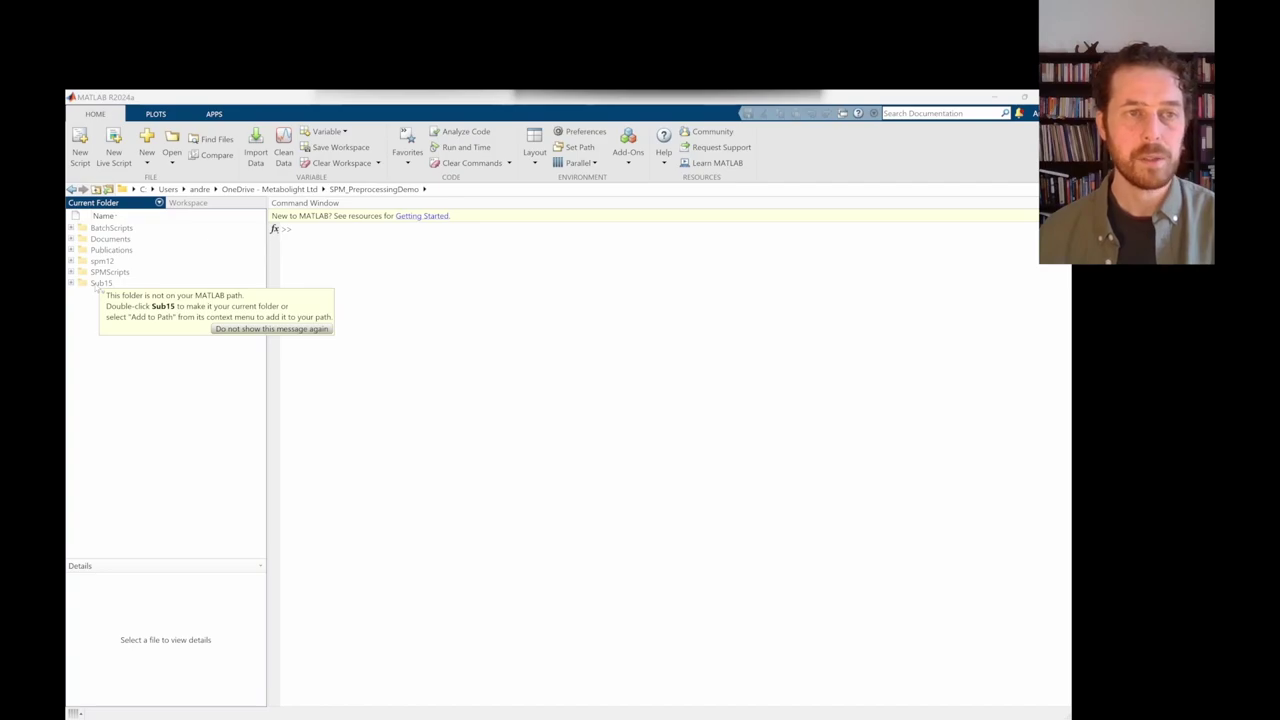
- Look through the Trials folder under Sub15's MEEG data and the Publications folder, ending back in SPM_PreprocessingDemo
{"action": "double_click", "coordinate": [96, 285]}
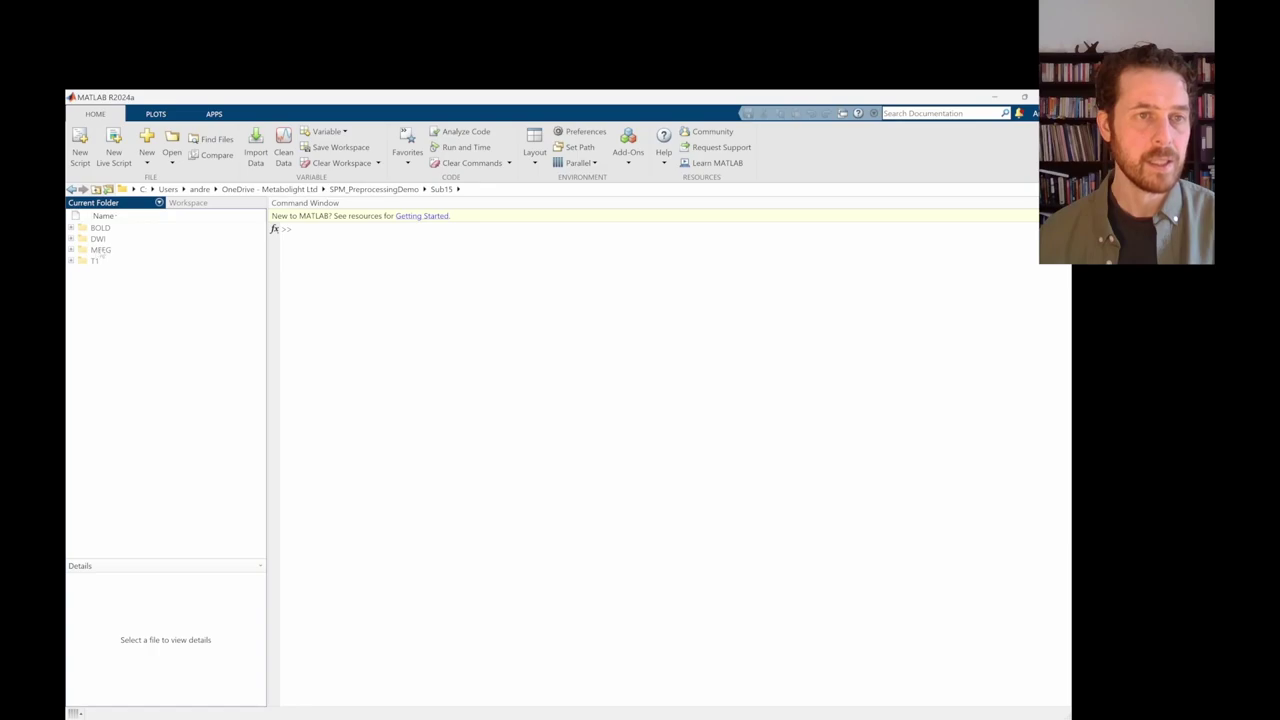
{"action": "double_click", "coordinate": [100, 250]}
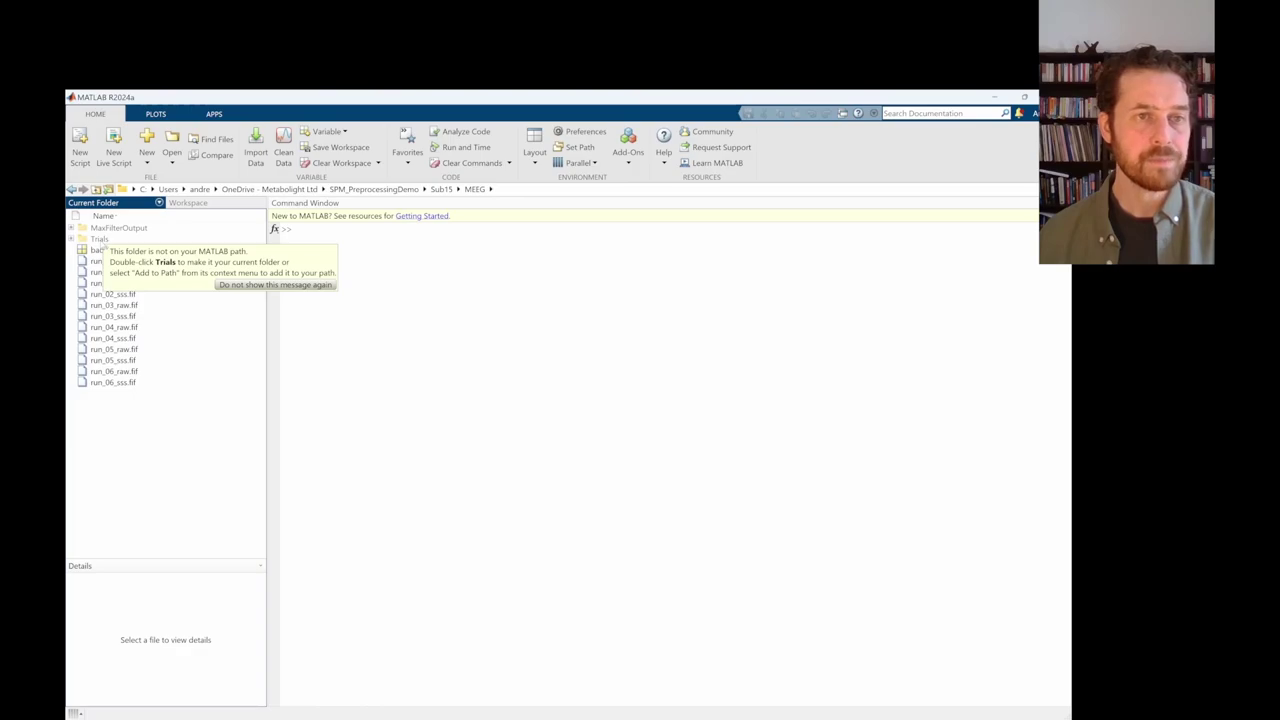
{"action": "double_click", "coordinate": [102, 241]}
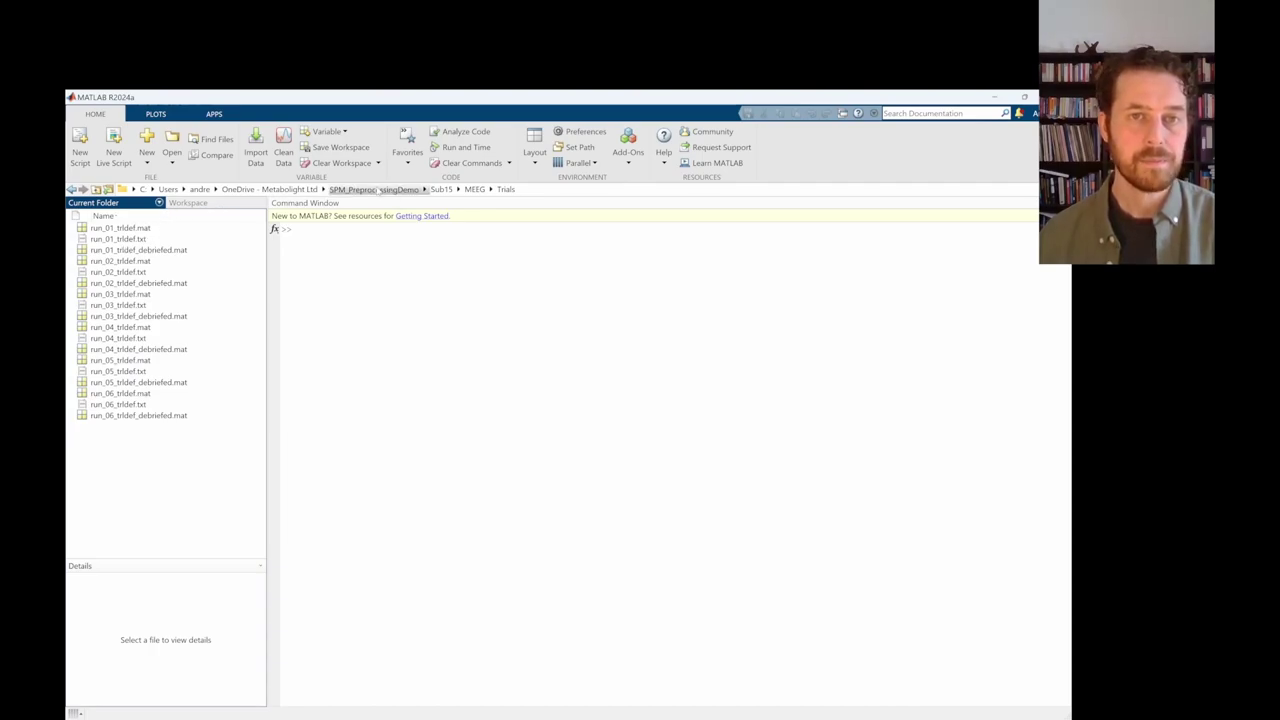
{"action": "left_click", "coordinate": [380, 189]}
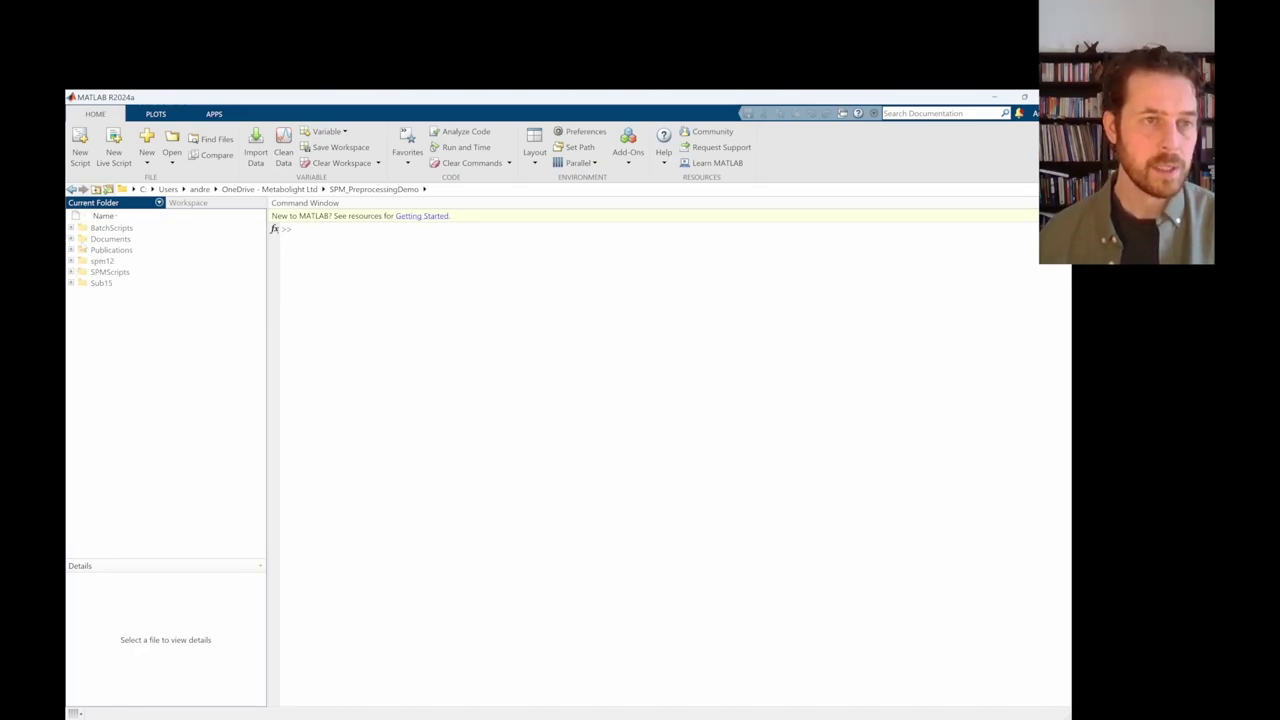
{"action": "double_click", "coordinate": [96, 251]}
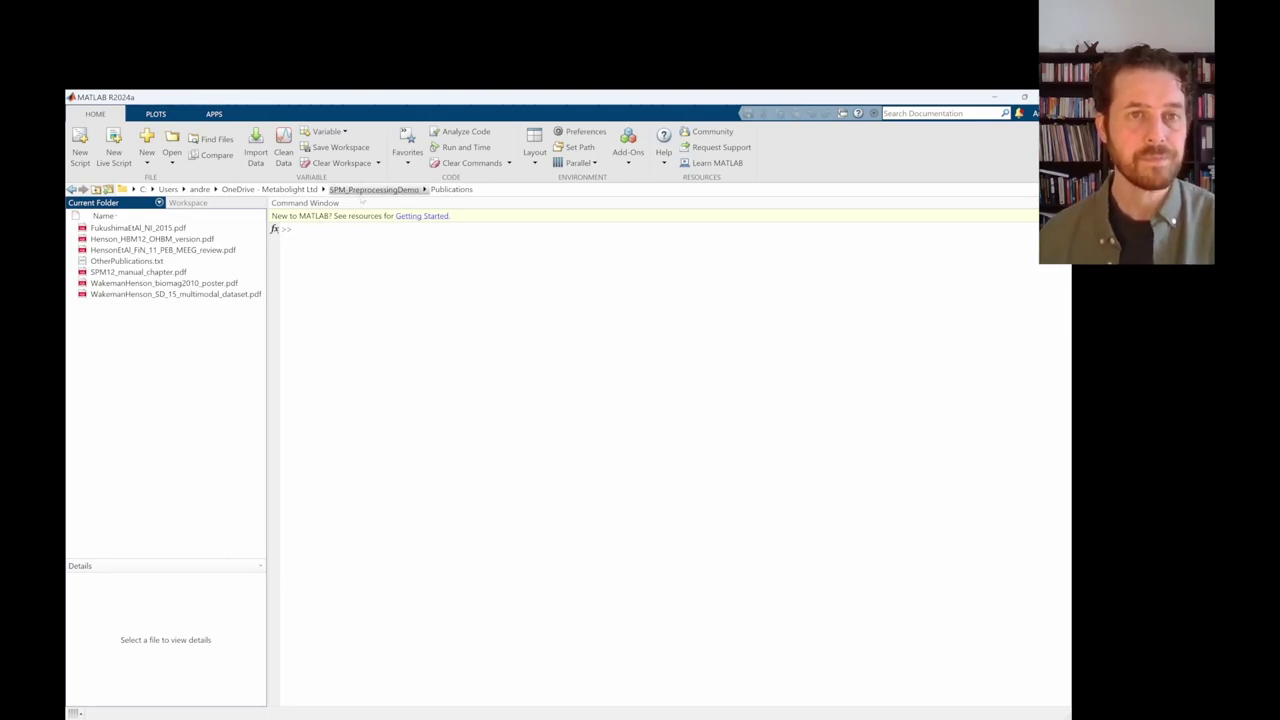
{"action": "left_click", "coordinate": [365, 190]}
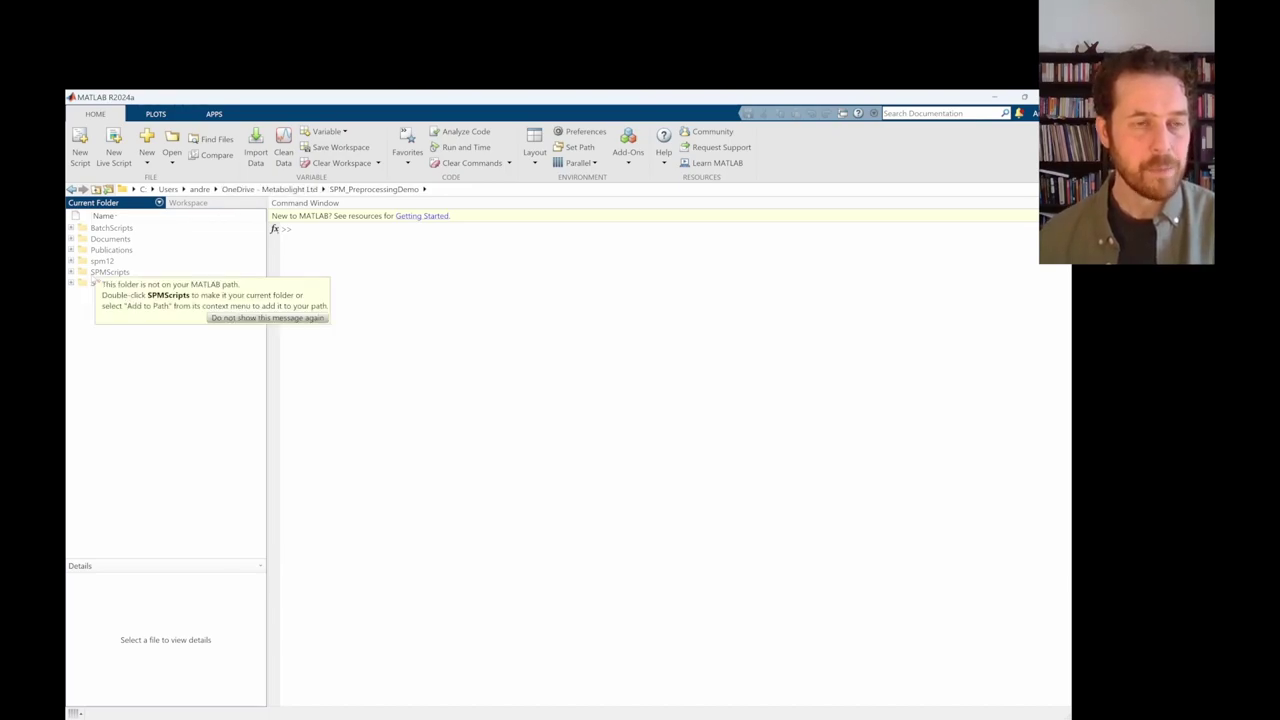
- Look through the SPM12 scripts and their Pics folder inside SPMScripts, then return to the SPM_PreprocessingDemo folder
{"action": "double_click", "coordinate": [92, 274]}
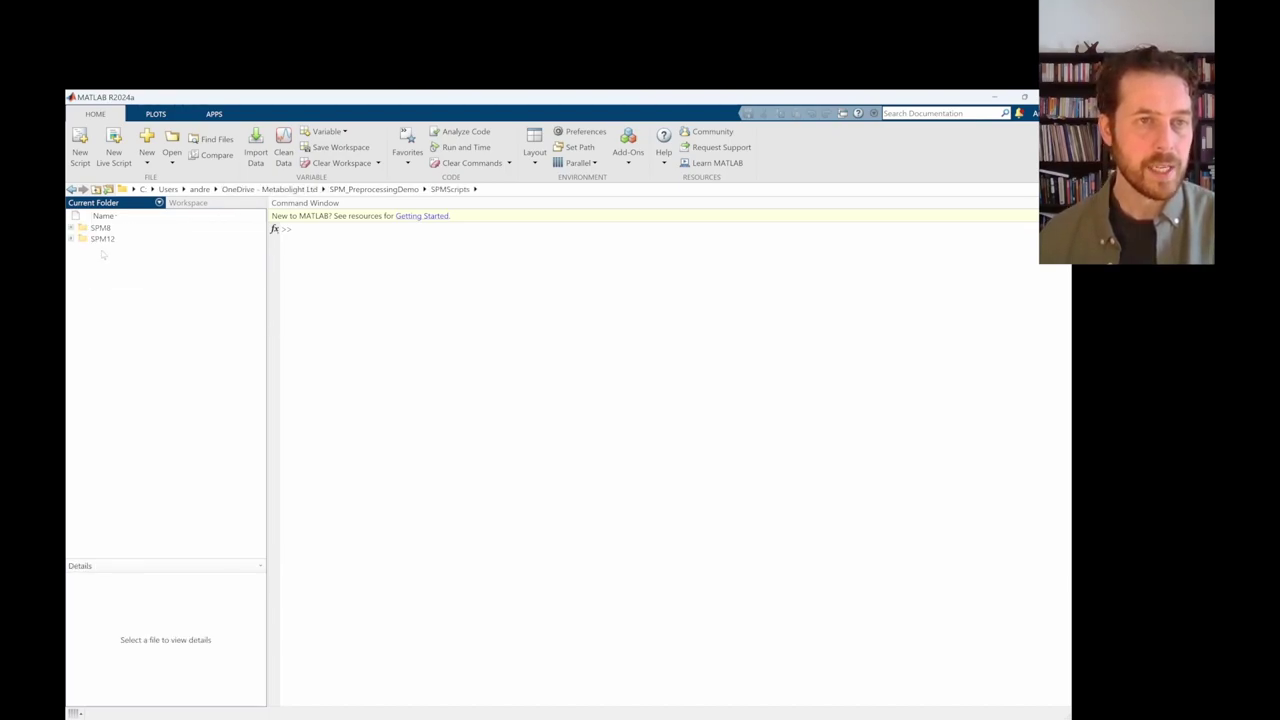
{"action": "double_click", "coordinate": [103, 239]}
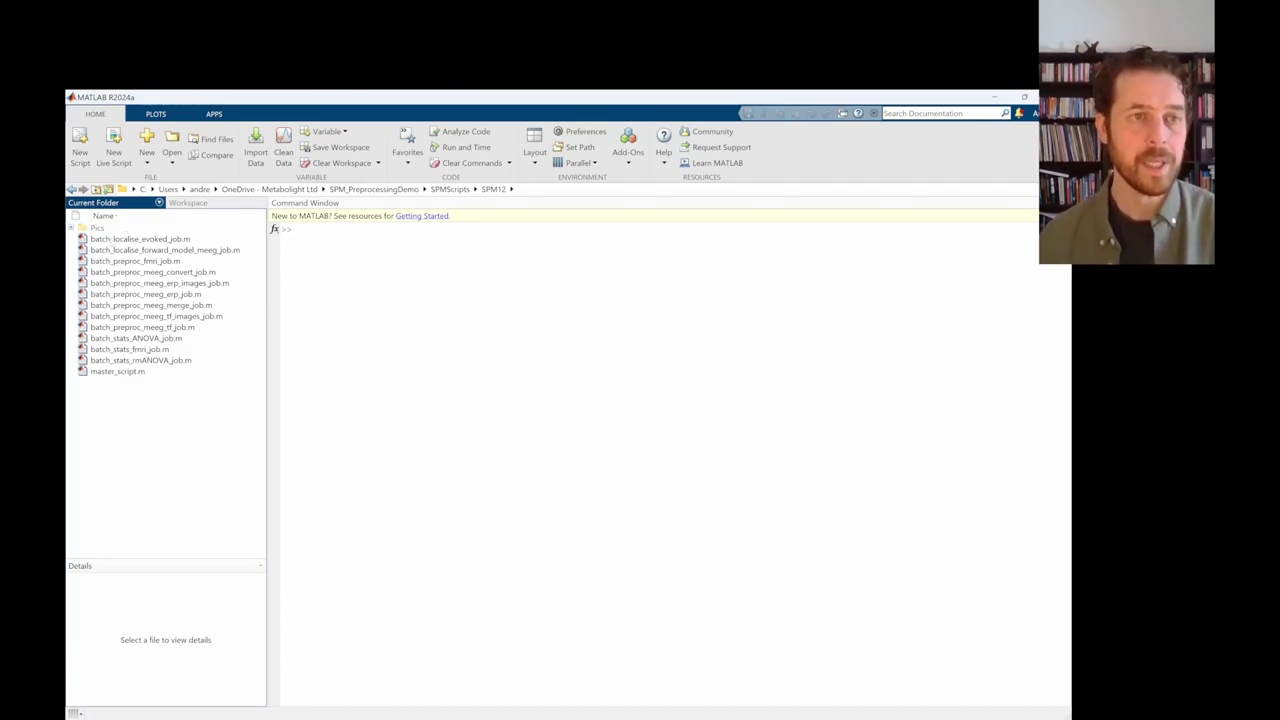
{"action": "double_click", "coordinate": [97, 227]}
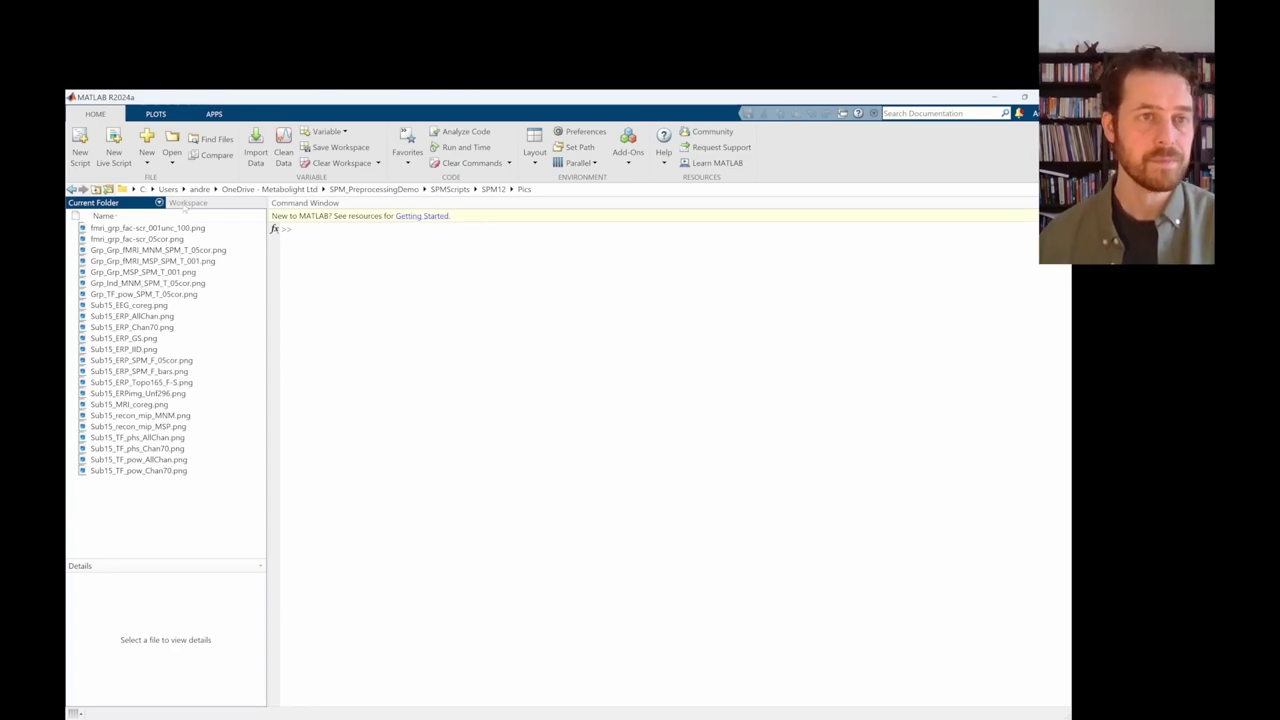
{"action": "left_click", "coordinate": [186, 203]}
{"action": "left_click", "coordinate": [95, 202]}
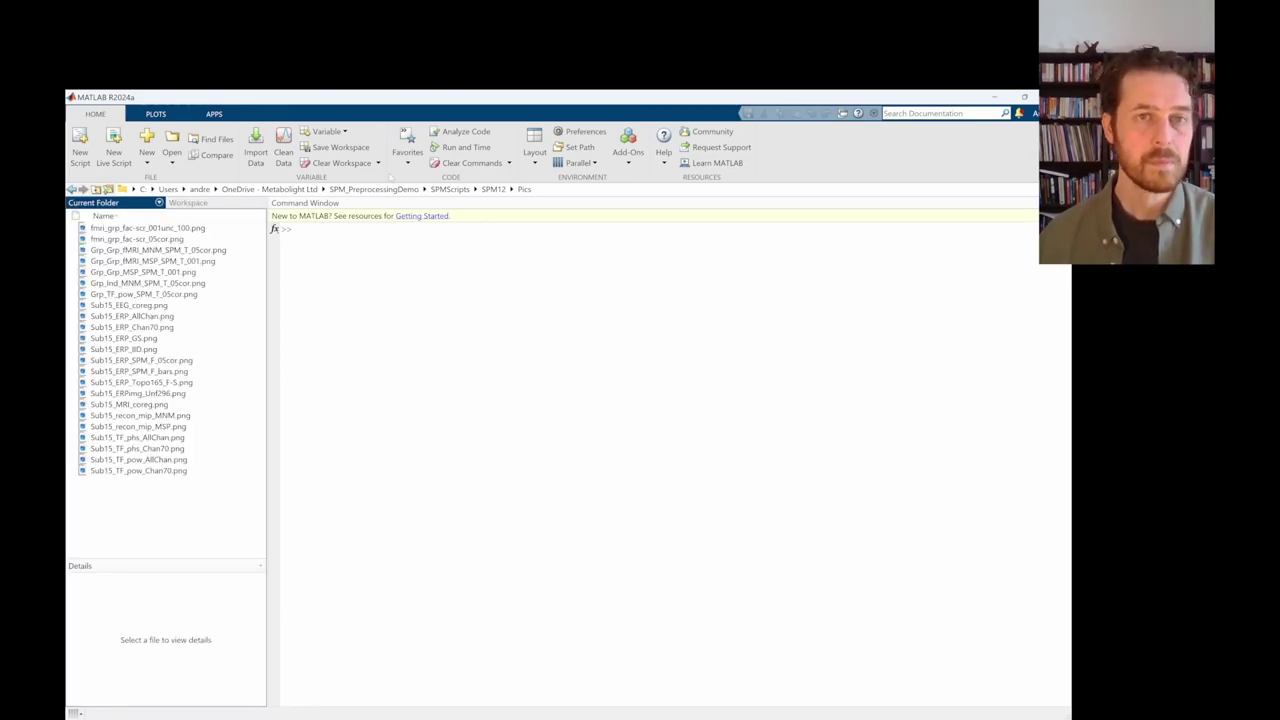
{"action": "left_click", "coordinate": [372, 190]}
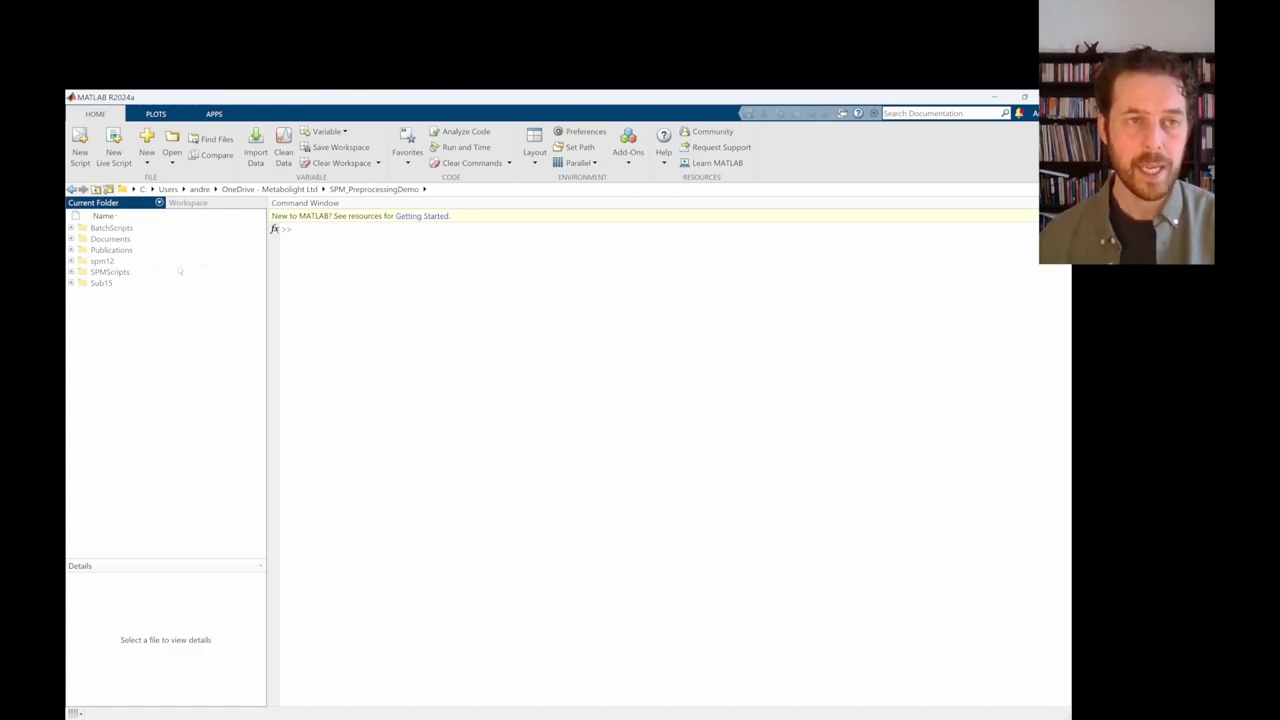
- Add the spm12 folder to the MATLAB search path with the addpath command
{"action": "left_click", "coordinate": [314, 228]}
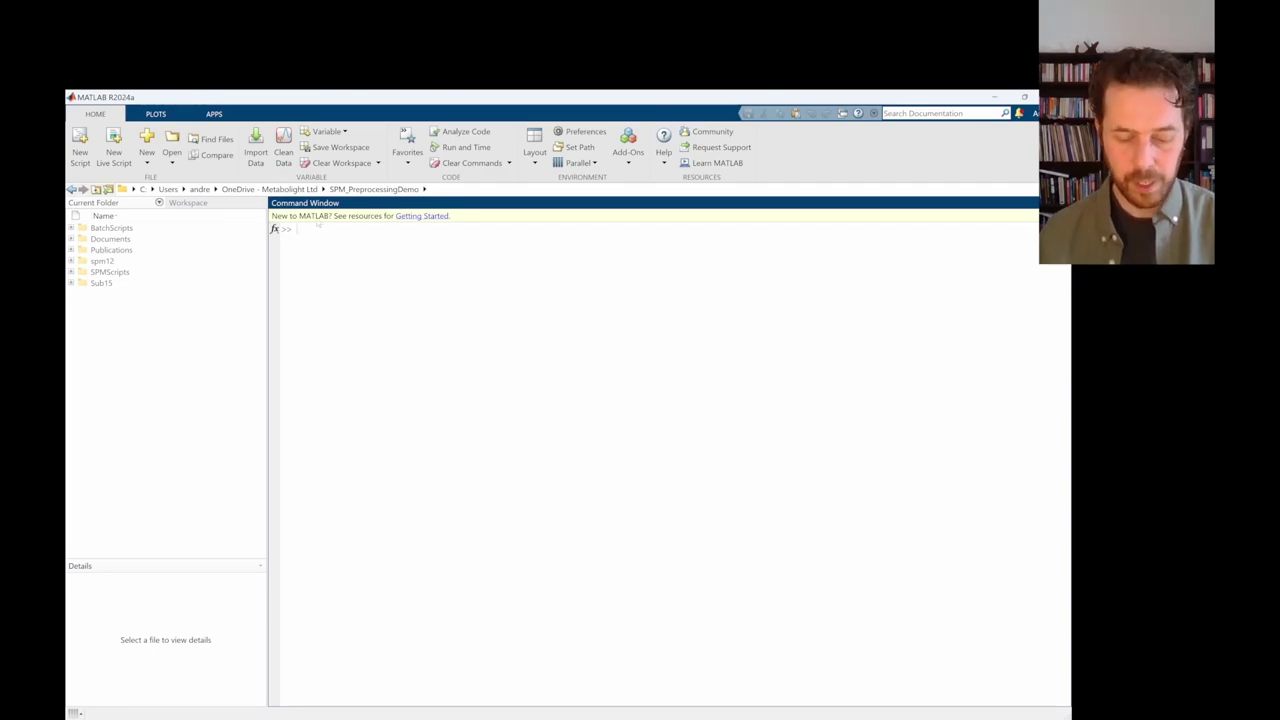
{"action": "type", "text": "add"}
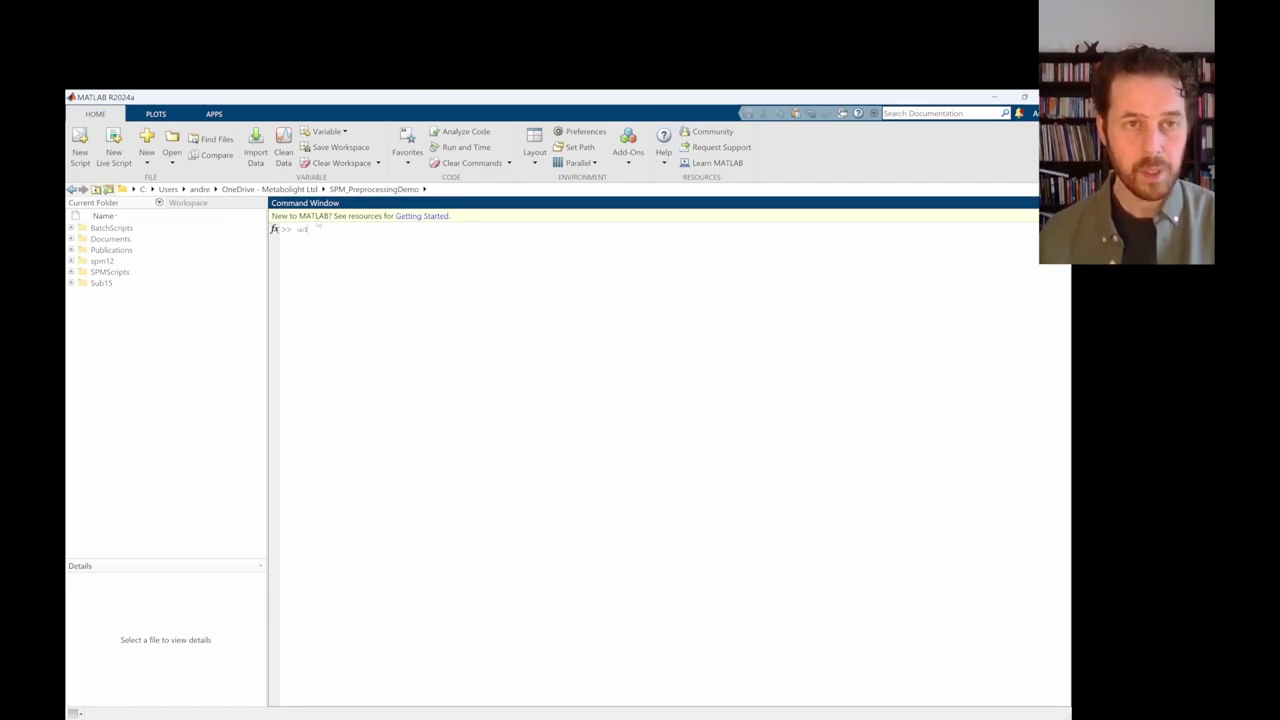
{"action": "type", "text": "path("}
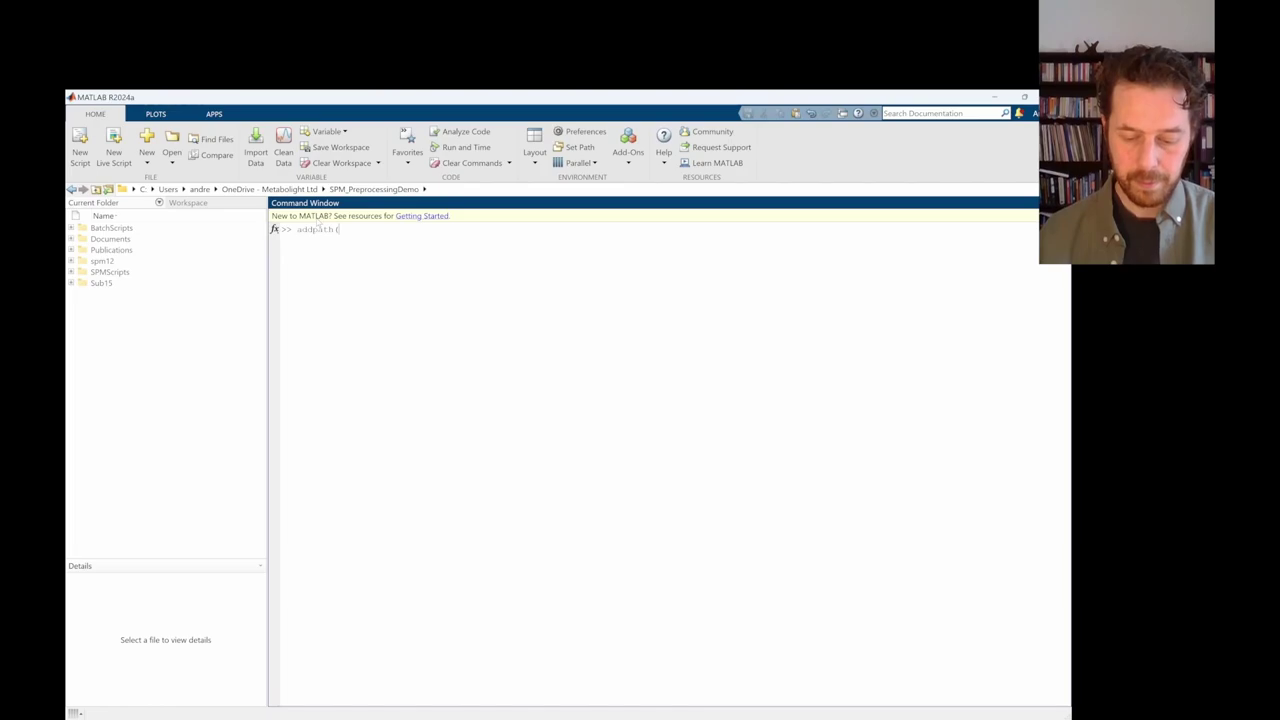
{"action": "type", "text": "'spm"}
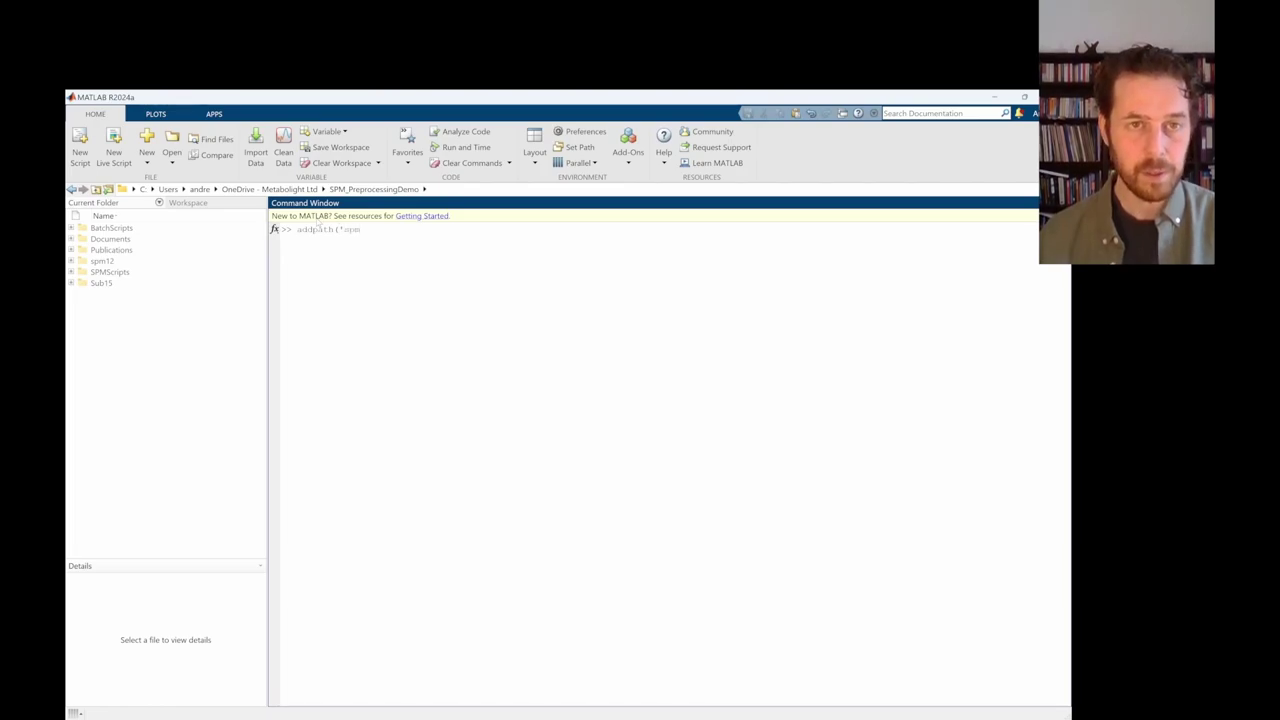
{"action": "type", "text": "12"}
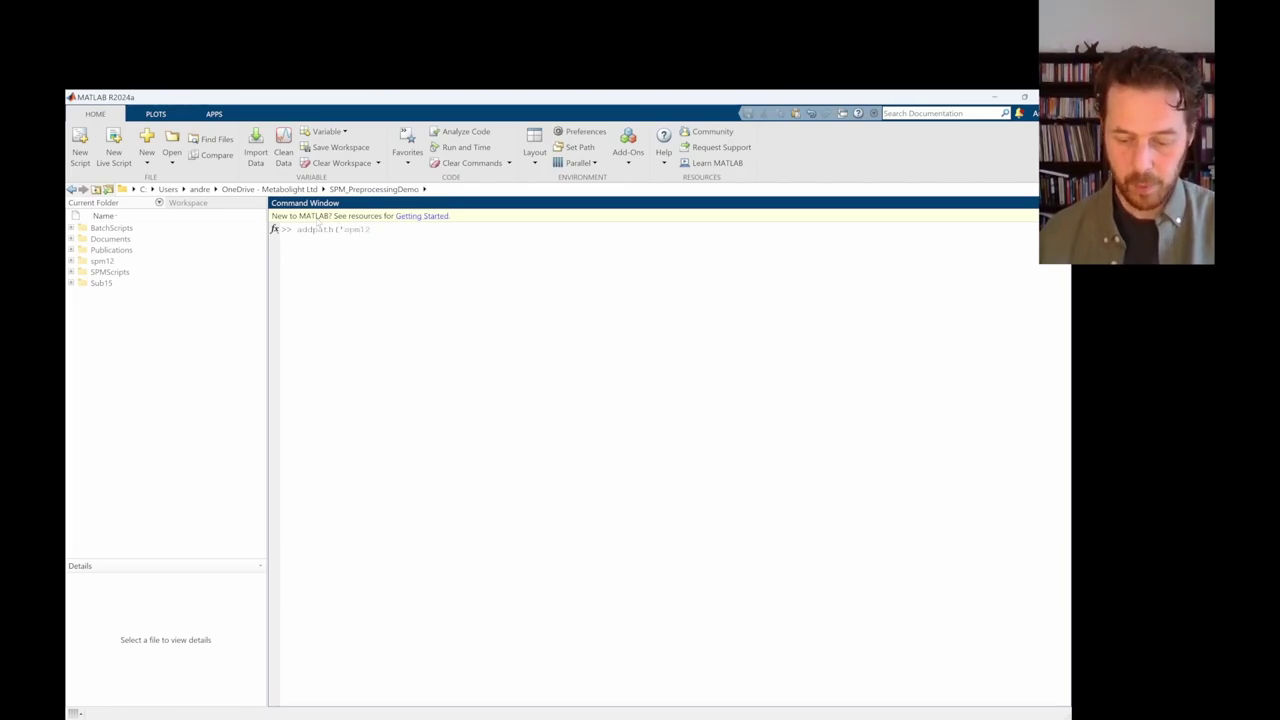
{"action": "type", "text": "')"}
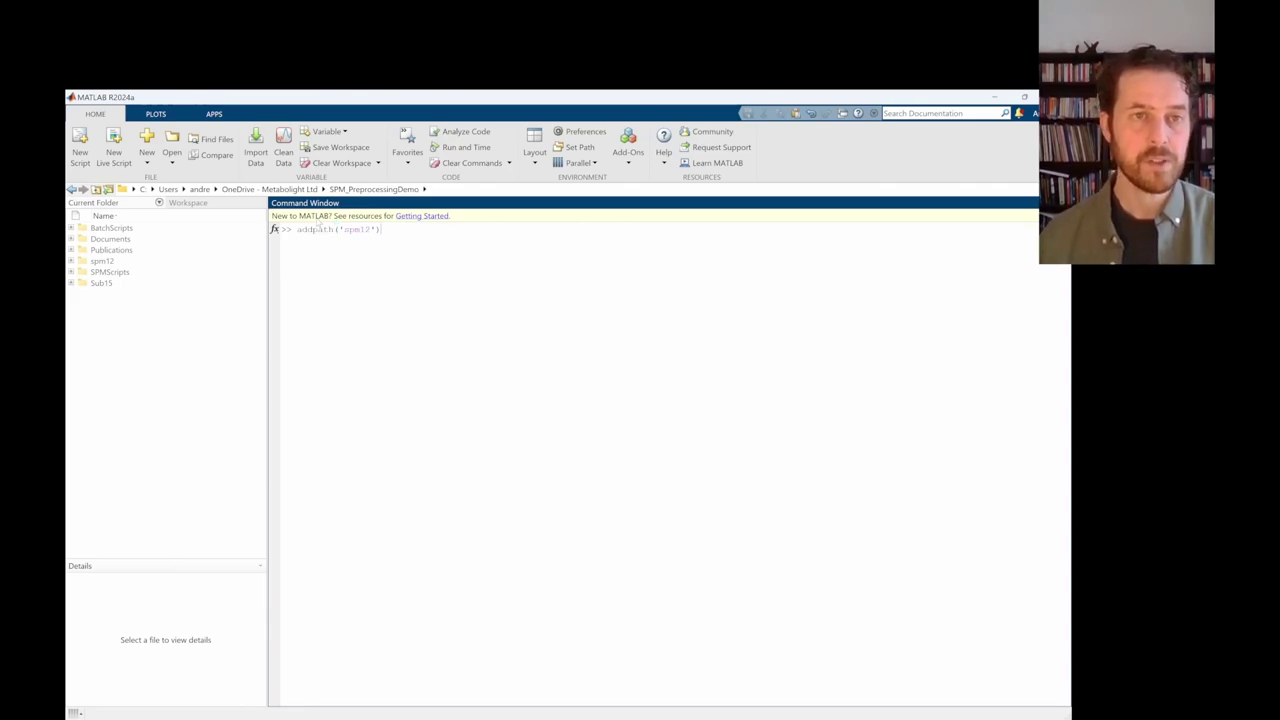
{"action": "key", "text": "Return"}
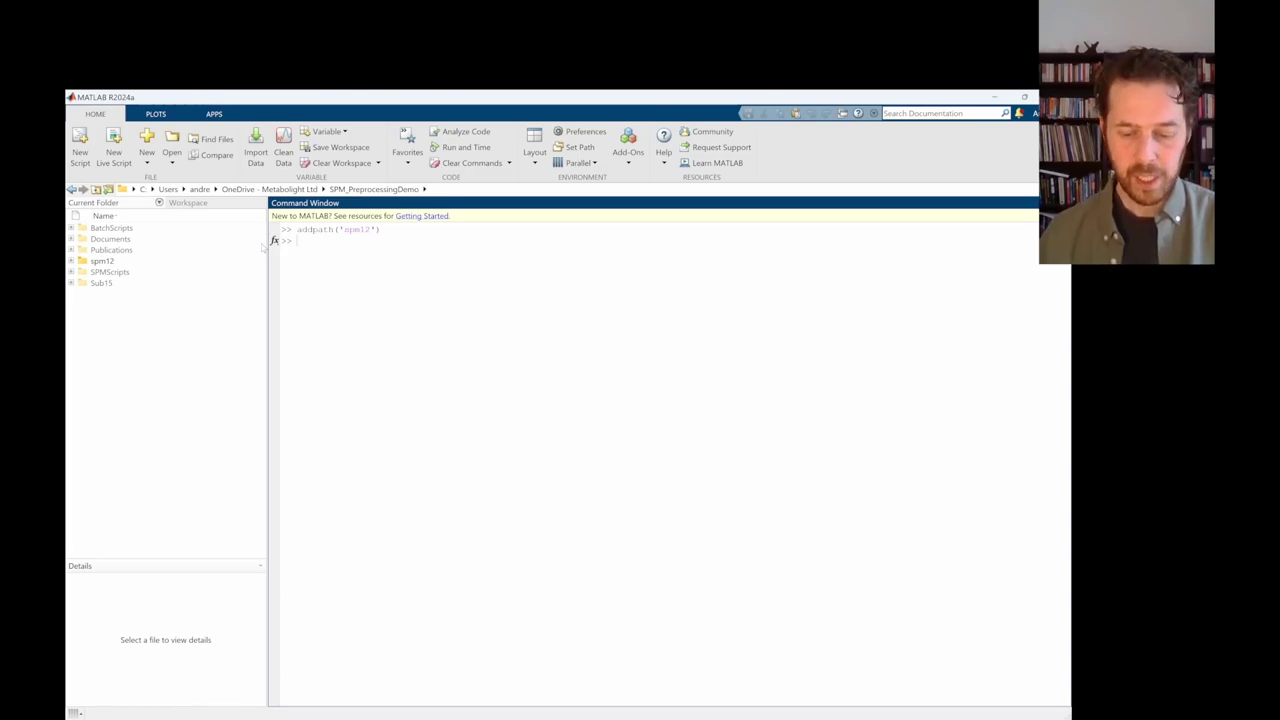
- Launch SPM for EEG/MEG by running the command spm eeg
{"action": "type", "text": "sp"}
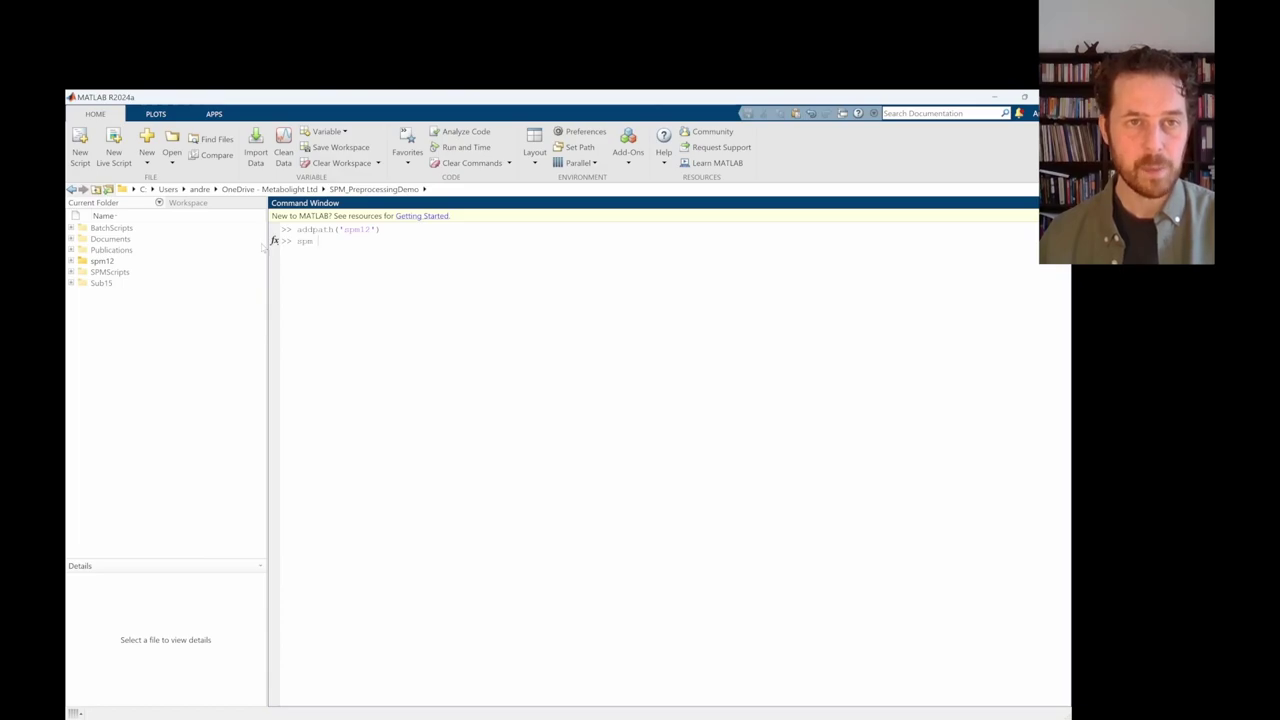
{"action": "type", "text": "m eeg"}
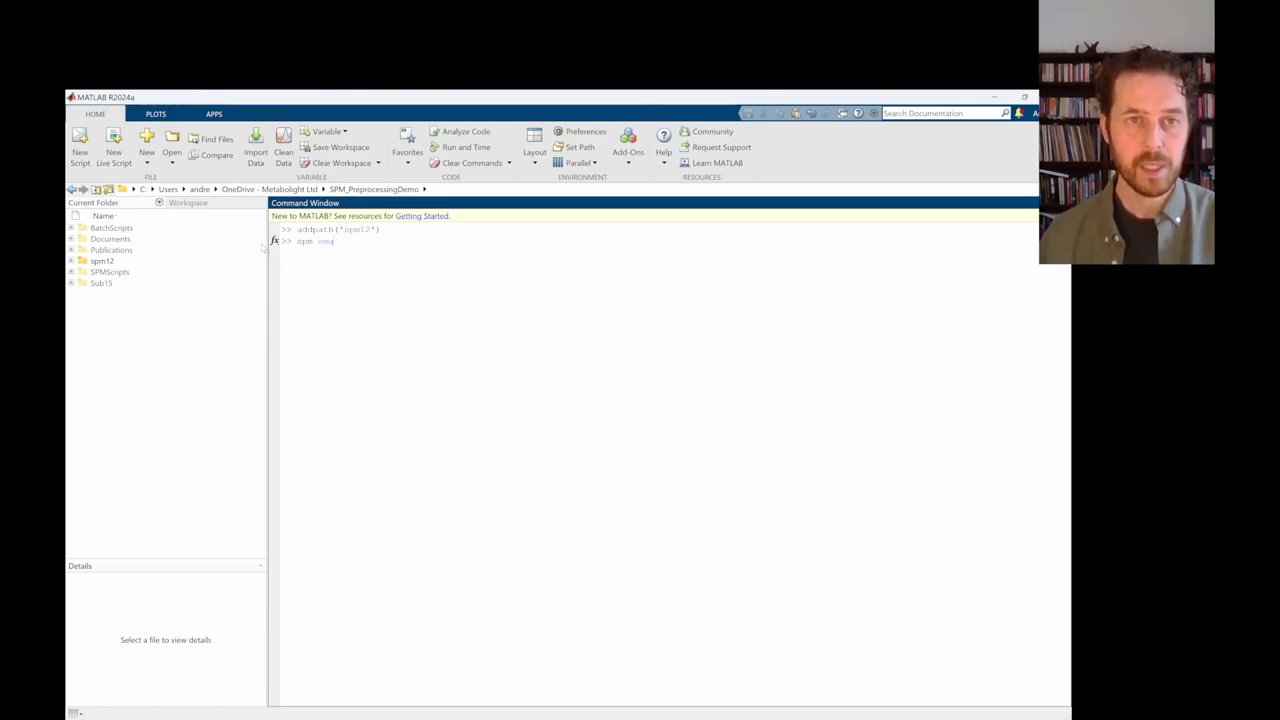
{"action": "key", "text": "Return"}
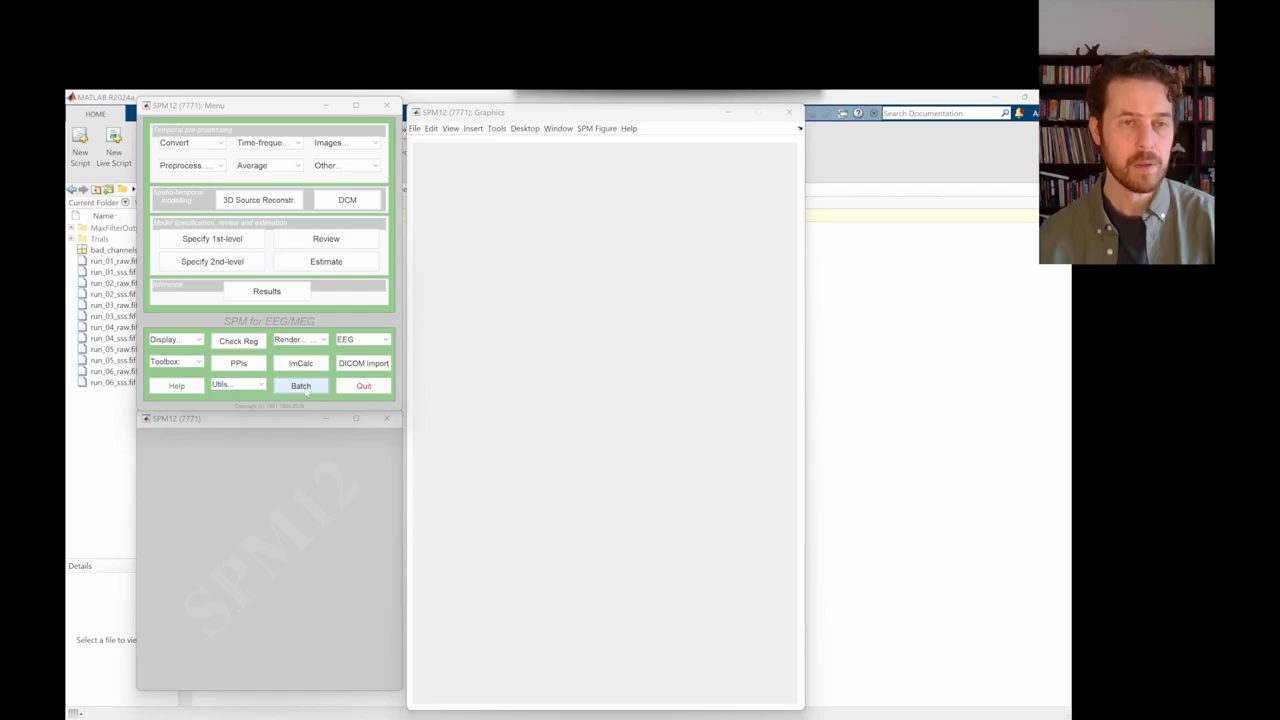
- Open the Batch Editor, place it over the Graphics window and skim its help text
{"action": "left_click", "coordinate": [301, 386]}
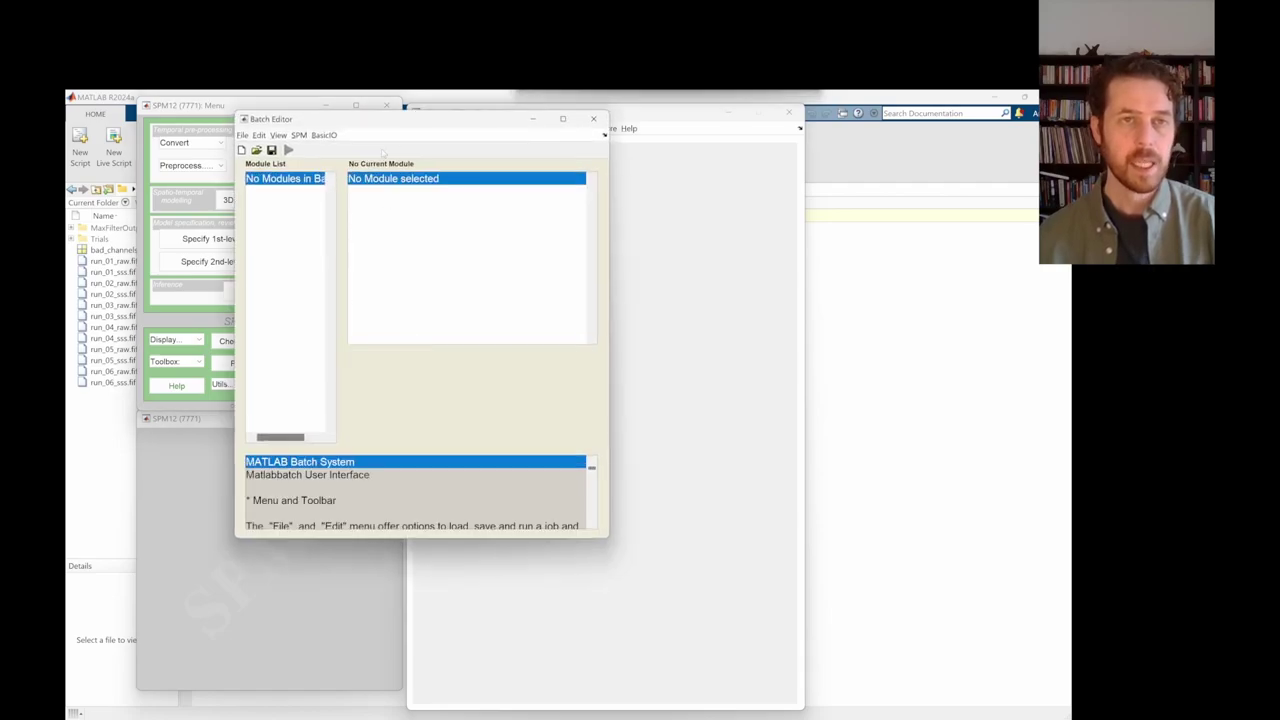
{"action": "left_click_drag", "start_coordinate": [357, 121], "coordinate": [533, 194]}
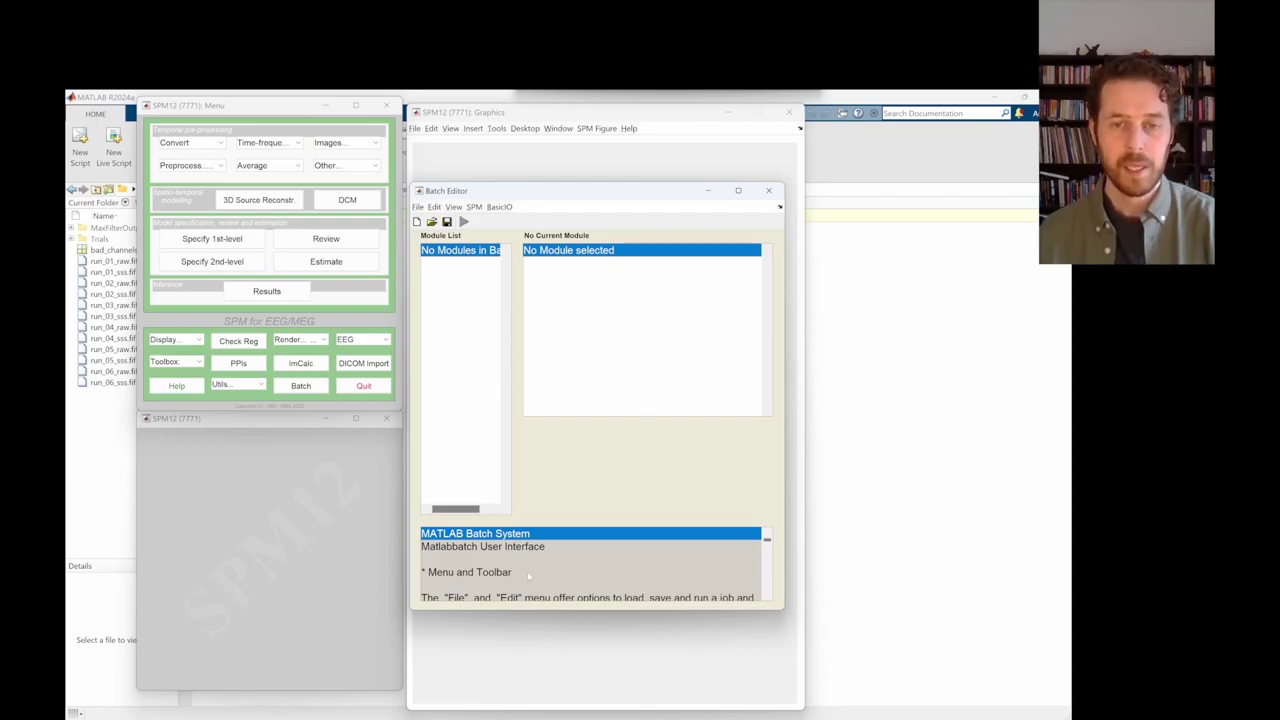
{"action": "scroll", "coordinate": [521, 562], "scroll_direction": "down", "scroll_amount": 3}
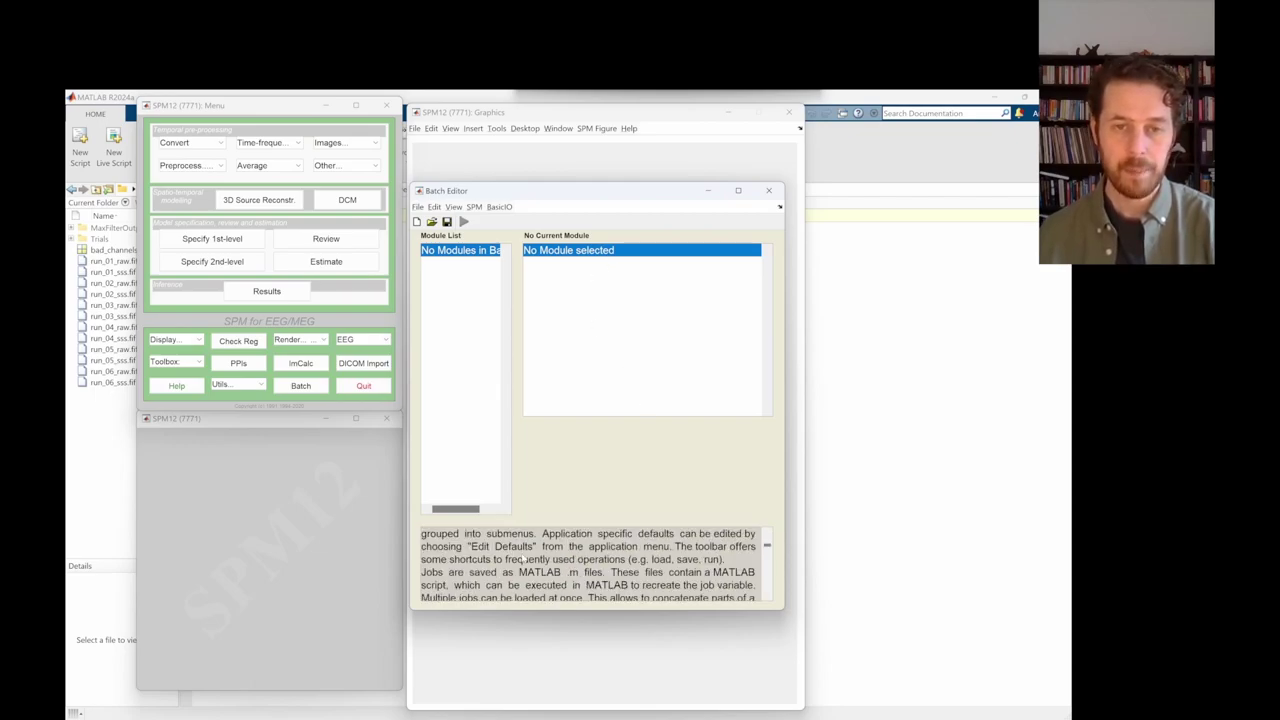
{"action": "scroll", "coordinate": [523, 564], "scroll_direction": "up", "scroll_amount": 3}
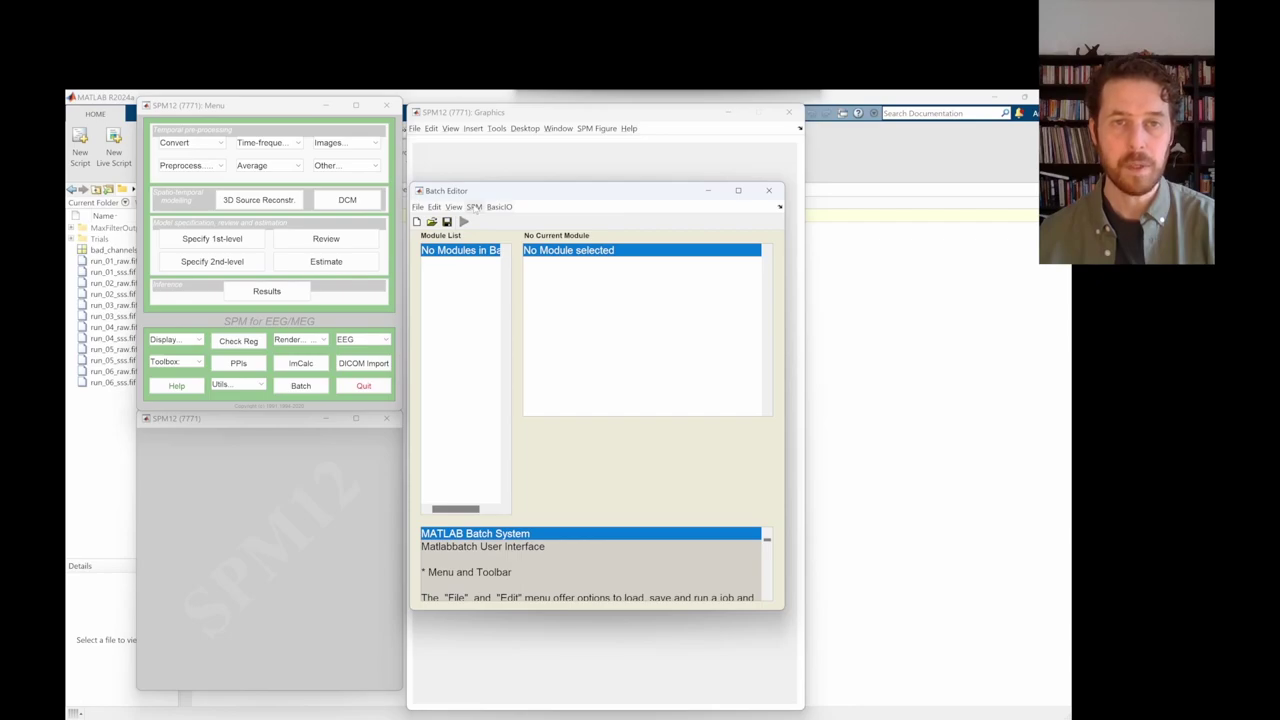
- Add an M/EEG Conversion module to the empty batch
{"action": "left_click", "coordinate": [474, 207]}
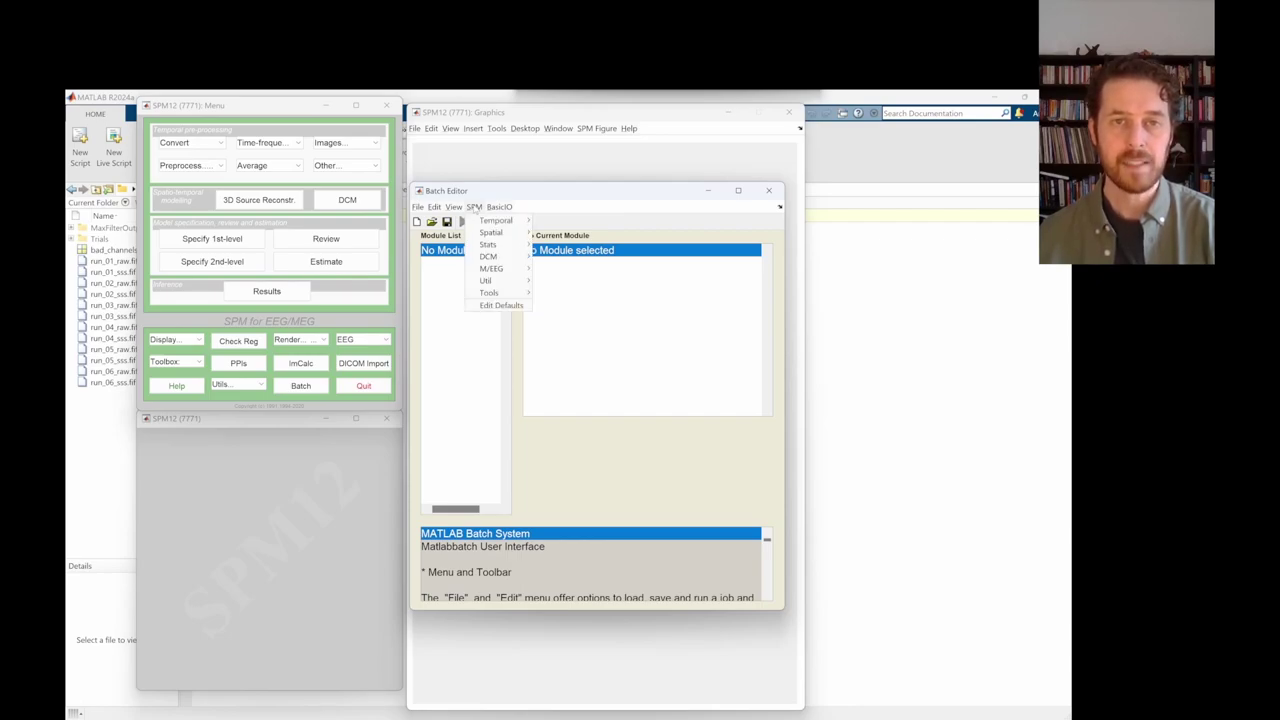
{"action": "mouse_move", "coordinate": [494, 279]}
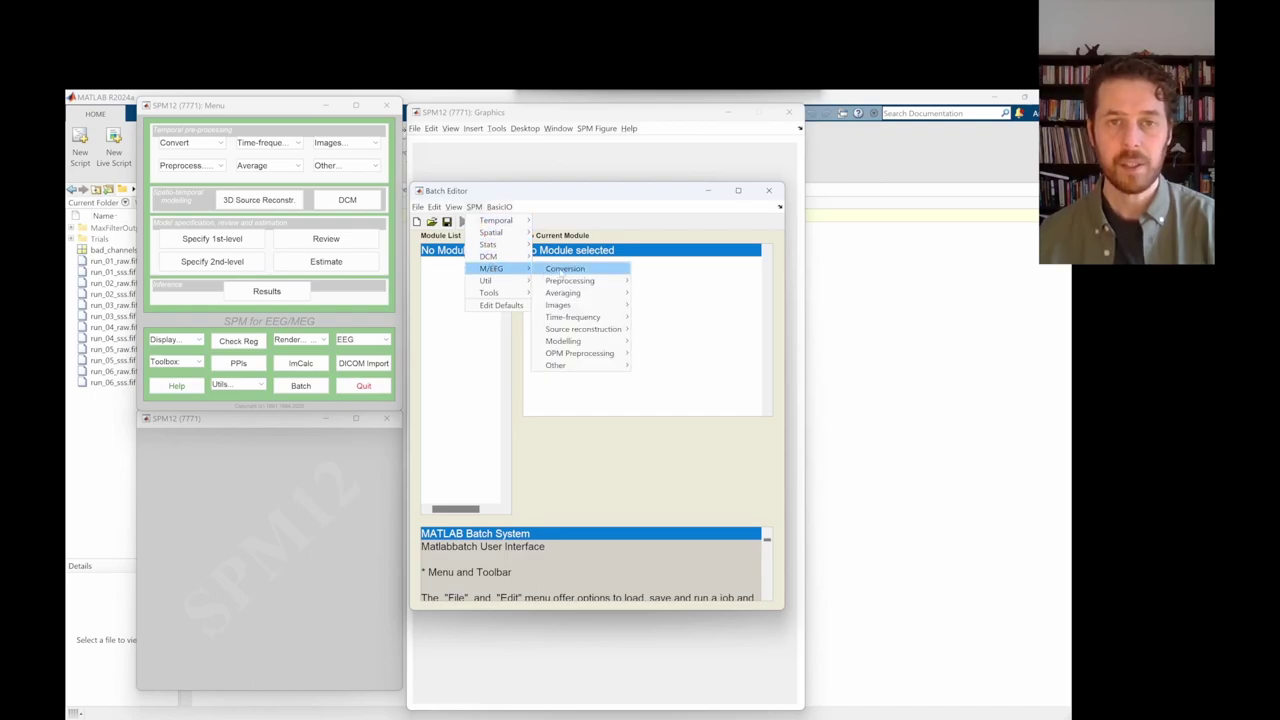
{"action": "left_click", "coordinate": [564, 269]}
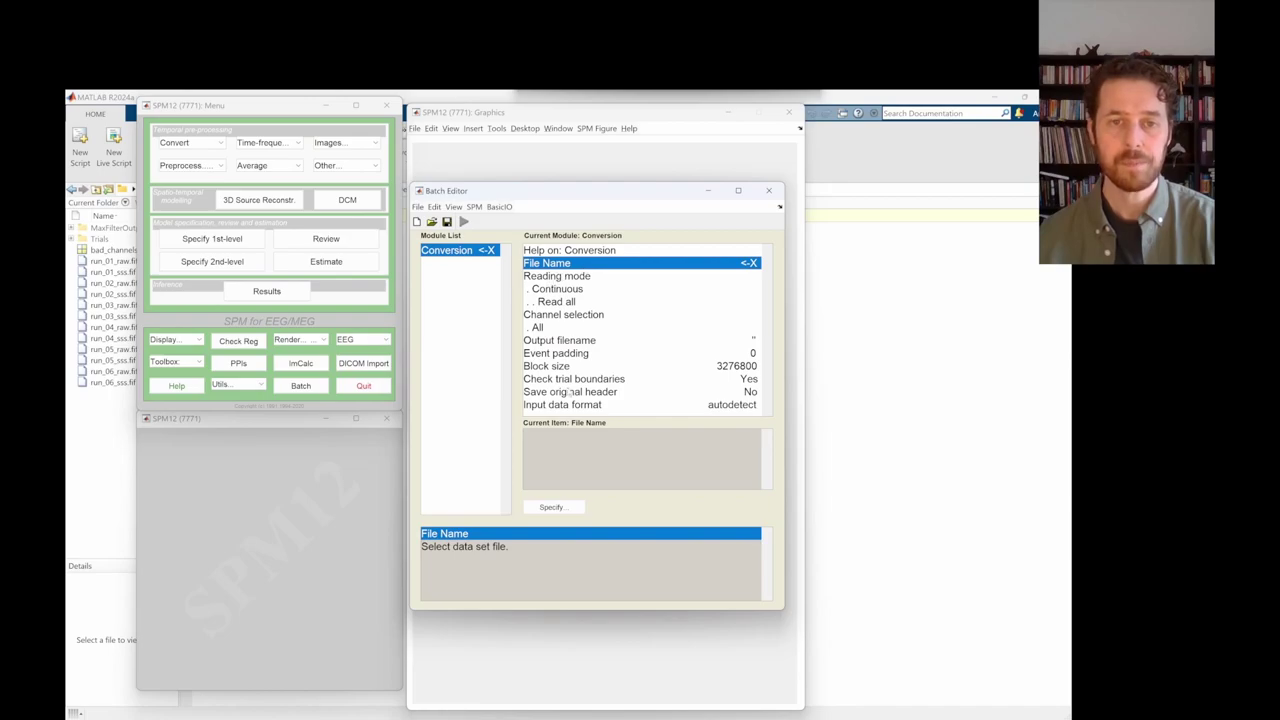
- Set the Conversion module's input file to run_01_sss.fif from the Sub15 MEEG folder
{"action": "left_click", "coordinate": [553, 507]}
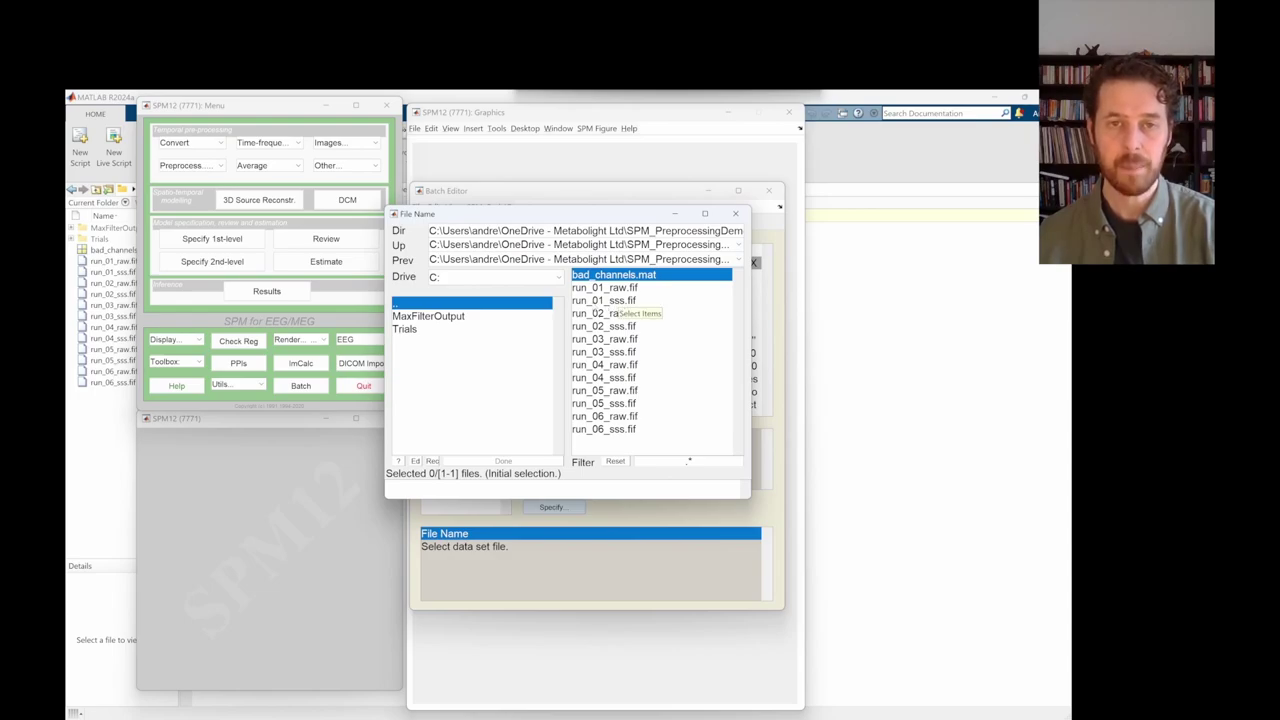
{"action": "left_click", "coordinate": [604, 300]}
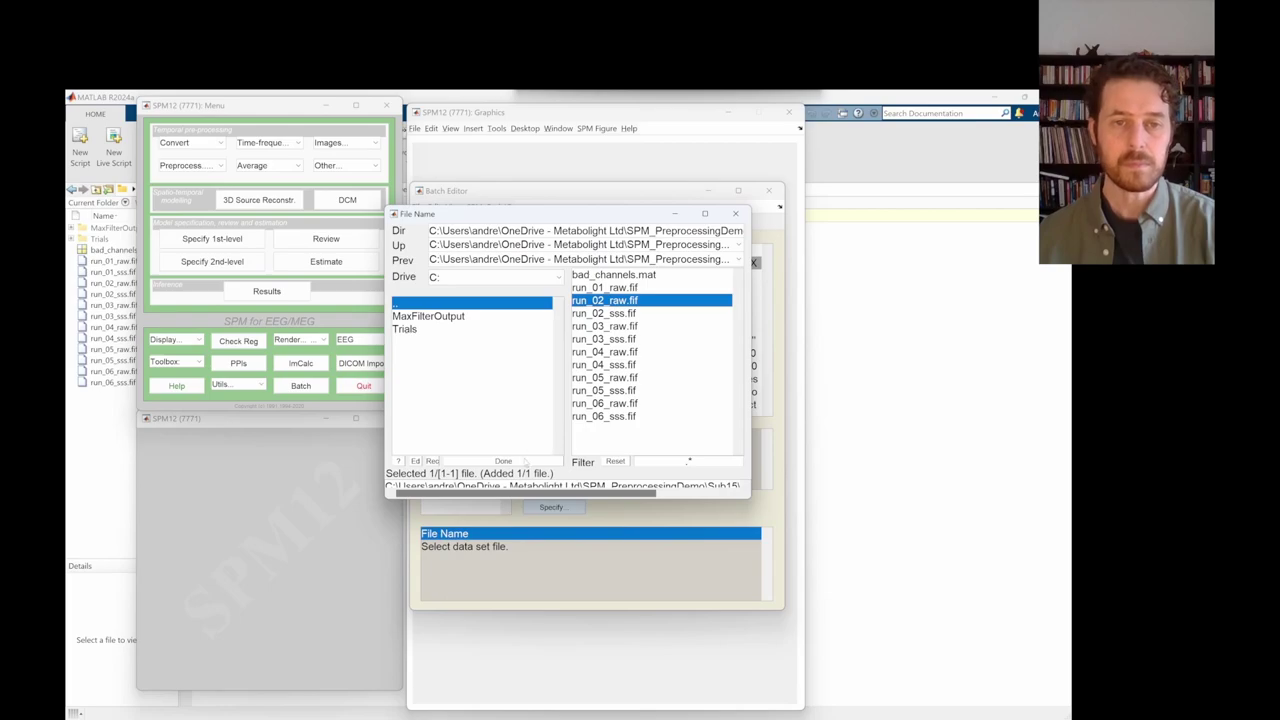
{"action": "left_click", "coordinate": [522, 463]}
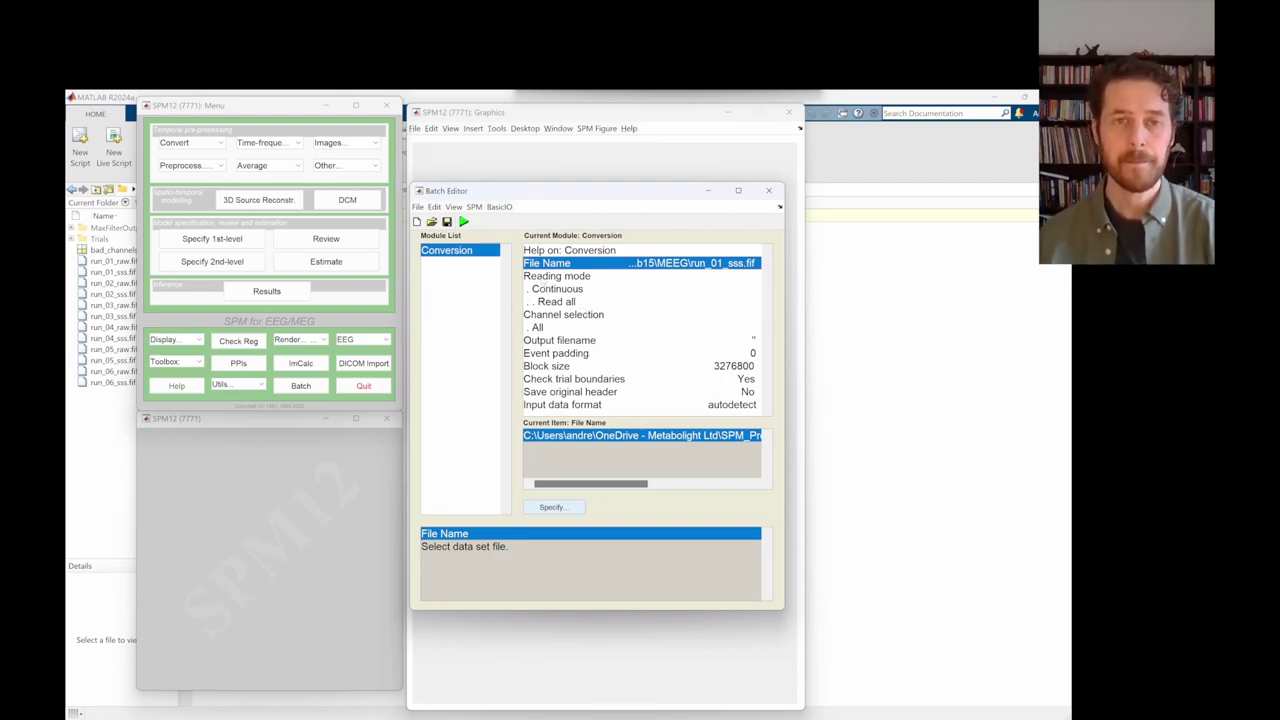
- Set the Conversion module's reading mode to Epoched, with trials defined by a Trial File
{"action": "left_click", "coordinate": [538, 277]}
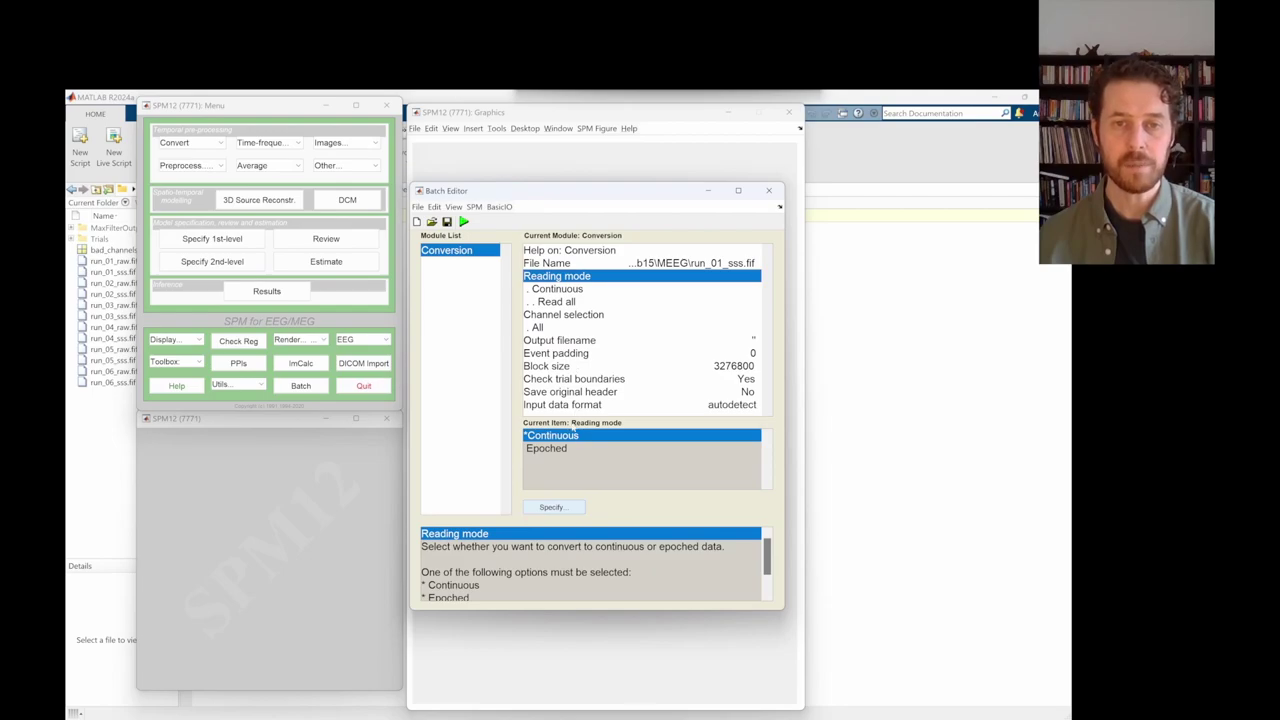
{"action": "left_click", "coordinate": [544, 449]}
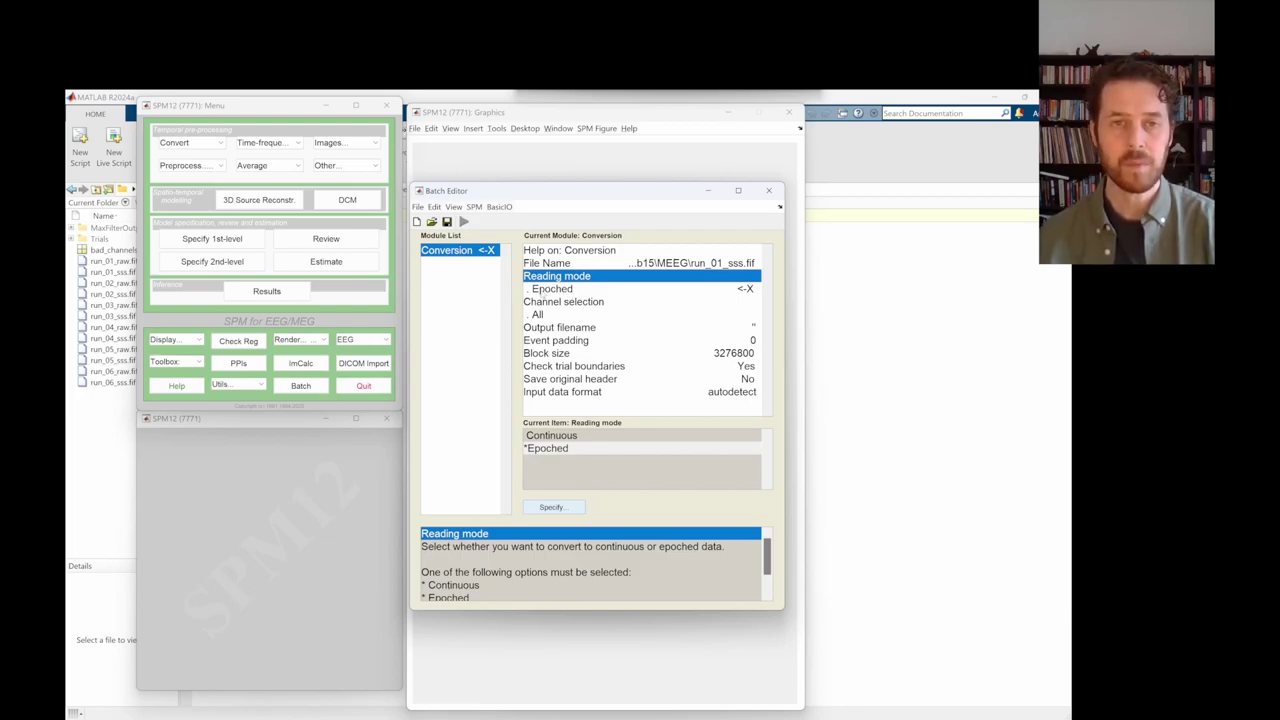
{"action": "left_click", "coordinate": [541, 290]}
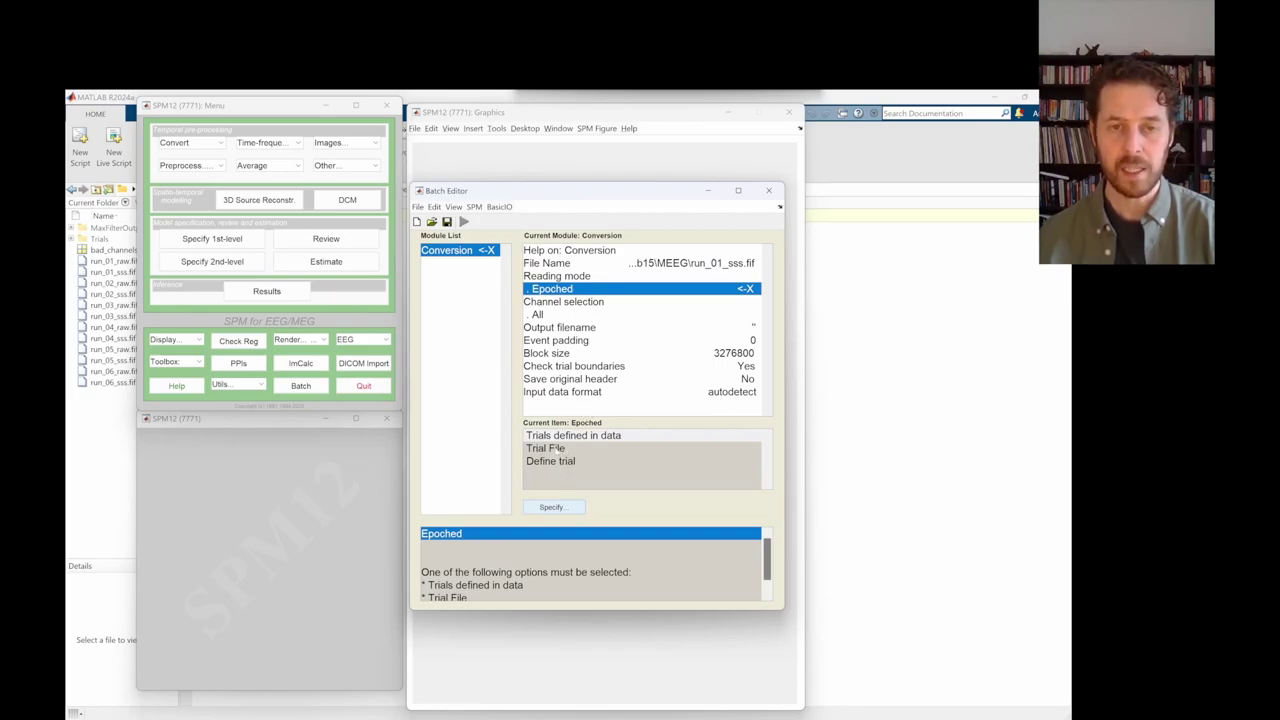
{"action": "double_click", "coordinate": [550, 448]}
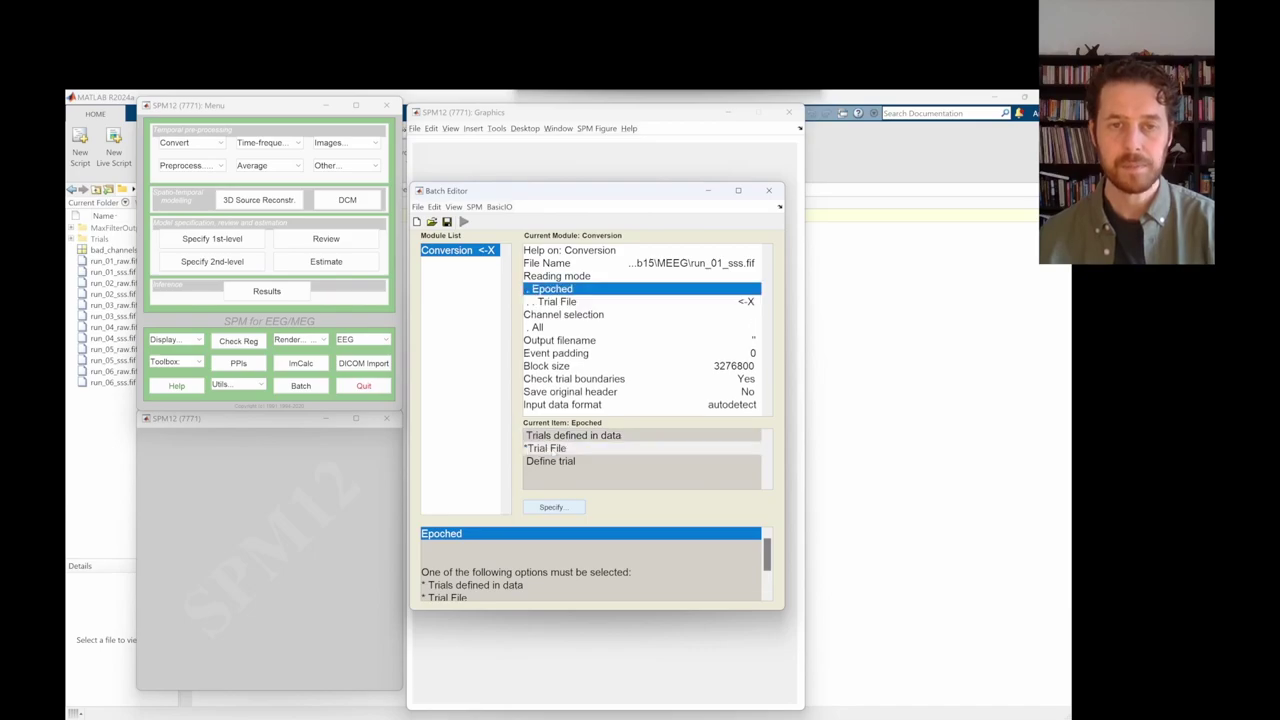
- Set the Conversion module's trial file to run_01_trldef.mat from the Trials folder
{"action": "left_click", "coordinate": [565, 302]}
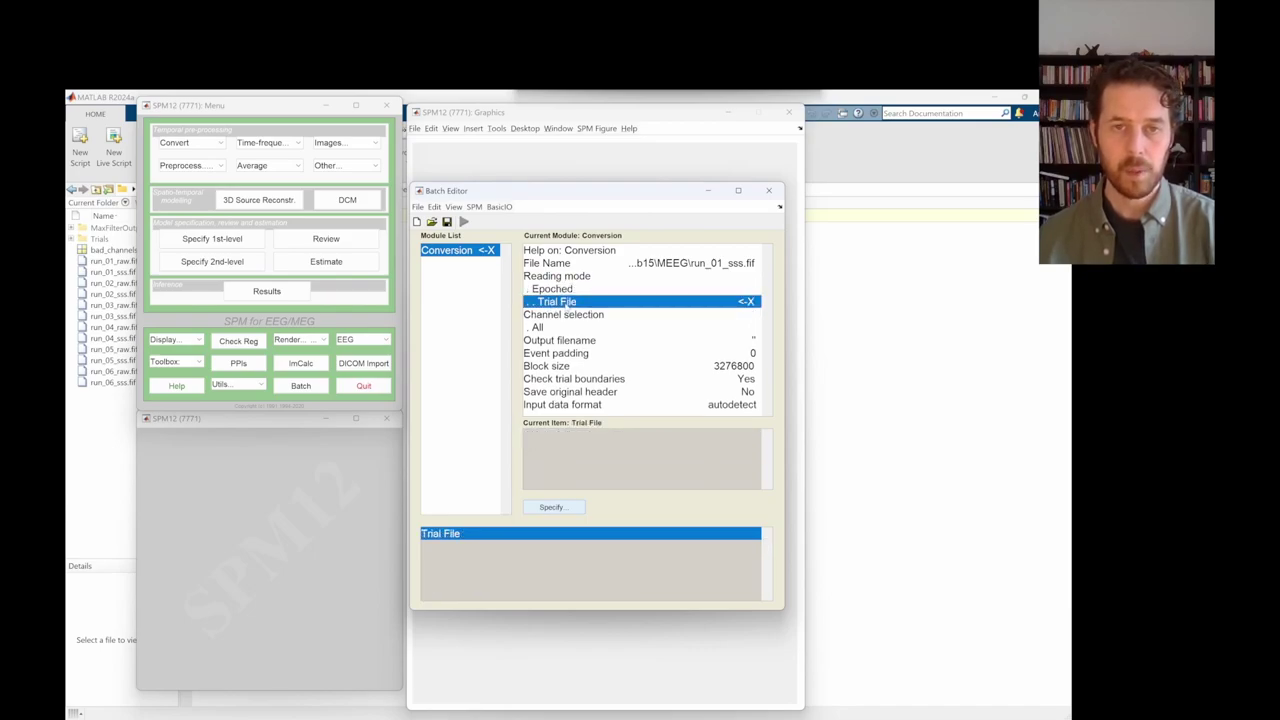
{"action": "left_click", "coordinate": [552, 507]}
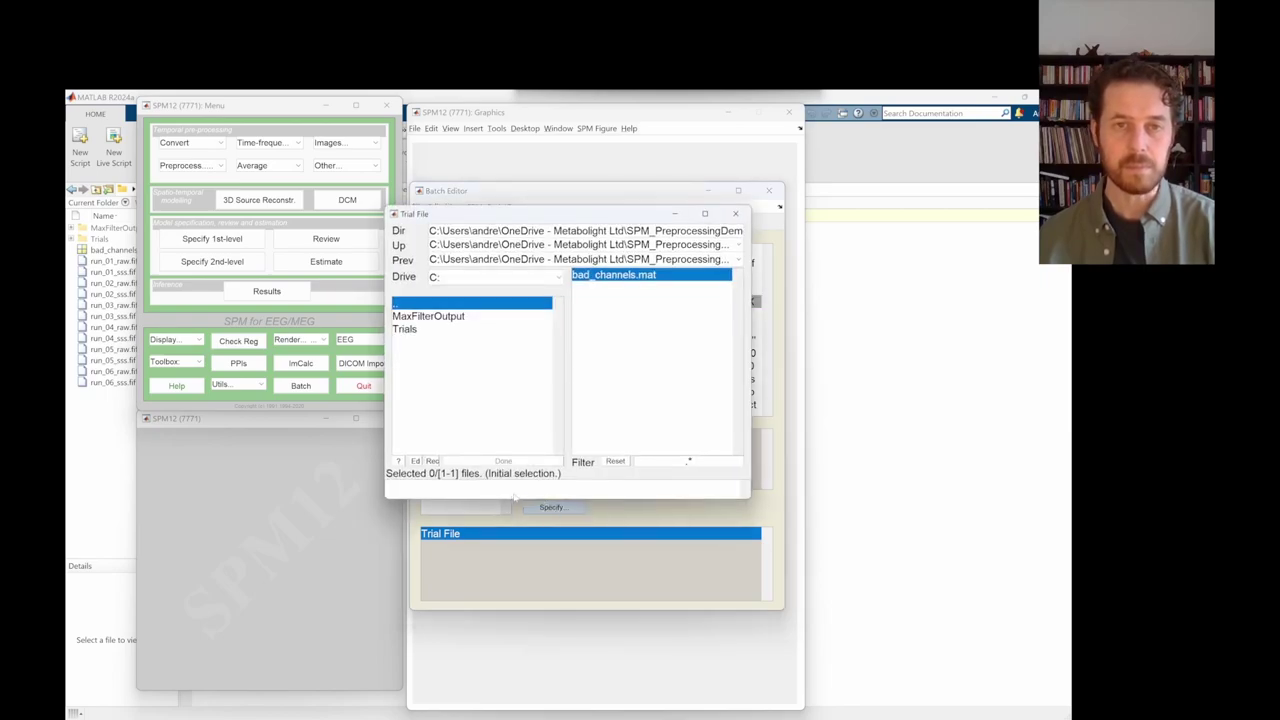
{"action": "left_click", "coordinate": [405, 333]}
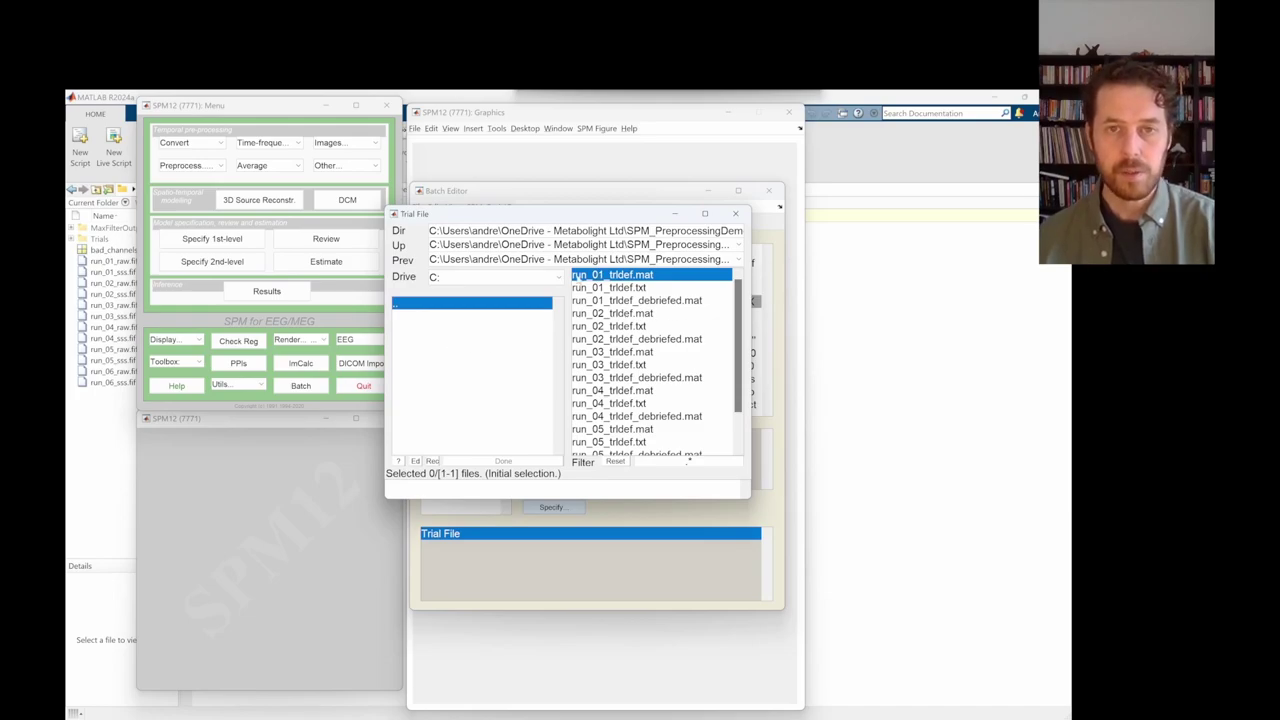
{"action": "left_click", "coordinate": [618, 274]}
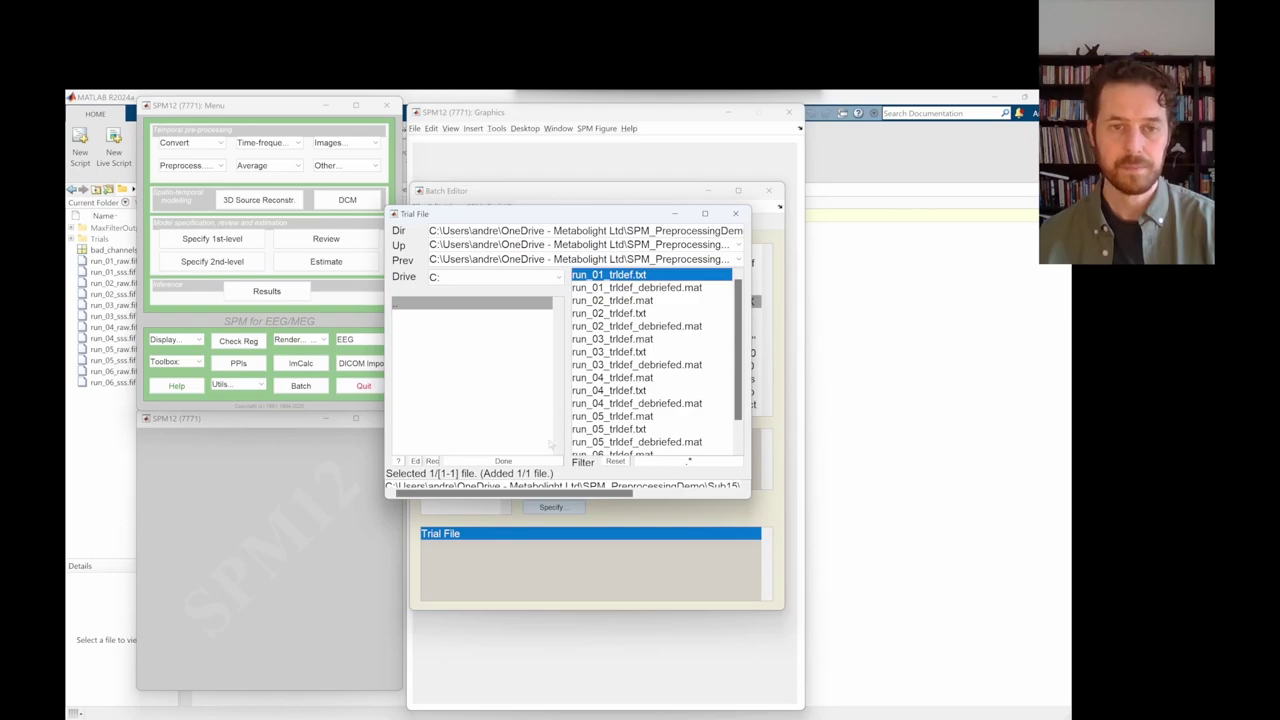
{"action": "left_click", "coordinate": [524, 463]}
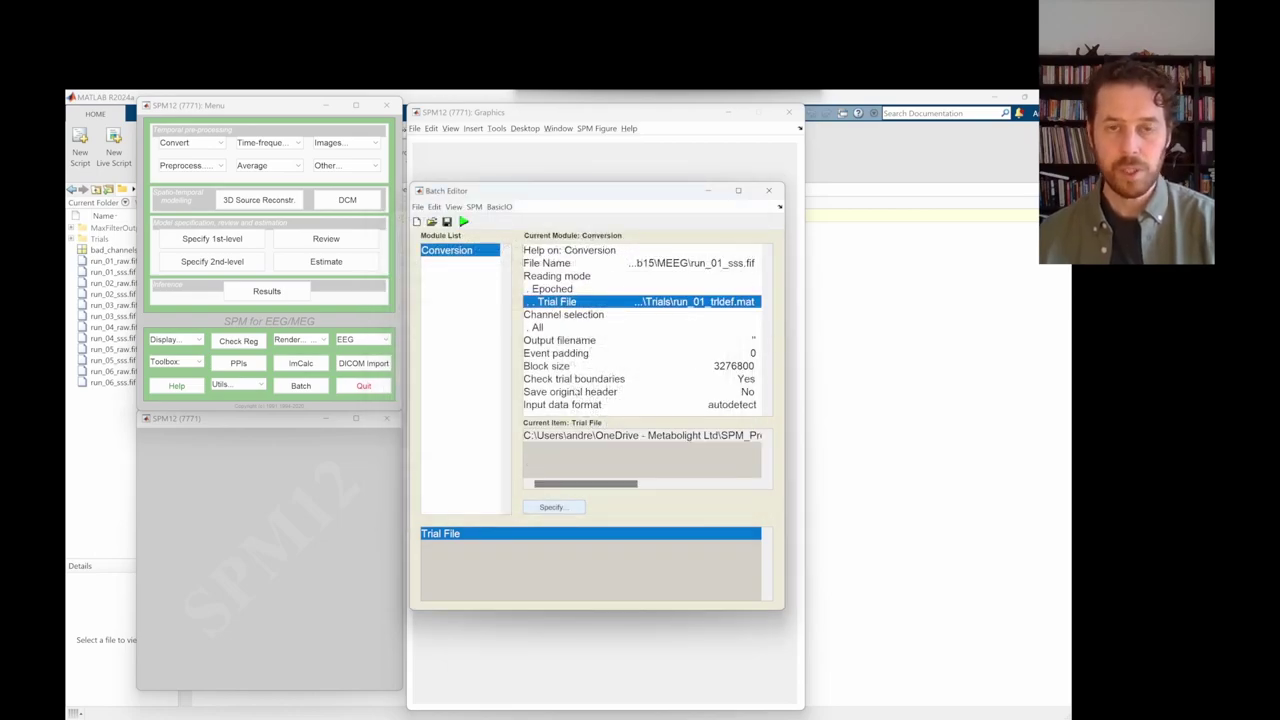
- Replace the All entry in the Conversion module's channel selection with three Select channels by type entries
{"action": "left_click", "coordinate": [548, 318]}
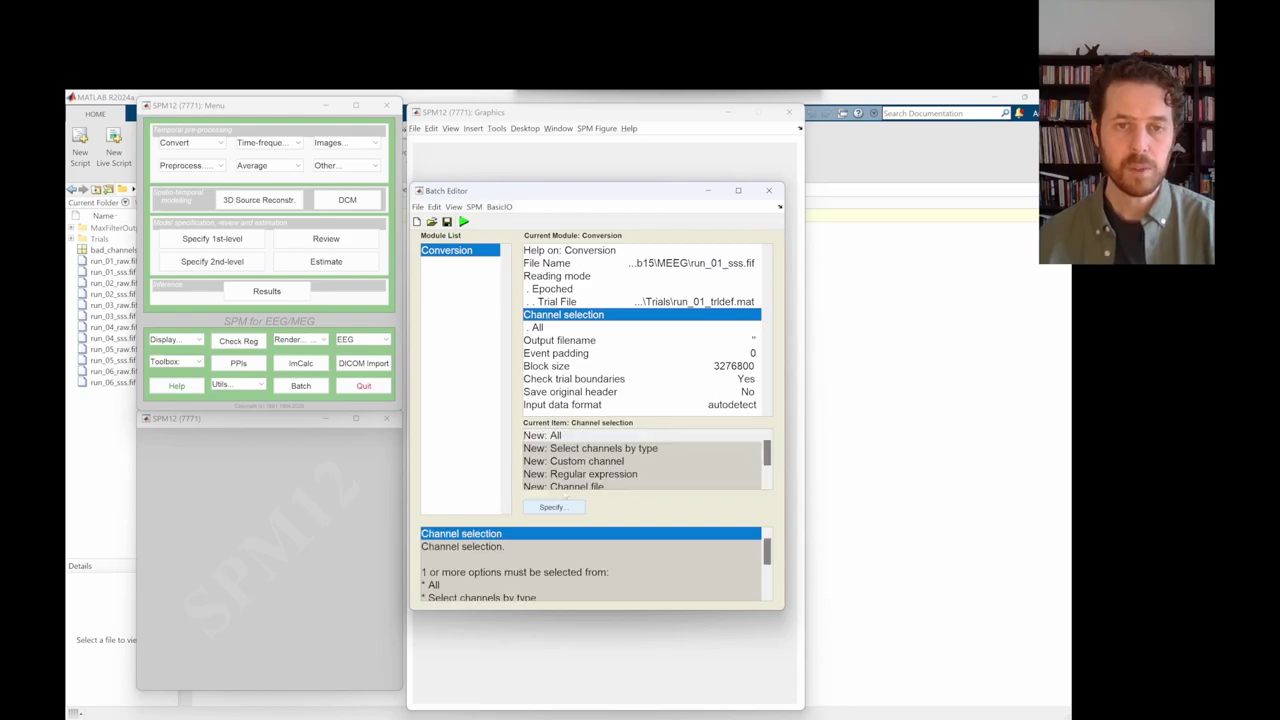
{"action": "scroll", "coordinate": [578, 483], "scroll_direction": "down", "scroll_amount": 2}
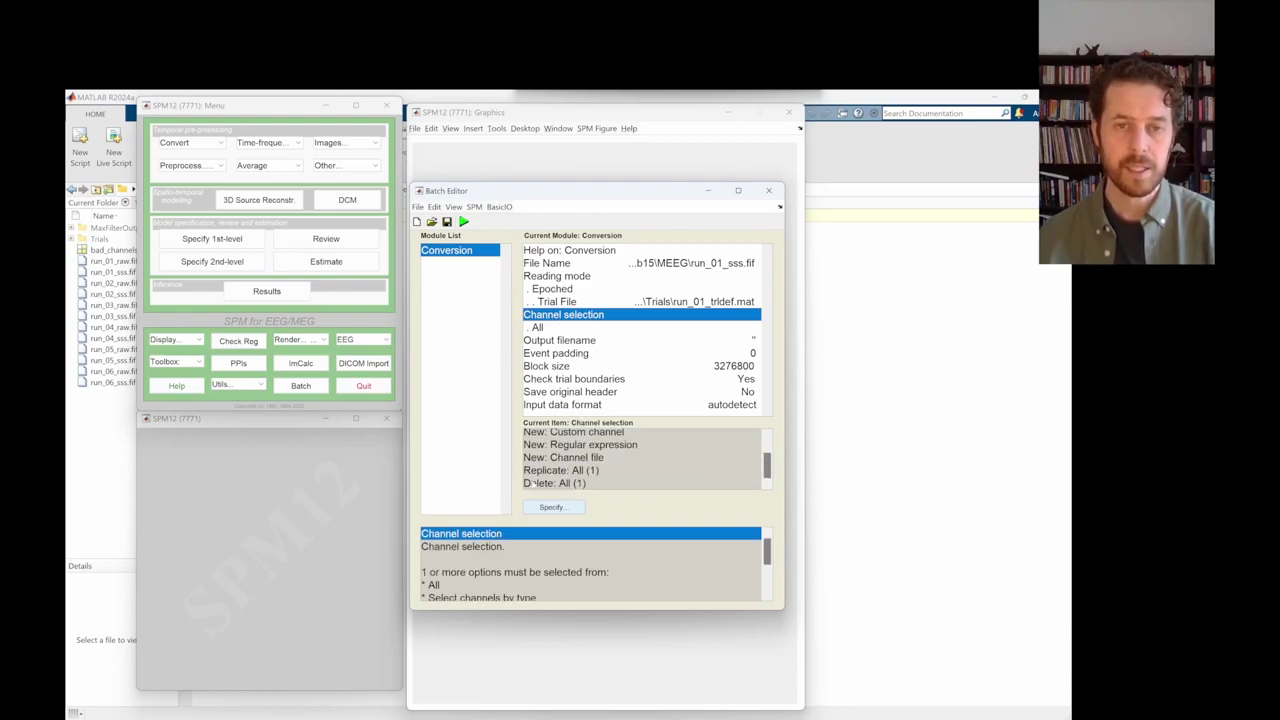
{"action": "left_click", "coordinate": [560, 483]}
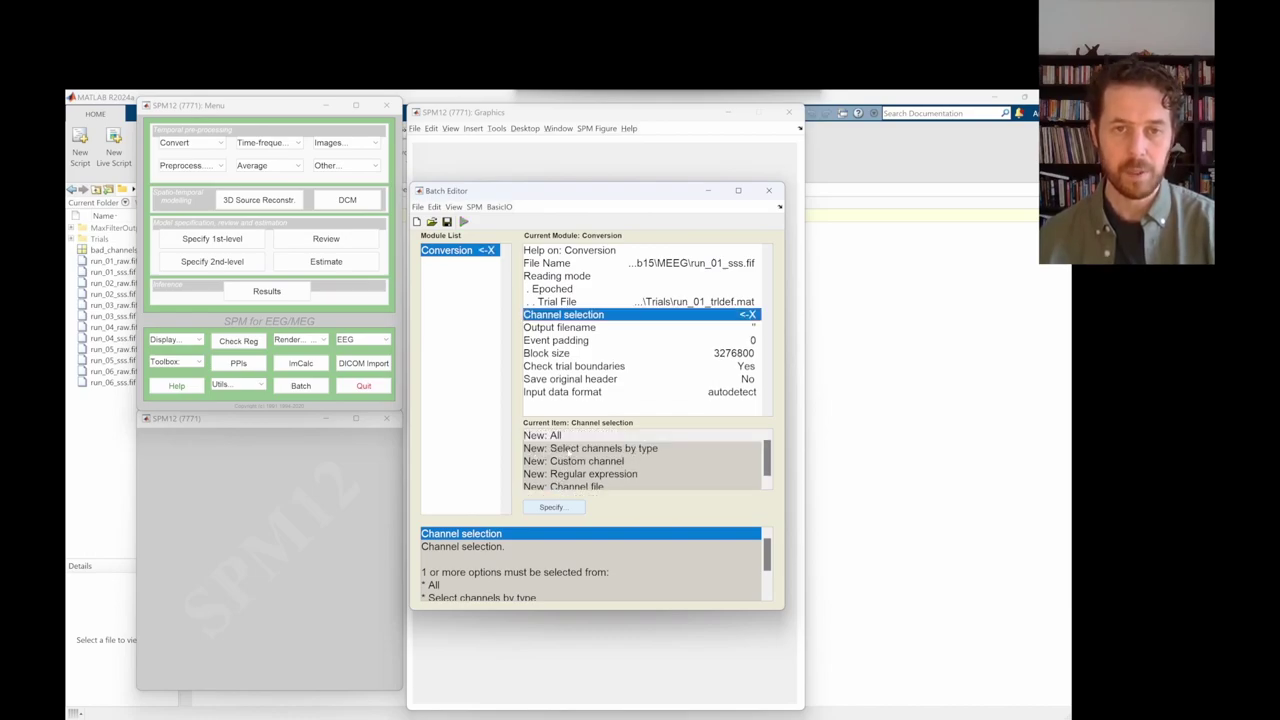
{"action": "double_click", "coordinate": [550, 448]}
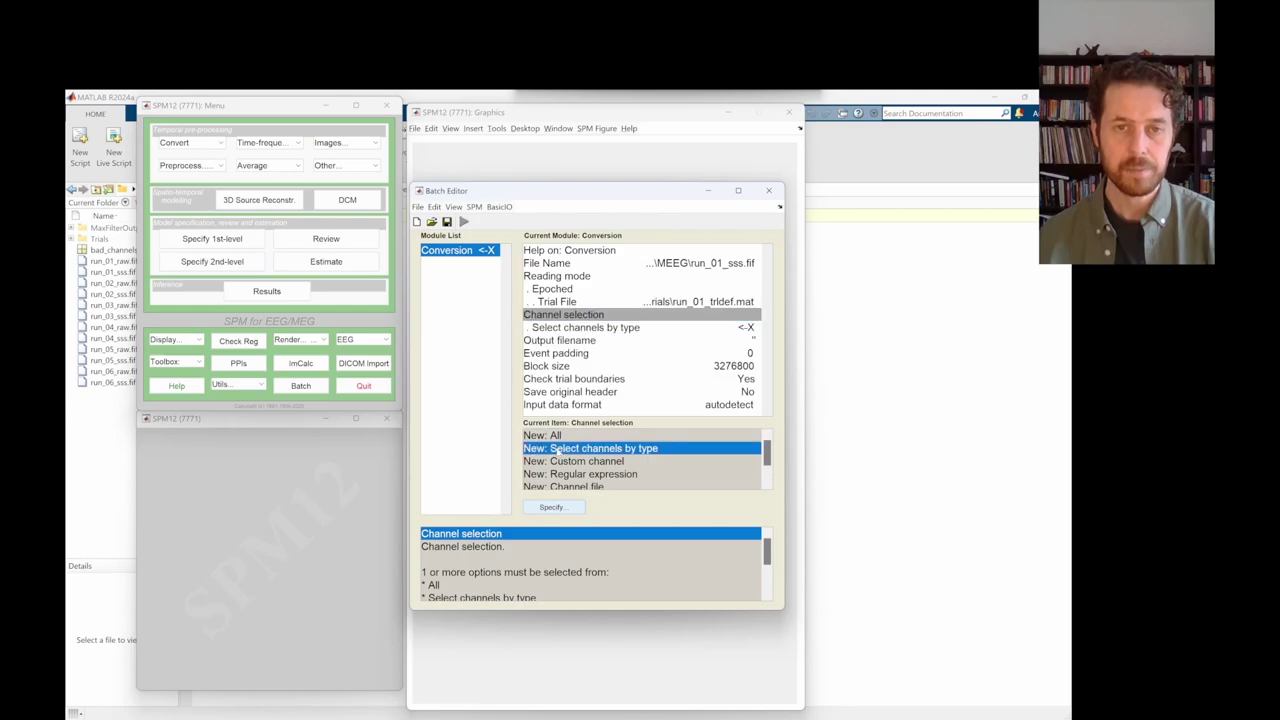
{"action": "double_click", "coordinate": [550, 448]}
{"action": "double_click", "coordinate": [550, 448]}
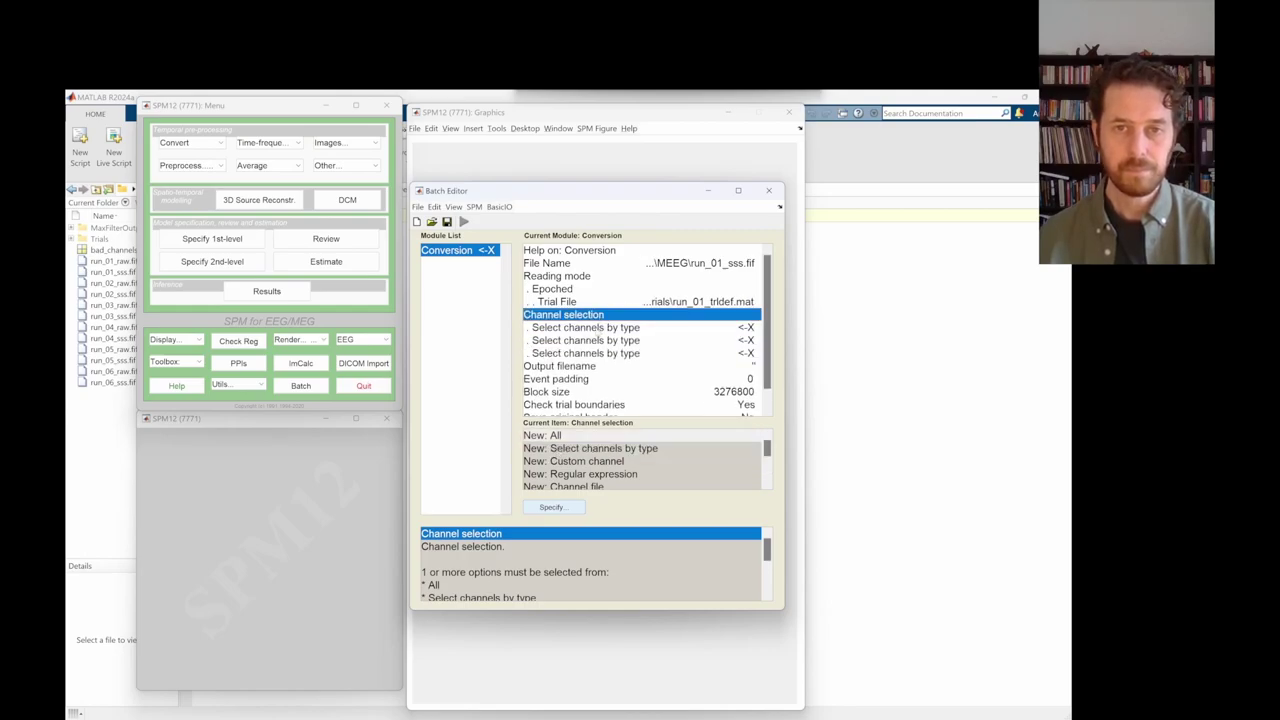
- Set the three channel-type entries of the Conversion module to EEG, MEGPLANAR and MEGMAG
{"action": "left_click", "coordinate": [597, 327]}
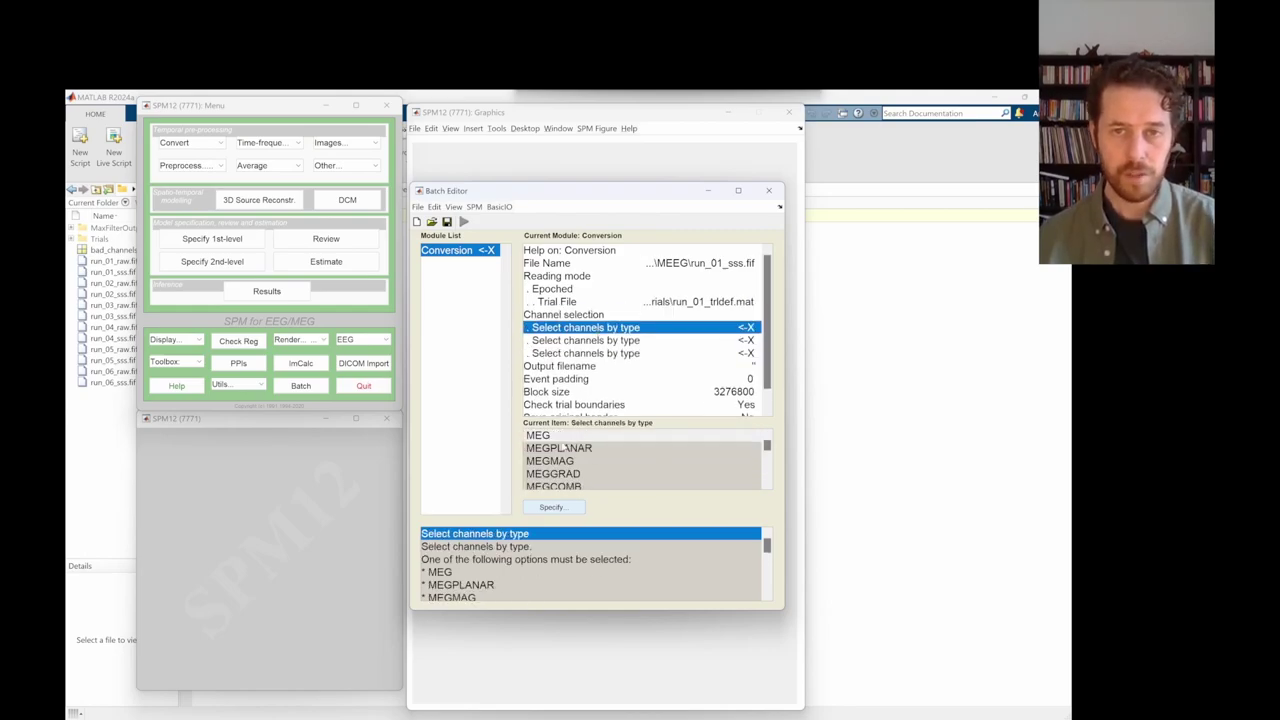
{"action": "scroll", "coordinate": [588, 437], "scroll_direction": "down", "scroll_amount": 1}
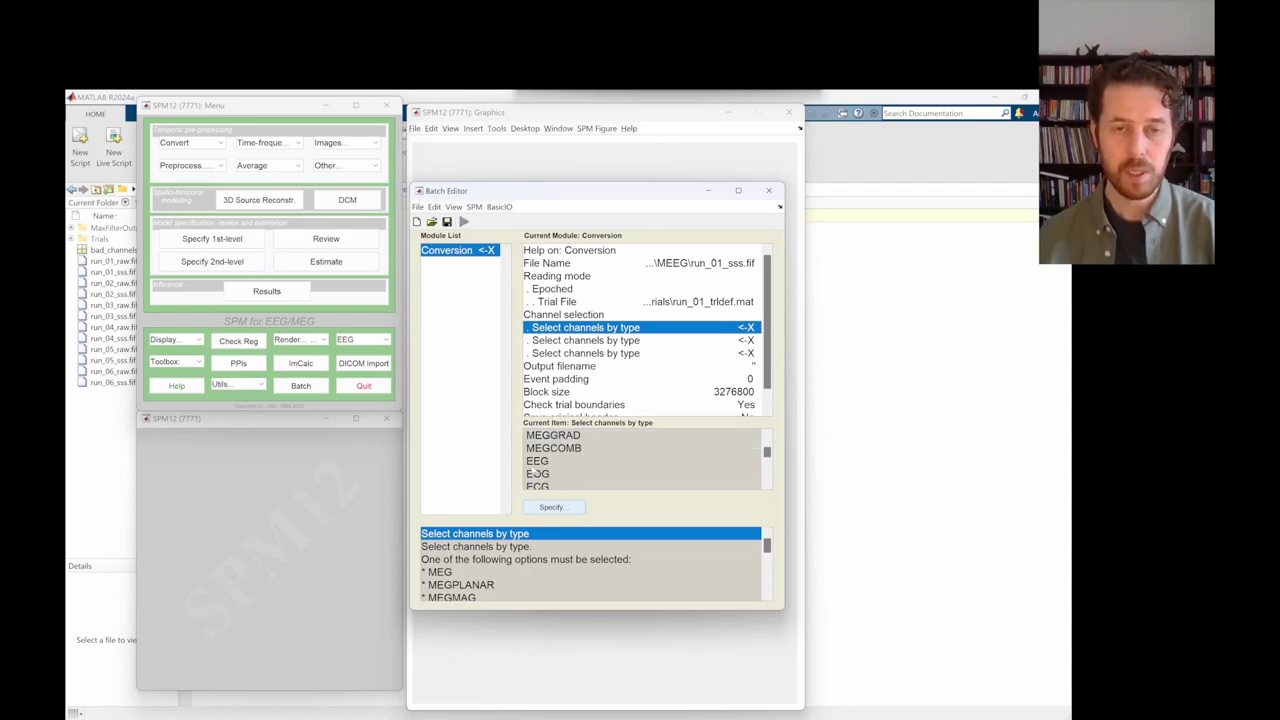
{"action": "left_click", "coordinate": [540, 461]}
{"action": "left_click", "coordinate": [540, 463]}
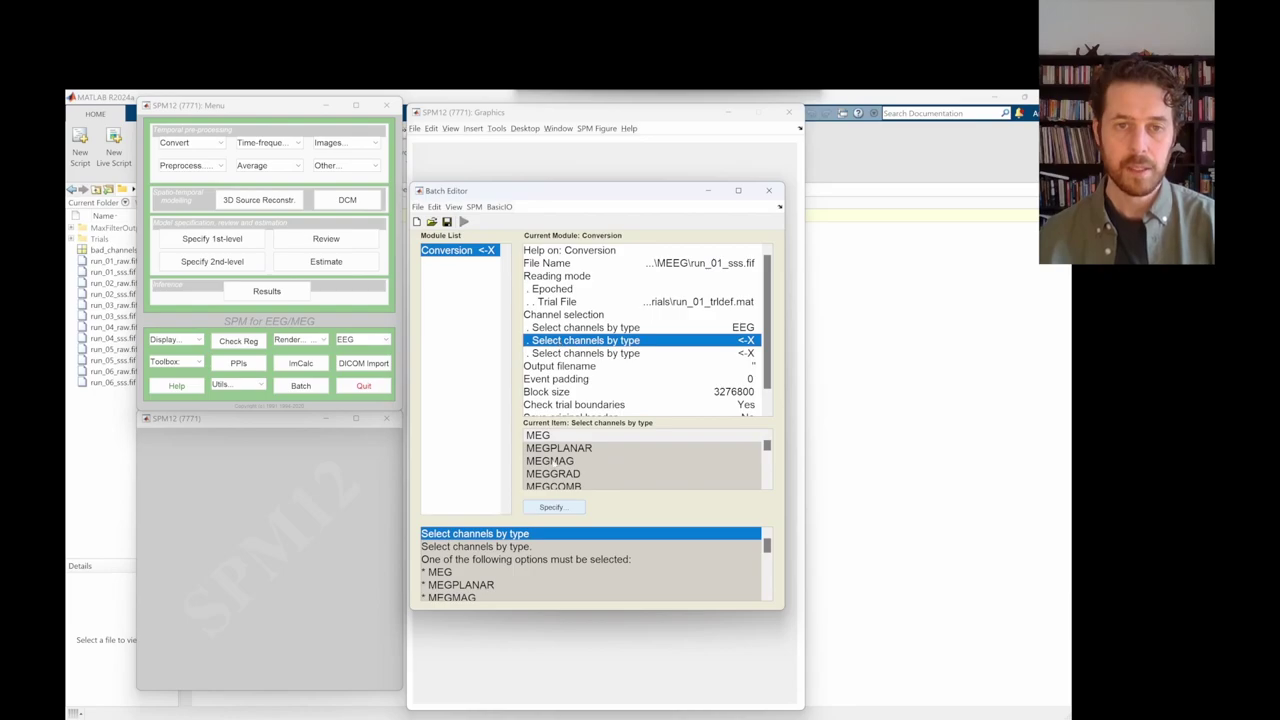
{"action": "left_click", "coordinate": [608, 353]}
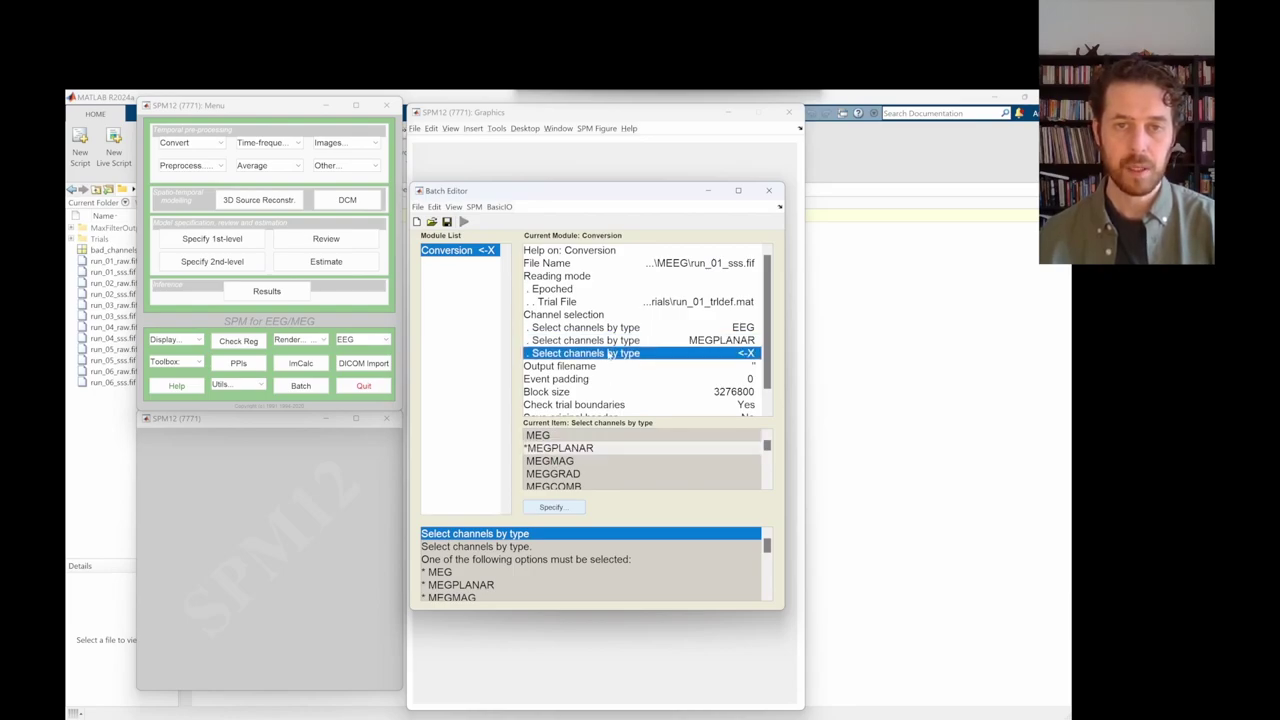
{"action": "double_click", "coordinate": [555, 460]}
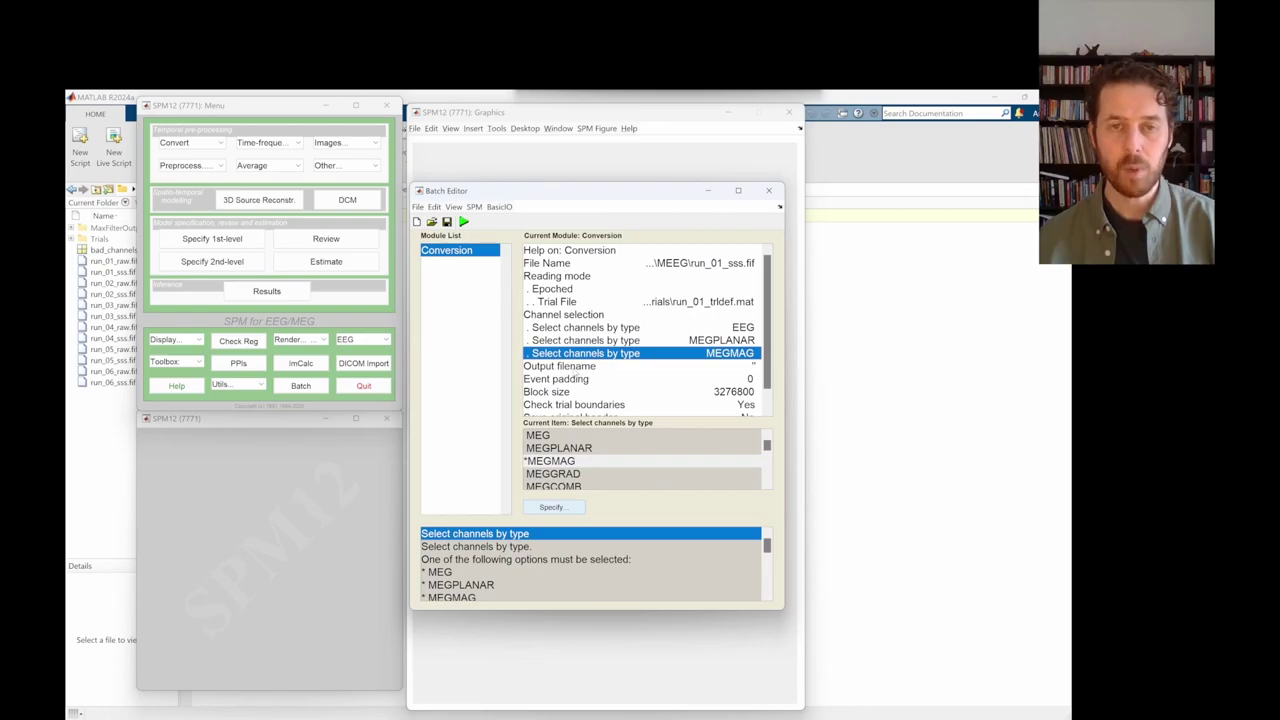
- Review the output filename and remaining Conversion settings, and add an M/EEG preprocessing Prepare module to the batch
{"action": "left_click", "coordinate": [576, 368]}
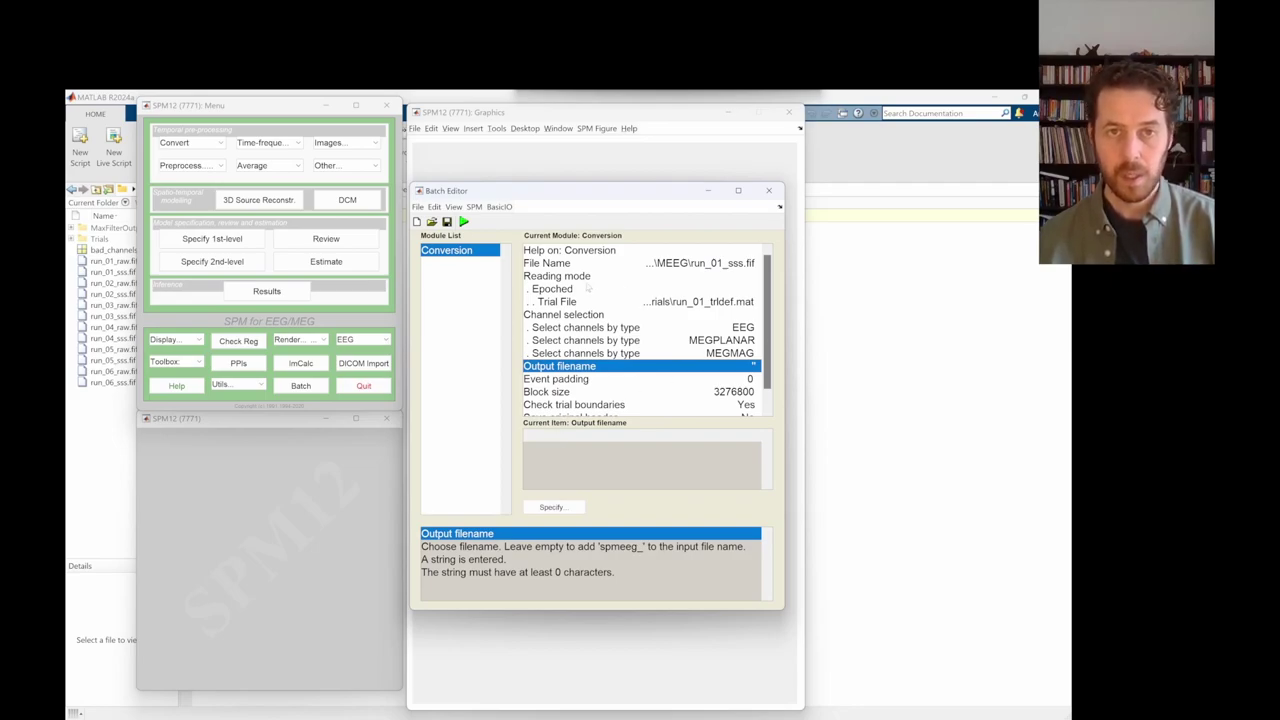
{"action": "scroll", "coordinate": [588, 288], "scroll_direction": "down", "scroll_amount": 1}
{"action": "scroll", "coordinate": [586, 288], "scroll_direction": "up", "scroll_amount": 1}
{"action": "scroll", "coordinate": [583, 290], "scroll_direction": "down", "scroll_amount": 1}
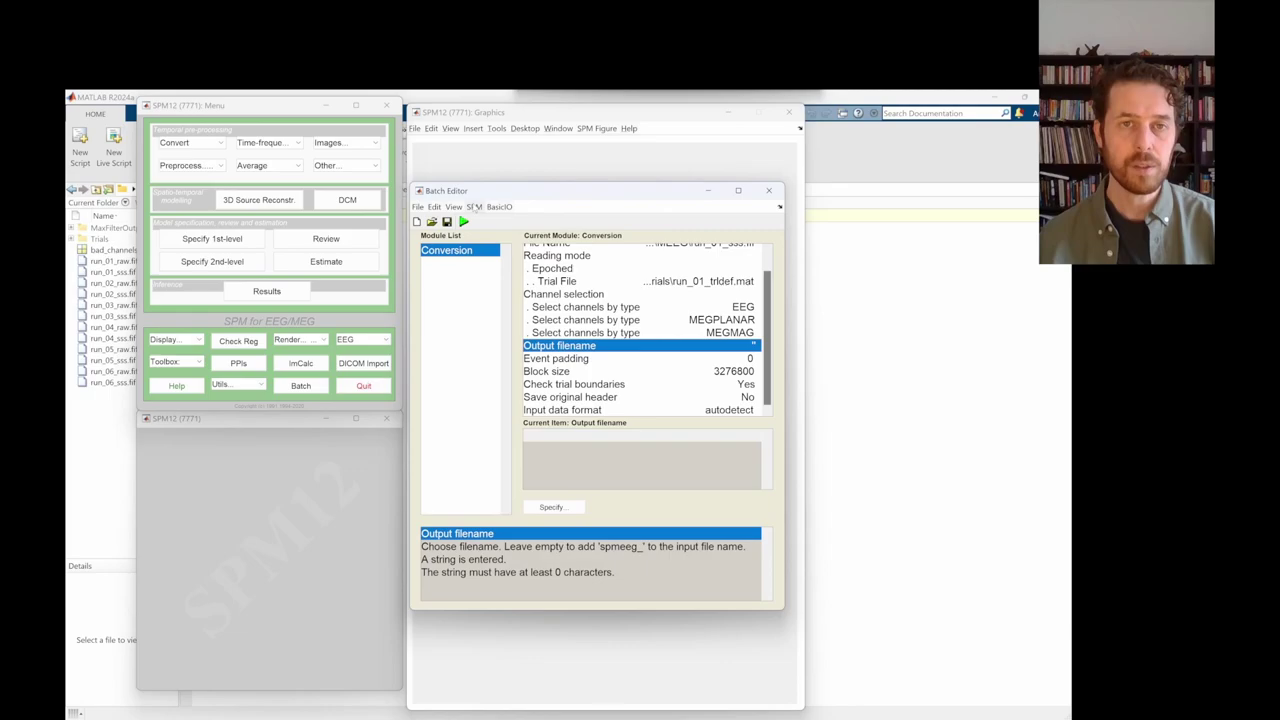
{"action": "left_click", "coordinate": [474, 207]}
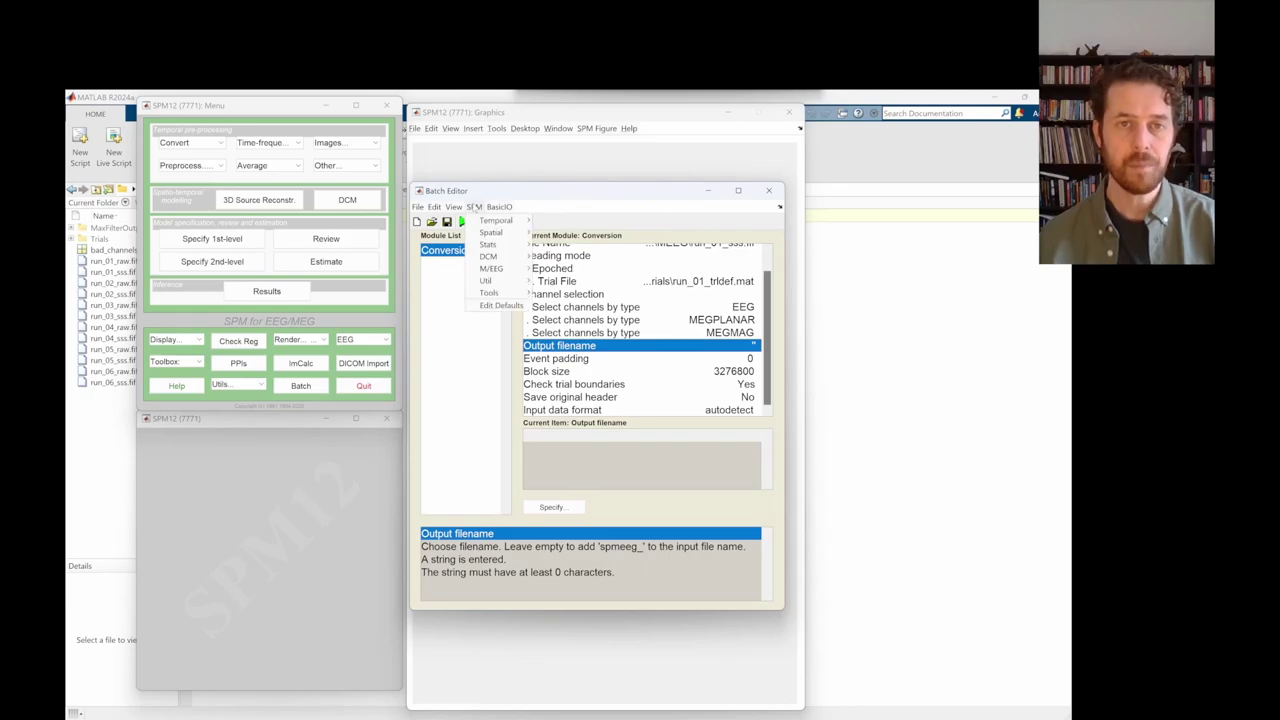
{"action": "mouse_move", "coordinate": [490, 268]}
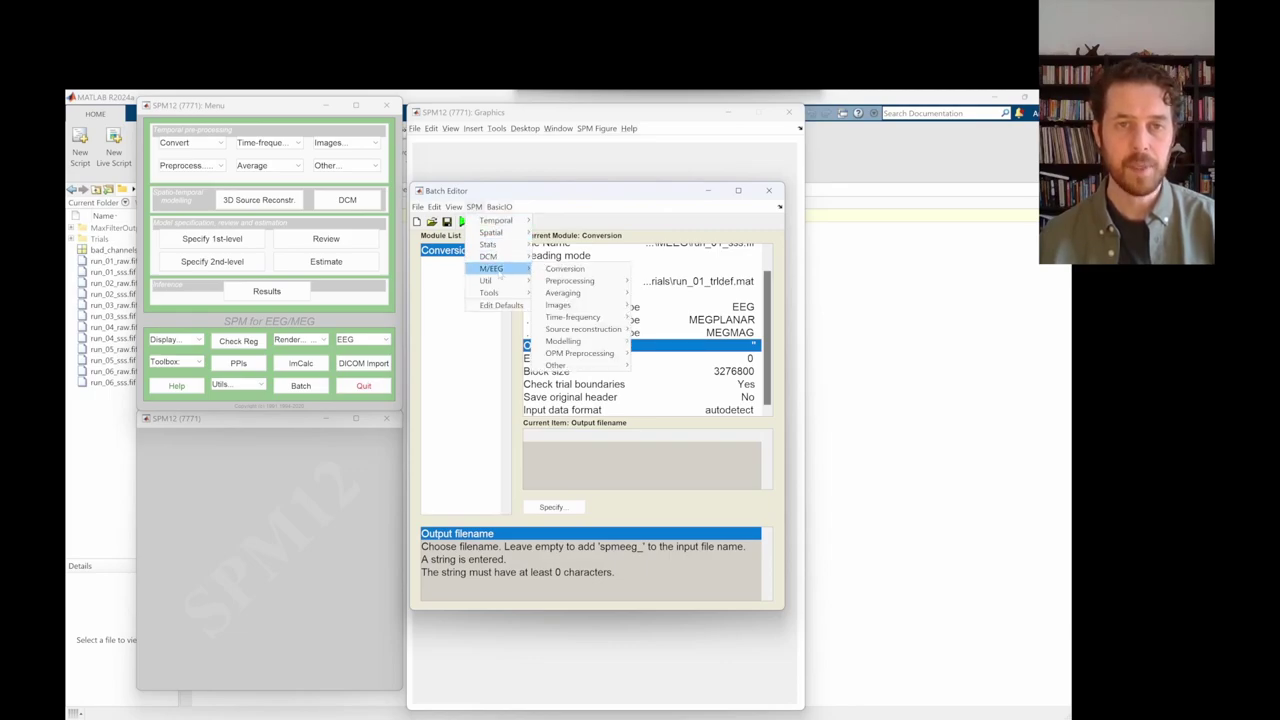
{"action": "mouse_move", "coordinate": [563, 284]}
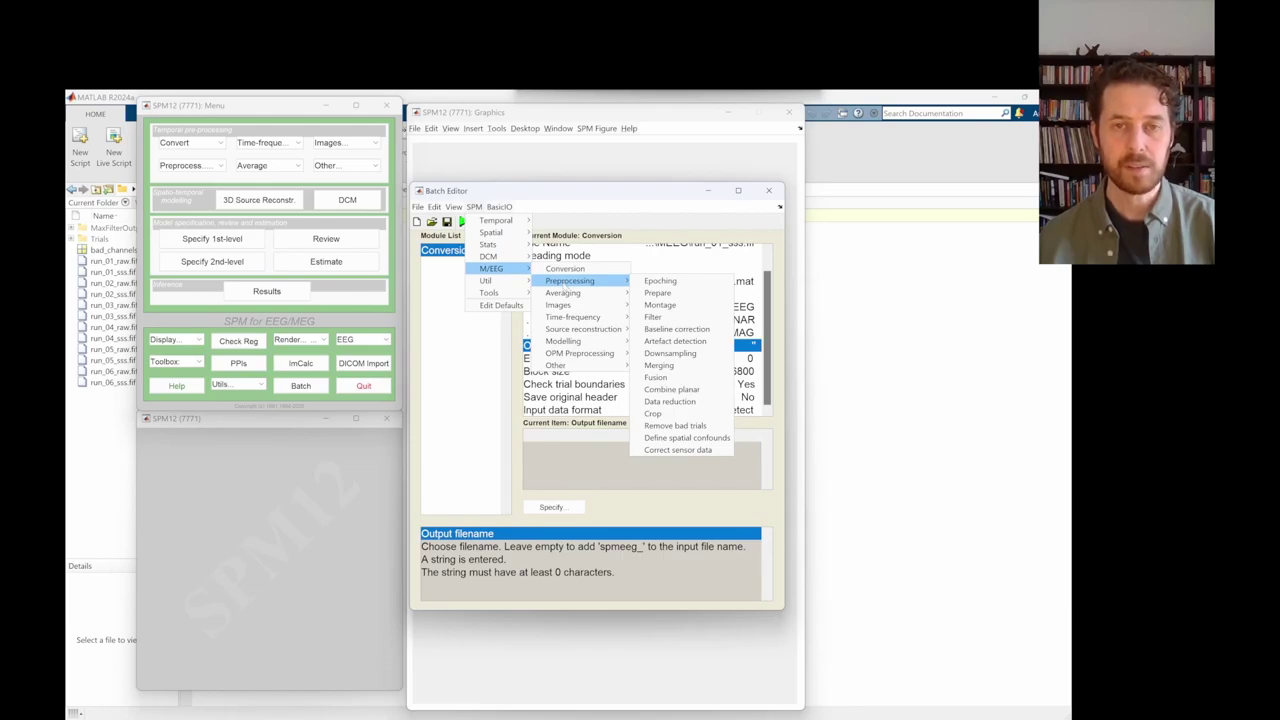
{"action": "left_click", "coordinate": [658, 293]}
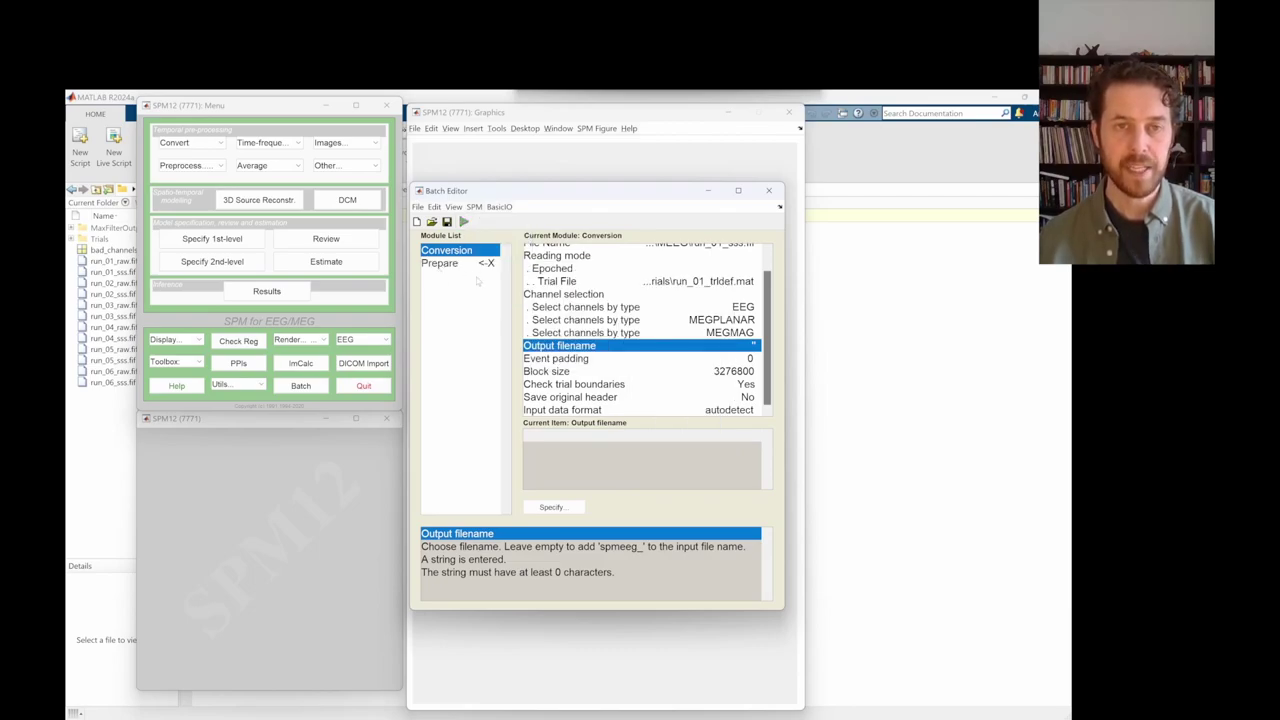
- Set the Prepare module's input file as a dependency on Conversion: Converted Datafile
{"action": "left_click", "coordinate": [440, 263]}
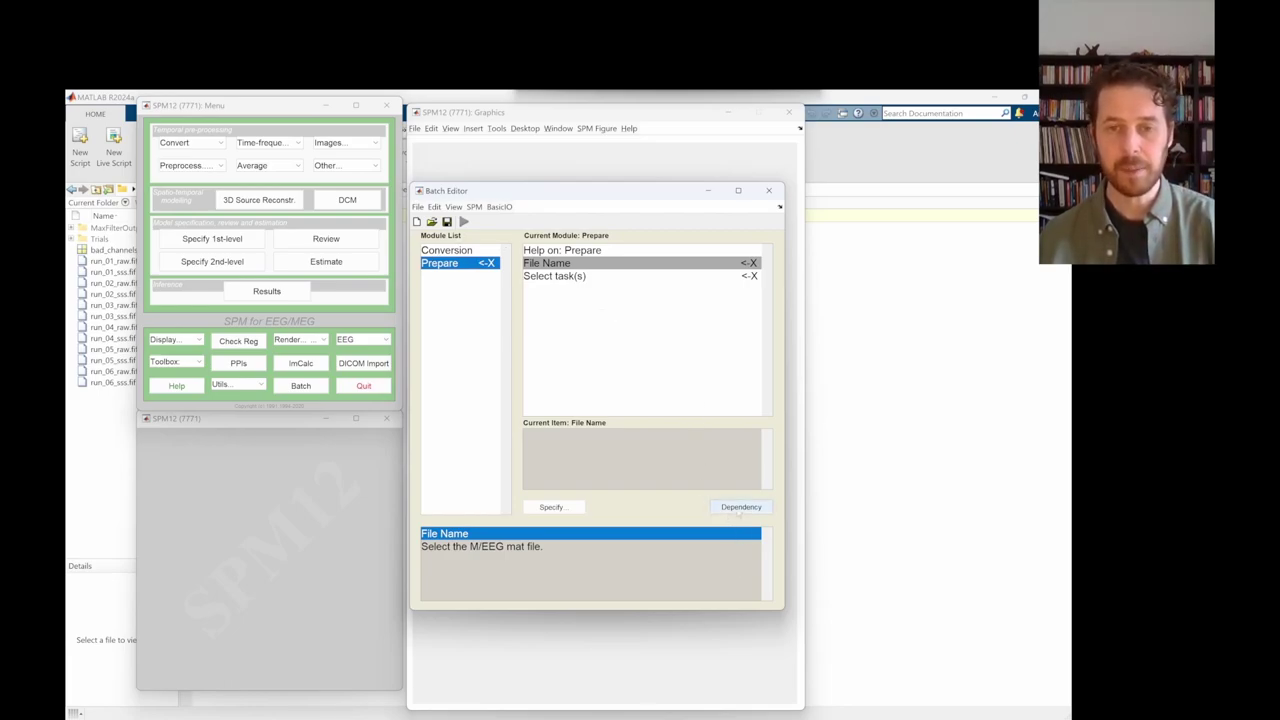
{"action": "left_click", "coordinate": [741, 507]}
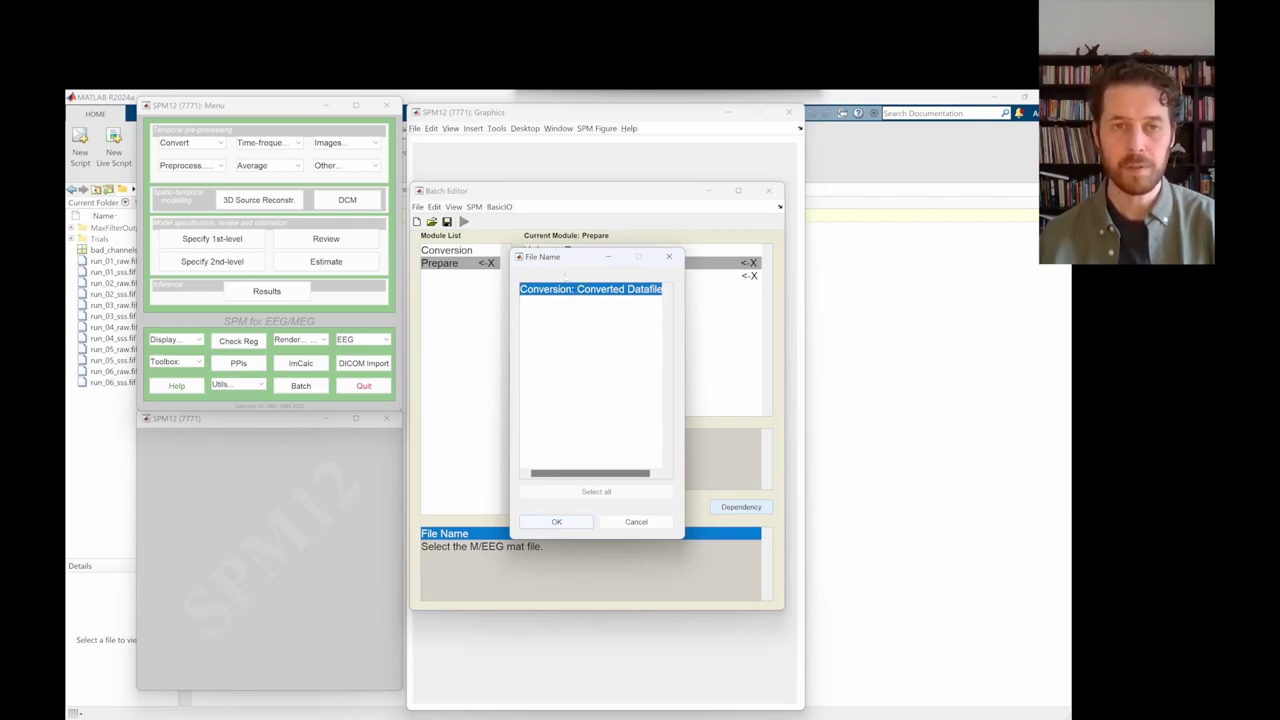
{"action": "left_click", "coordinate": [558, 240]}
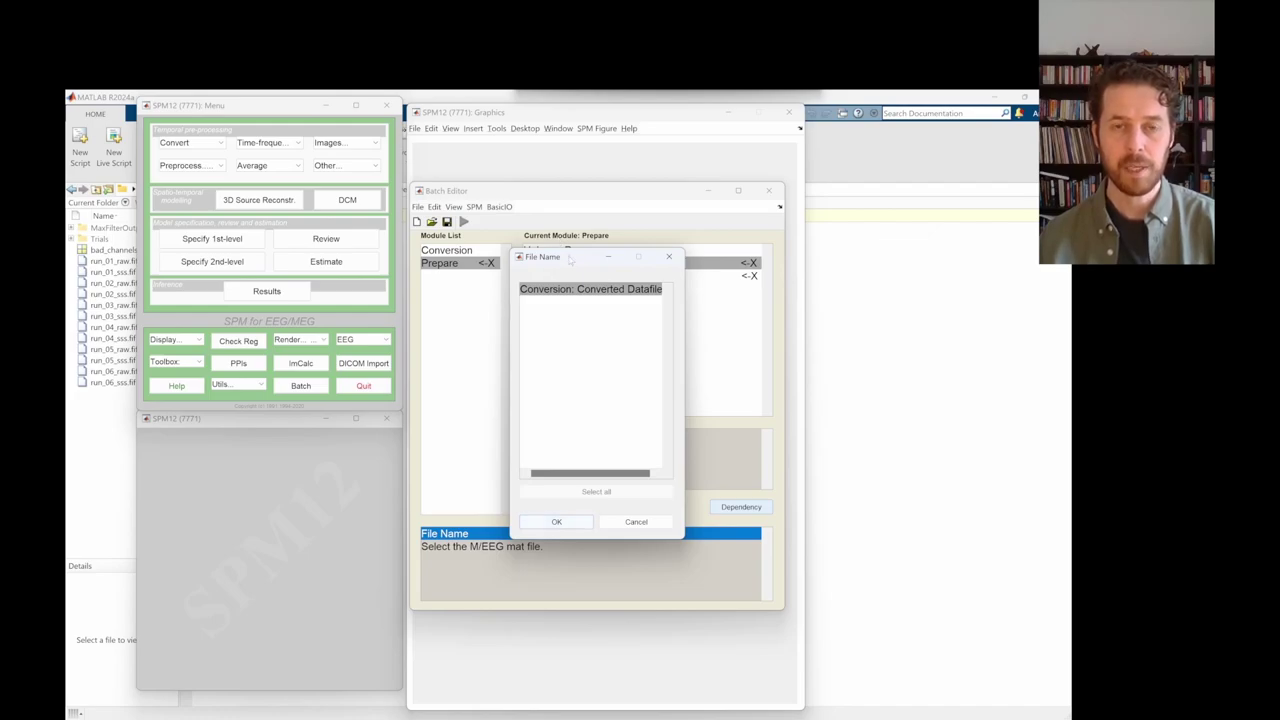
{"action": "left_click", "coordinate": [561, 288]}
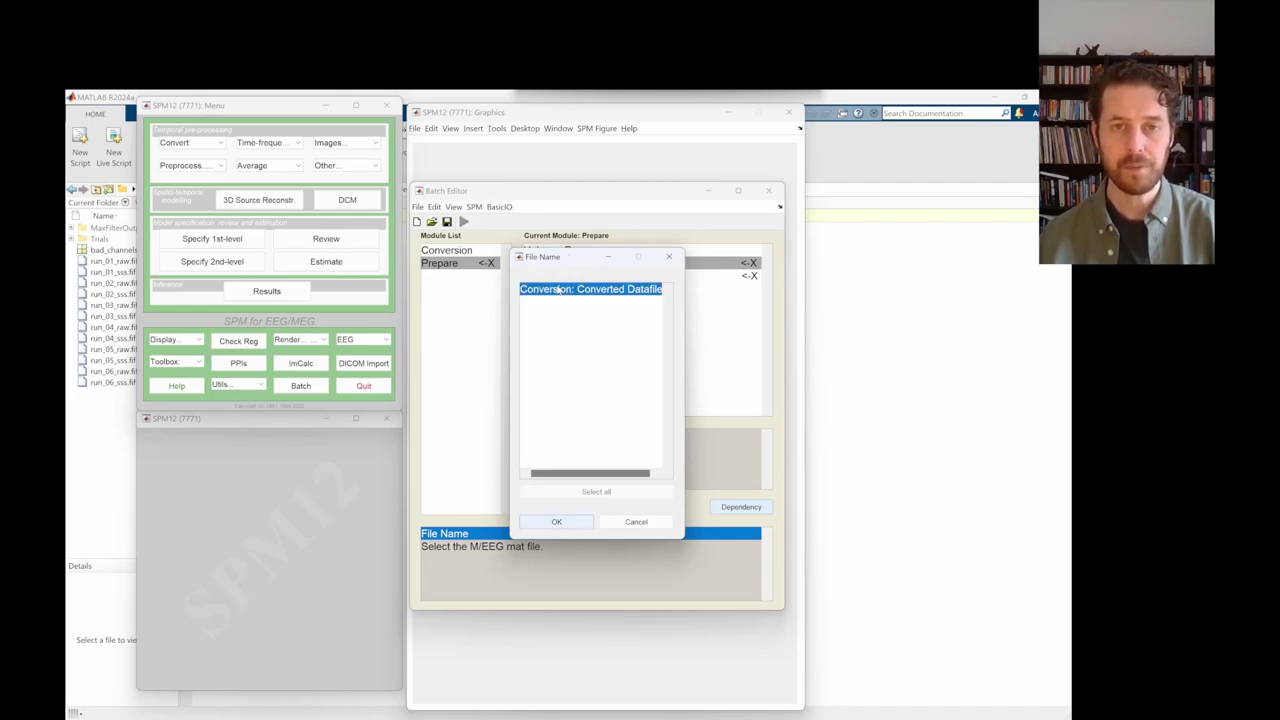
{"action": "left_click", "coordinate": [557, 521]}
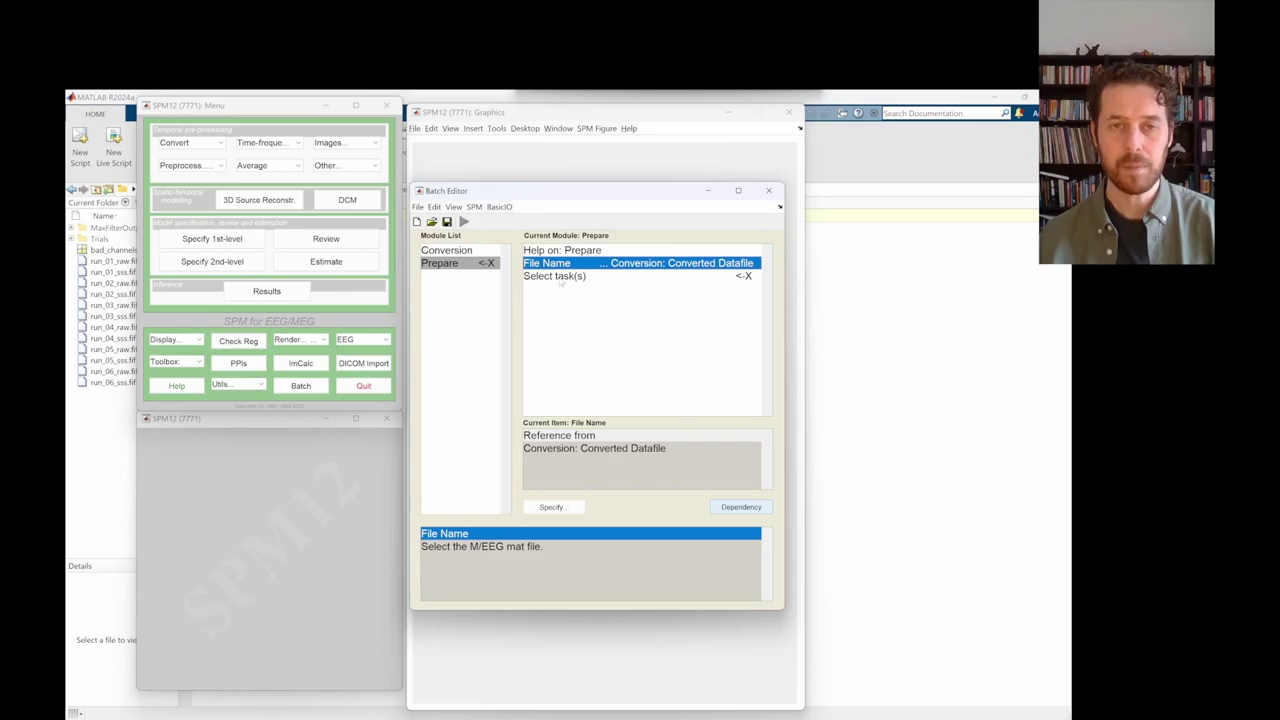
- Add a Set channel type task to the Prepare module and delete the All entry from its channel selection
{"action": "left_click", "coordinate": [562, 280]}
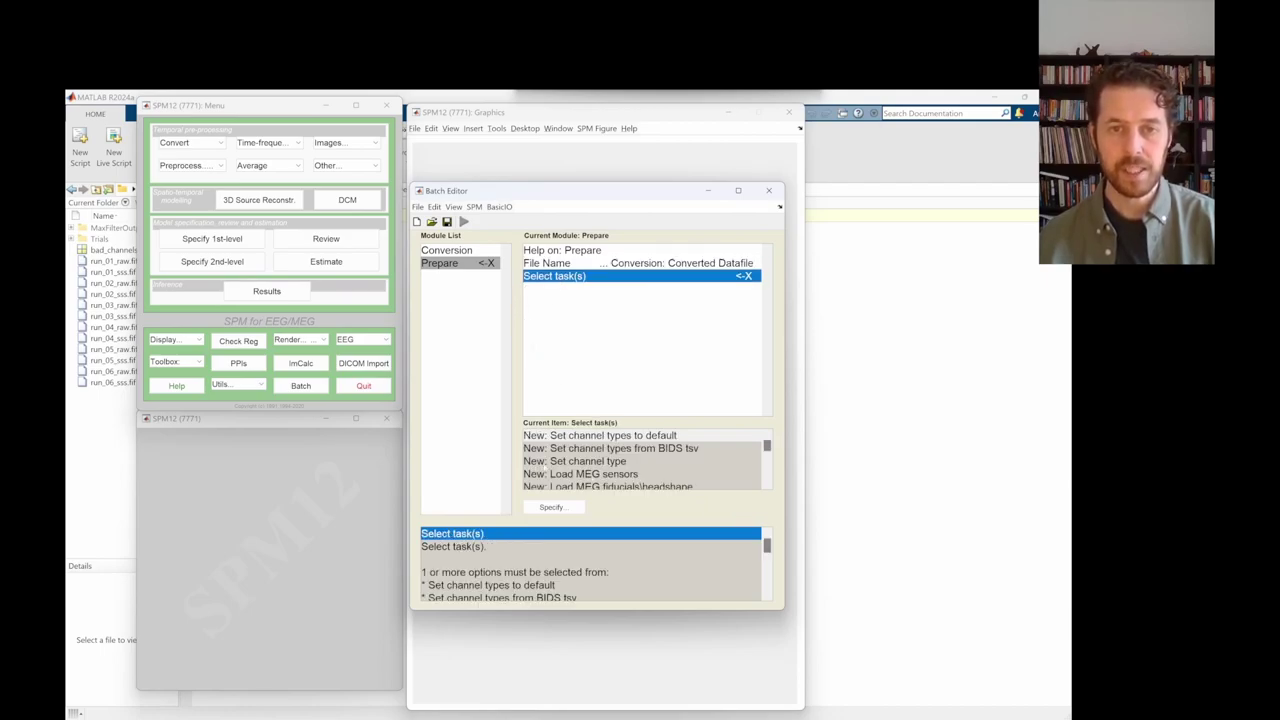
{"action": "double_click", "coordinate": [561, 461]}
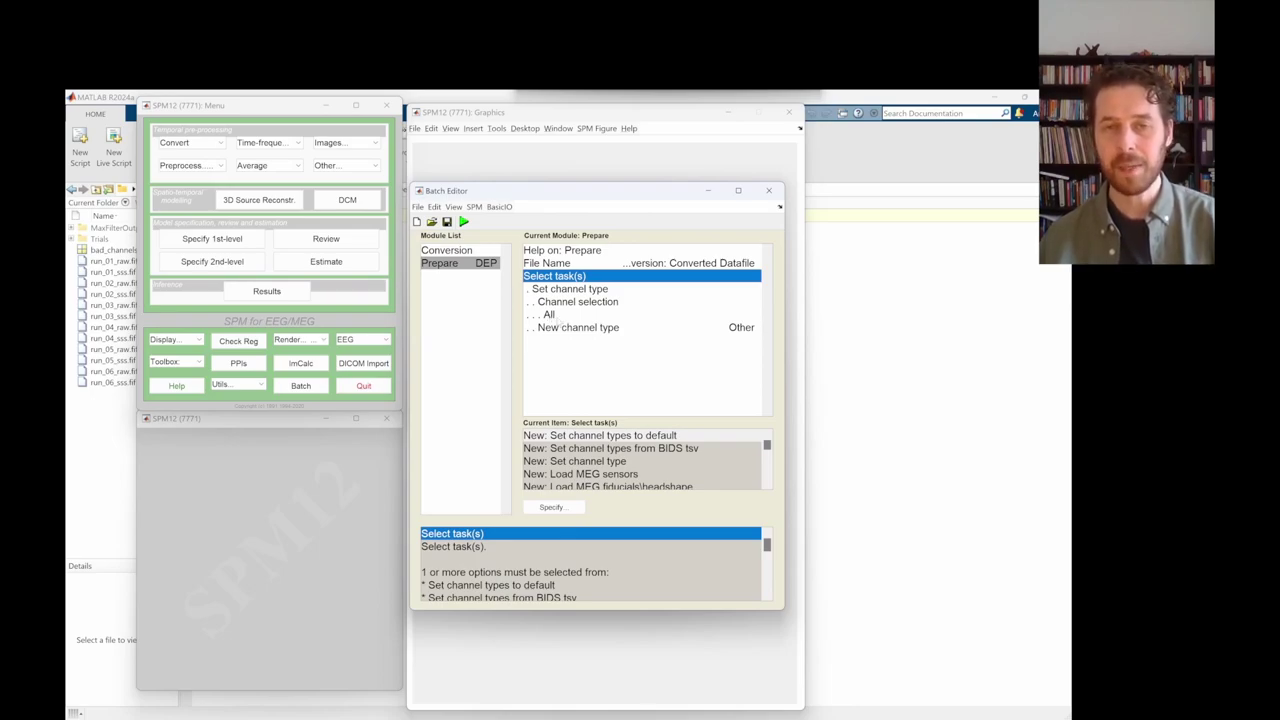
{"action": "left_click", "coordinate": [580, 302]}
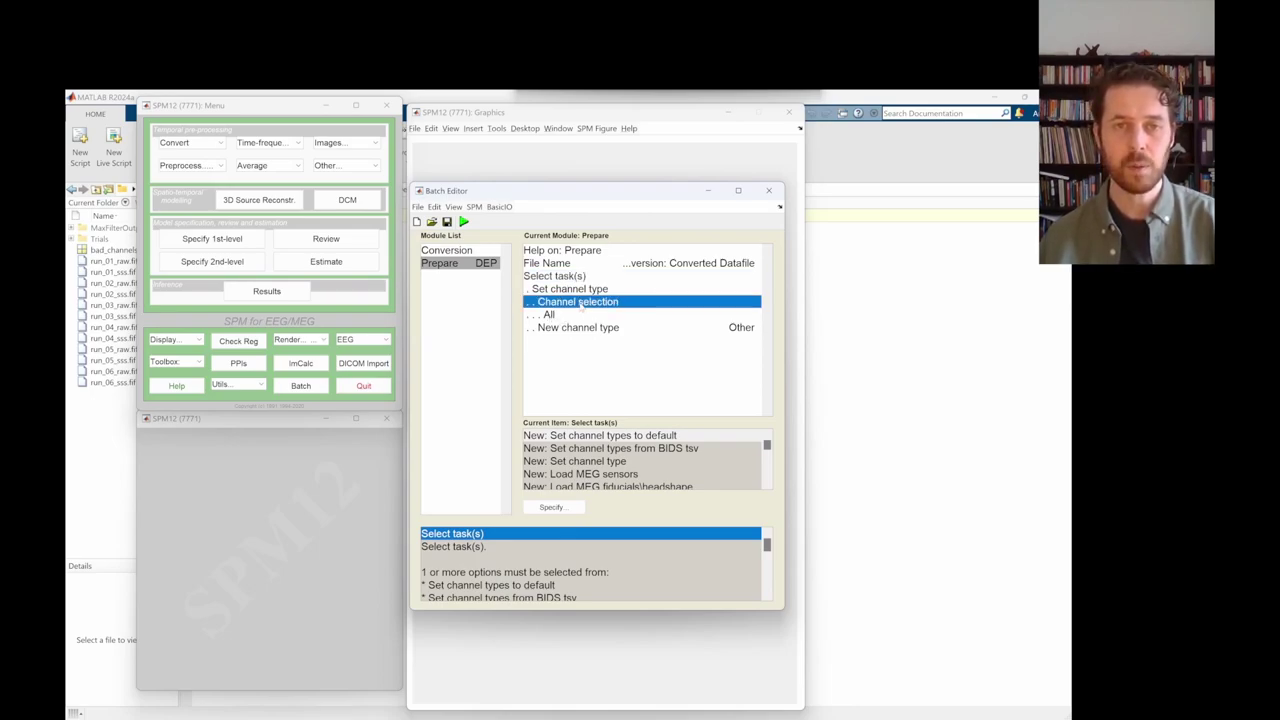
{"action": "scroll", "coordinate": [578, 461], "scroll_direction": "down", "scroll_amount": 2}
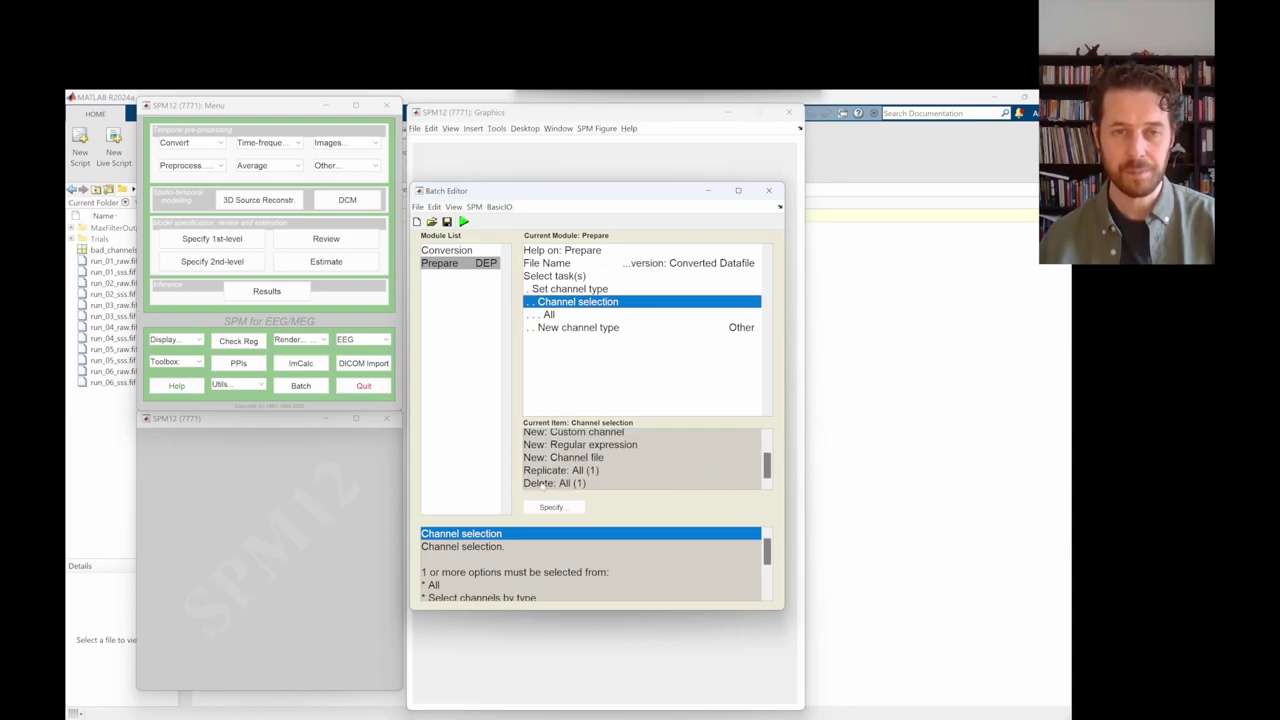
{"action": "double_click", "coordinate": [541, 483]}
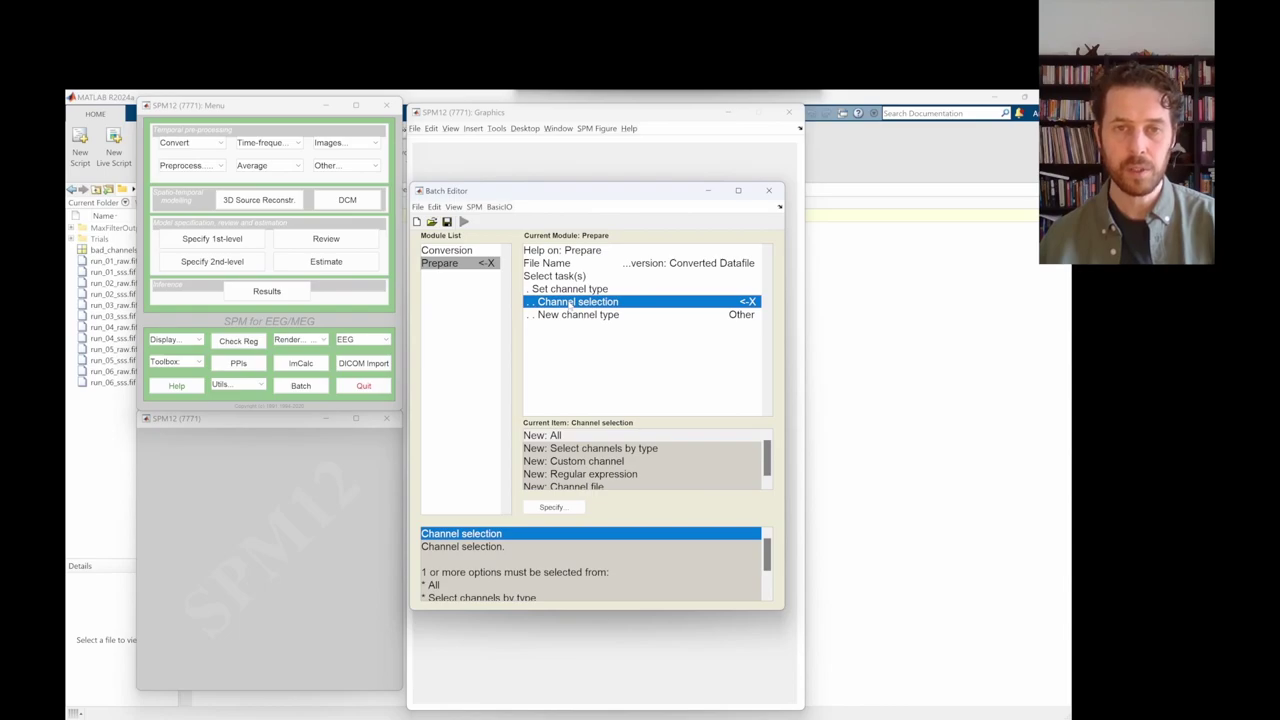
- Add two Custom channel entries to the Set channel type task's channel selection
{"action": "left_click", "coordinate": [565, 290]}
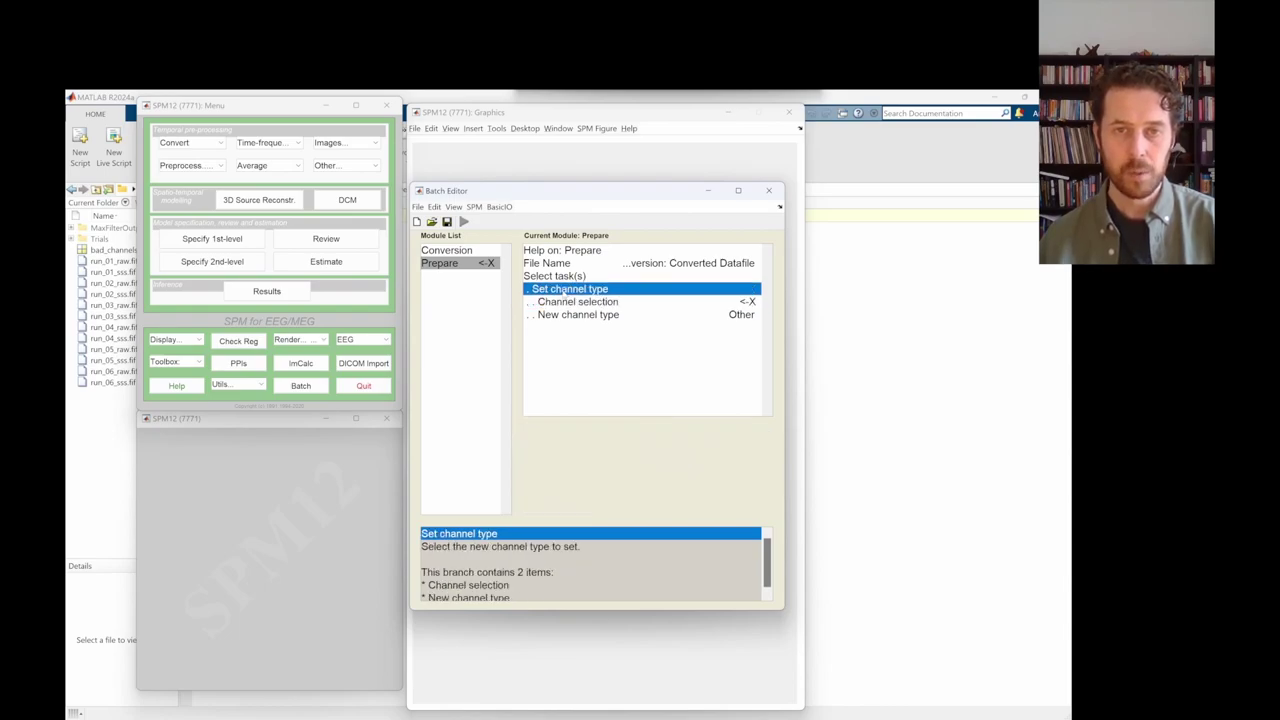
{"action": "left_click", "coordinate": [566, 301]}
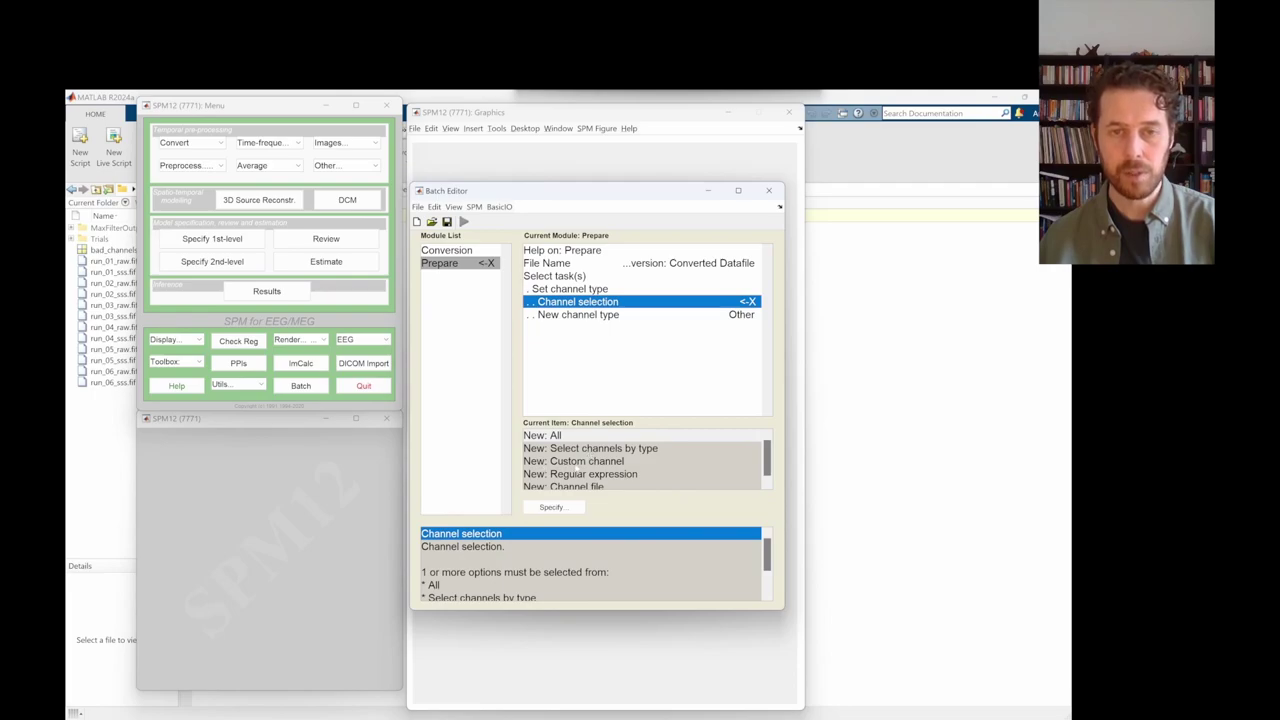
{"action": "double_click", "coordinate": [570, 462]}
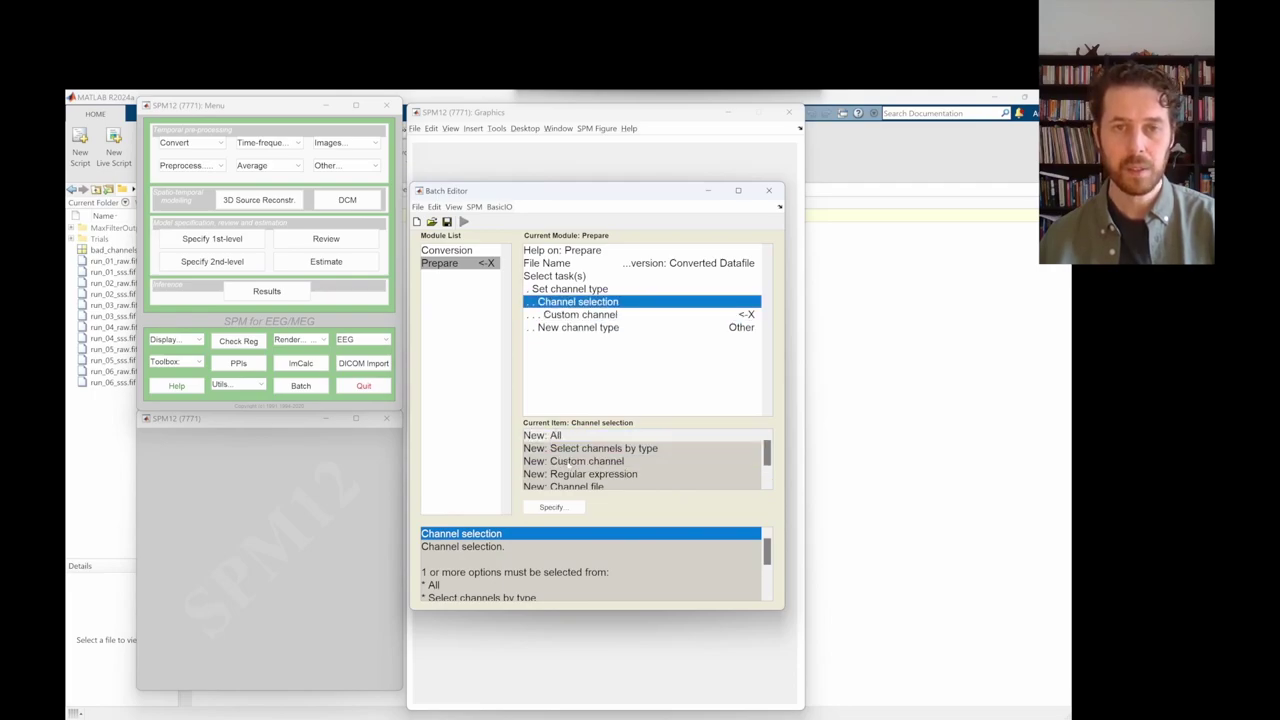
{"action": "double_click", "coordinate": [566, 462]}
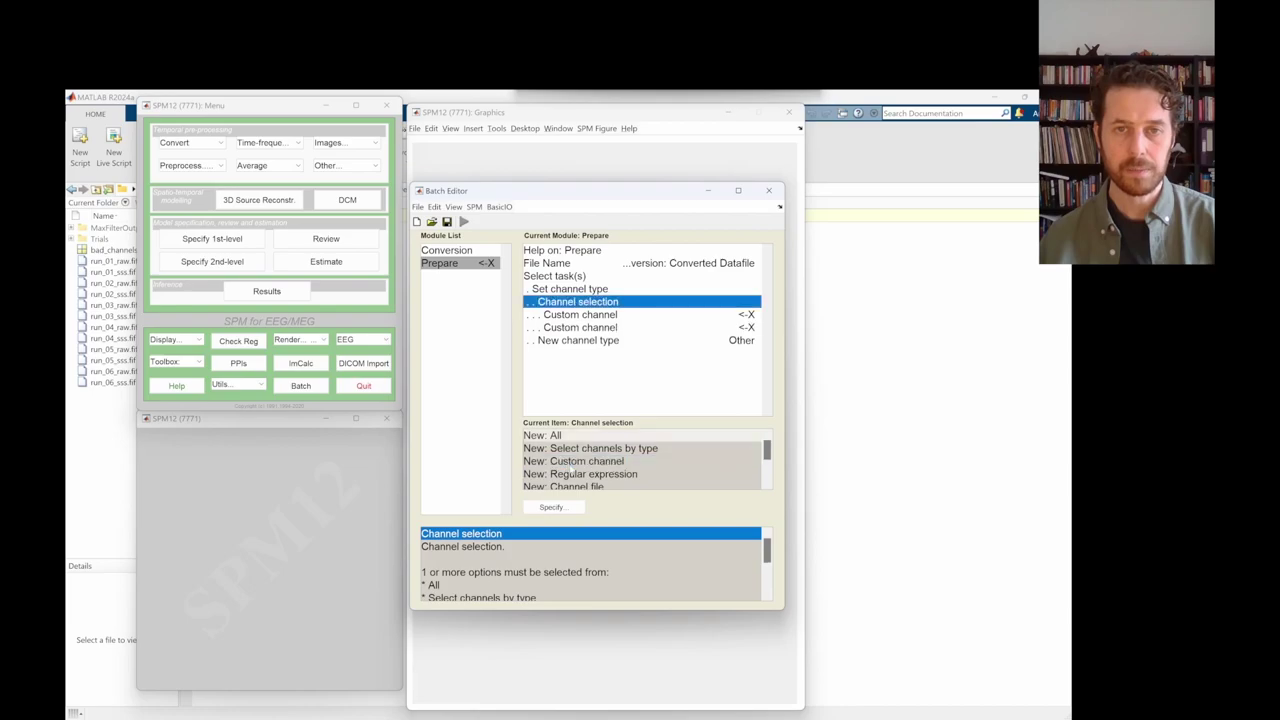
- Name the two Custom channel entries of the Set channel type task EEG061 and EEG062
{"action": "left_click", "coordinate": [570, 315]}
{"action": "left_click", "coordinate": [553, 507]}
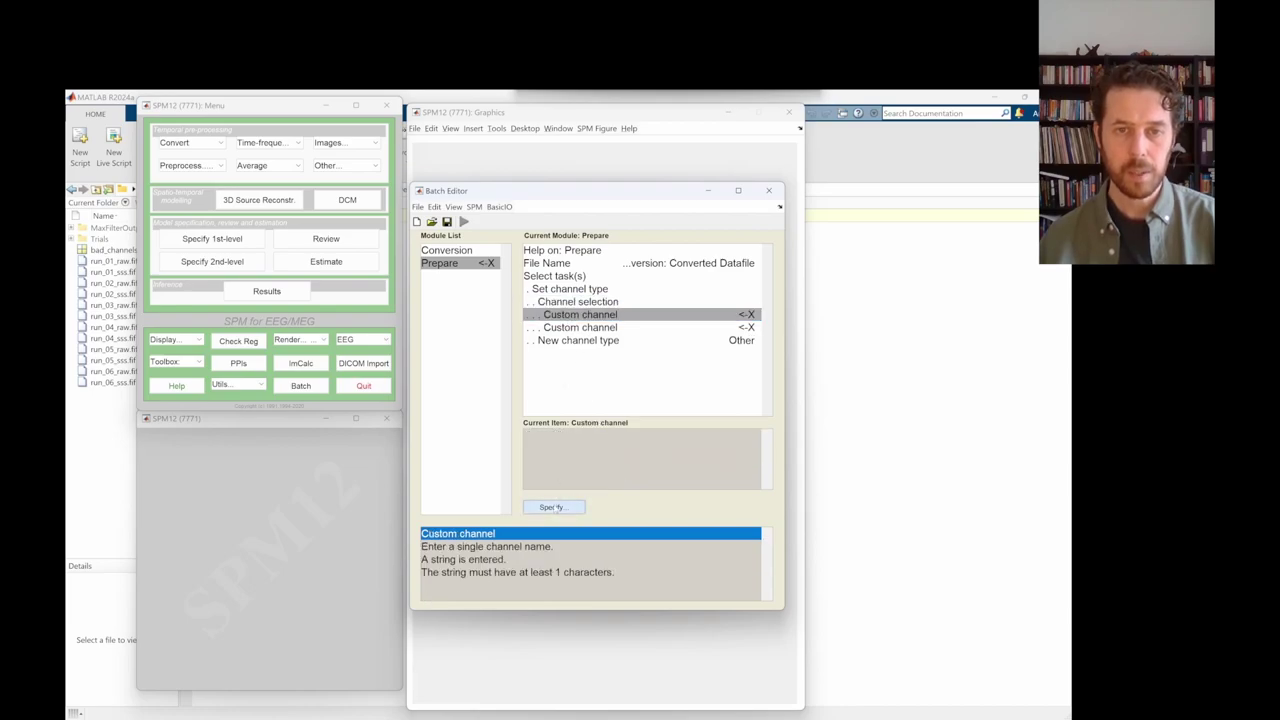
{"action": "type", "text": "EE"}
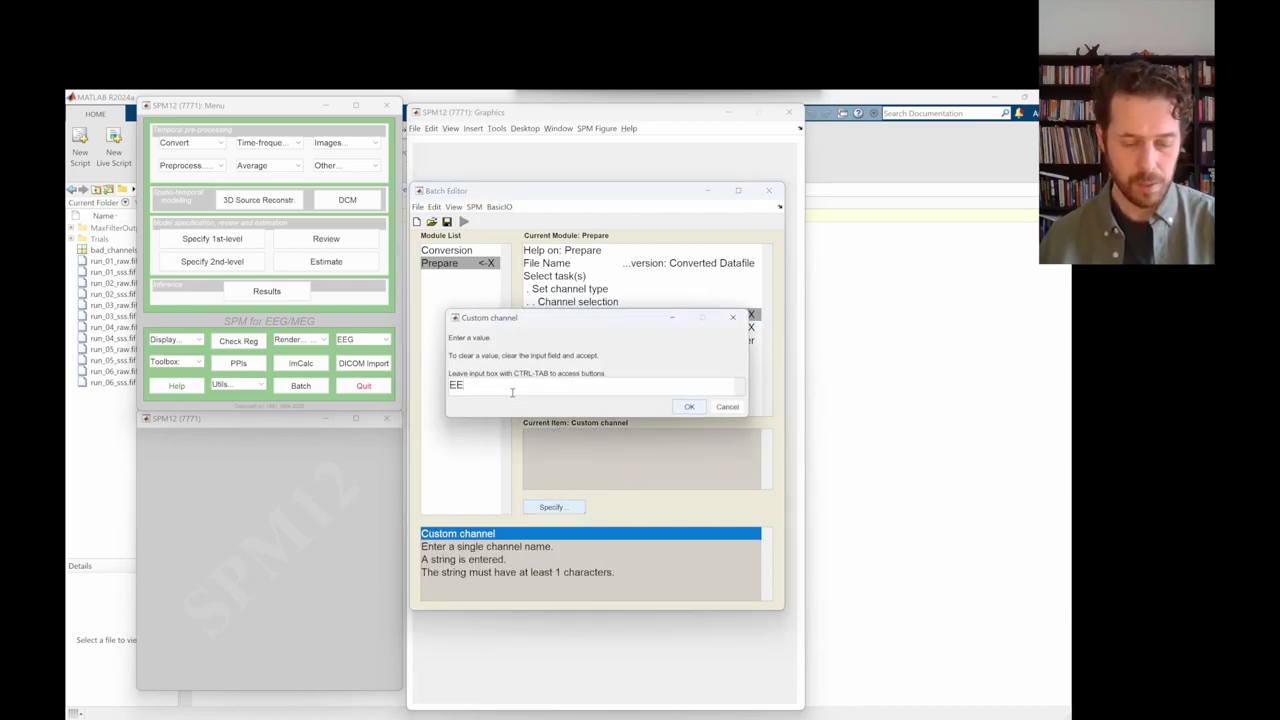
{"action": "type", "text": "G061"}
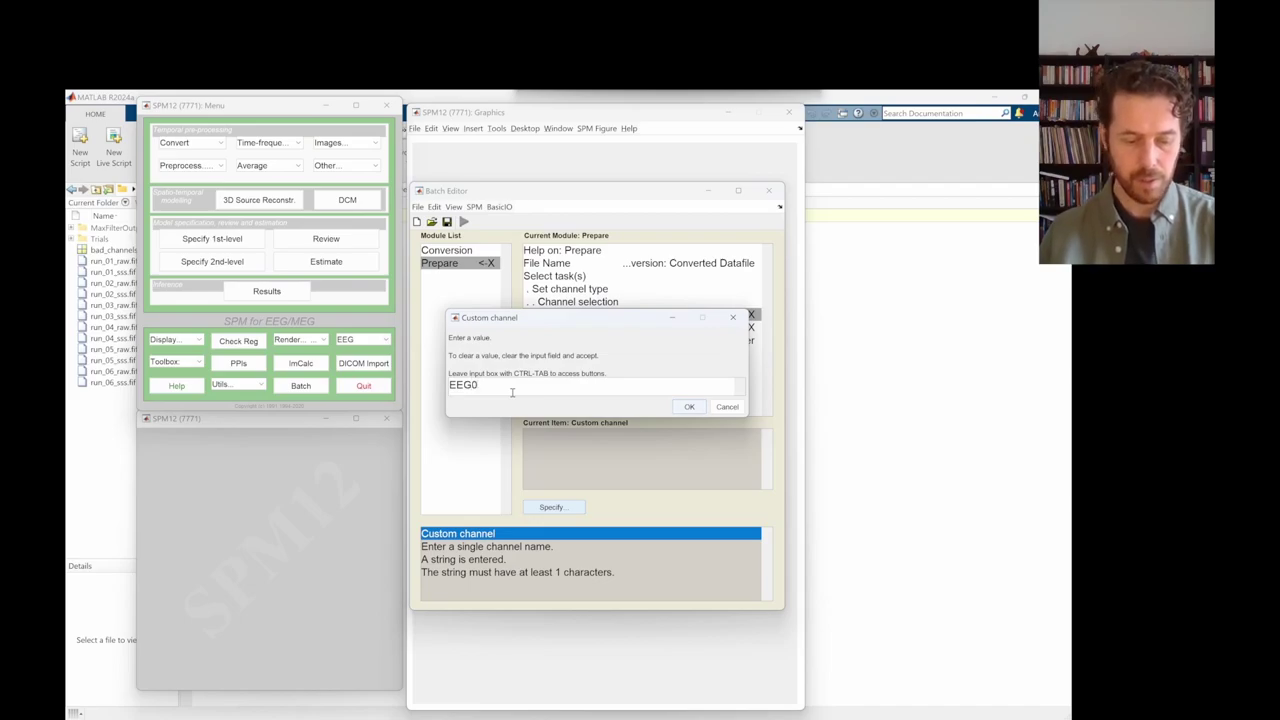
{"action": "left_click", "coordinate": [689, 406]}
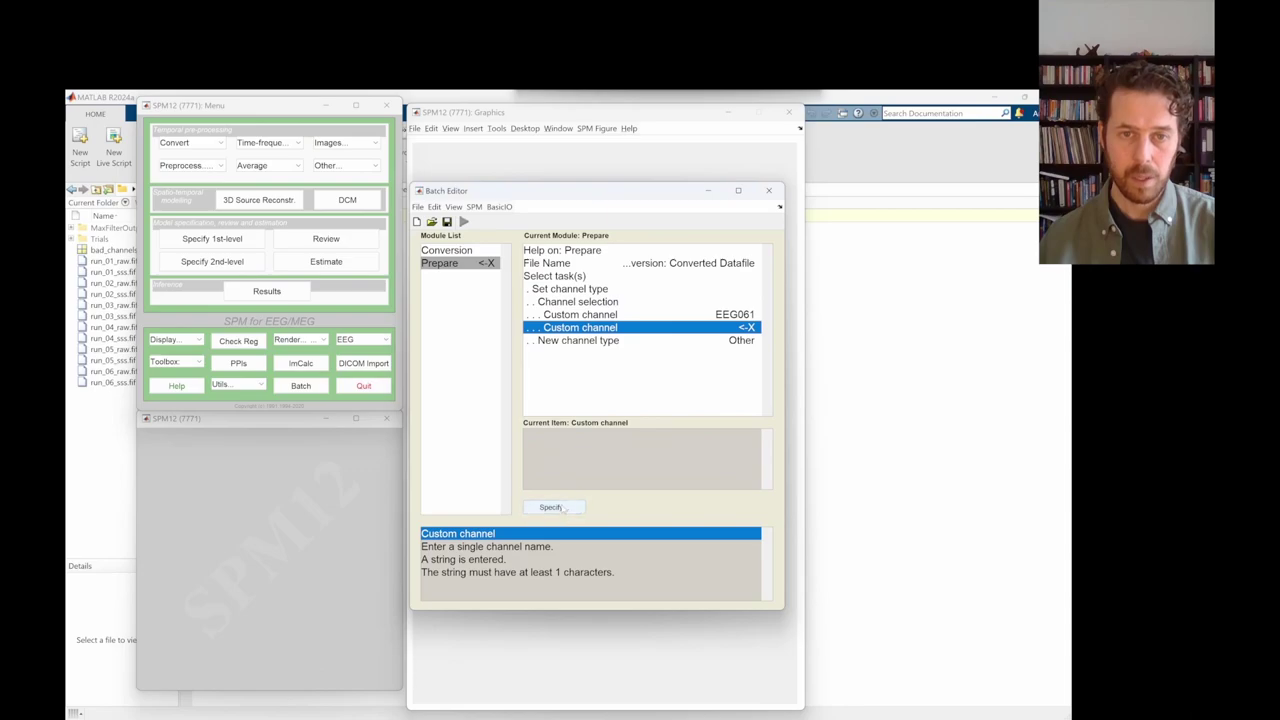
{"action": "left_click", "coordinate": [560, 507]}
{"action": "type", "text": "EEG"}
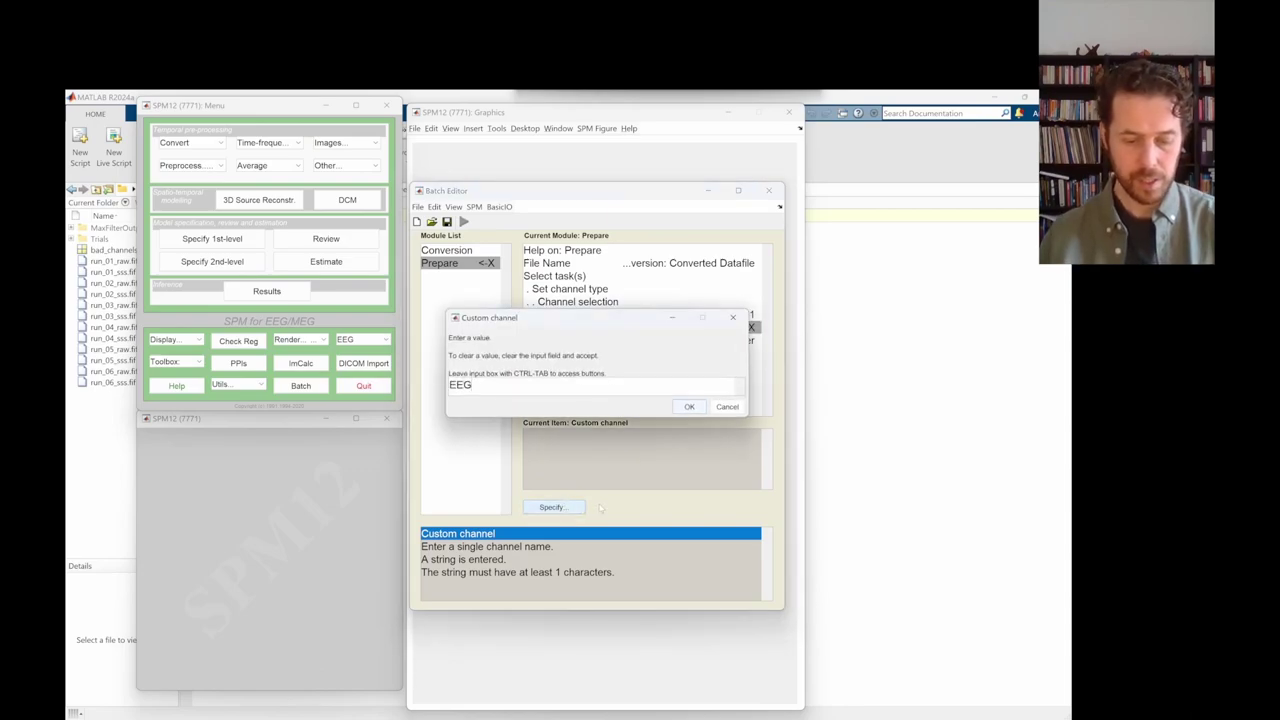
{"action": "type", "text": "062"}
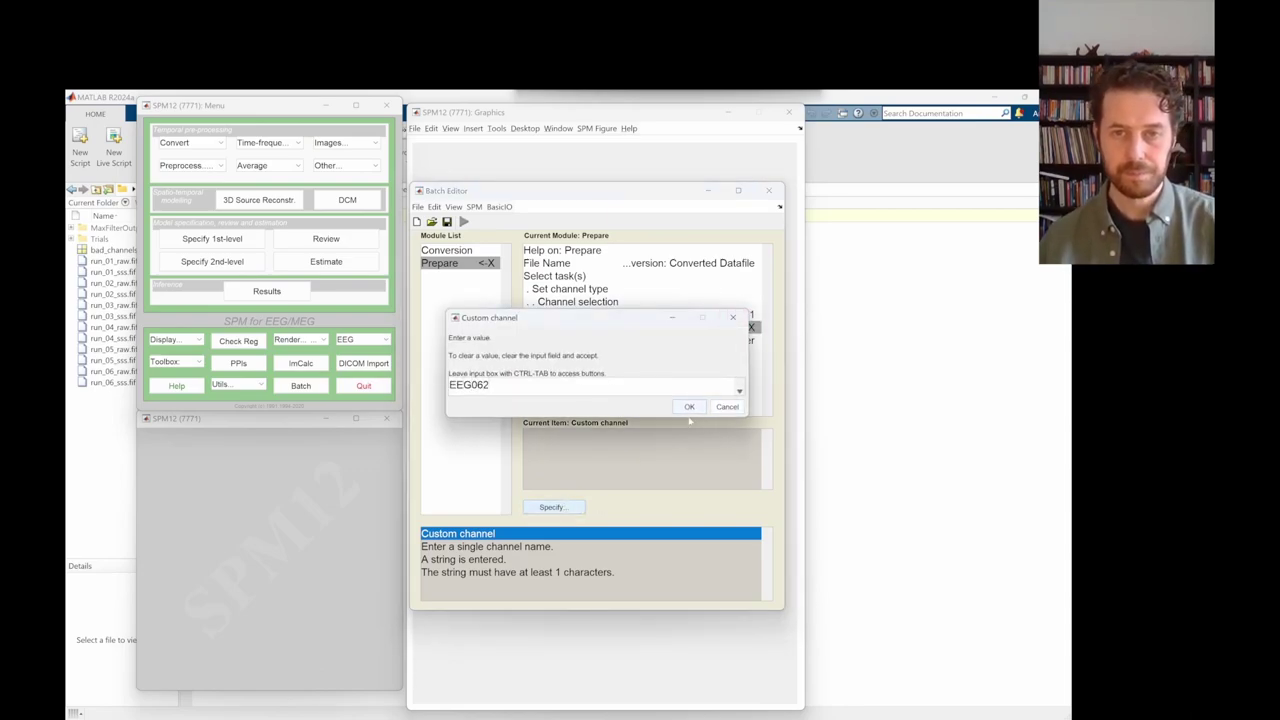
{"action": "left_click", "coordinate": [689, 407]}
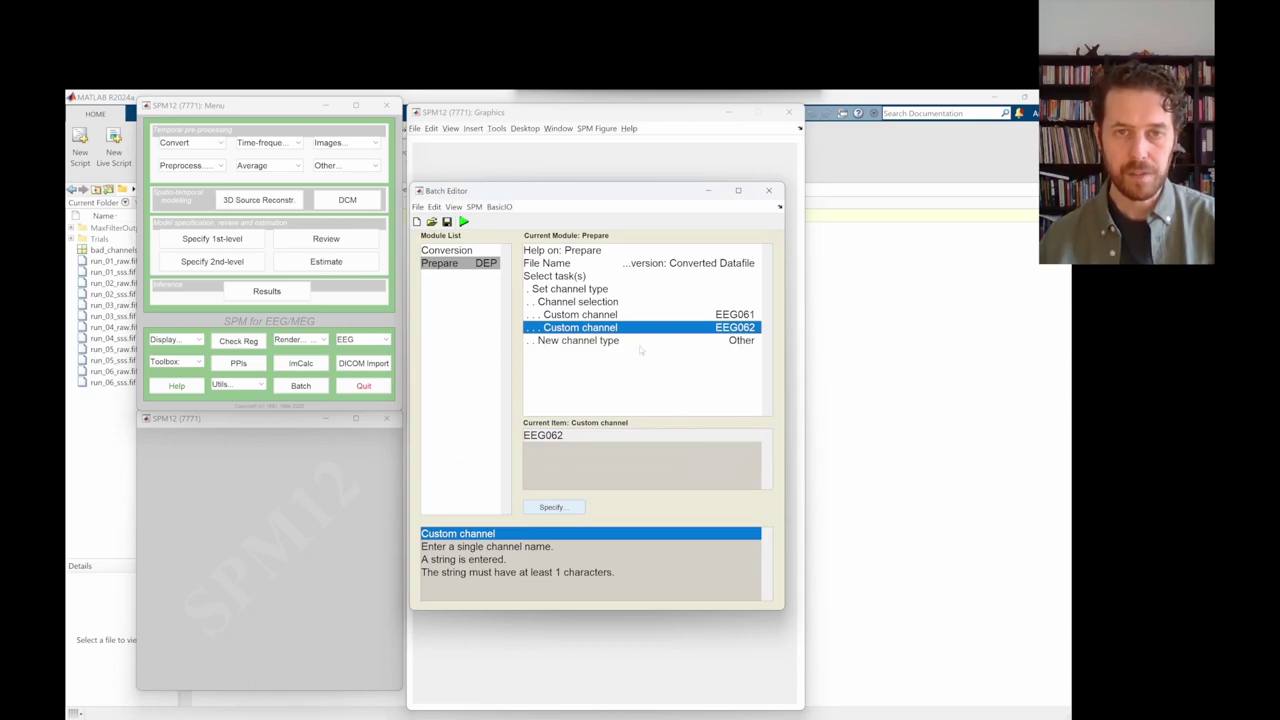
- Set the new channel type for EEG061 and EEG062 to EOG
{"action": "left_click", "coordinate": [566, 341]}
{"action": "scroll", "coordinate": [575, 455], "scroll_direction": "up", "scroll_amount": 3}
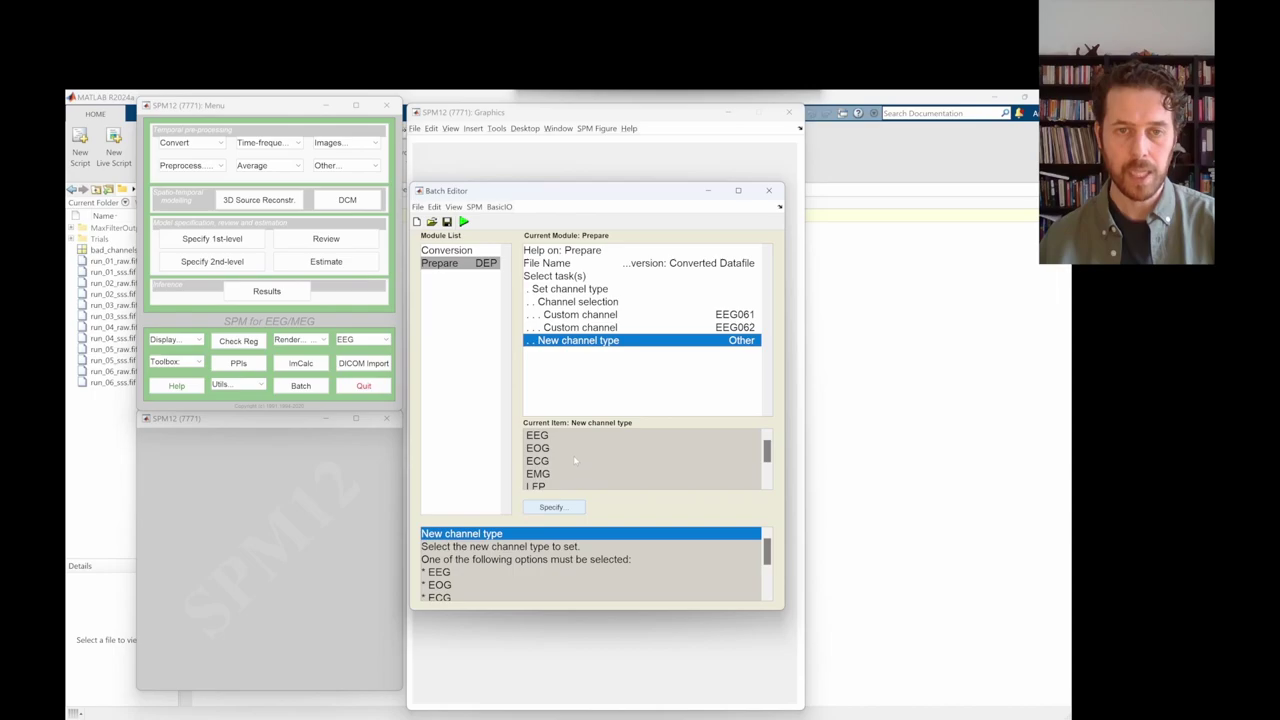
{"action": "double_click", "coordinate": [538, 448]}
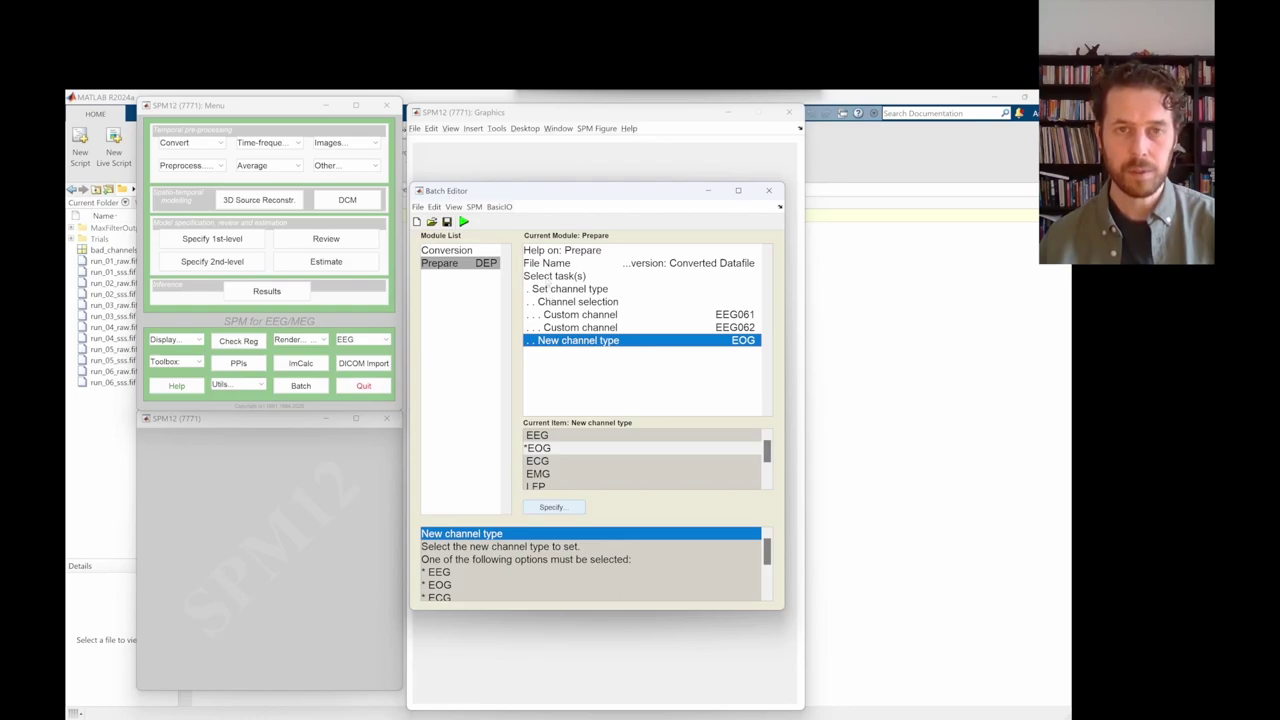
- Add a second Set channel type task to Prepare and replace its All channel selection with a Custom channel entry
{"action": "left_click", "coordinate": [552, 277]}
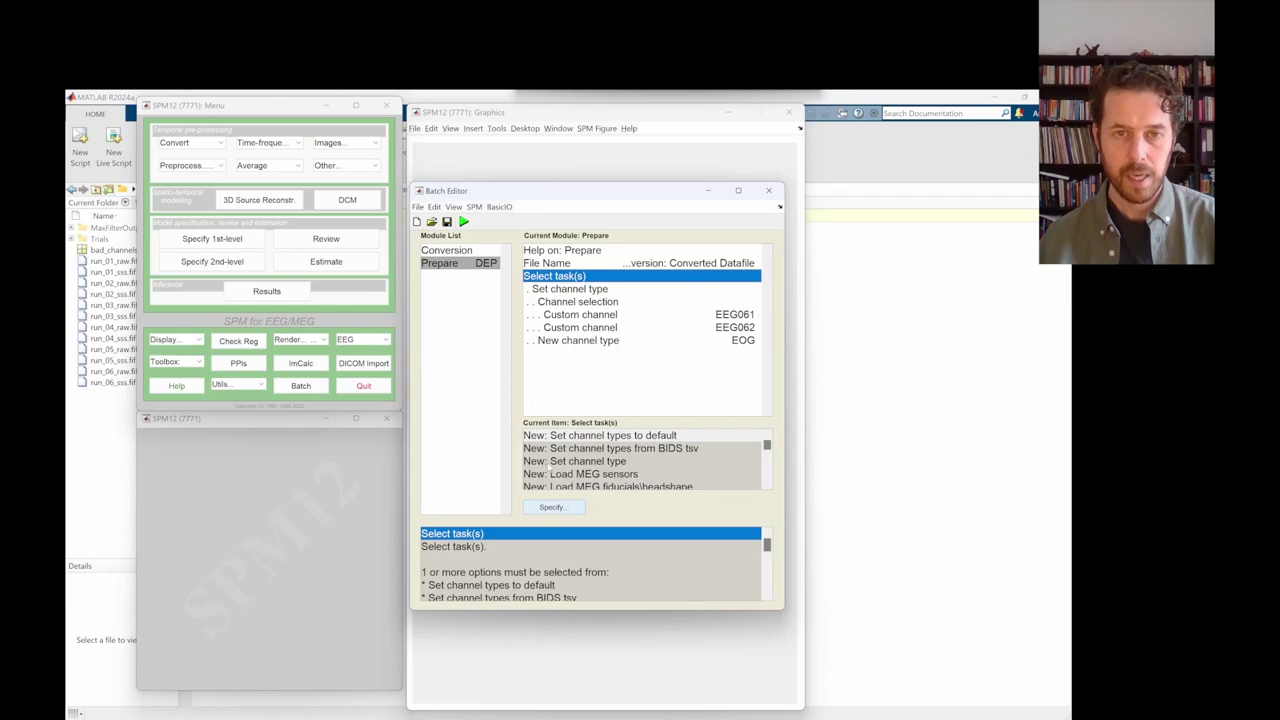
{"action": "double_click", "coordinate": [580, 463]}
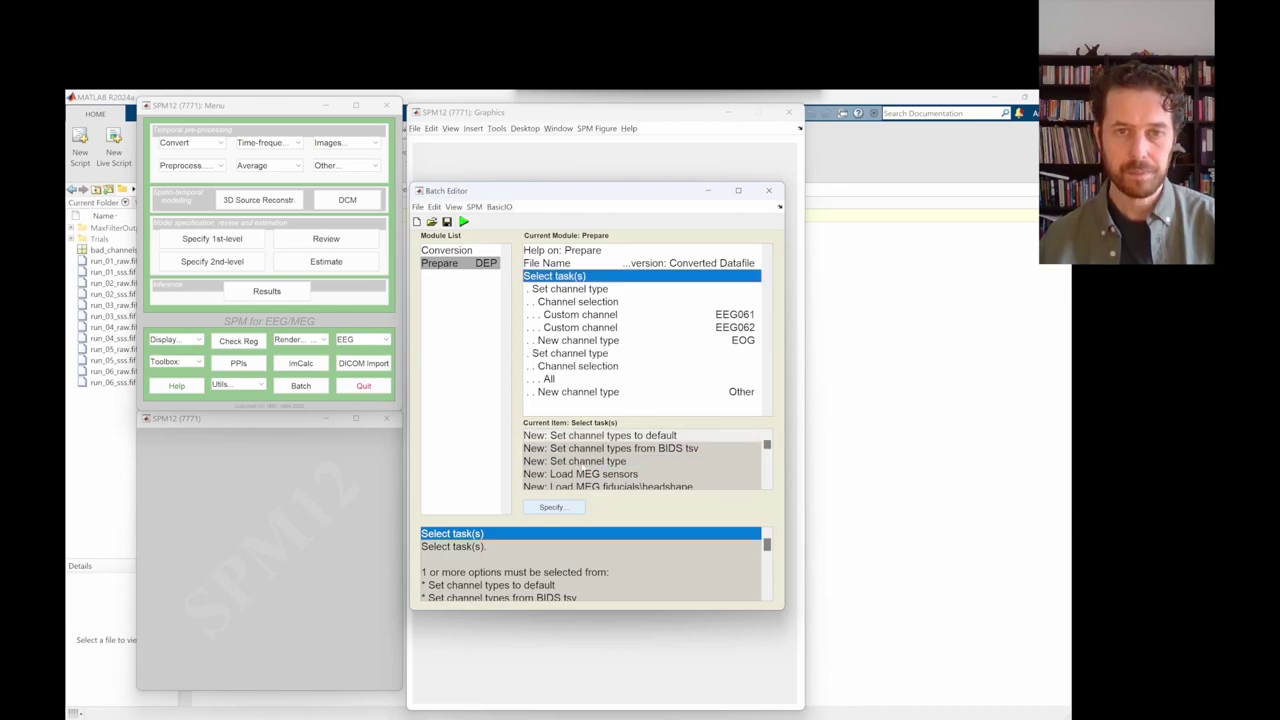
{"action": "left_click", "coordinate": [558, 366]}
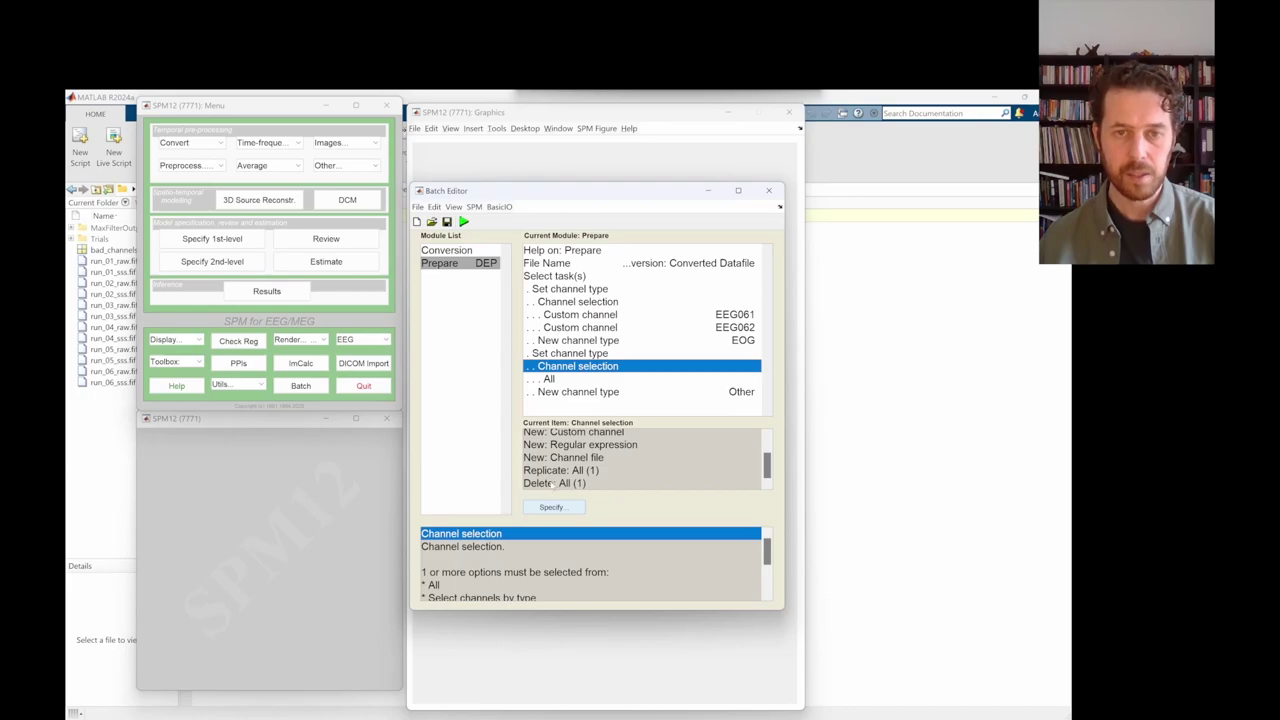
{"action": "double_click", "coordinate": [553, 483]}
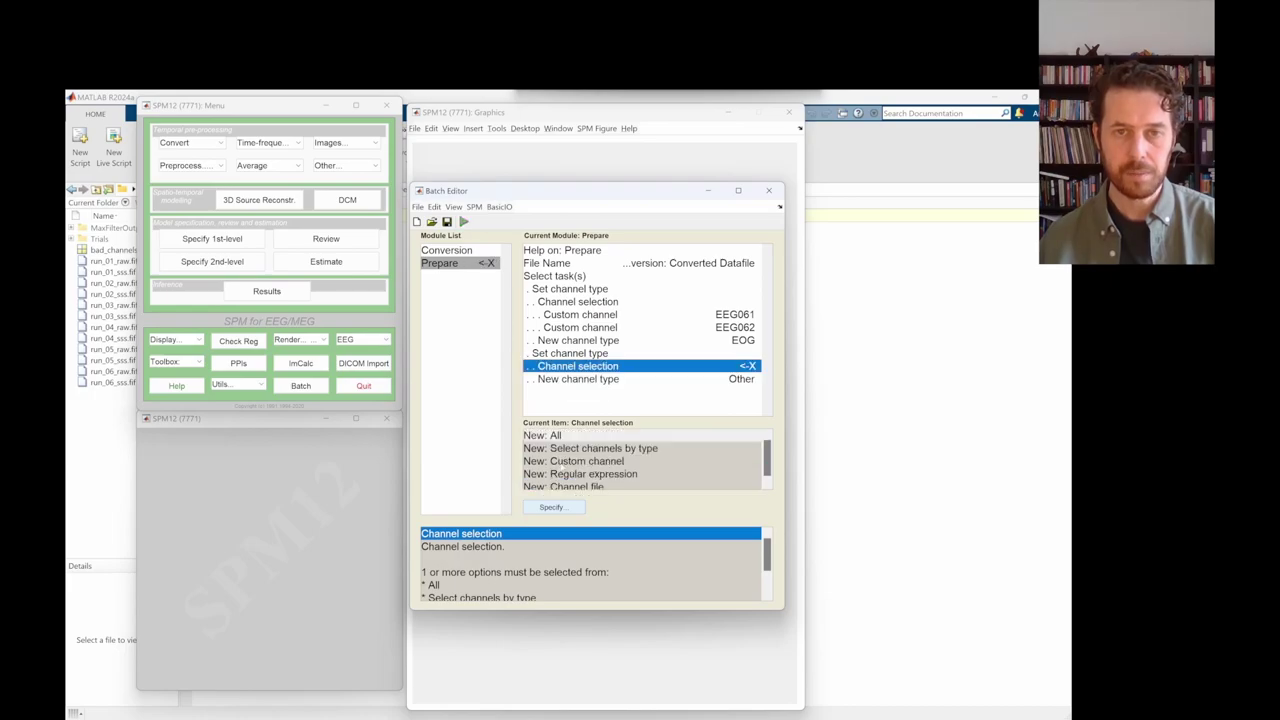
{"action": "double_click", "coordinate": [566, 462]}
- Set the second task's custom channel to EEG063 and its new channel type to ECG
{"action": "left_click", "coordinate": [587, 379]}
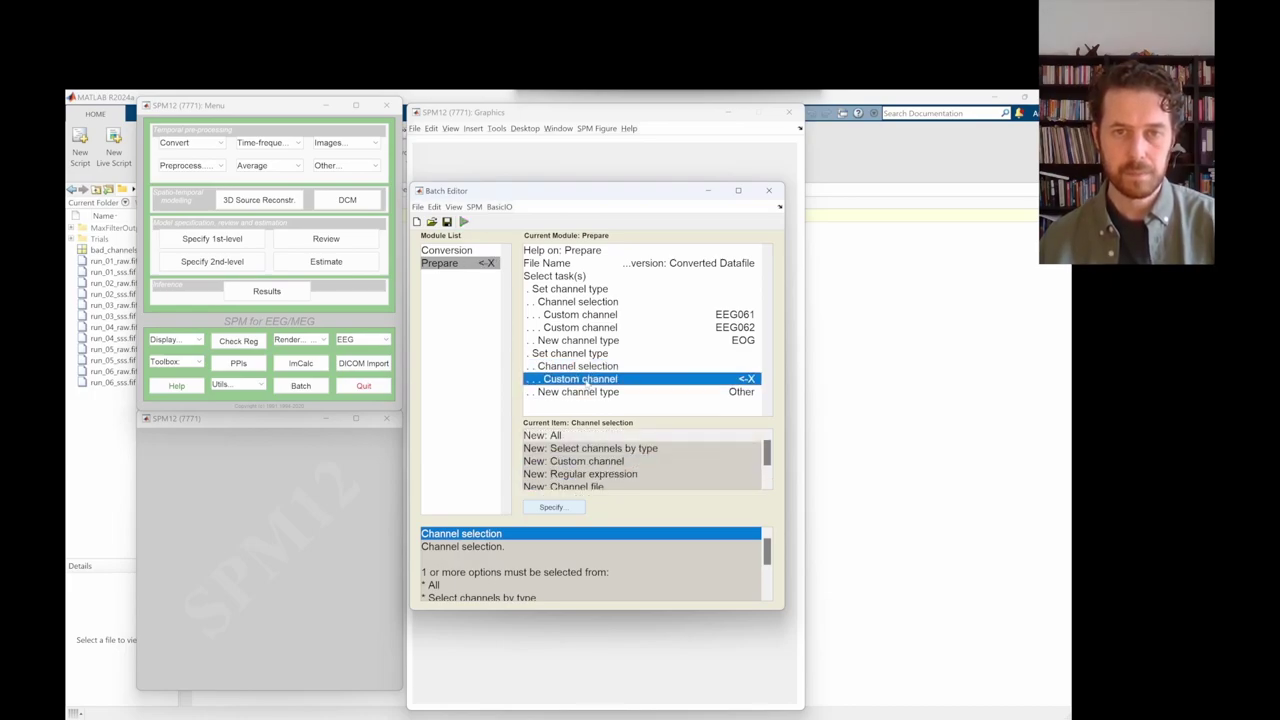
{"action": "left_click", "coordinate": [552, 507]}
{"action": "type", "text": "E"}
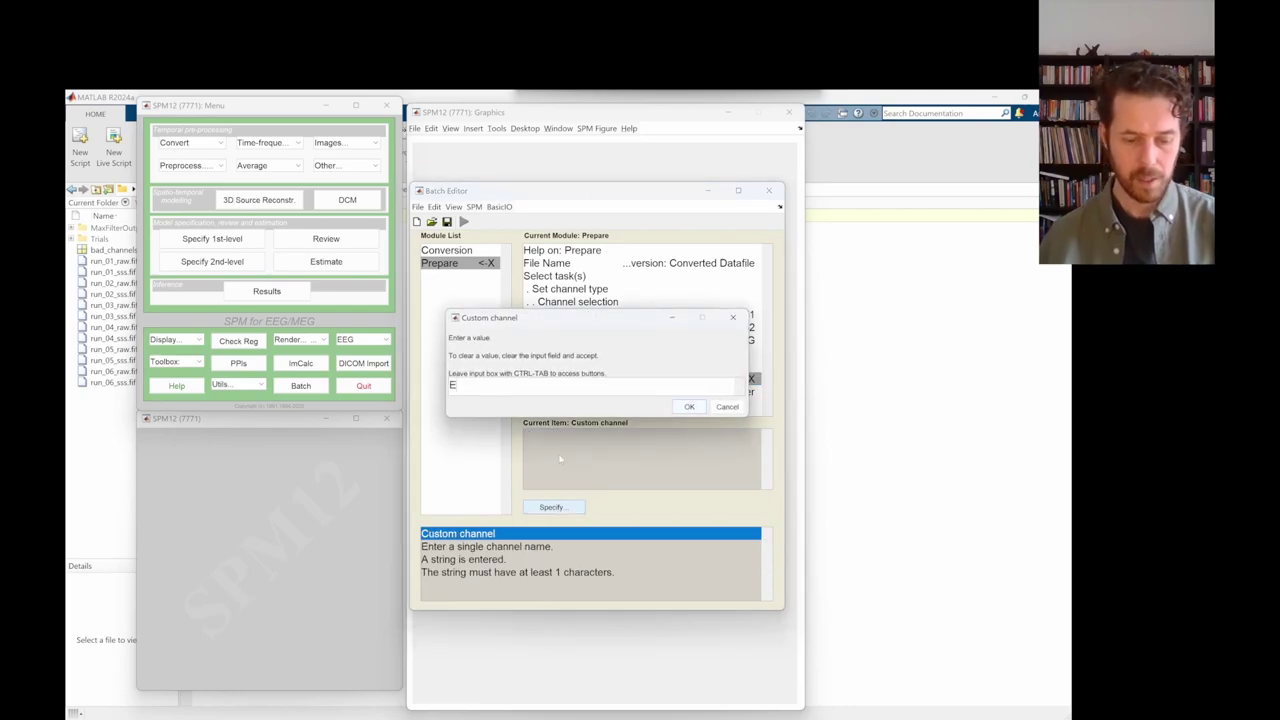
{"action": "type", "text": "EG063"}
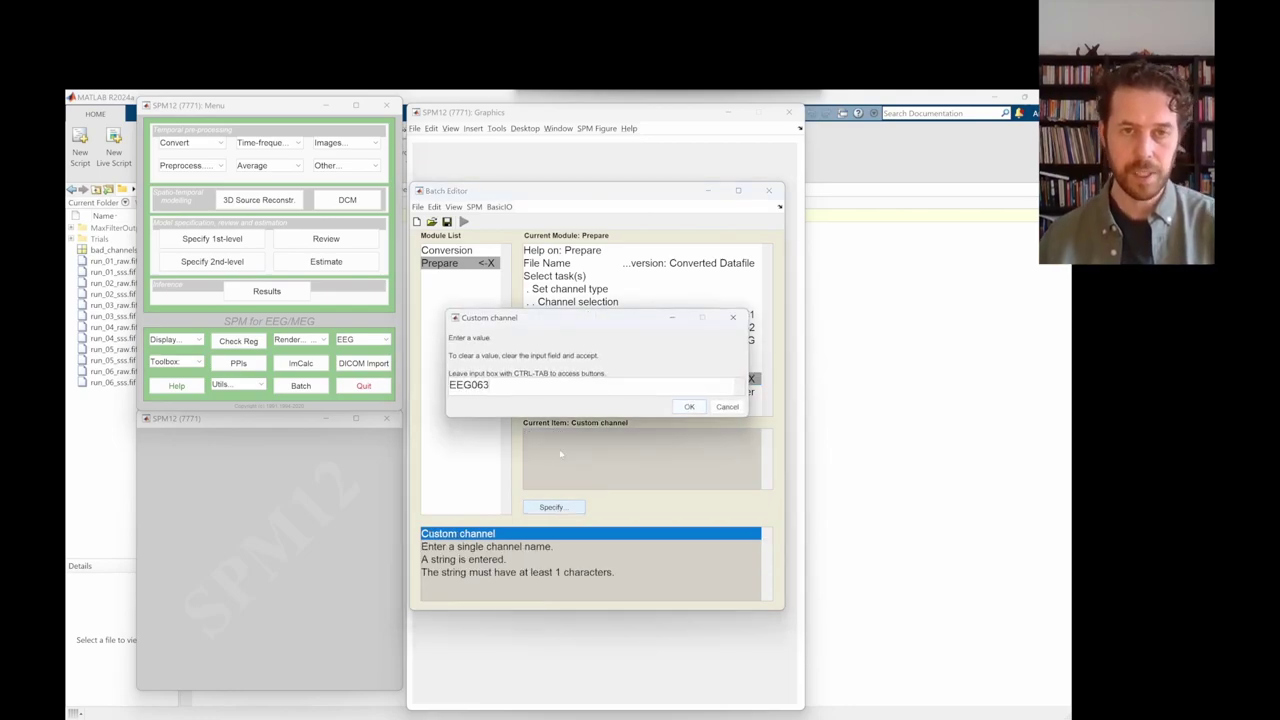
{"action": "left_click", "coordinate": [689, 406]}
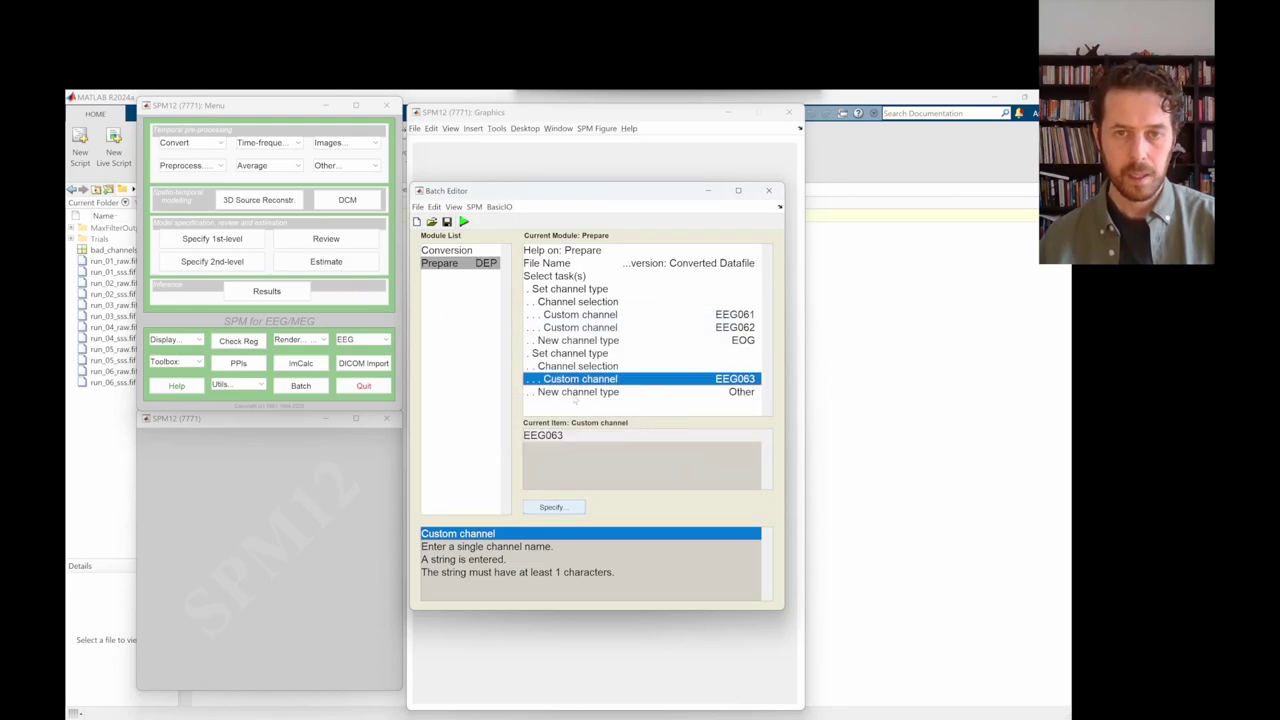
{"action": "left_click", "coordinate": [576, 392]}
{"action": "scroll", "coordinate": [549, 465], "scroll_direction": "up", "scroll_amount": 3}
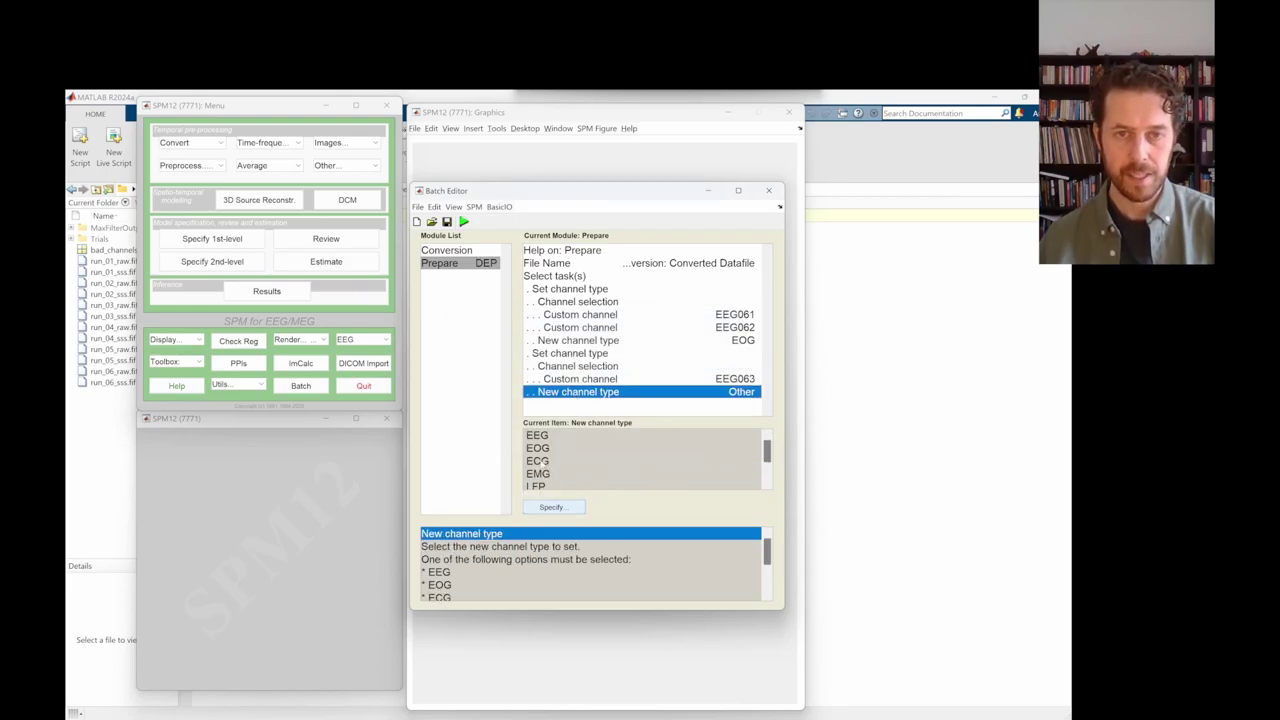
{"action": "left_click", "coordinate": [543, 461]}
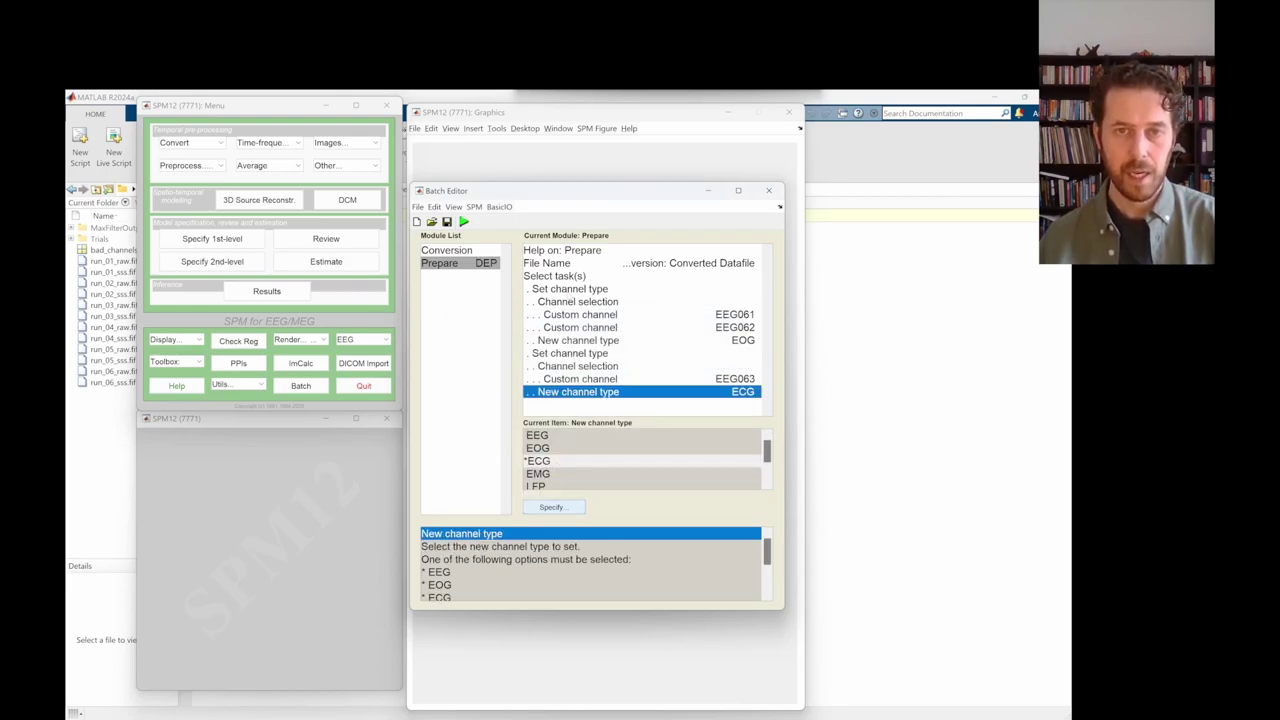
- Add a third Set channel type task to Prepare and replace its All channel selection with a Custom channel entry
{"action": "left_click", "coordinate": [560, 277]}
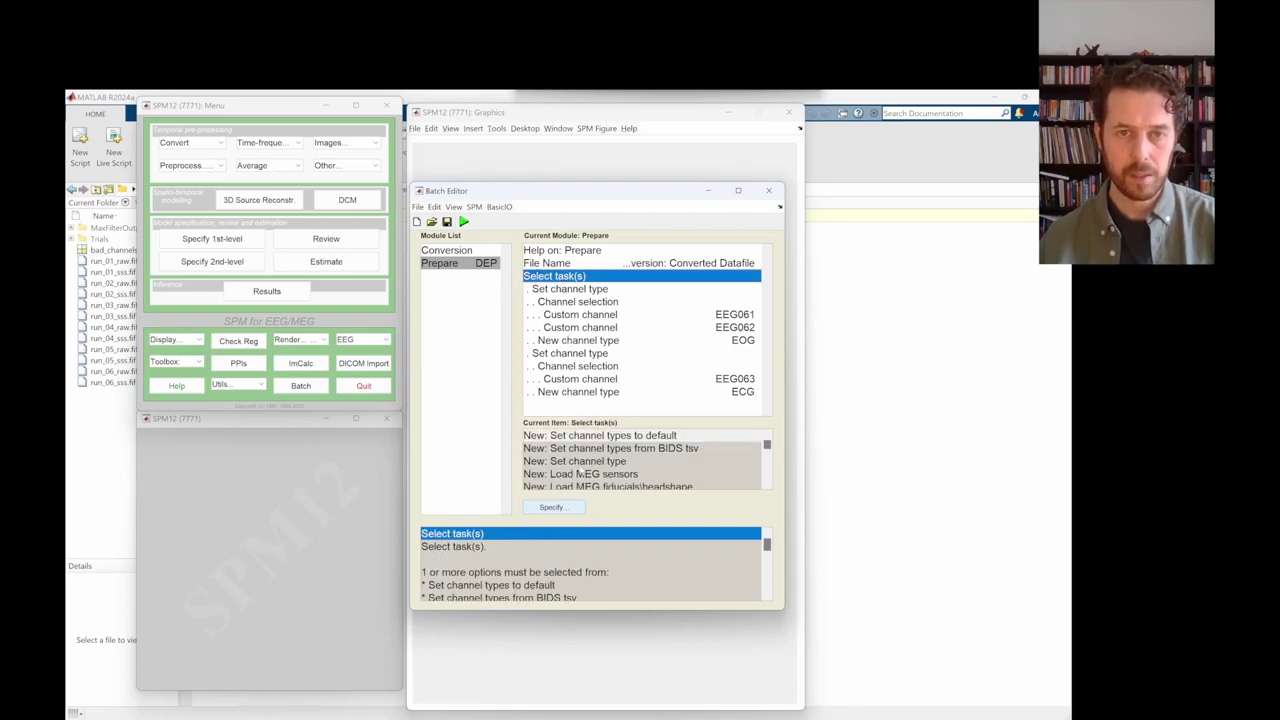
{"action": "left_click", "coordinate": [580, 462]}
{"action": "scroll", "coordinate": [562, 406], "scroll_direction": "down", "scroll_amount": 1}
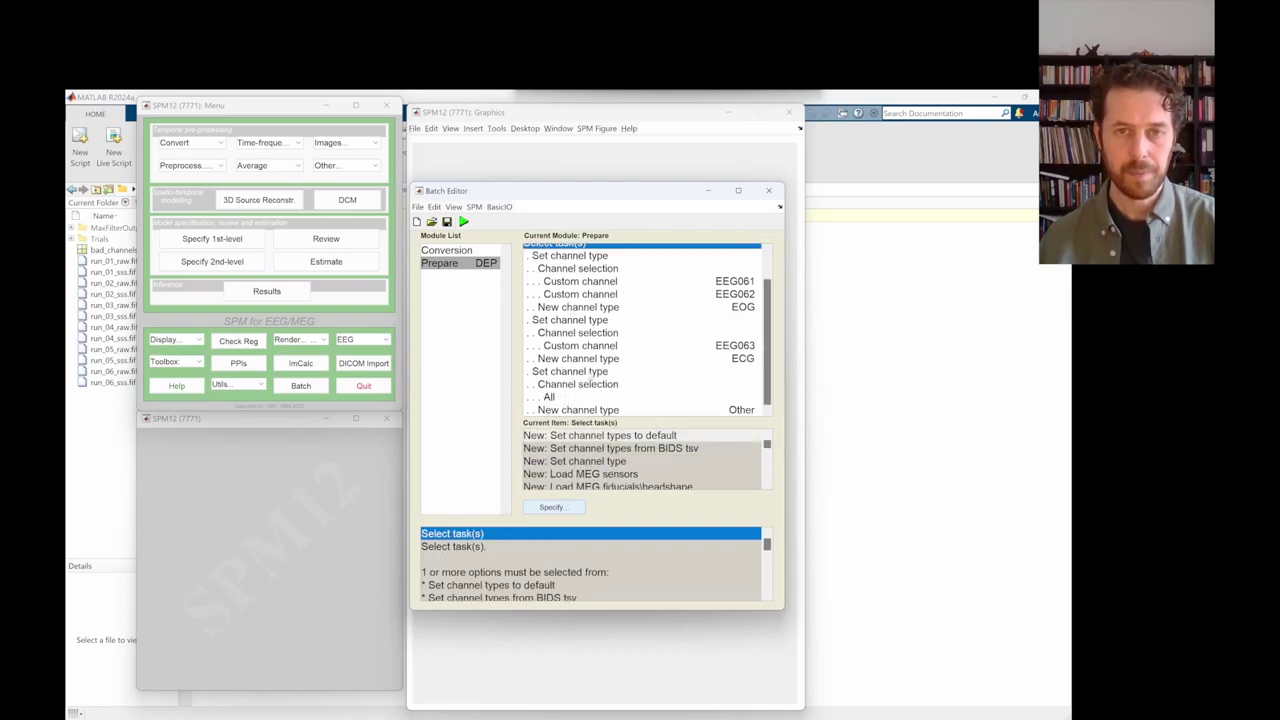
{"action": "left_click", "coordinate": [568, 386]}
{"action": "scroll", "coordinate": [563, 478], "scroll_direction": "down", "scroll_amount": 1}
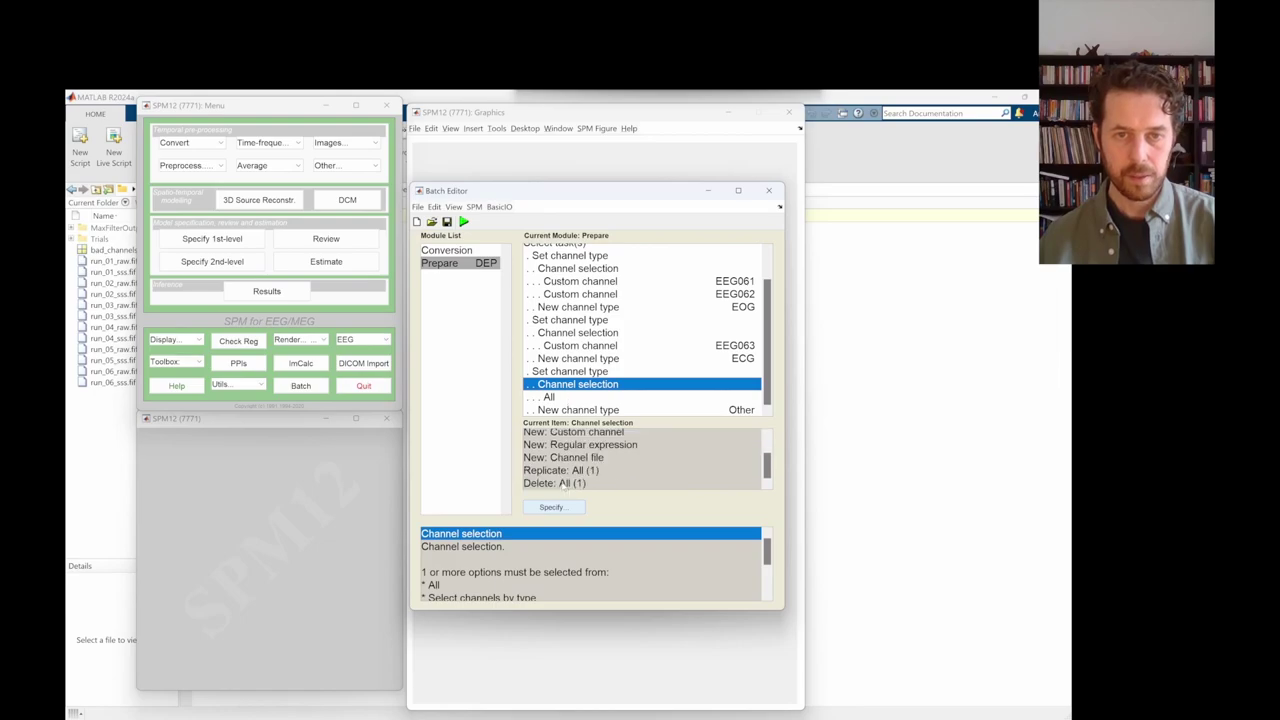
{"action": "left_click", "coordinate": [563, 483]}
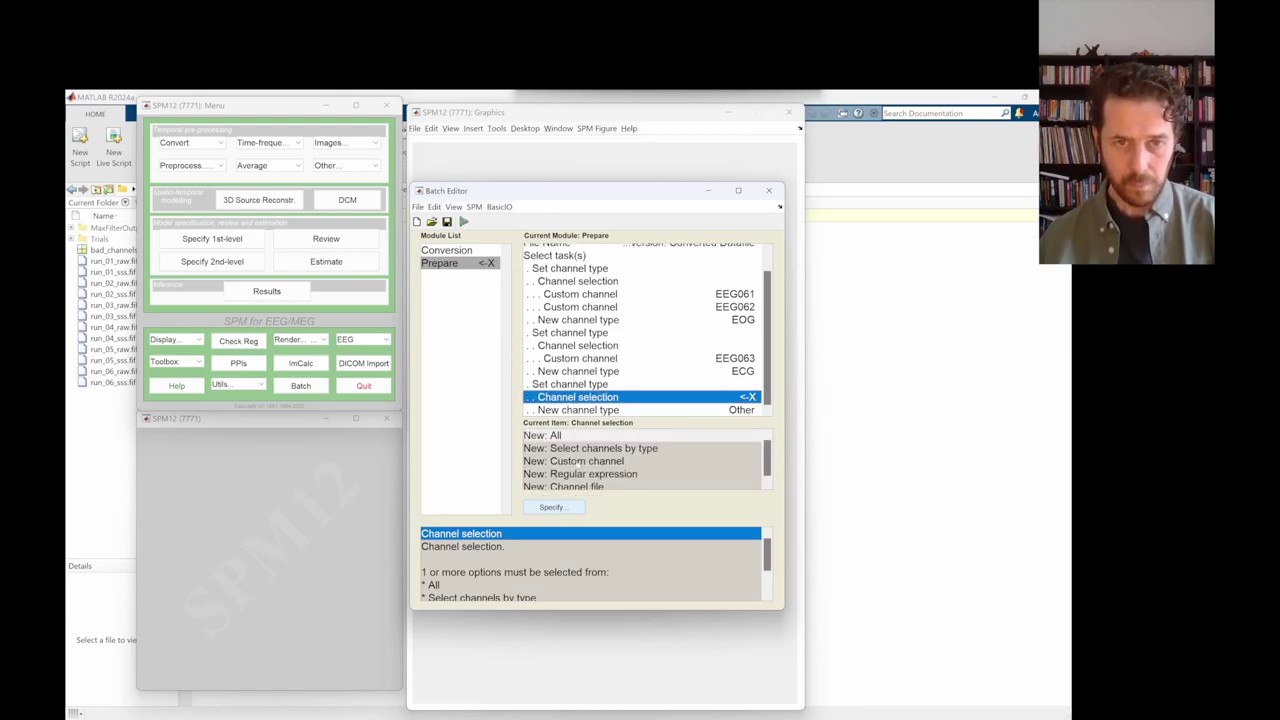
{"action": "left_click", "coordinate": [580, 462]}
- Set the custom channel of the third Set channel type task to EEG064
{"action": "scroll", "coordinate": [586, 398], "scroll_direction": "down", "scroll_amount": 1}
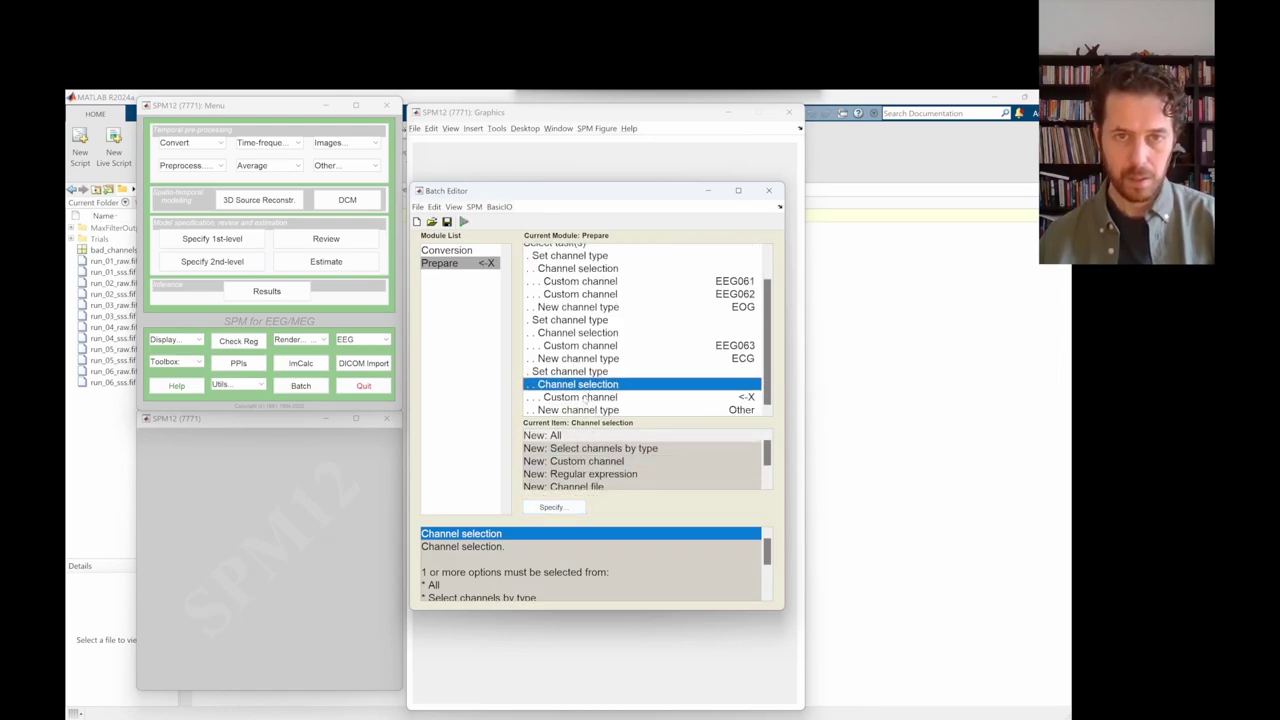
{"action": "left_click", "coordinate": [586, 397]}
{"action": "left_click", "coordinate": [552, 507]}
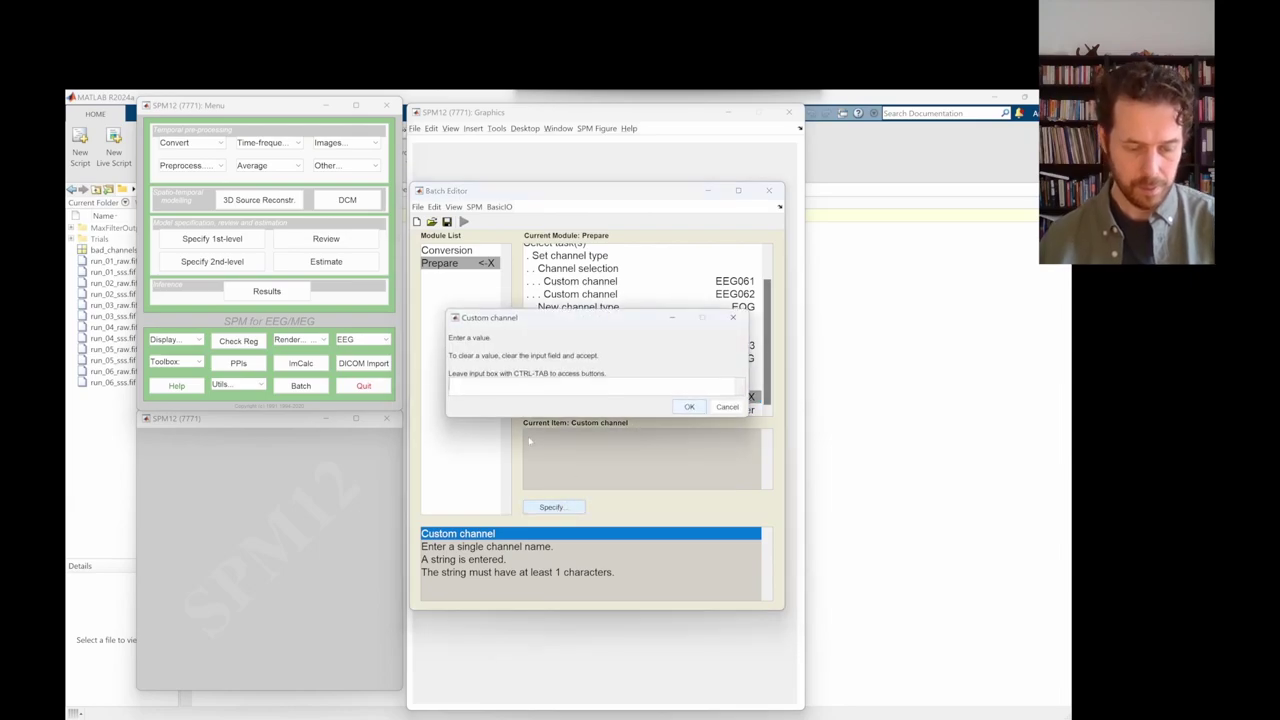
{"action": "type", "text": "EEG0"}
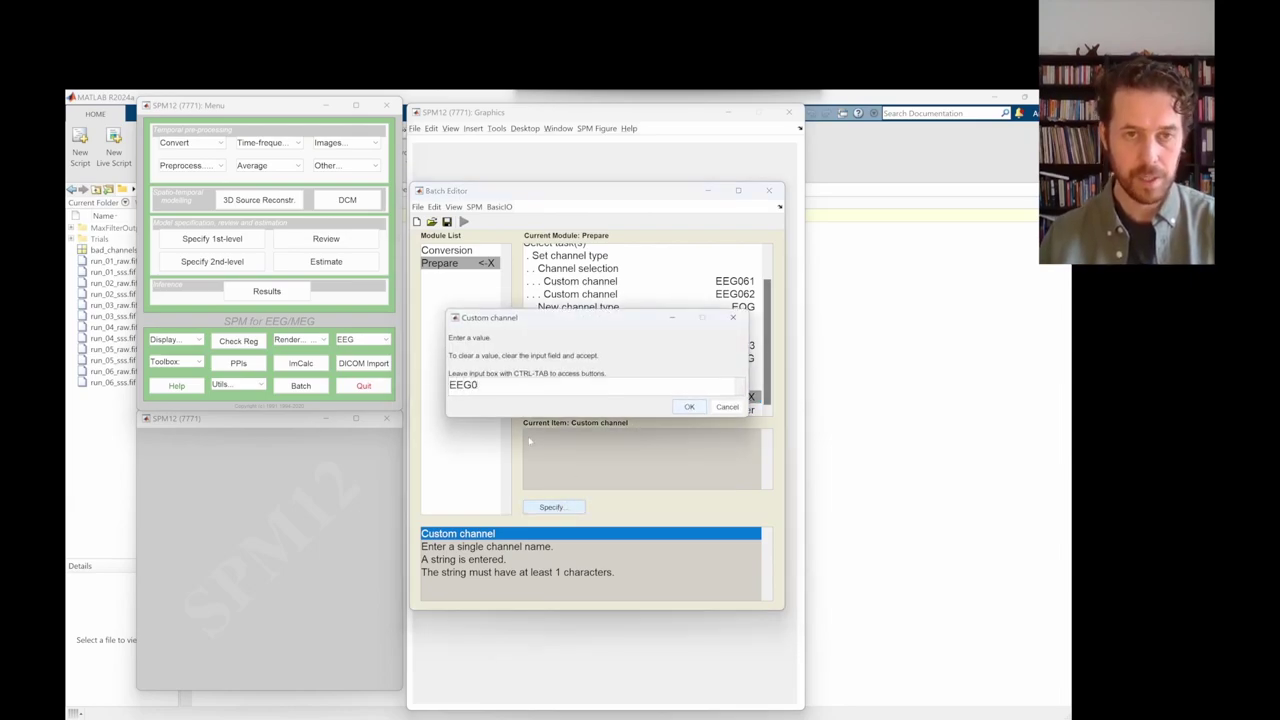
{"action": "type", "text": "64"}
{"action": "left_click", "coordinate": [688, 406]}
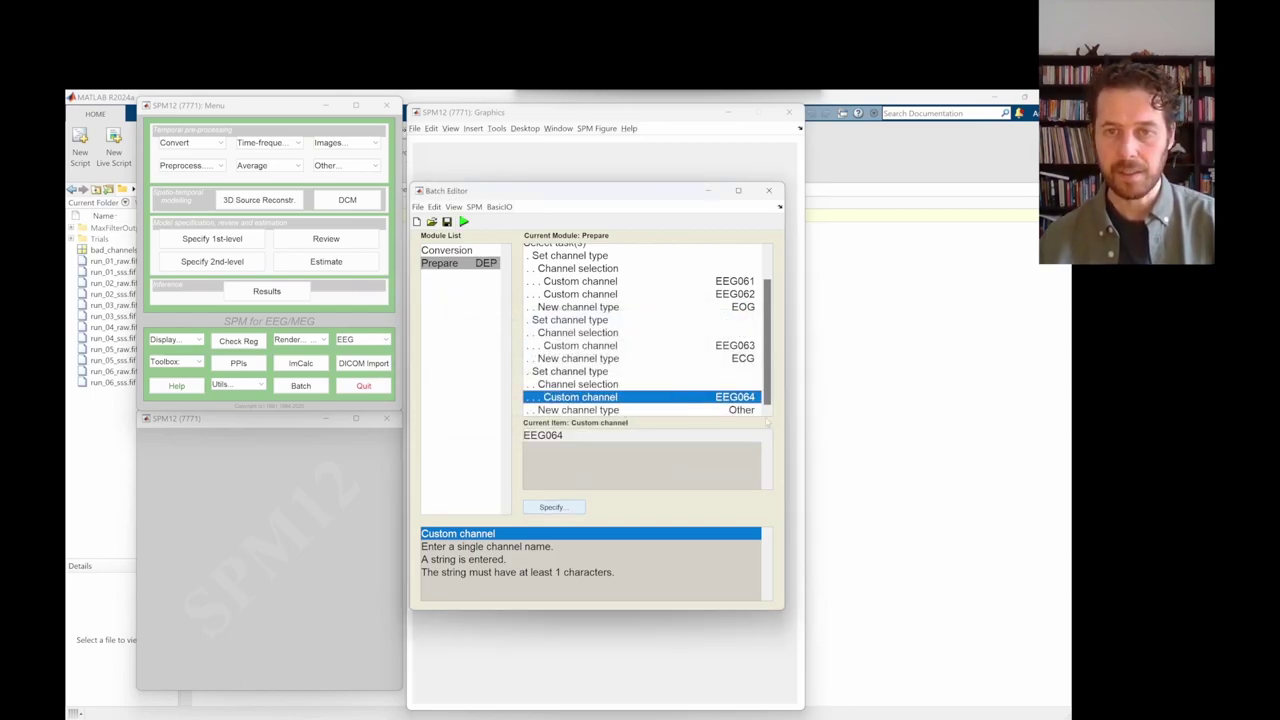
- Add a Set/unset bad channels task to the Prepare module and delete the All entry from its channel selection
{"action": "scroll", "coordinate": [700, 384], "scroll_direction": "up", "scroll_amount": 2}
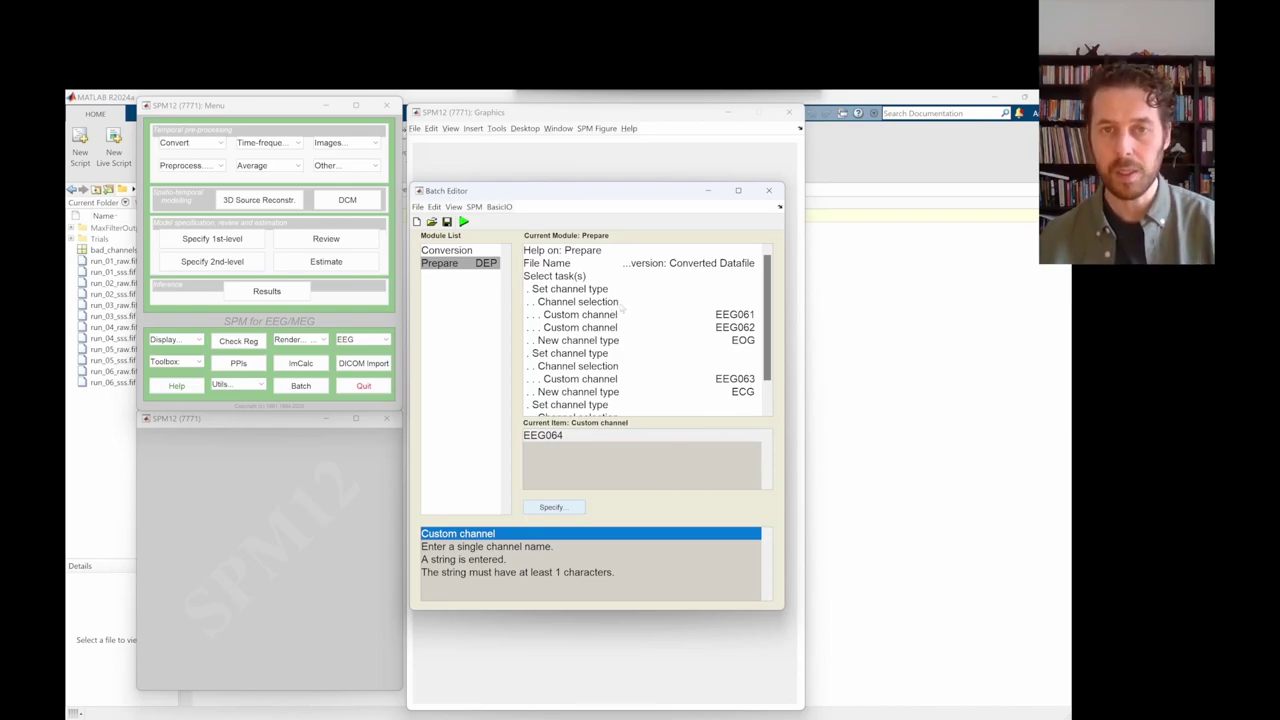
{"action": "left_click", "coordinate": [538, 276]}
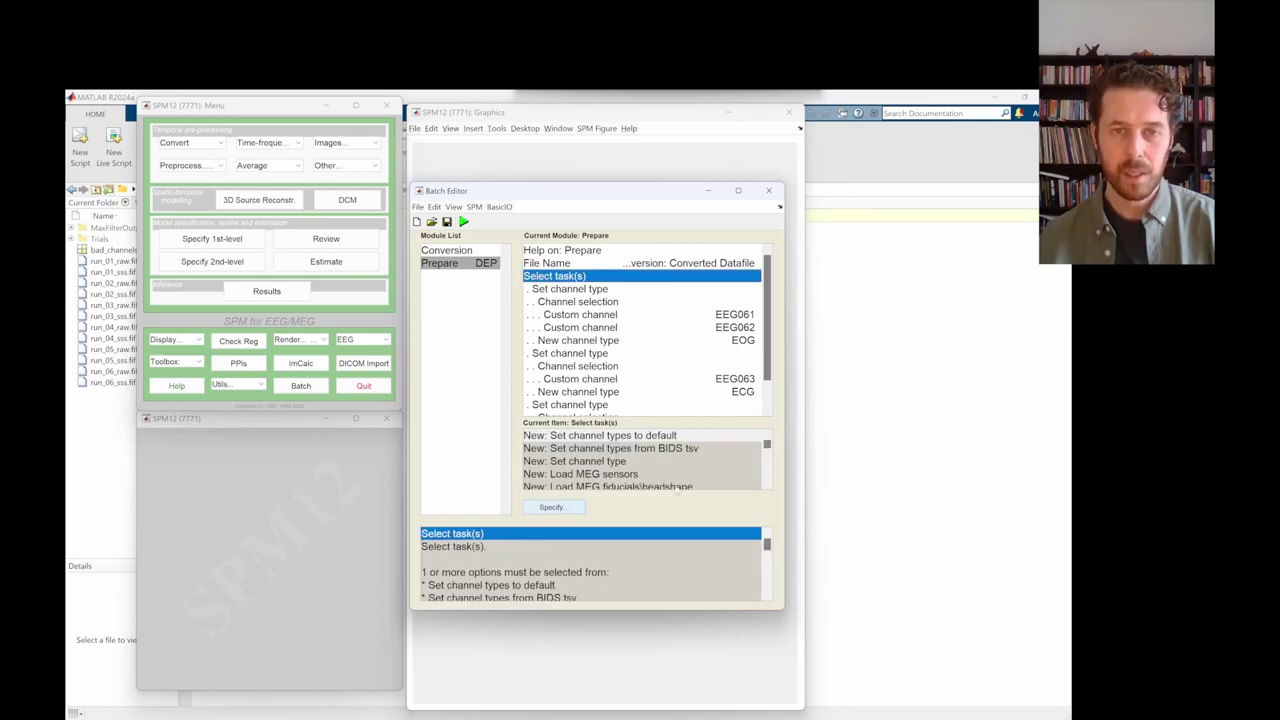
{"action": "scroll", "coordinate": [676, 488], "scroll_direction": "down", "scroll_amount": 5}
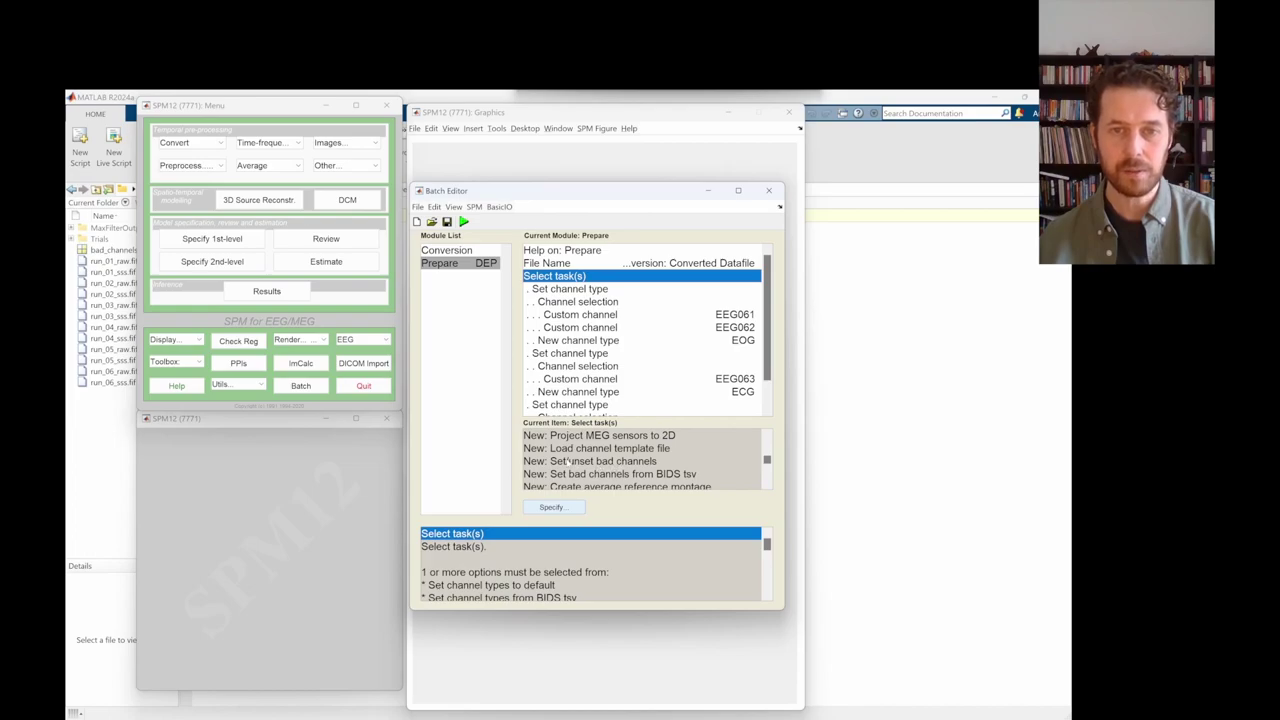
{"action": "double_click", "coordinate": [568, 461]}
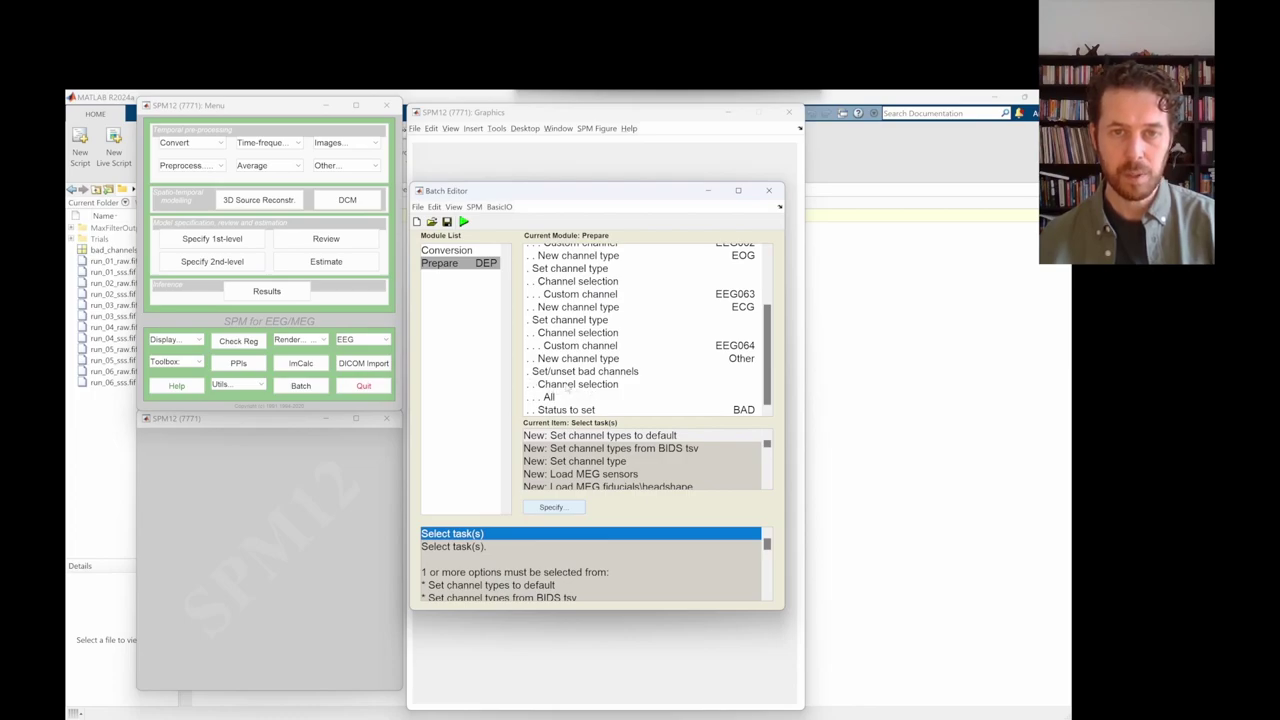
{"action": "left_click", "coordinate": [576, 384]}
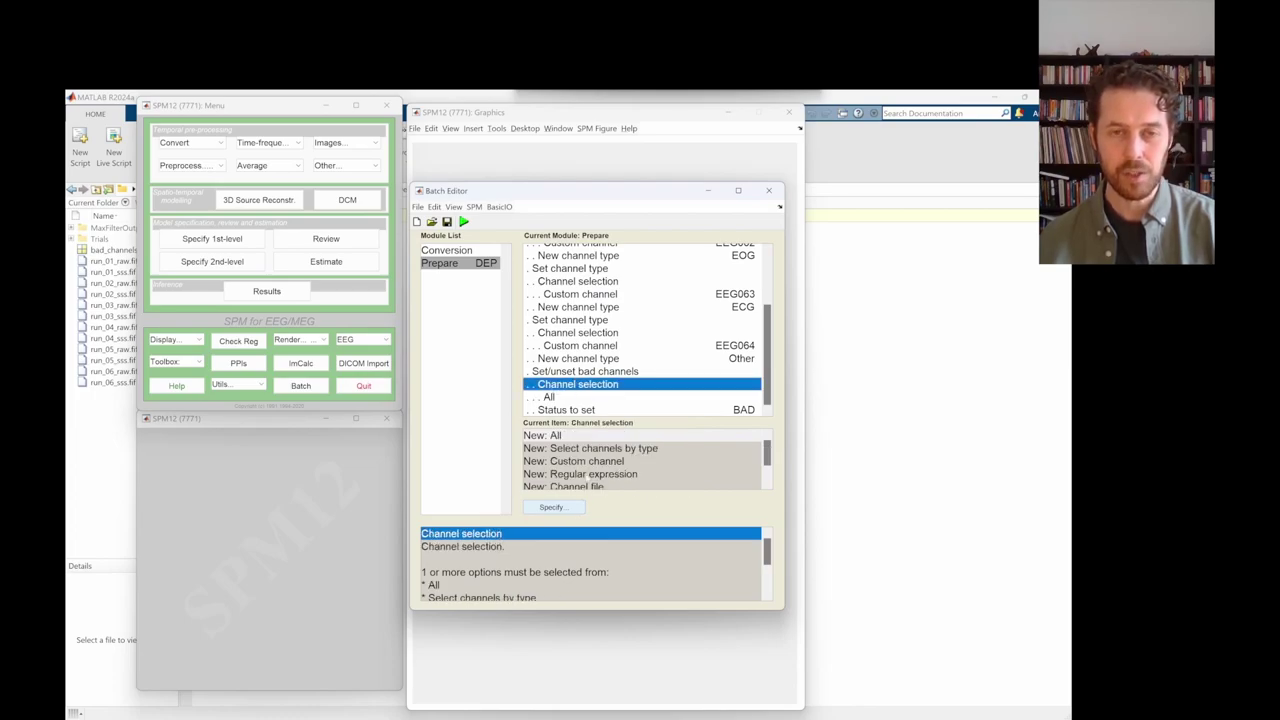
{"action": "scroll", "coordinate": [590, 474], "scroll_direction": "down", "scroll_amount": 1}
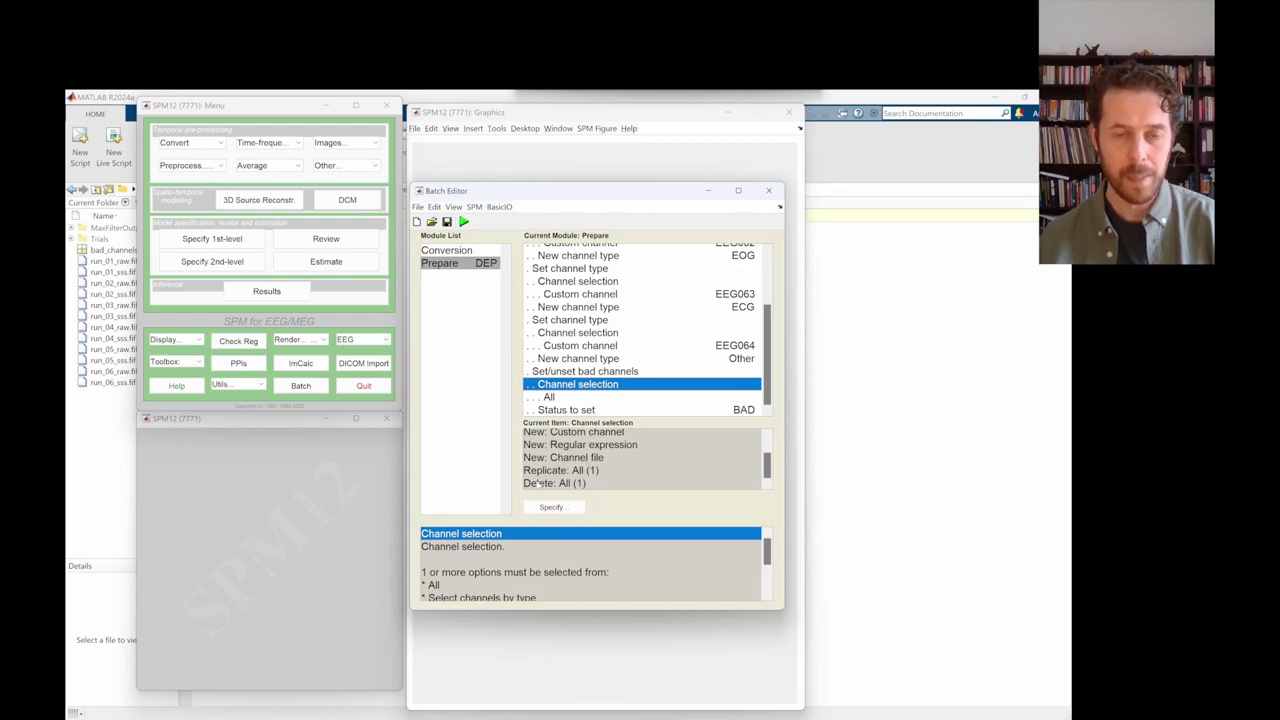
{"action": "double_click", "coordinate": [543, 483]}
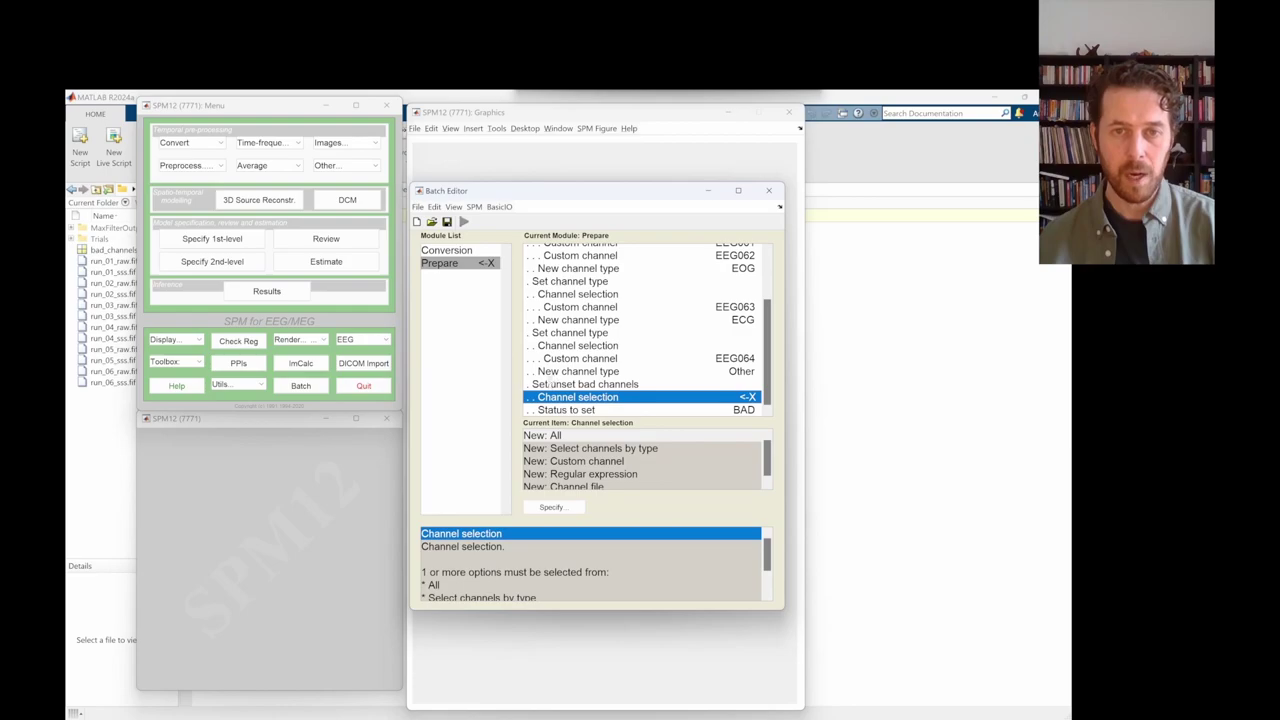
{"action": "scroll", "coordinate": [605, 470], "scroll_direction": "down", "scroll_amount": 1}
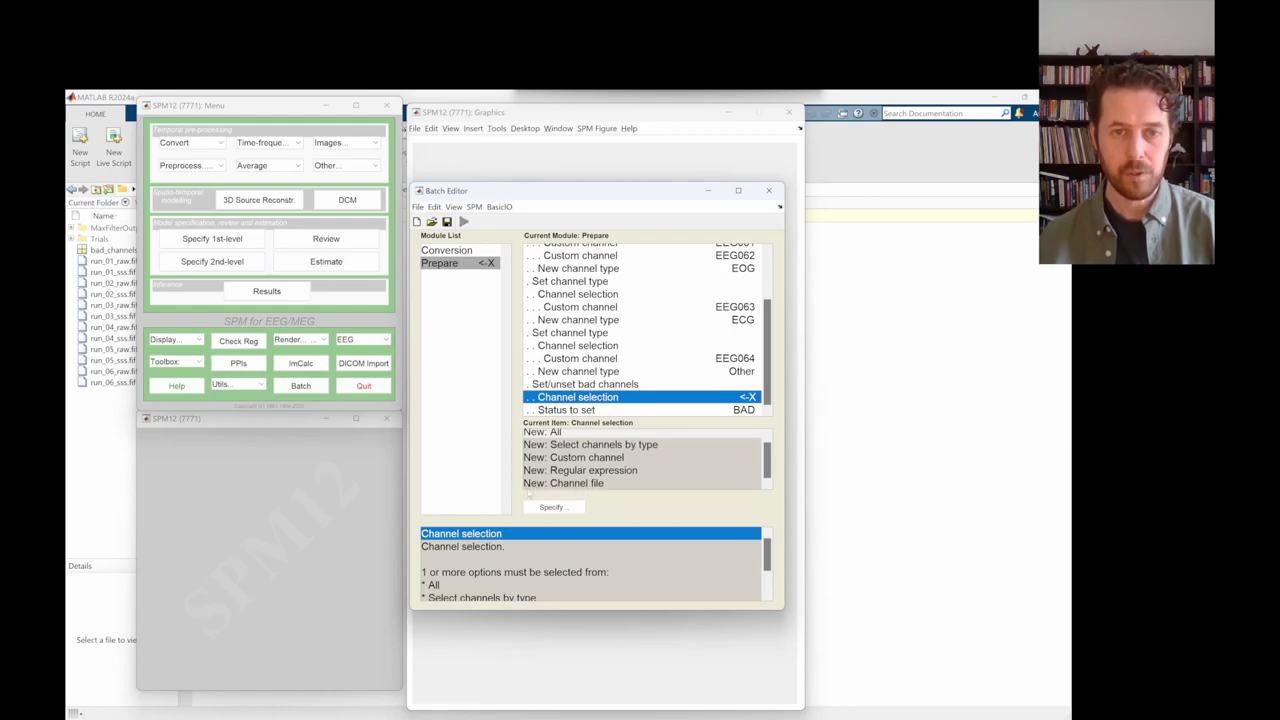
- Add a Channel file entry to the bad channels task's channel selection and set it to bad_channels.mat
{"action": "double_click", "coordinate": [579, 482]}
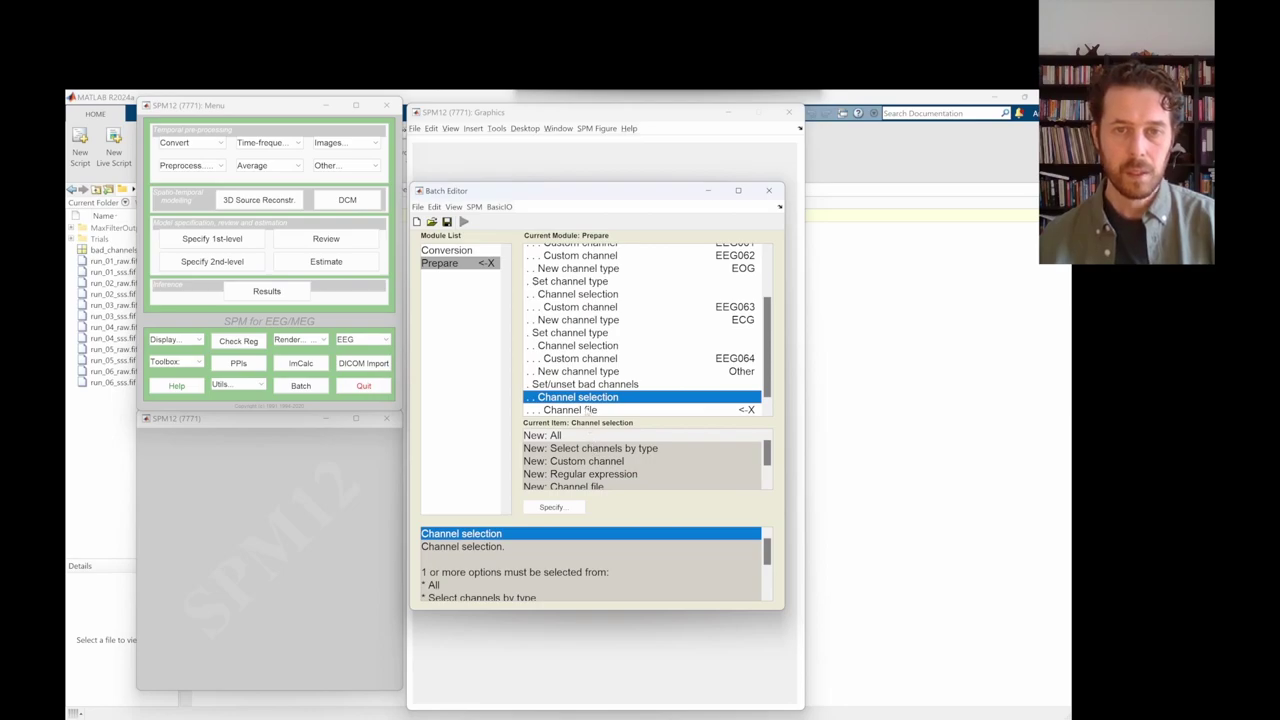
{"action": "left_click", "coordinate": [587, 410]}
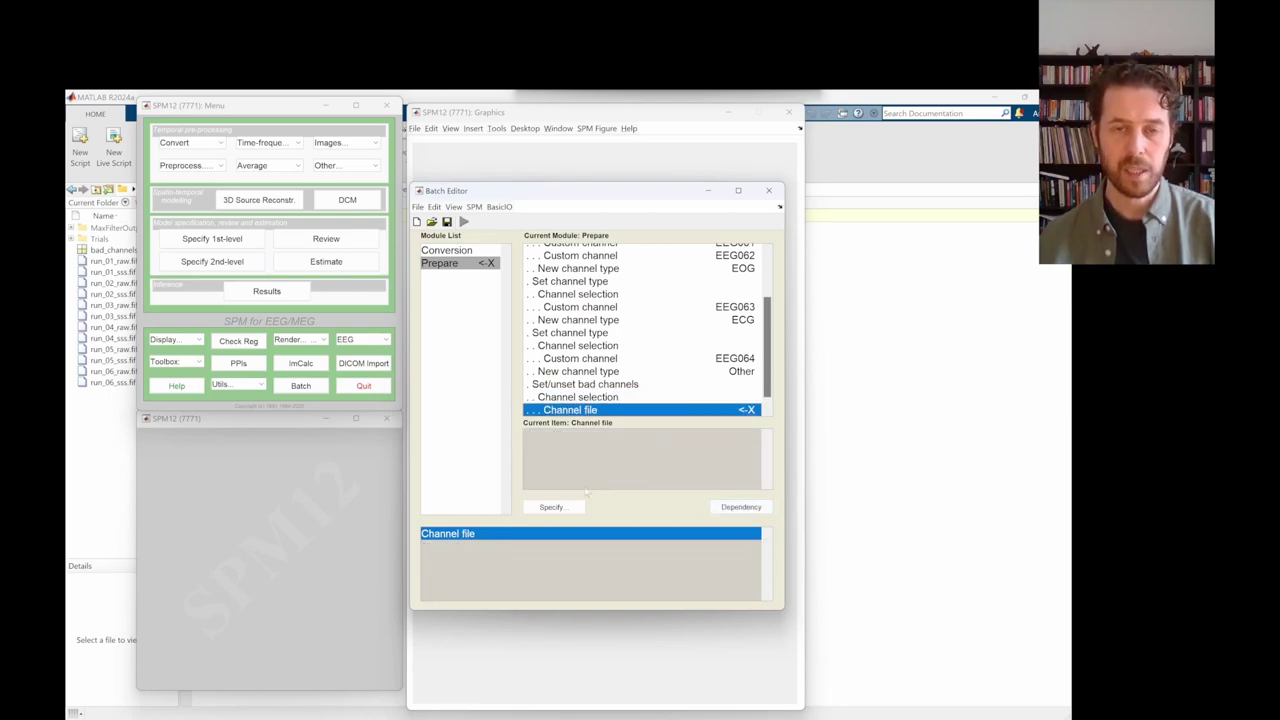
{"action": "left_click", "coordinate": [553, 507]}
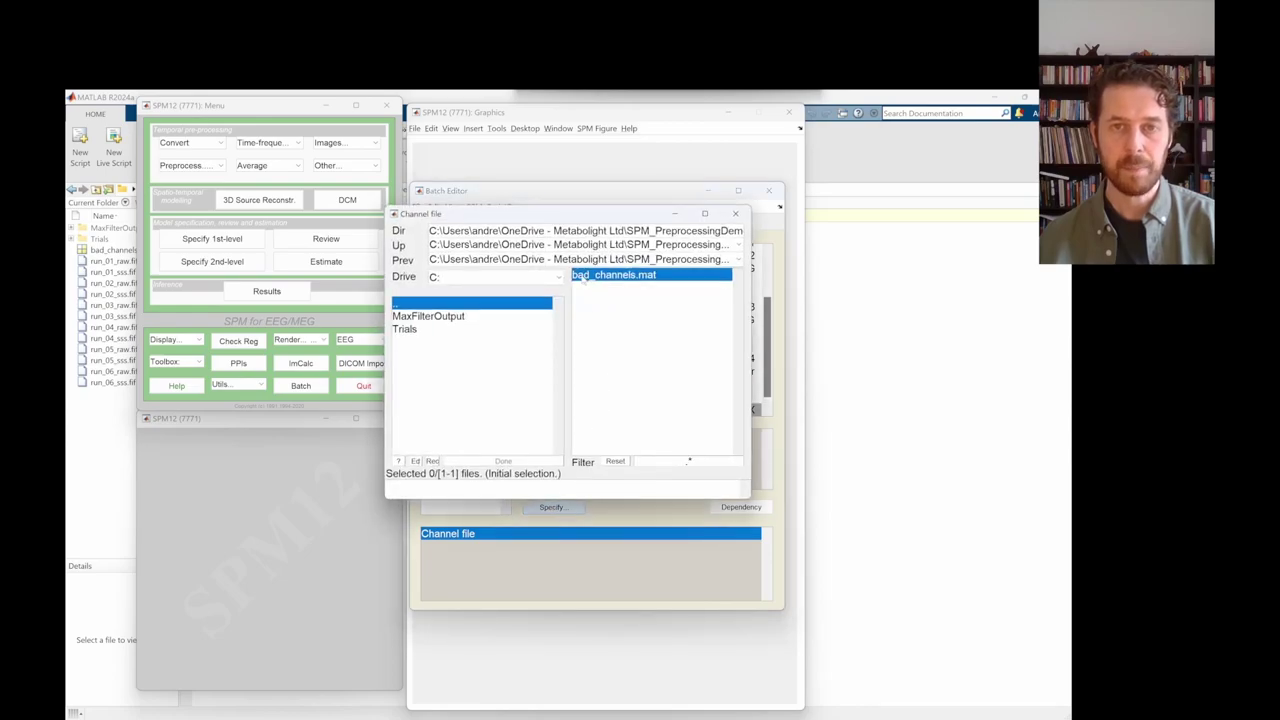
{"action": "left_click", "coordinate": [636, 283]}
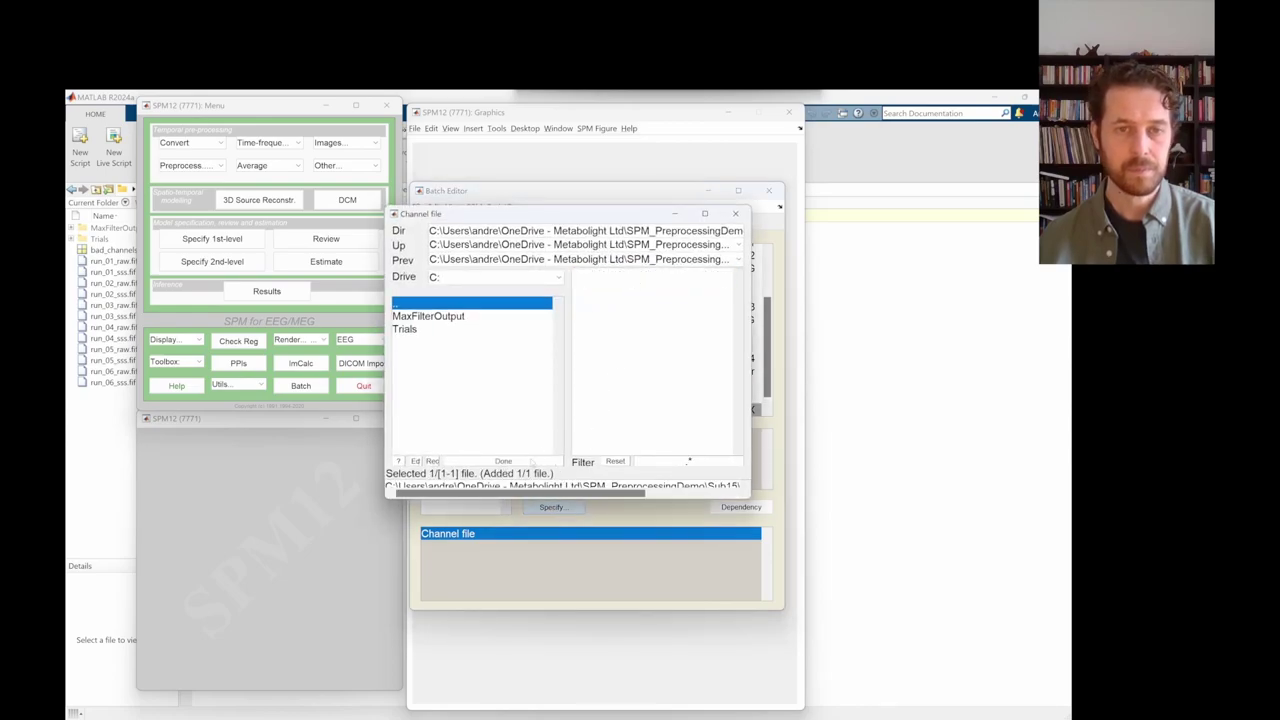
{"action": "left_click", "coordinate": [508, 462]}
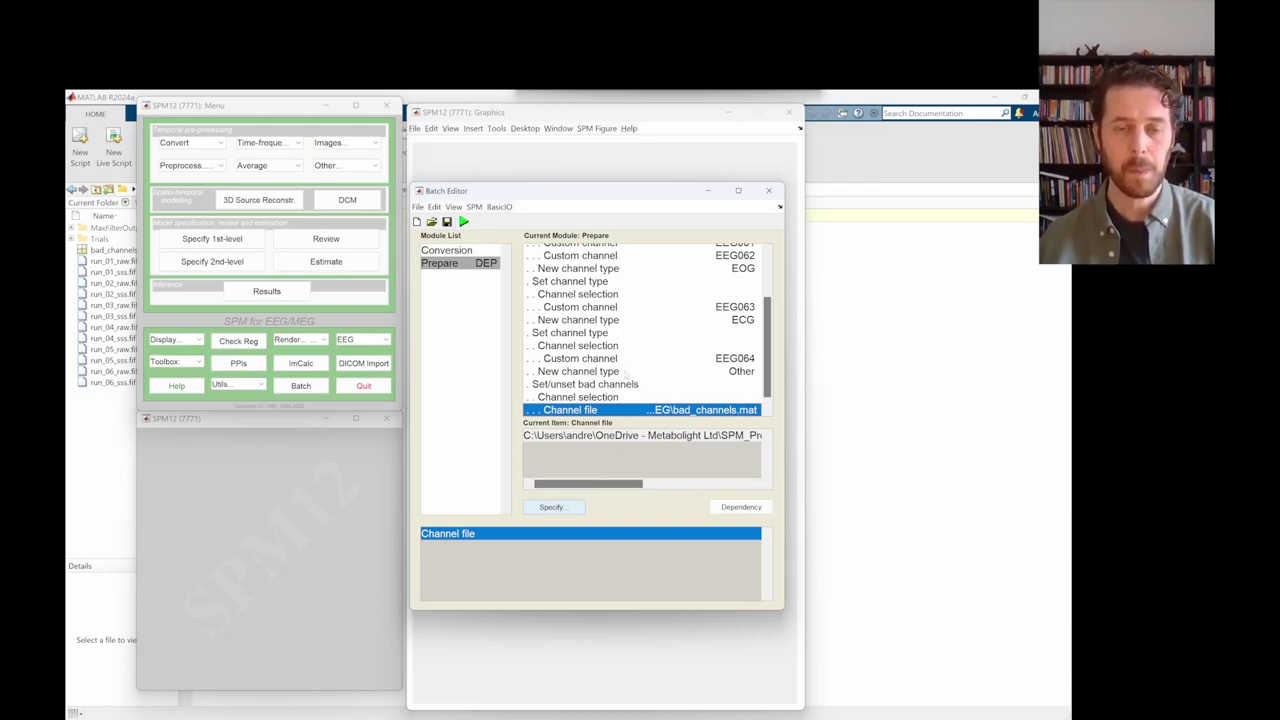
{"action": "scroll", "coordinate": [633, 309], "scroll_direction": "down", "scroll_amount": 1}
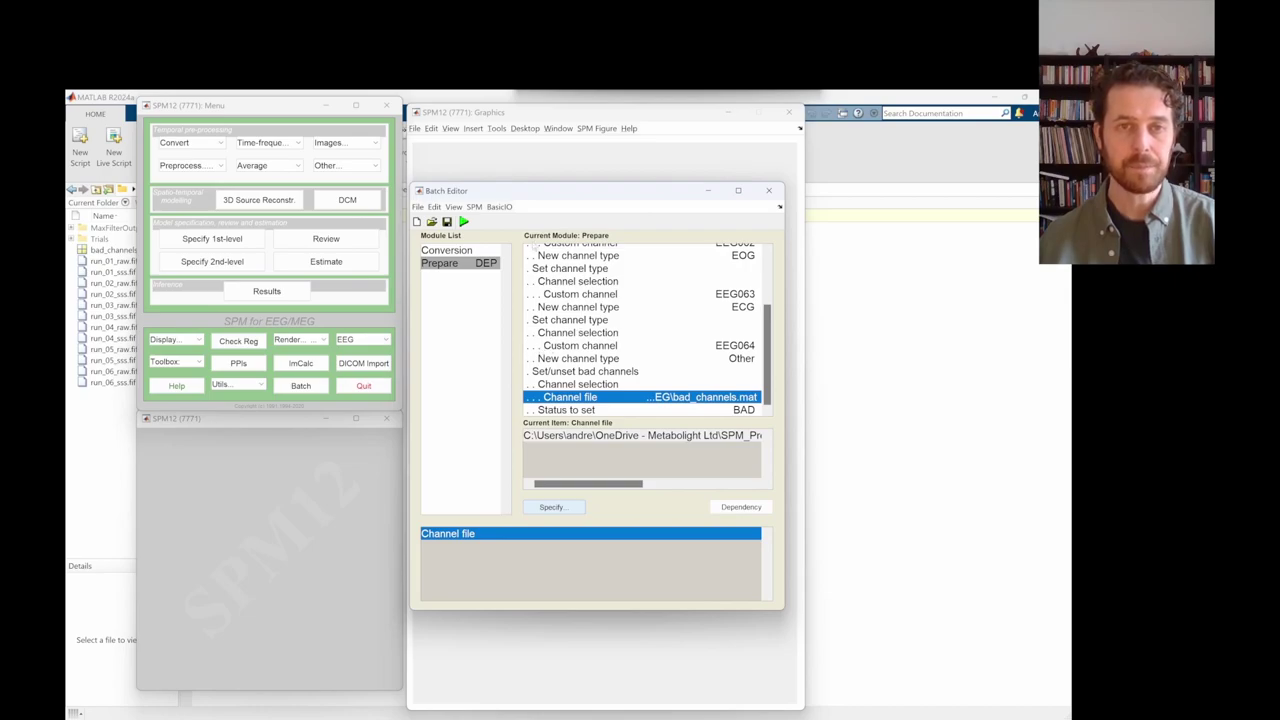
- Add an M/EEG Downsampling module to the batch and link its file name to the Prepare: Prepared Datafile dependency
{"action": "left_click", "coordinate": [474, 207]}
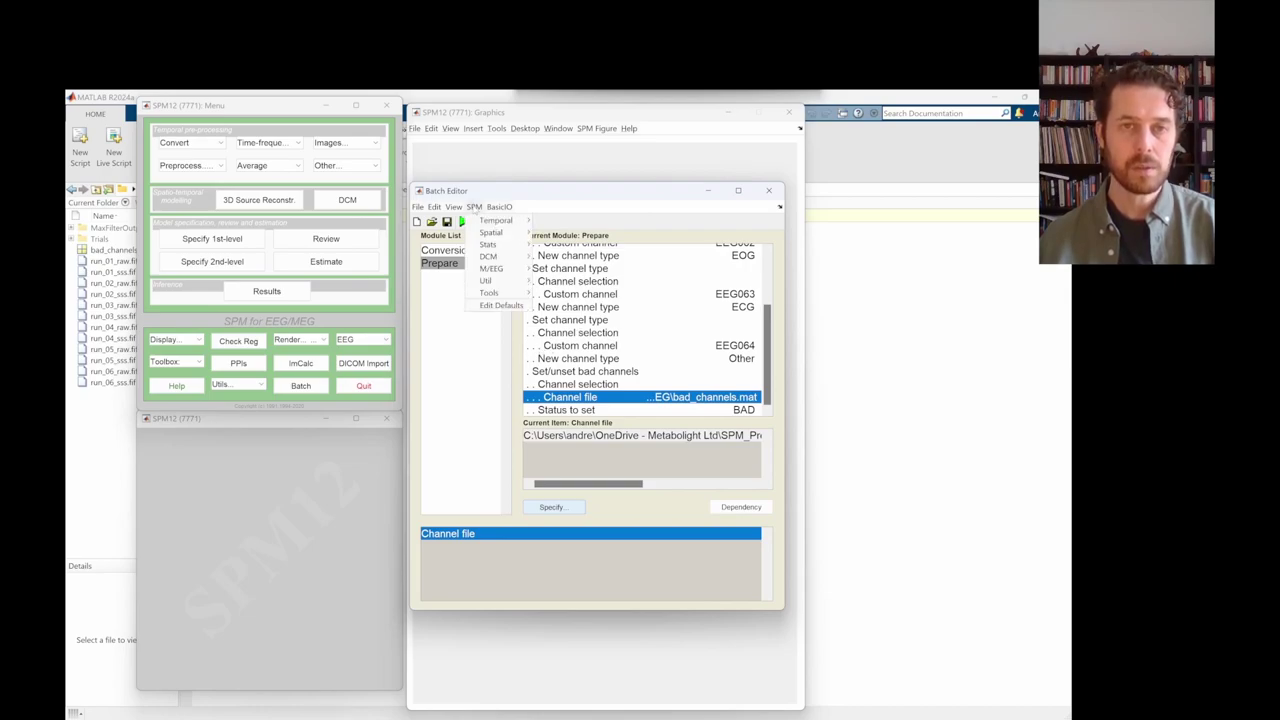
{"action": "mouse_move", "coordinate": [490, 270]}
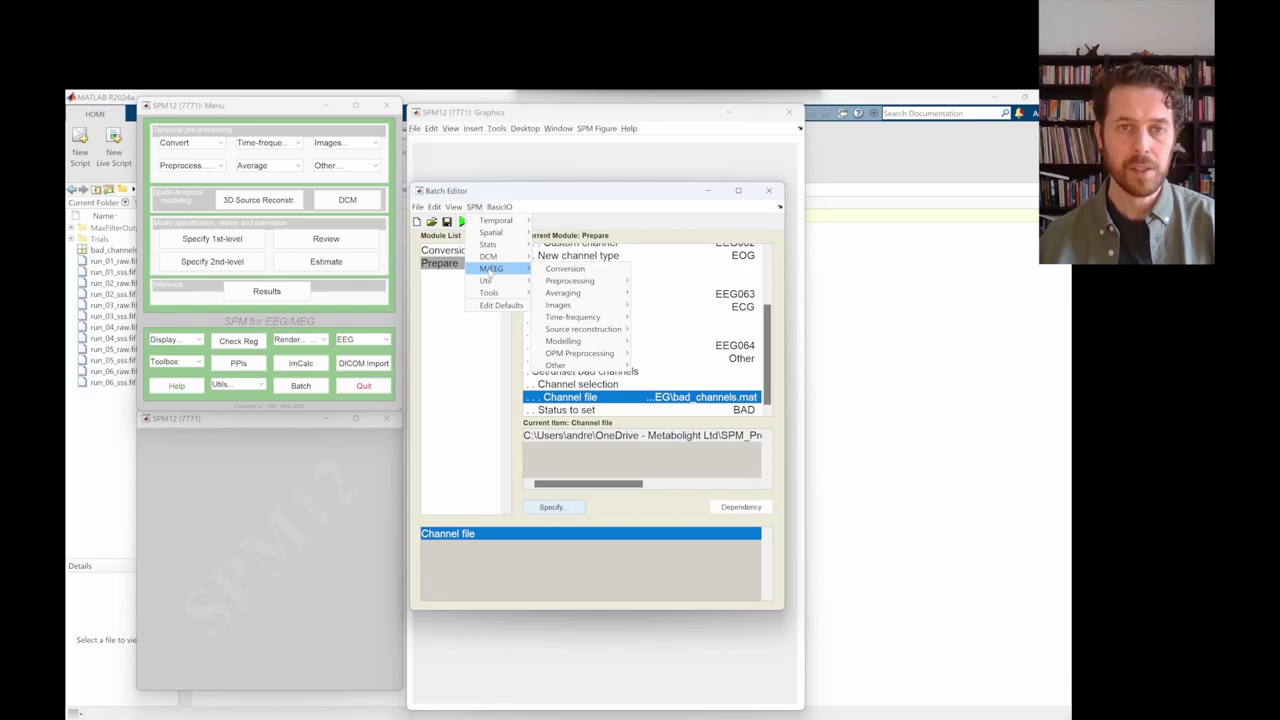
{"action": "mouse_move", "coordinate": [590, 283]}
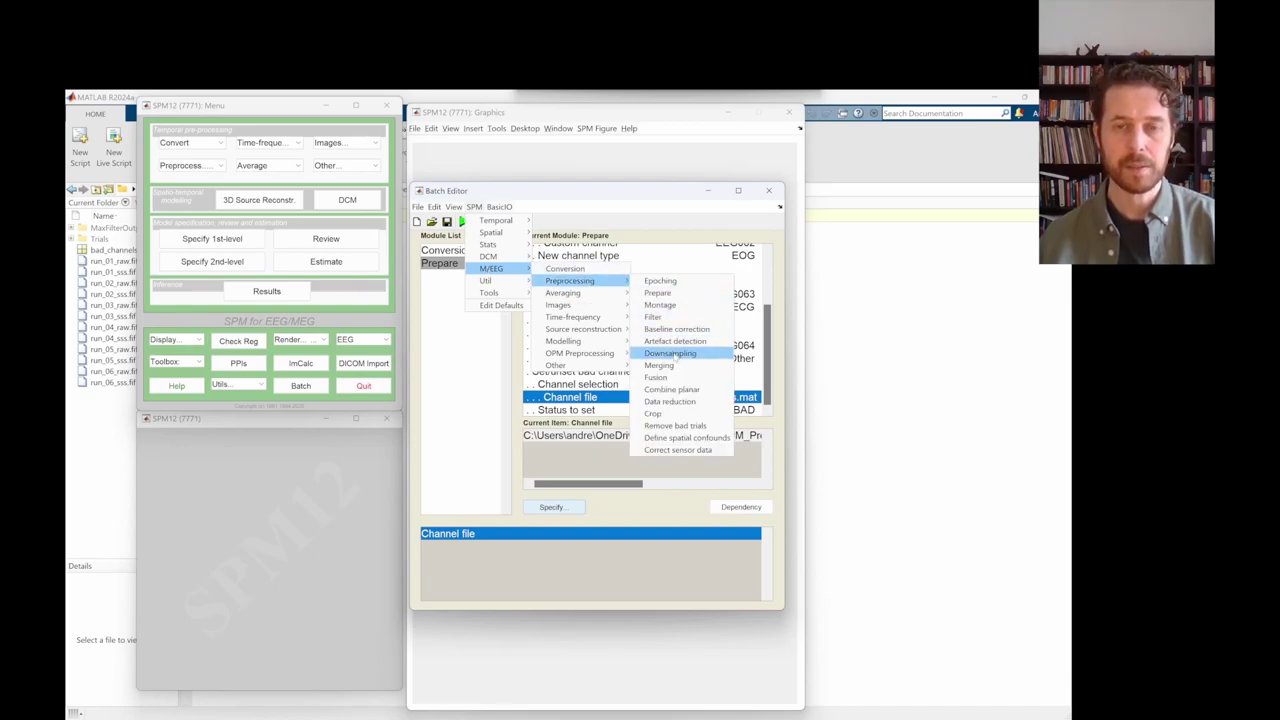
{"action": "left_click", "coordinate": [670, 353]}
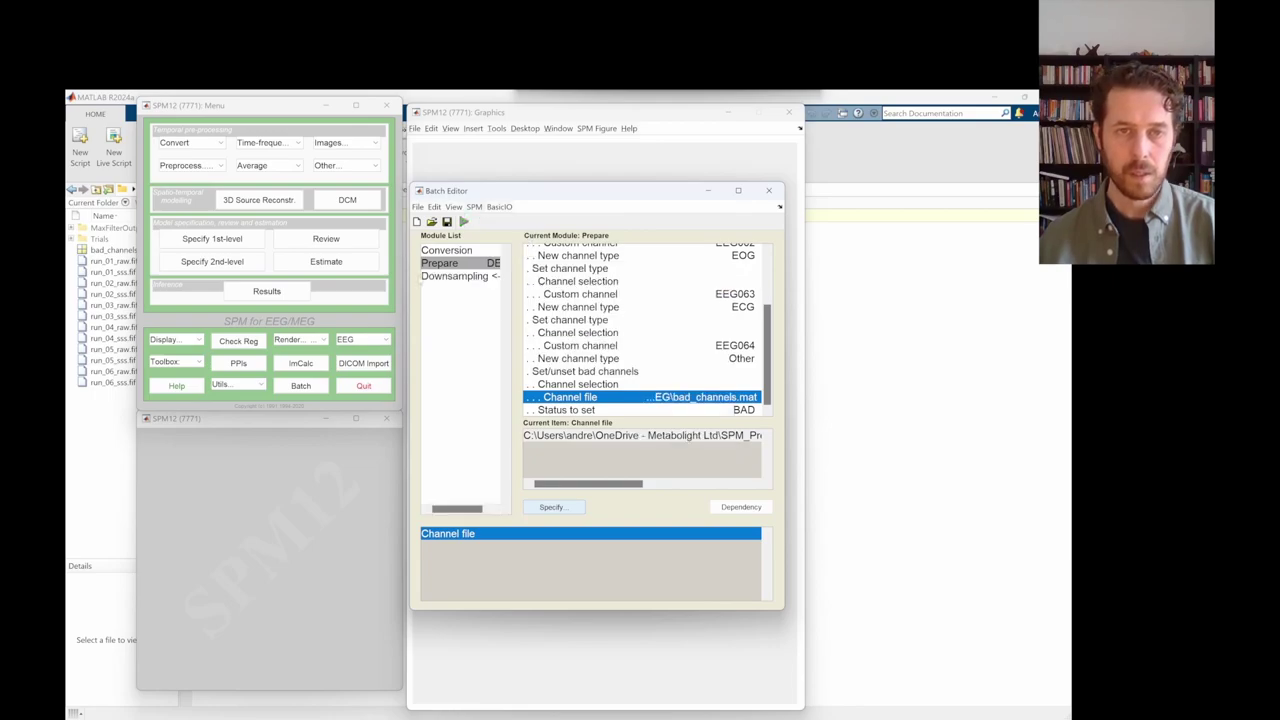
{"action": "left_click", "coordinate": [452, 277]}
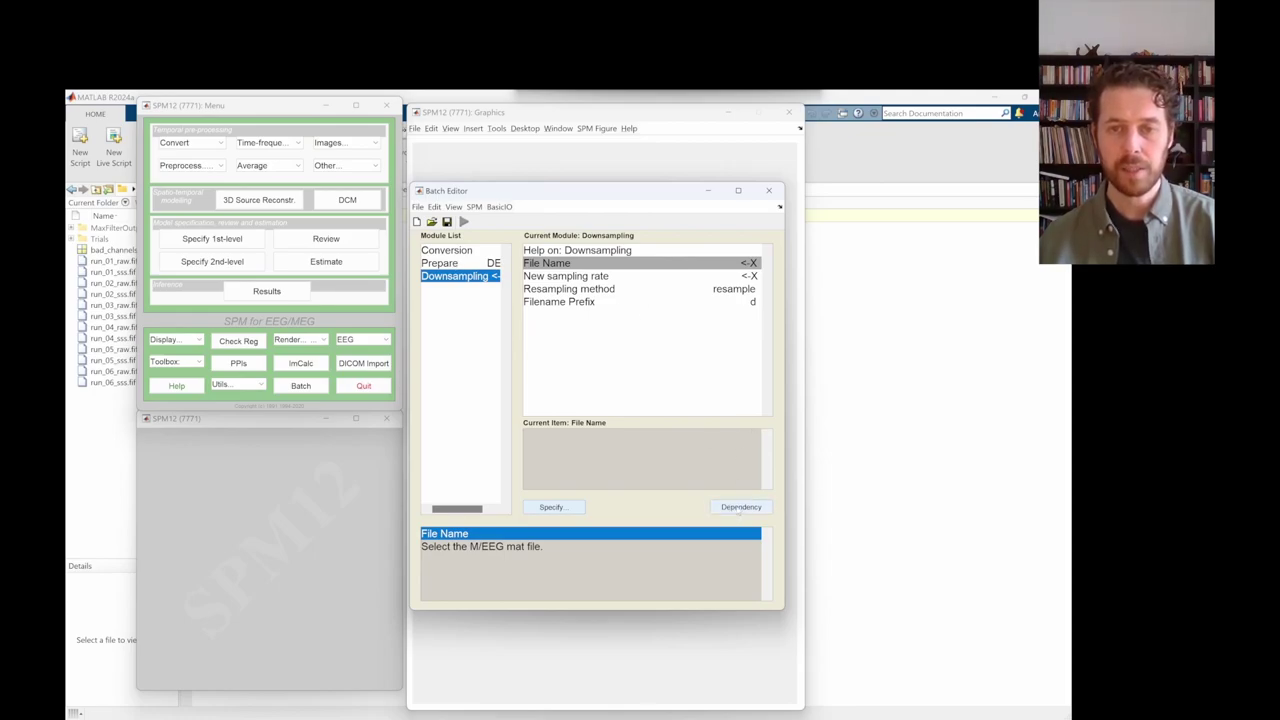
{"action": "left_click", "coordinate": [739, 508]}
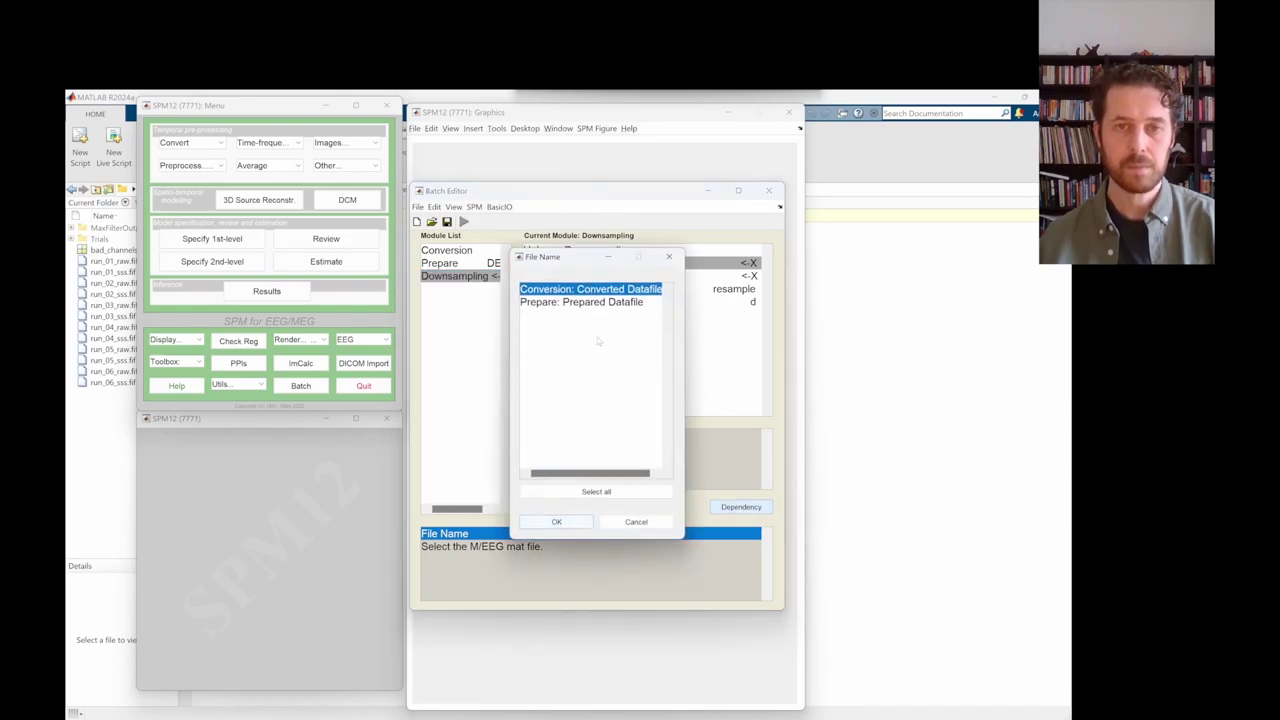
{"action": "left_click", "coordinate": [585, 303]}
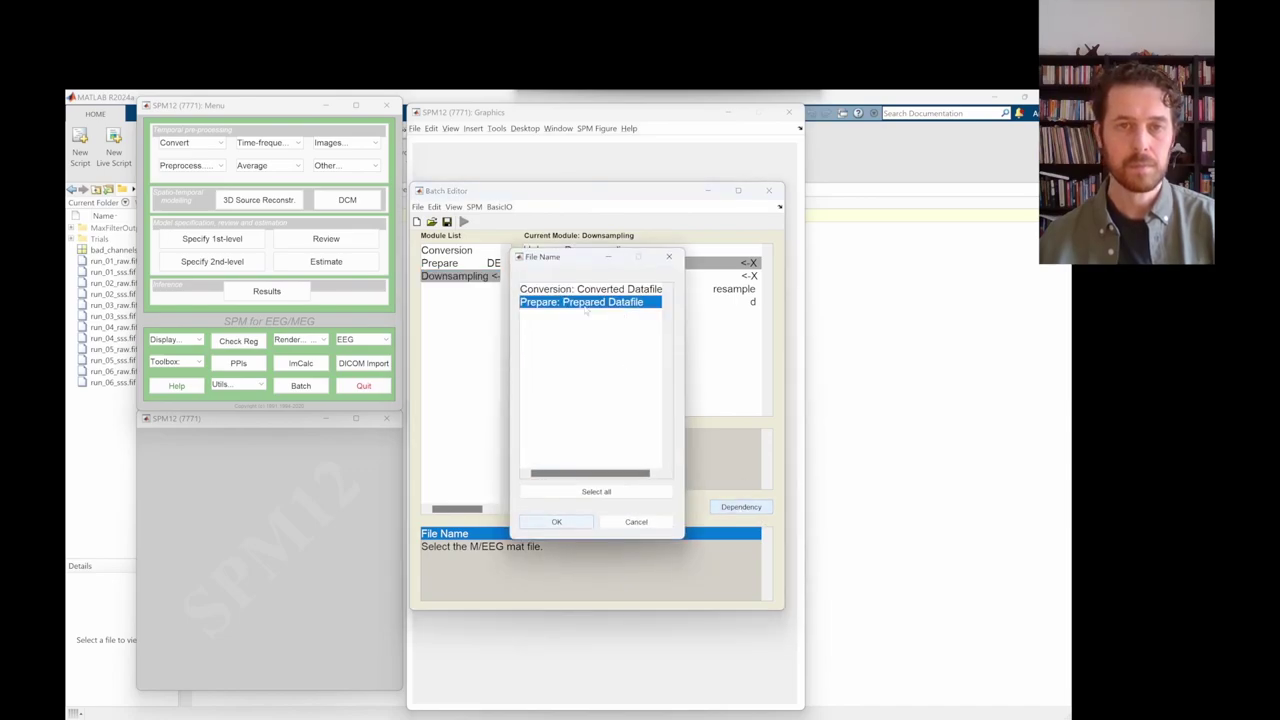
{"action": "left_click", "coordinate": [560, 522]}
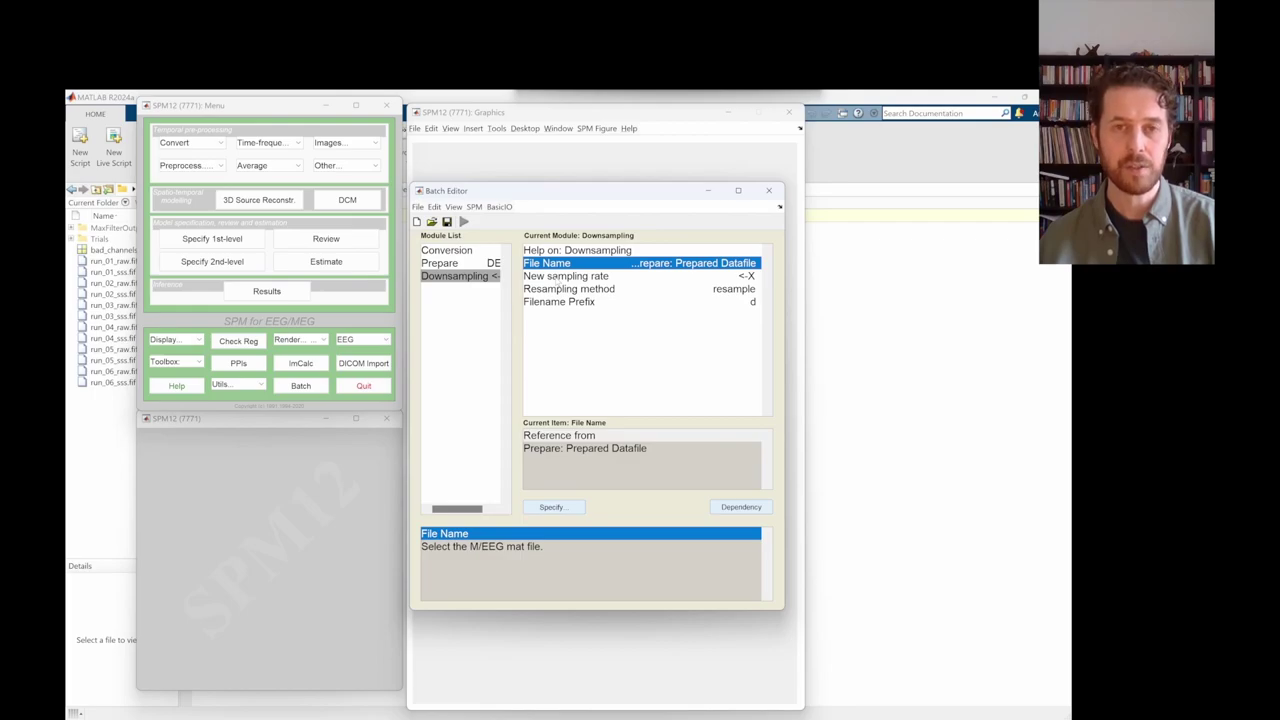
- Set the Downsampling module's new sampling rate to 200 Hz
{"action": "left_click", "coordinate": [557, 276]}
{"action": "left_click", "coordinate": [556, 508]}
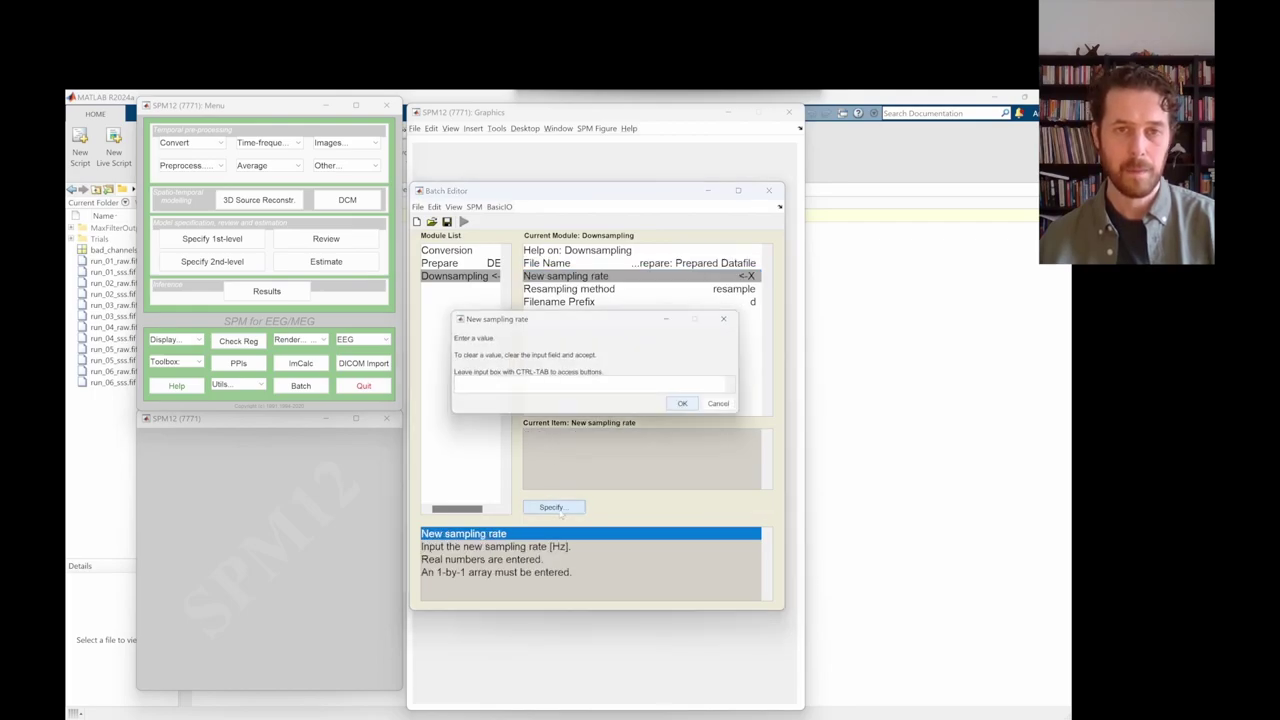
{"action": "type", "text": "200"}
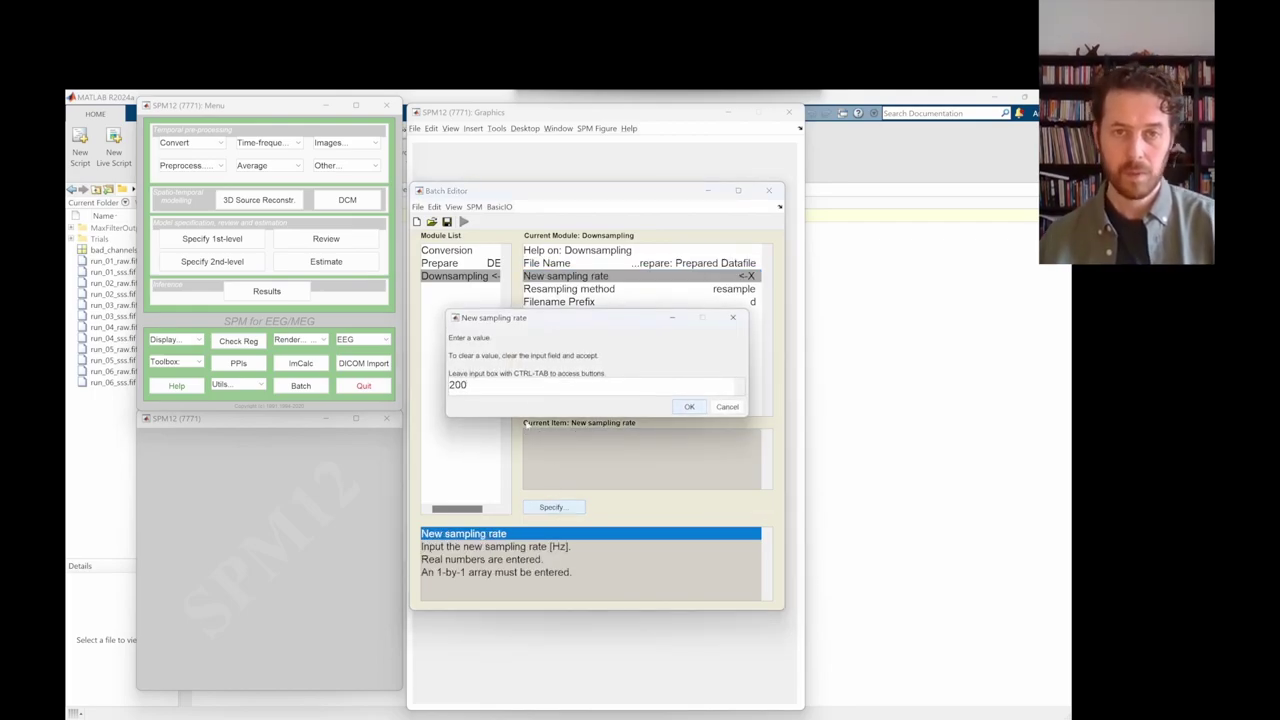
{"action": "left_click", "coordinate": [689, 407]}
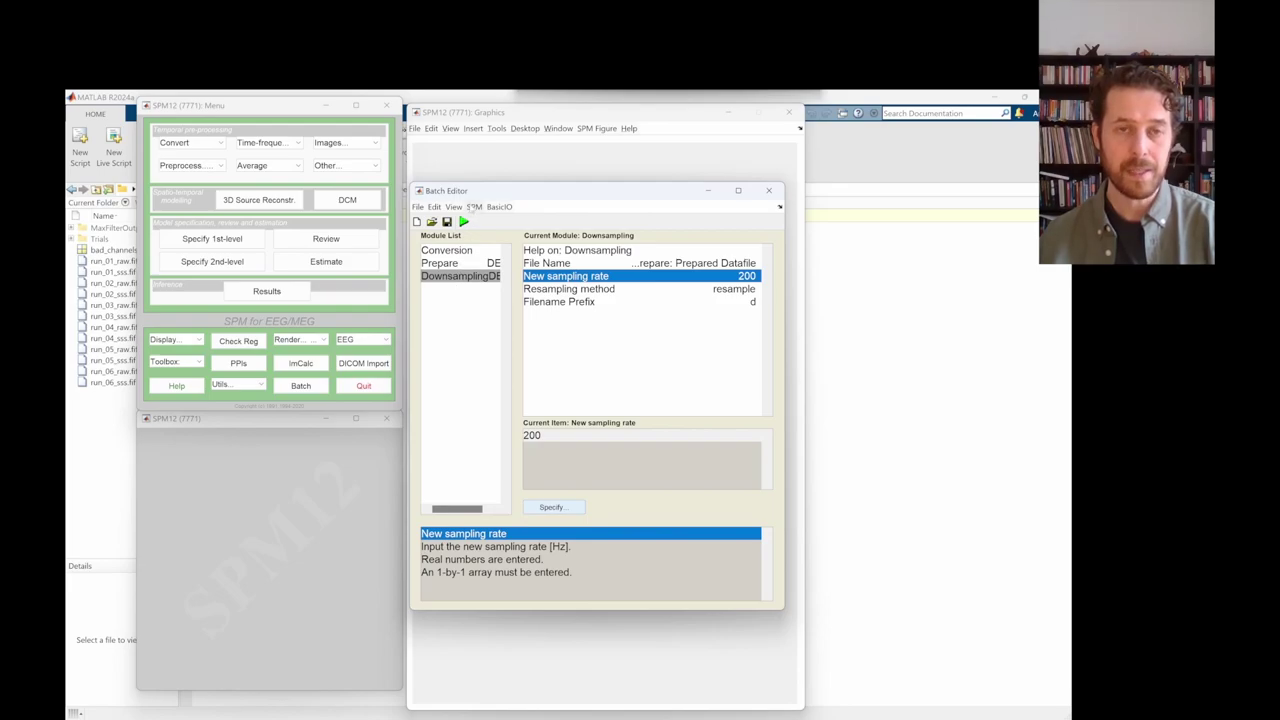
- Add a Baseline correction module and link its file name to the Downsampling: Downsampled Datafile dependency
{"action": "left_click", "coordinate": [474, 206]}
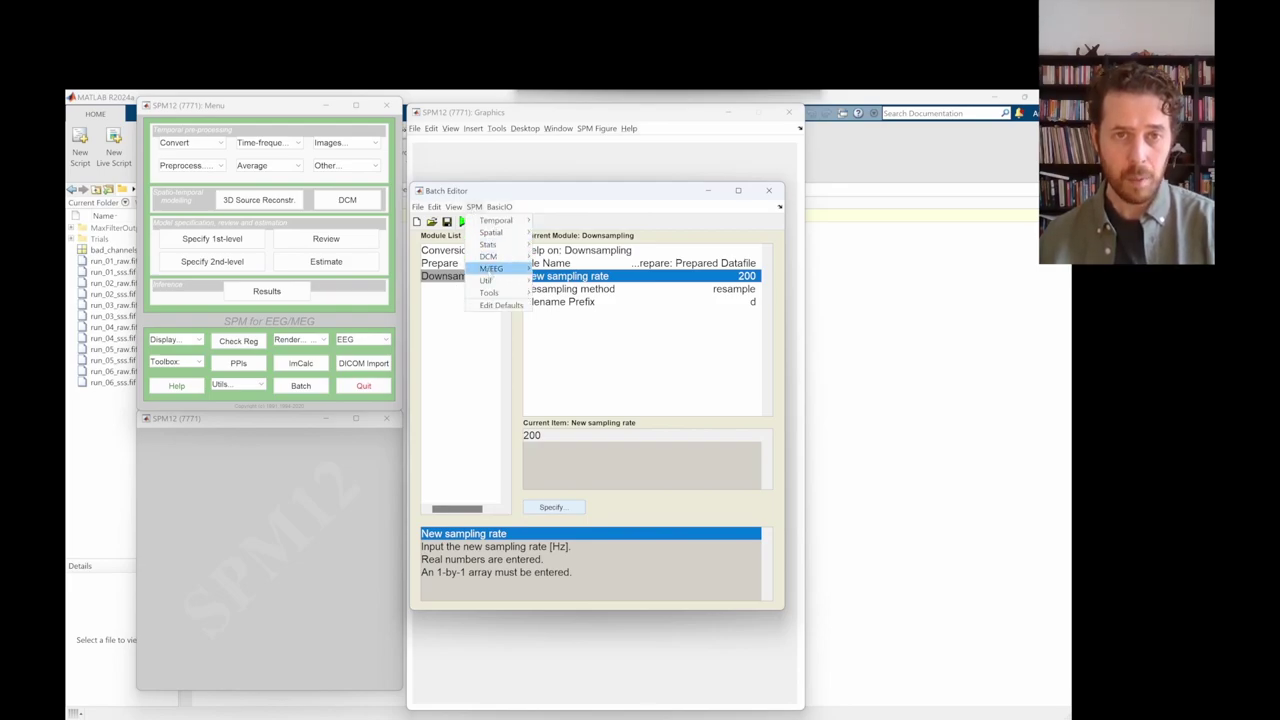
{"action": "mouse_move", "coordinate": [490, 269]}
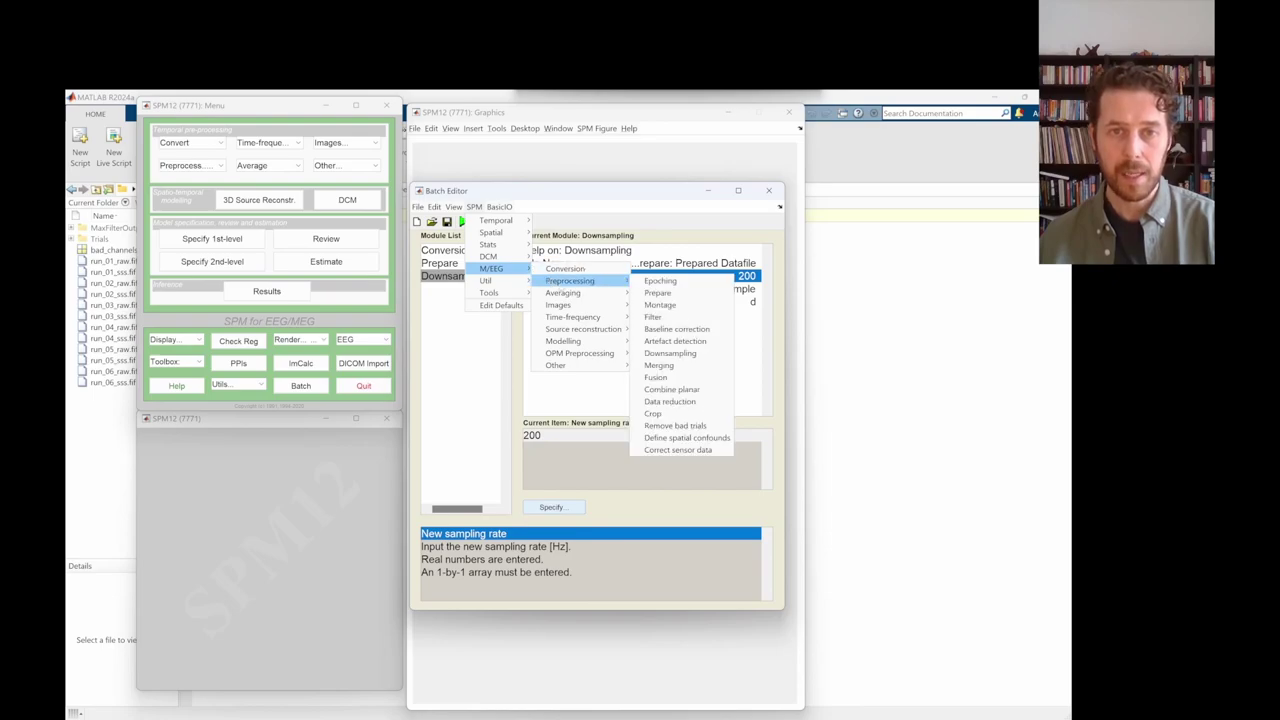
{"action": "mouse_move", "coordinate": [603, 285]}
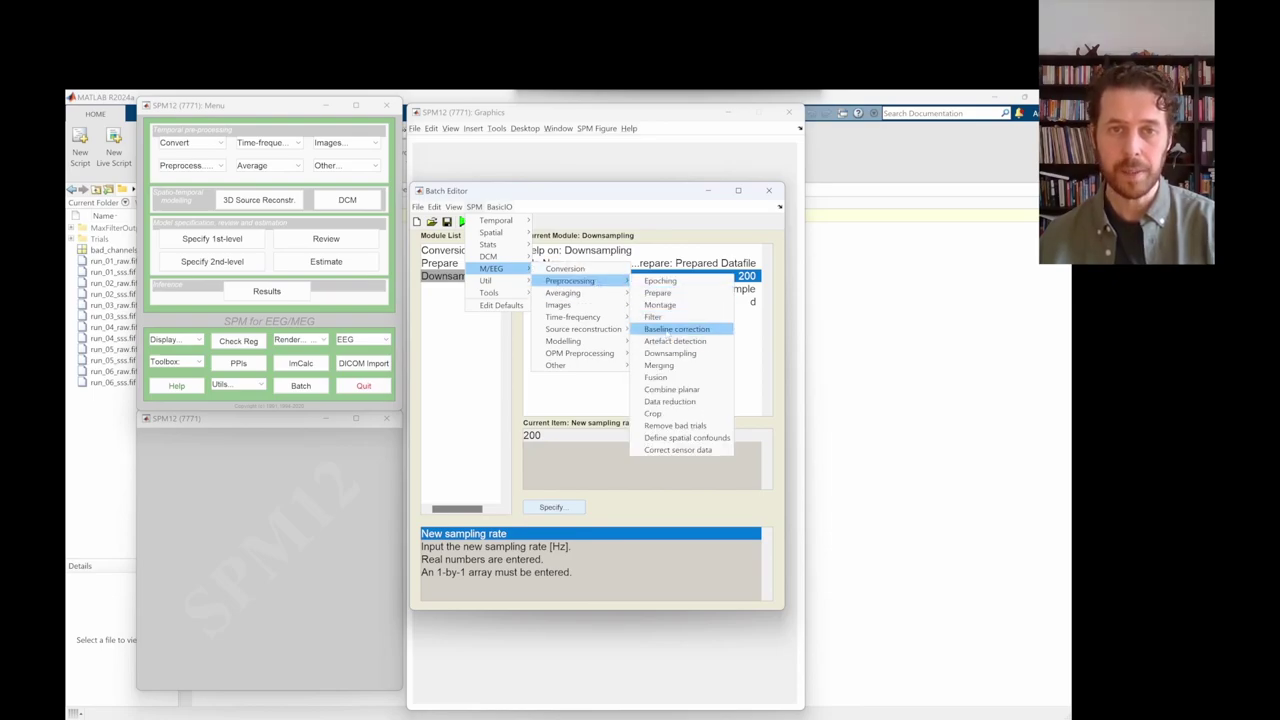
{"action": "left_click", "coordinate": [667, 332]}
{"action": "left_click", "coordinate": [490, 288]}
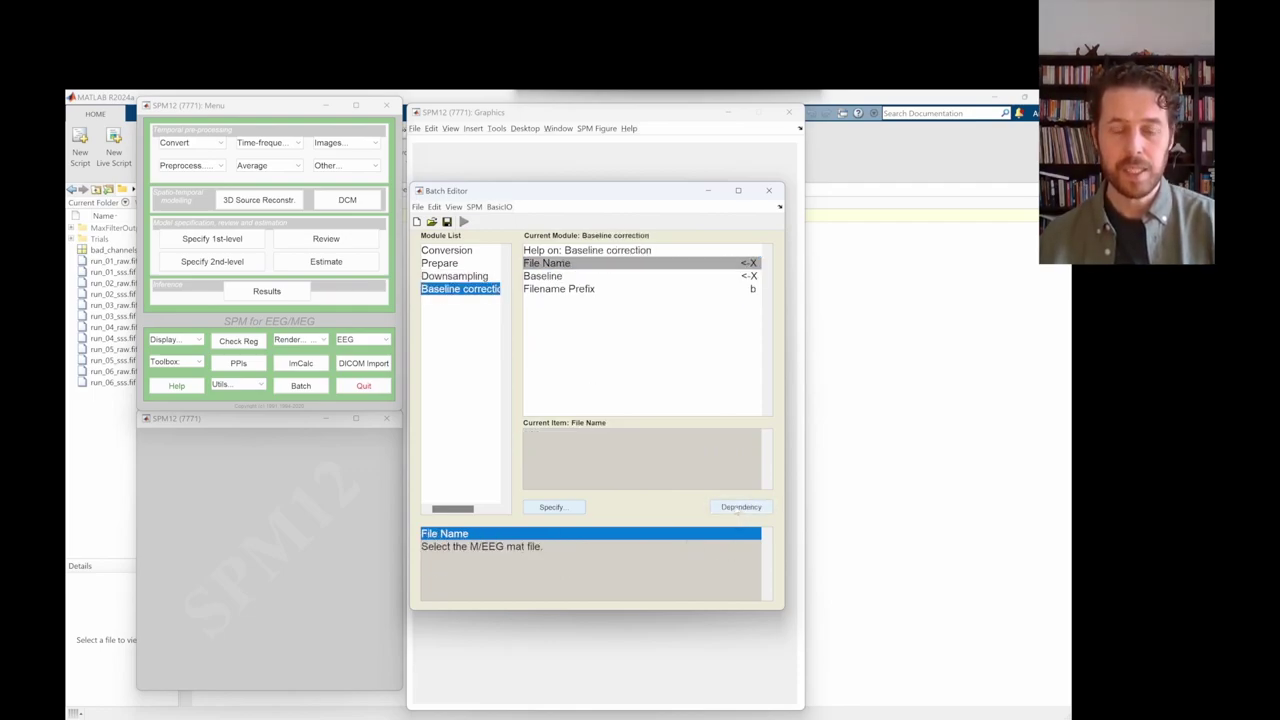
{"action": "left_click", "coordinate": [738, 507]}
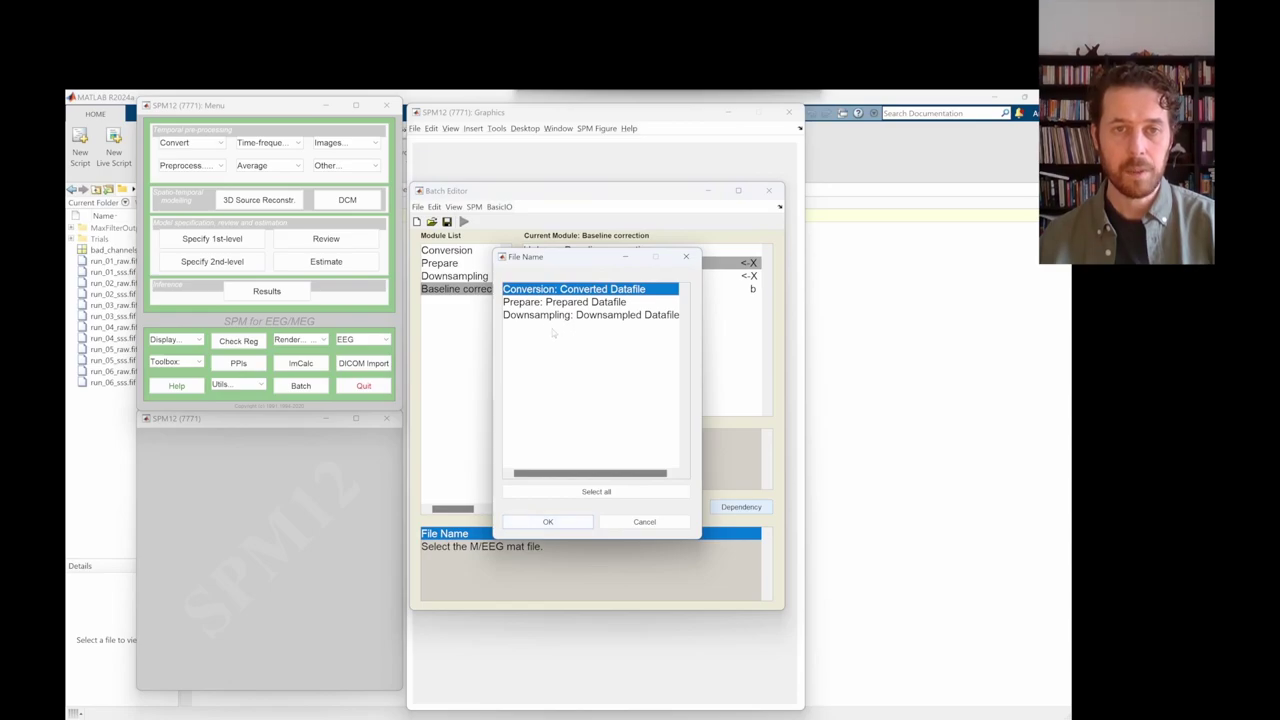
{"action": "left_click", "coordinate": [520, 316]}
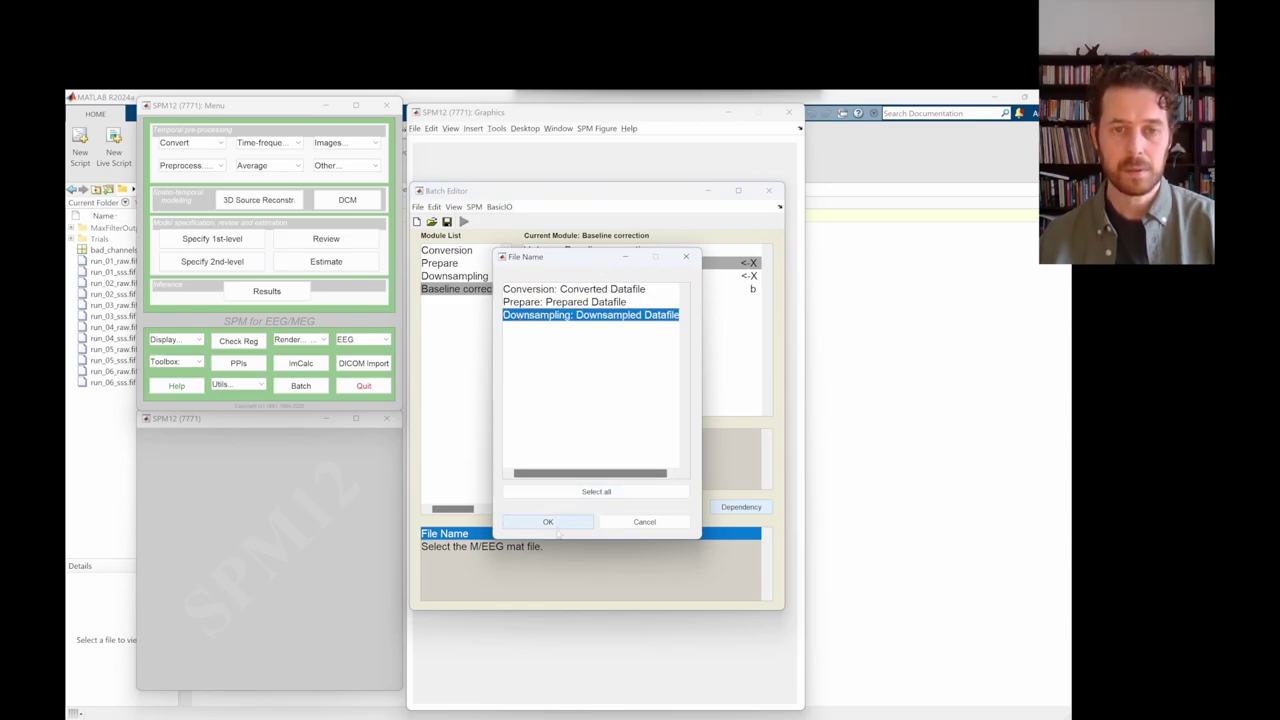
{"action": "left_click", "coordinate": [548, 522]}
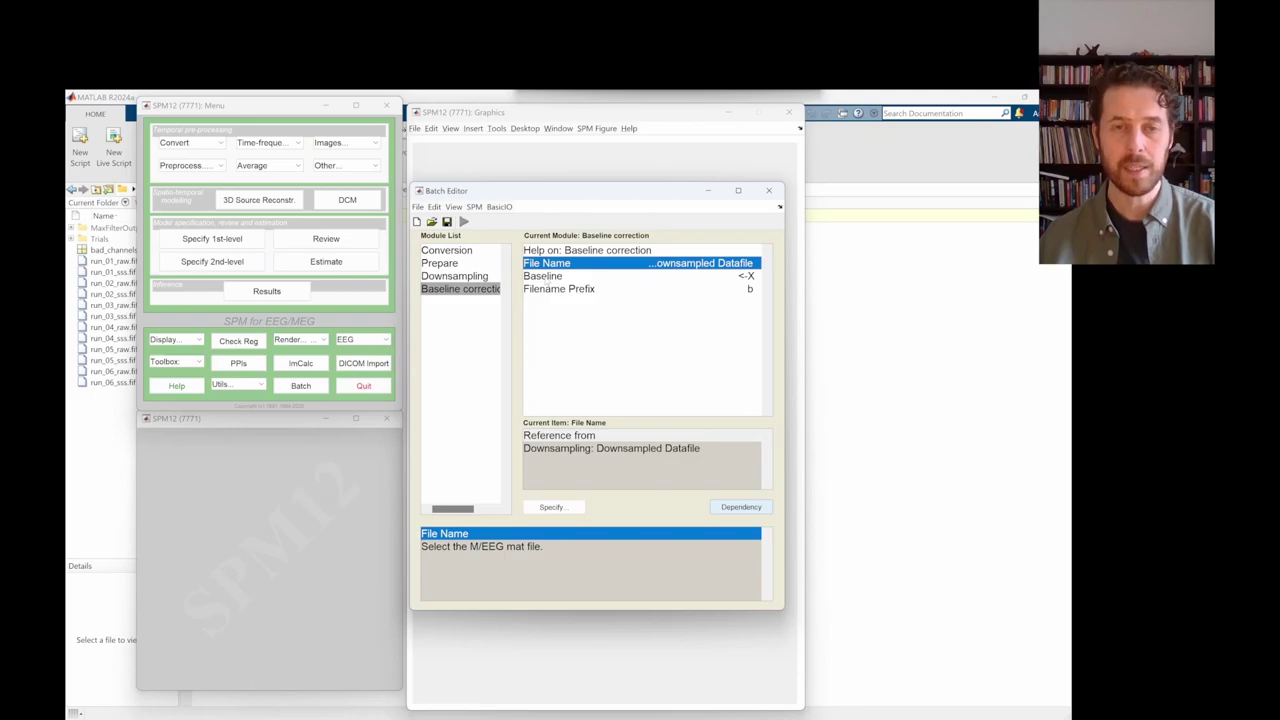
- Set the Baseline correction module's baseline window to [-100 0] ms
{"action": "left_click", "coordinate": [553, 506]}
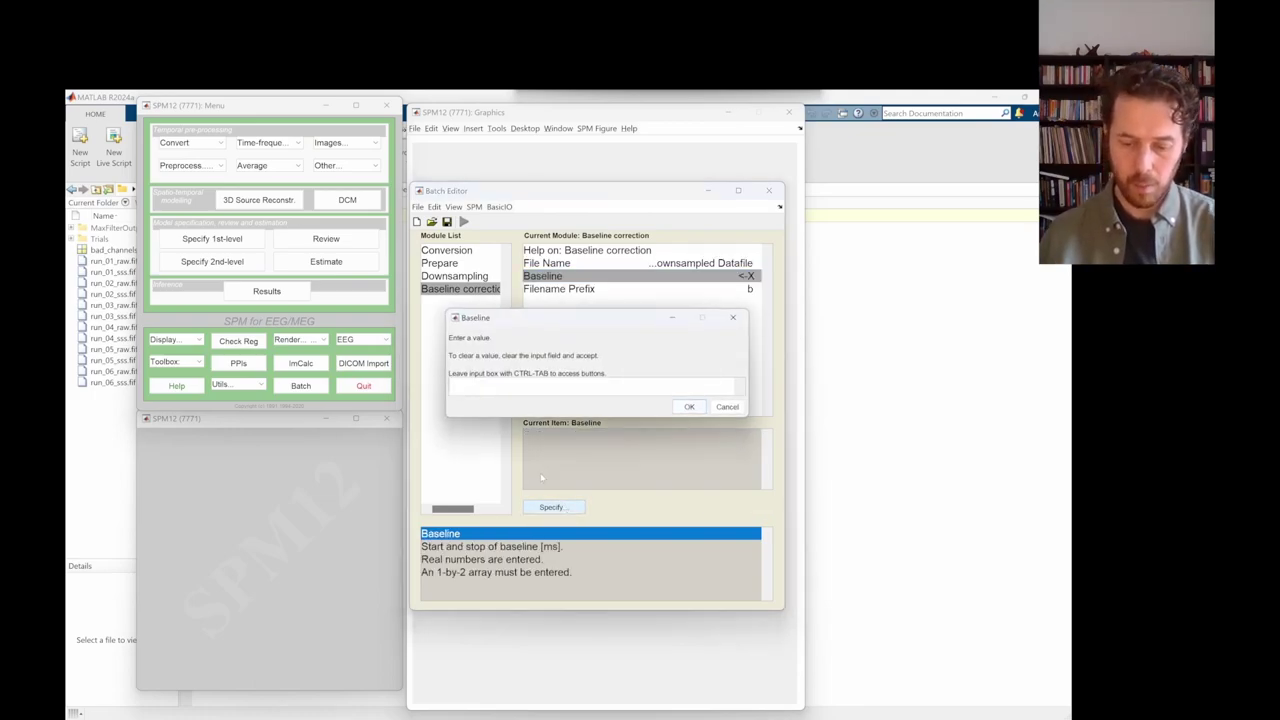
{"action": "type", "text": "[-110"}
{"action": "key", "text": "BackSpace"}
{"action": "key", "text": "BackSpace"}
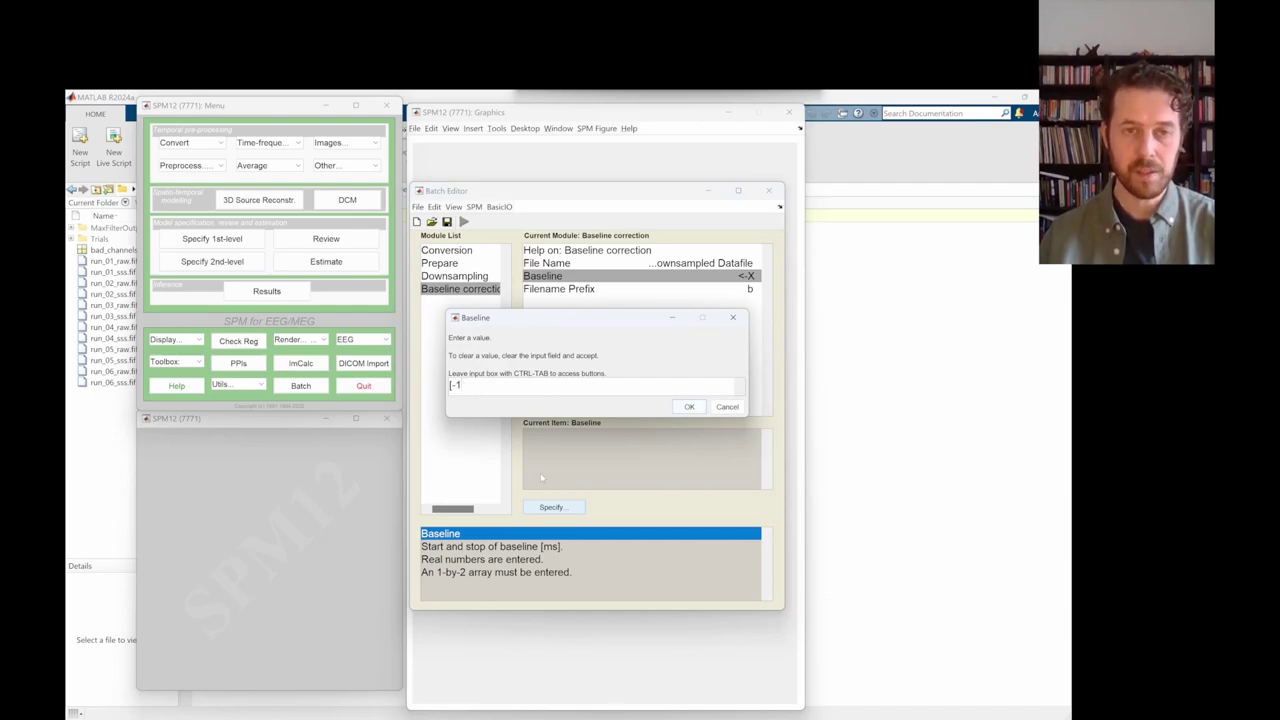
{"action": "type", "text": "00 0]"}
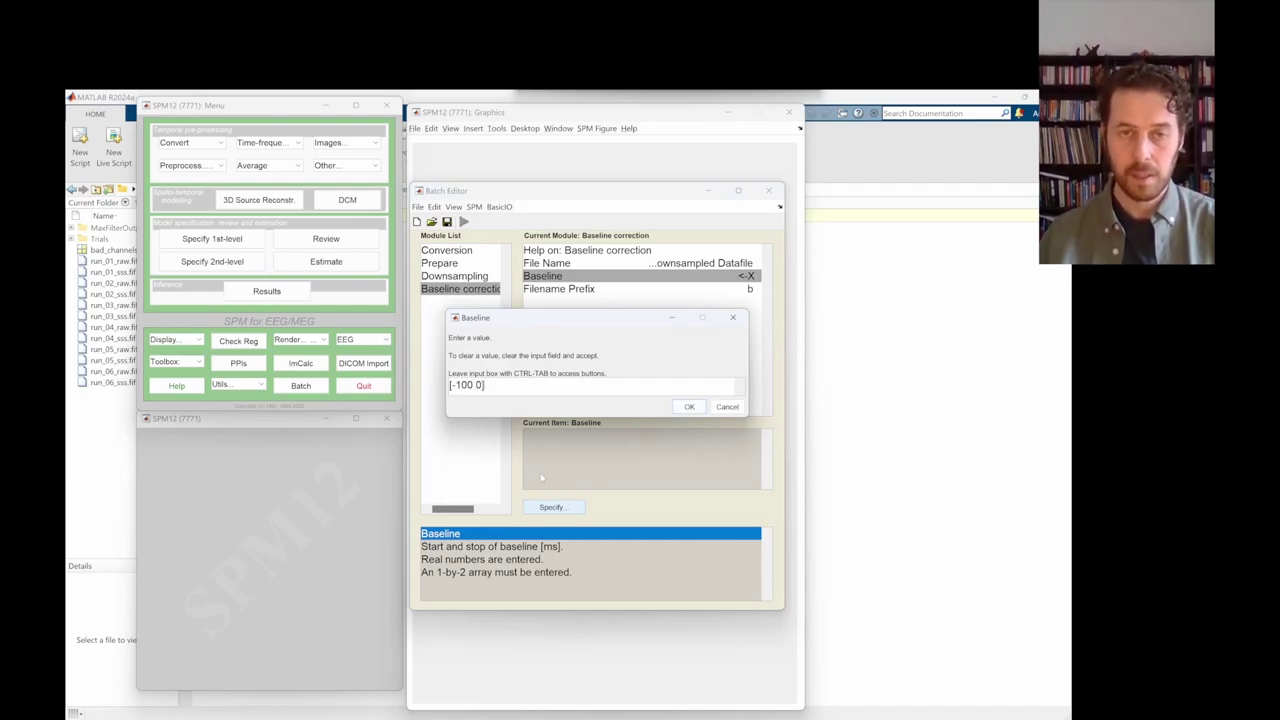
{"action": "left_click", "coordinate": [689, 407]}
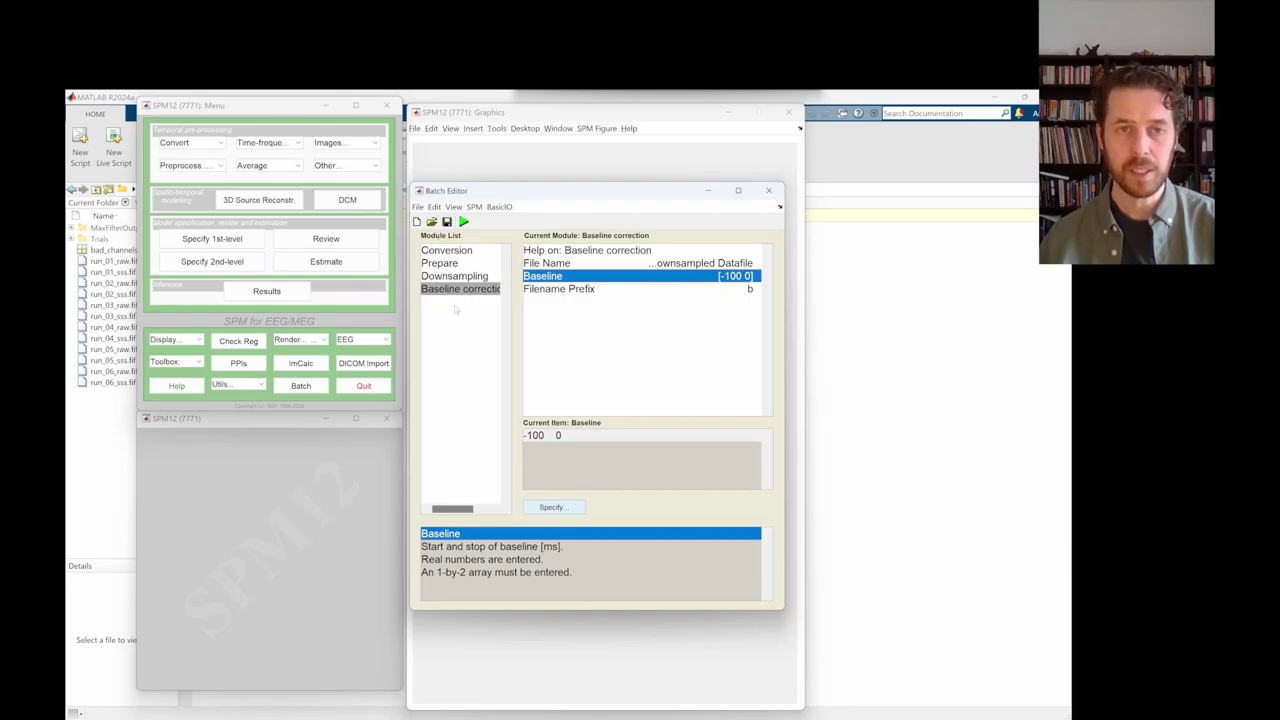
- Add an M/EEG Delete module and link its file name to the Conversion: Converted Datafile dependency
{"action": "left_click", "coordinate": [473, 207]}
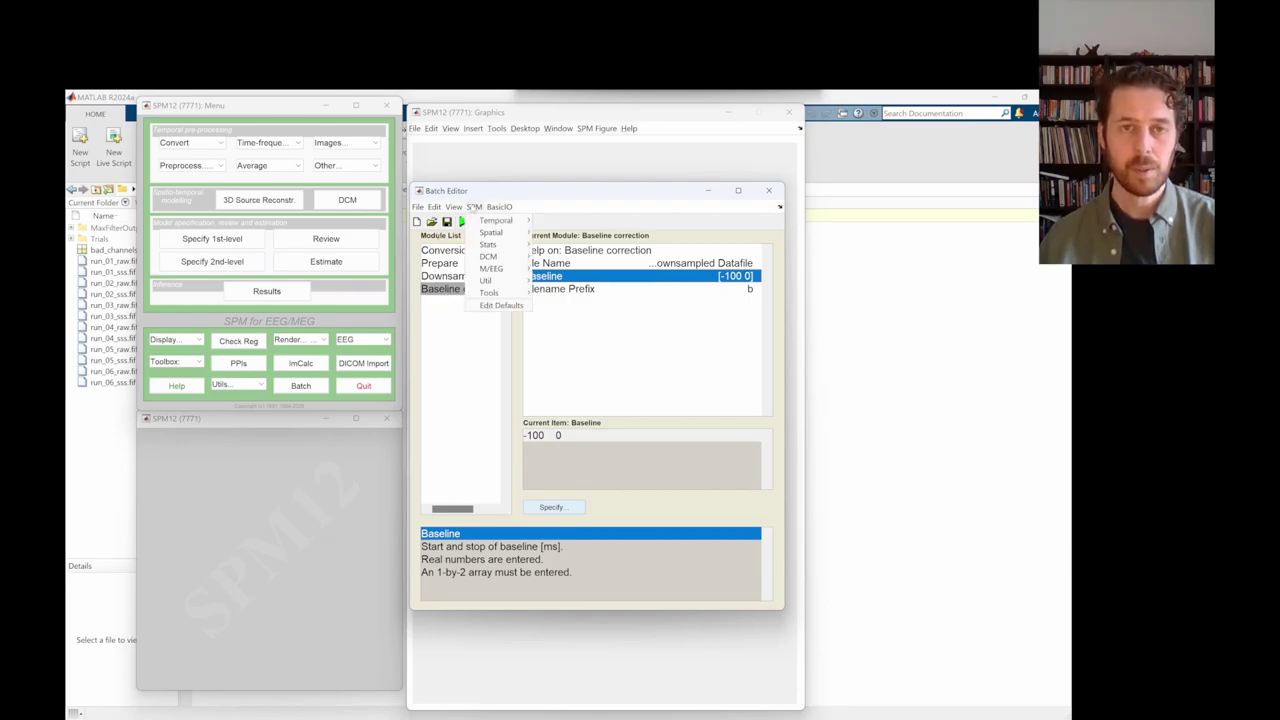
{"action": "mouse_move", "coordinate": [495, 268]}
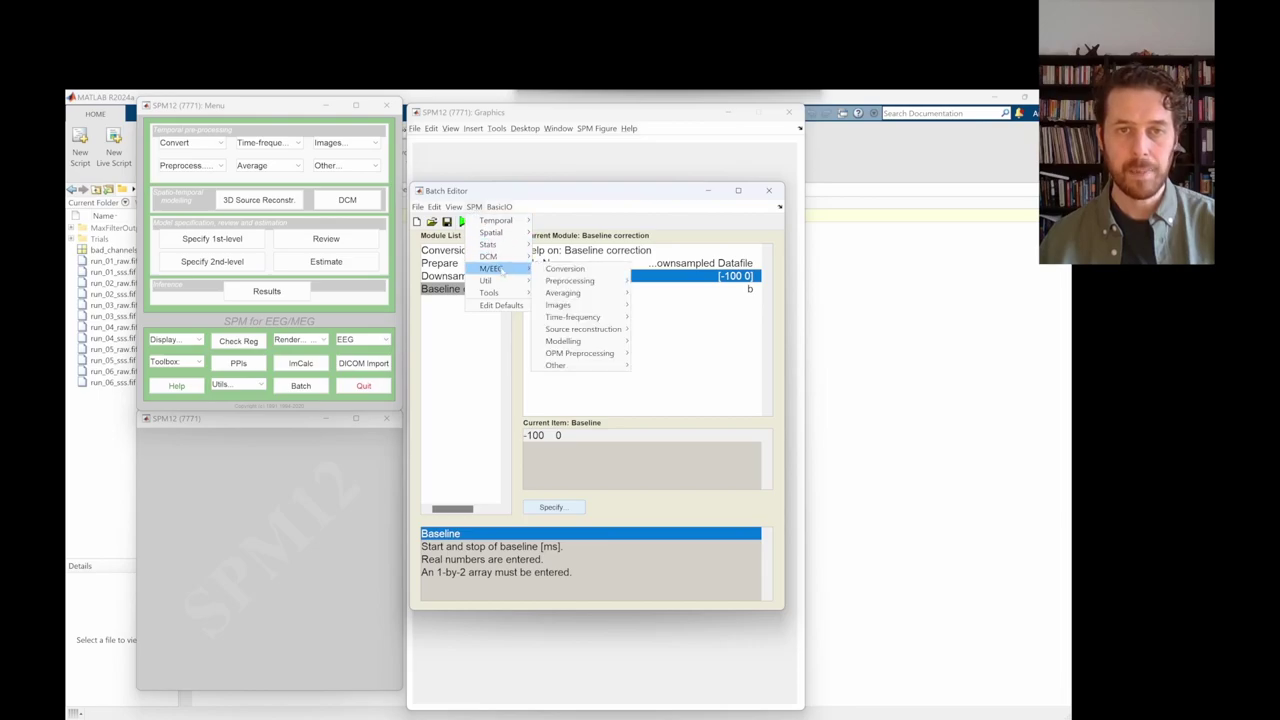
{"action": "mouse_move", "coordinate": [574, 368]}
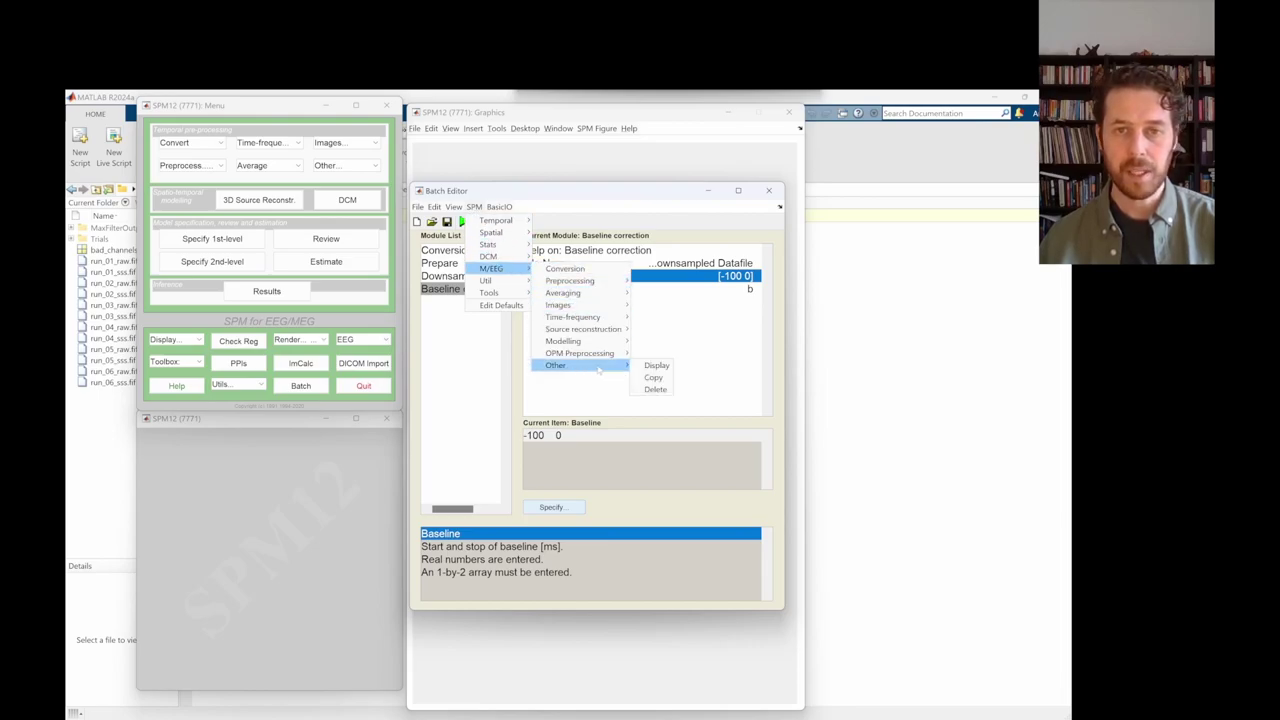
{"action": "left_click", "coordinate": [660, 395]}
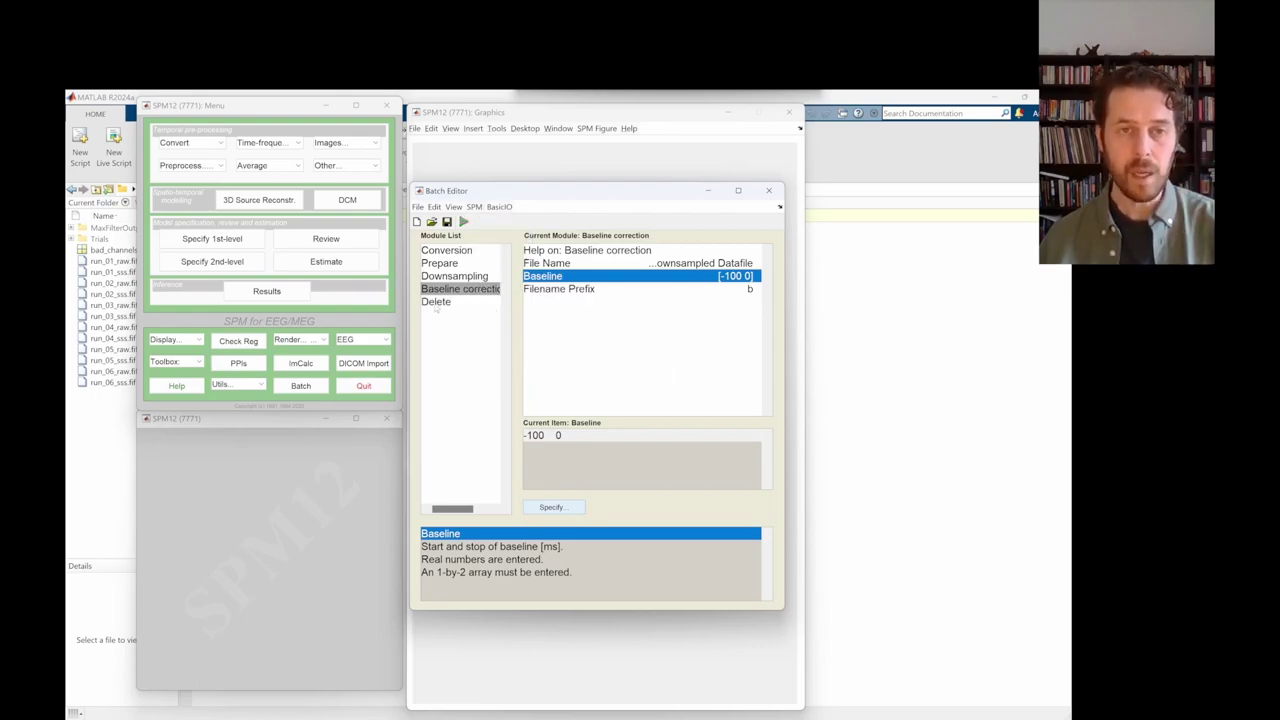
{"action": "left_click", "coordinate": [438, 302]}
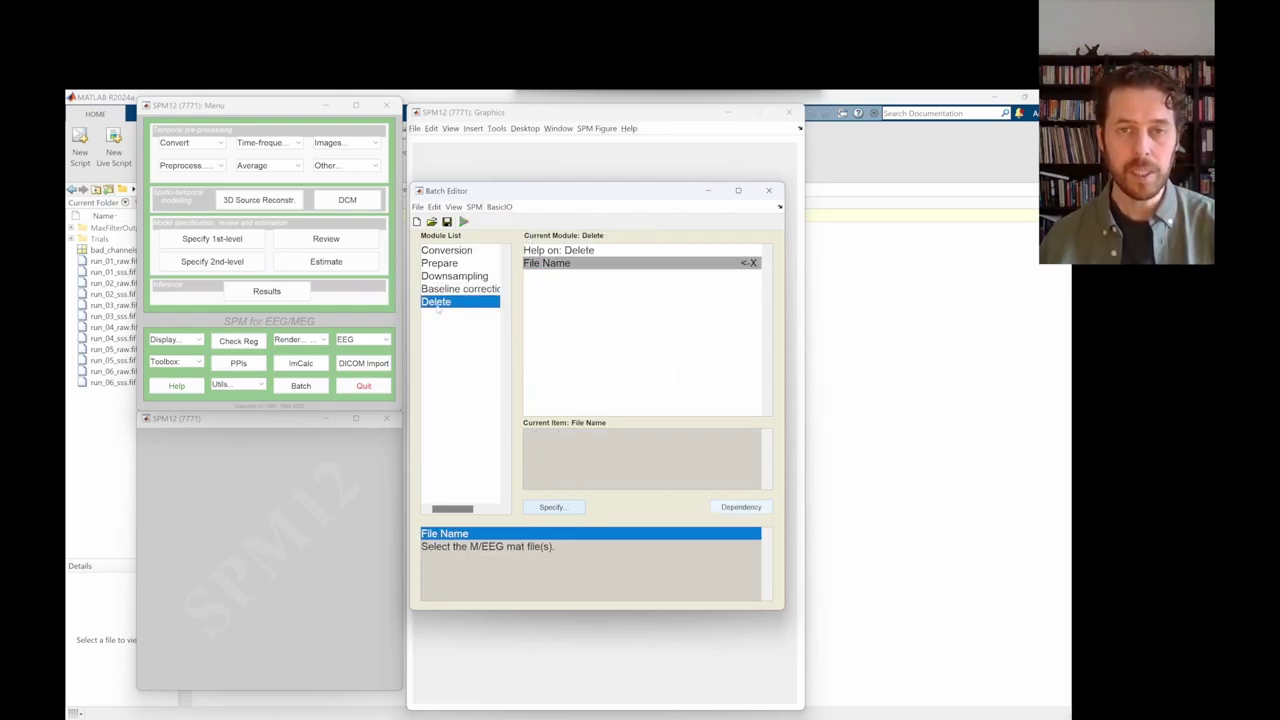
{"action": "left_click", "coordinate": [748, 507]}
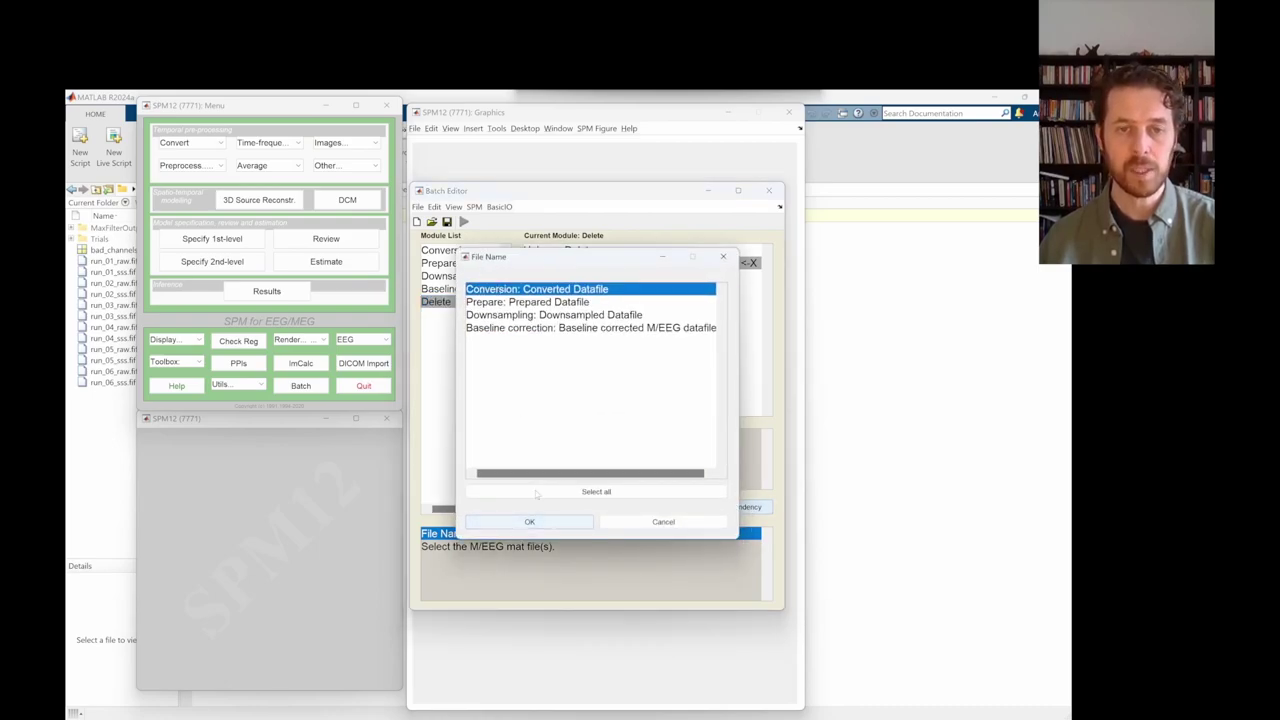
{"action": "left_click", "coordinate": [530, 522]}
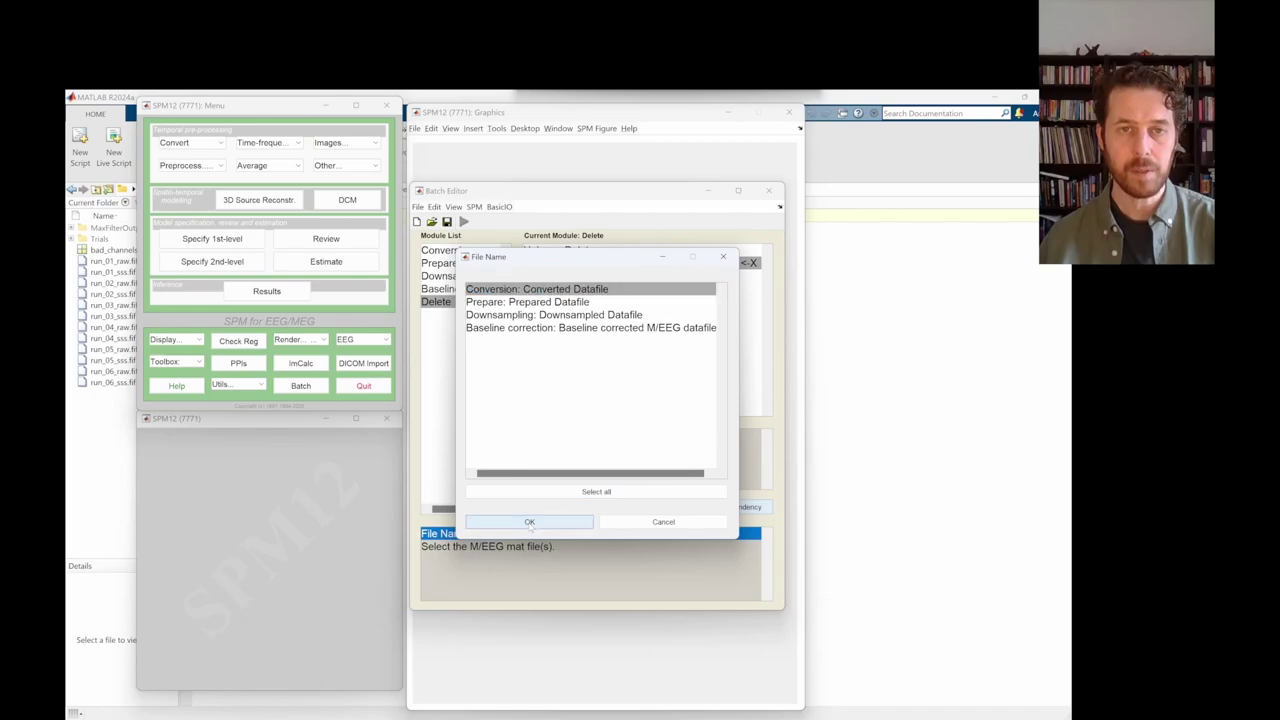
- Replicate the Delete module twice so the batch has three Delete modules
{"action": "right_click", "coordinate": [447, 302]}
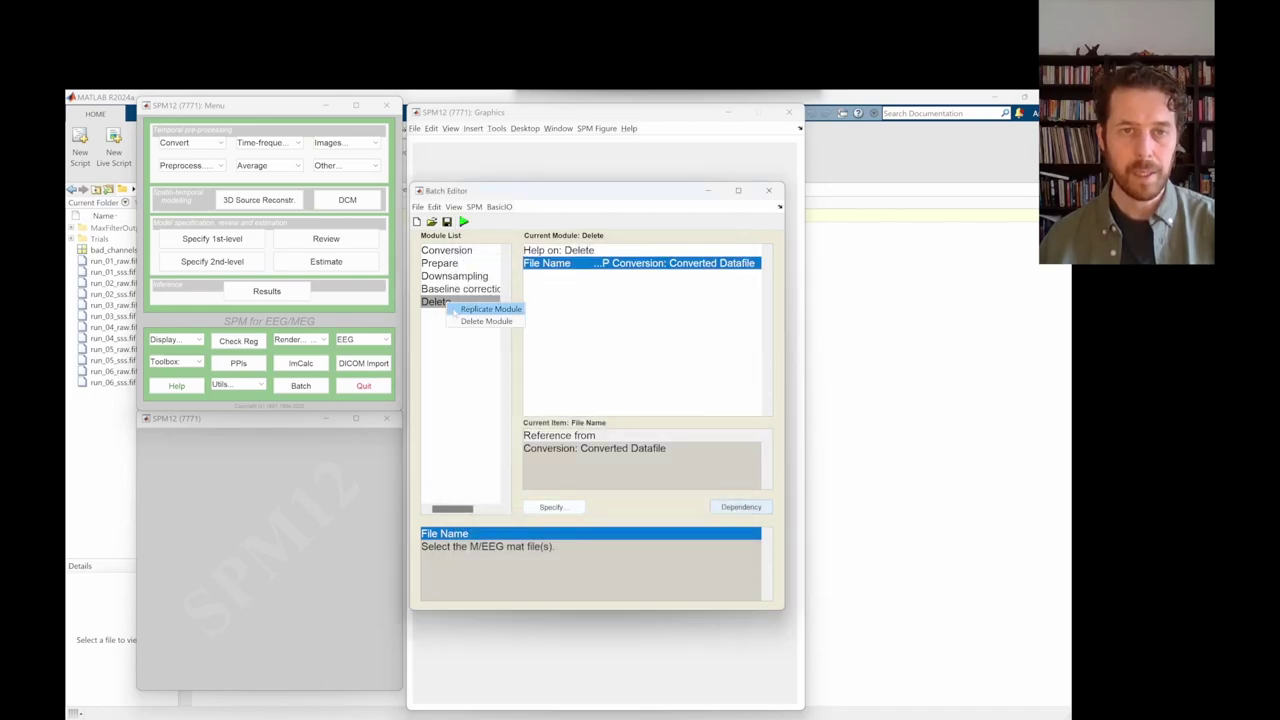
{"action": "left_click", "coordinate": [455, 317]}
{"action": "right_click", "coordinate": [447, 316]}
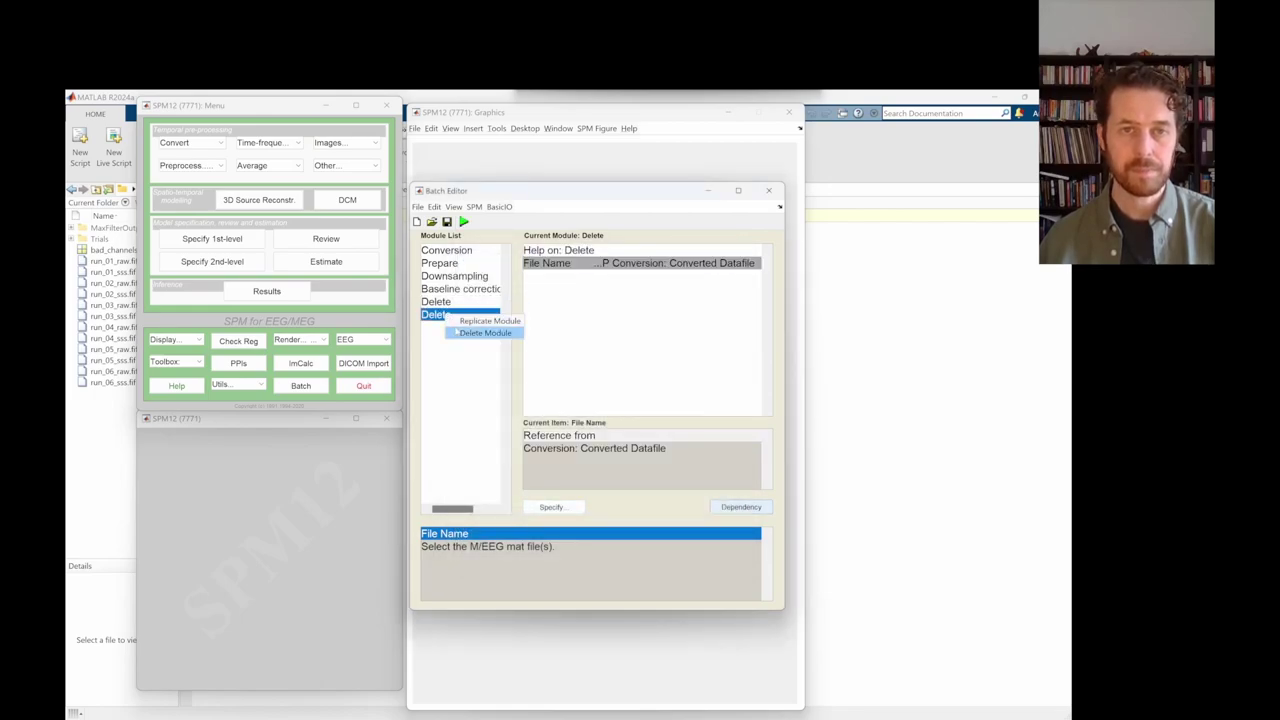
{"action": "left_click", "coordinate": [455, 320]}
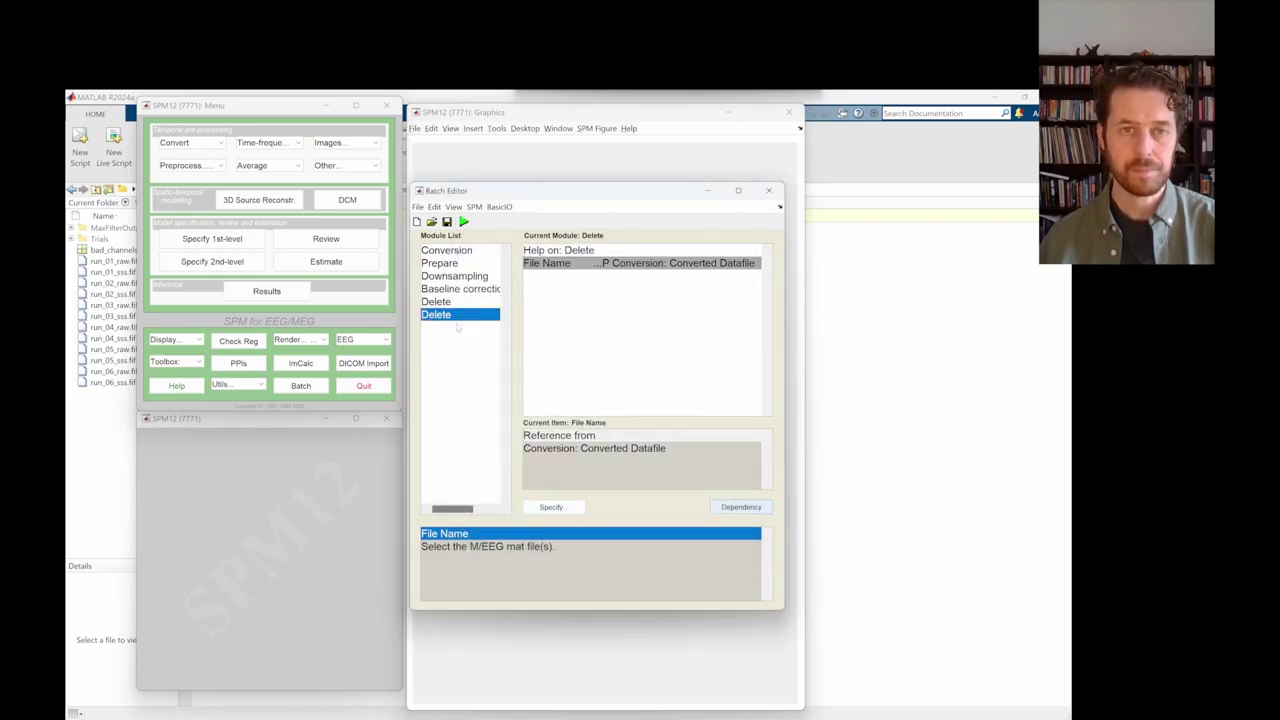
- Link the second Delete module's file name to Prepare: Prepared Datafile and the third's to Downsampling: Downsampled Datafile
{"action": "left_click", "coordinate": [744, 508]}
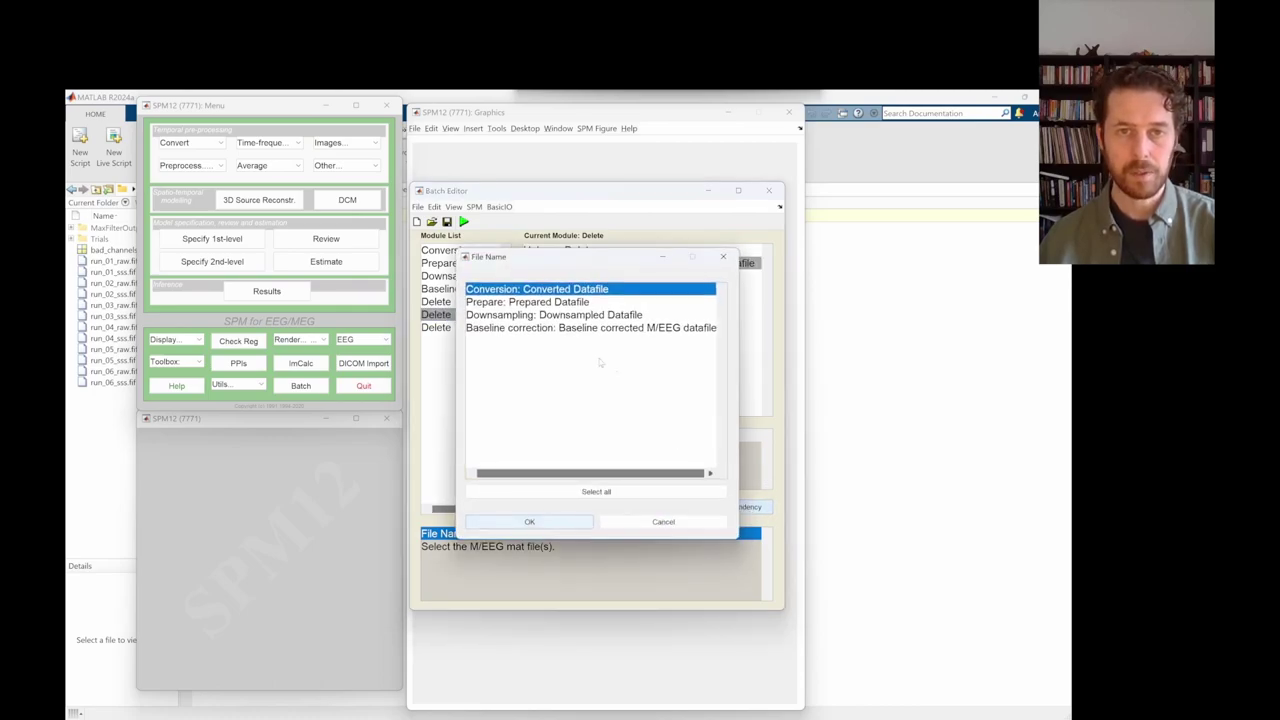
{"action": "left_click", "coordinate": [534, 301]}
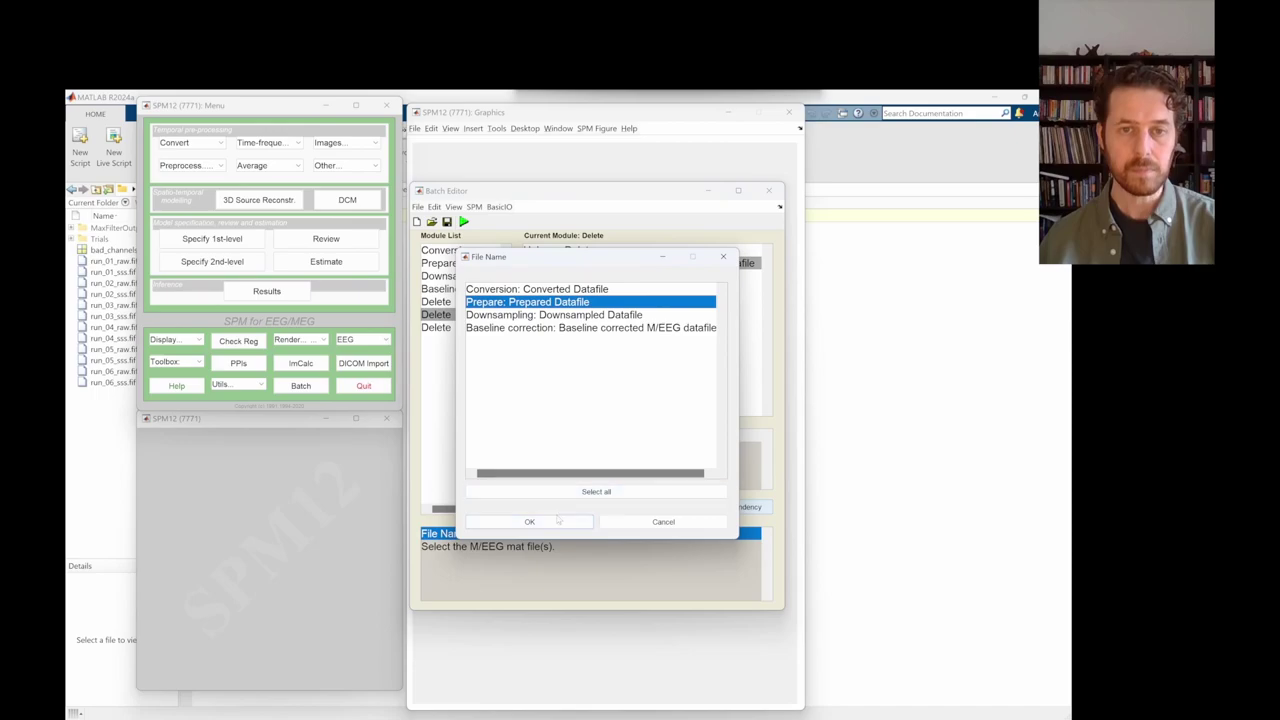
{"action": "left_click", "coordinate": [530, 521]}
{"action": "left_click", "coordinate": [450, 328]}
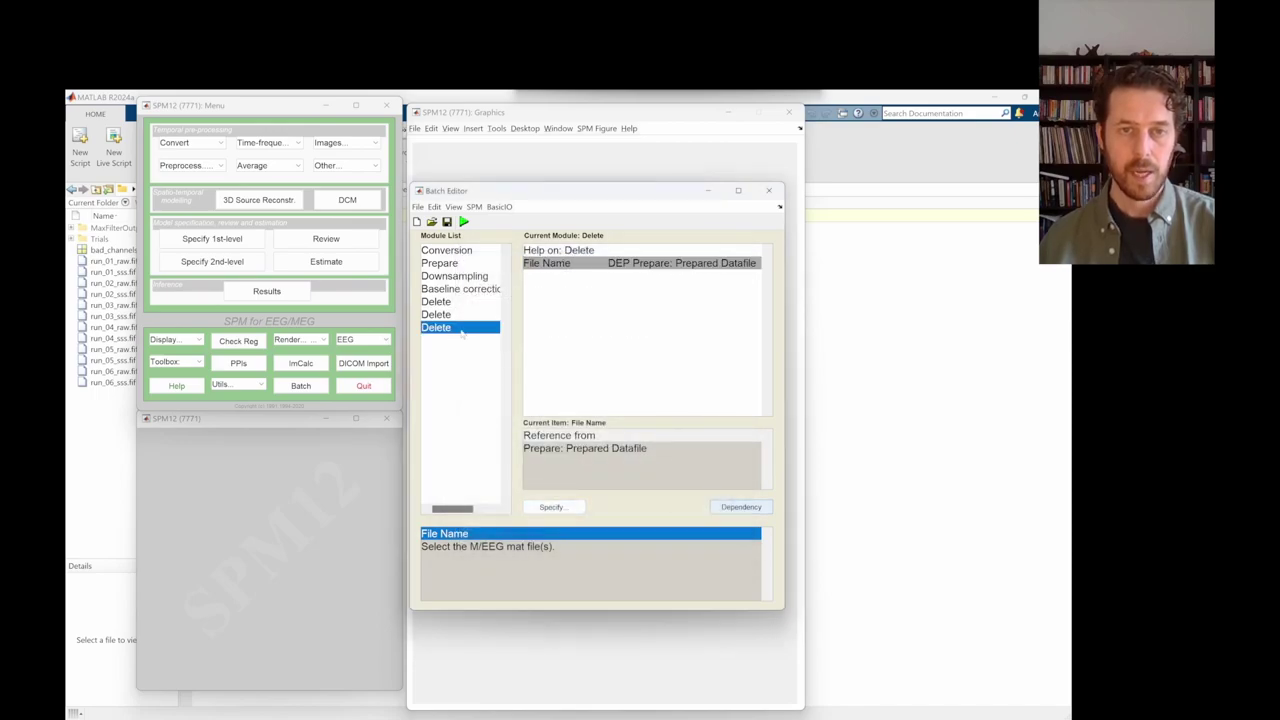
{"action": "left_click", "coordinate": [728, 507]}
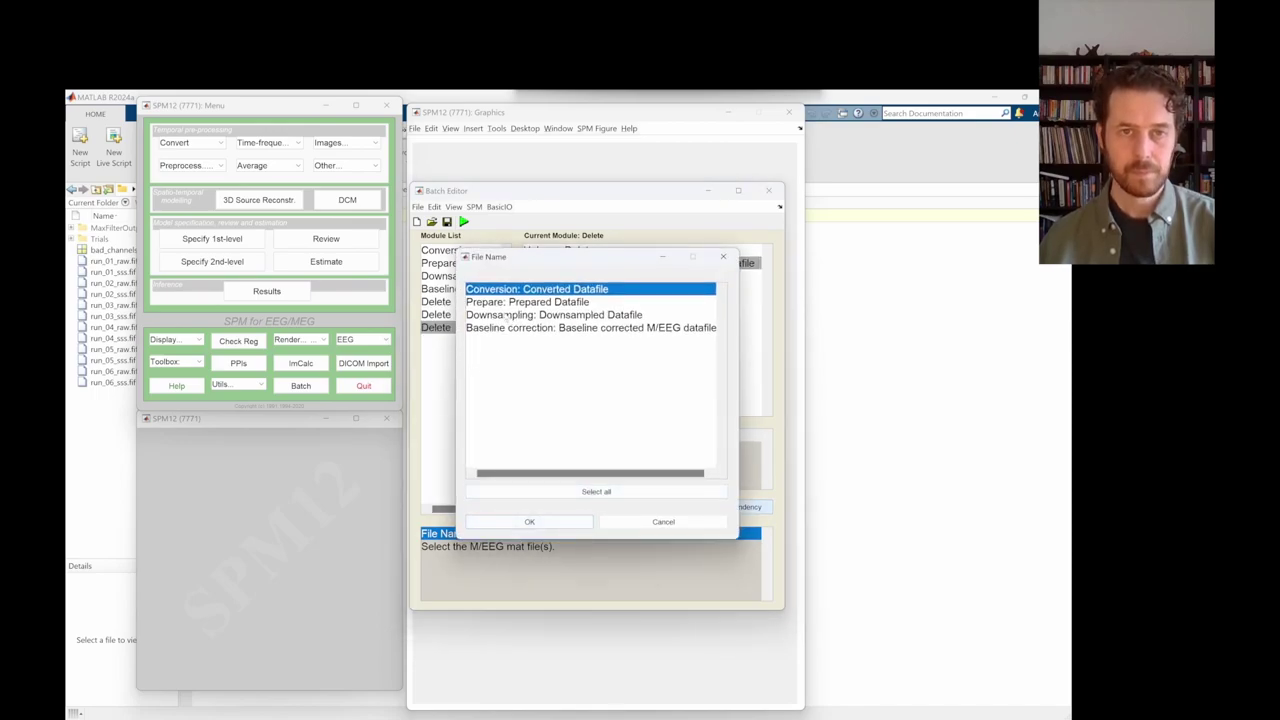
{"action": "left_click", "coordinate": [505, 315]}
{"action": "left_click", "coordinate": [530, 521]}
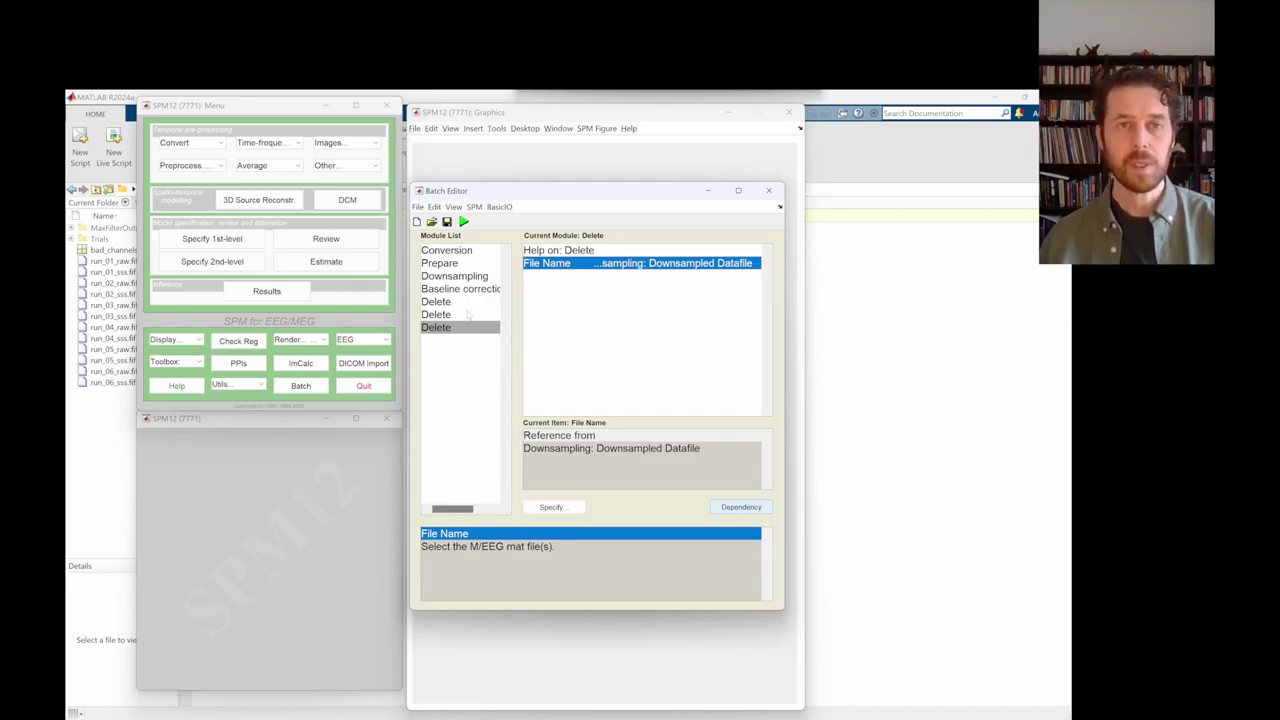
{"action": "left_click", "coordinate": [418, 206]}
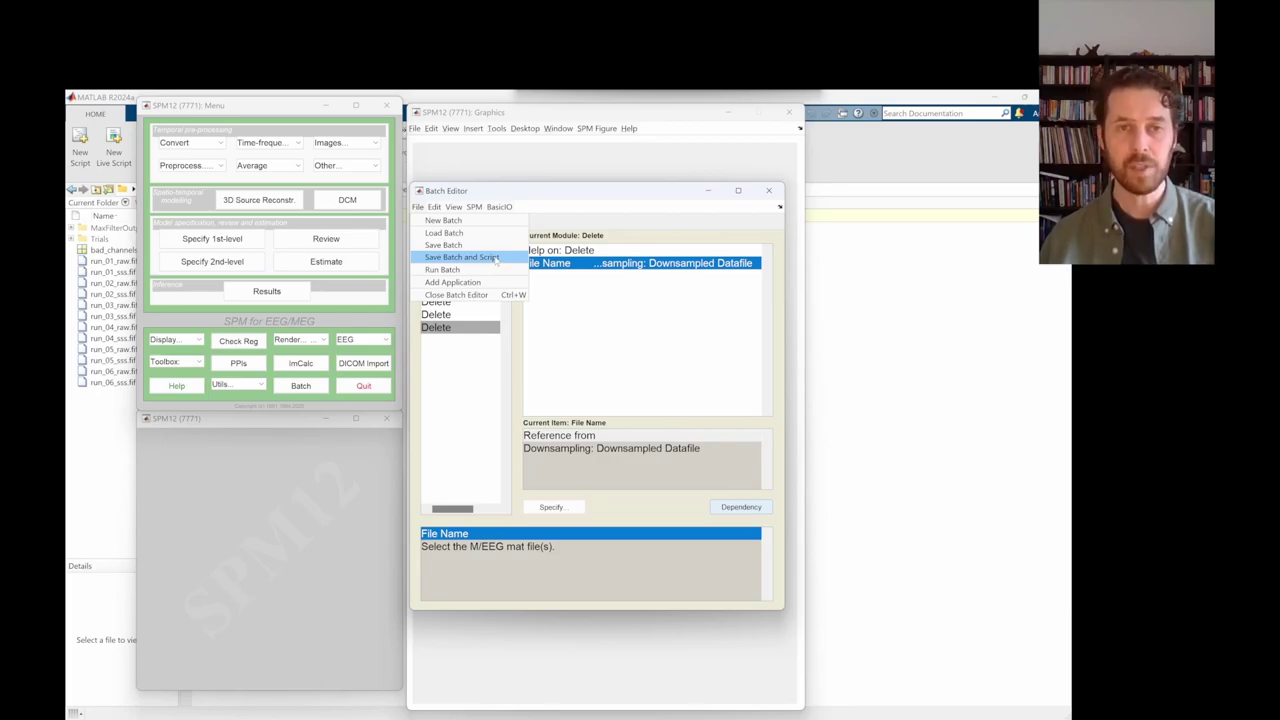
{"action": "left_click", "coordinate": [518, 378]}
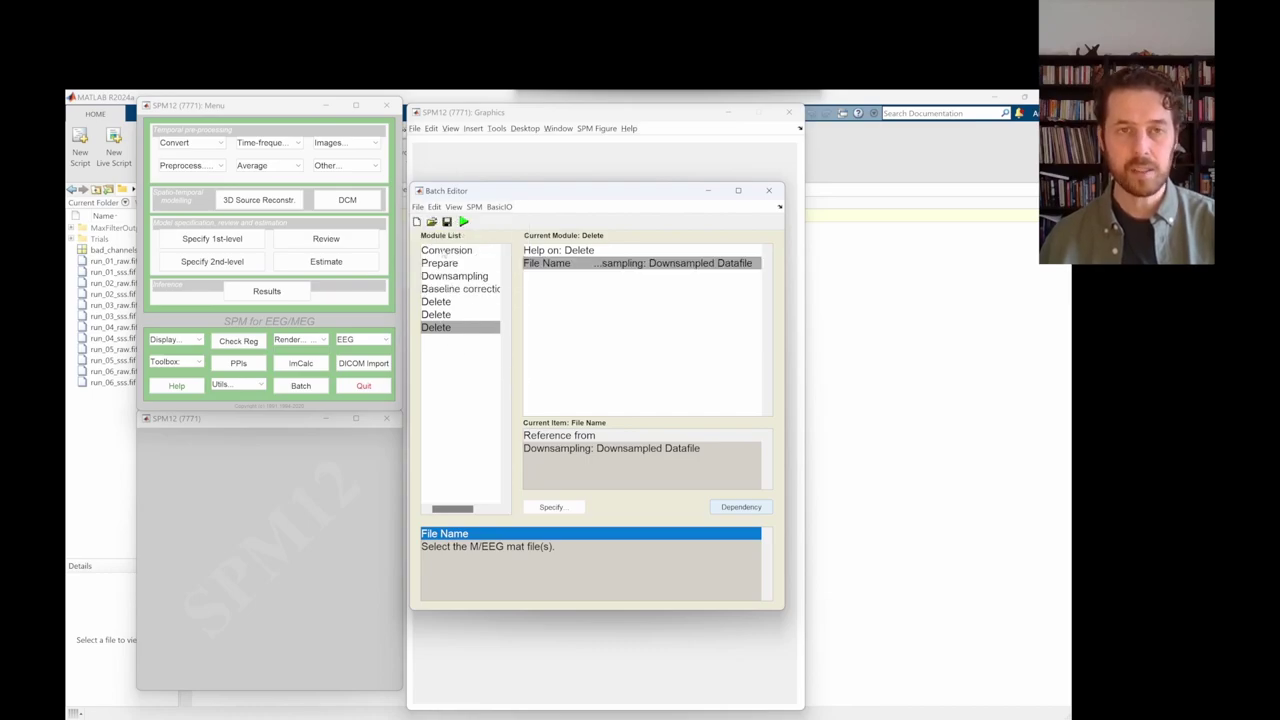
- Clear the File Name and Trial File values in the Conversion module
{"action": "left_click", "coordinate": [443, 251]}
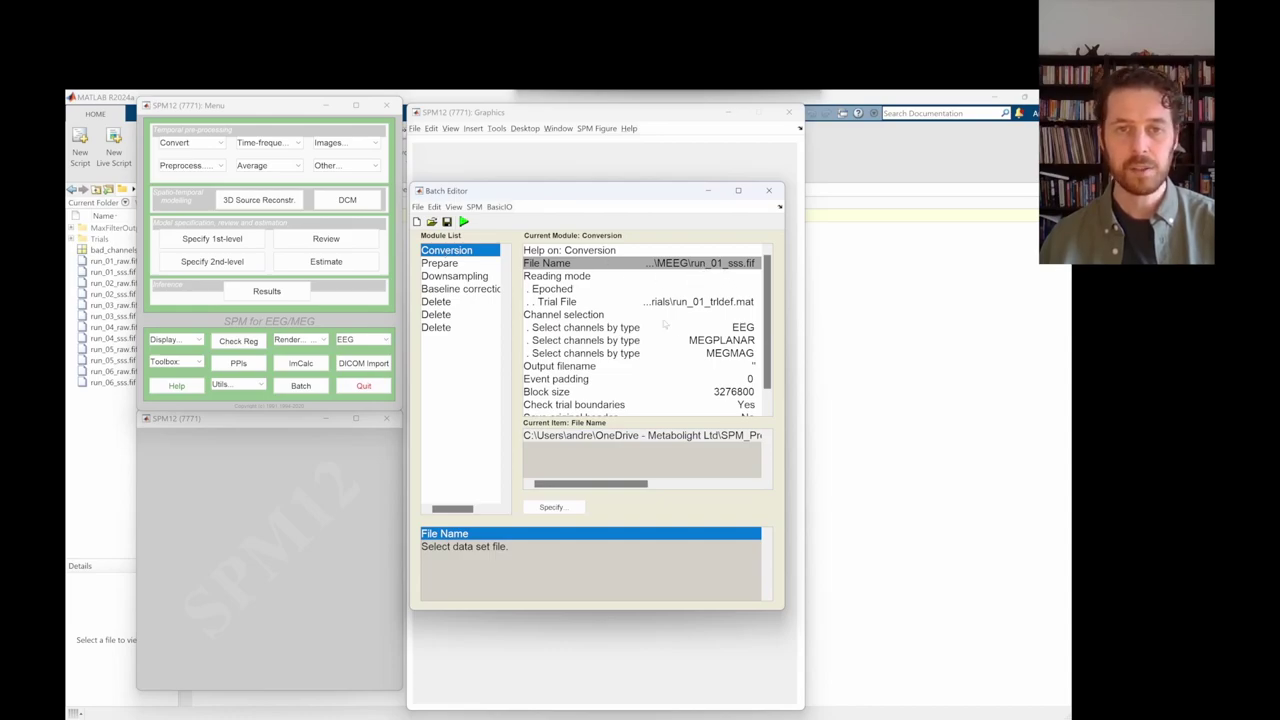
{"action": "right_click", "coordinate": [690, 268]}
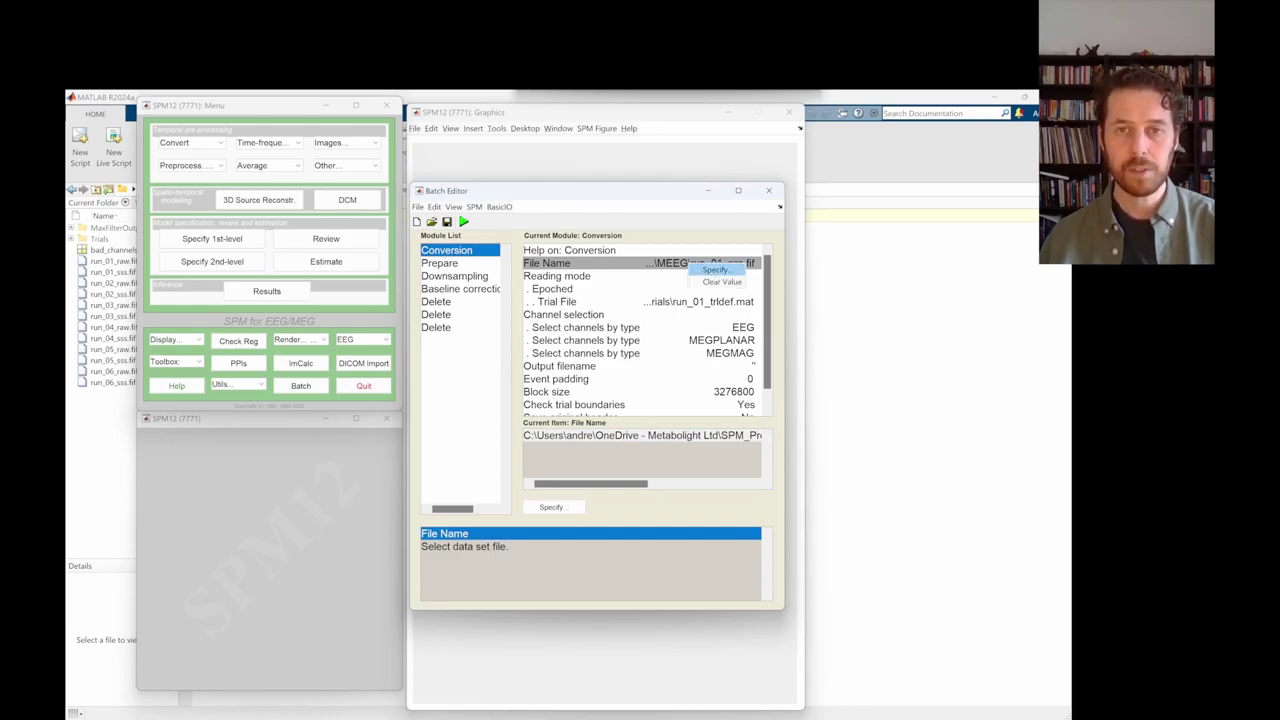
{"action": "left_click", "coordinate": [722, 282]}
{"action": "left_click", "coordinate": [682, 302]}
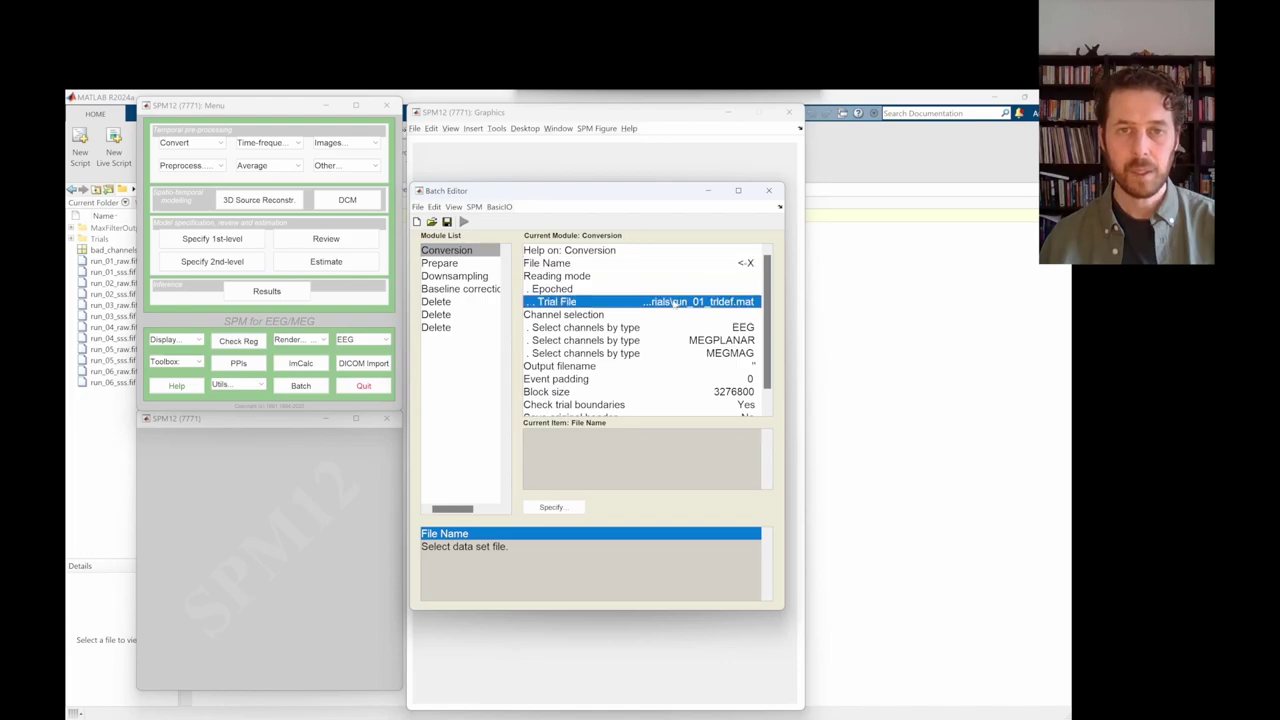
{"action": "right_click", "coordinate": [684, 303]}
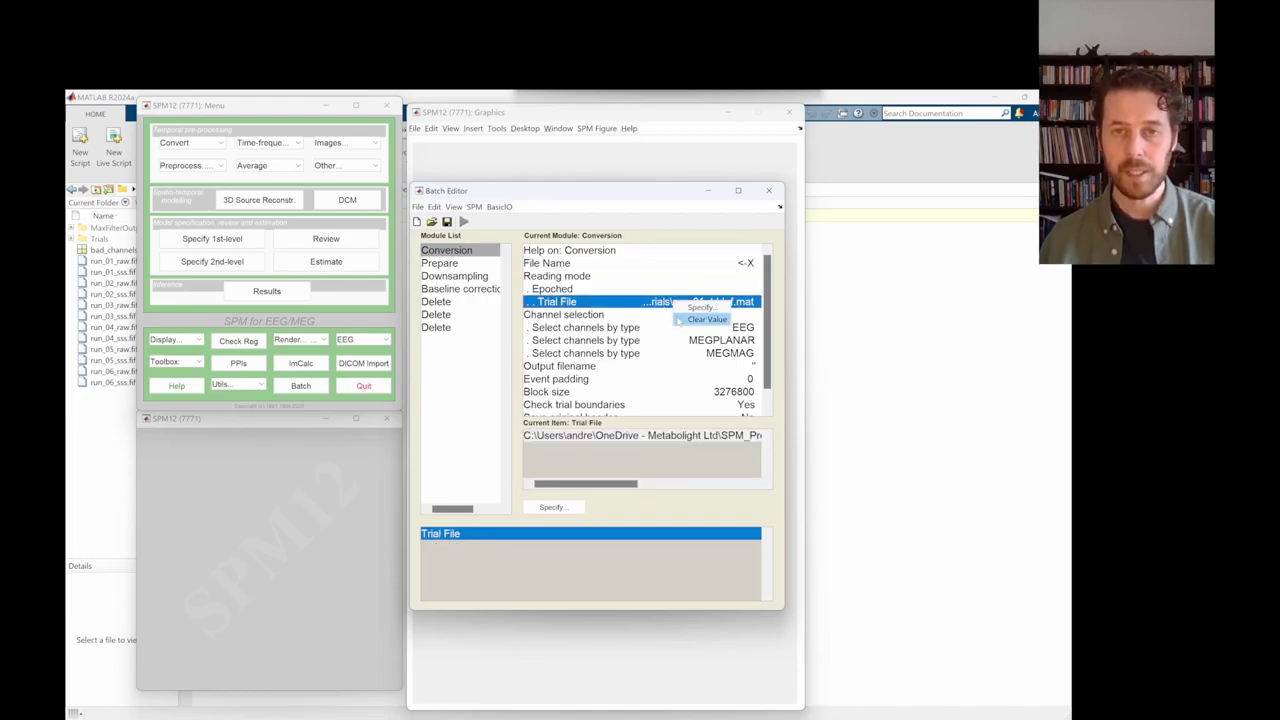
{"action": "left_click", "coordinate": [704, 320]}
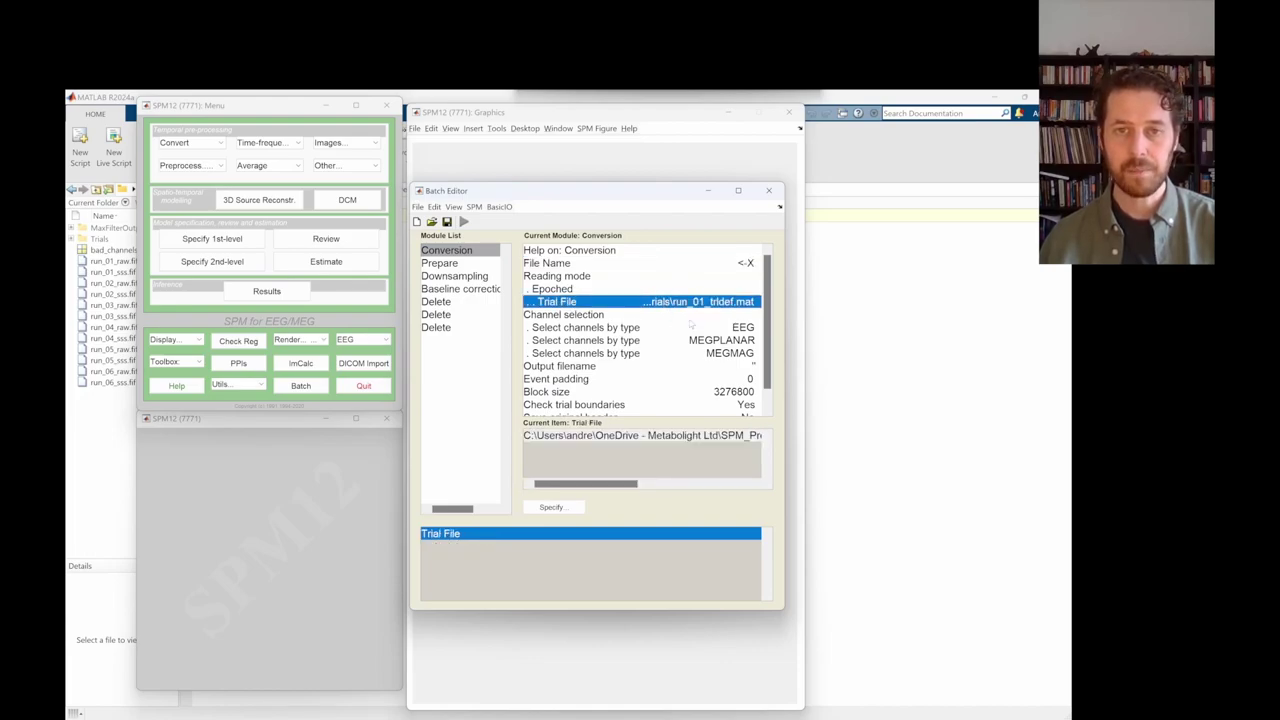
- Clear the bad-channel Channel file value under Set/unset bad channels in the Prepare module
{"action": "left_click", "coordinate": [438, 263]}
{"action": "scroll", "coordinate": [690, 370], "scroll_direction": "down", "scroll_amount": 5}
{"action": "left_click", "coordinate": [697, 397]}
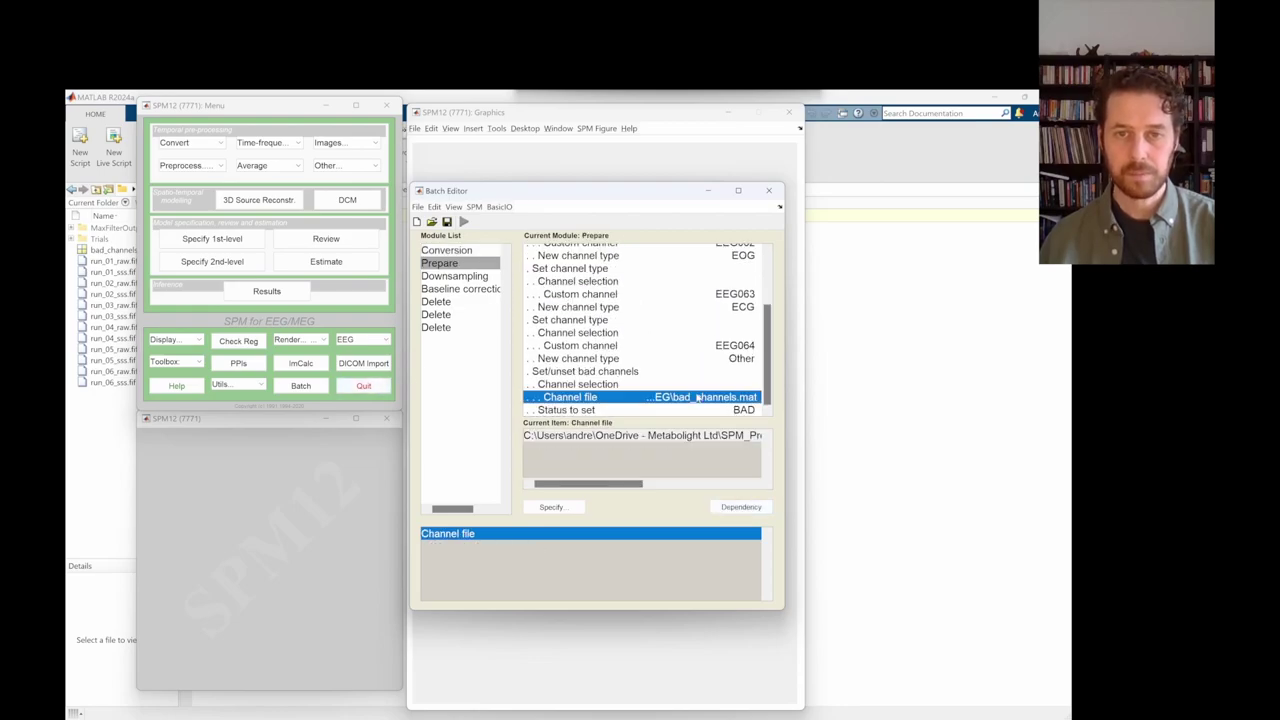
{"action": "right_click", "coordinate": [697, 397]}
{"action": "left_click", "coordinate": [728, 422]}
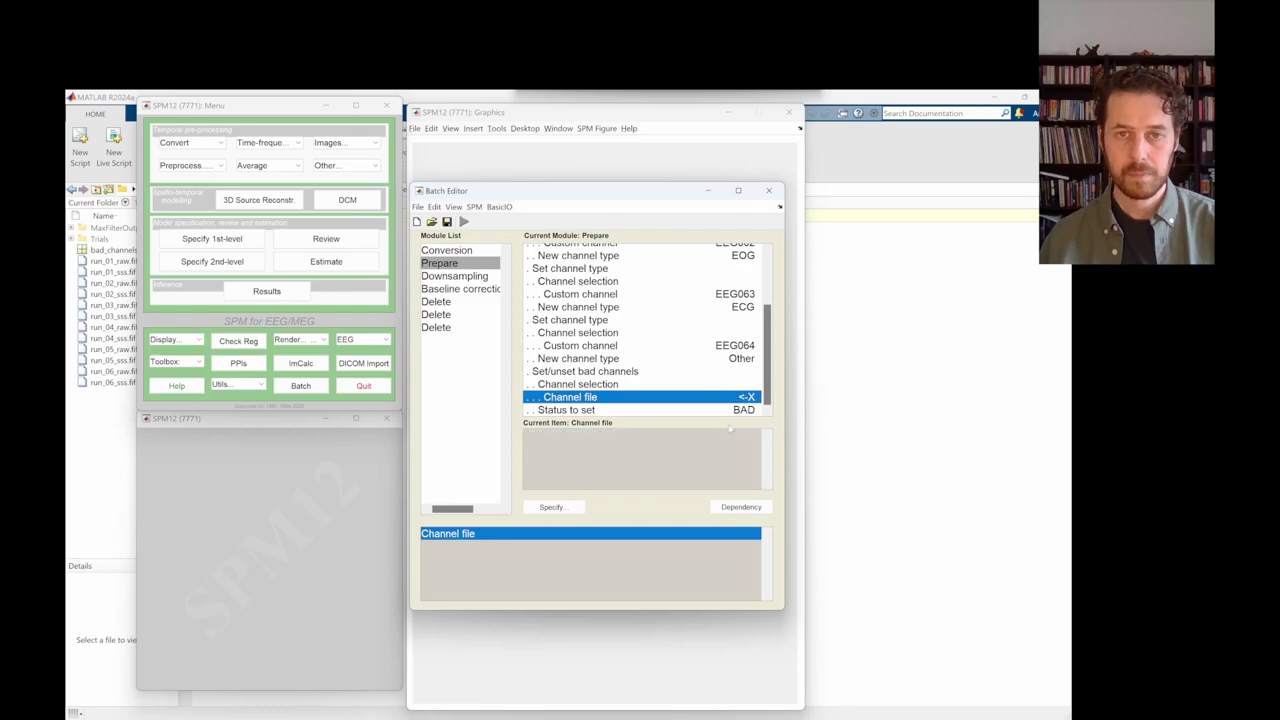
{"action": "scroll", "coordinate": [688, 365], "scroll_direction": "up", "scroll_amount": 5}
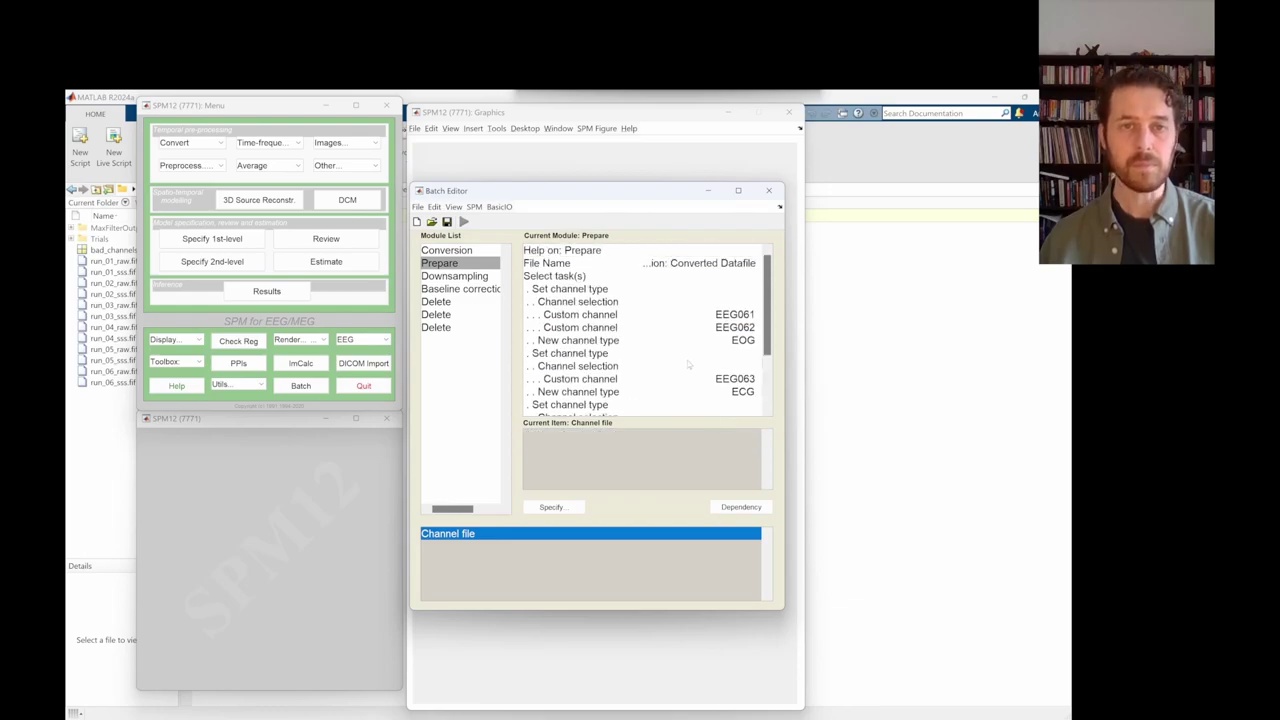
- Save the batch and script as batch_preproc_convert in the SPM_PreprocessingDemo/BatchScripts folder
{"action": "left_click", "coordinate": [418, 206]}
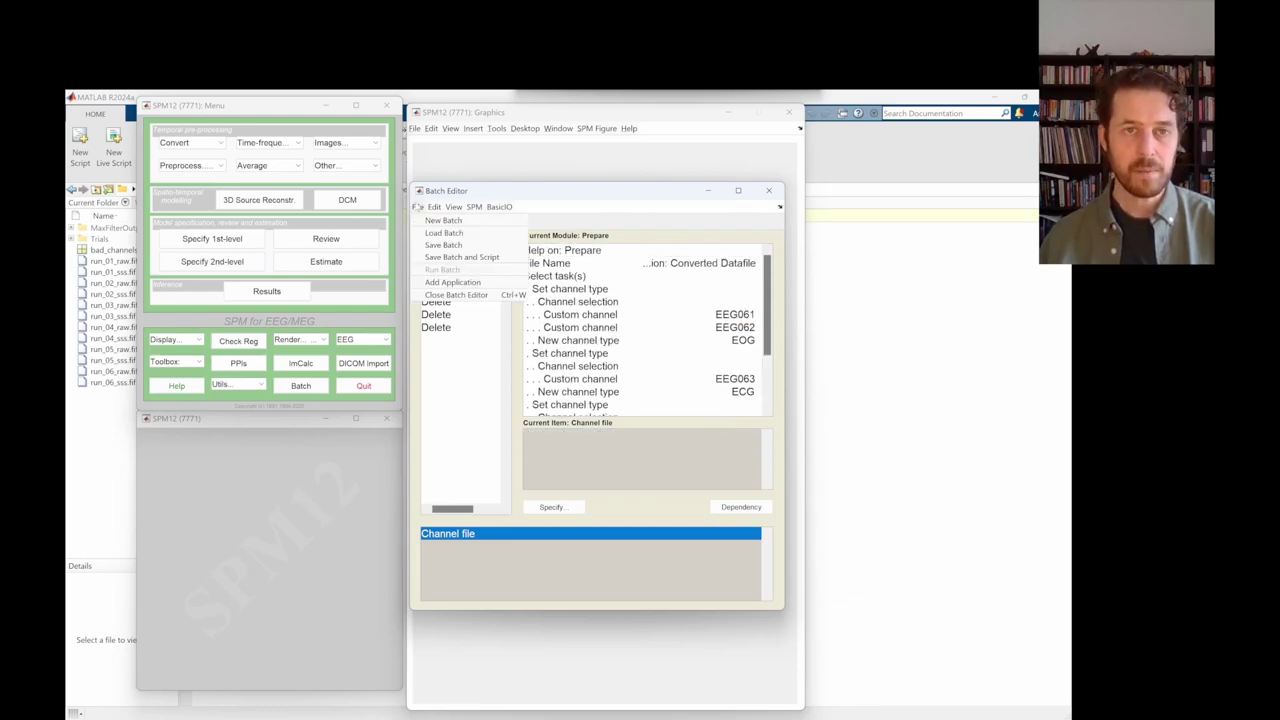
{"action": "left_click", "coordinate": [461, 257]}
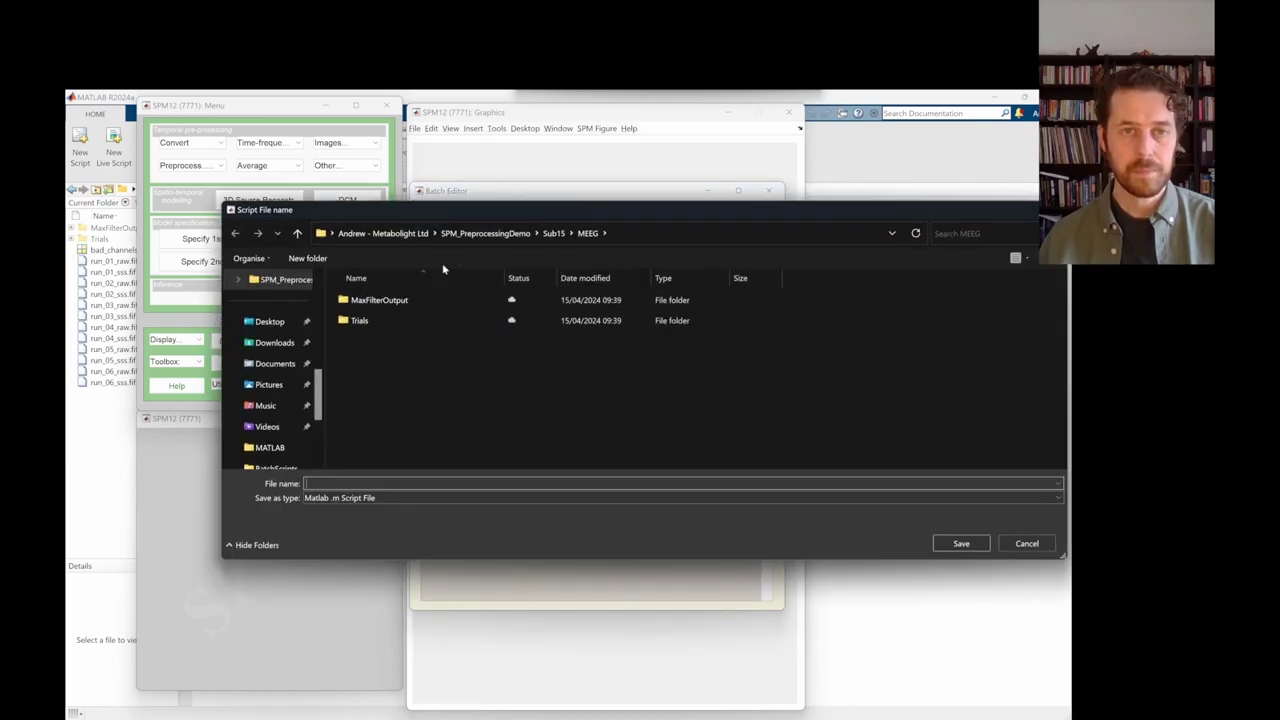
{"action": "left_click", "coordinate": [480, 235]}
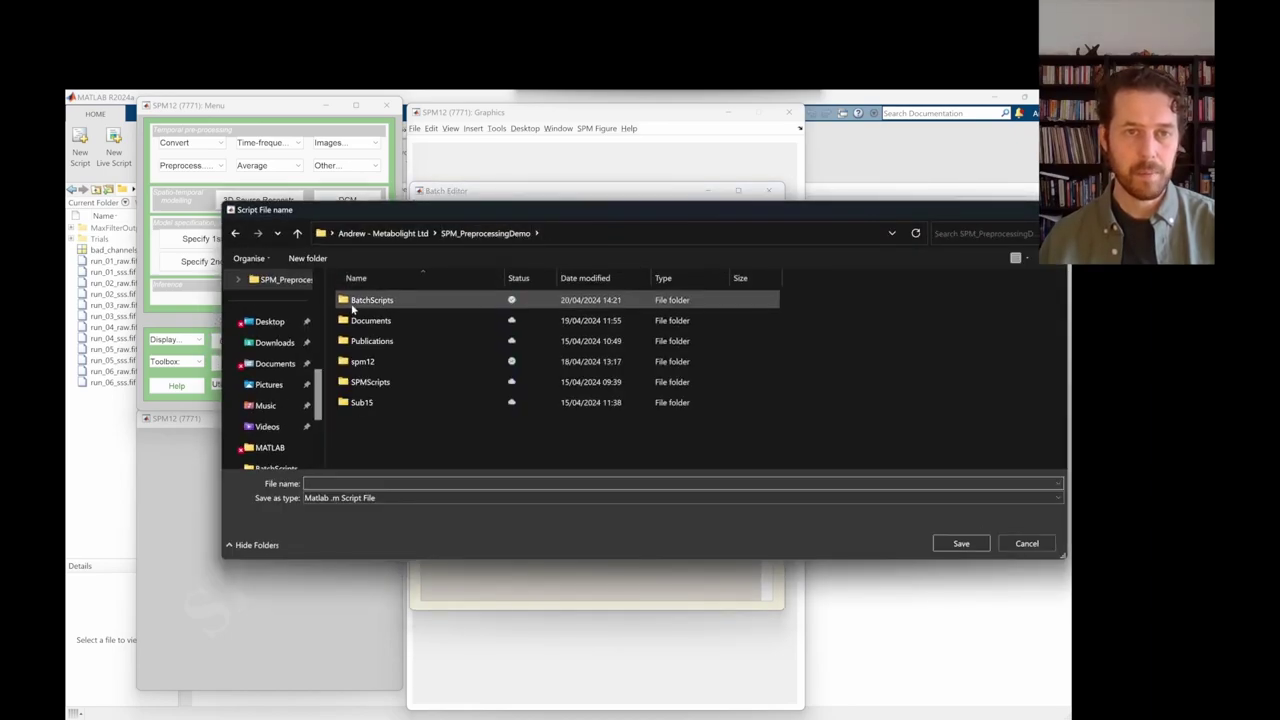
{"action": "double_click", "coordinate": [384, 303]}
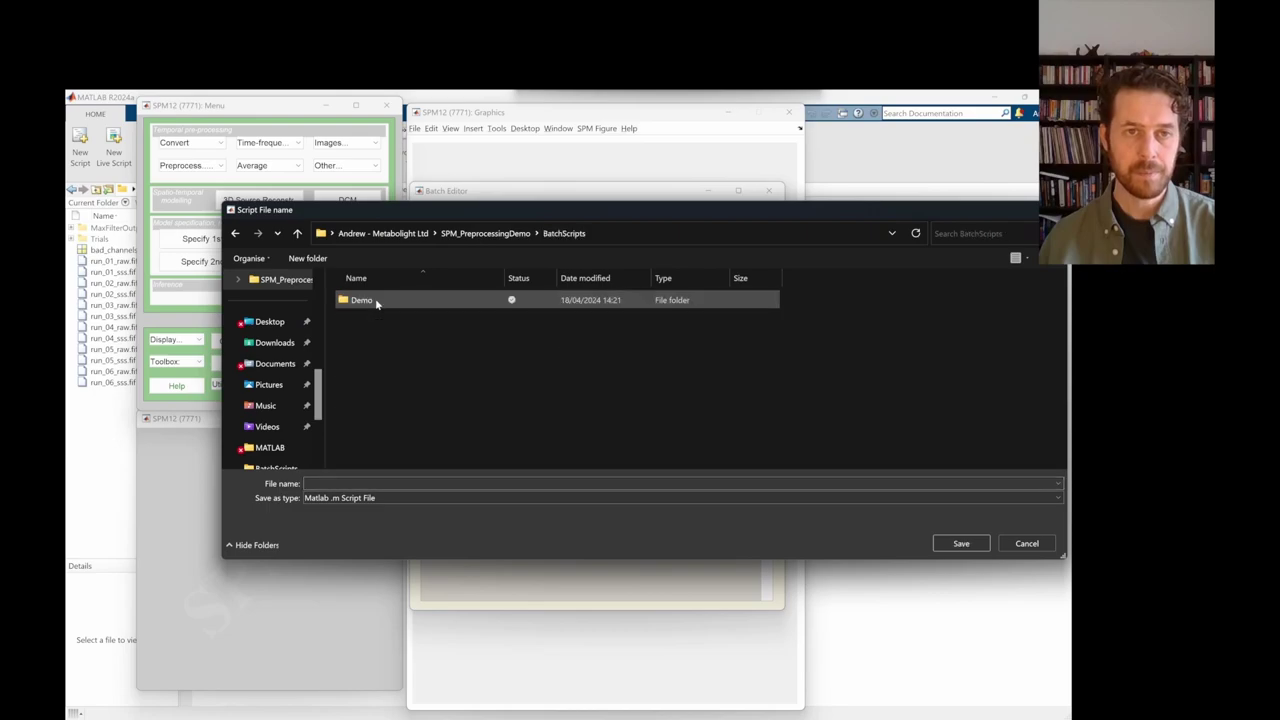
{"action": "left_click", "coordinate": [336, 478]}
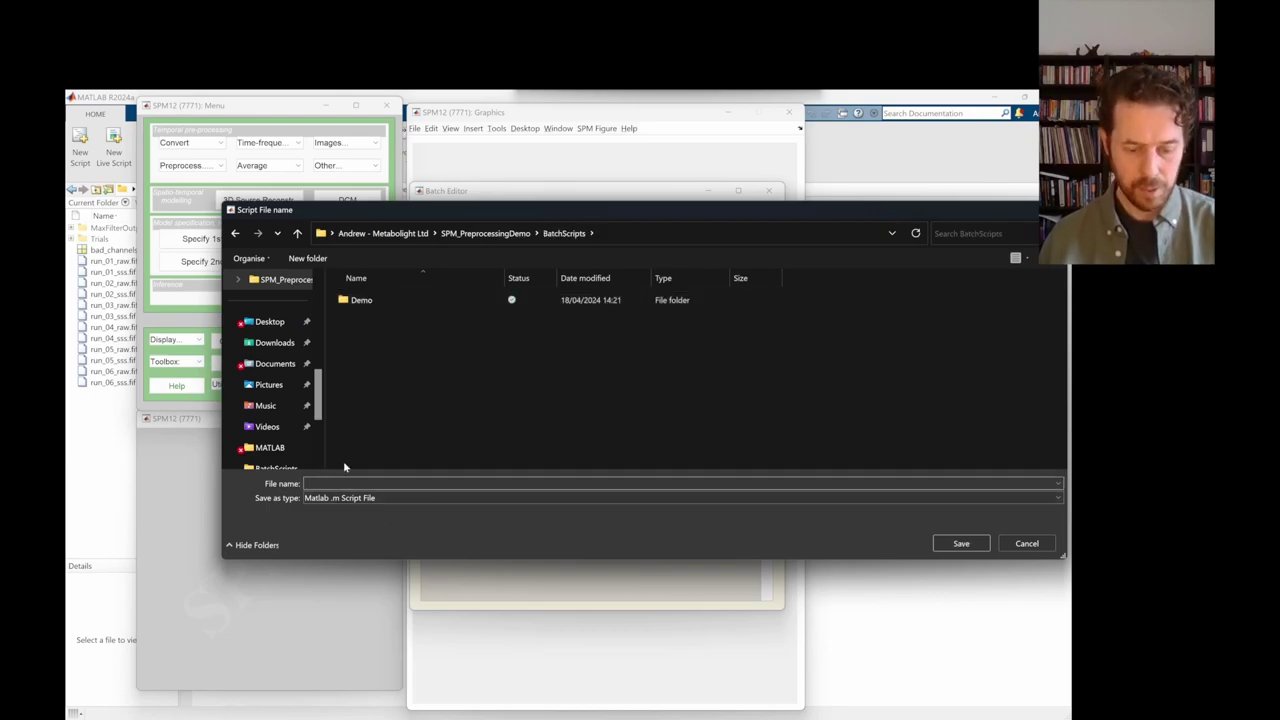
{"action": "type", "text": "ba"}
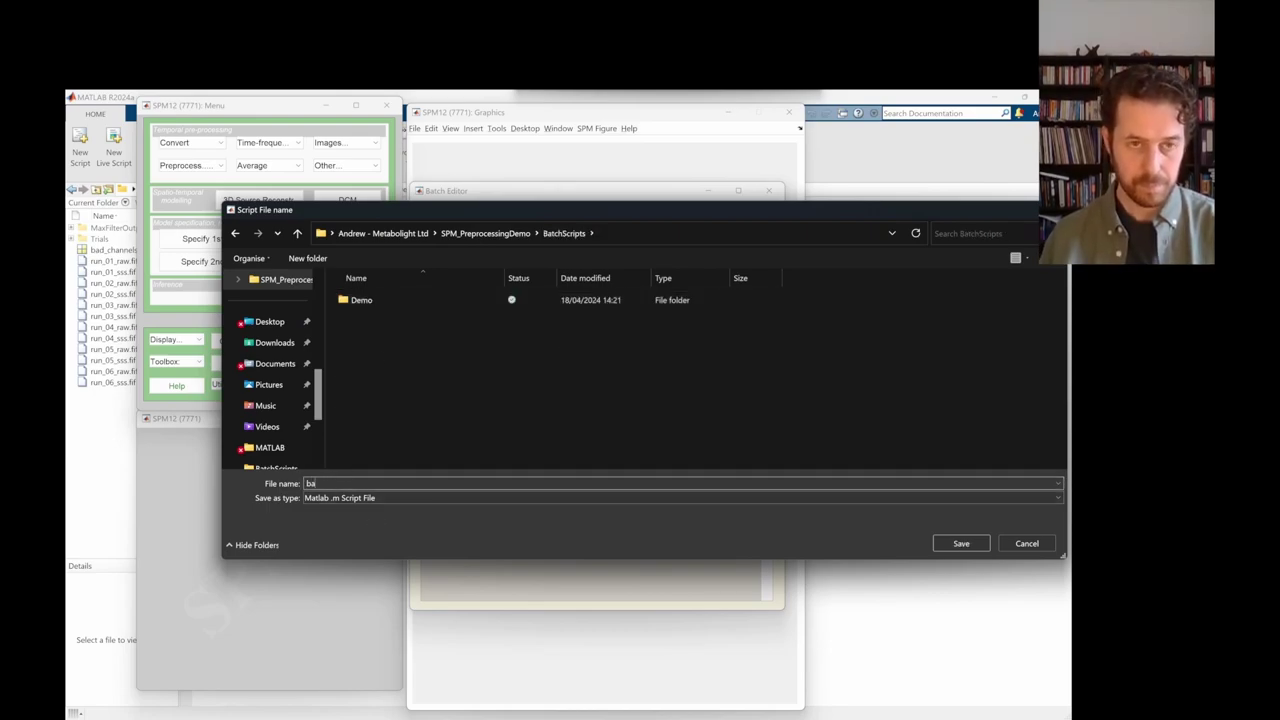
{"action": "type", "text": "tch_preproc"}
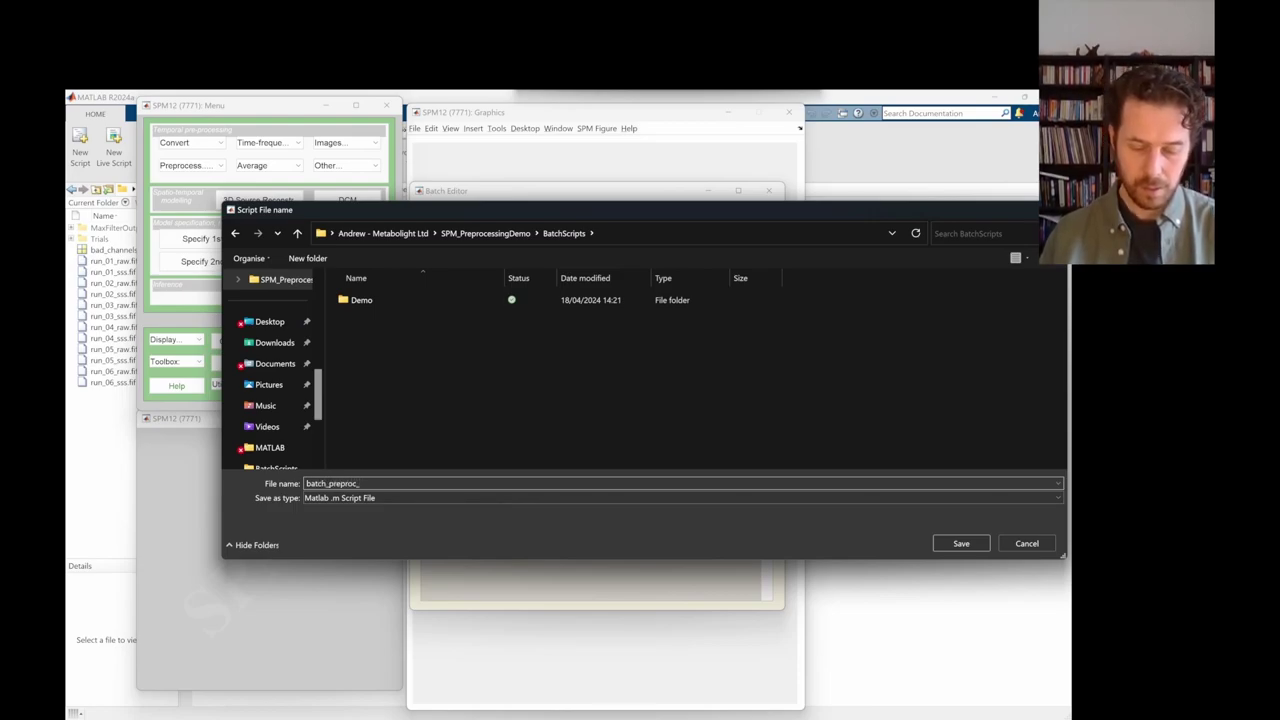
{"action": "type", "text": "_convert"}
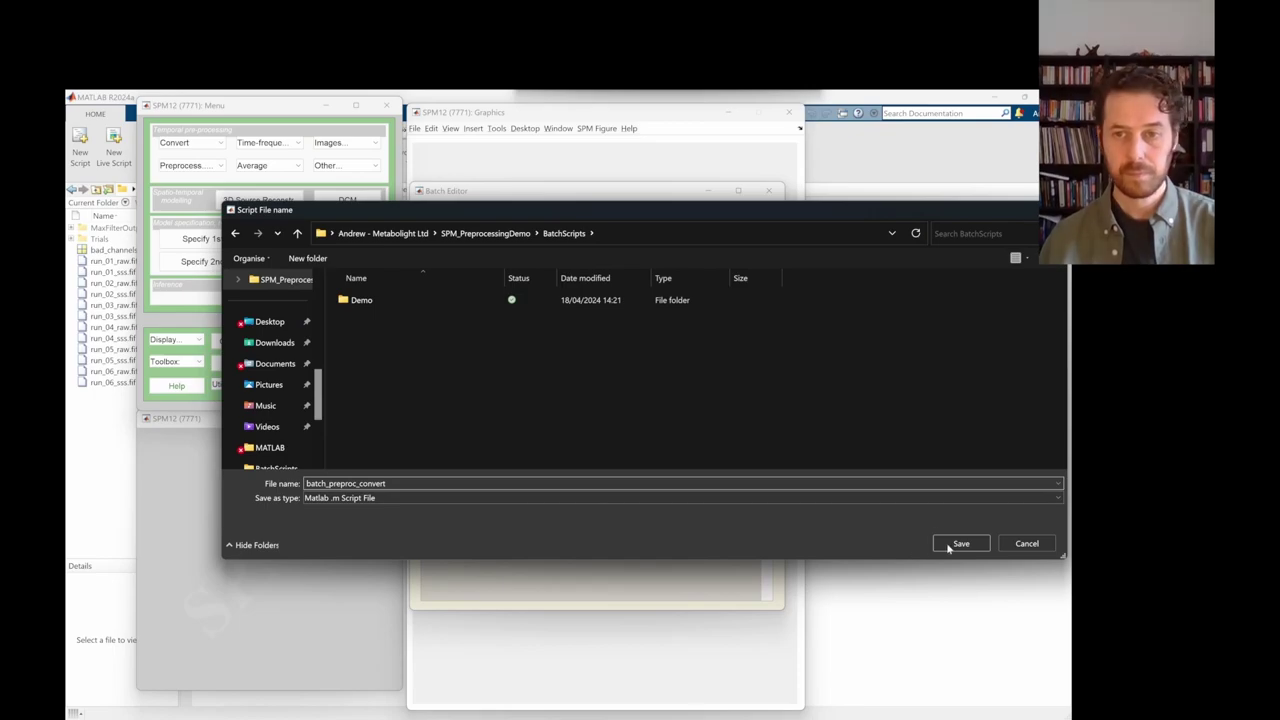
{"action": "left_click", "coordinate": [961, 544]}
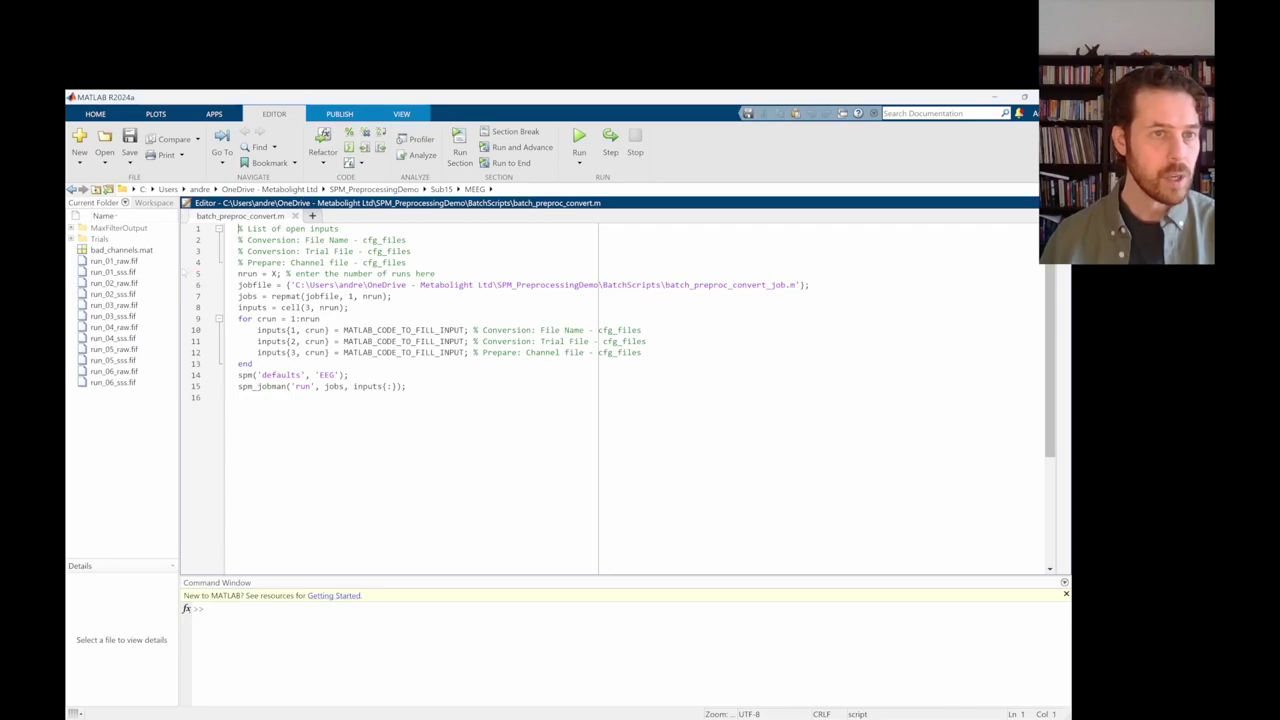
- Change MATLAB's current folder to SPM_PreprocessingDemo/BatchScripts and widen the folder listing to show full file names
{"action": "left_click", "coordinate": [373, 189]}
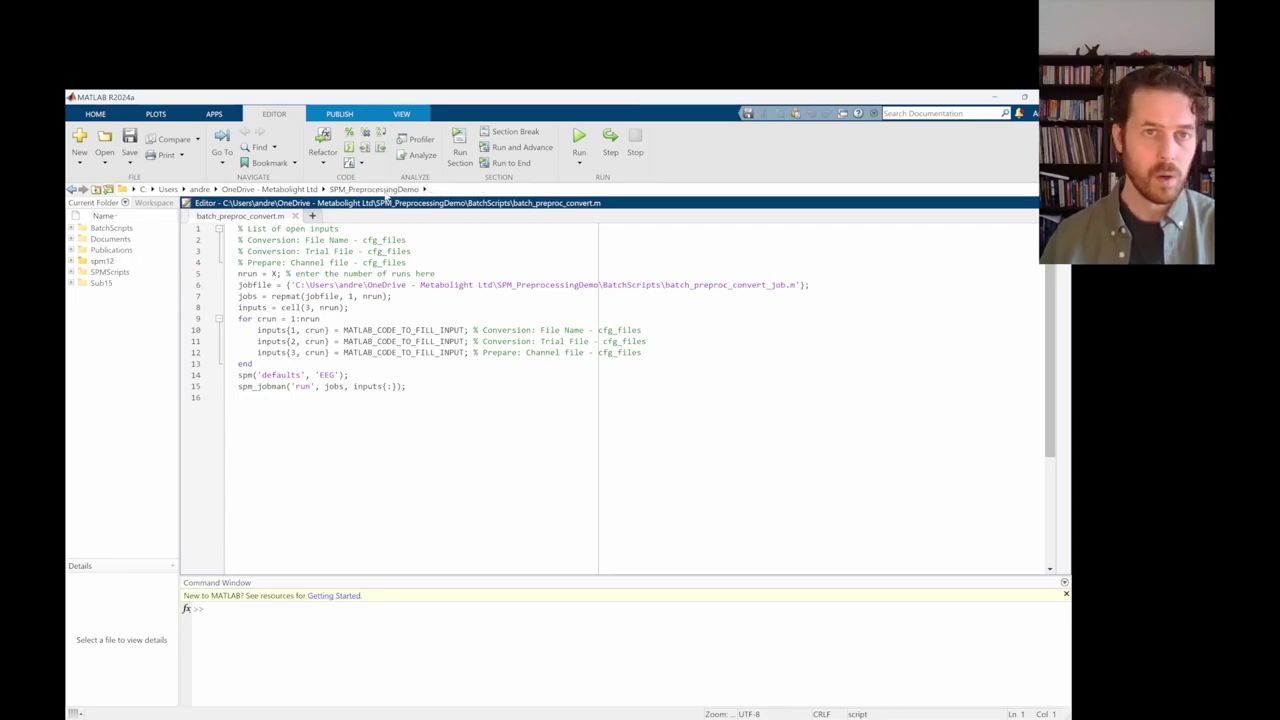
{"action": "left_click", "coordinate": [124, 229]}
{"action": "double_click", "coordinate": [124, 229]}
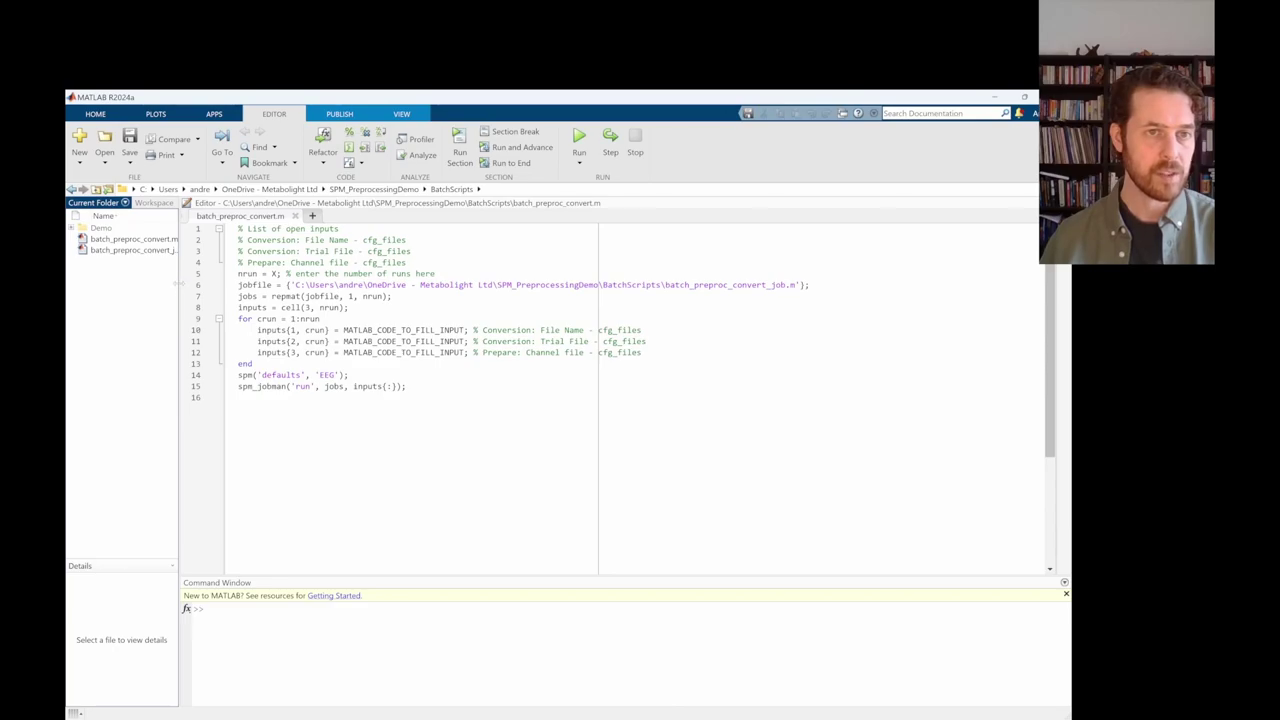
{"action": "left_click_drag", "start_coordinate": [176, 285], "coordinate": [255, 285]}
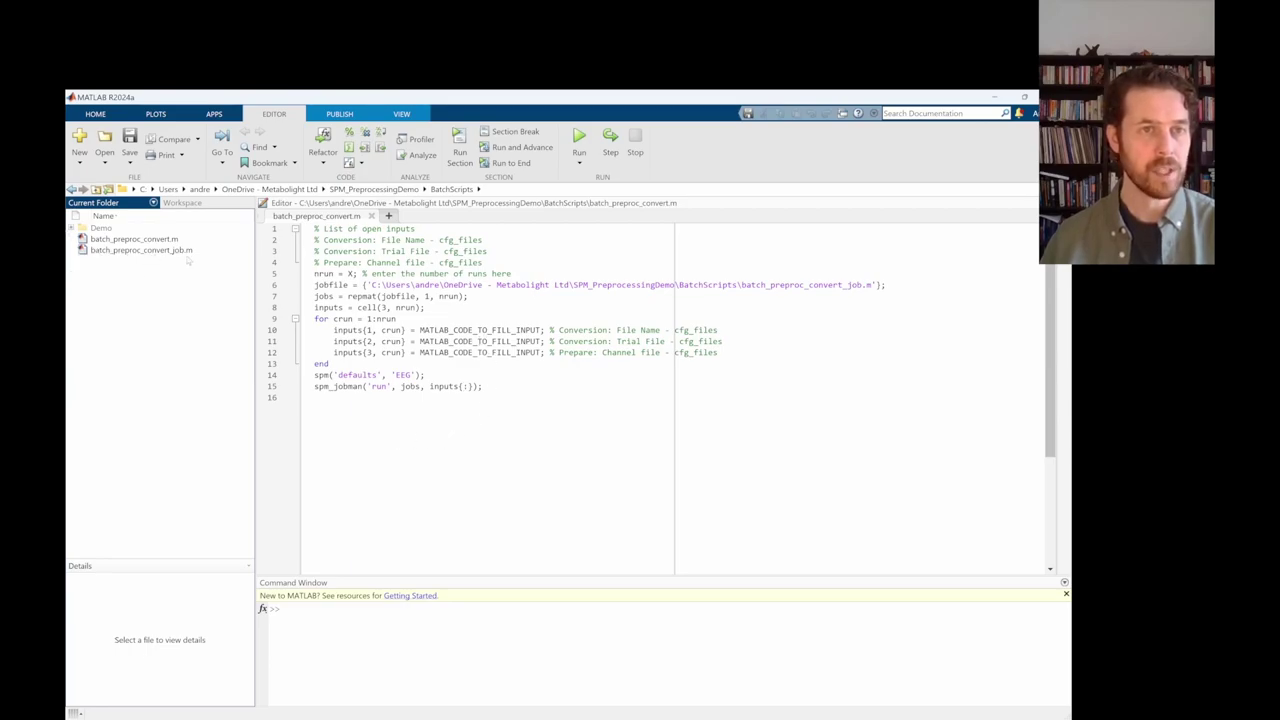
- Open batch_preproc_convert_job.m, review its module settings and undefined inputs, and return to the batch_preproc_convert.m script
{"action": "double_click", "coordinate": [120, 250]}
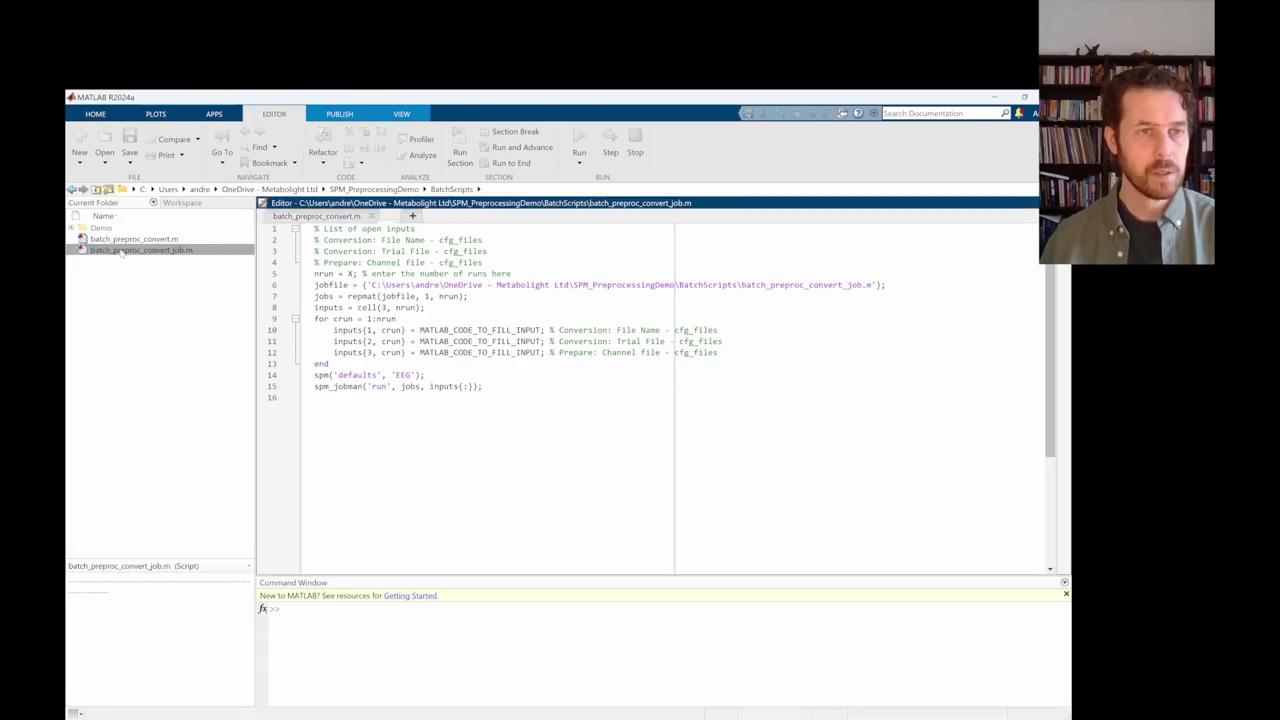
{"action": "scroll", "coordinate": [512, 335], "scroll_direction": "down", "scroll_amount": 2}
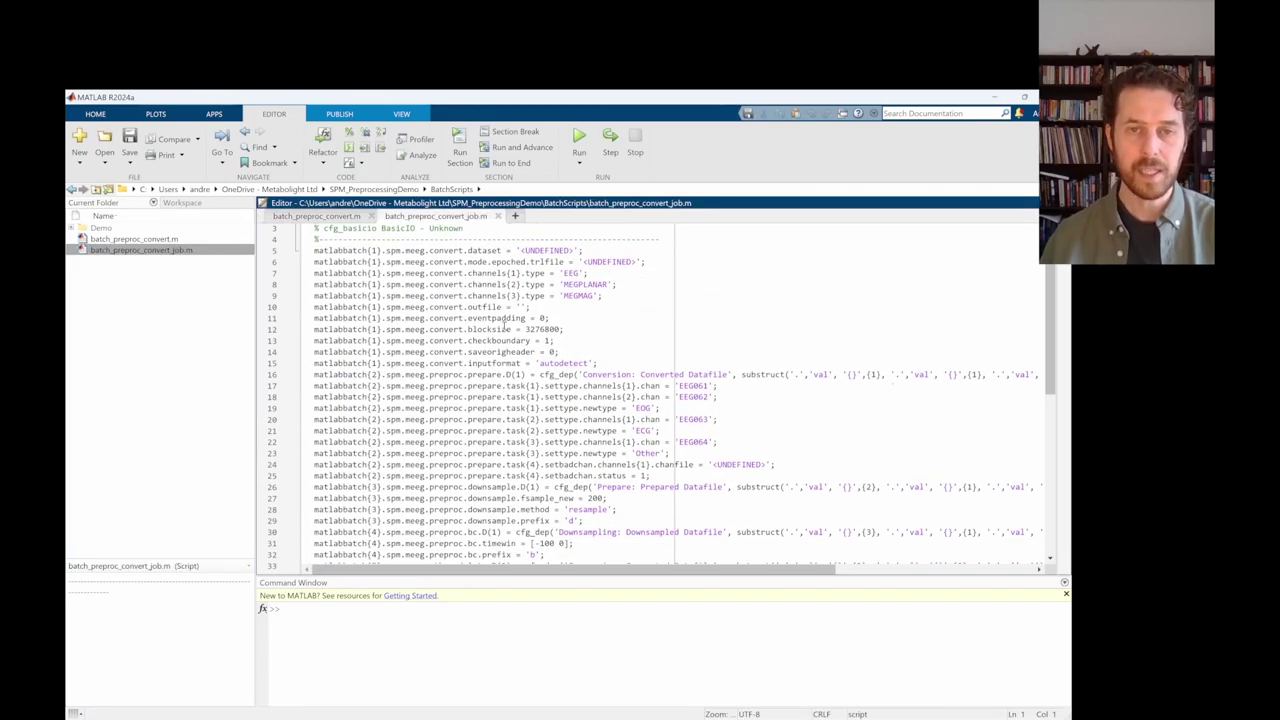
{"action": "scroll", "coordinate": [517, 338], "scroll_direction": "down", "scroll_amount": 3}
{"action": "scroll", "coordinate": [510, 350], "scroll_direction": "up", "scroll_amount": 6}
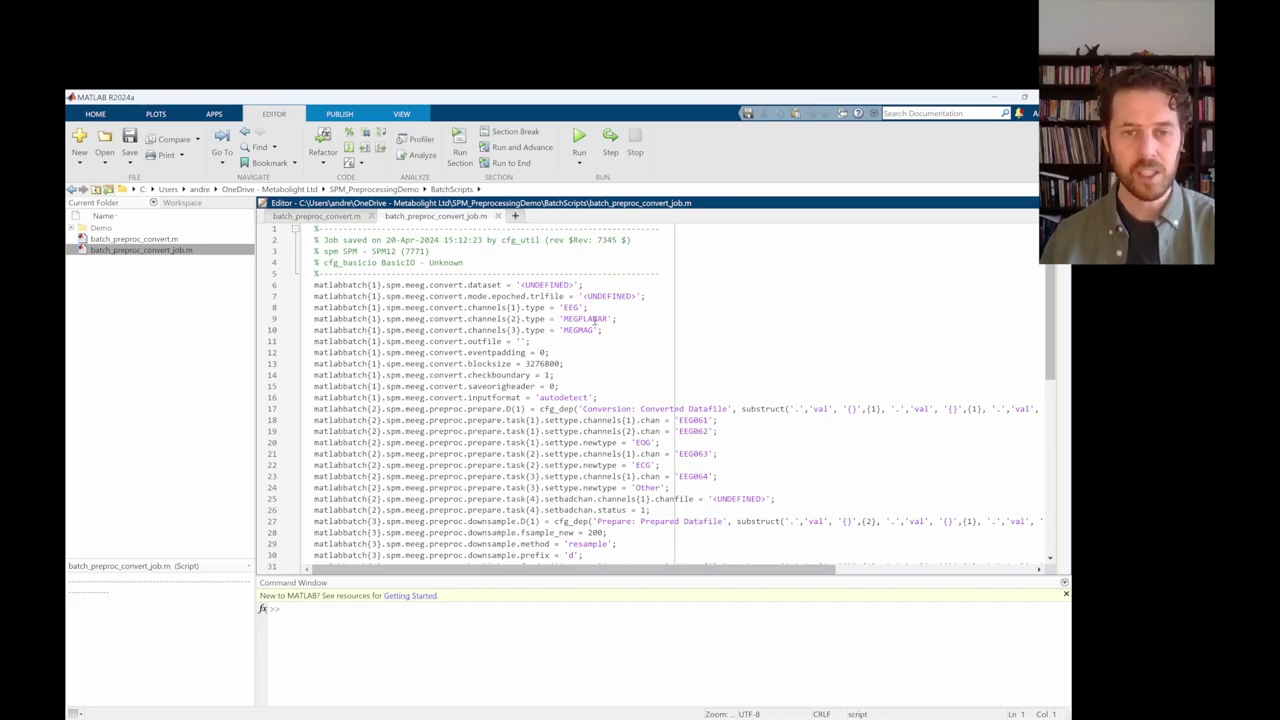
{"action": "scroll", "coordinate": [596, 320], "scroll_direction": "down", "scroll_amount": 2}
{"action": "scroll", "coordinate": [644, 340], "scroll_direction": "up", "scroll_amount": 2}
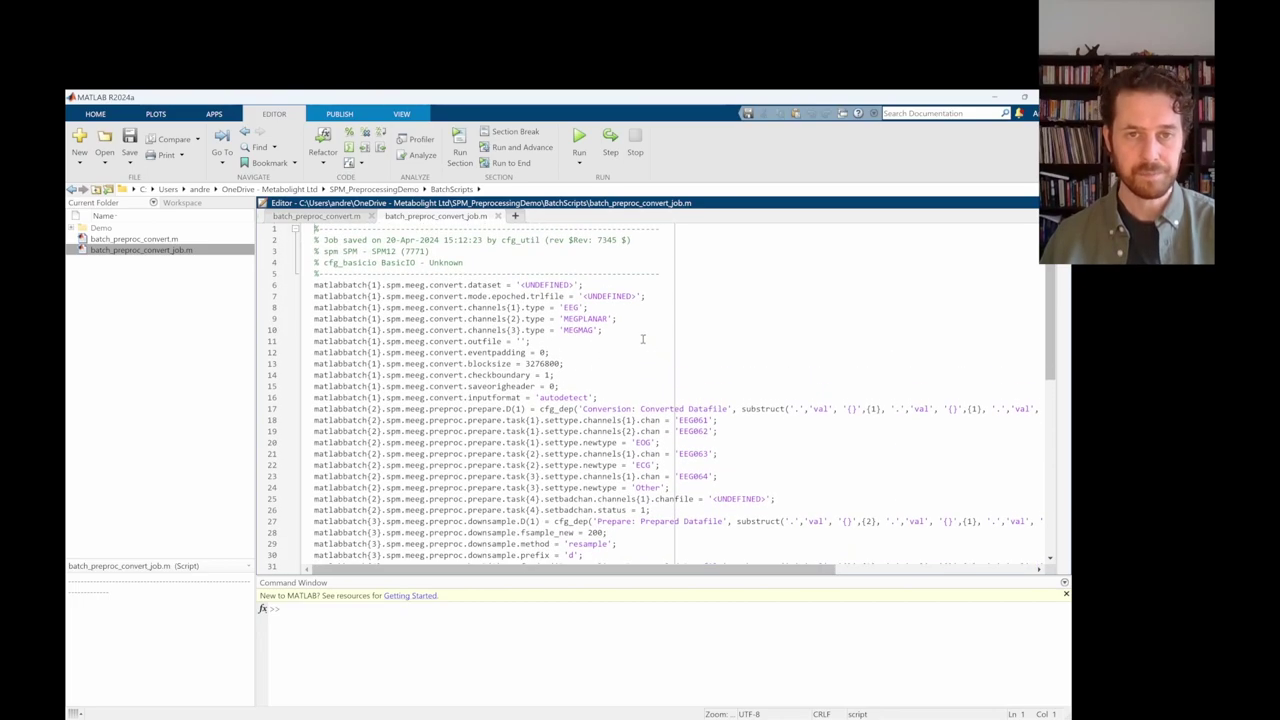
{"action": "left_click", "coordinate": [310, 217]}
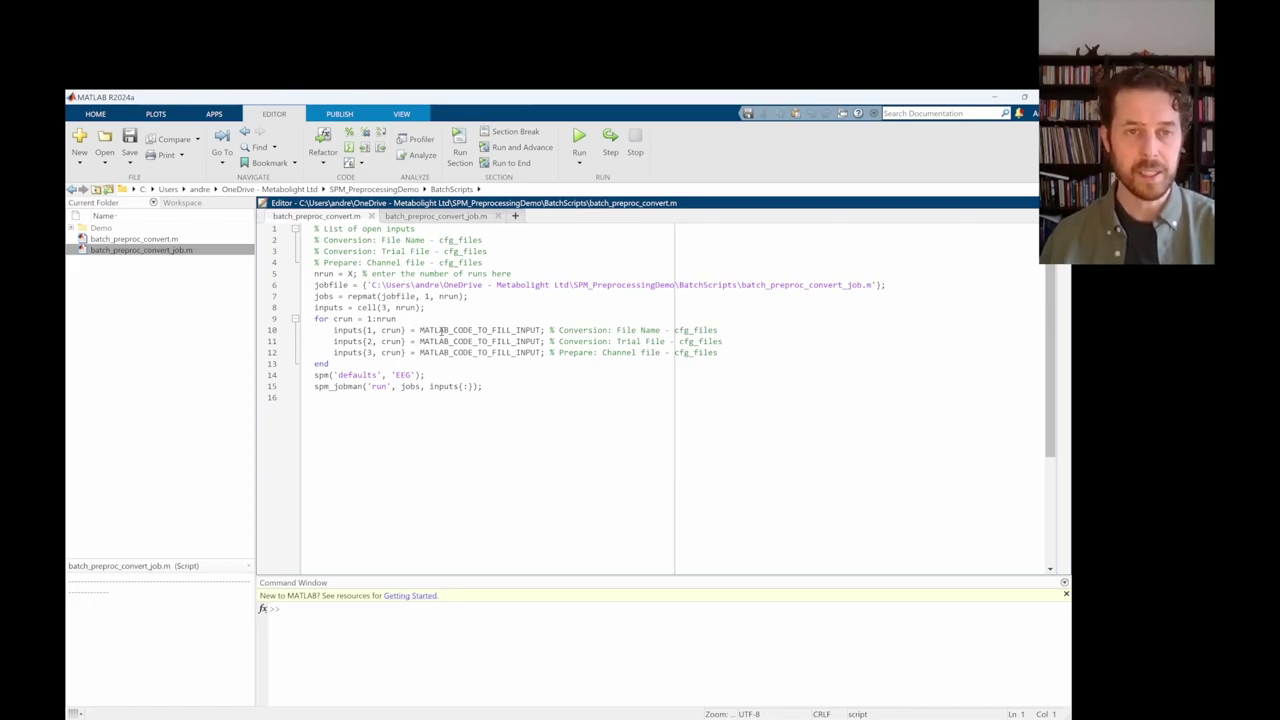
- Set the number of runs, nrun, to 6 in batch_preproc_convert.m and save the script
{"action": "double_click", "coordinate": [352, 273]}
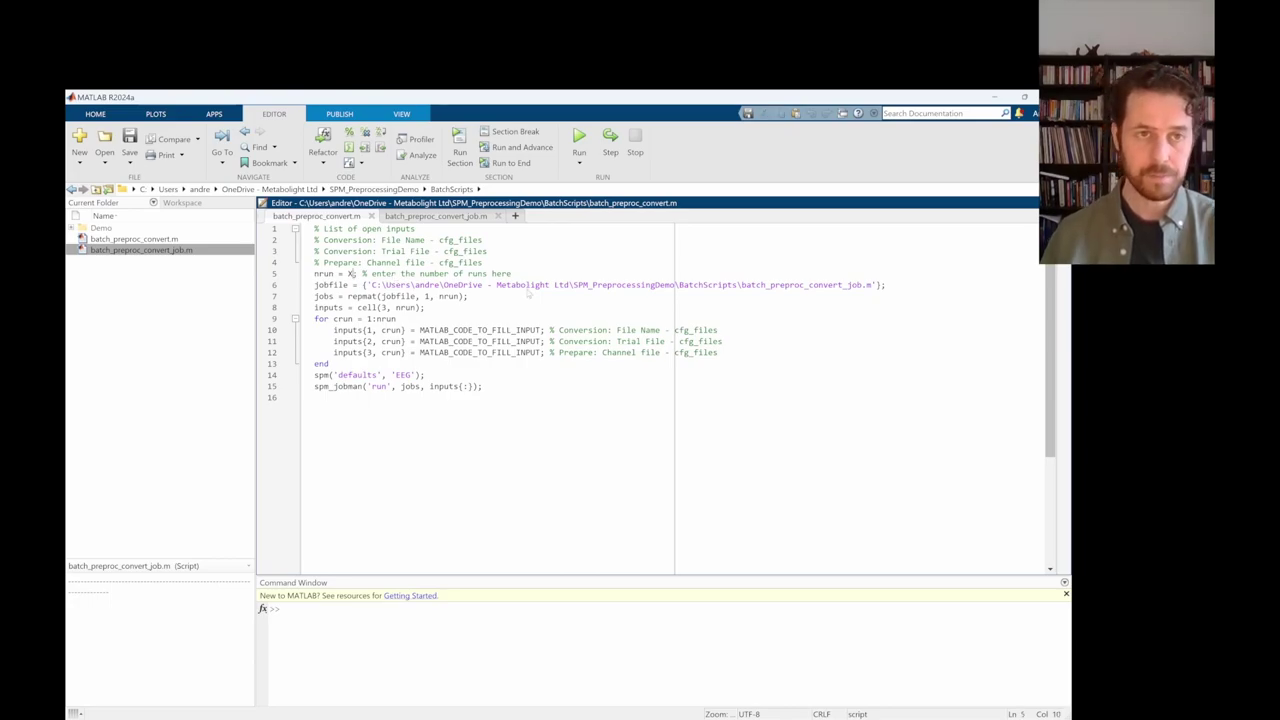
{"action": "key", "text": "BackSpace"}
{"action": "type", "text": "6"}
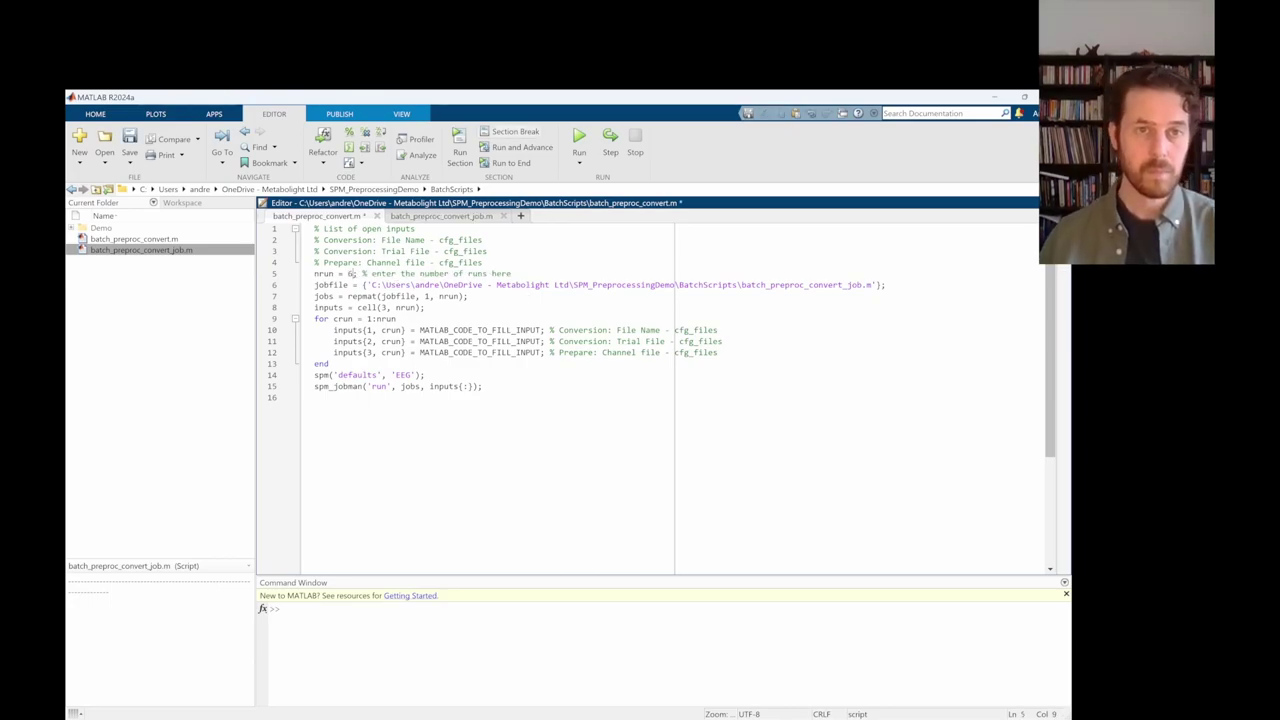
{"action": "key", "text": "ctrl+s"}
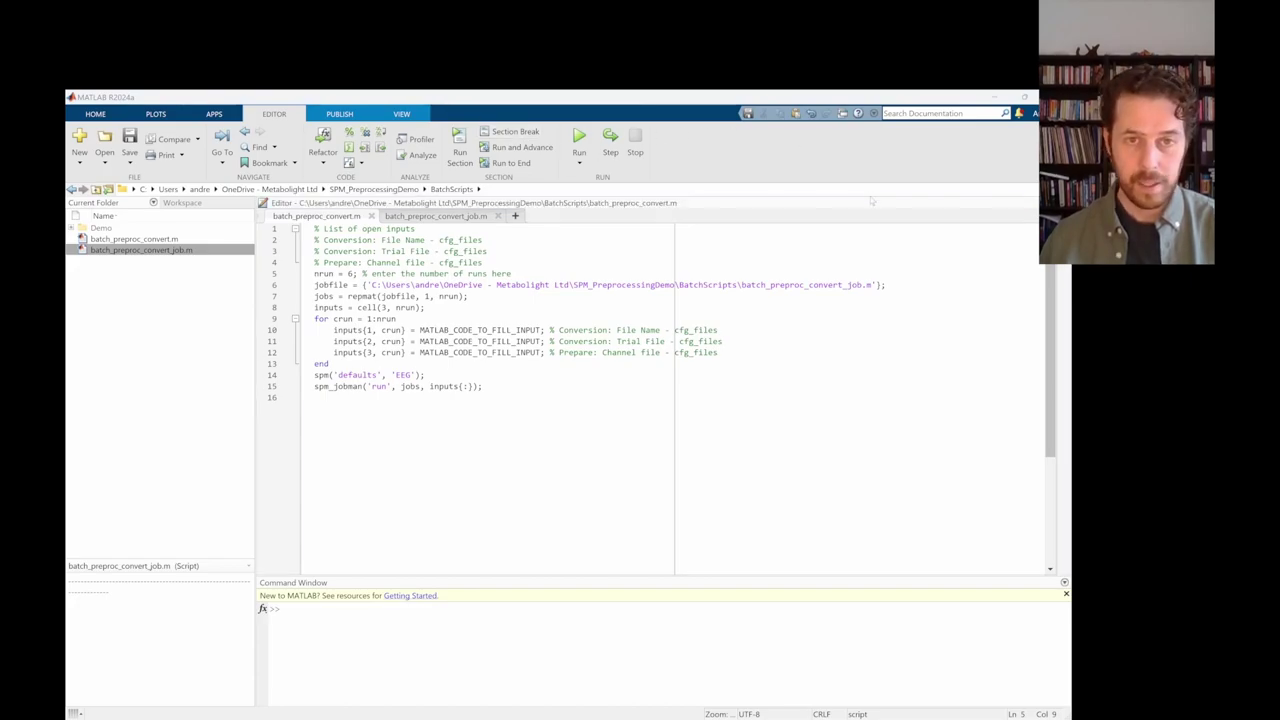
- Replace the loop's three placeholder inputs with cellstr(fullfile()) paths under rawpth, 'Sub15', 'MEEG': run_%02d_sss.fif and Trials run_%02d_trldef.mat using sprintf with crun, plus bad_channels.mat
{"action": "left_click_drag", "start_coordinate": [723, 352], "coordinate": [314, 330]}
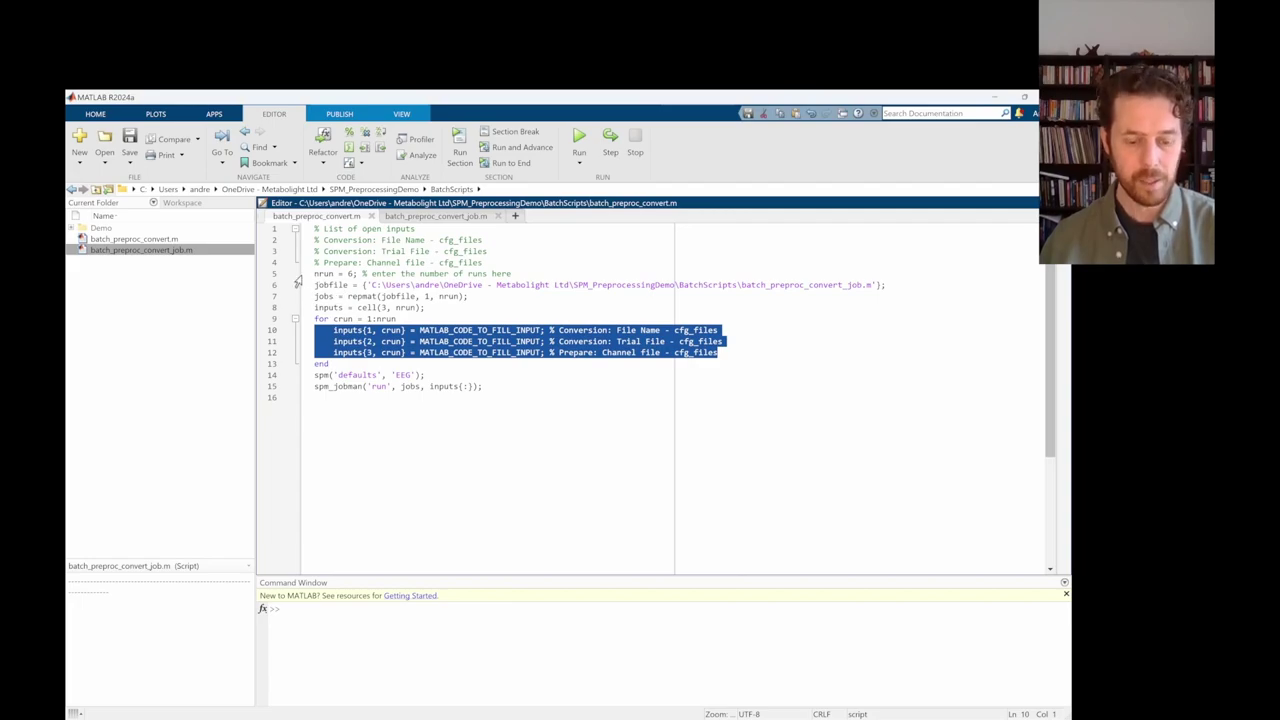
{"action": "type", "text": "inputs{1, crun} = cellstr(fullfile(rawpth,'Sub15','MEEG',sprintf('run_%02d_sss.fif',crun))); inputs{2, crun} = cellstr(fullfile(rawpth,'Sub15','MEEG','Trials',sprintf('run_%02d_trldef.mat',crun))); inputs{3, crun} = cellstr(fullfile(rawpth,'Sub15','MEEG','bad_channels.mat'));"}
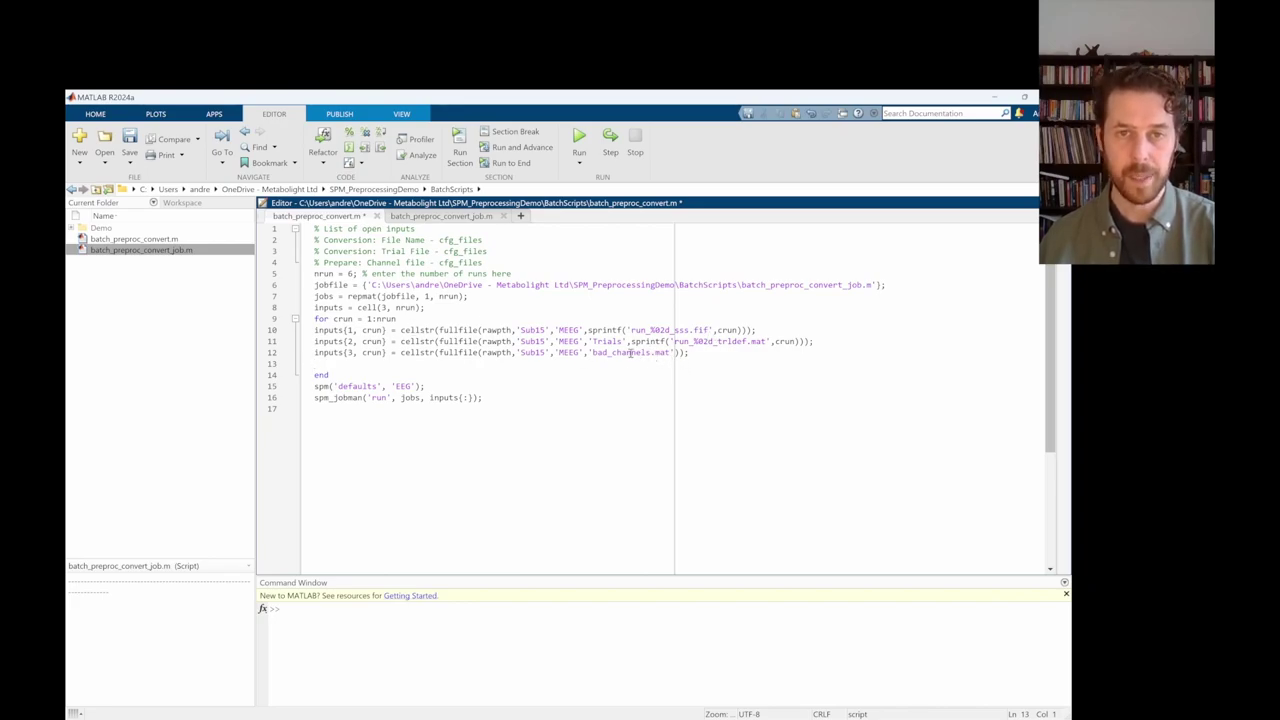
- Define rawpth as the full path of the SPM_PreprocessingDemo folder on a new line above the for loop, and save the script
{"action": "left_click", "coordinate": [433, 309]}
{"action": "key", "text": "Return"}
{"action": "type", "text": "r"}
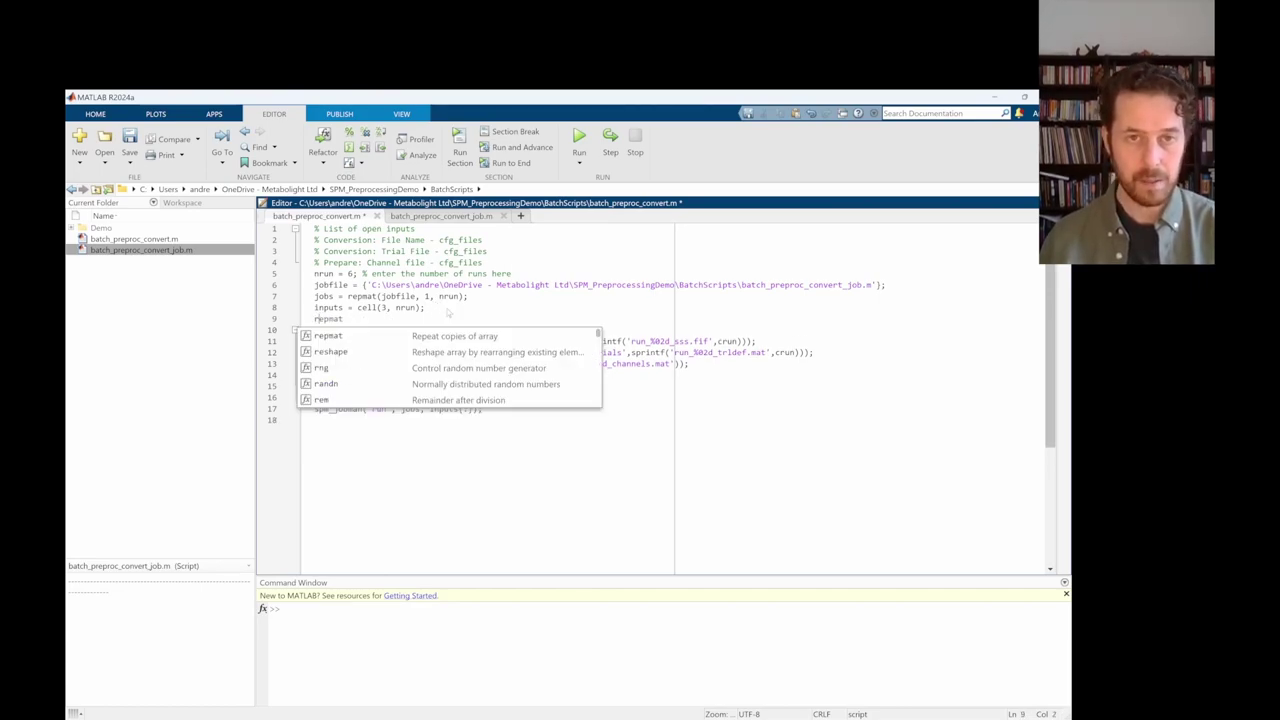
{"action": "type", "text": "aw"}
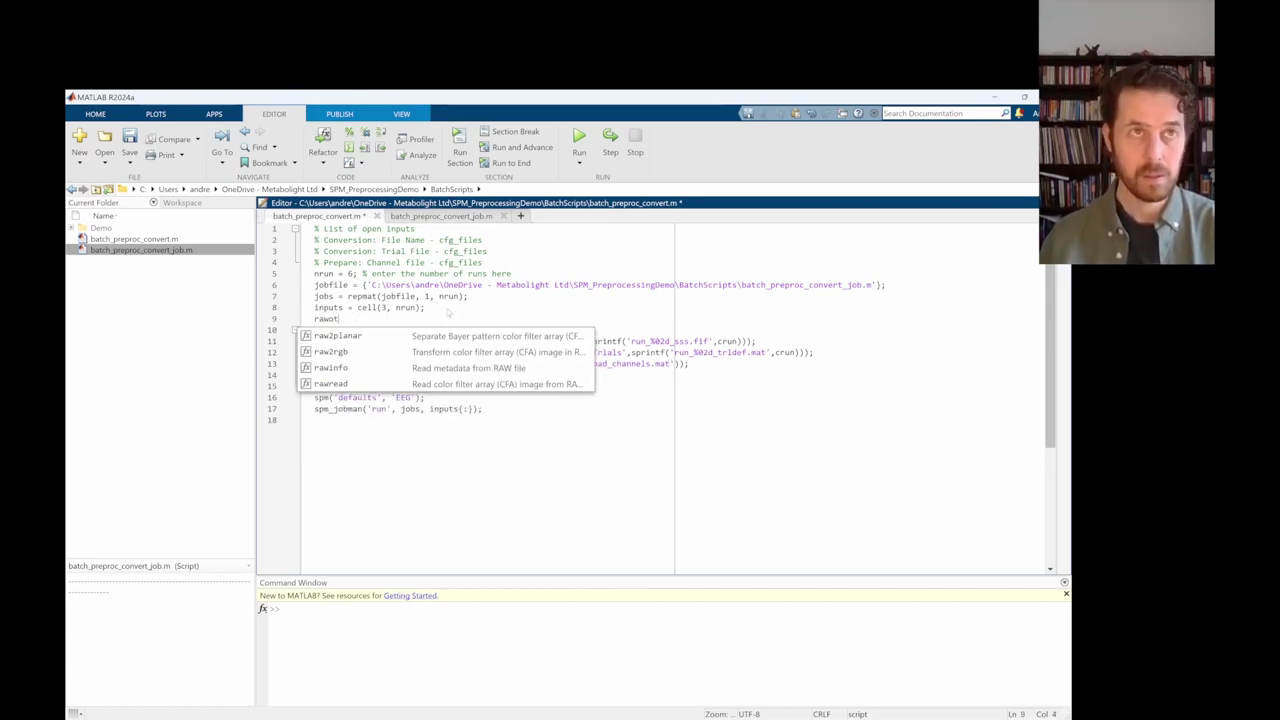
{"action": "type", "text": "pt"}
{"action": "key", "text": "ctrl+s"}
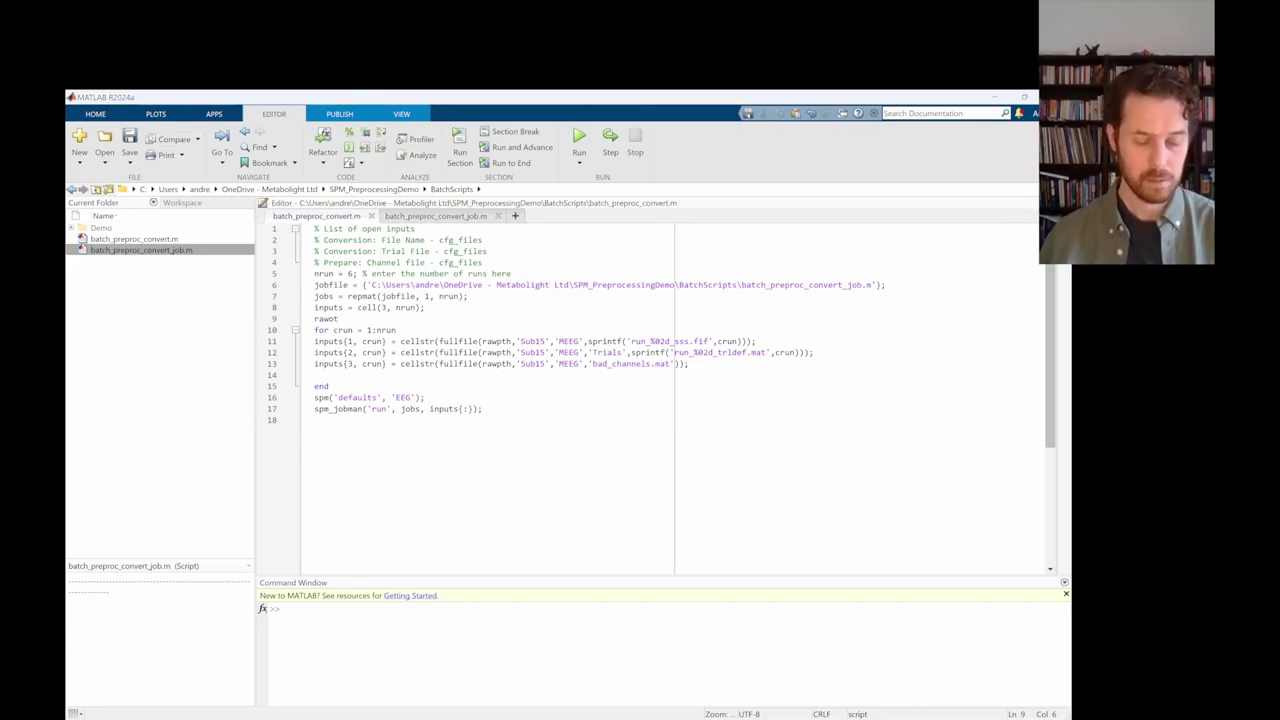
{"action": "left_click", "coordinate": [362, 316]}
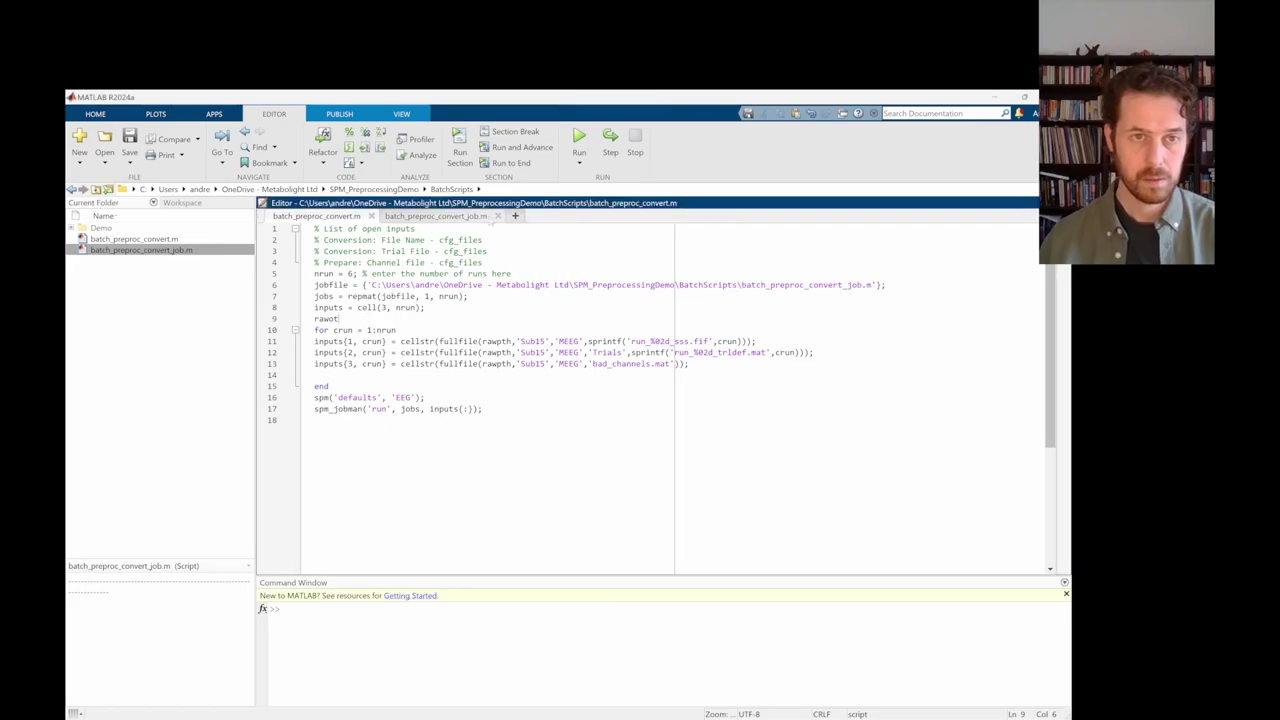
{"action": "key", "text": "BackSpace"}
{"action": "key", "text": "BackSpace"}
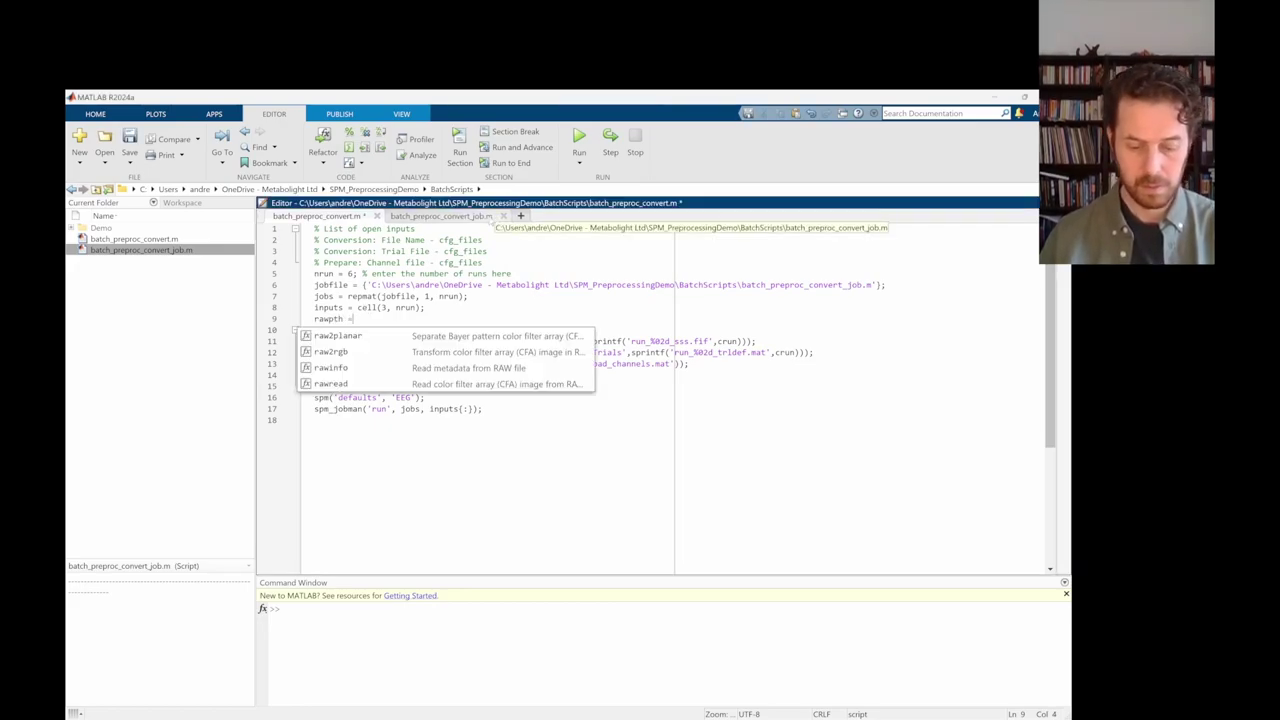
{"action": "type", "text": "'C:\\Users\\andre\\OneDrive - Metabolight Ltd\\SPM_PreprocessingDemo';"}
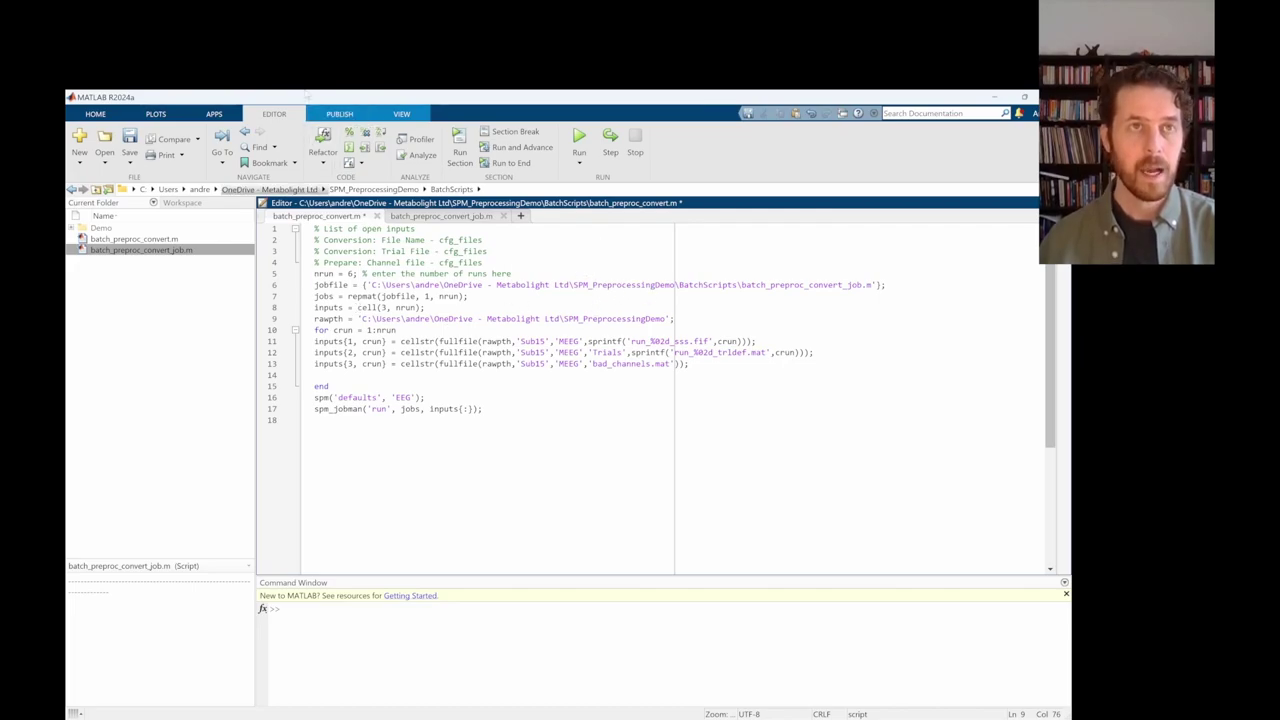
{"action": "key", "text": "ctrl+s"}
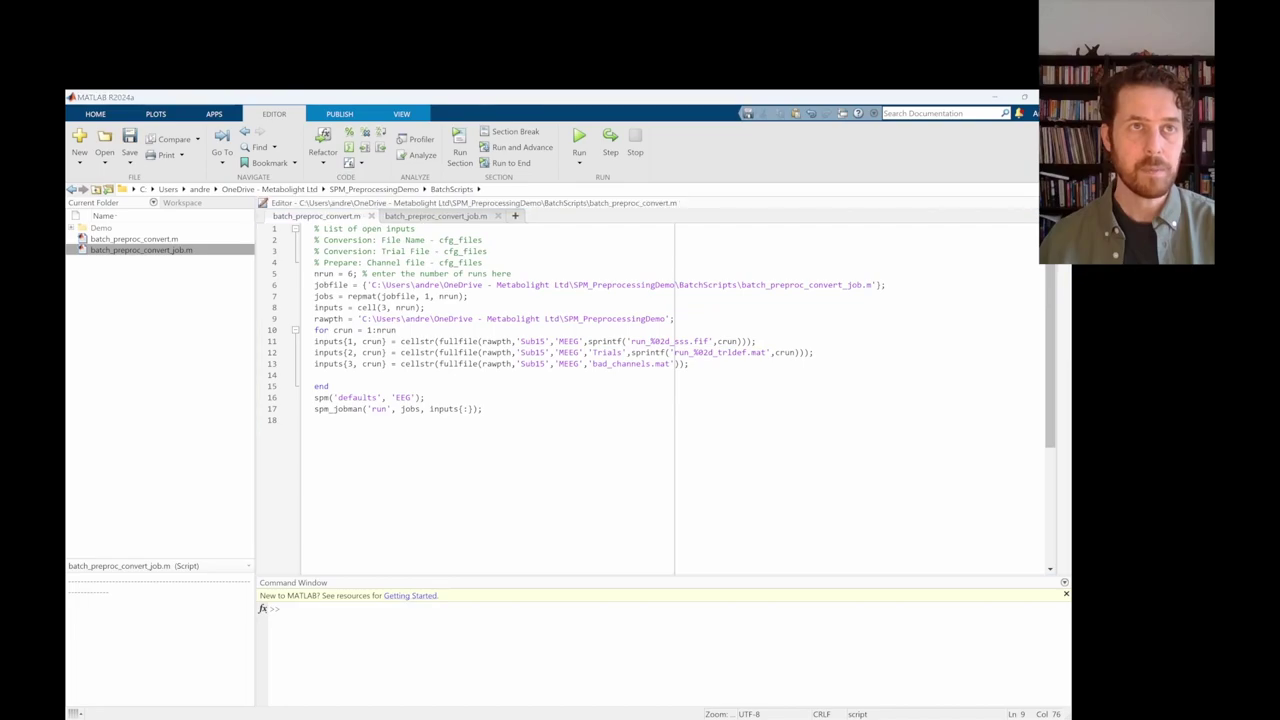
- Add cd(fullfile(rawpth,'Sub15','MEEG')) after the loop's end and before the spm defaults line, and save the script
{"action": "left_click", "coordinate": [334, 390]}
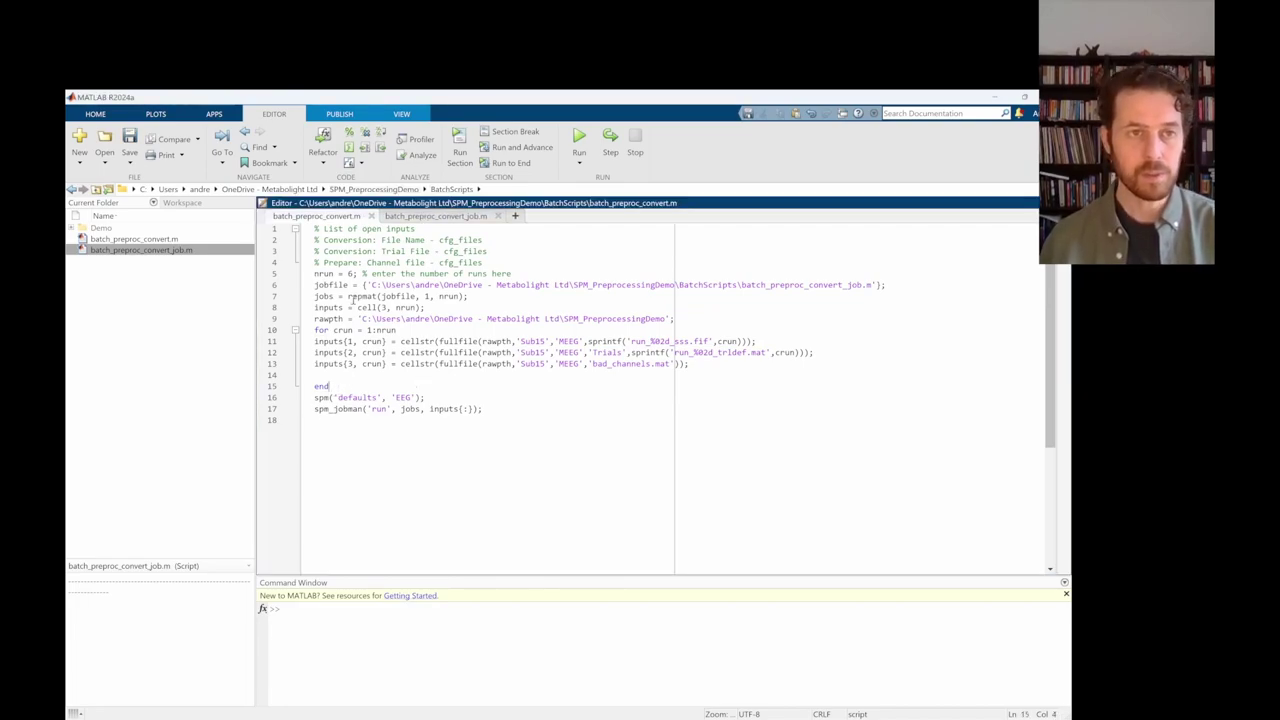
{"action": "key", "text": "Return"}
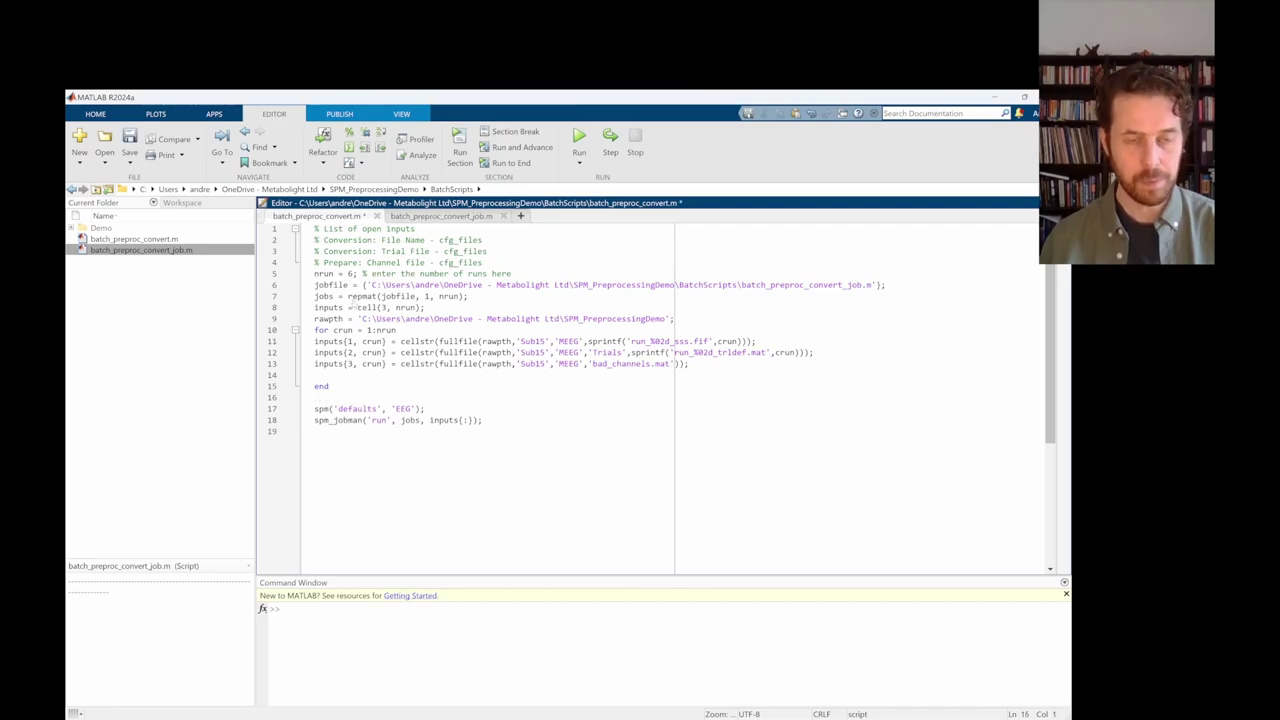
{"action": "type", "text": "cd(fullfile(rawpth,'Sub15','MEEG'))"}
{"action": "key", "text": "Return"}
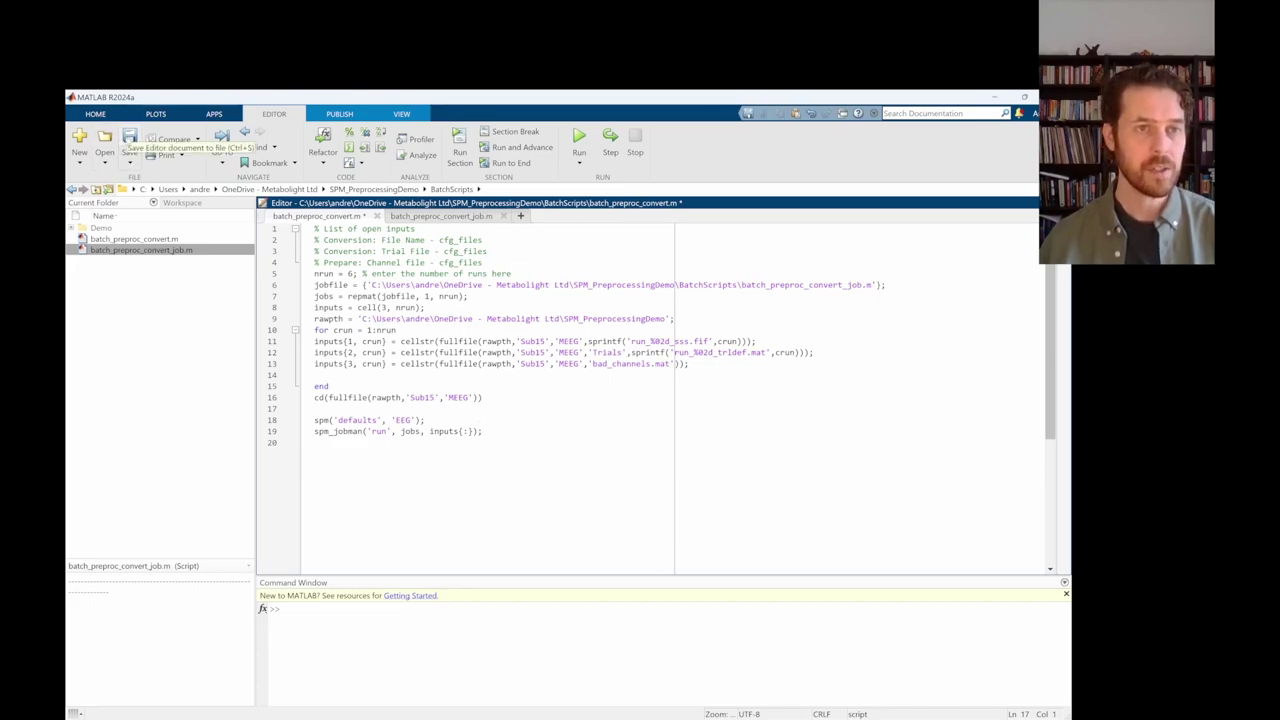
{"action": "key", "text": "ctrl+s"}
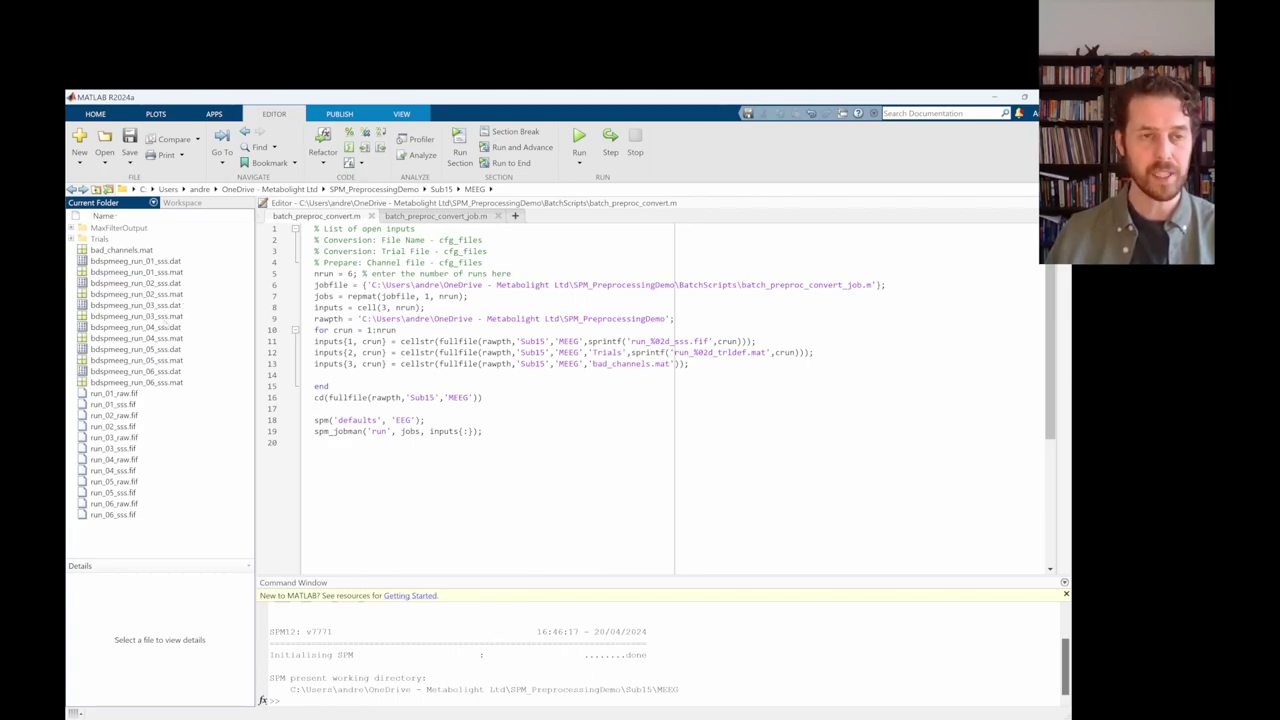
- Switch to SPM12, display the M/EEG file bdspmeeg_run_01_sss.mat, and widen the Process and function called columns of its history table
{"action": "key", "text": "alt+Tab"}
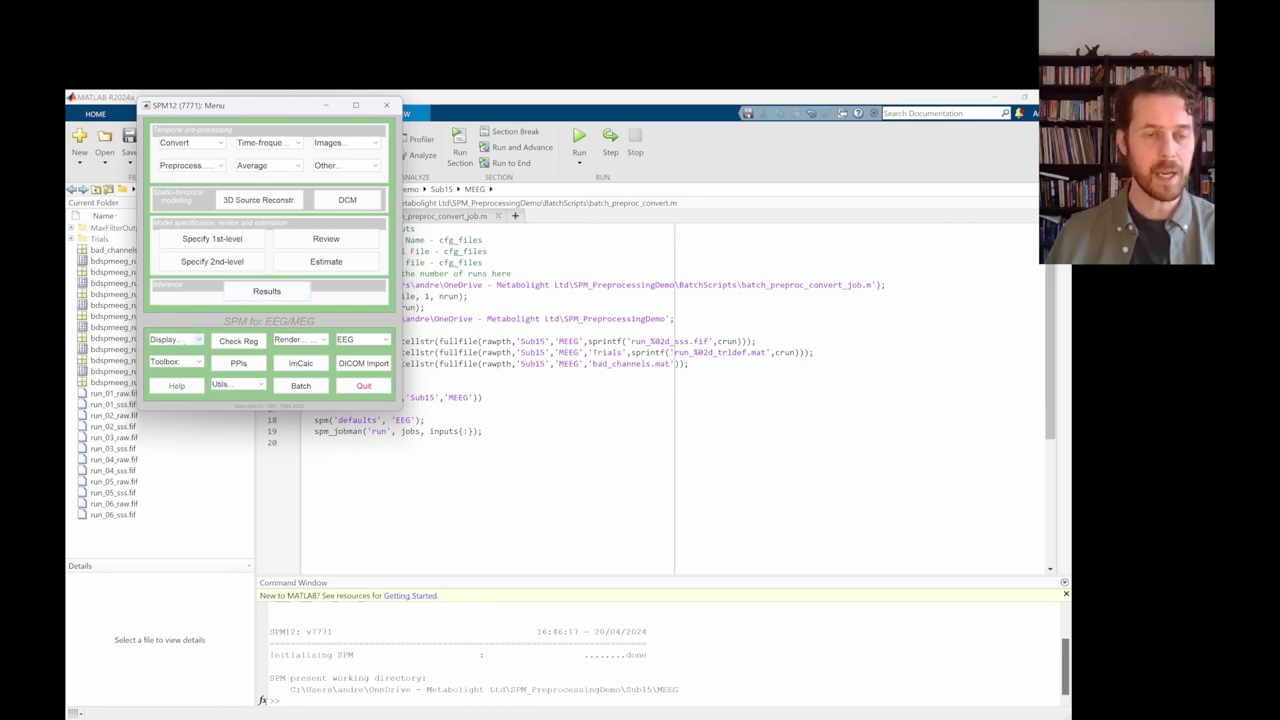
{"action": "left_click", "coordinate": [178, 340]}
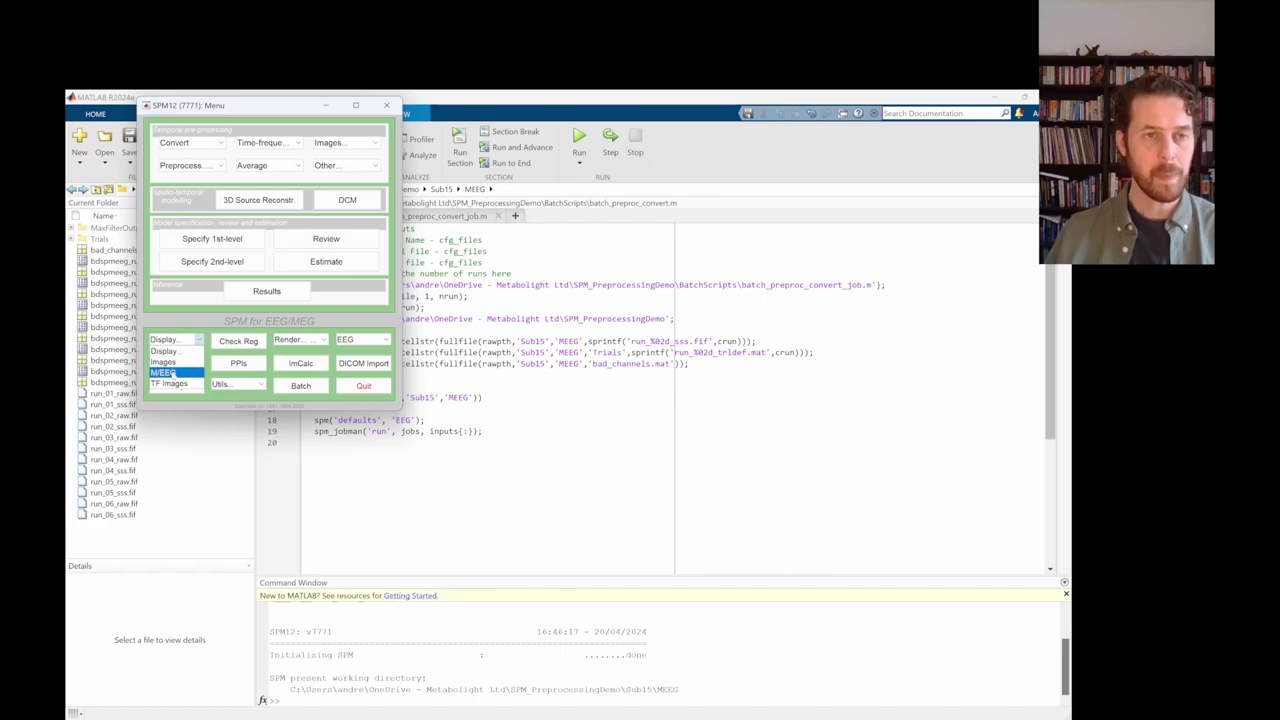
{"action": "left_click", "coordinate": [163, 372]}
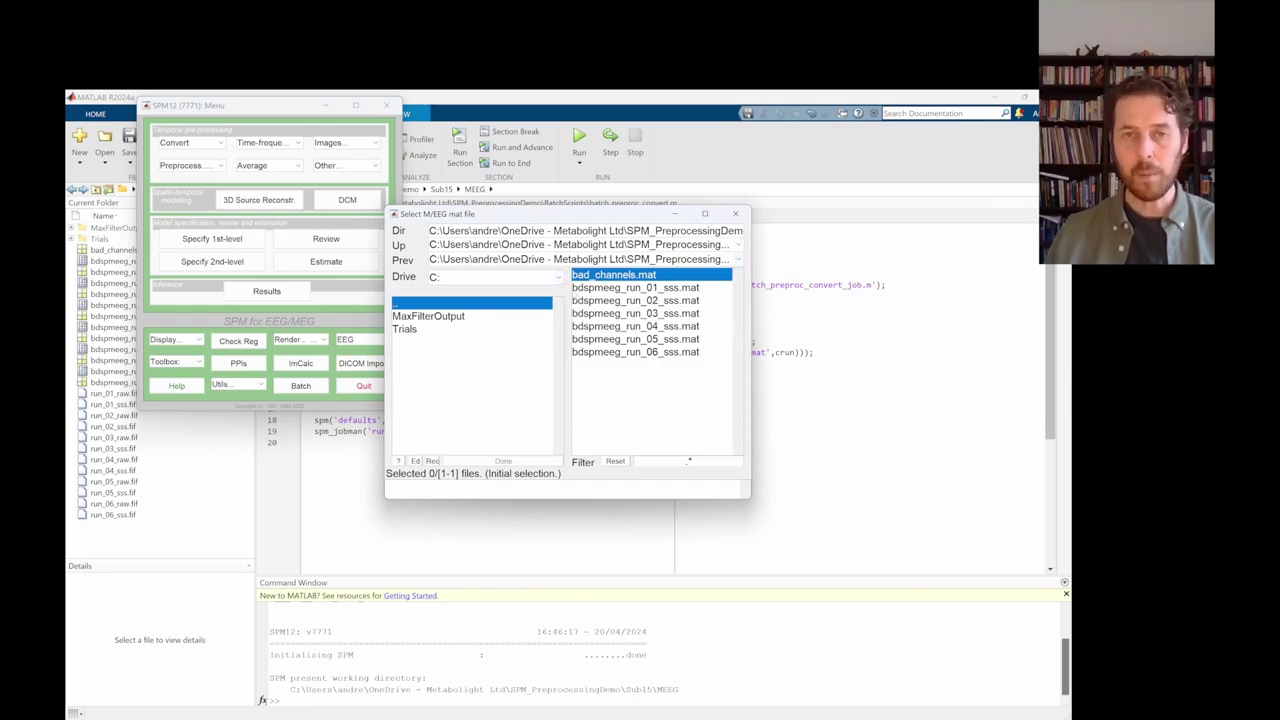
{"action": "left_click", "coordinate": [612, 288]}
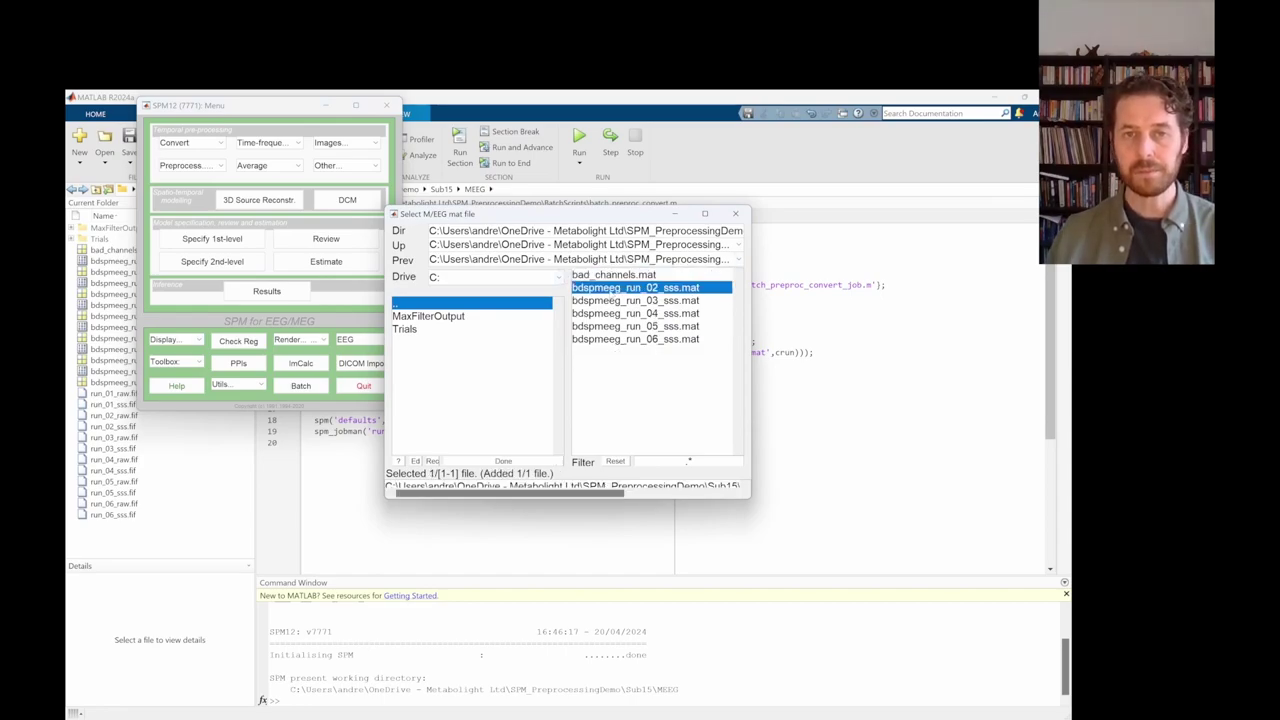
{"action": "left_click", "coordinate": [508, 461]}
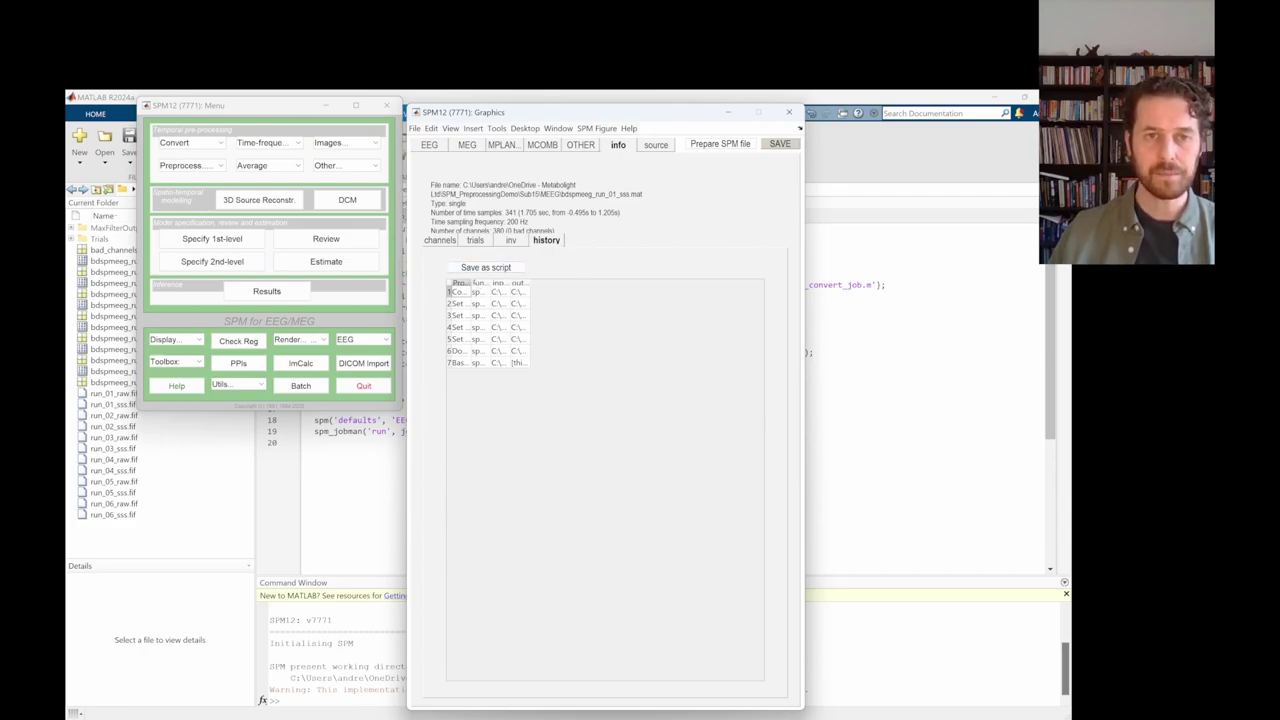
{"action": "left_click_drag", "start_coordinate": [468, 284], "coordinate": [573, 284]}
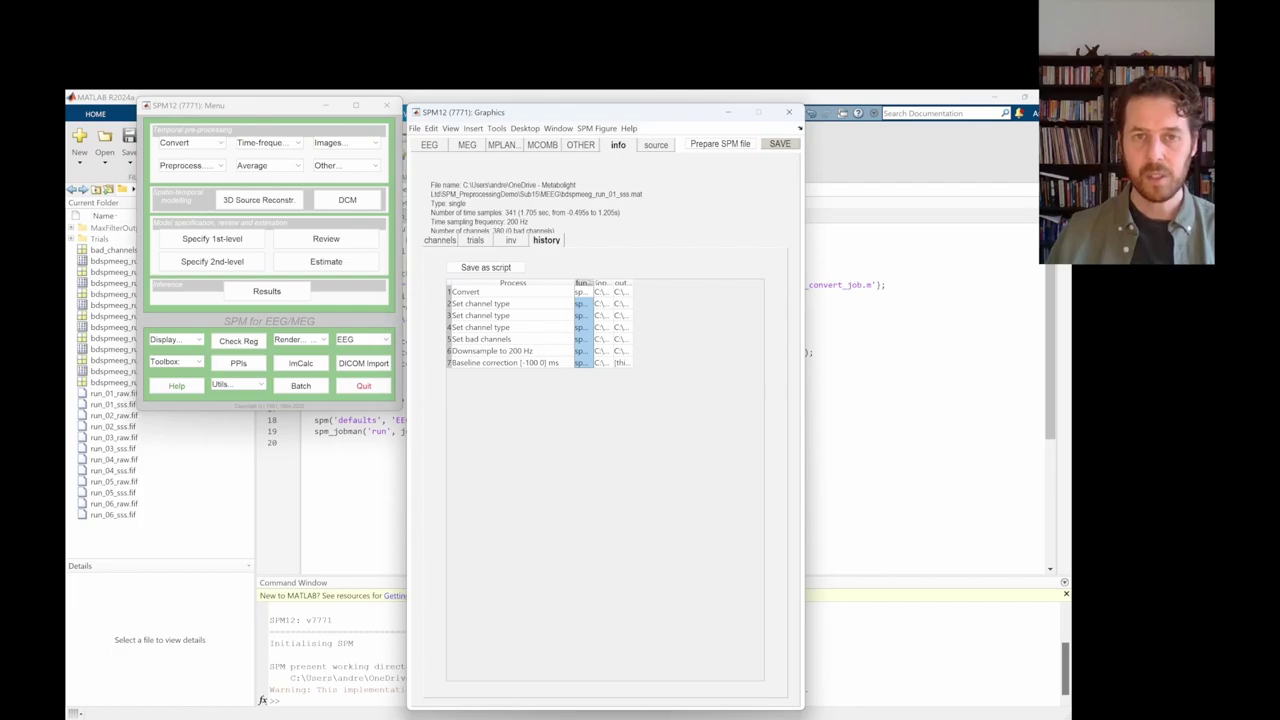
{"action": "left_click_drag", "start_coordinate": [593, 284], "coordinate": [686, 284]}
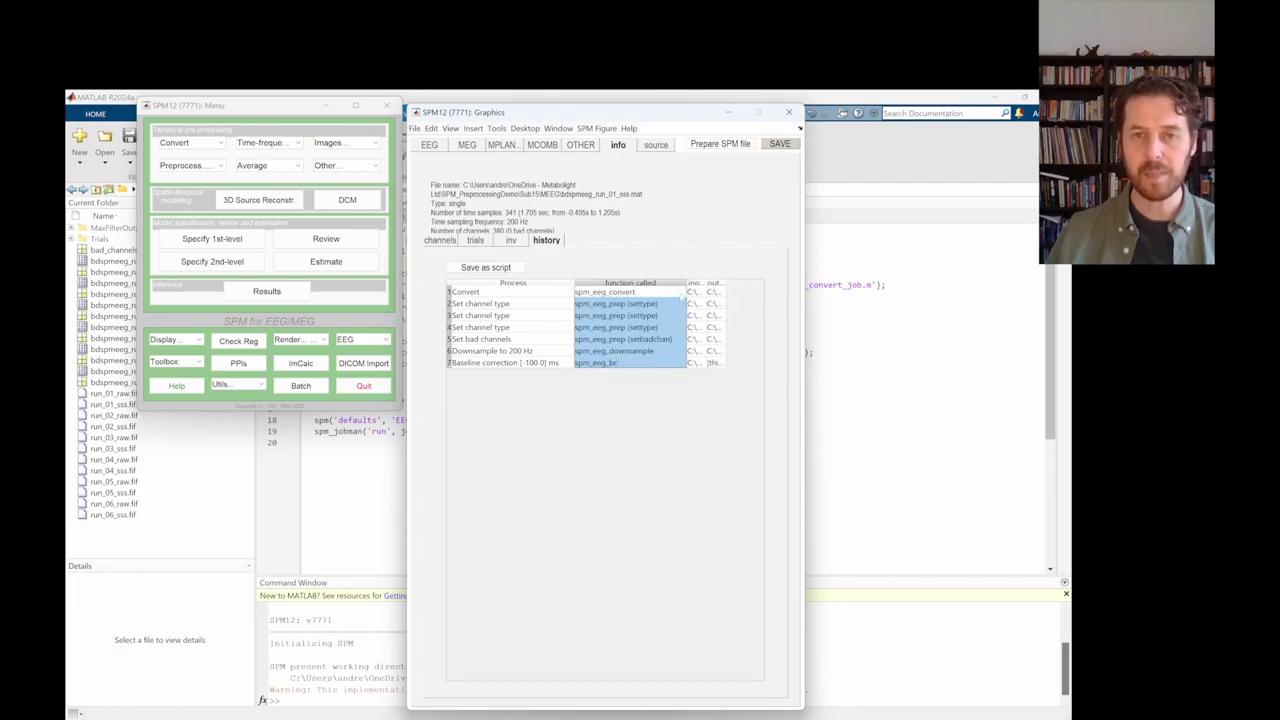
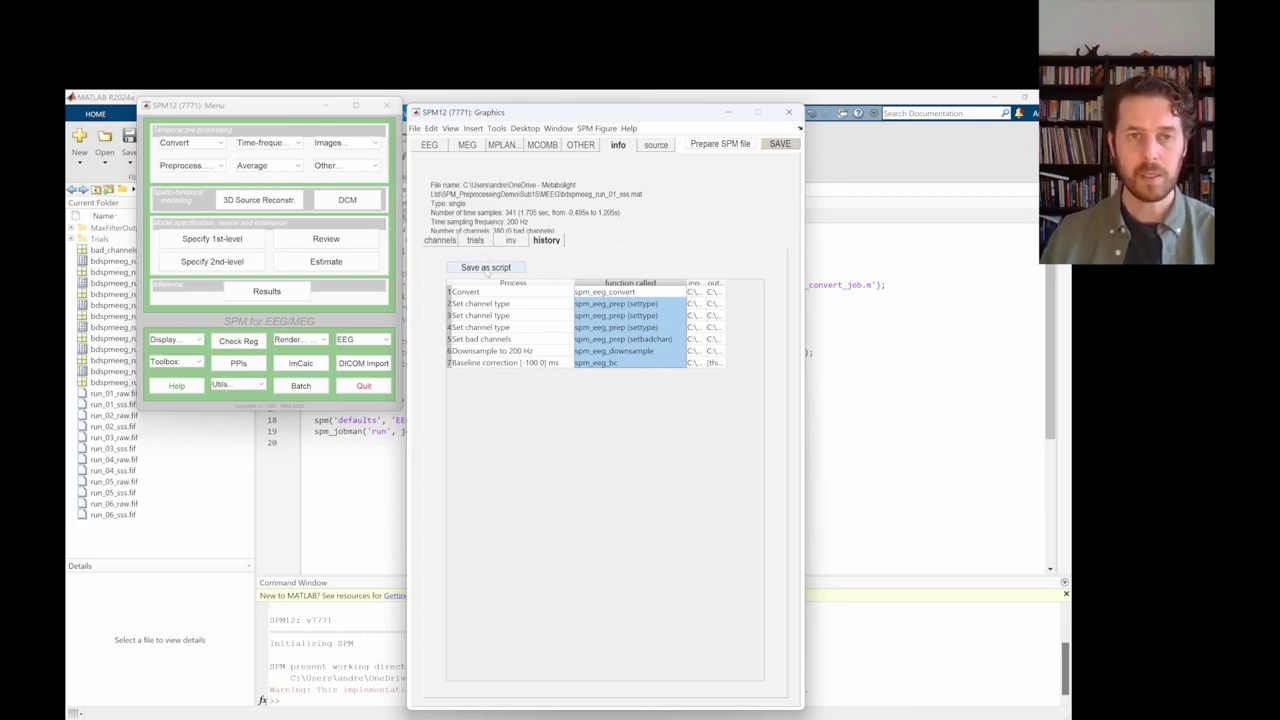
- Save the file's history as a script named function_preproc_convert in SPM_PreprocessingDemo/BatchScripts, including all history entries from Convert to Baseline correction
{"action": "left_click", "coordinate": [485, 267]}
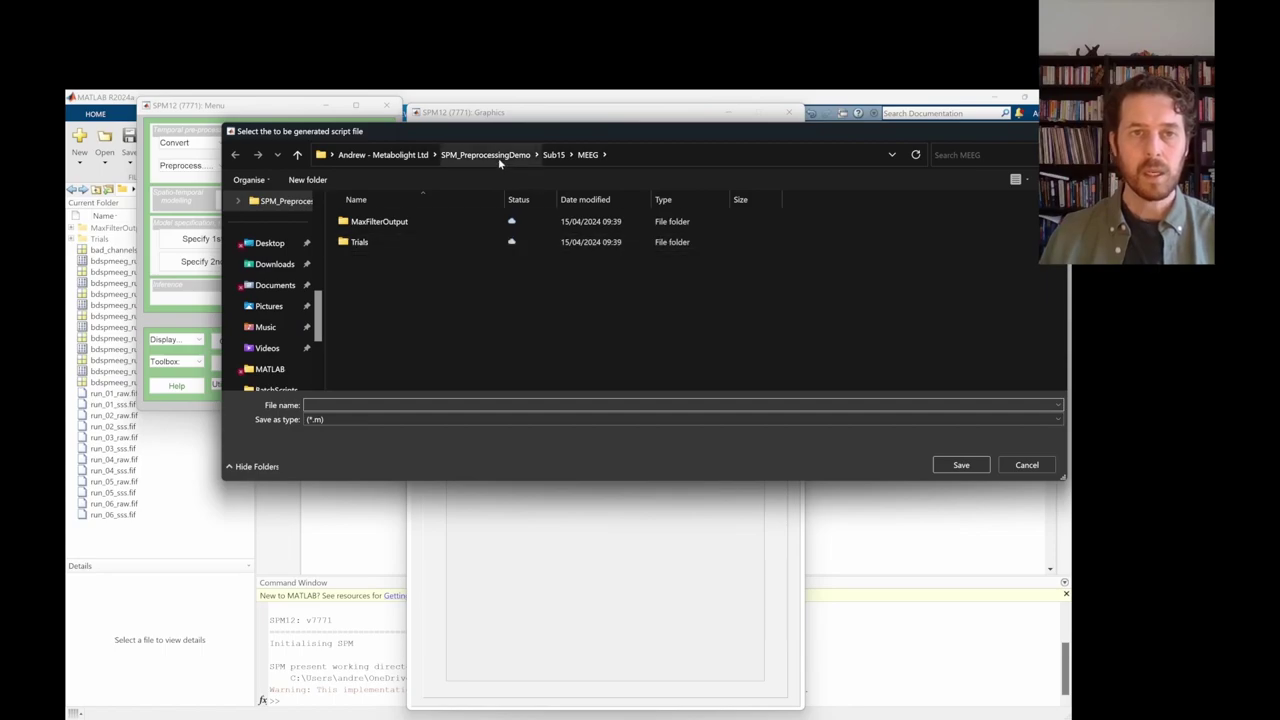
{"action": "left_click", "coordinate": [486, 155]}
{"action": "double_click", "coordinate": [366, 221]}
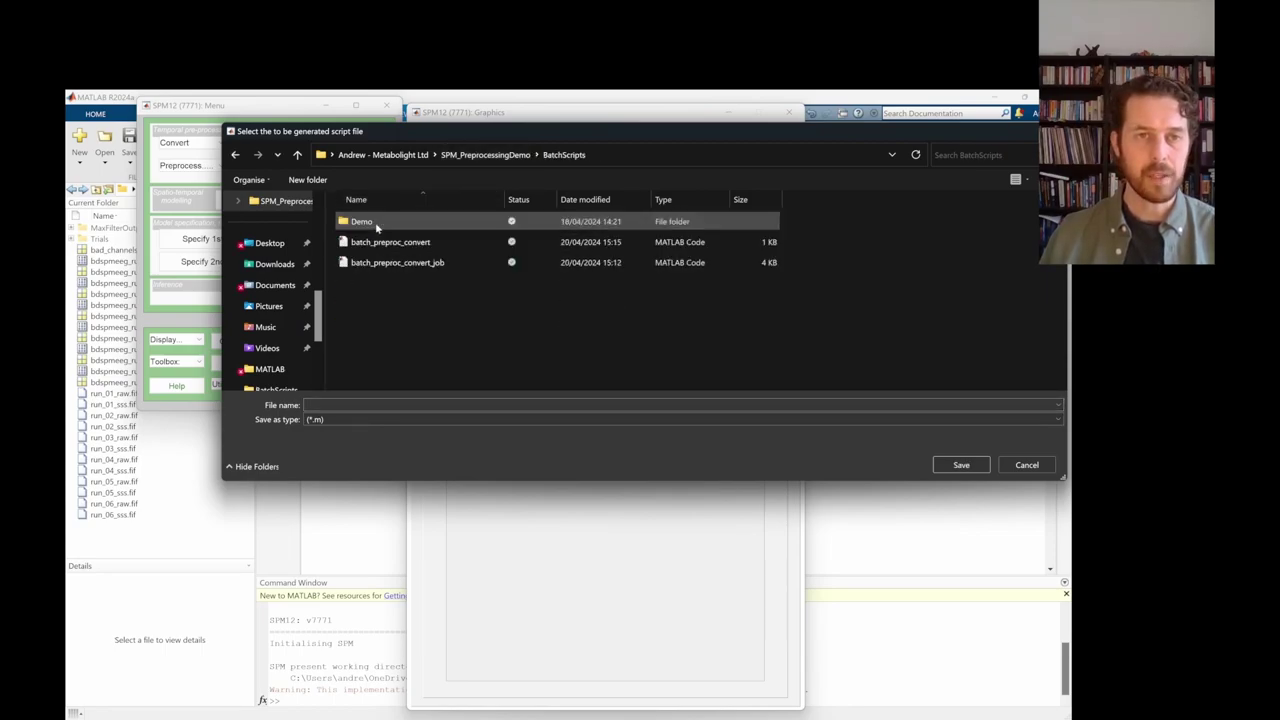
{"action": "left_click", "coordinate": [333, 404]}
{"action": "type", "text": "function"}
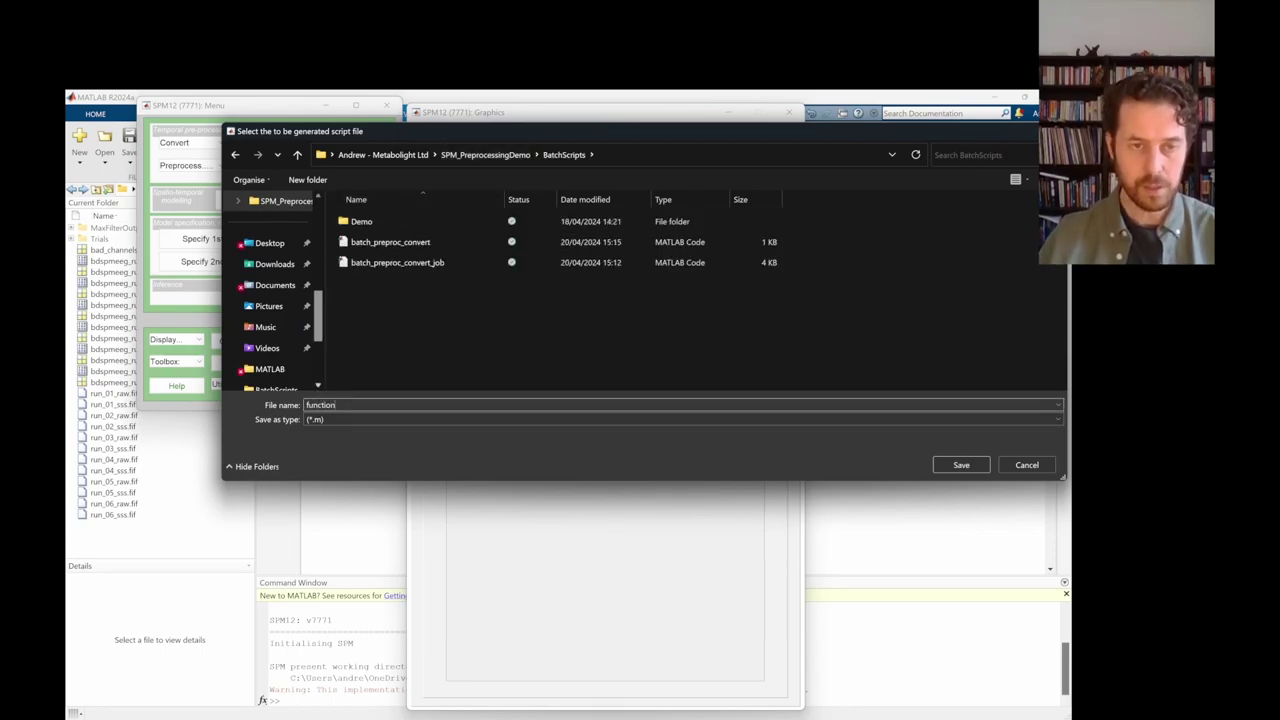
{"action": "type", "text": "_preproc"}
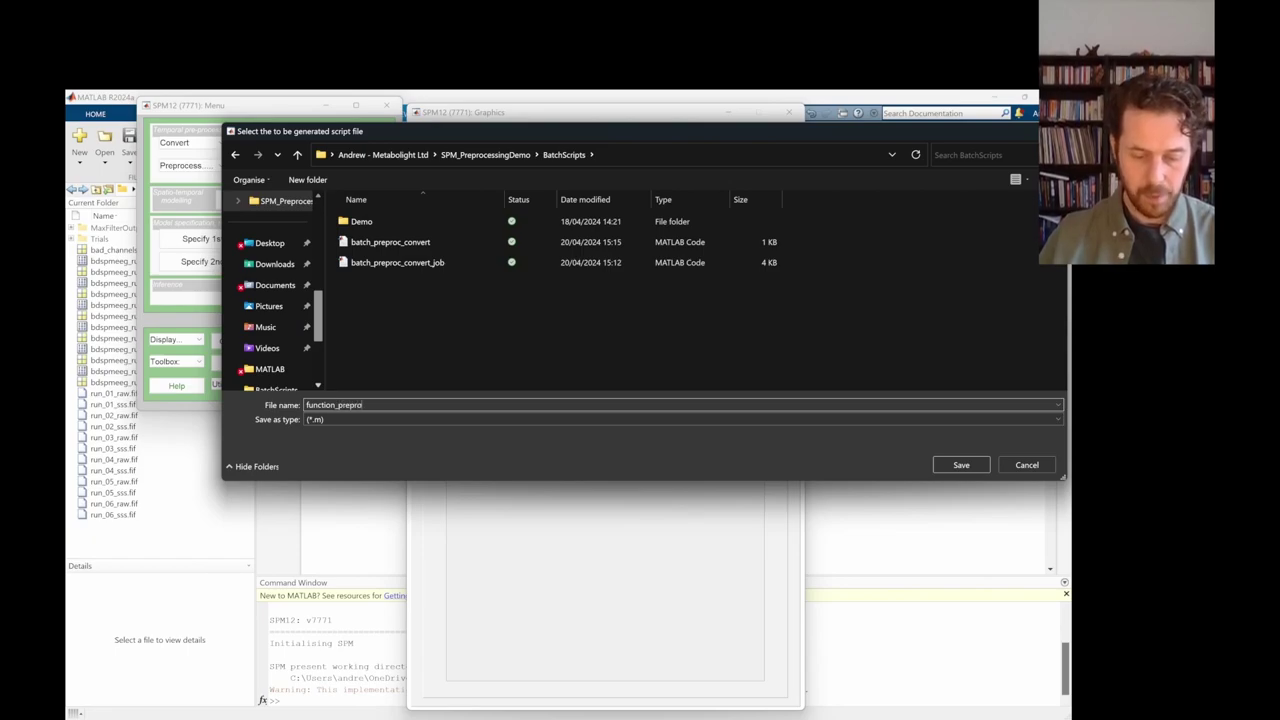
{"action": "type", "text": "_convert"}
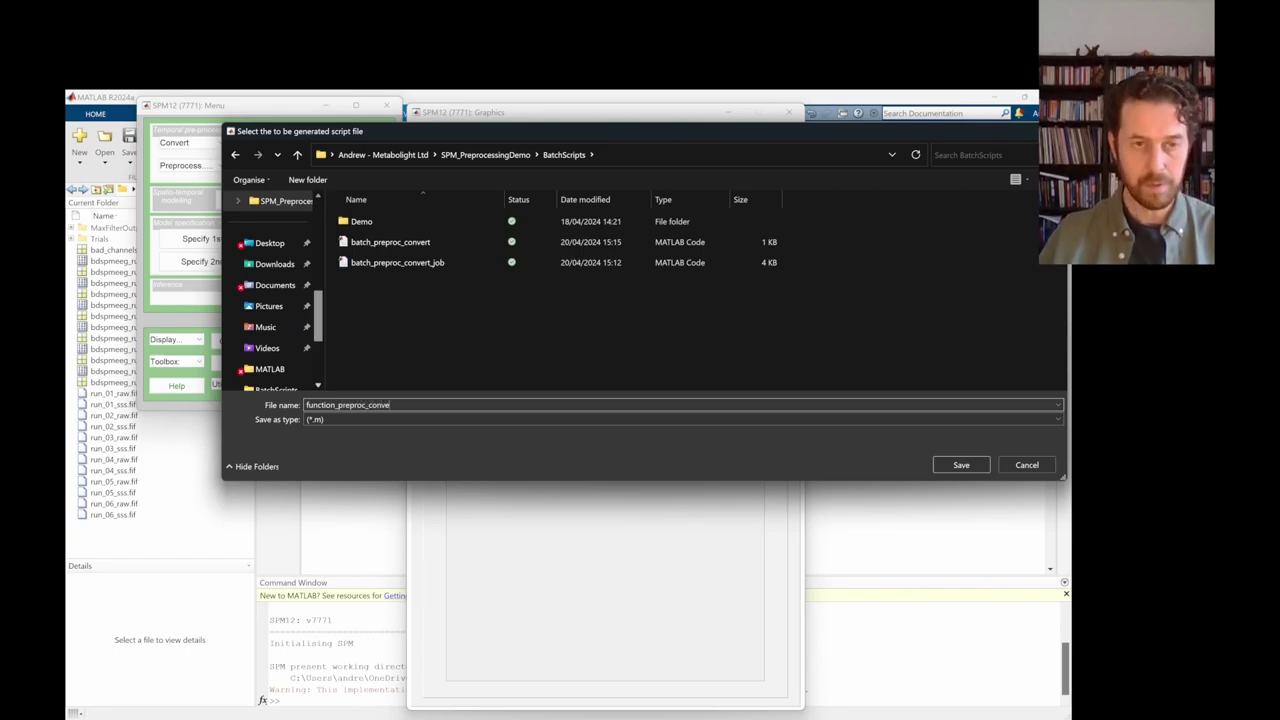
{"action": "left_click", "coordinate": [960, 465]}
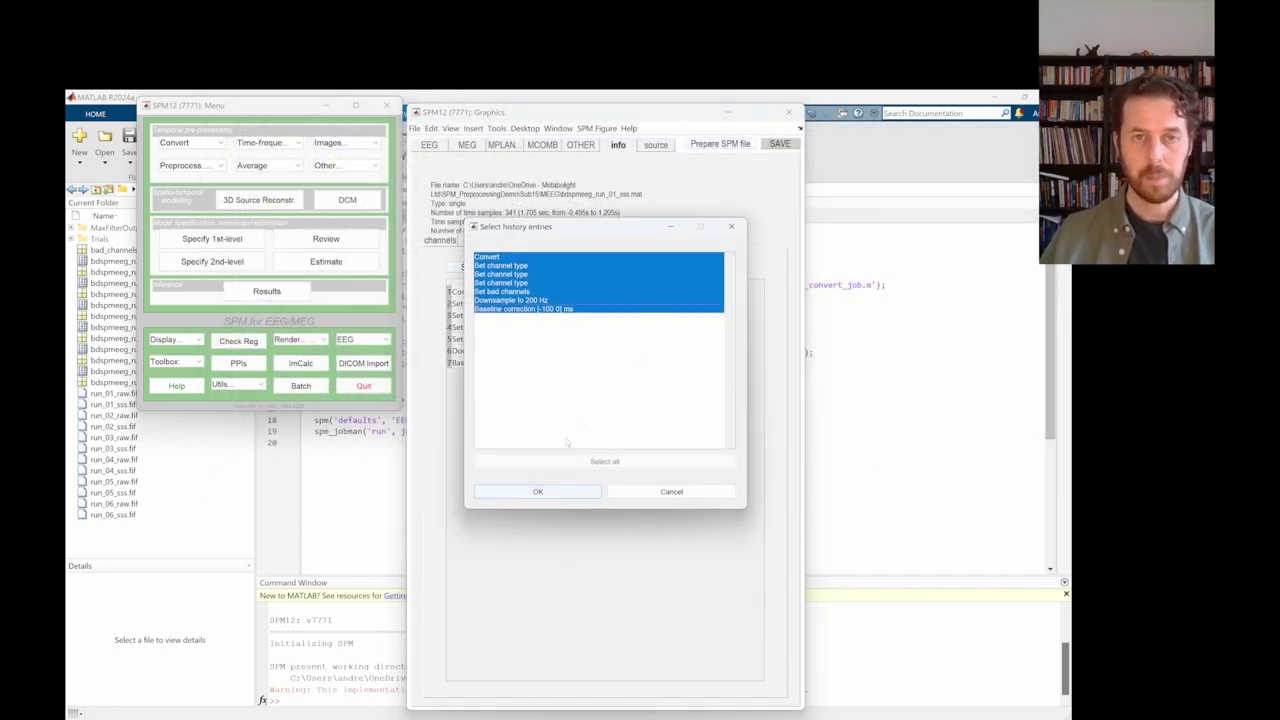
{"action": "left_click_drag", "start_coordinate": [582, 232], "coordinate": [699, 245]}
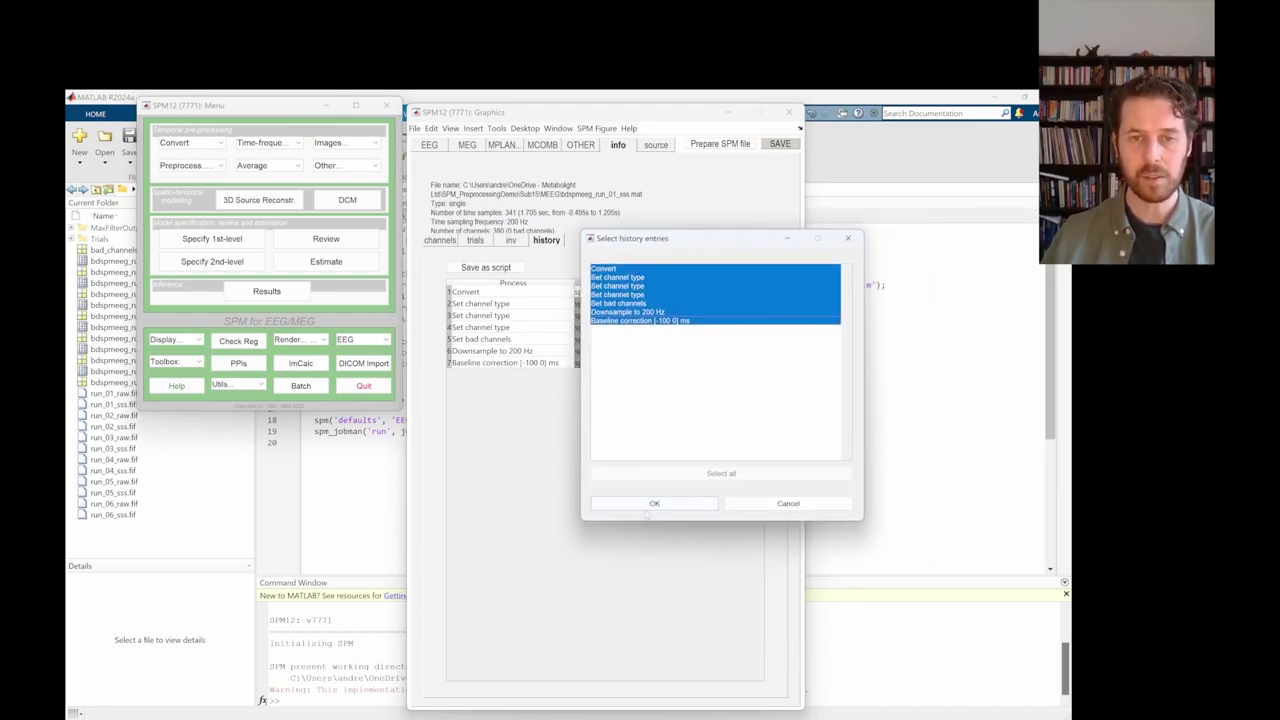
{"action": "left_click", "coordinate": [652, 505]}
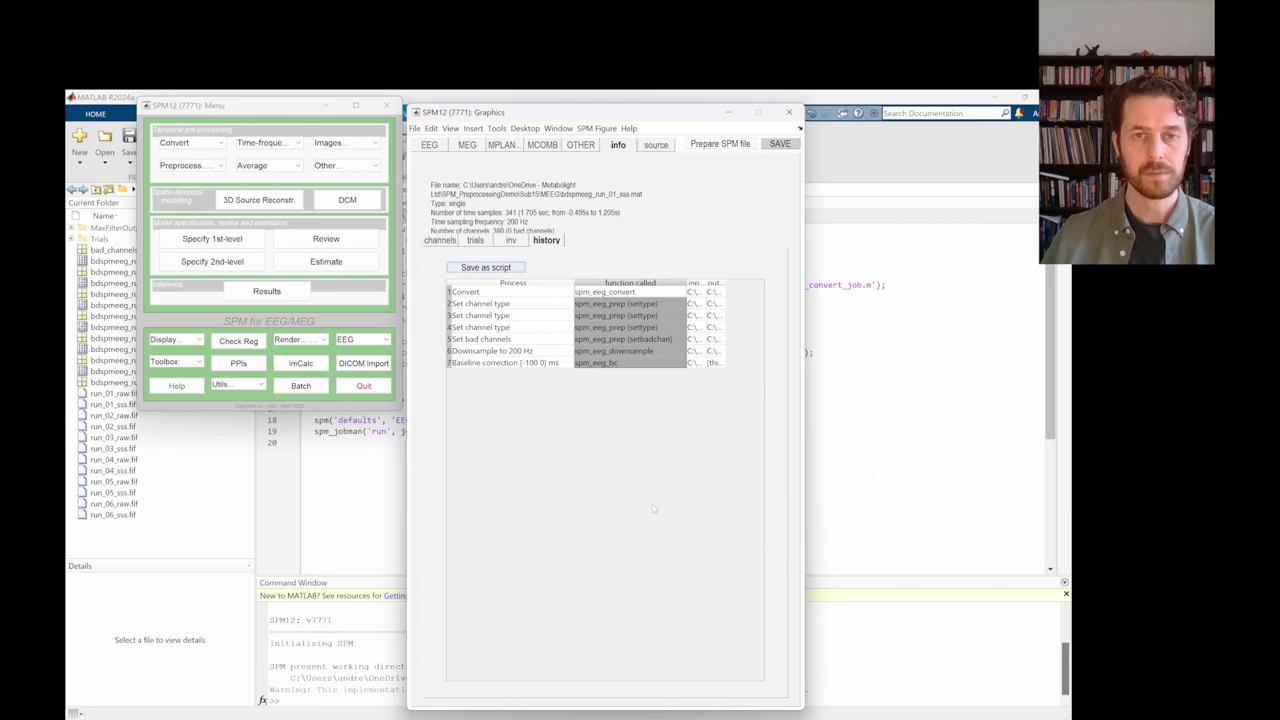
- Return to MATLAB, change the current folder to SPM_PreprocessingDemo/BatchScripts, and open function_preproc_convert.m
{"action": "left_click", "coordinate": [222, 557]}
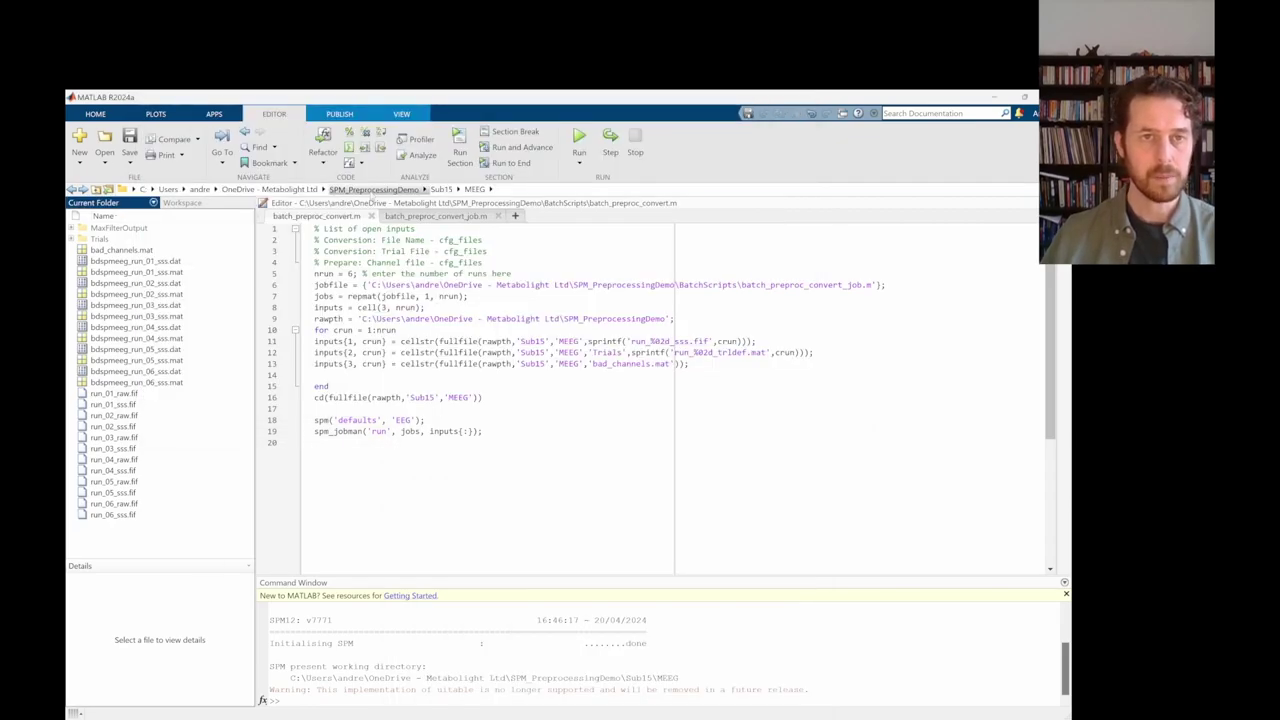
{"action": "left_click", "coordinate": [372, 190]}
{"action": "double_click", "coordinate": [115, 228]}
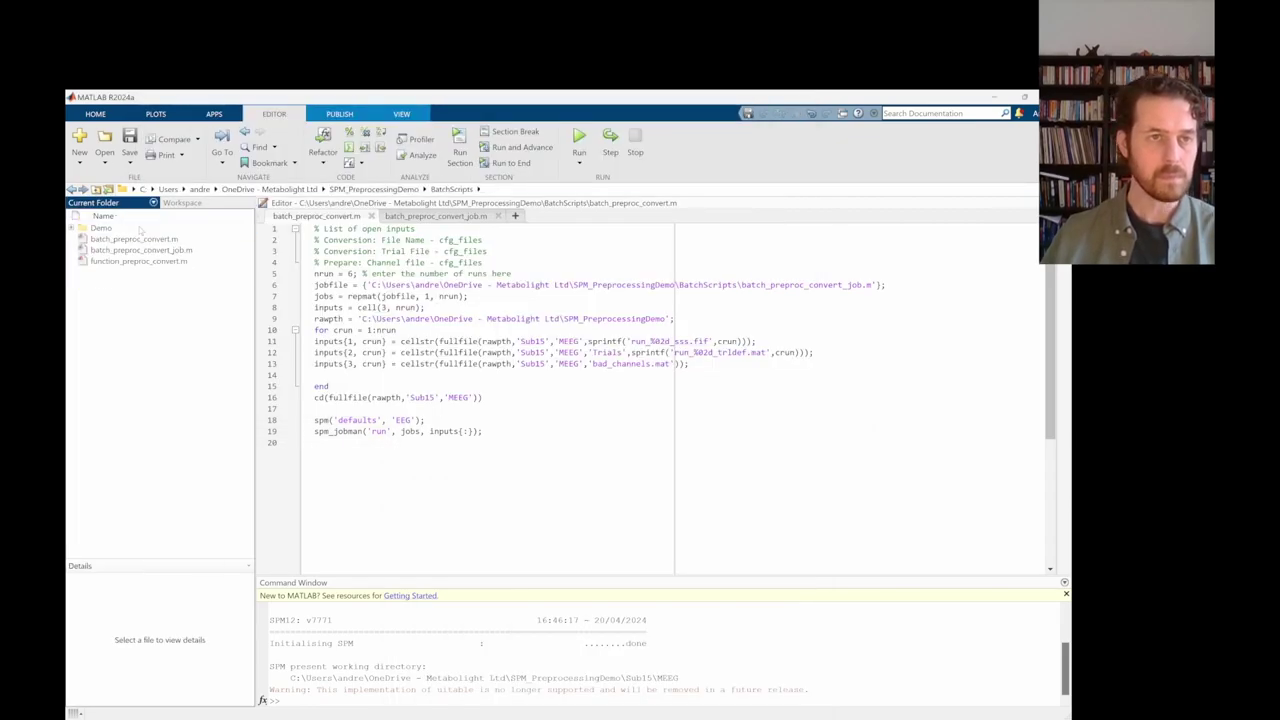
{"action": "double_click", "coordinate": [138, 261]}
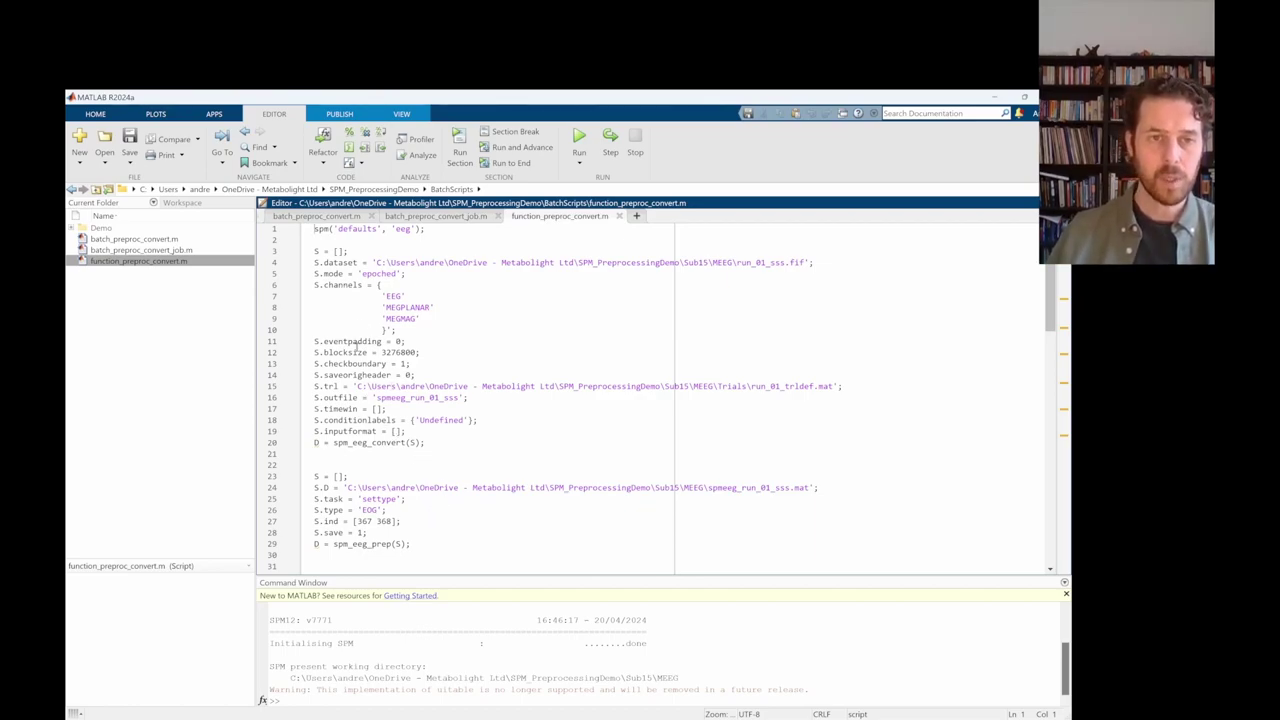
- Review the exported function_preproc_convert.m script from the conversion settings through channel types, bad channels and downsampling to baseline correction
{"action": "scroll", "coordinate": [356, 346], "scroll_direction": "down", "scroll_amount": 12}
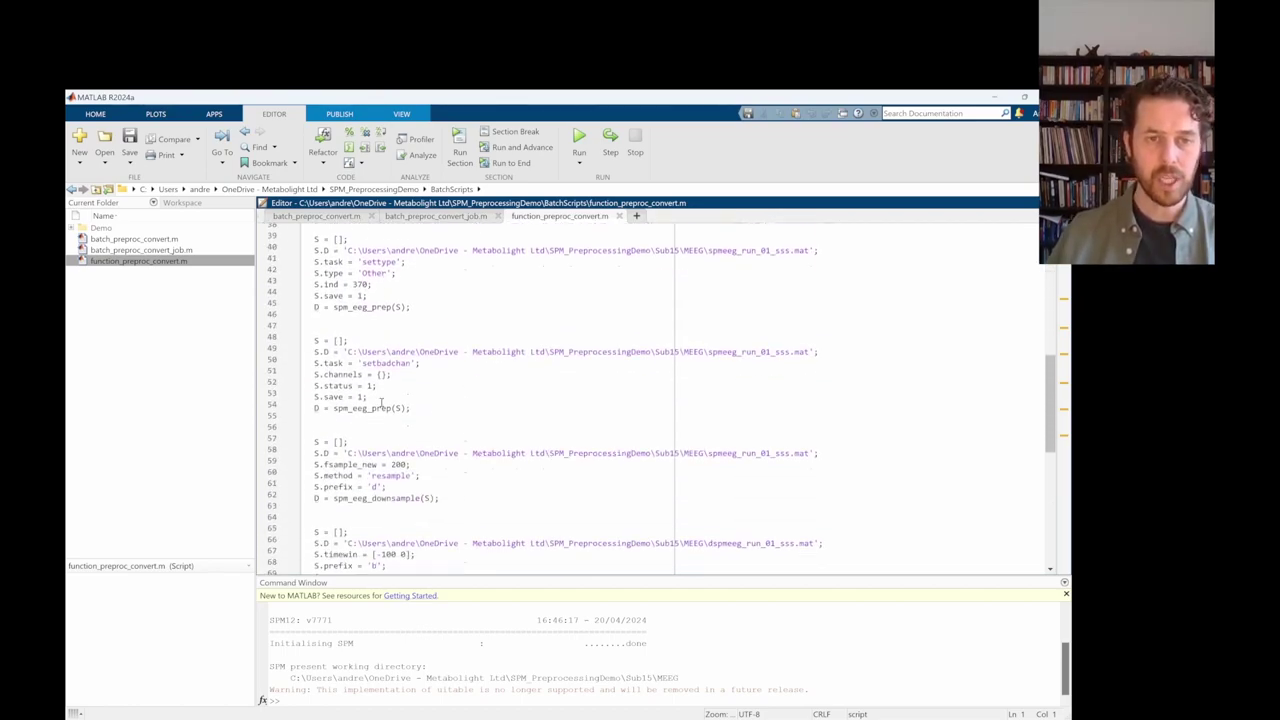
{"action": "scroll", "coordinate": [381, 403], "scroll_direction": "down", "scroll_amount": 3}
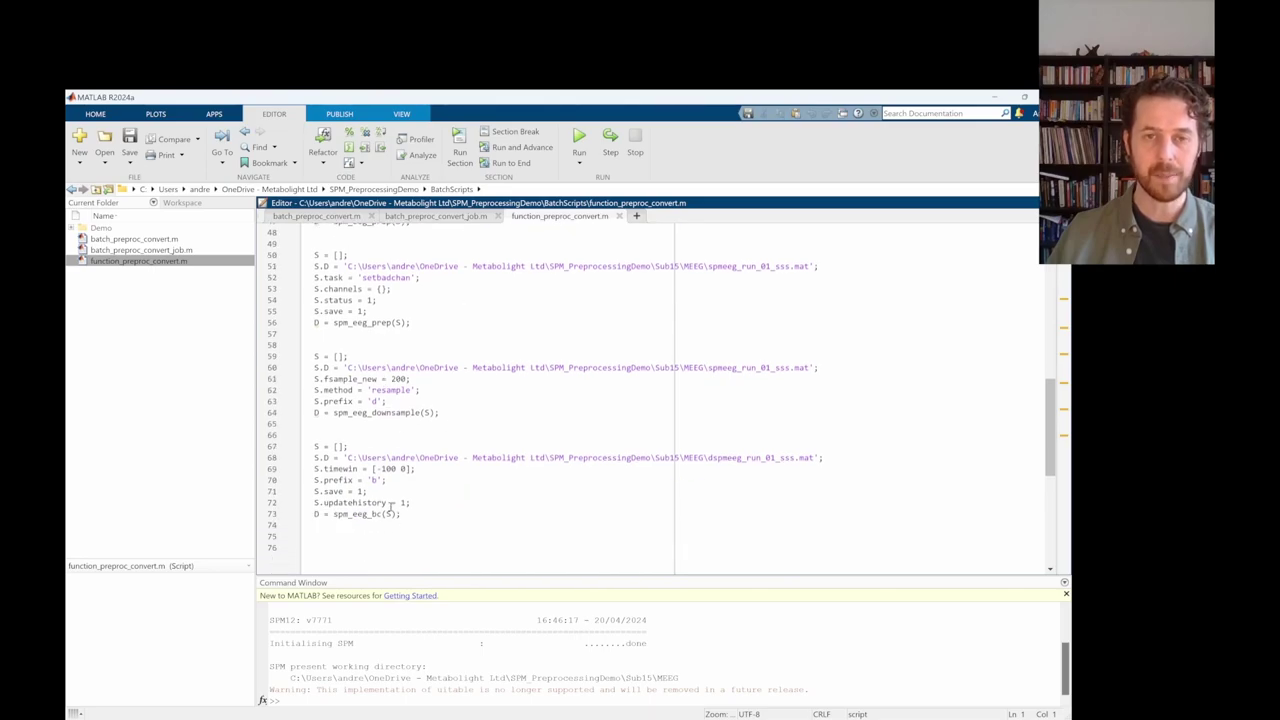
{"action": "scroll", "coordinate": [391, 503], "scroll_direction": "up", "scroll_amount": 16}
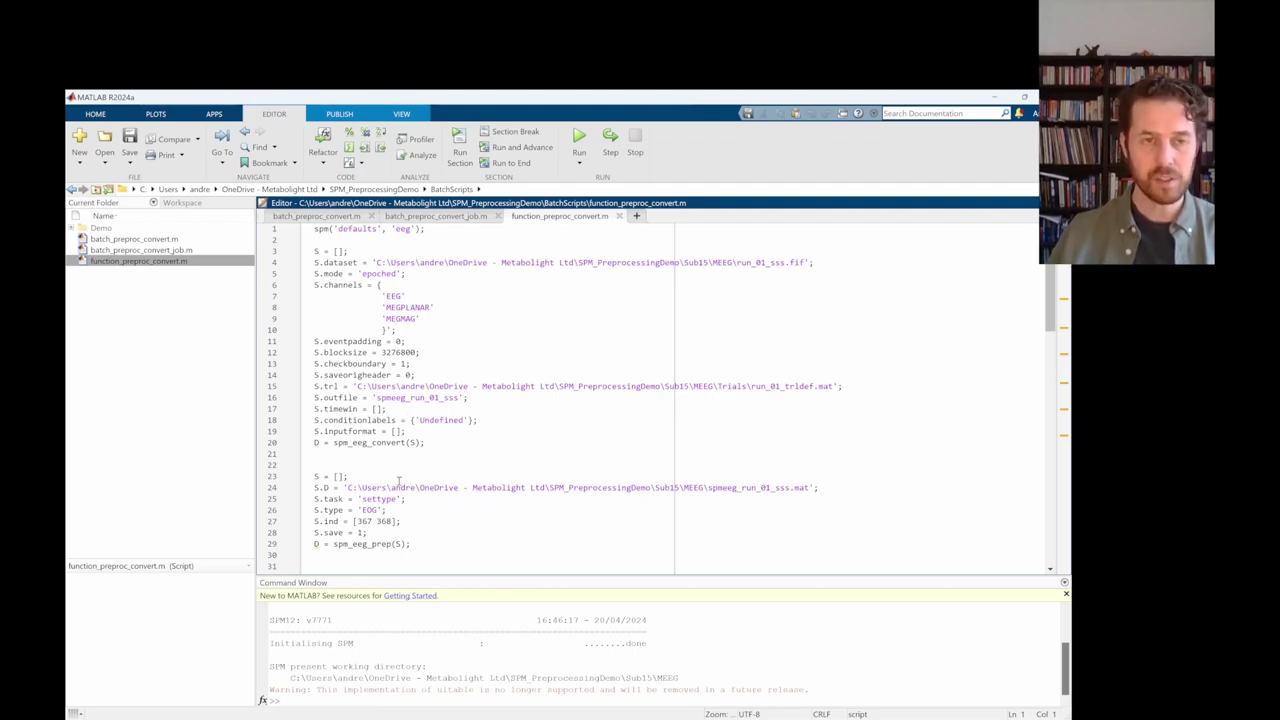
{"action": "scroll", "coordinate": [390, 350], "scroll_direction": "down", "scroll_amount": 4}
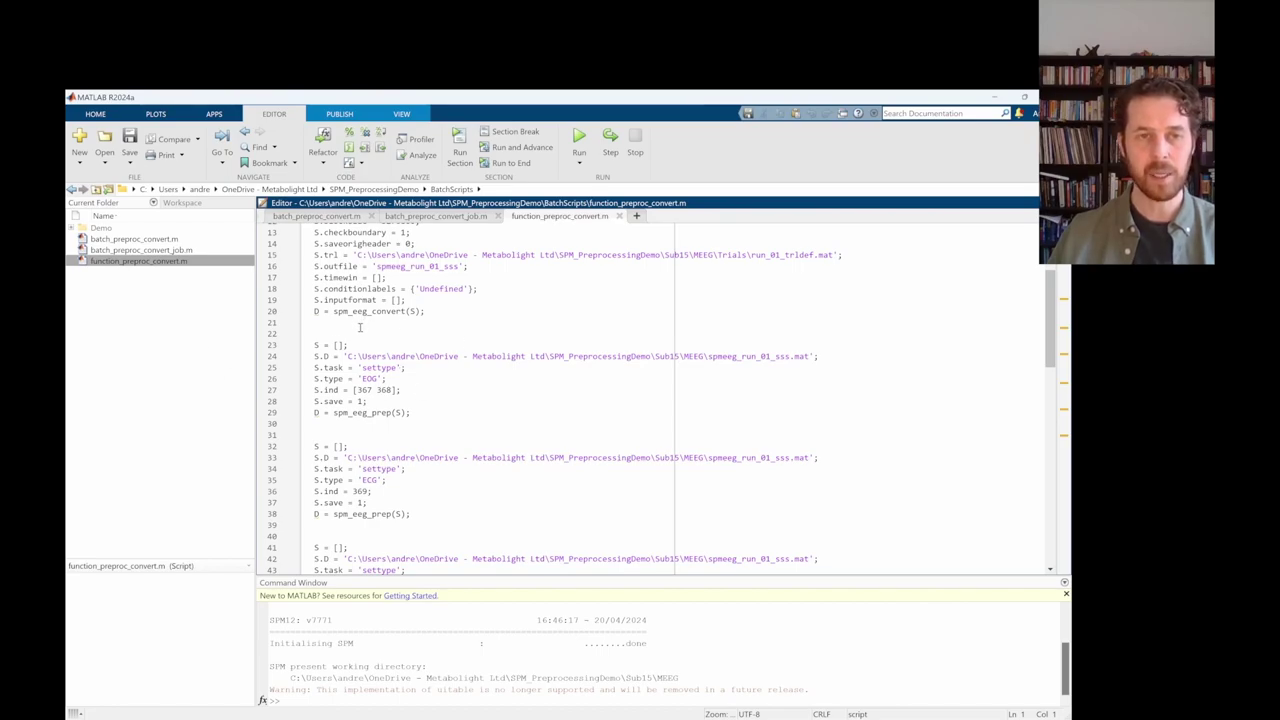
{"action": "scroll", "coordinate": [361, 421], "scroll_direction": "up", "scroll_amount": 4}
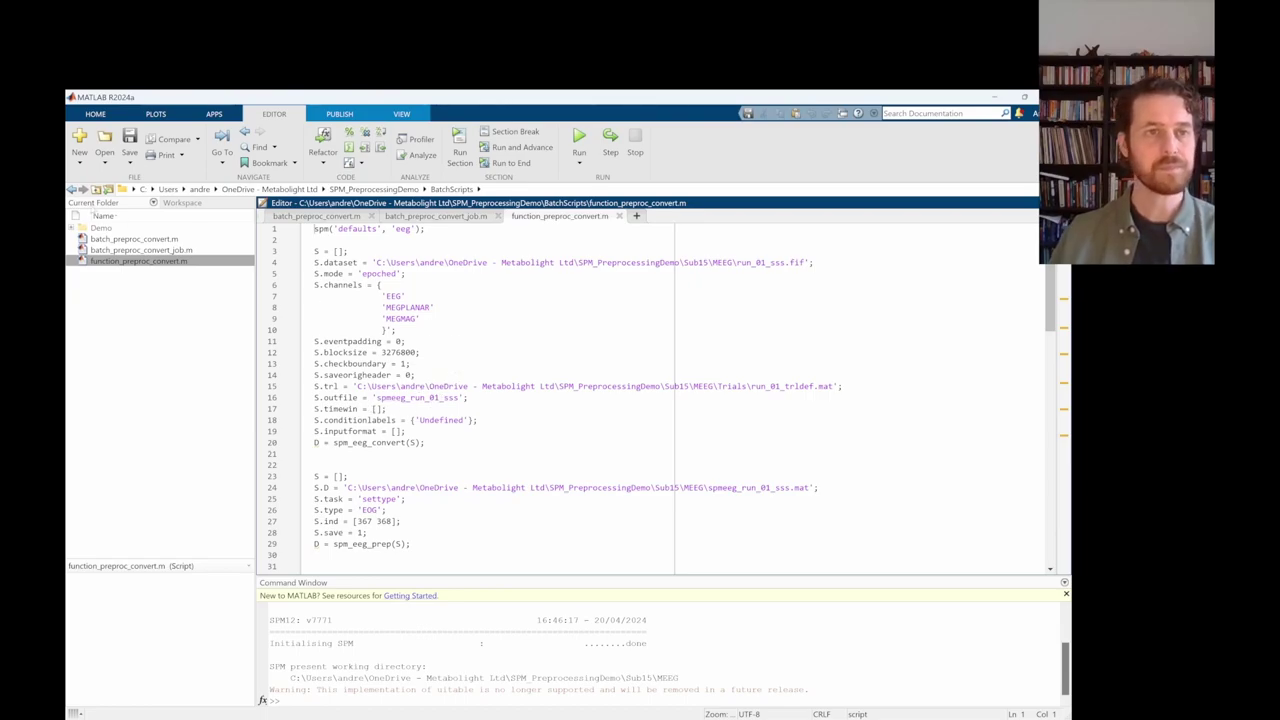
- Return MATLAB's current folder to Sub15/MEEG, and switch to SPM12 to display the trials table of bdspmeeg_run_01_sss.mat
{"action": "left_click", "coordinate": [72, 189]}
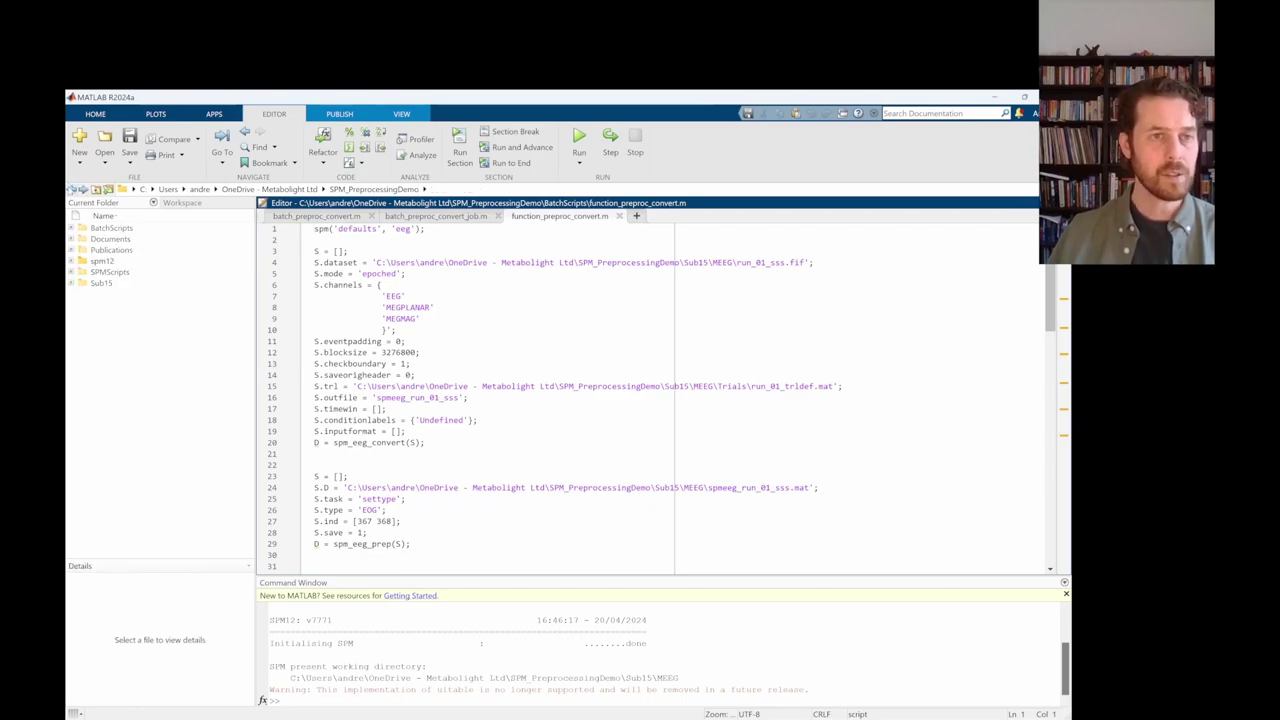
{"action": "key", "text": "alt+Tab"}
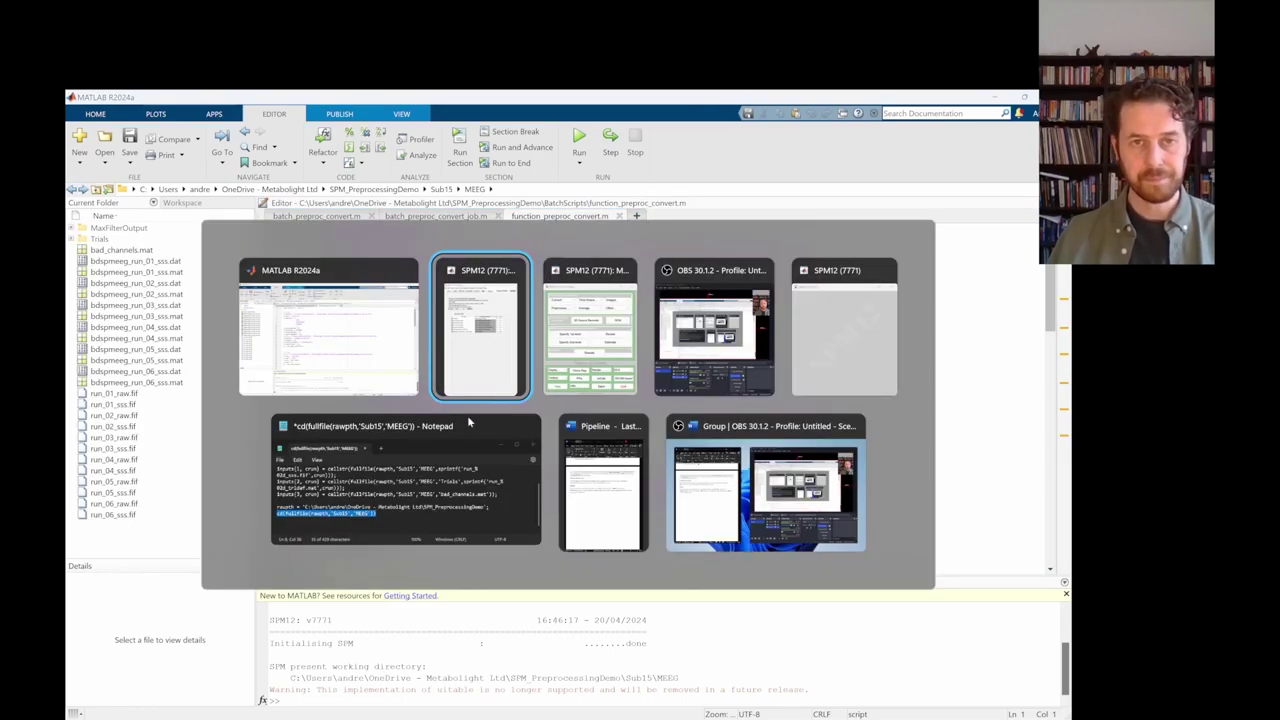
{"action": "left_click", "coordinate": [497, 361]}
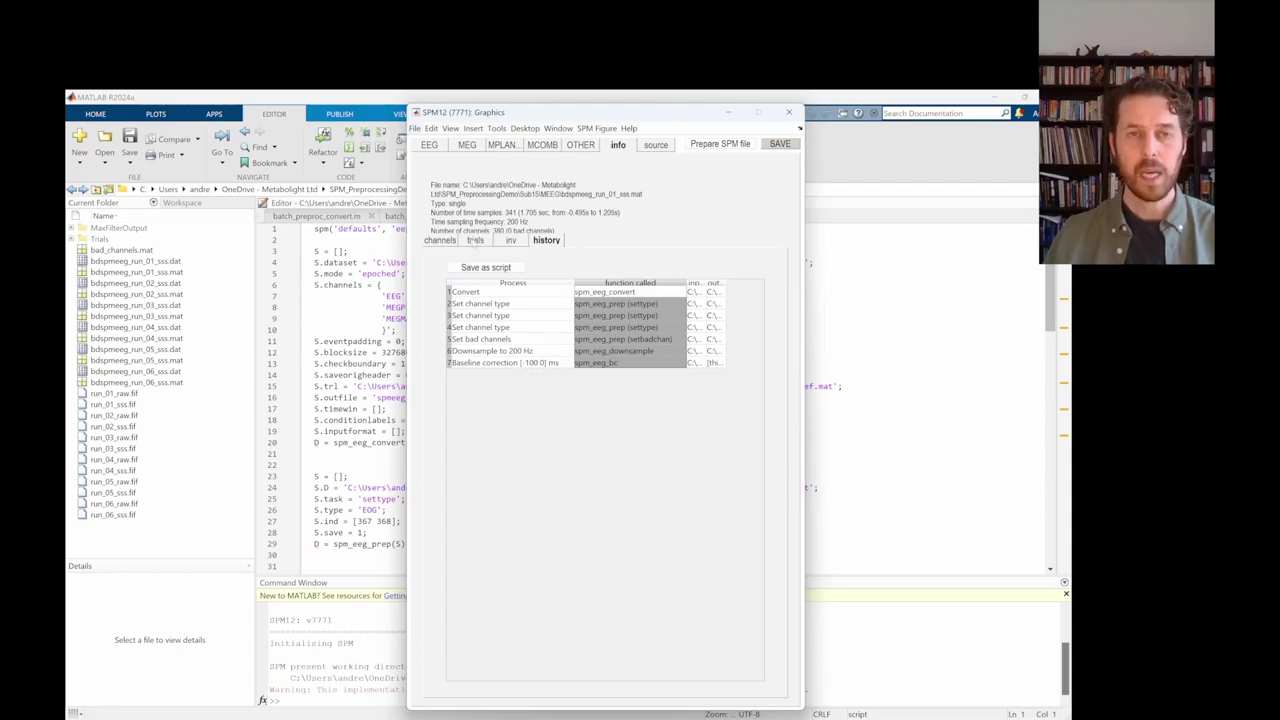
{"action": "left_click", "coordinate": [475, 241]}
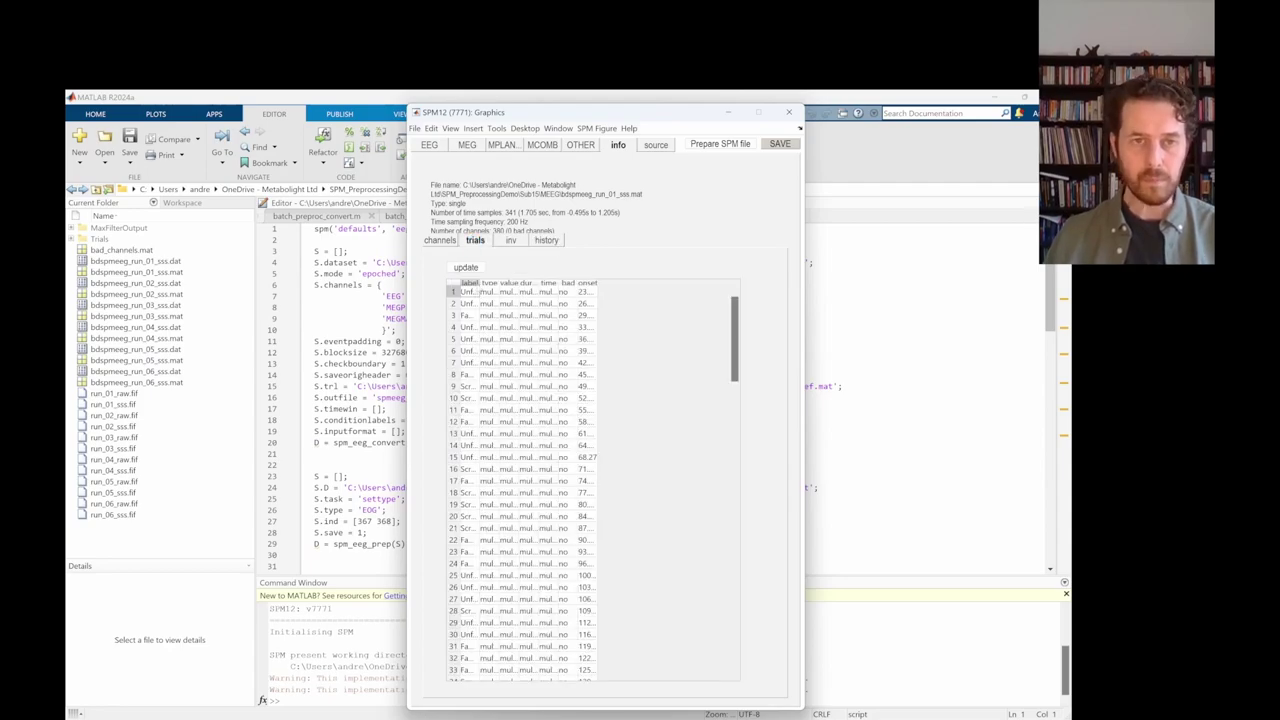
- Inspect the trial labels and onsets, and the full list of channel labels, widening the table columns to read them
{"action": "left_click_drag", "start_coordinate": [480, 283], "coordinate": [533, 283]}
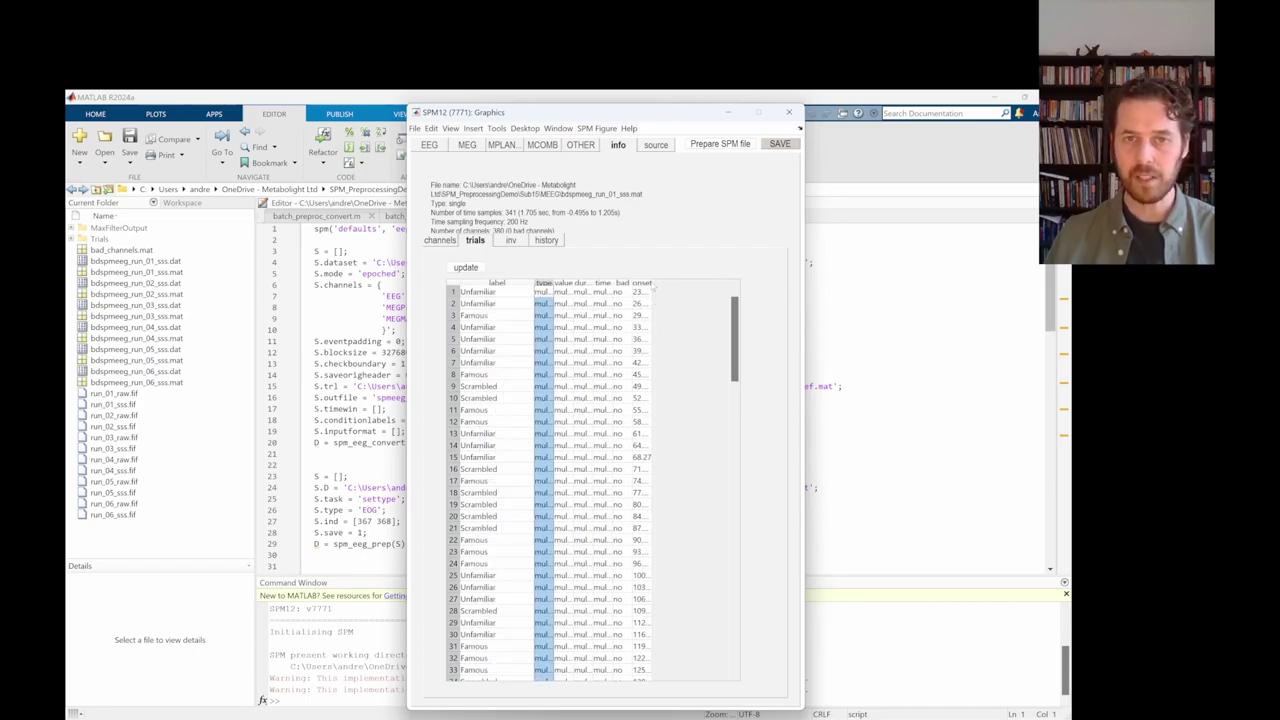
{"action": "left_click_drag", "start_coordinate": [655, 283], "coordinate": [716, 283]}
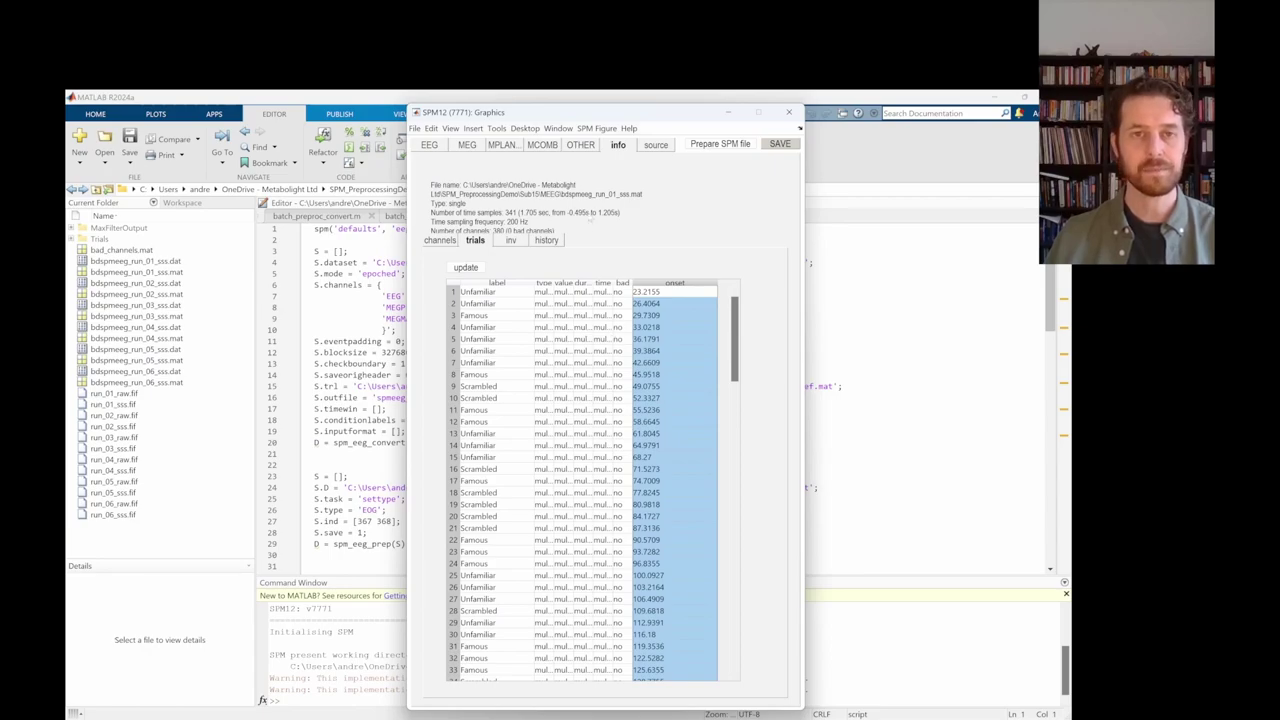
{"action": "left_click", "coordinate": [440, 240]}
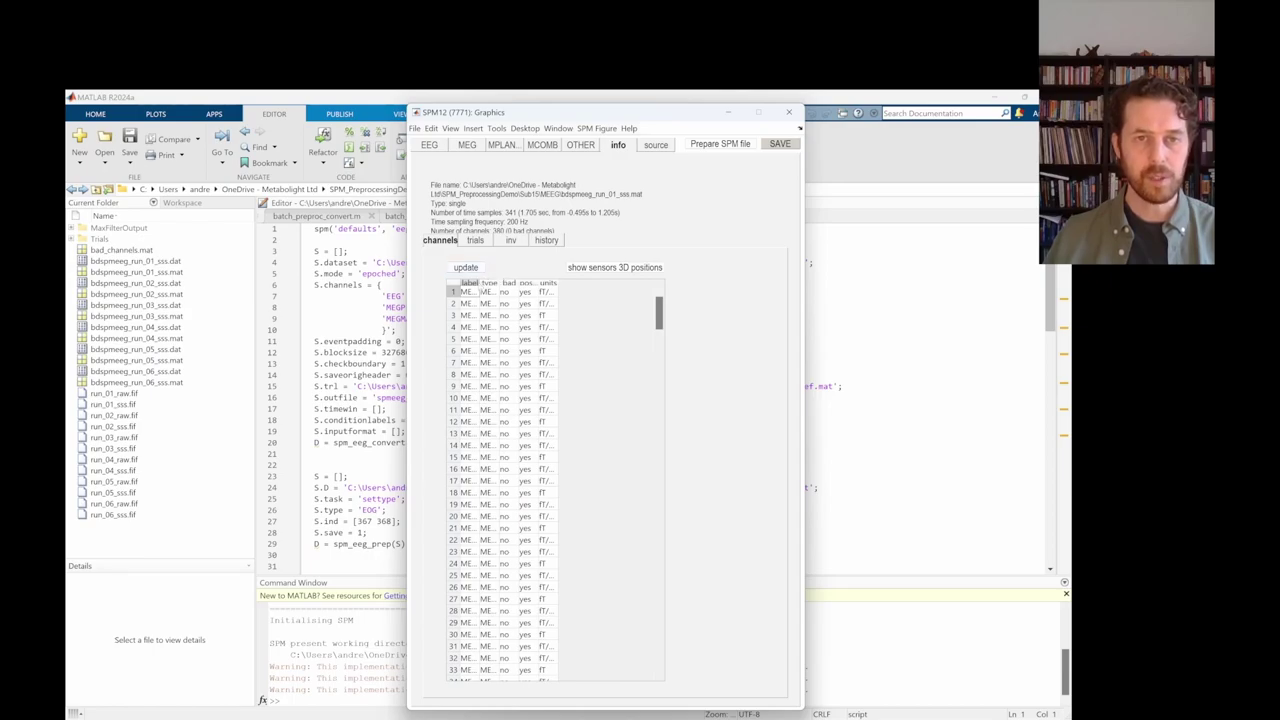
{"action": "left_click_drag", "start_coordinate": [480, 285], "coordinate": [548, 285]}
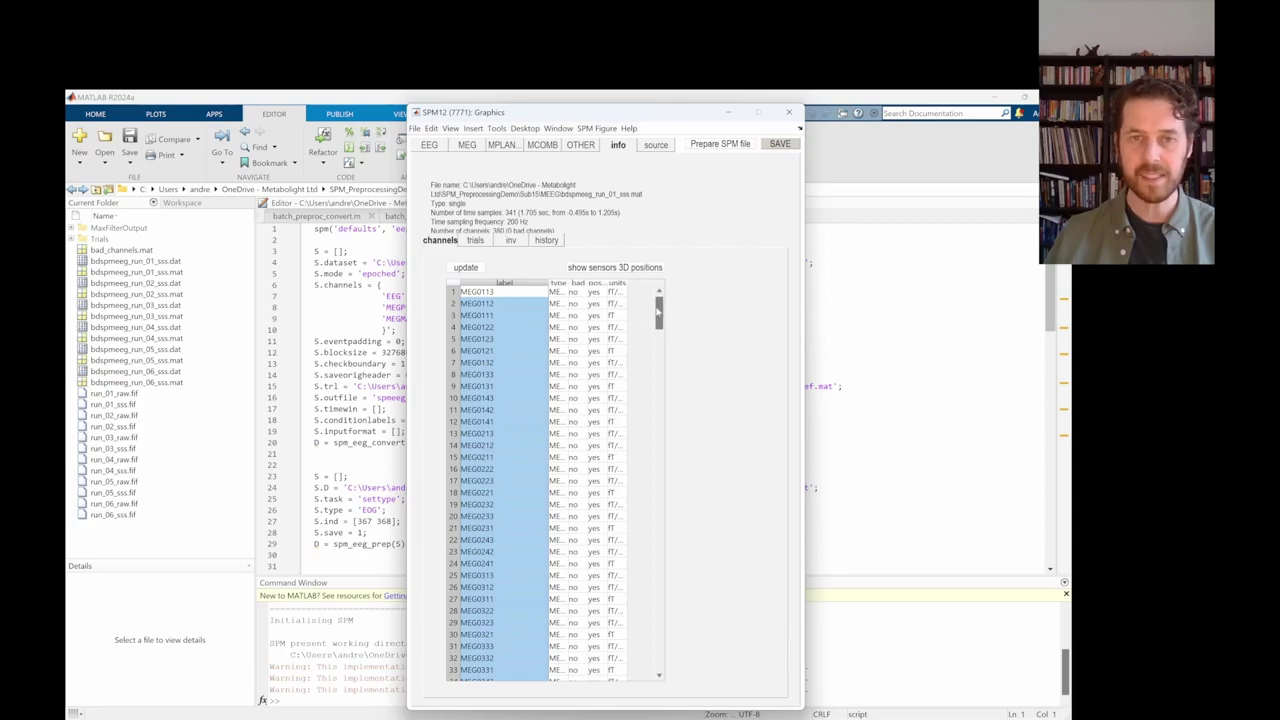
{"action": "left_click_drag", "start_coordinate": [658, 312], "coordinate": [698, 673]}
{"action": "left_click_drag", "start_coordinate": [697, 654], "coordinate": [690, 313]}
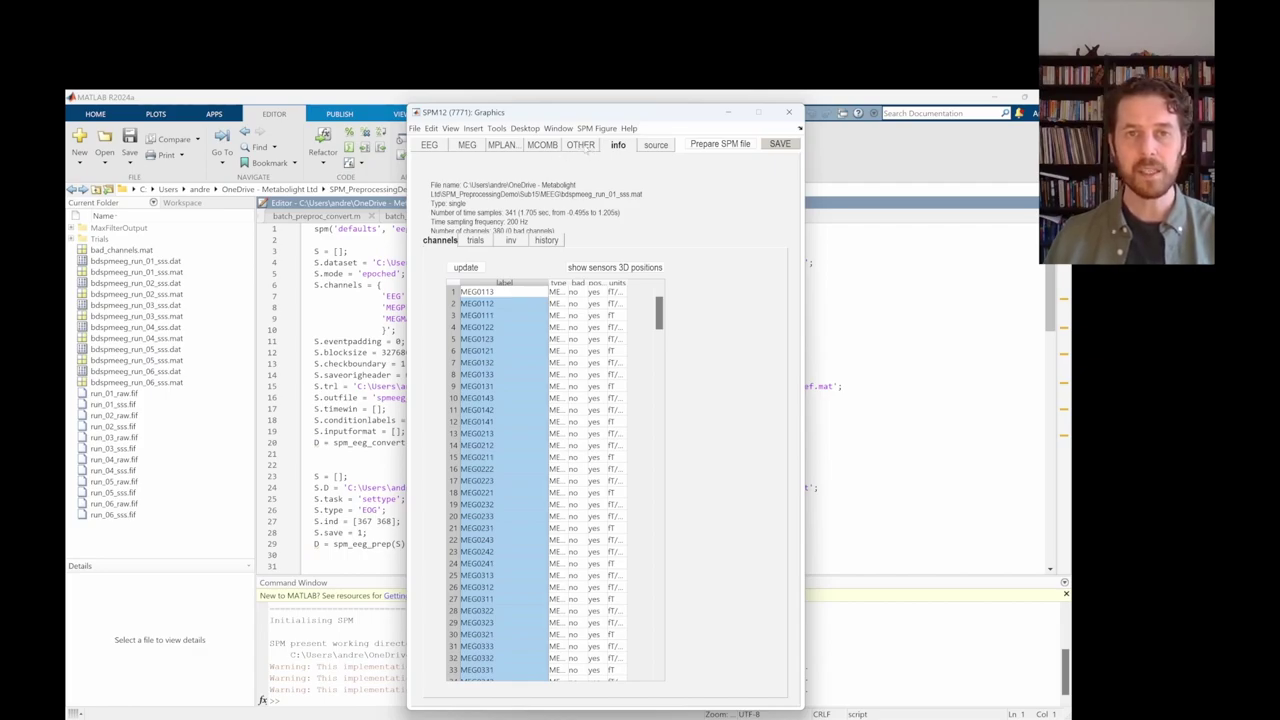
- View the trial 1 signals for the other, planar MEG, MEG and EEG channels in turn
{"action": "left_click", "coordinate": [581, 145]}
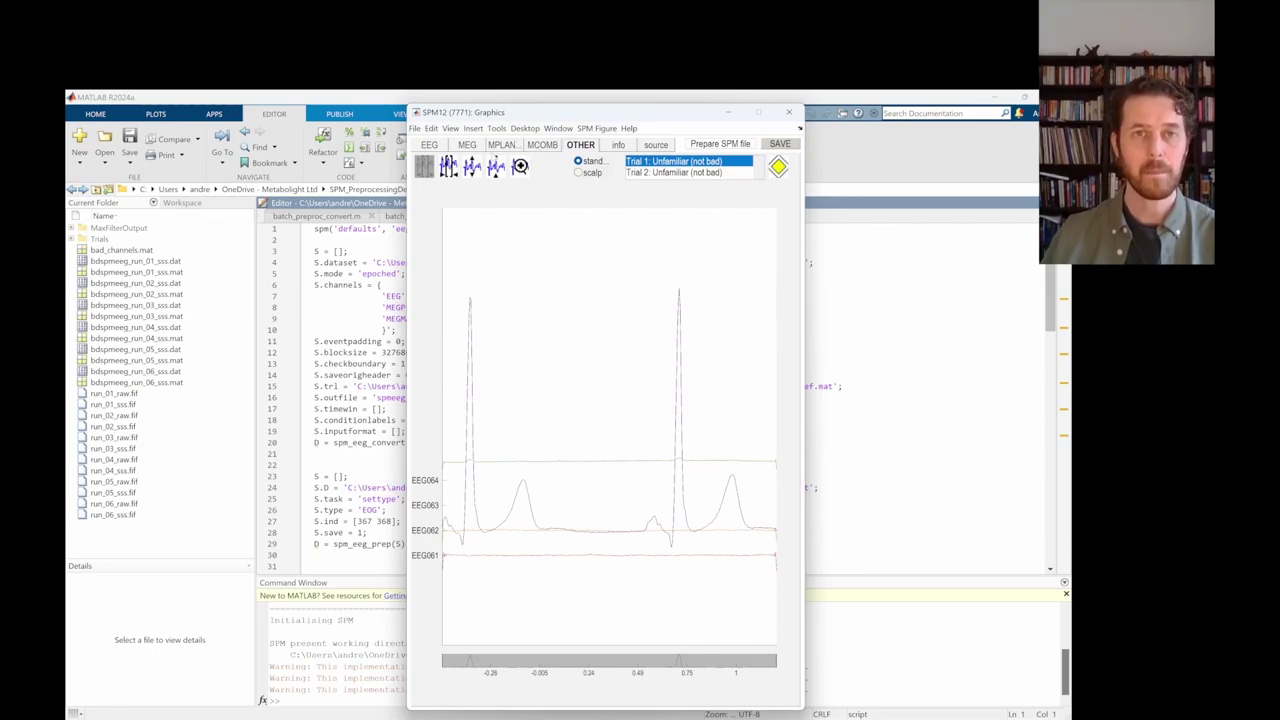
{"action": "left_click", "coordinate": [494, 145]}
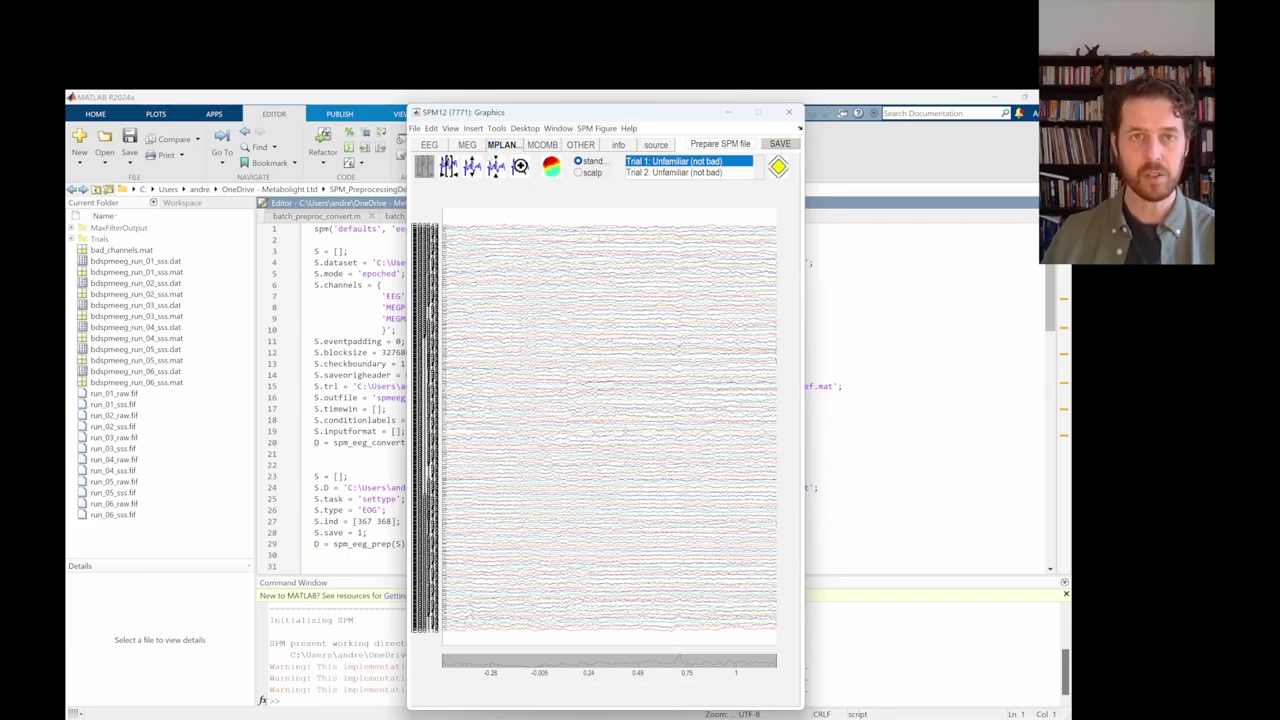
{"action": "left_click", "coordinate": [467, 144]}
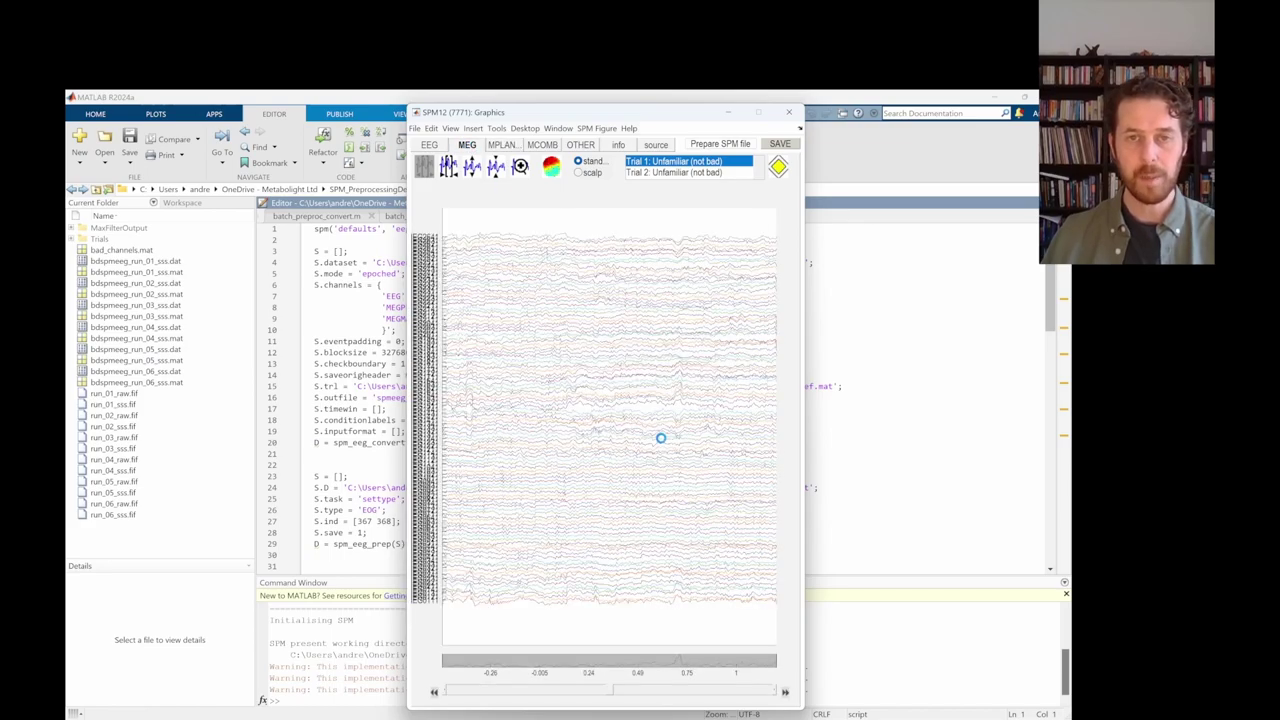
{"action": "left_click", "coordinate": [429, 144]}
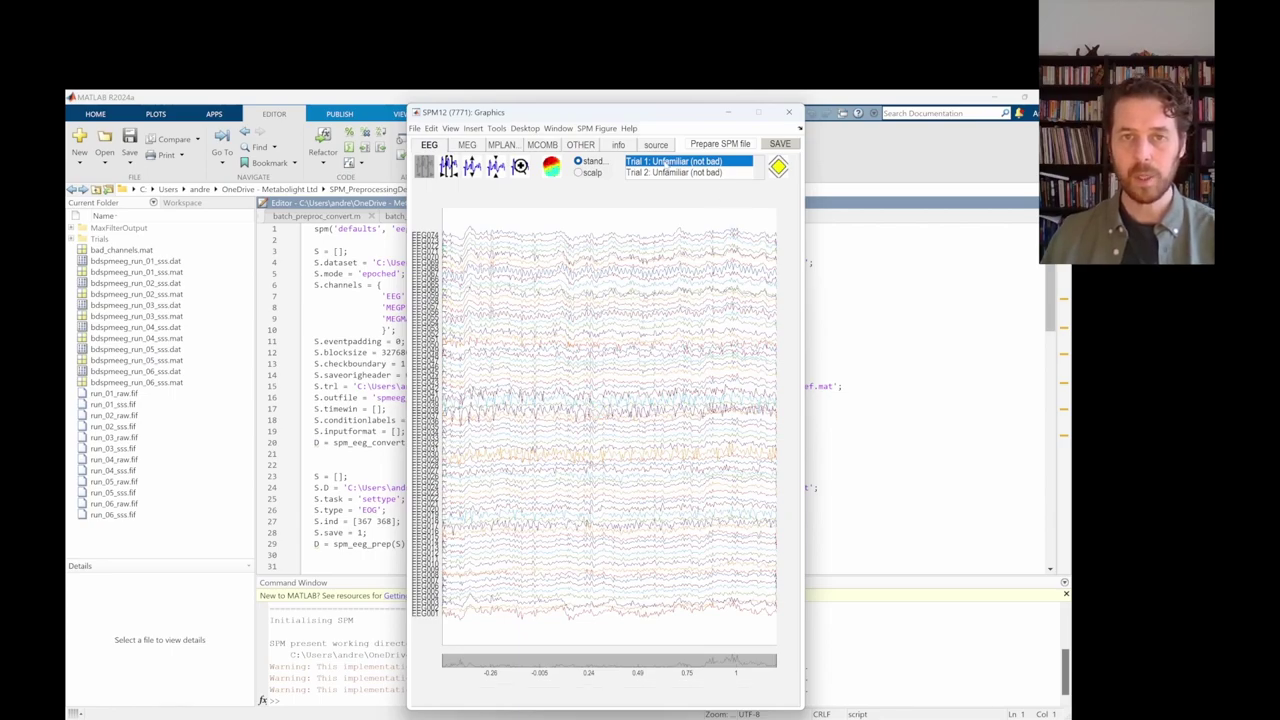
- Browse the EEG signals of trials 2 through 6
{"action": "left_click", "coordinate": [665, 172]}
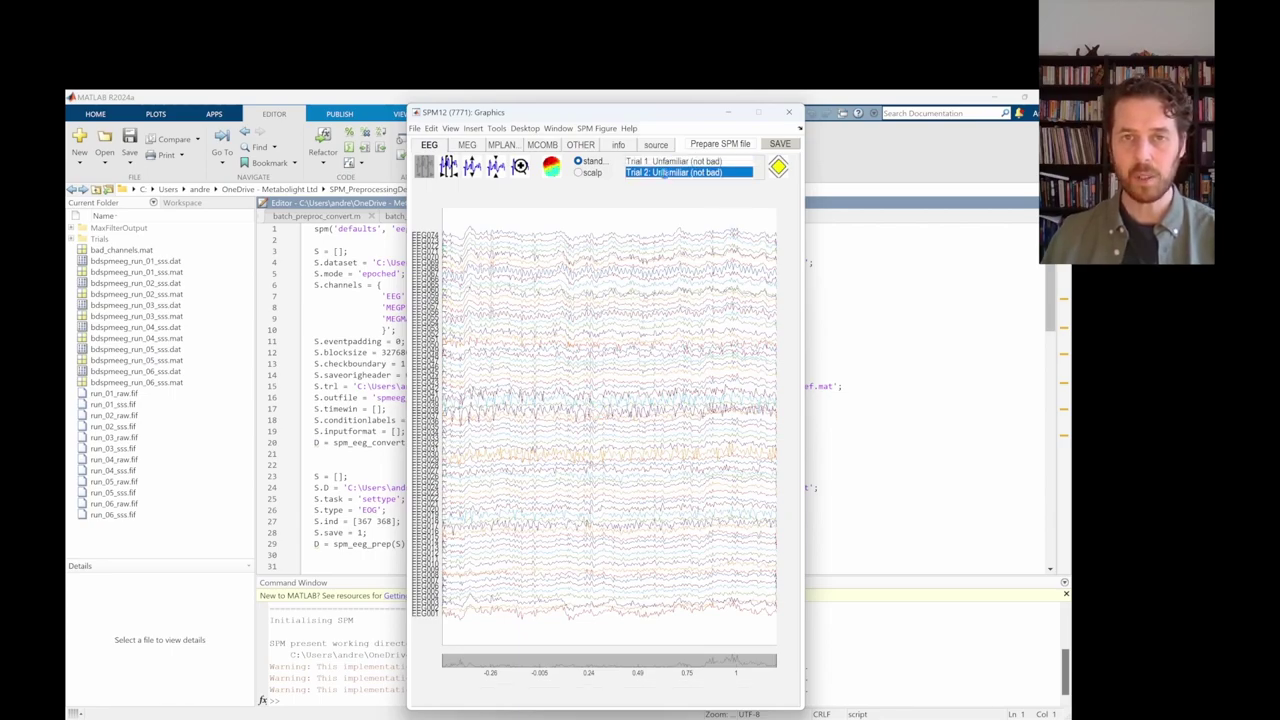
{"action": "scroll", "coordinate": [665, 172], "scroll_direction": "down", "scroll_amount": 1}
{"action": "left_click", "coordinate": [668, 162]}
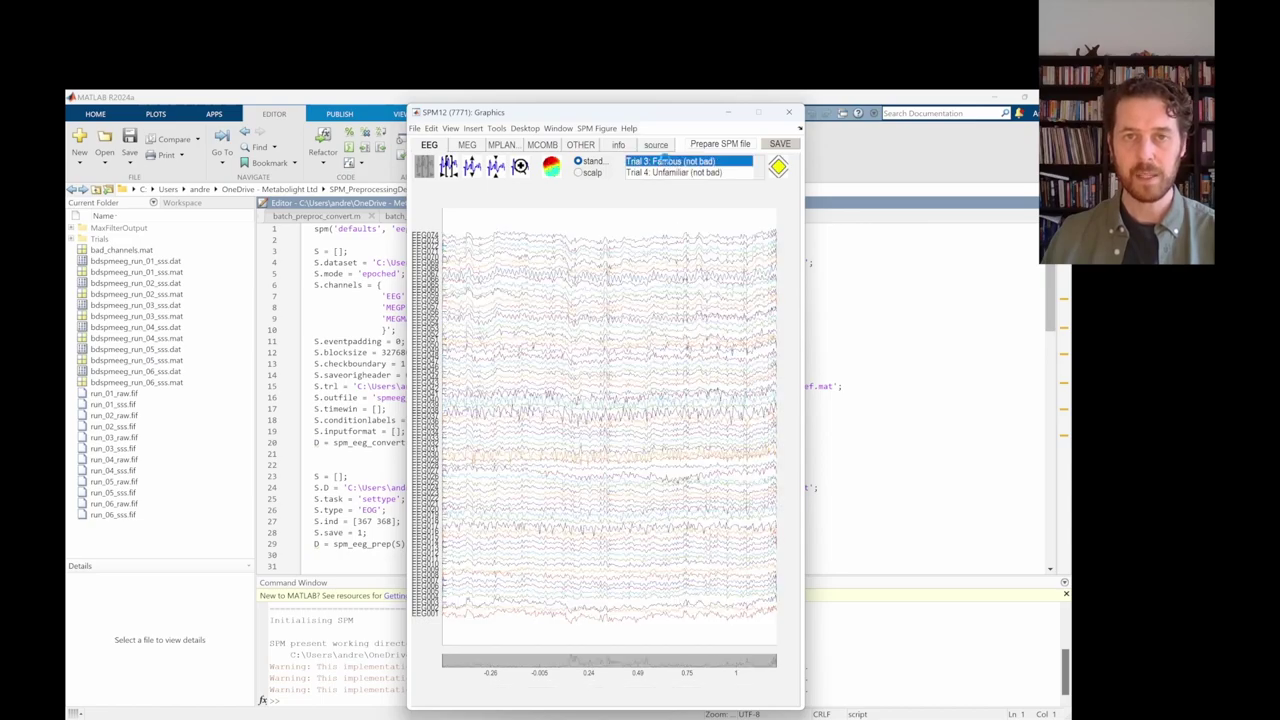
{"action": "left_click", "coordinate": [670, 172]}
{"action": "scroll", "coordinate": [668, 172], "scroll_direction": "down", "scroll_amount": 1}
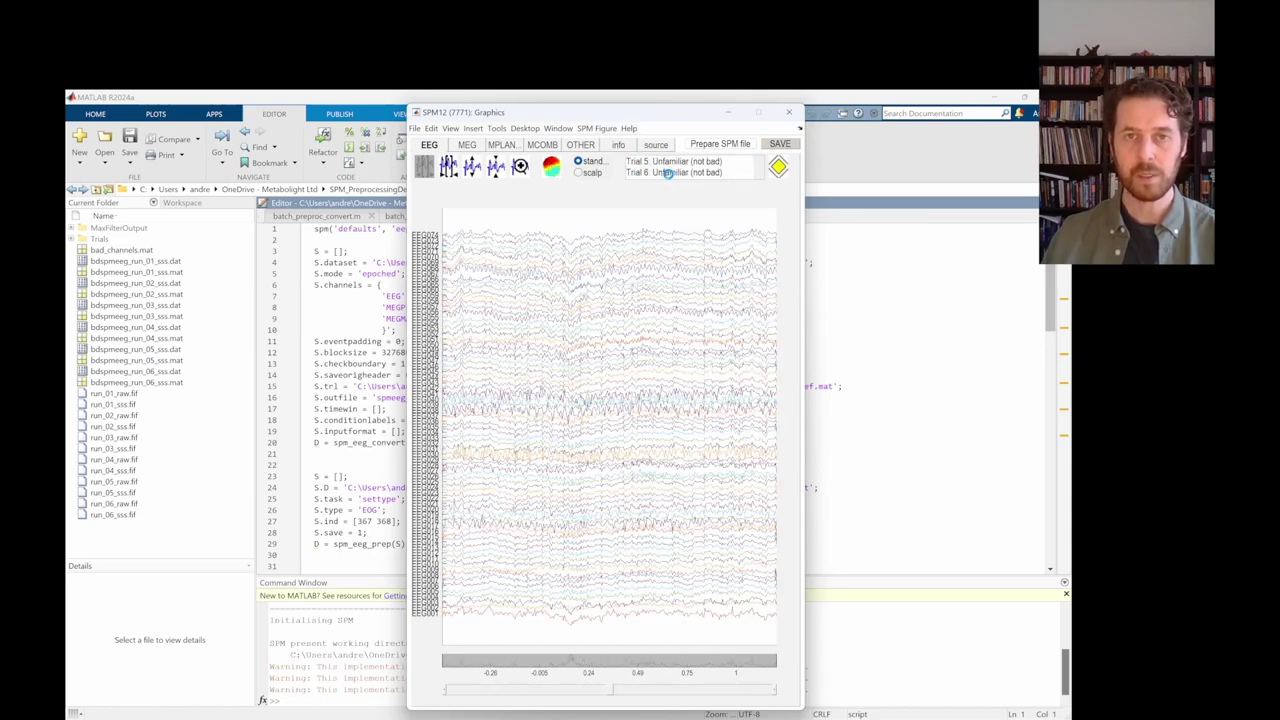
{"action": "left_click", "coordinate": [667, 162]}
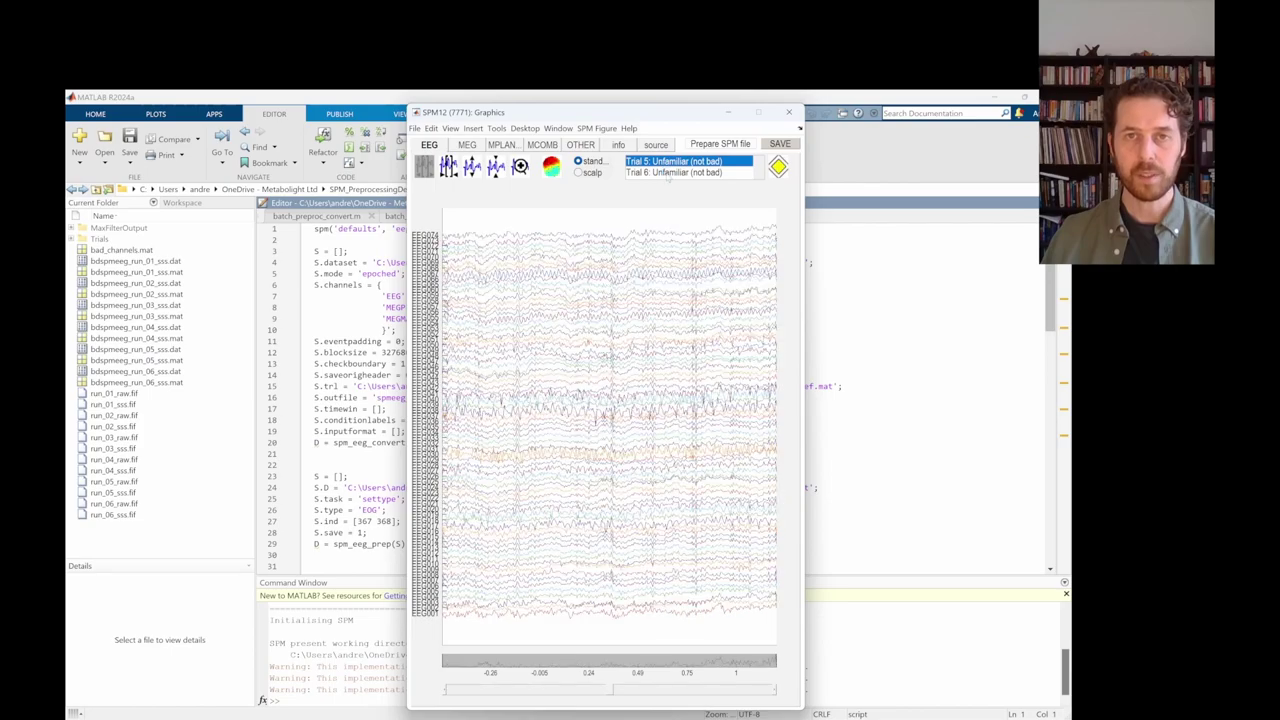
{"action": "left_click", "coordinate": [667, 172]}
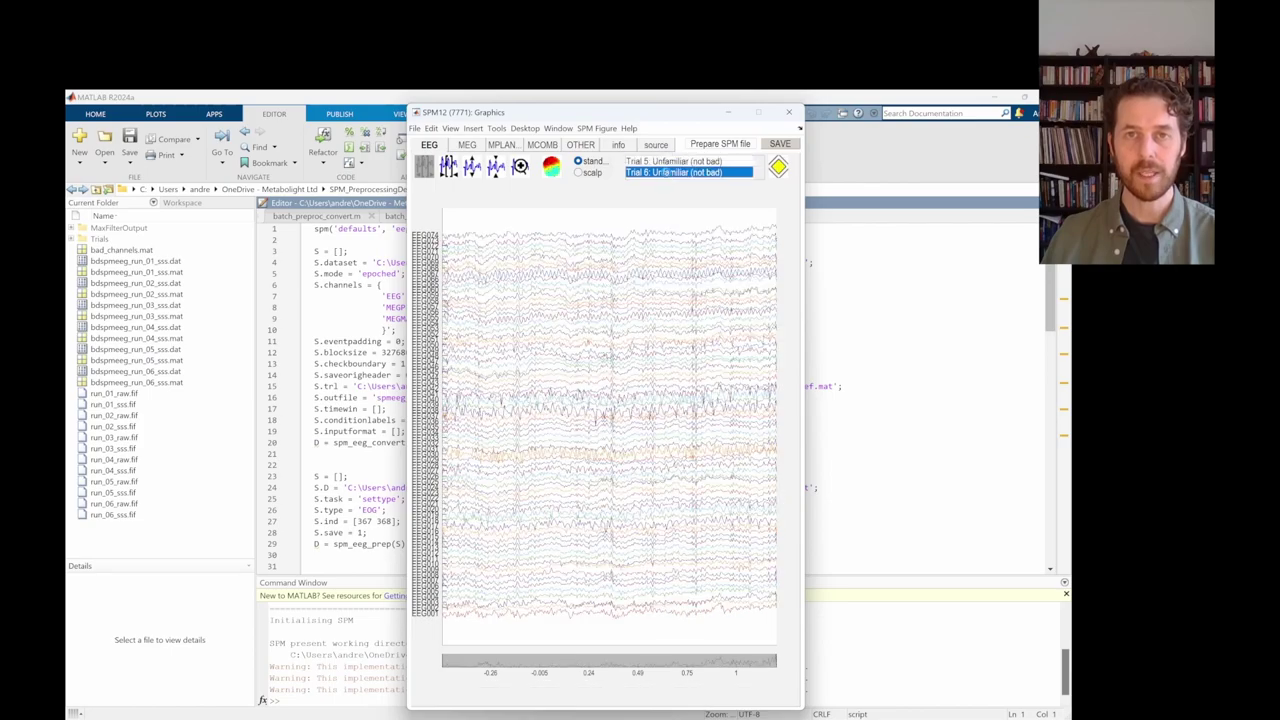
- Narrow the time window of trial 6, adjust the signal scaling and zoom in on channels EEG036 to EEG074
{"action": "left_click", "coordinate": [446, 167]}
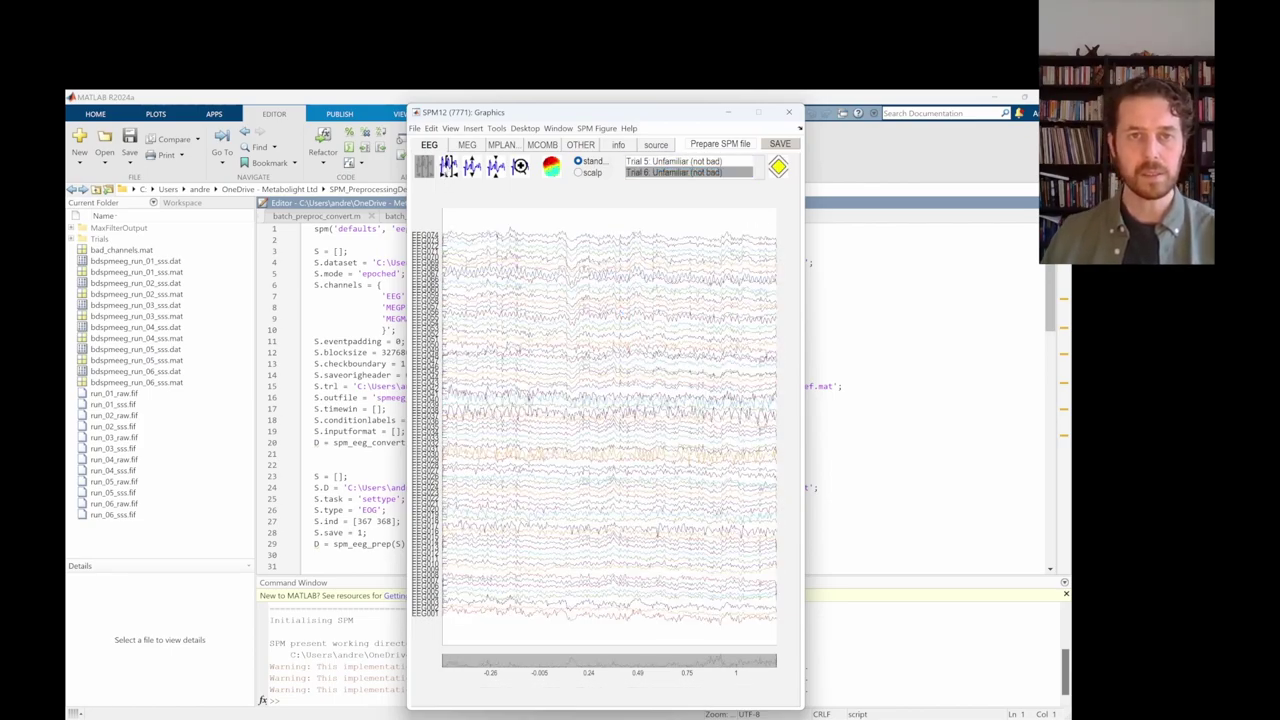
{"action": "left_click", "coordinate": [446, 167]}
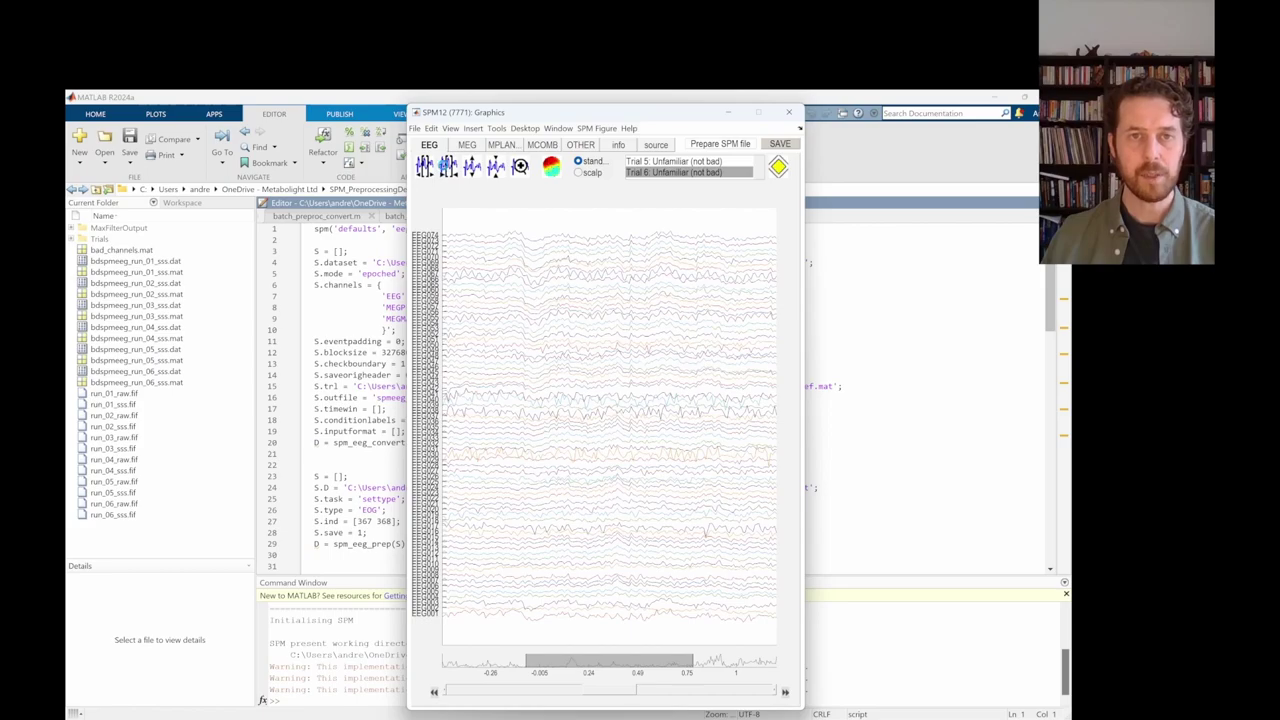
{"action": "left_click", "coordinate": [472, 167]}
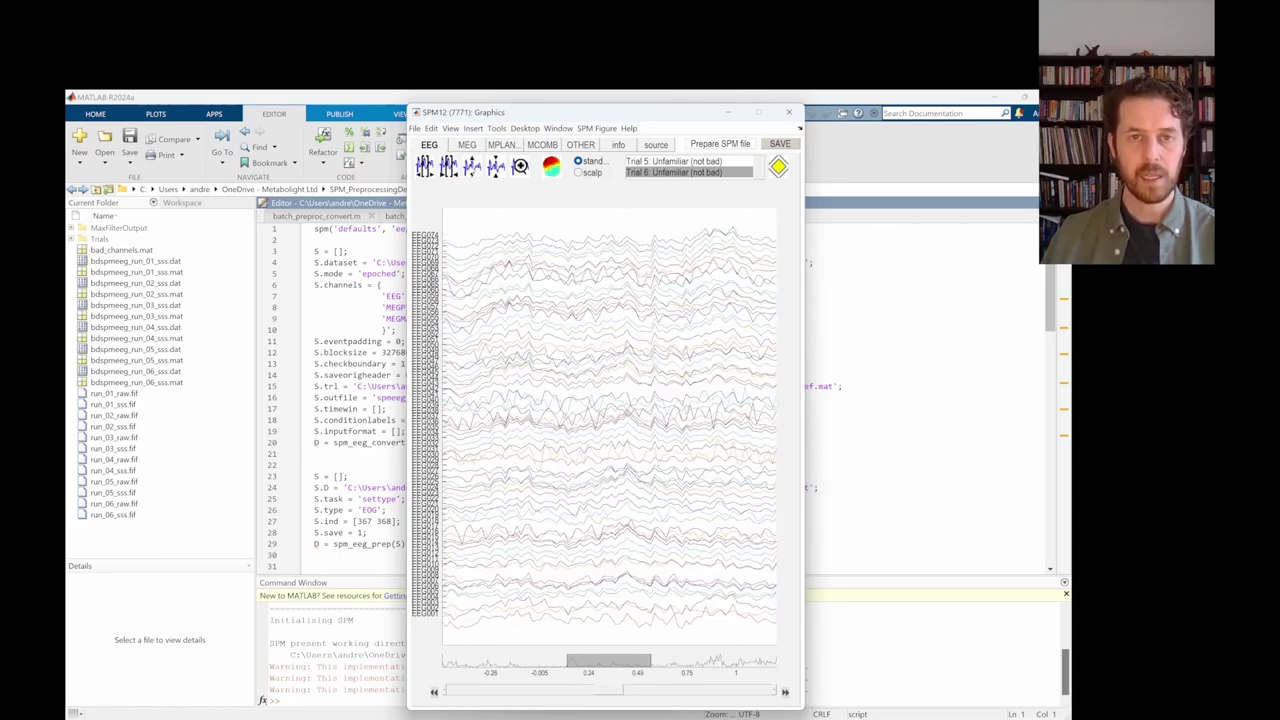
{"action": "left_click", "coordinate": [472, 167]}
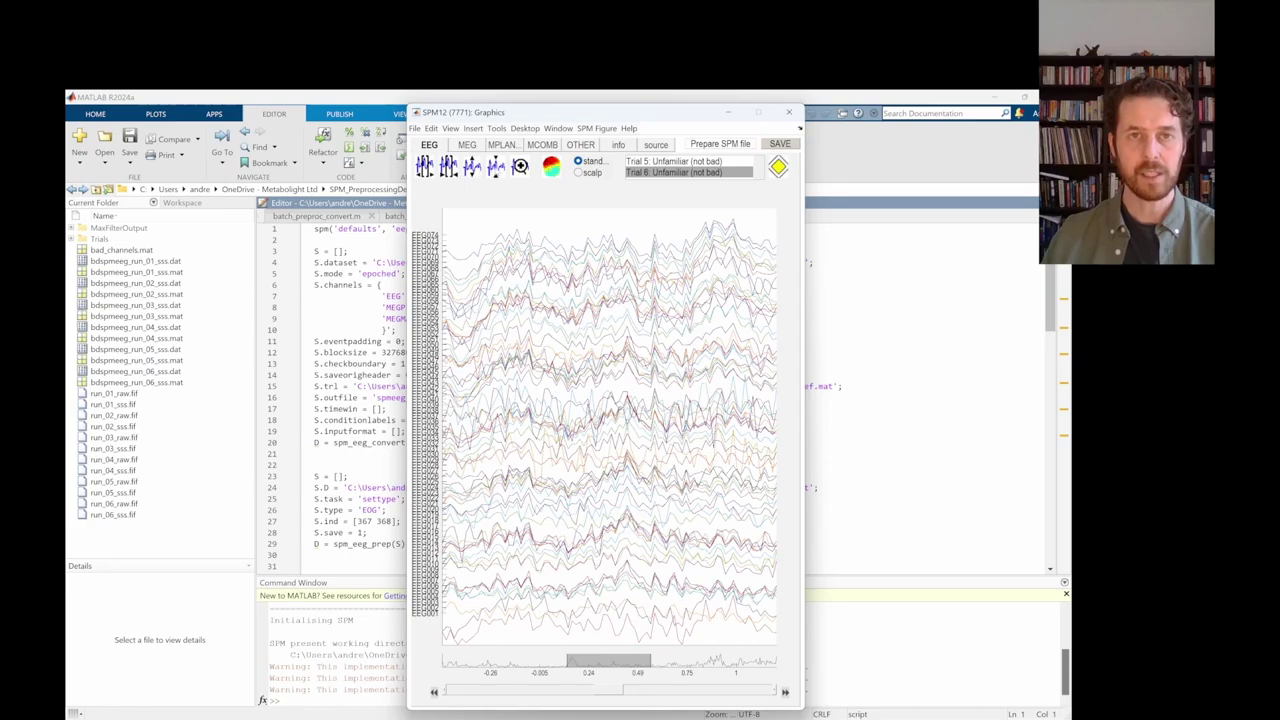
{"action": "left_click", "coordinate": [496, 167]}
{"action": "left_click", "coordinate": [496, 167]}
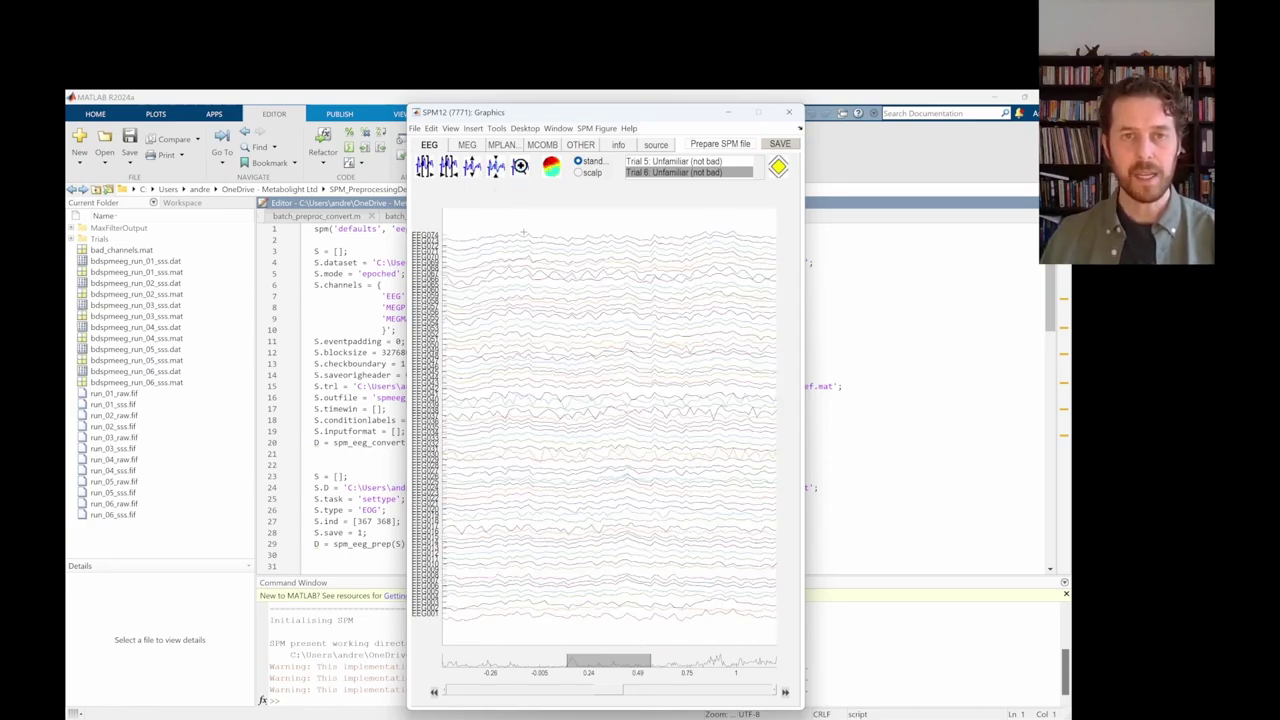
{"action": "left_click_drag", "start_coordinate": [520, 237], "coordinate": [642, 410]}
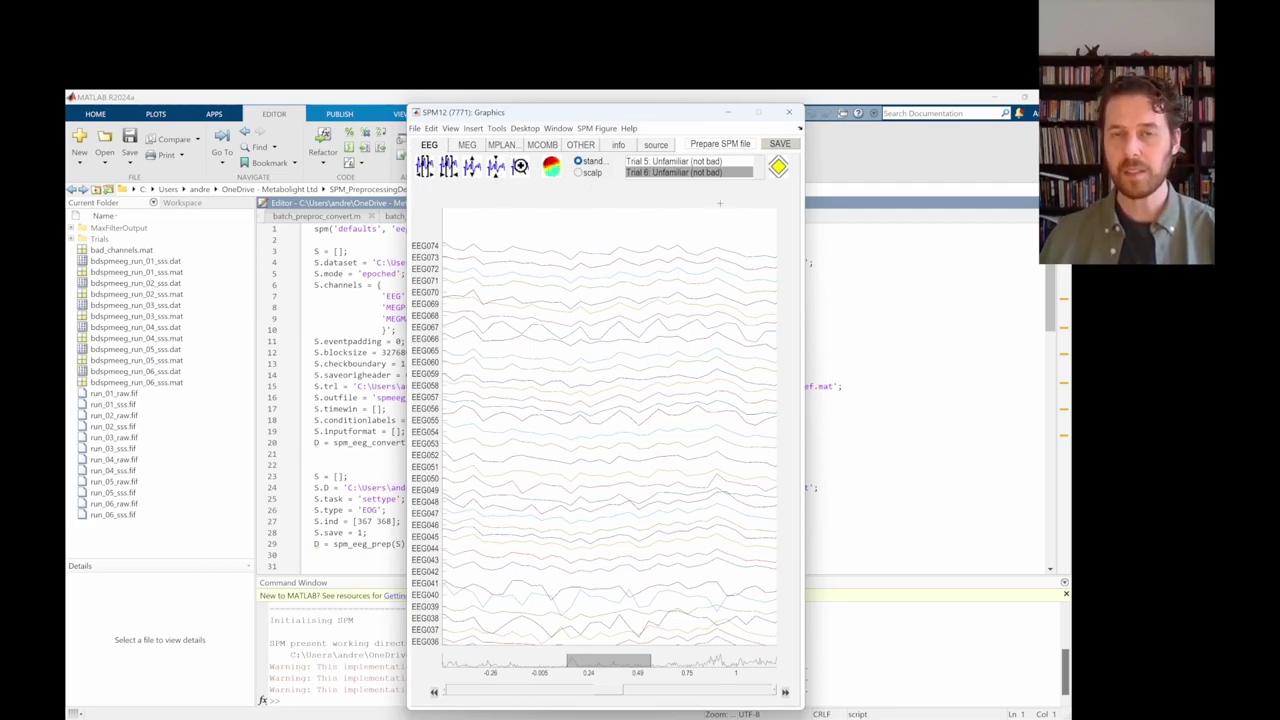
- Declare trial 6 as bad and revert it to not bad
{"action": "scroll", "coordinate": [680, 172], "scroll_direction": "up", "scroll_amount": 2}
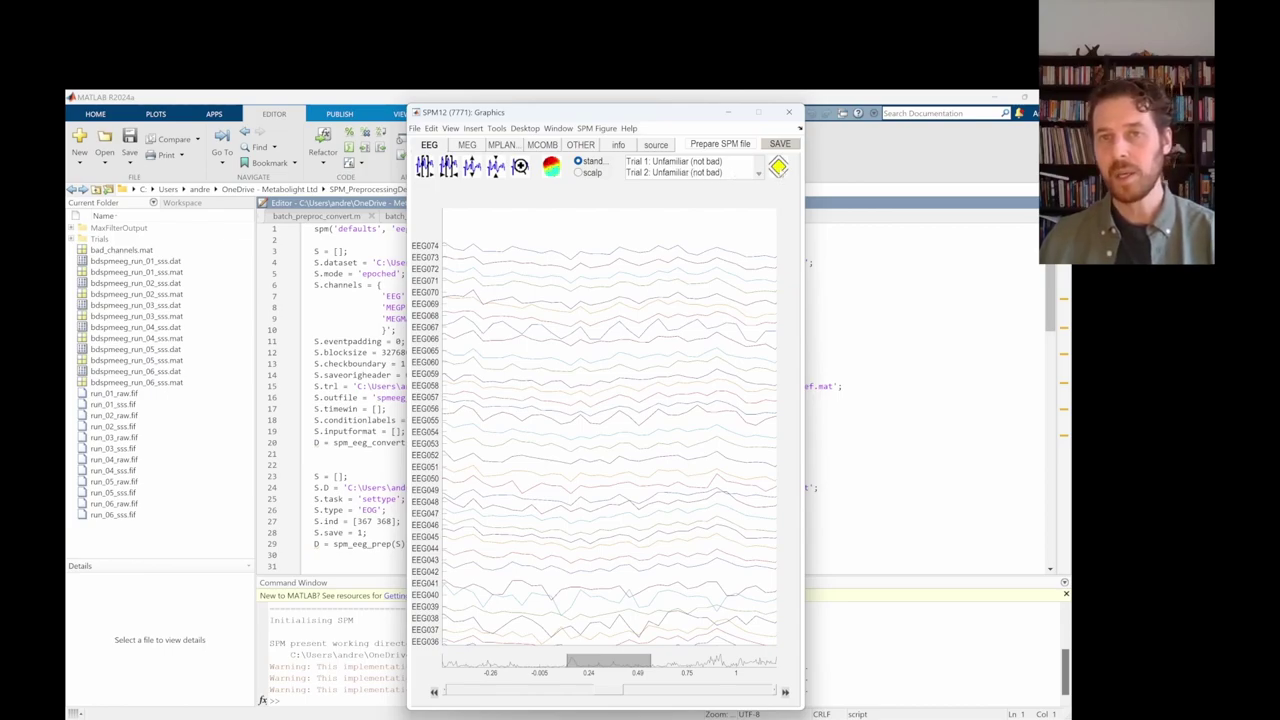
{"action": "left_click", "coordinate": [779, 167]}
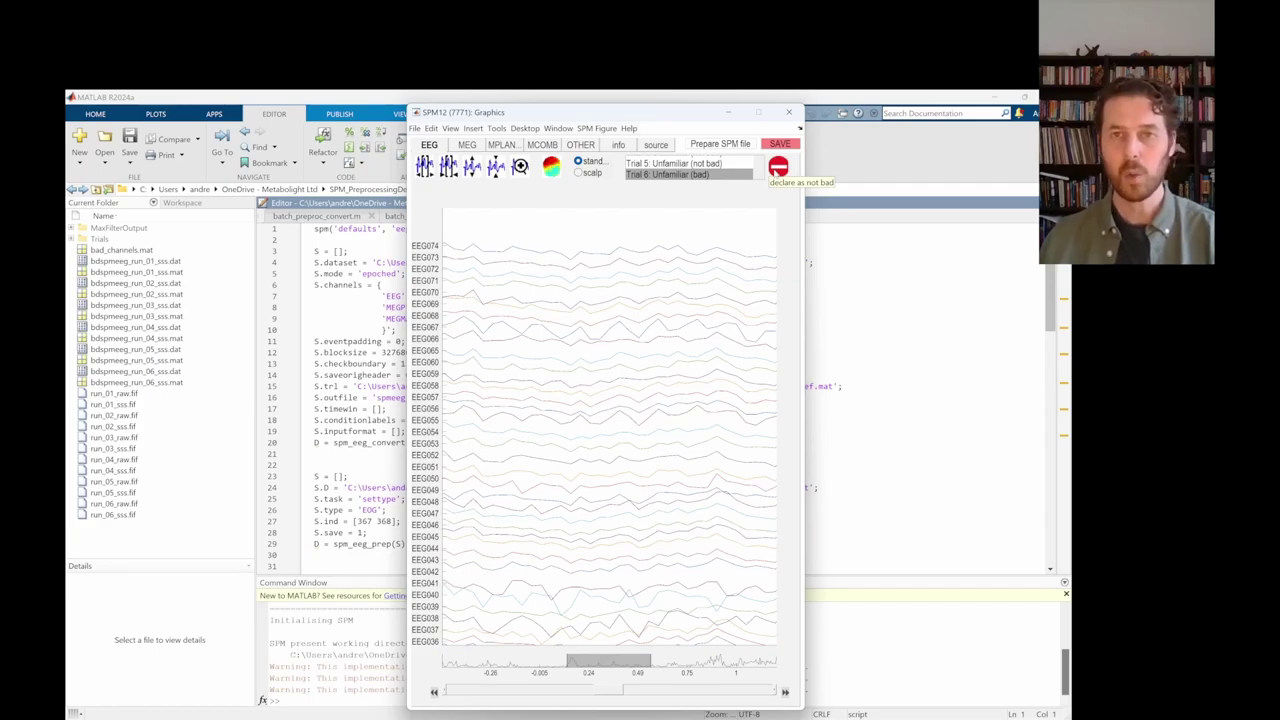
{"action": "left_click", "coordinate": [778, 166]}
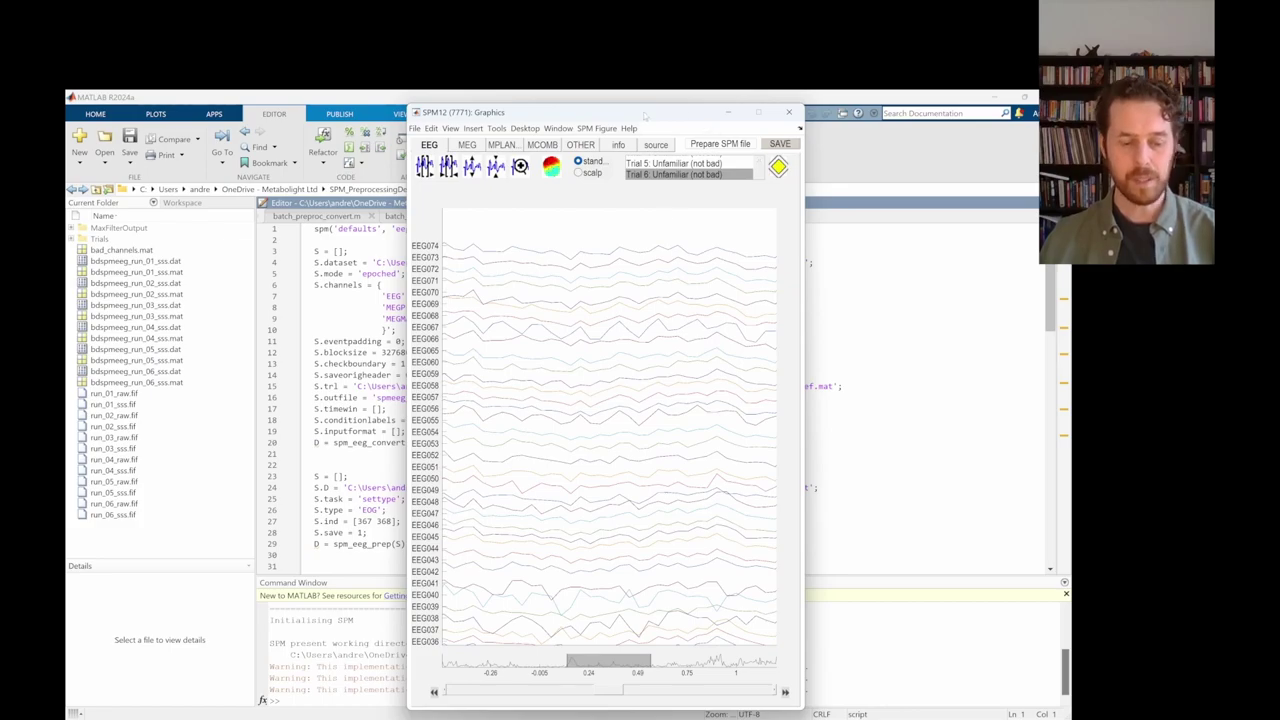
- Open the Batch Editor from the SPM menu window and add an M/EEG Merging module
{"action": "key", "text": "alt+Tab"}
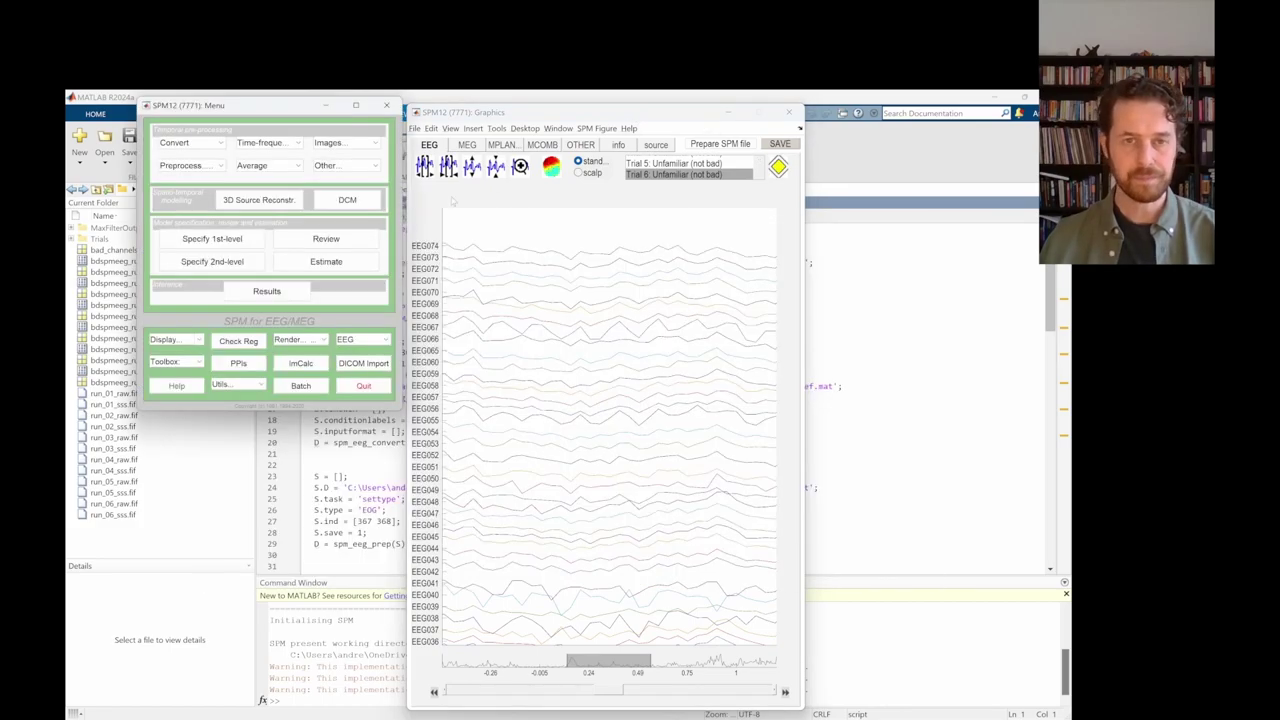
{"action": "left_click", "coordinate": [301, 388]}
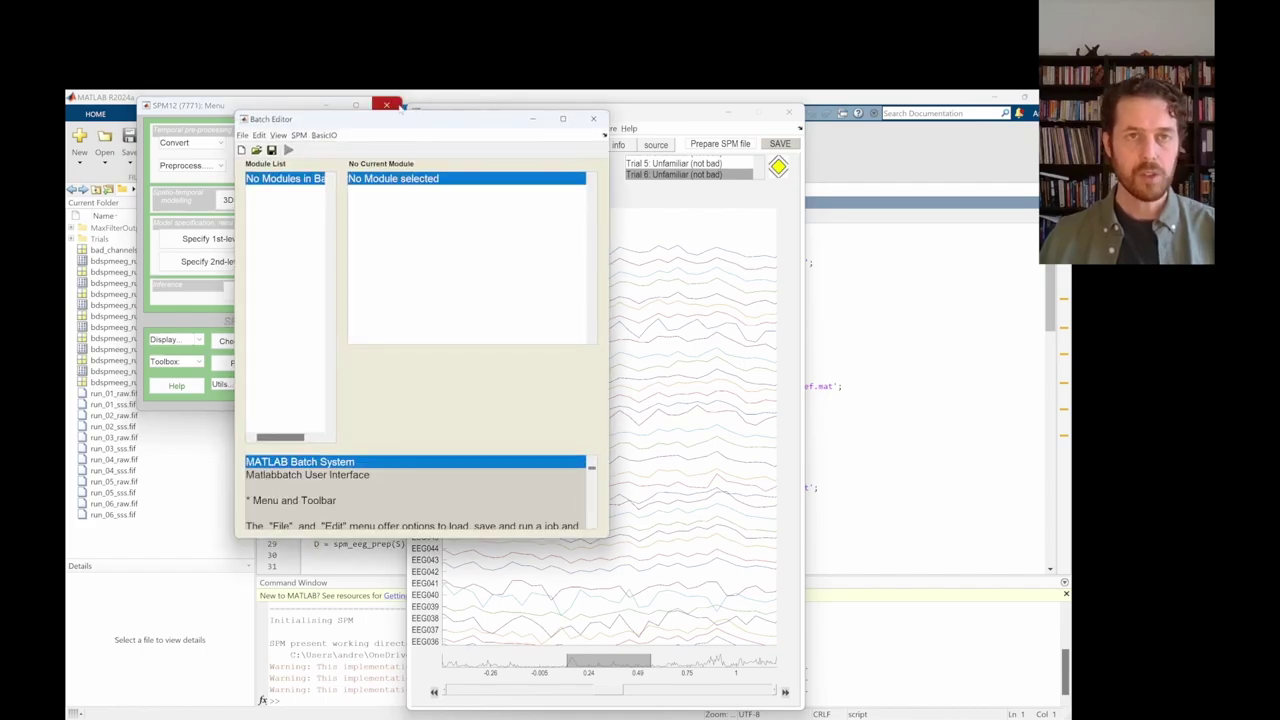
{"action": "left_click_drag", "start_coordinate": [396, 124], "coordinate": [590, 174]}
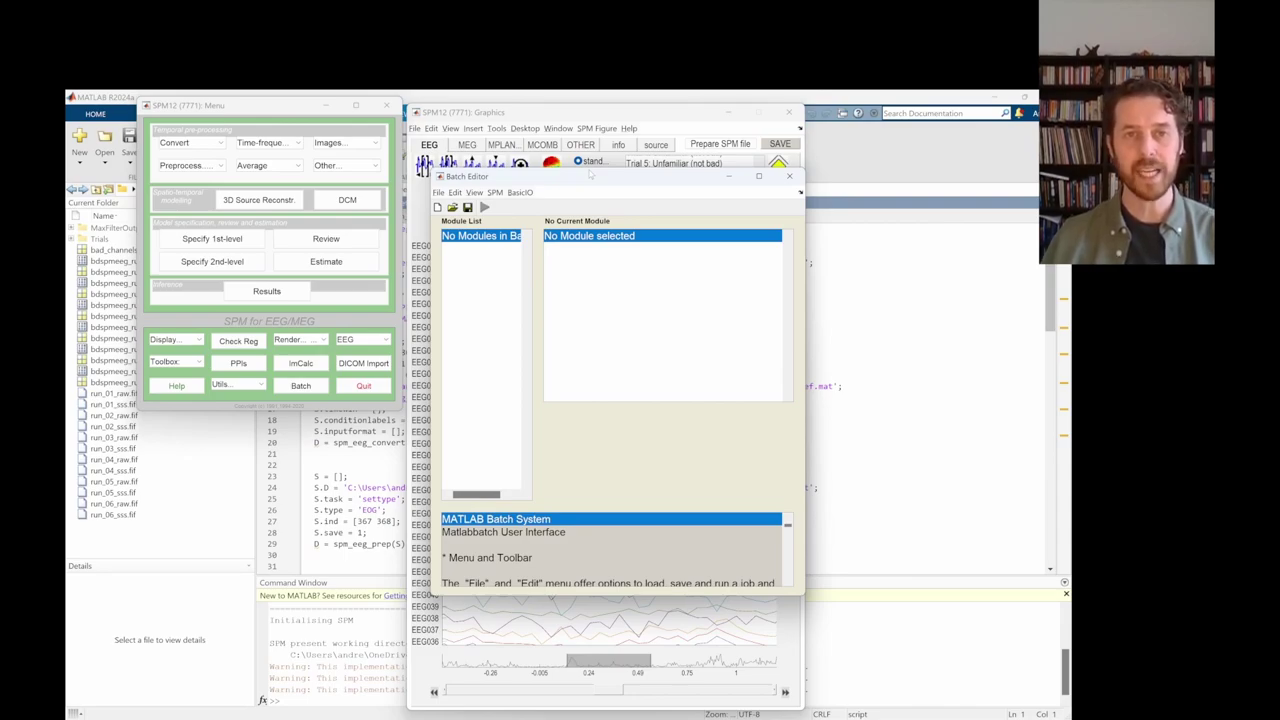
{"action": "left_click", "coordinate": [494, 192]}
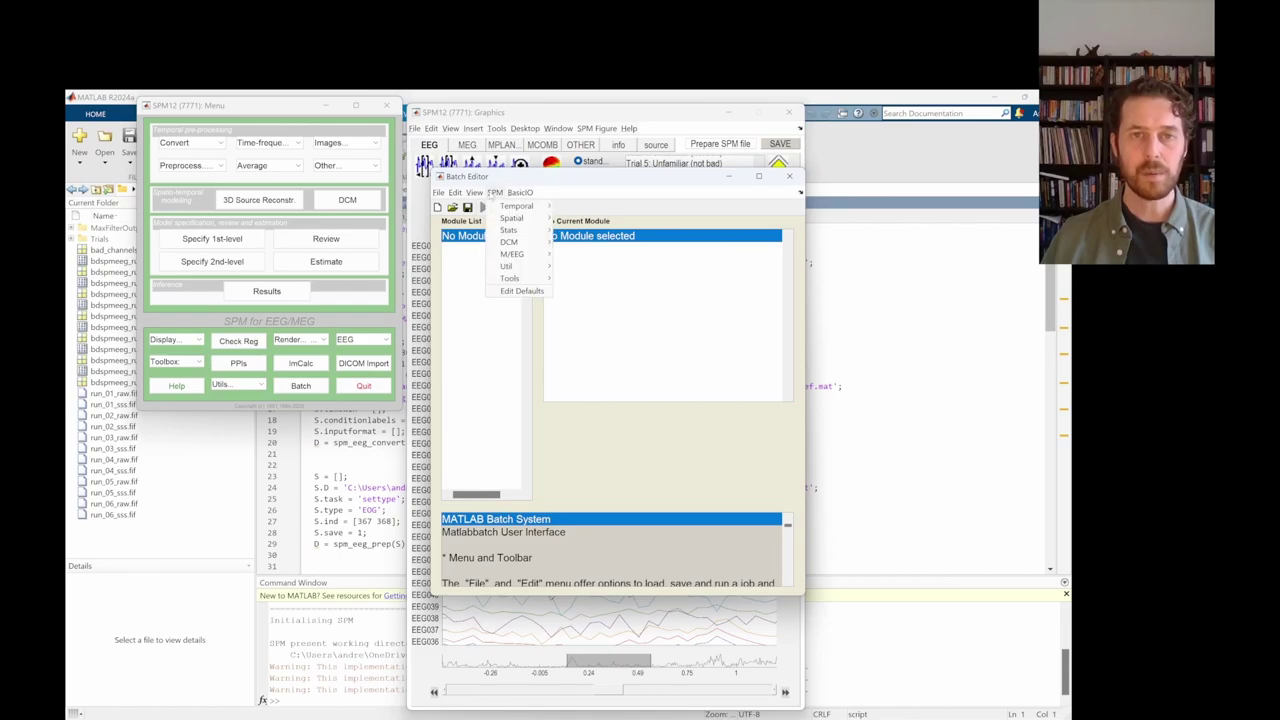
{"action": "mouse_move", "coordinate": [511, 254]}
{"action": "mouse_move", "coordinate": [607, 268]}
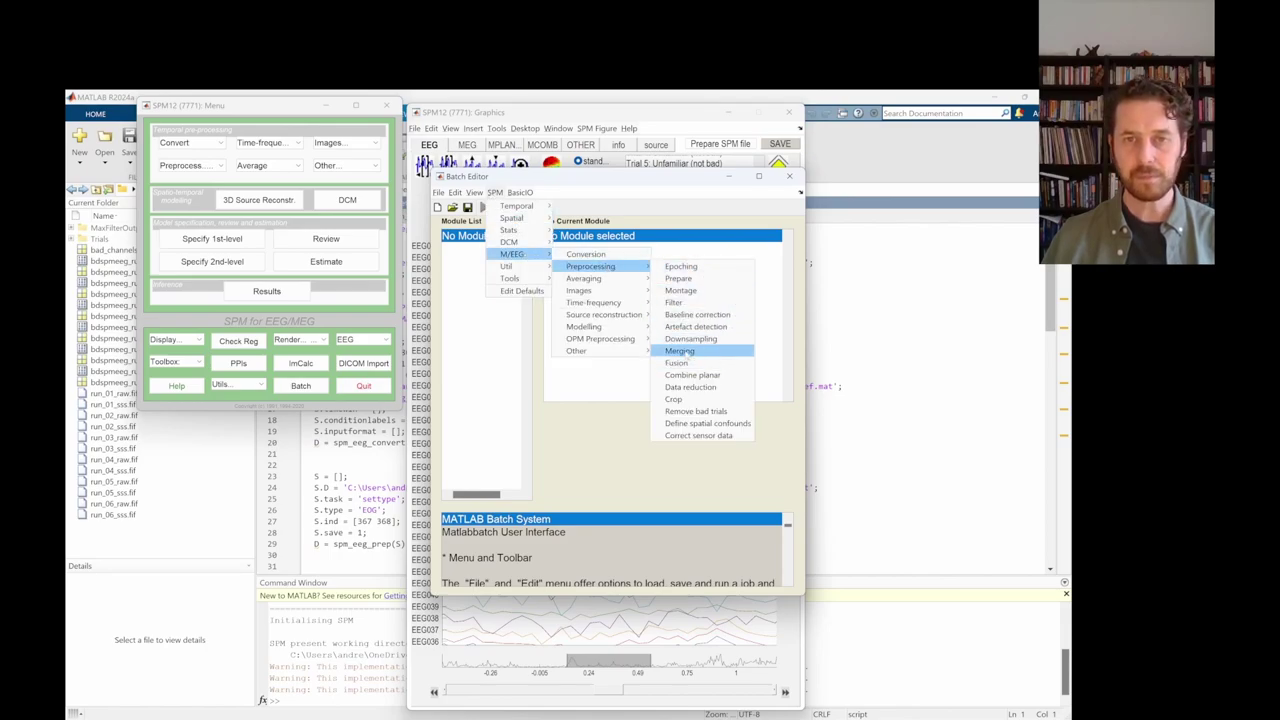
{"action": "left_click", "coordinate": [680, 351]}
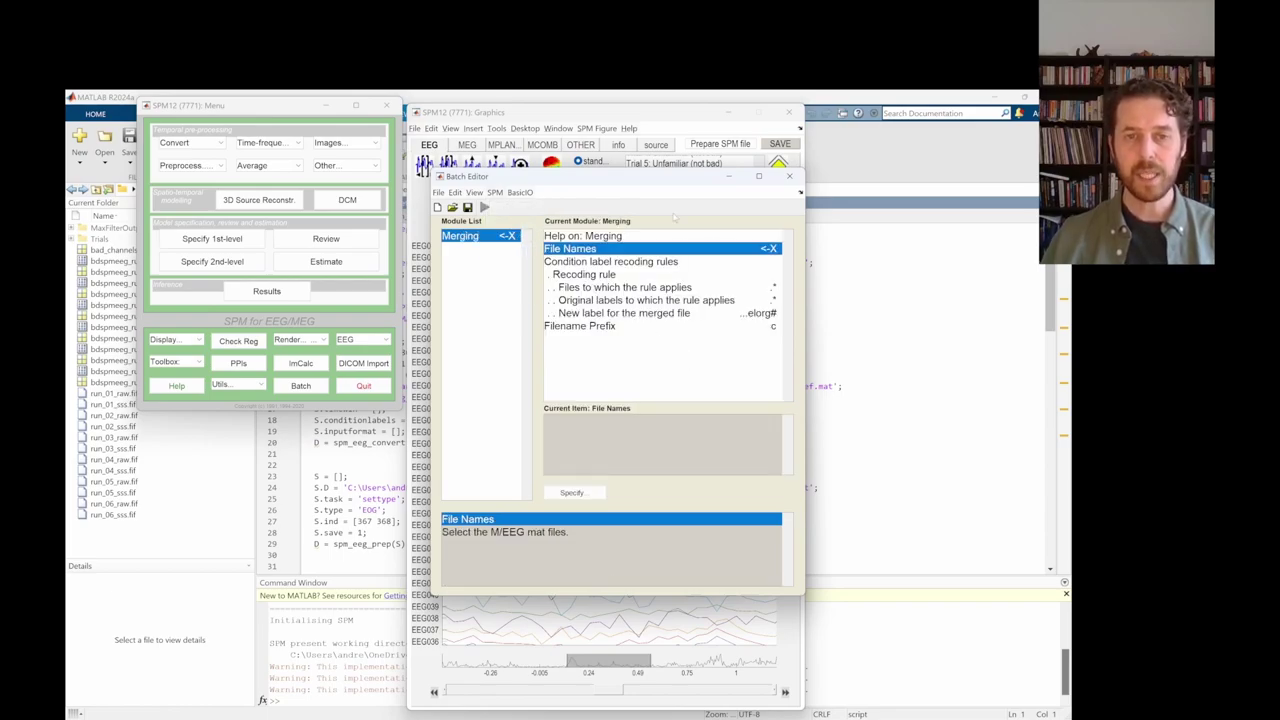
- Specify the six files bdspmeeg_run_01_sss.mat through bdspmeeg_run_06_sss.mat as the Merging module's input
{"action": "left_click", "coordinate": [572, 493]}
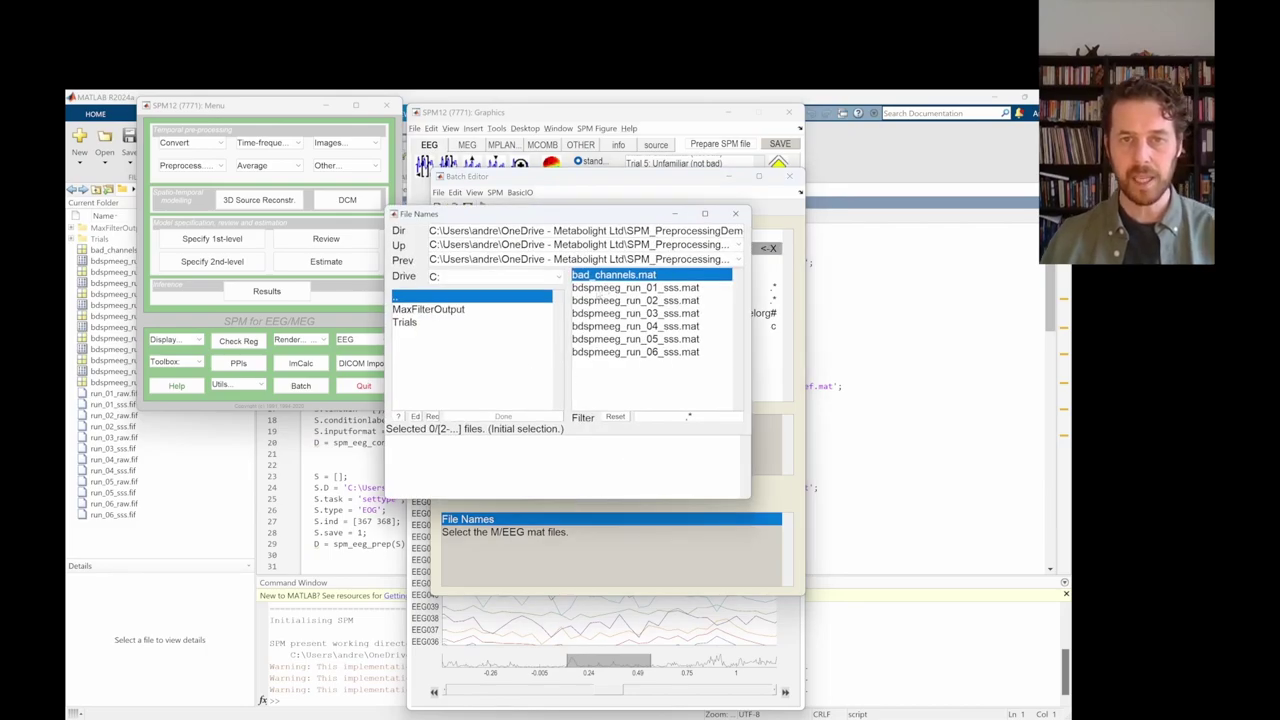
{"action": "left_click", "coordinate": [635, 287]}
{"action": "left_click", "coordinate": [606, 289]}
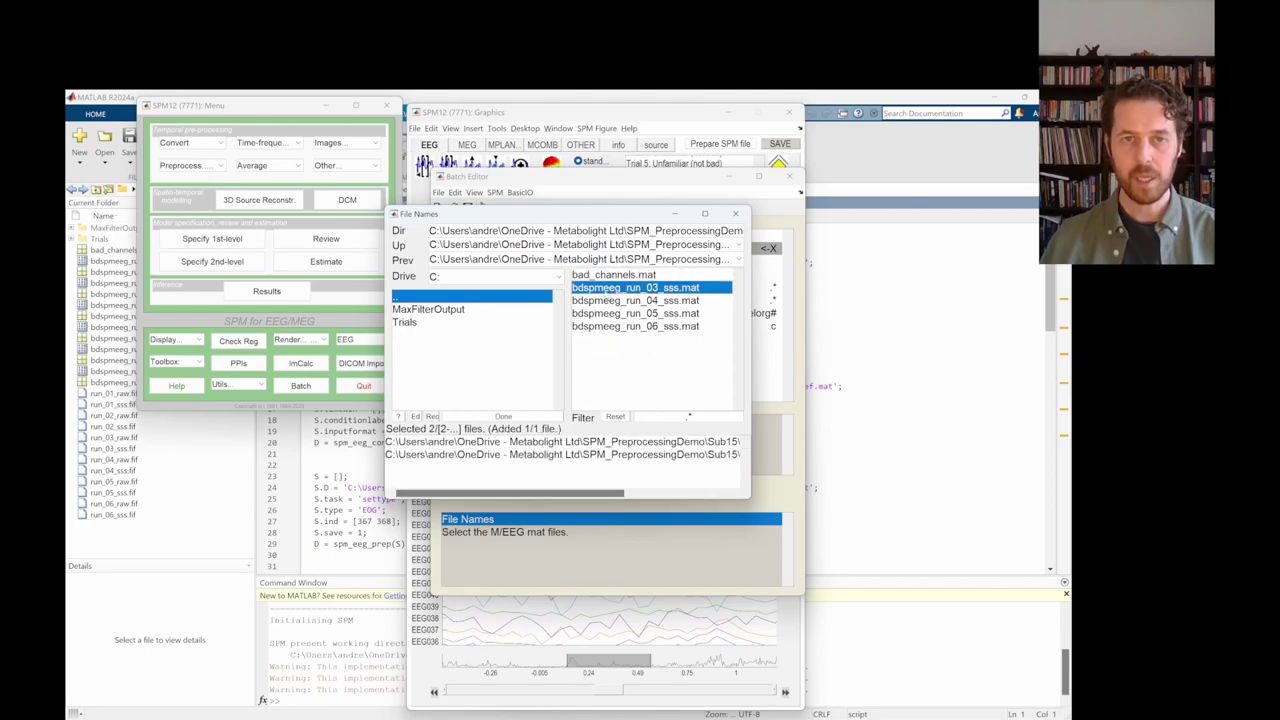
{"action": "left_click", "coordinate": [606, 289]}
{"action": "left_click", "coordinate": [606, 289]}
{"action": "left_click", "coordinate": [606, 289]}
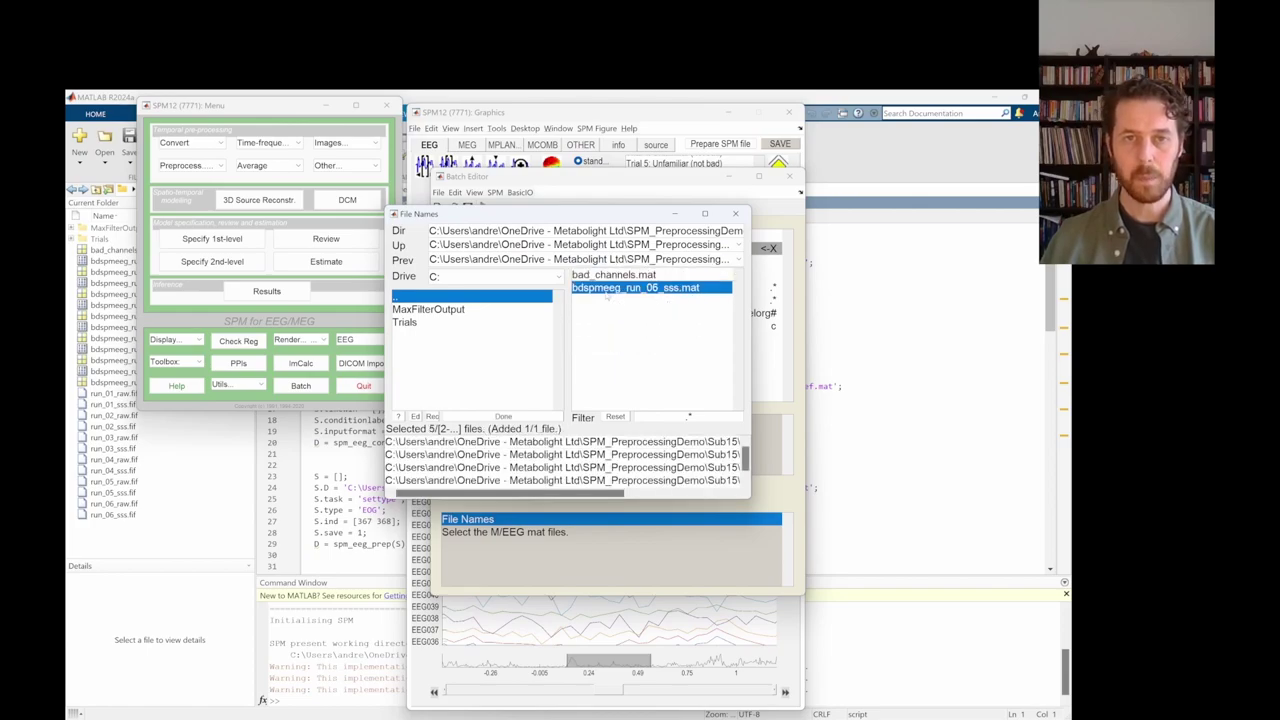
{"action": "left_click", "coordinate": [606, 289]}
{"action": "left_click", "coordinate": [503, 416]}
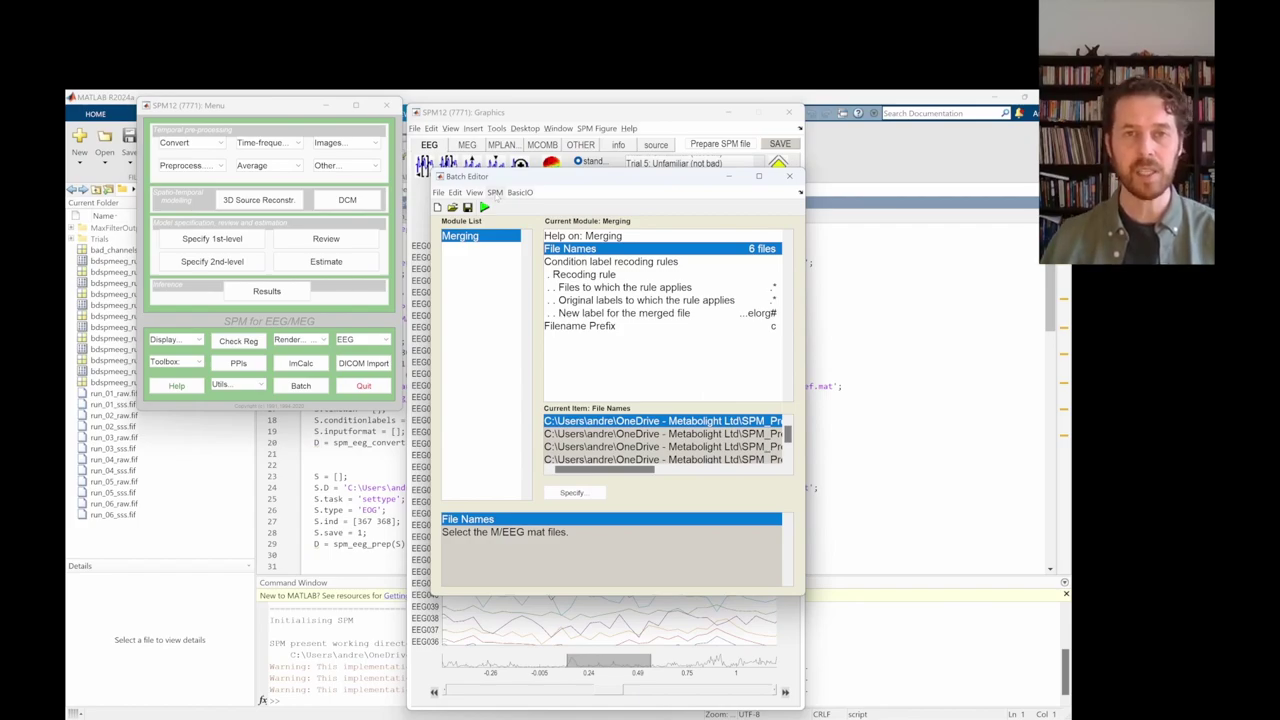
- Add an M/EEG Prepare module to the batch and set its File Name to the Merging: Merged Datafile dependency
{"action": "left_click", "coordinate": [494, 192]}
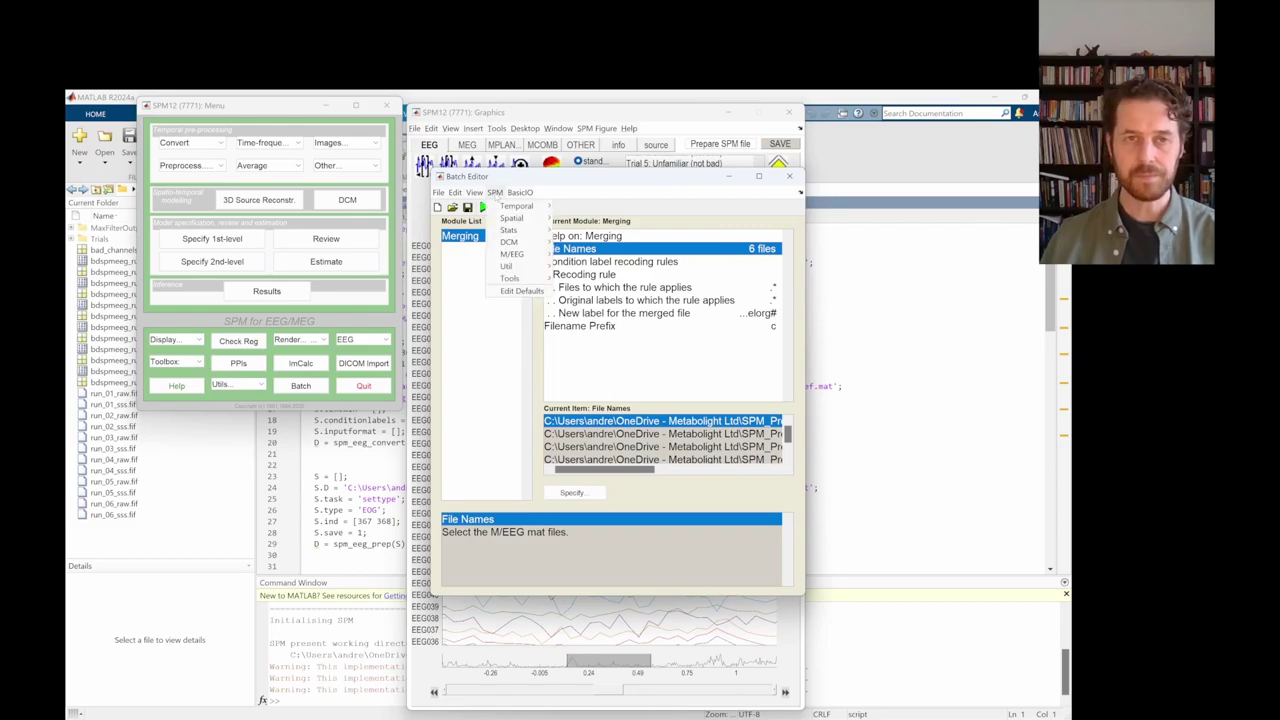
{"action": "mouse_move", "coordinate": [511, 254]}
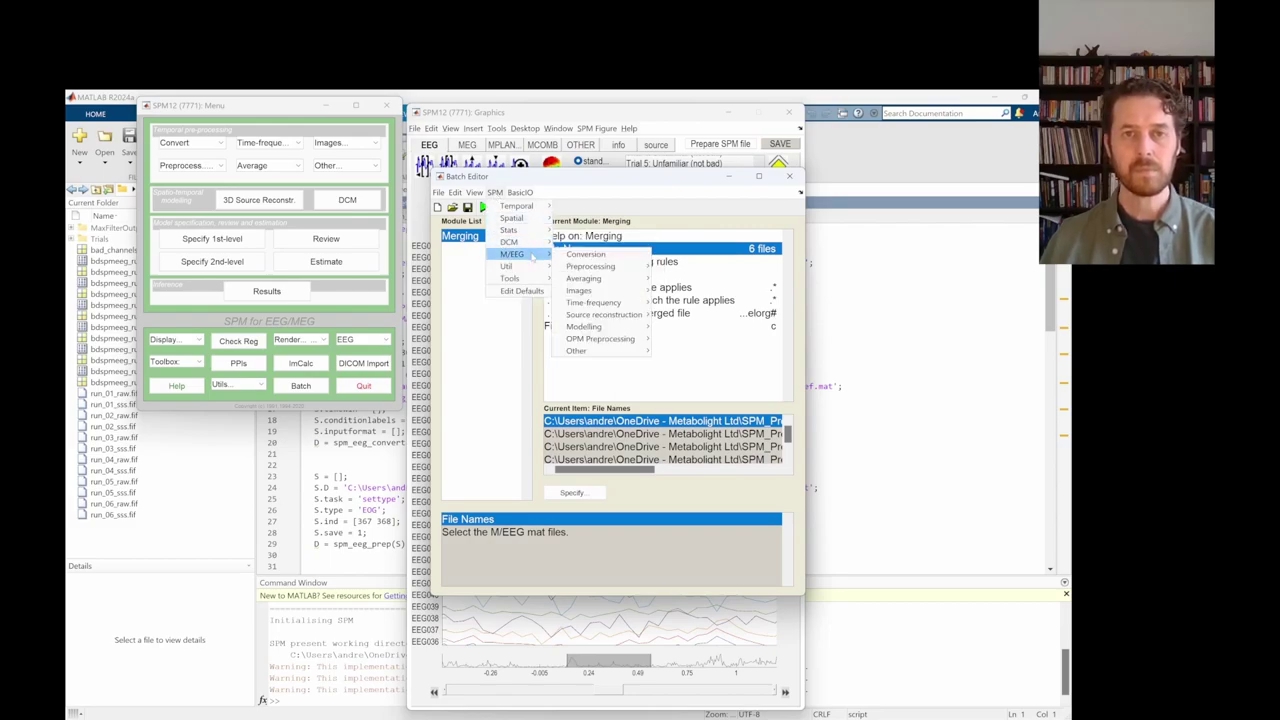
{"action": "mouse_move", "coordinate": [590, 266]}
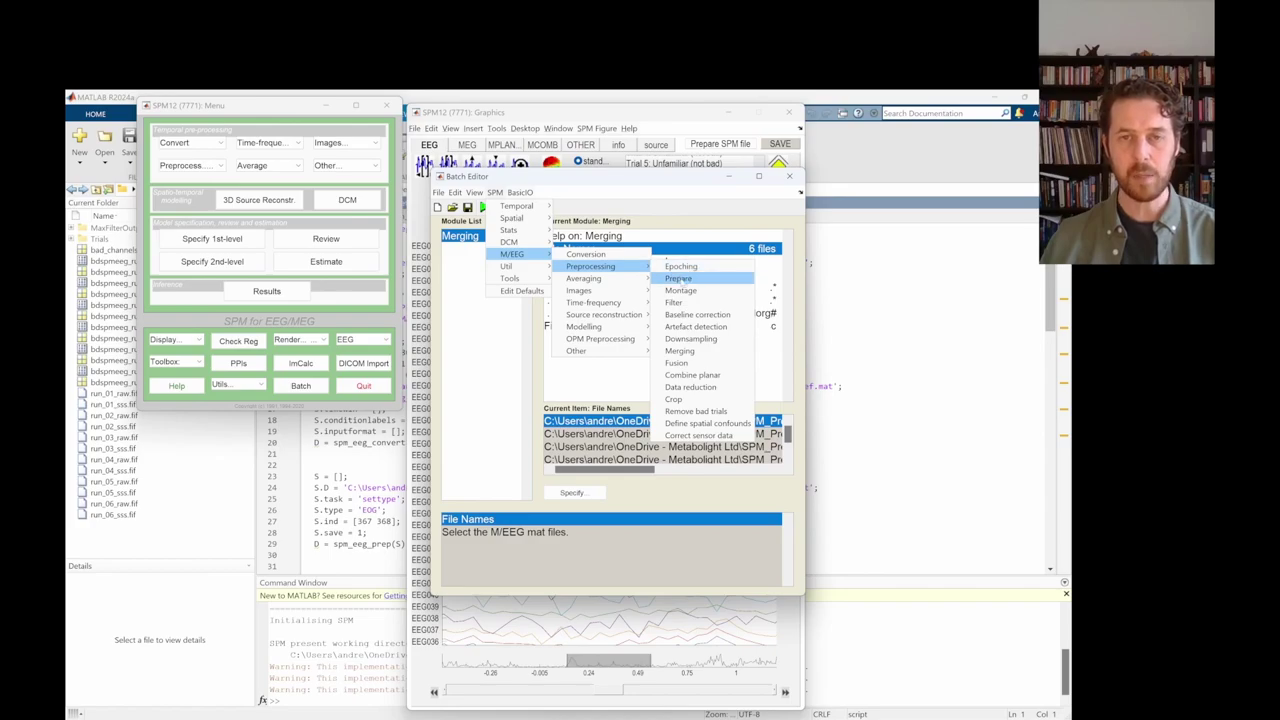
{"action": "left_click", "coordinate": [679, 279]}
{"action": "left_click", "coordinate": [461, 249]}
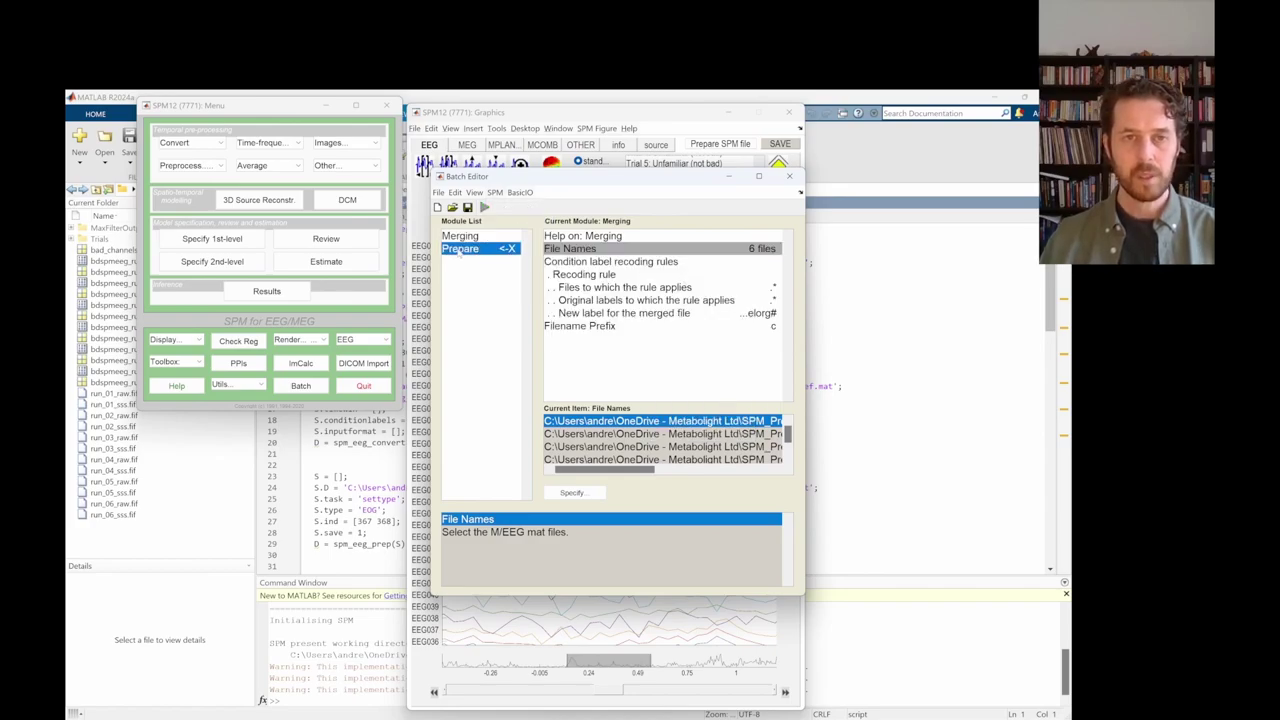
{"action": "left_click", "coordinate": [762, 492]}
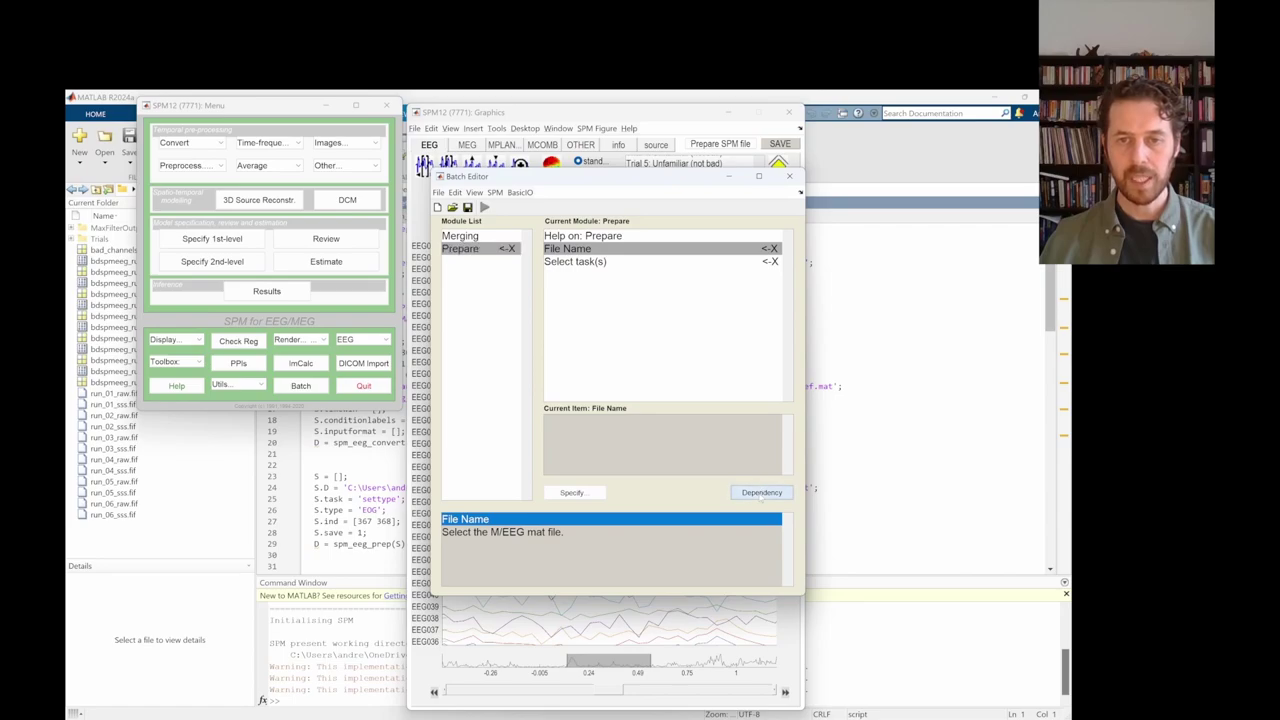
{"action": "left_click", "coordinate": [584, 507]}
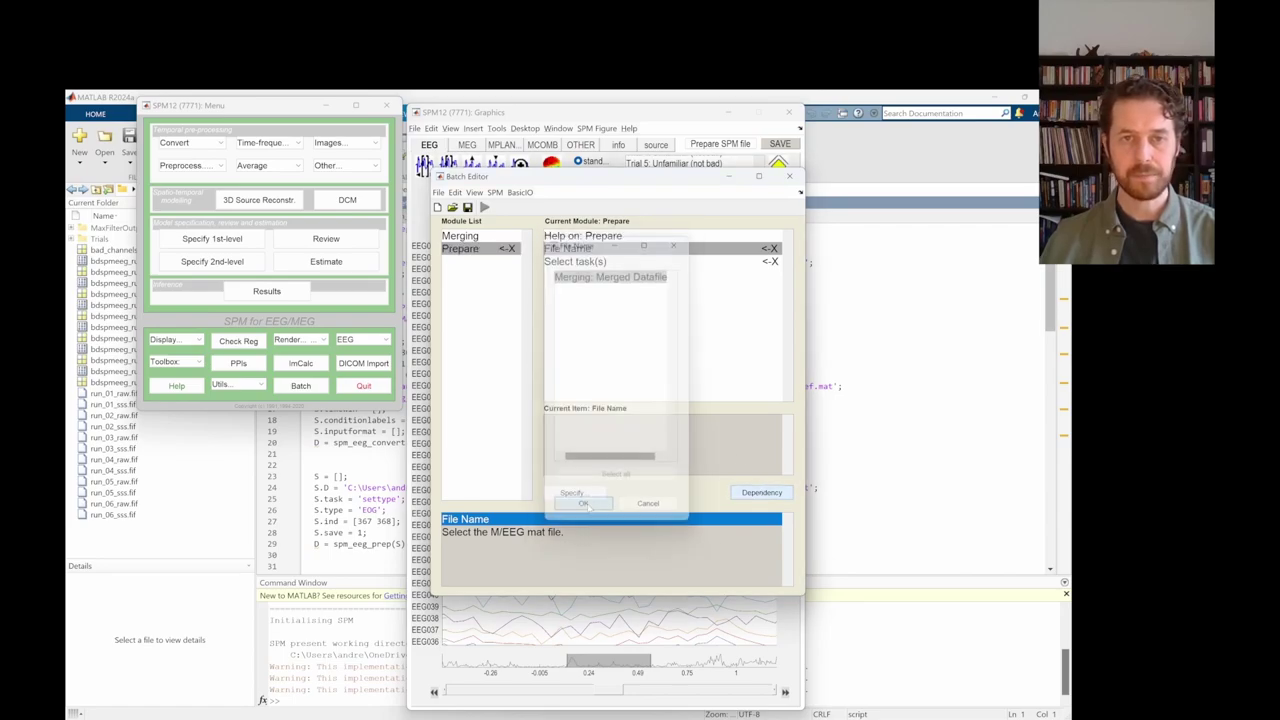
- Add a Create average reference montage task to the Prepare module and check its output file name
{"action": "left_click", "coordinate": [589, 262]}
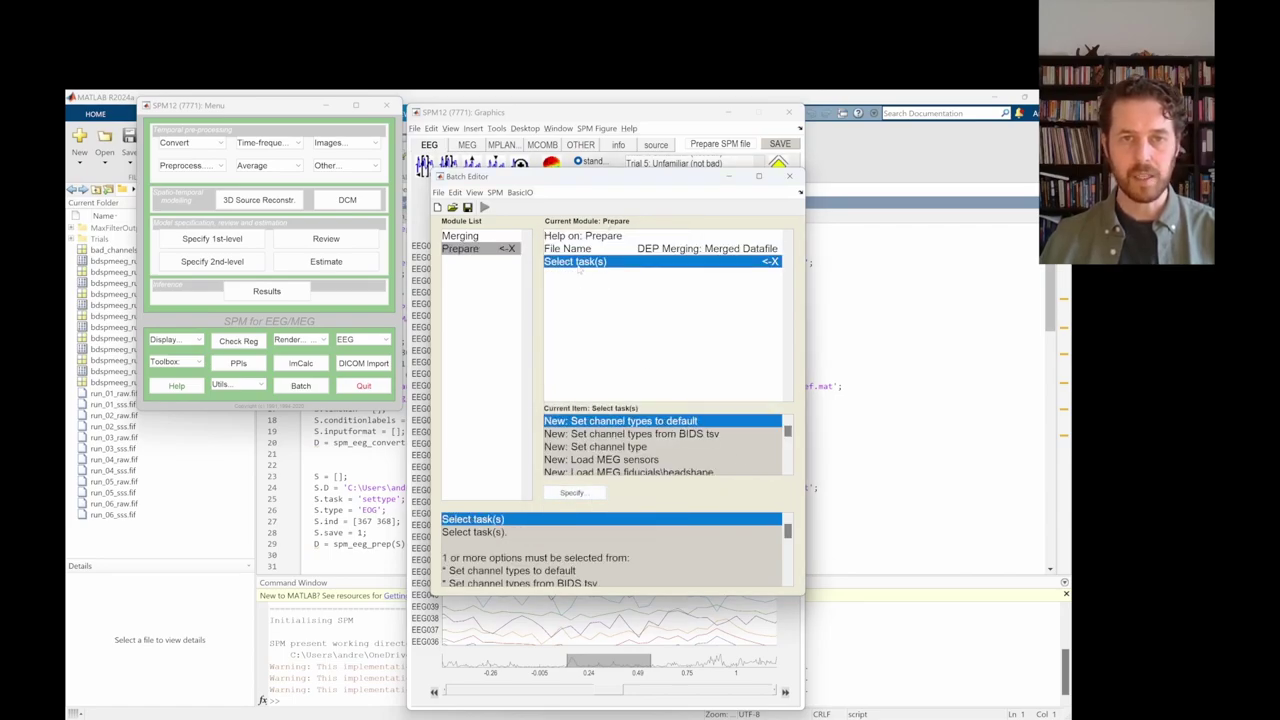
{"action": "scroll", "coordinate": [591, 442], "scroll_direction": "down", "scroll_amount": 5}
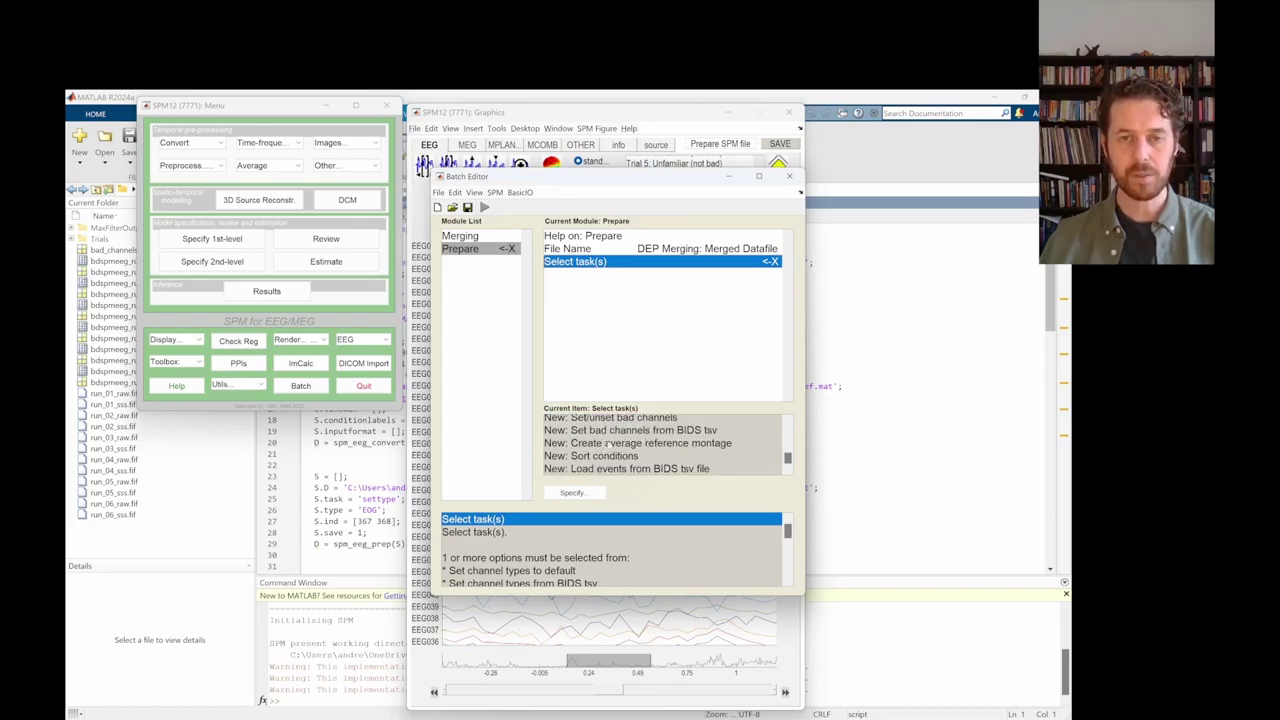
{"action": "double_click", "coordinate": [606, 443]}
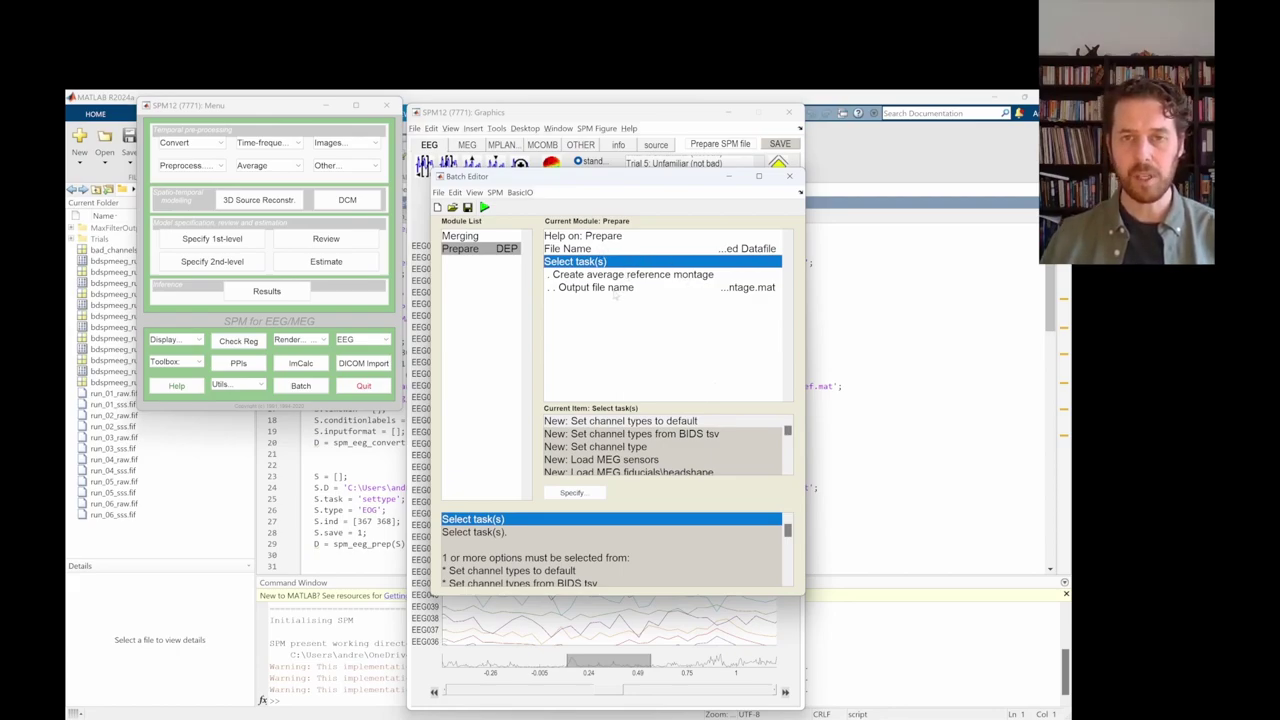
{"action": "left_click", "coordinate": [608, 289]}
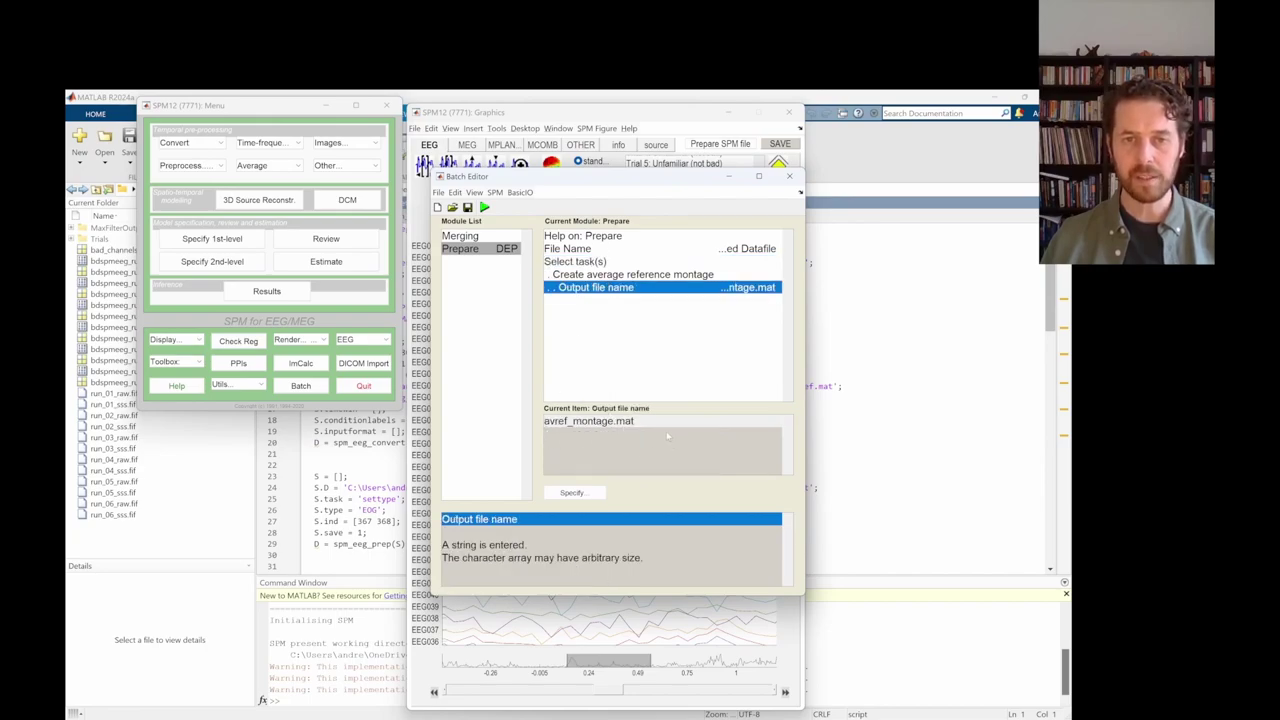
- Add a Sort conditions task to the Prepare module with three condition label entries in its conditions list
{"action": "left_click", "coordinate": [561, 262]}
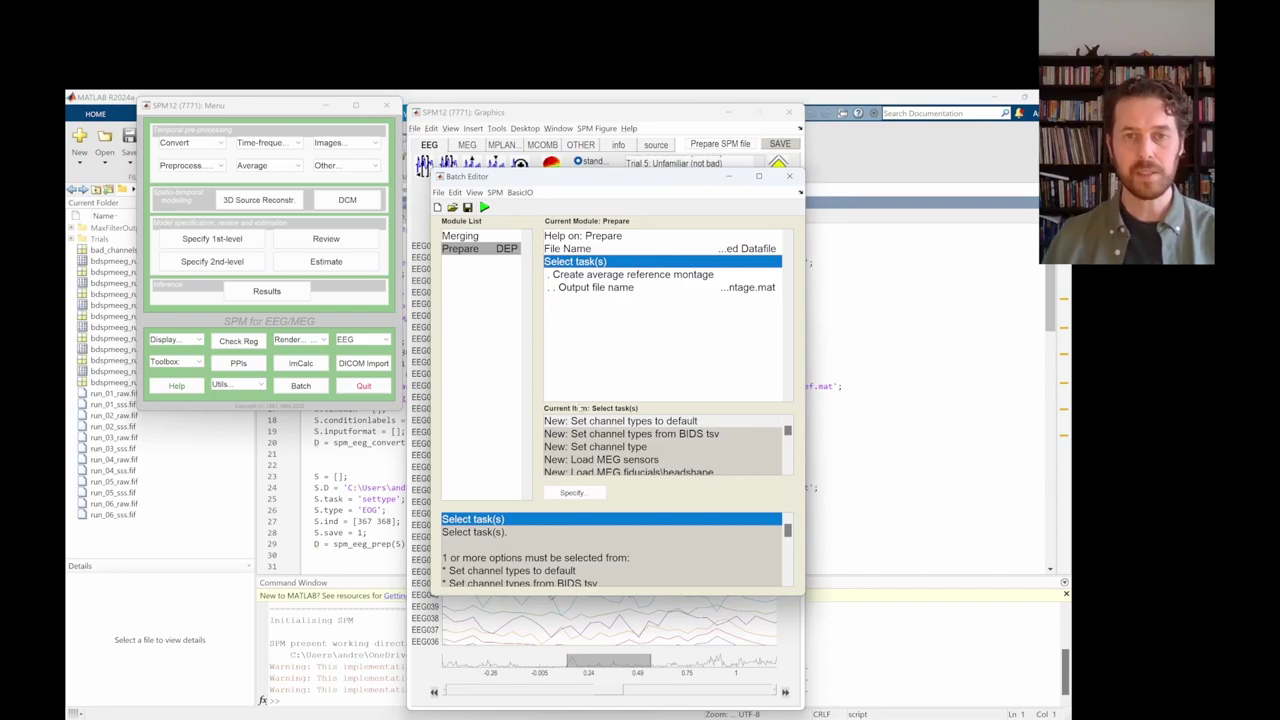
{"action": "scroll", "coordinate": [589, 459], "scroll_direction": "down", "scroll_amount": 3}
{"action": "scroll", "coordinate": [589, 459], "scroll_direction": "down", "scroll_amount": 4}
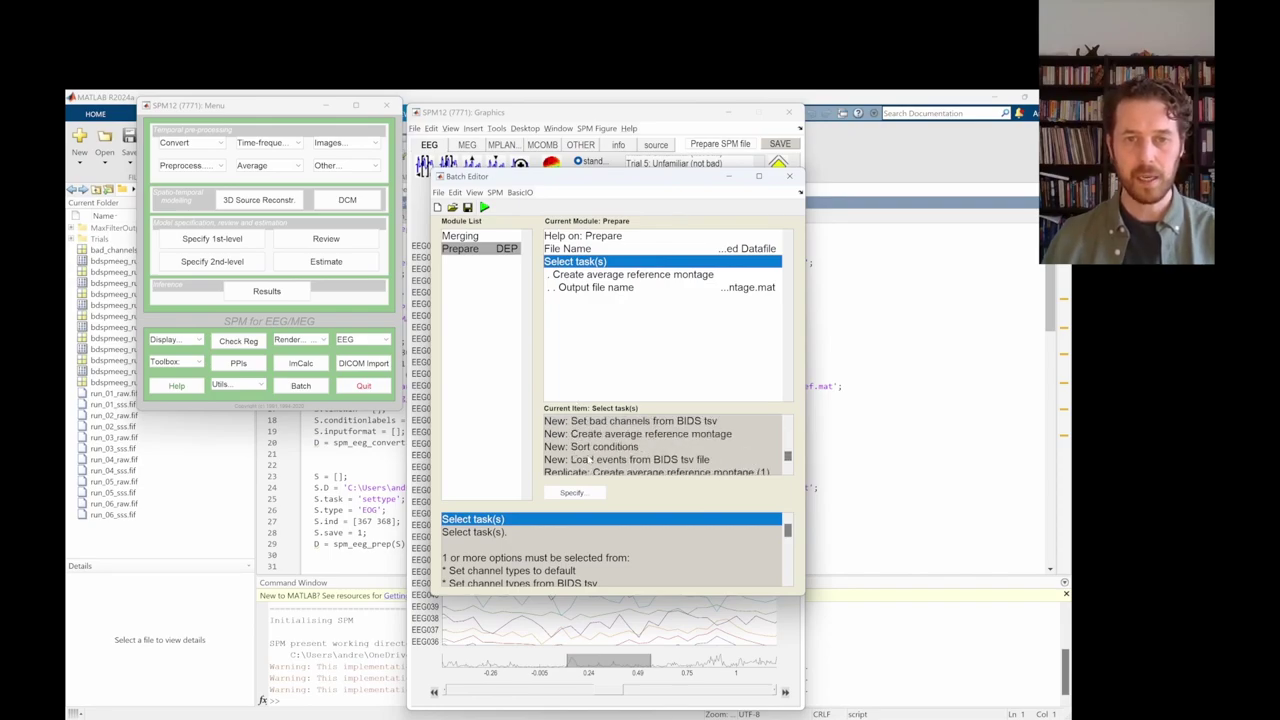
{"action": "left_click", "coordinate": [583, 447]}
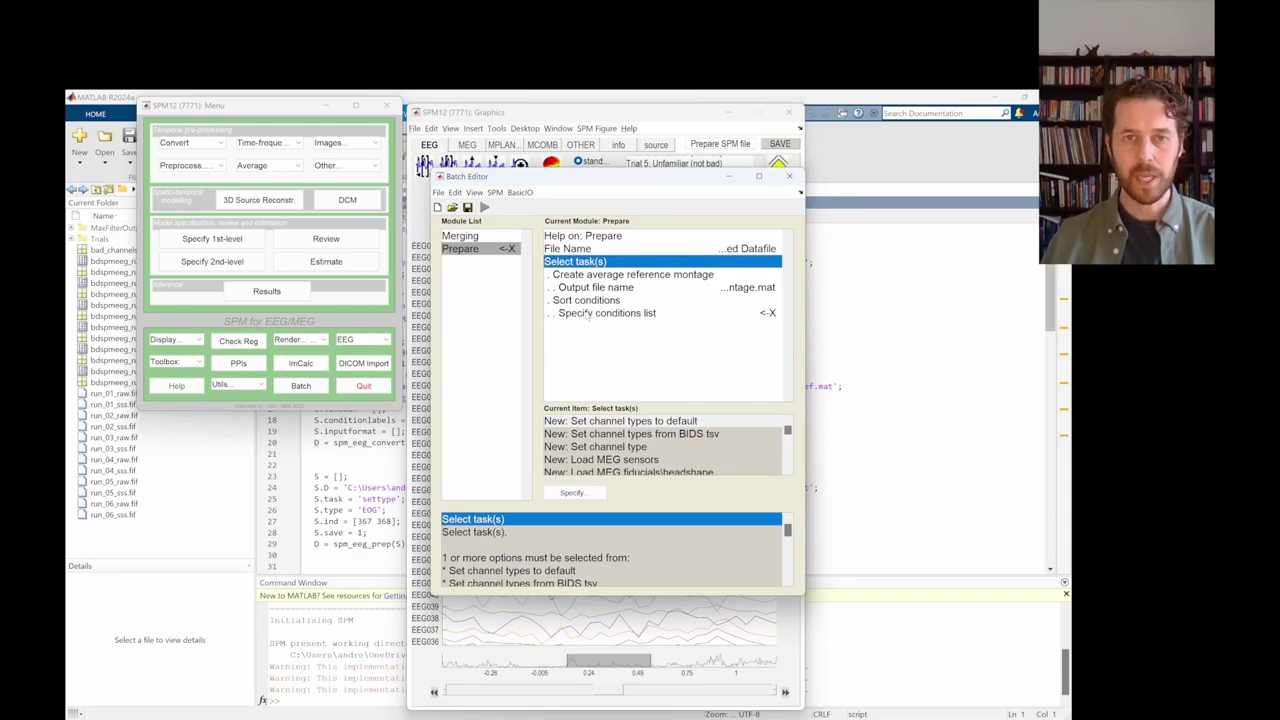
{"action": "left_click", "coordinate": [590, 314]}
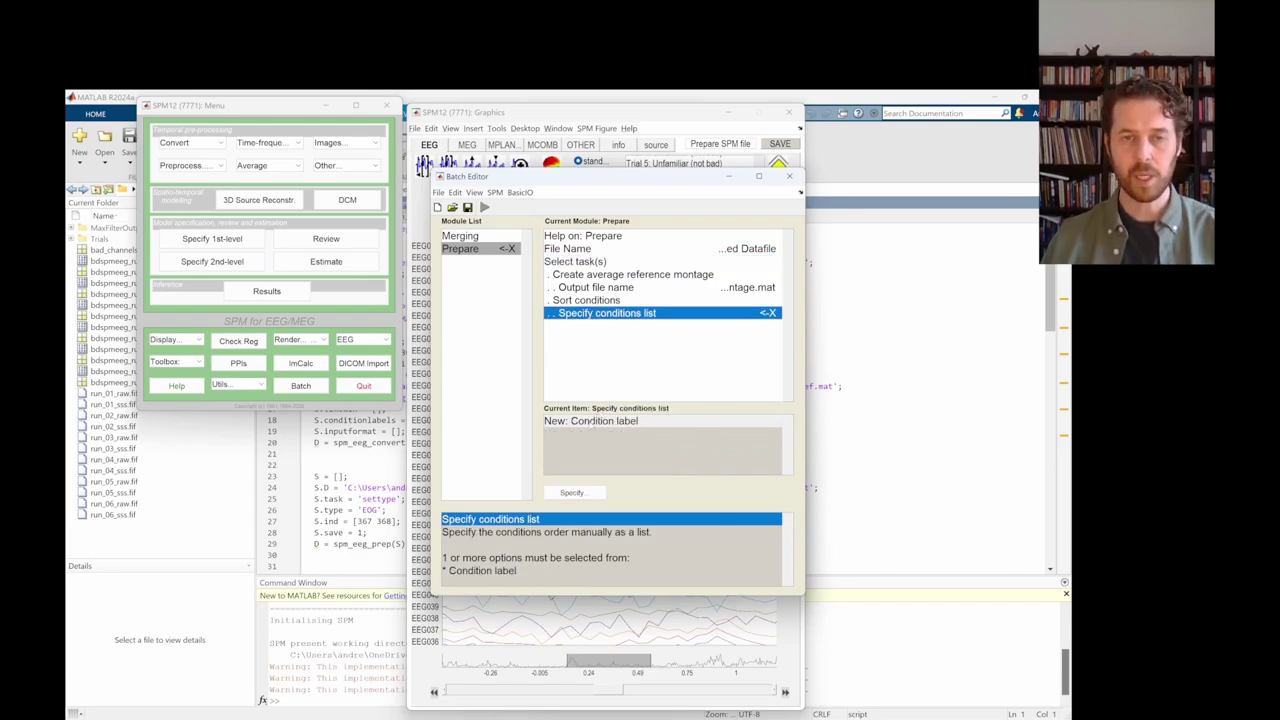
{"action": "left_click", "coordinate": [590, 421]}
{"action": "left_click", "coordinate": [590, 421]}
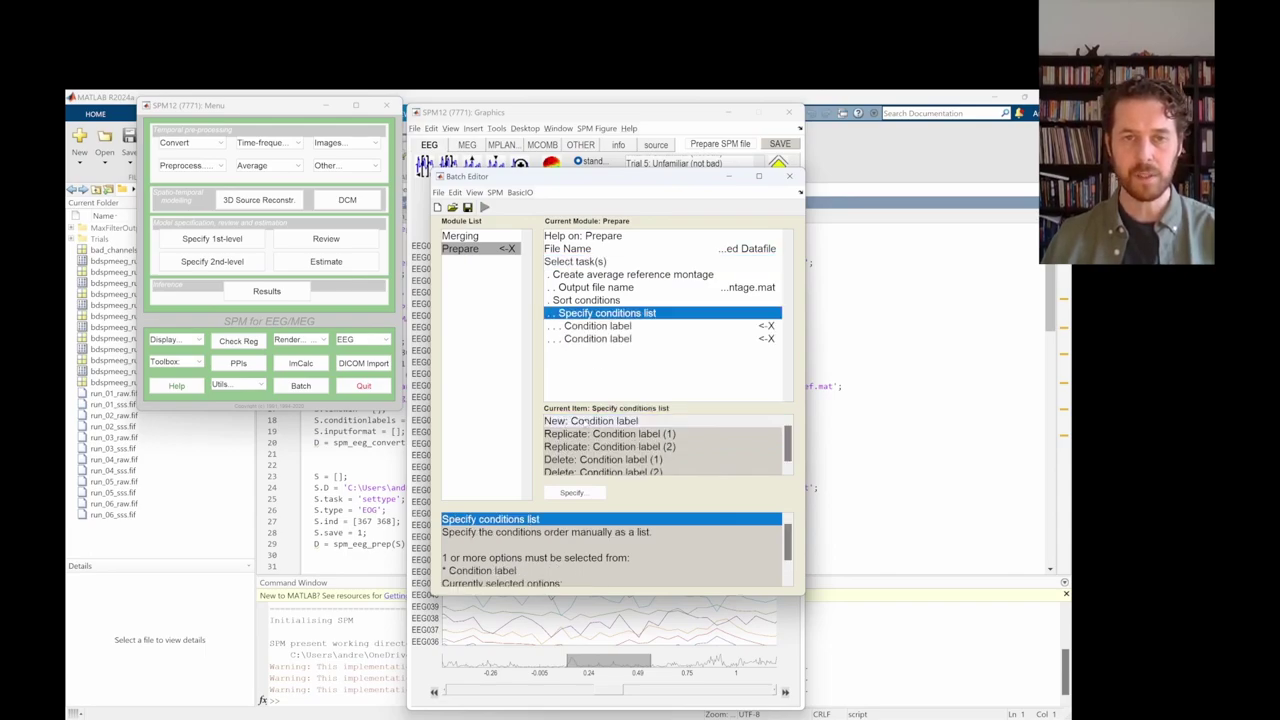
{"action": "left_click", "coordinate": [586, 421]}
- Set the first condition label of the Sort conditions task to Famous
{"action": "left_click", "coordinate": [584, 326]}
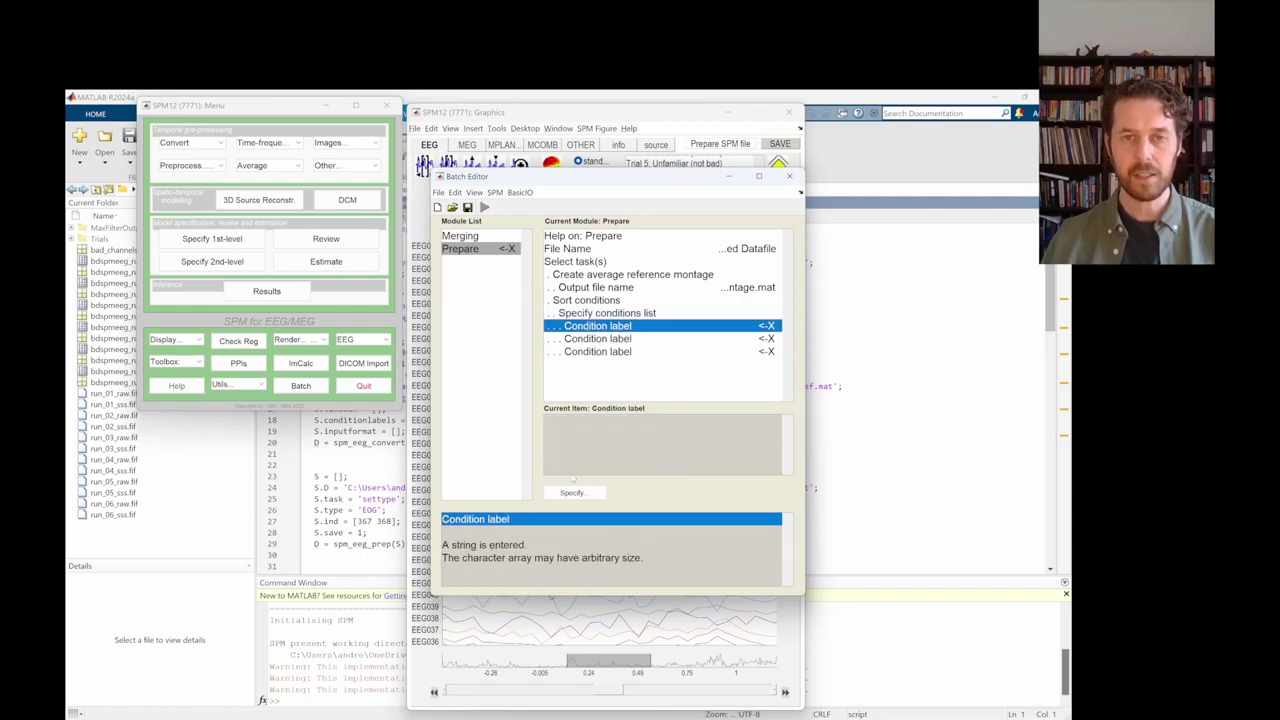
{"action": "left_click", "coordinate": [569, 493]}
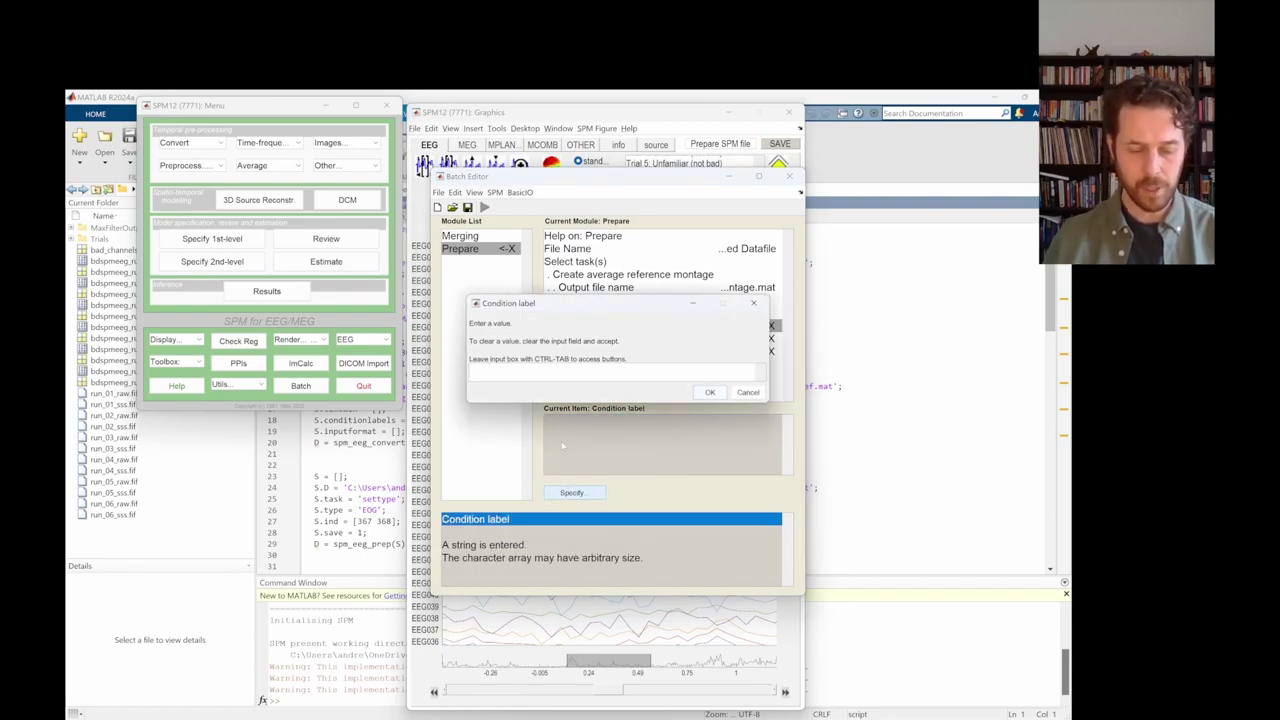
{"action": "type", "text": "Famo"}
{"action": "key", "text": "BackSpace"}
{"action": "key", "text": "BackSpace"}
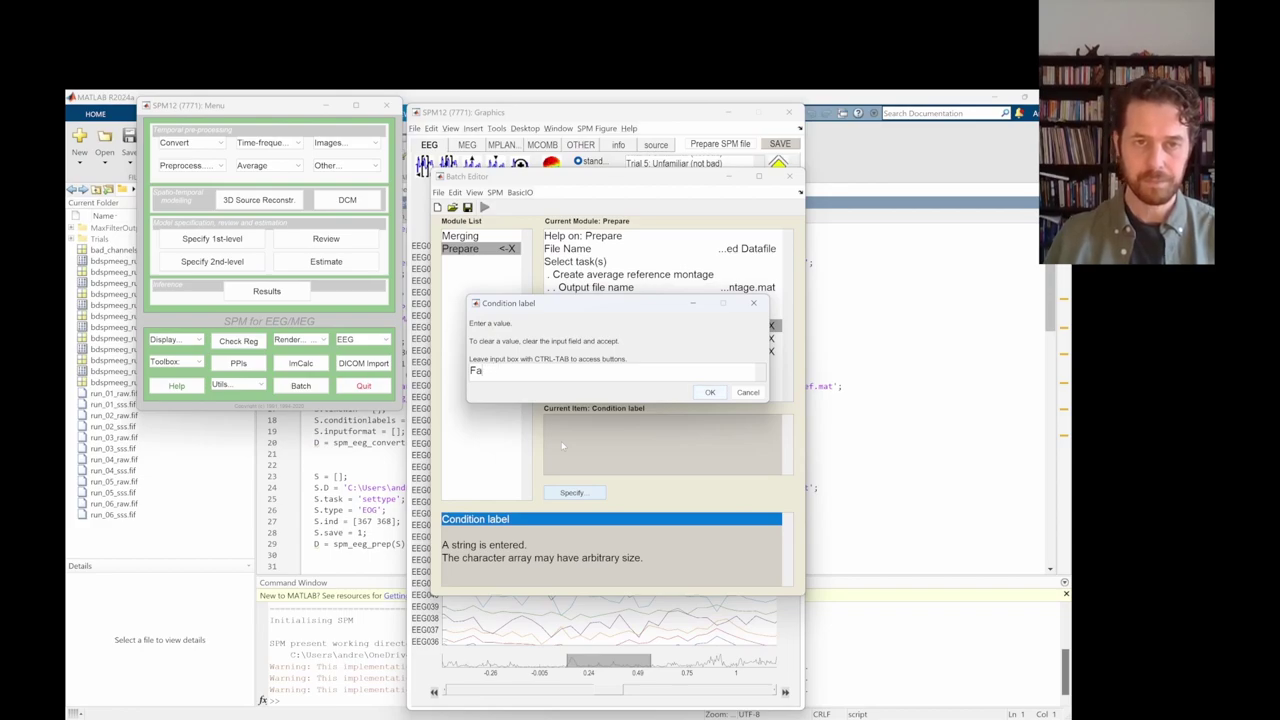
{"action": "type", "text": "mous"}
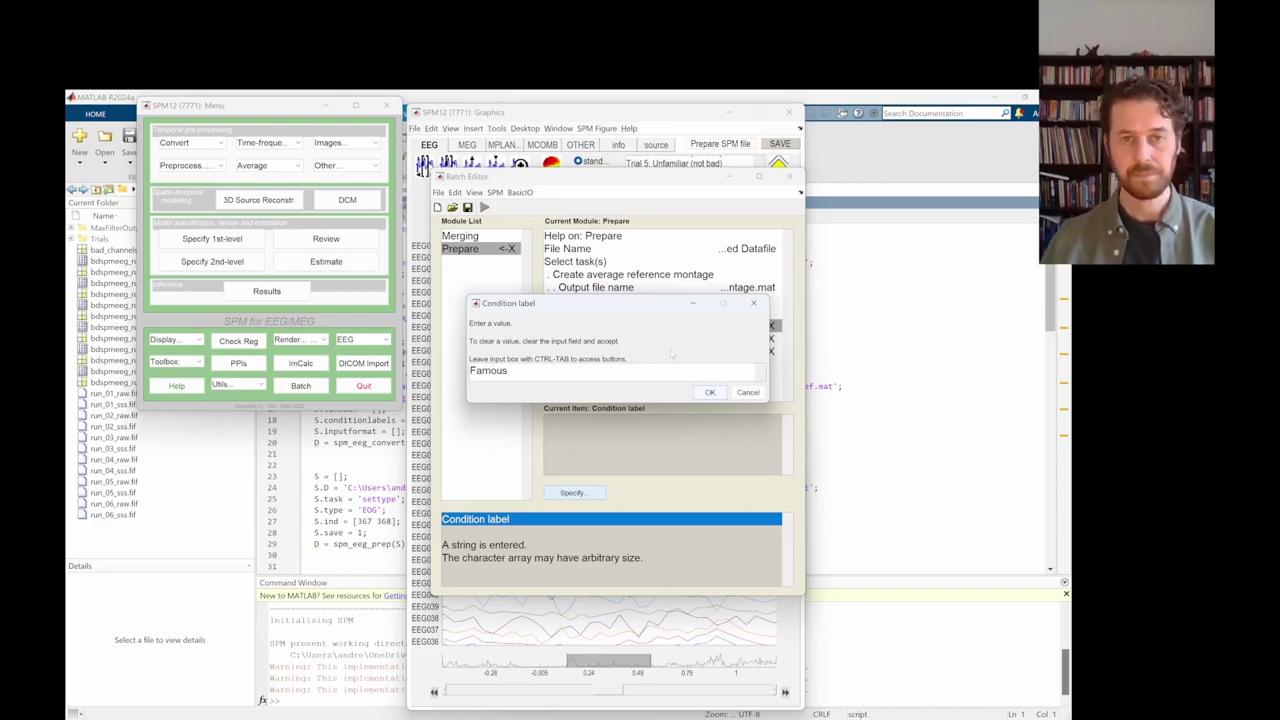
{"action": "left_click", "coordinate": [706, 392]}
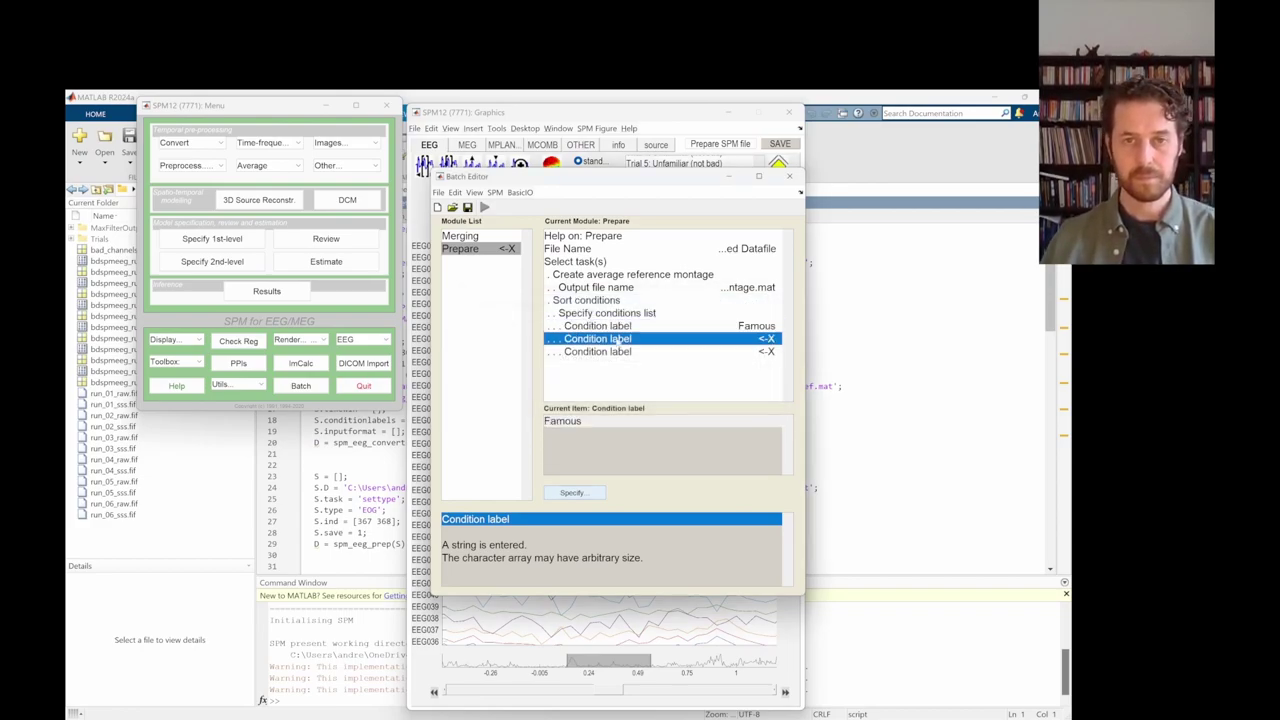
- Set the second condition label to Unfamiliar and the third to Scrambled
{"action": "left_click", "coordinate": [586, 492]}
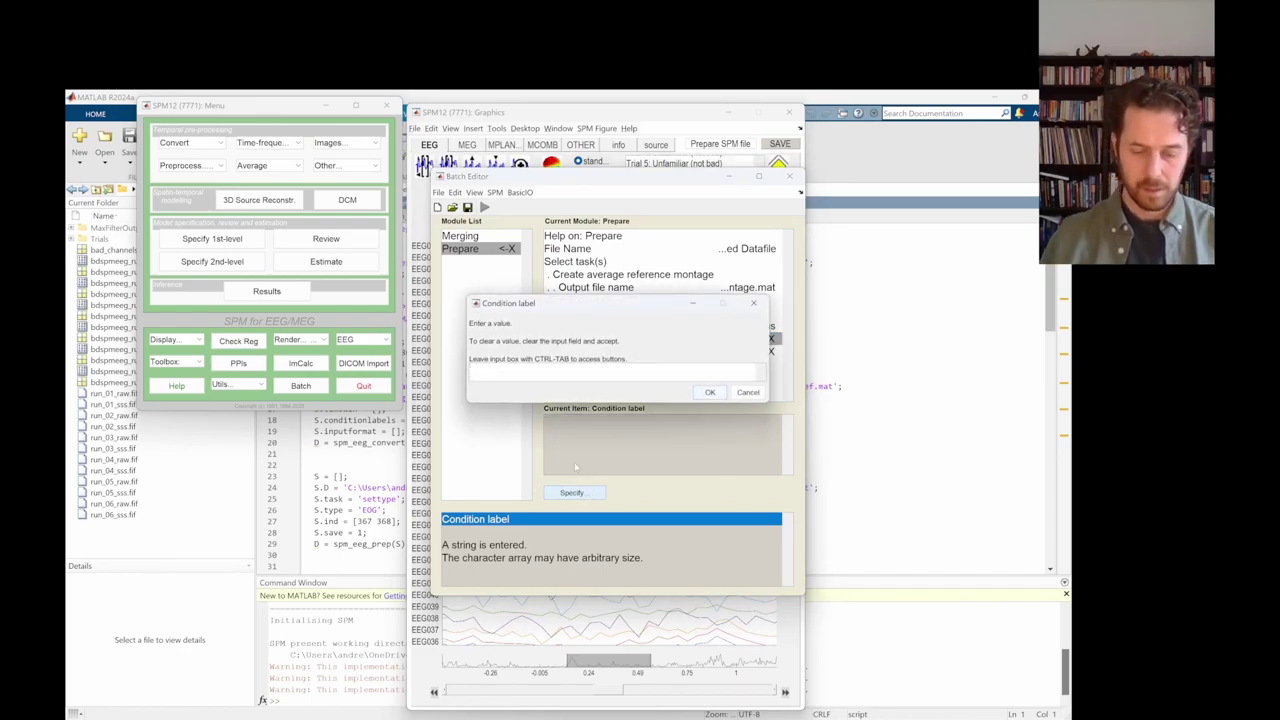
{"action": "type", "text": "Unfamiliar"}
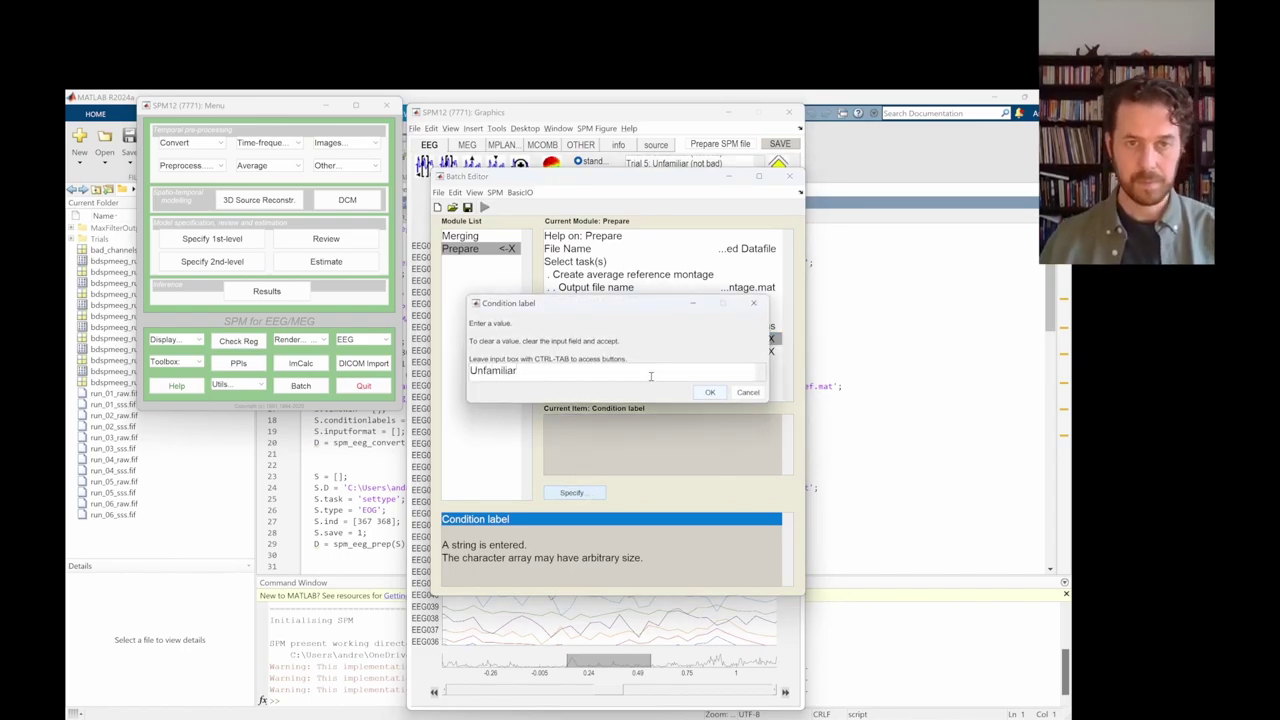
{"action": "left_click", "coordinate": [706, 392]}
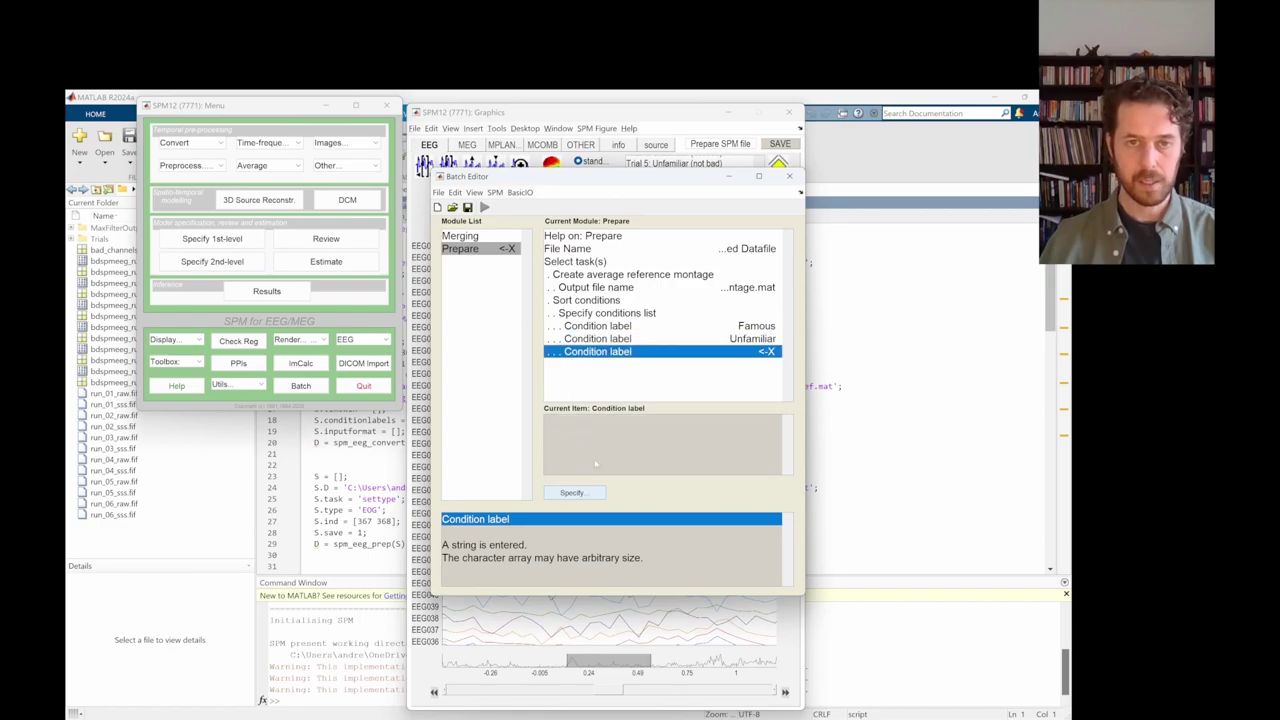
{"action": "left_click", "coordinate": [591, 494]}
{"action": "type", "text": "S"}
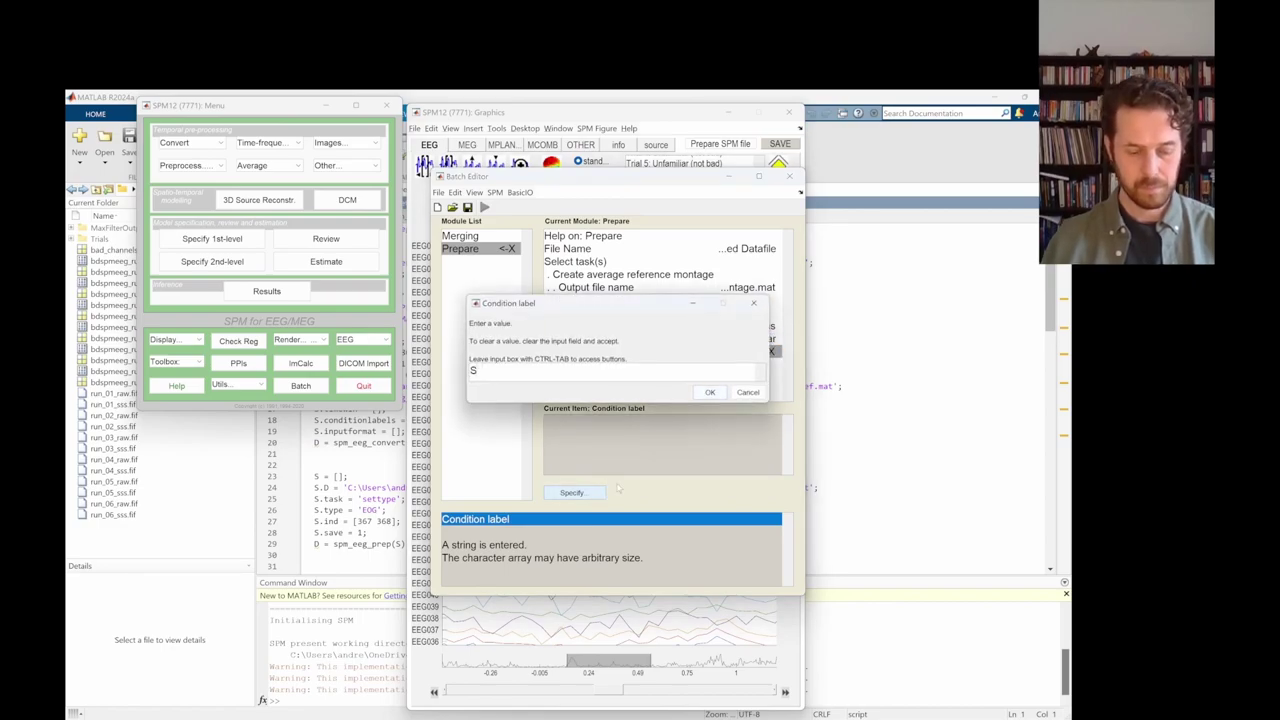
{"action": "type", "text": "crambled"}
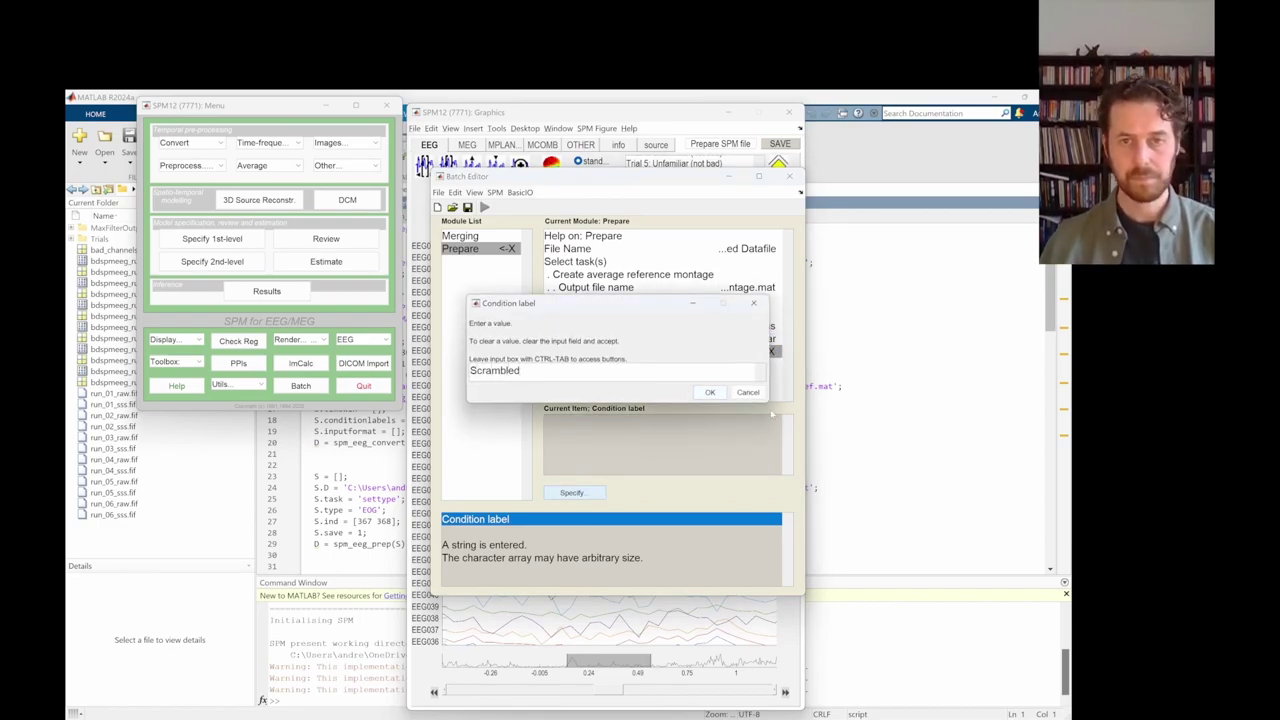
{"action": "left_click", "coordinate": [710, 393]}
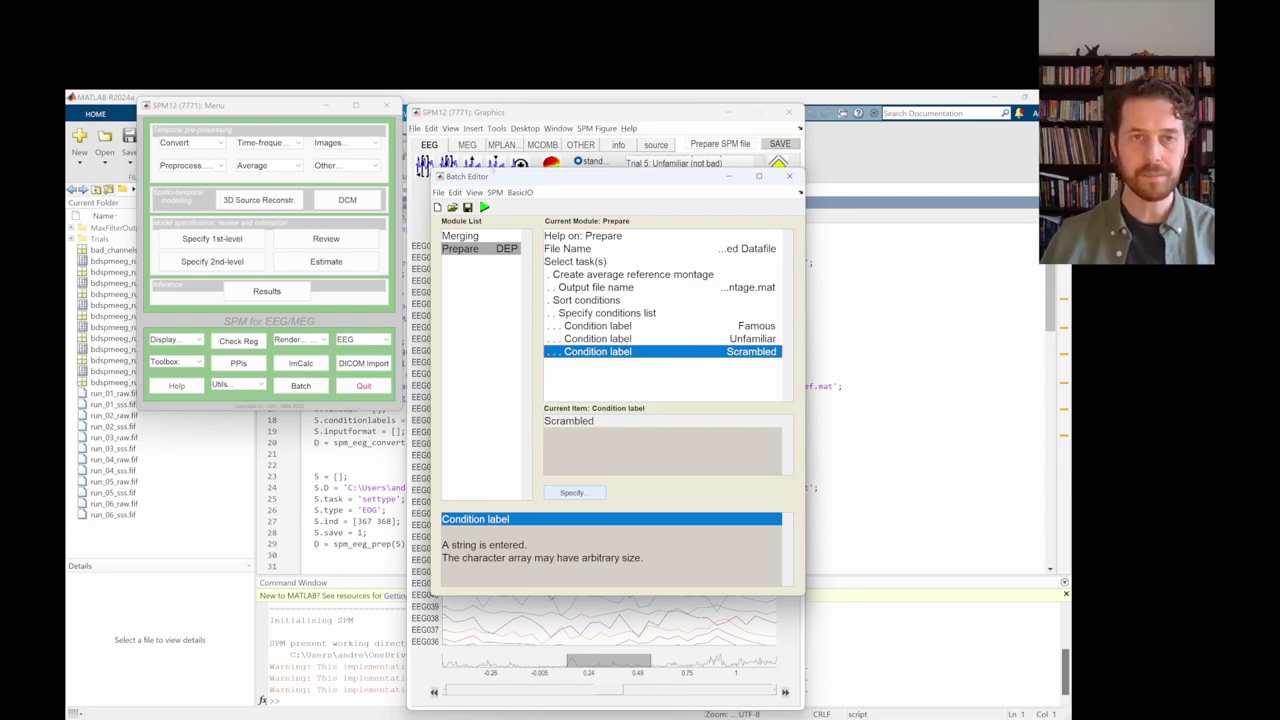
- Add an M/EEG Montage module and set its File Name to the Prepare: Prepared Datafile dependency
{"action": "left_click", "coordinate": [494, 193]}
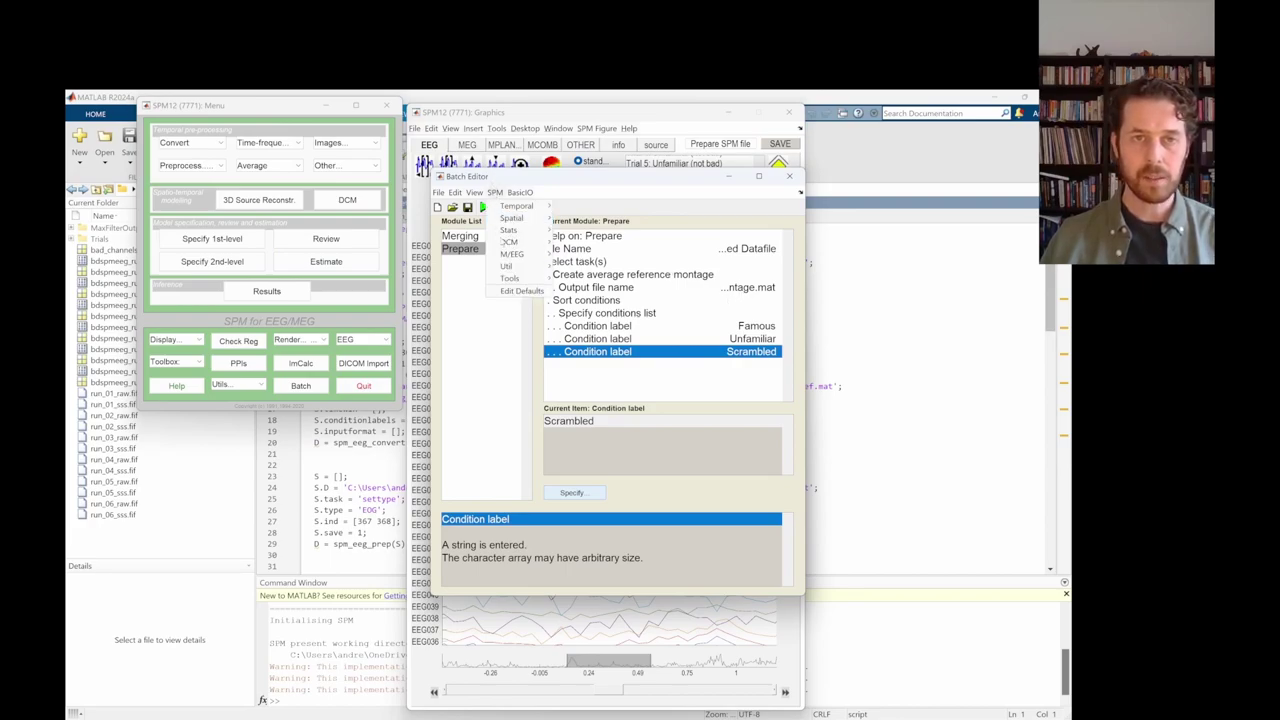
{"action": "mouse_move", "coordinate": [512, 254]}
{"action": "mouse_move", "coordinate": [587, 267]}
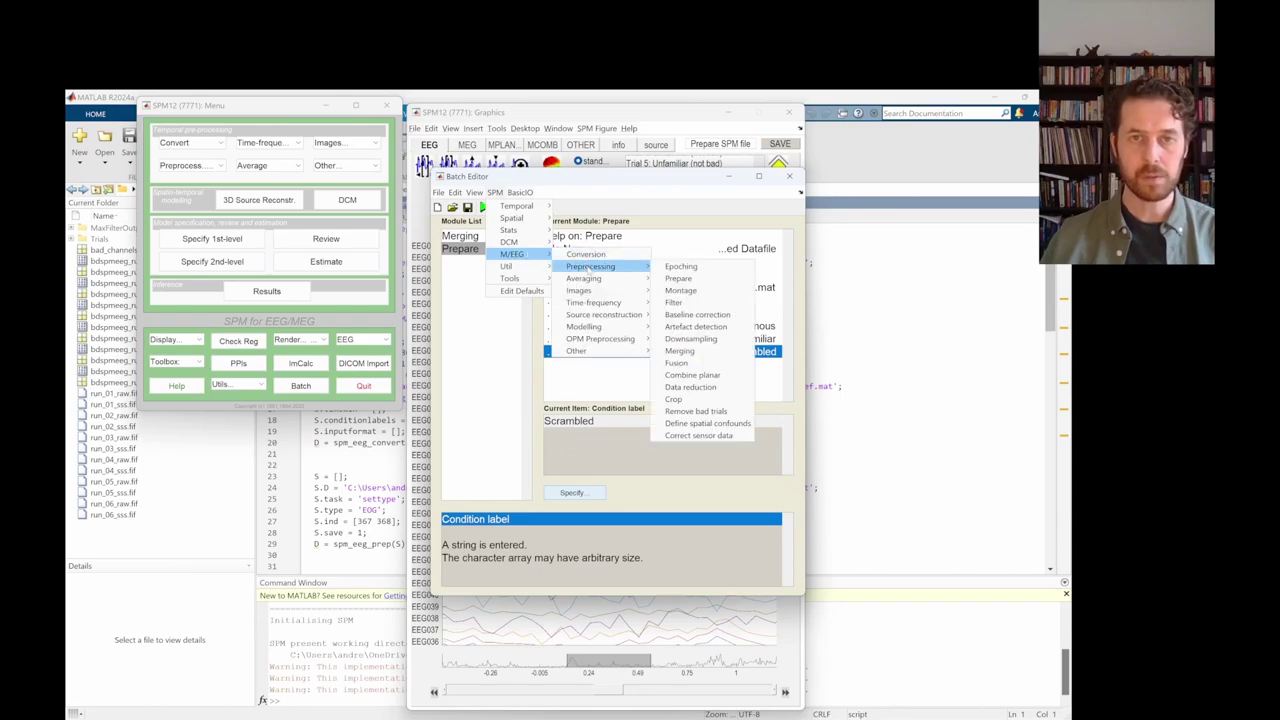
{"action": "left_click", "coordinate": [682, 291]}
{"action": "left_click", "coordinate": [463, 263]}
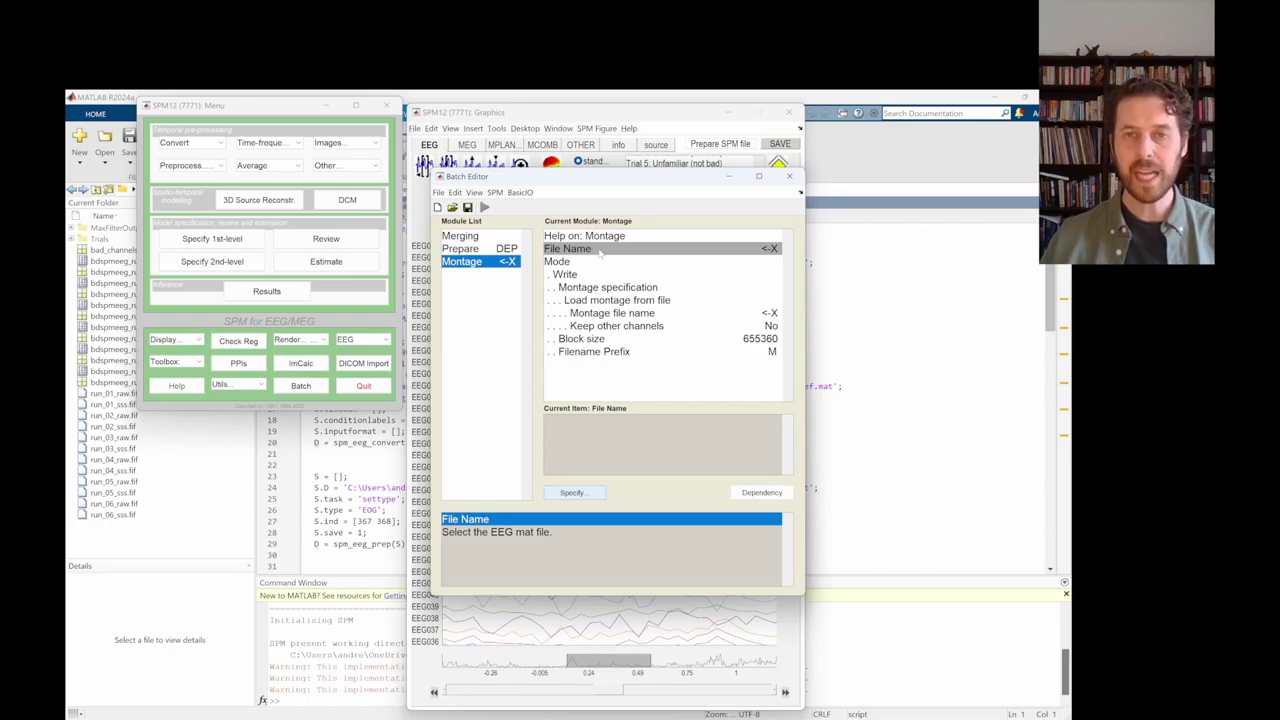
{"action": "left_click", "coordinate": [761, 492]}
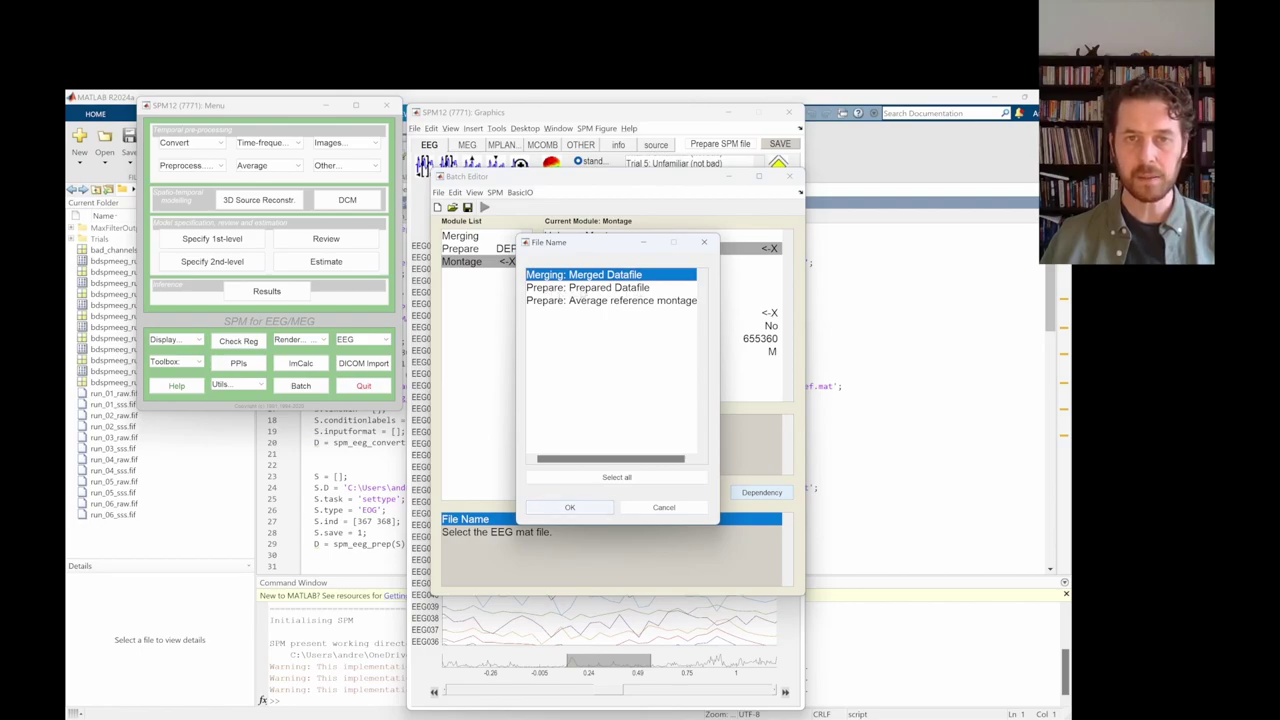
{"action": "left_click", "coordinate": [586, 288]}
{"action": "left_click", "coordinate": [570, 507]}
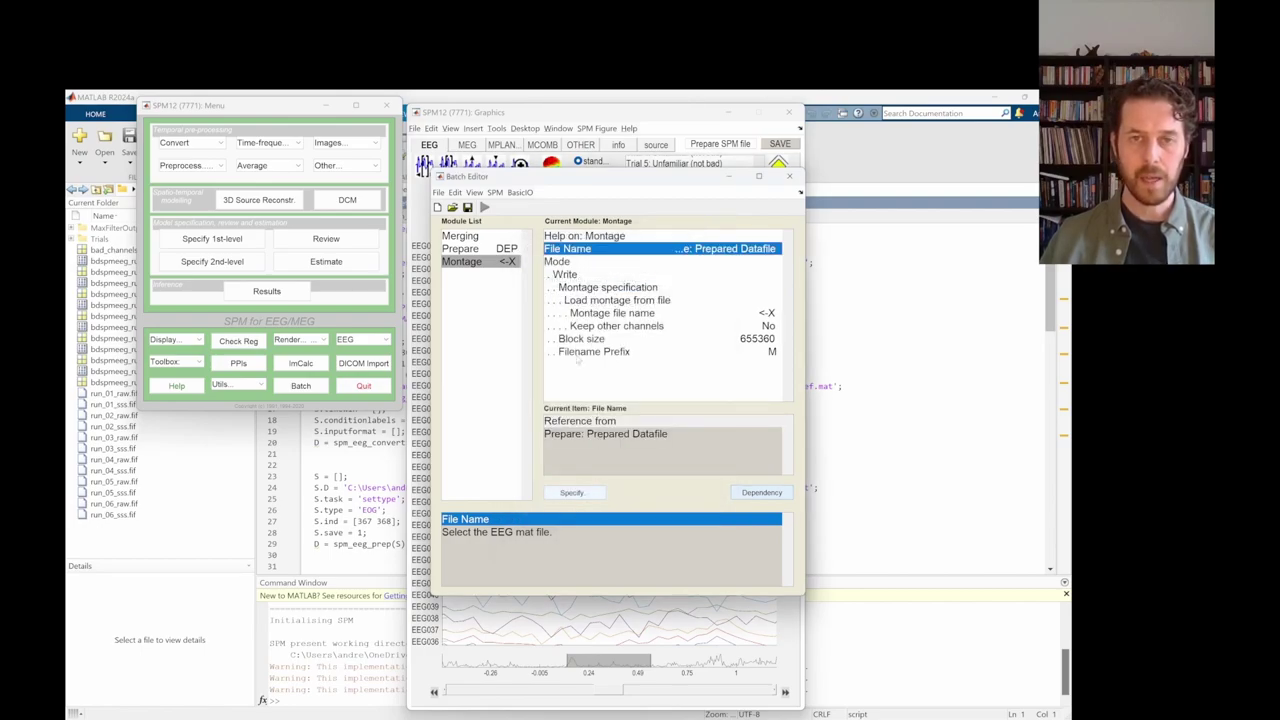
- Set the Montage module's montage file name to the Prepare: Average reference montage dependency
{"action": "left_click", "coordinate": [590, 313]}
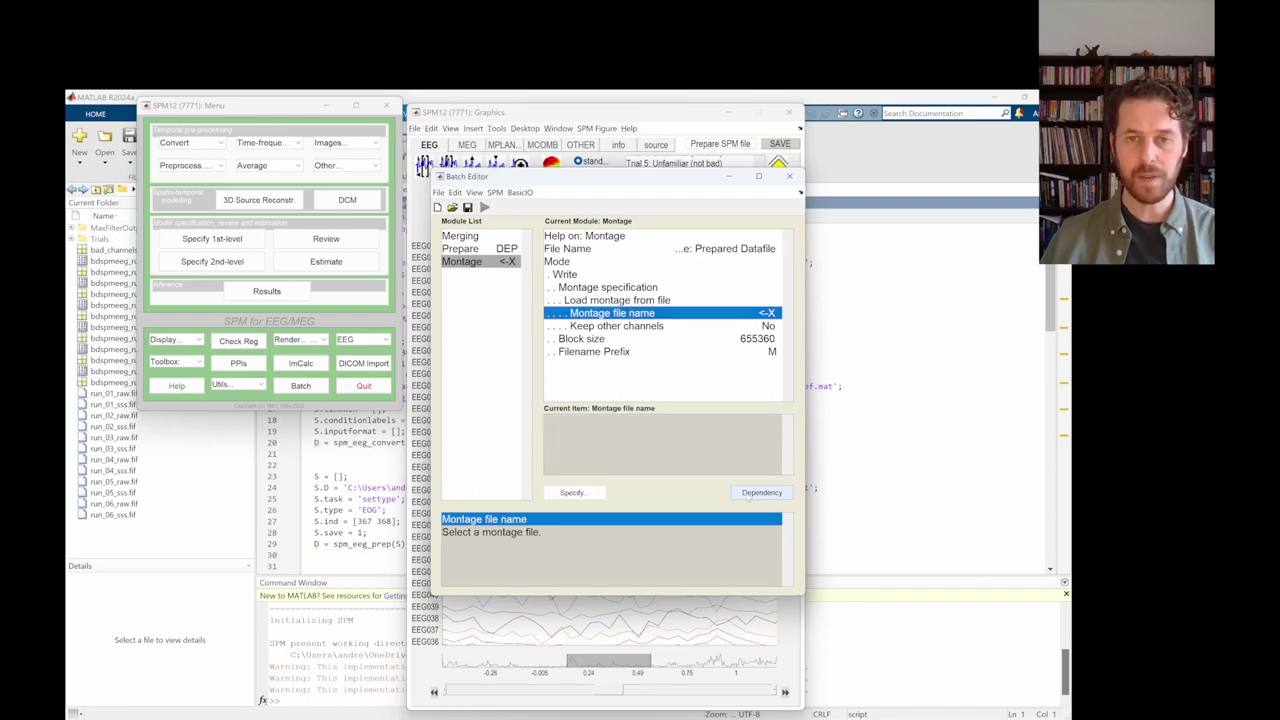
{"action": "left_click", "coordinate": [765, 494]}
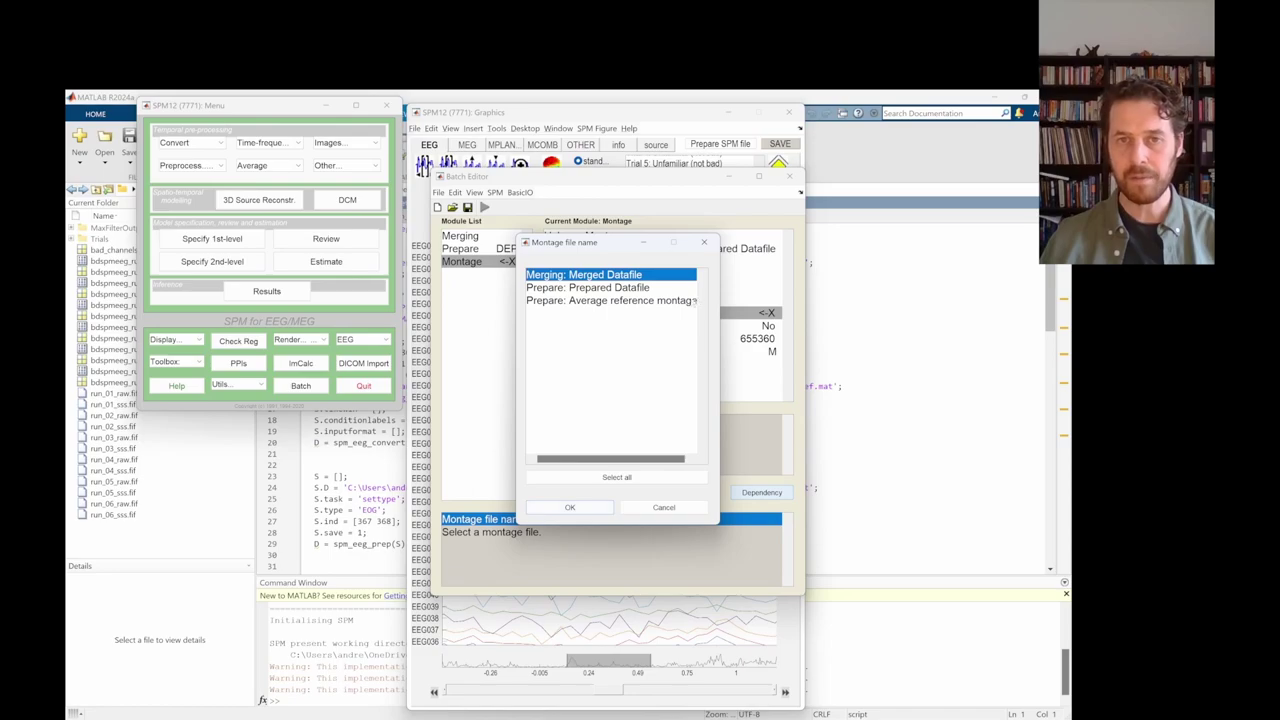
{"action": "left_click", "coordinate": [621, 301]}
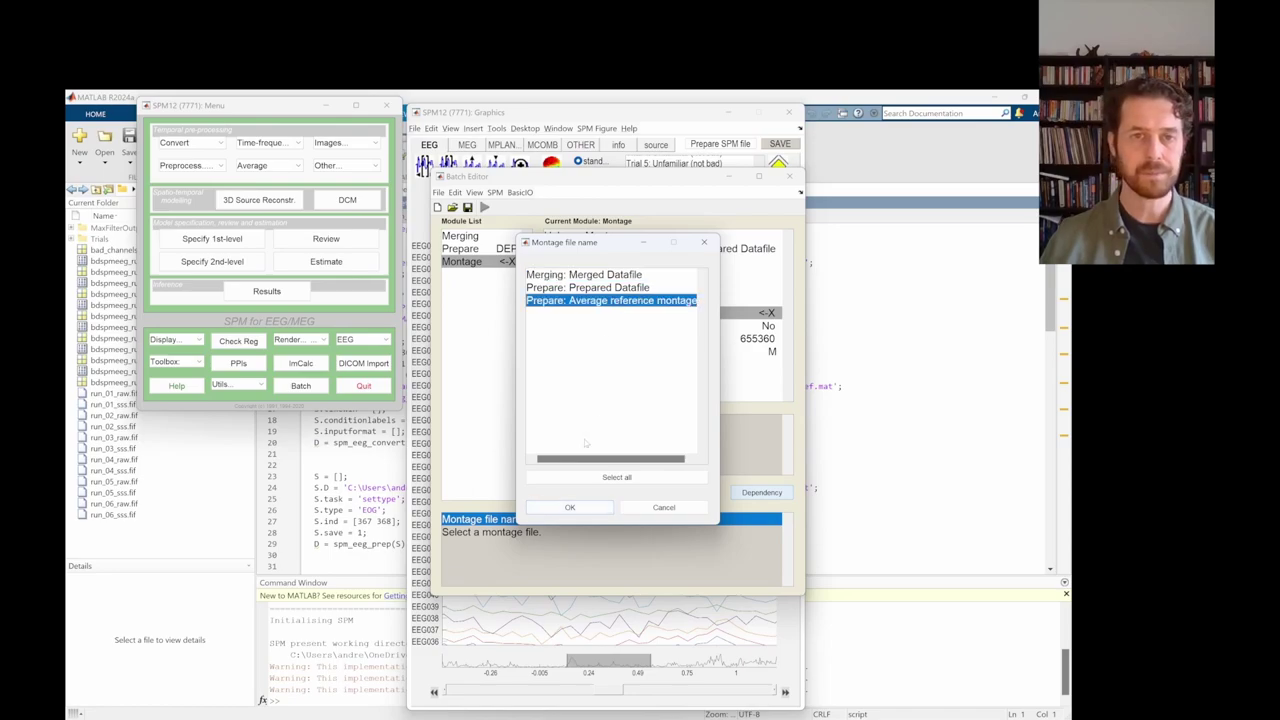
{"action": "left_click", "coordinate": [569, 508]}
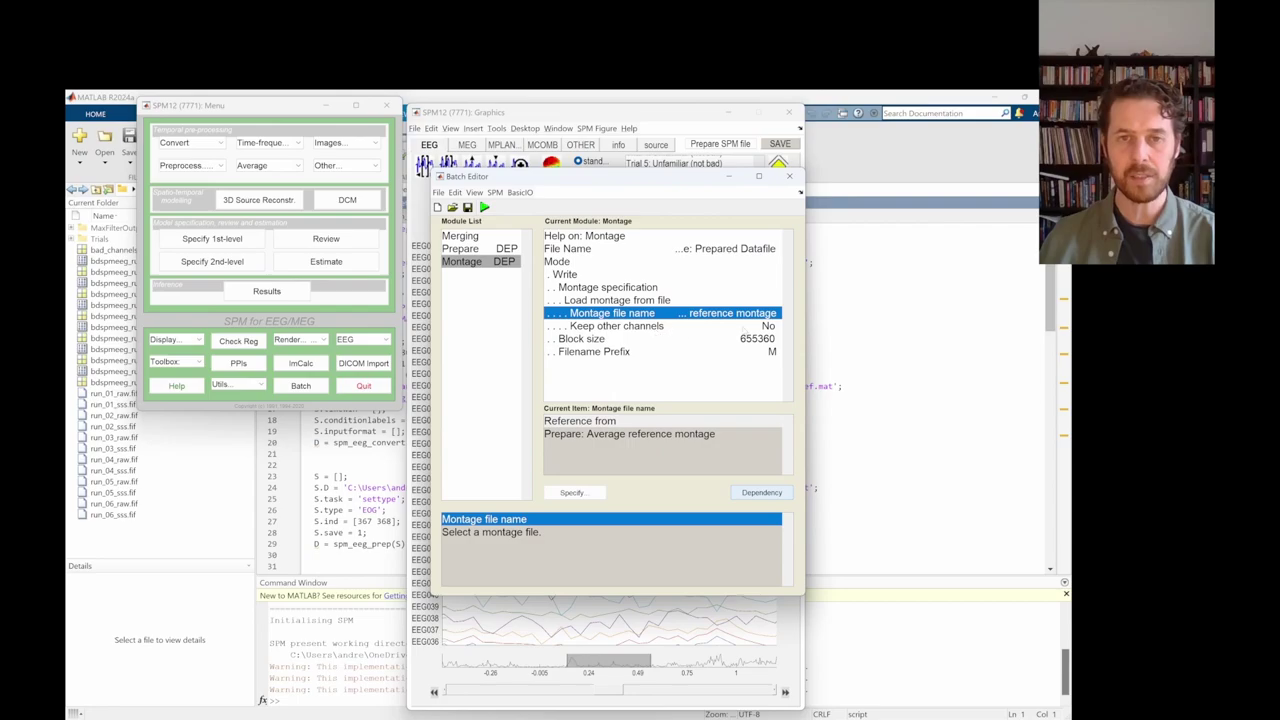
- Set the Montage module to keep the other channels by choosing Yes
{"action": "left_click", "coordinate": [612, 328]}
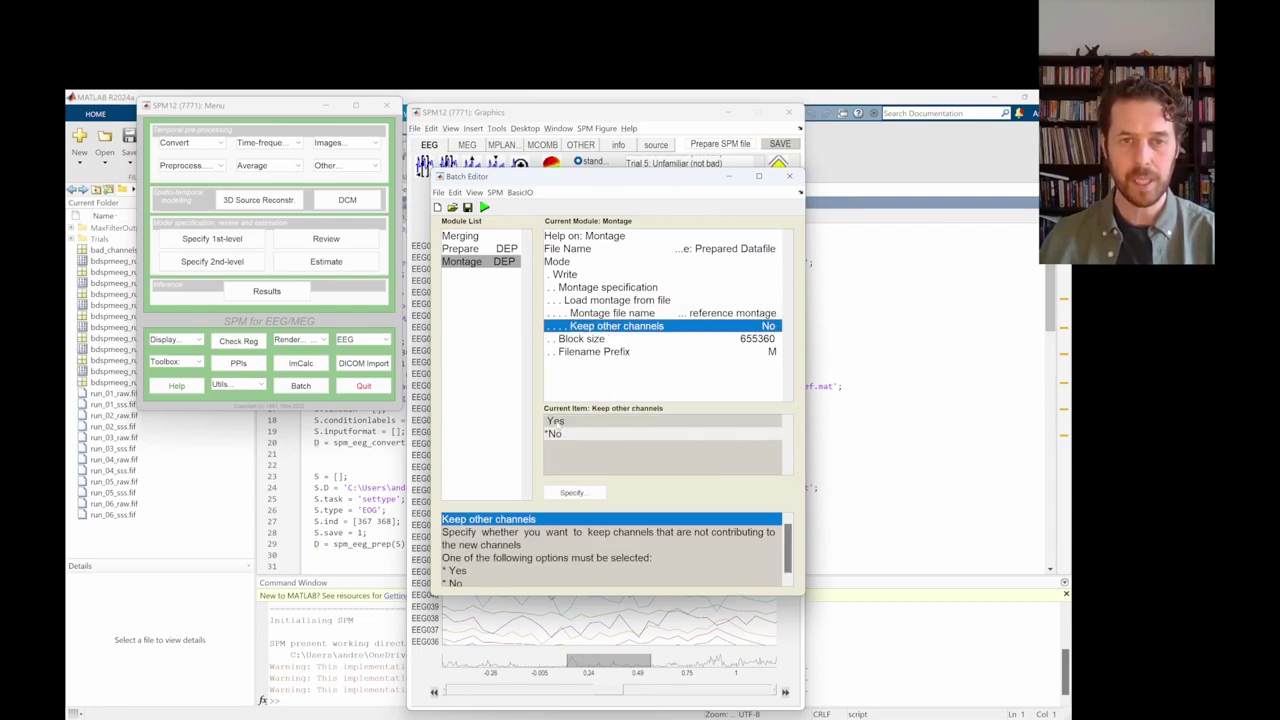
{"action": "left_click", "coordinate": [556, 421]}
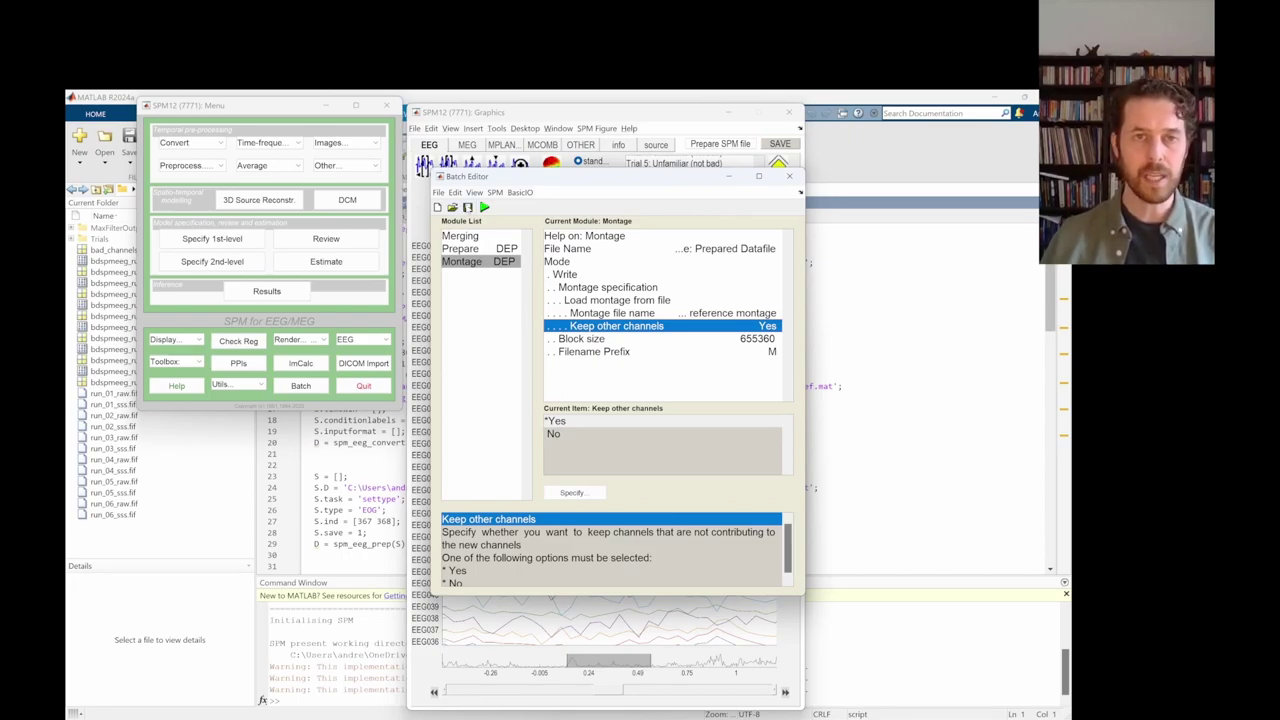
- Save the batch and script as batch_preproc_merge in the BatchScripts folder of SPM_PreprocessingDemo
{"action": "left_click", "coordinate": [467, 207]}
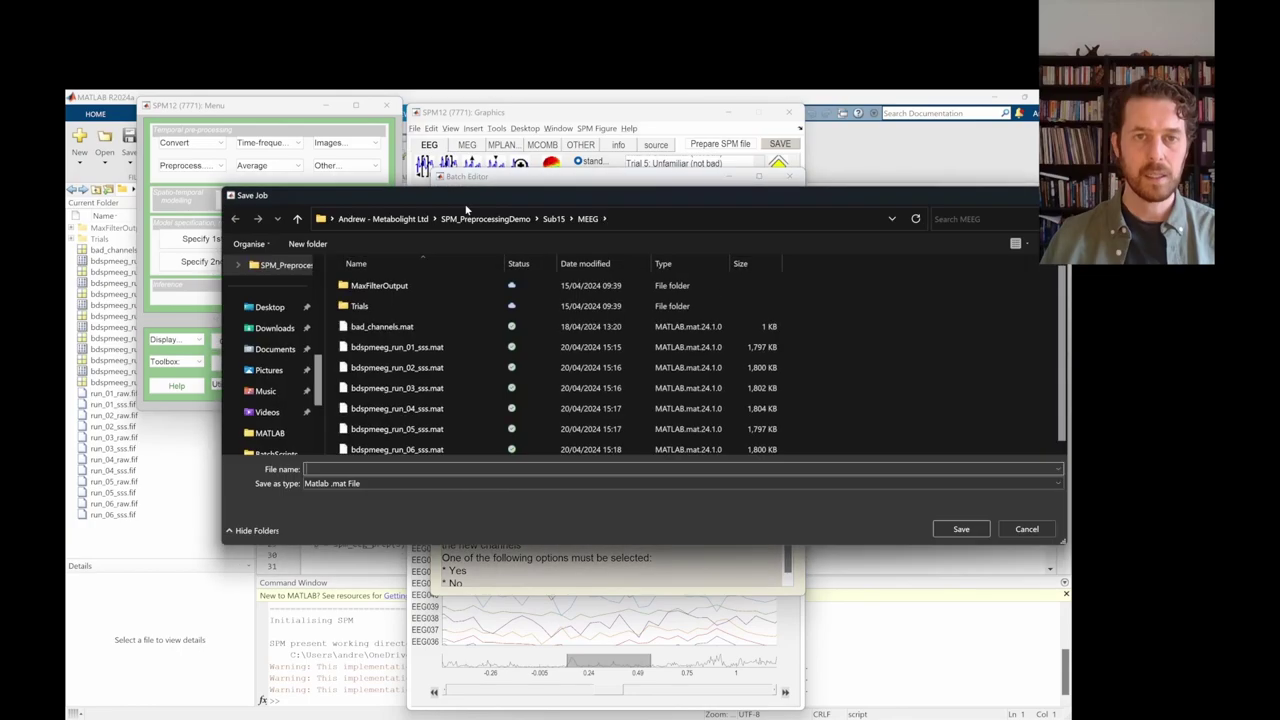
{"action": "left_click", "coordinate": [1037, 529]}
{"action": "left_click", "coordinate": [438, 192]}
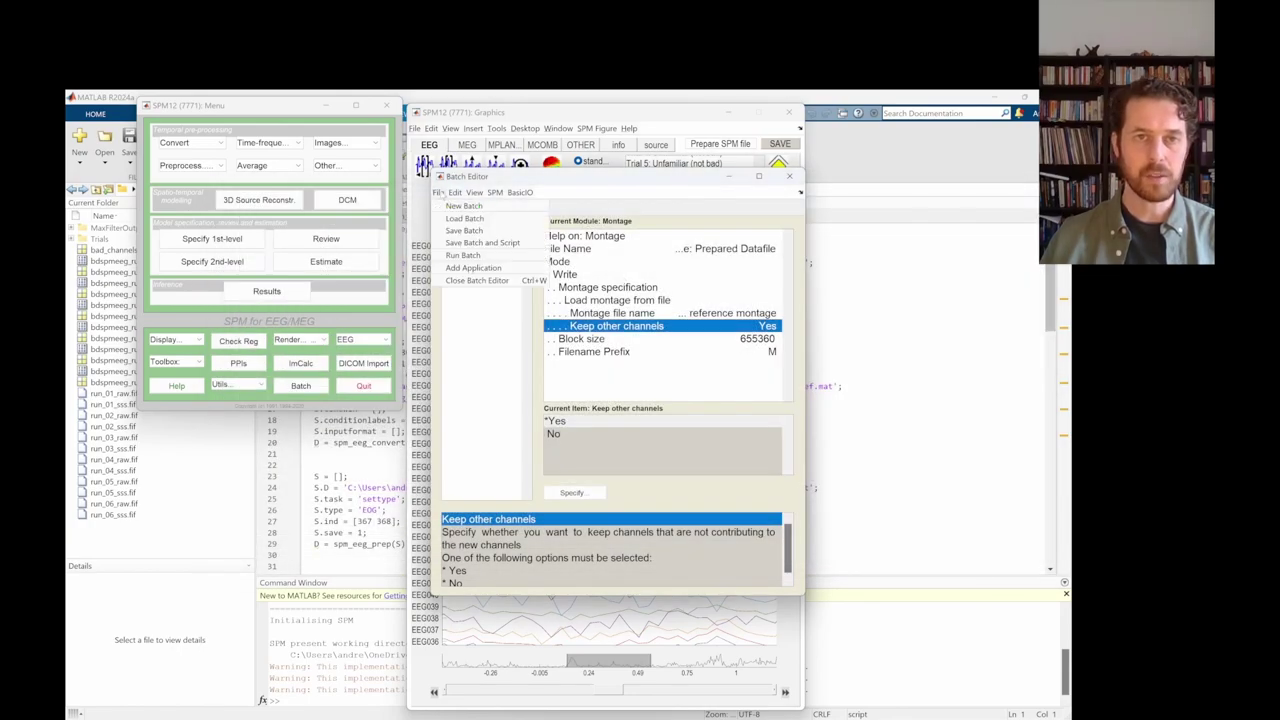
{"action": "left_click", "coordinate": [473, 254]}
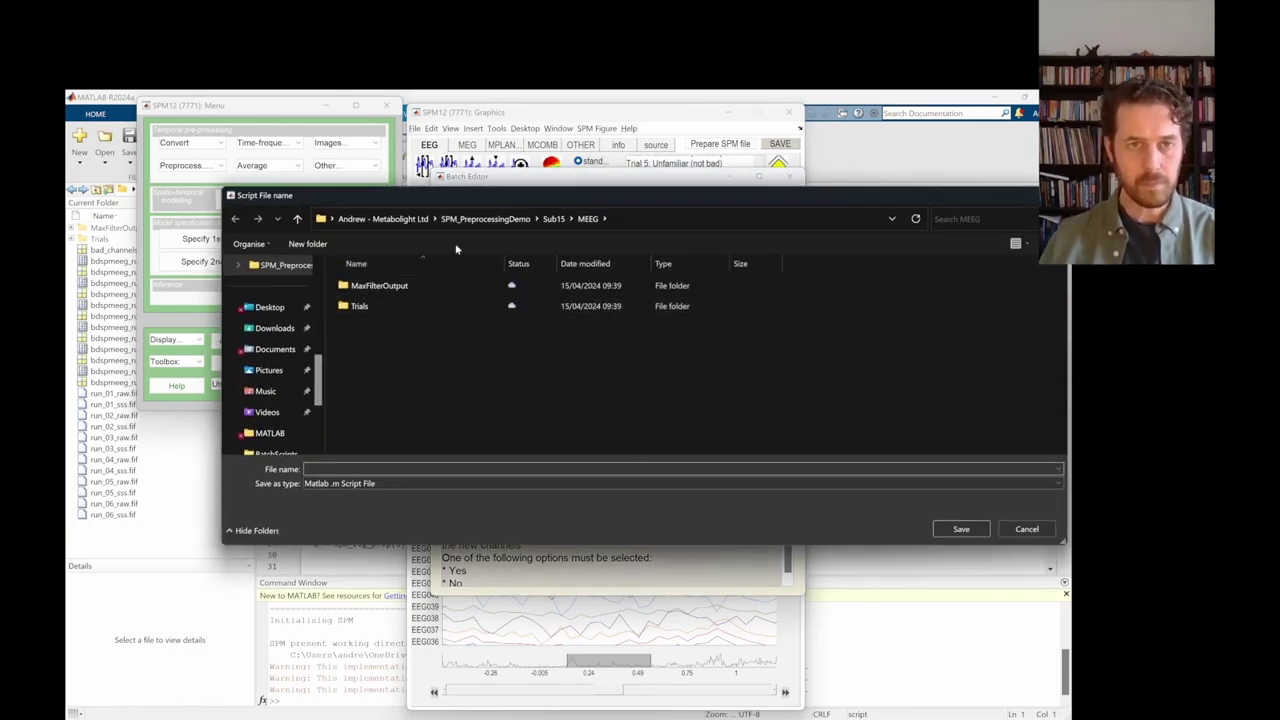
{"action": "left_click", "coordinate": [489, 218]}
{"action": "double_click", "coordinate": [355, 289]}
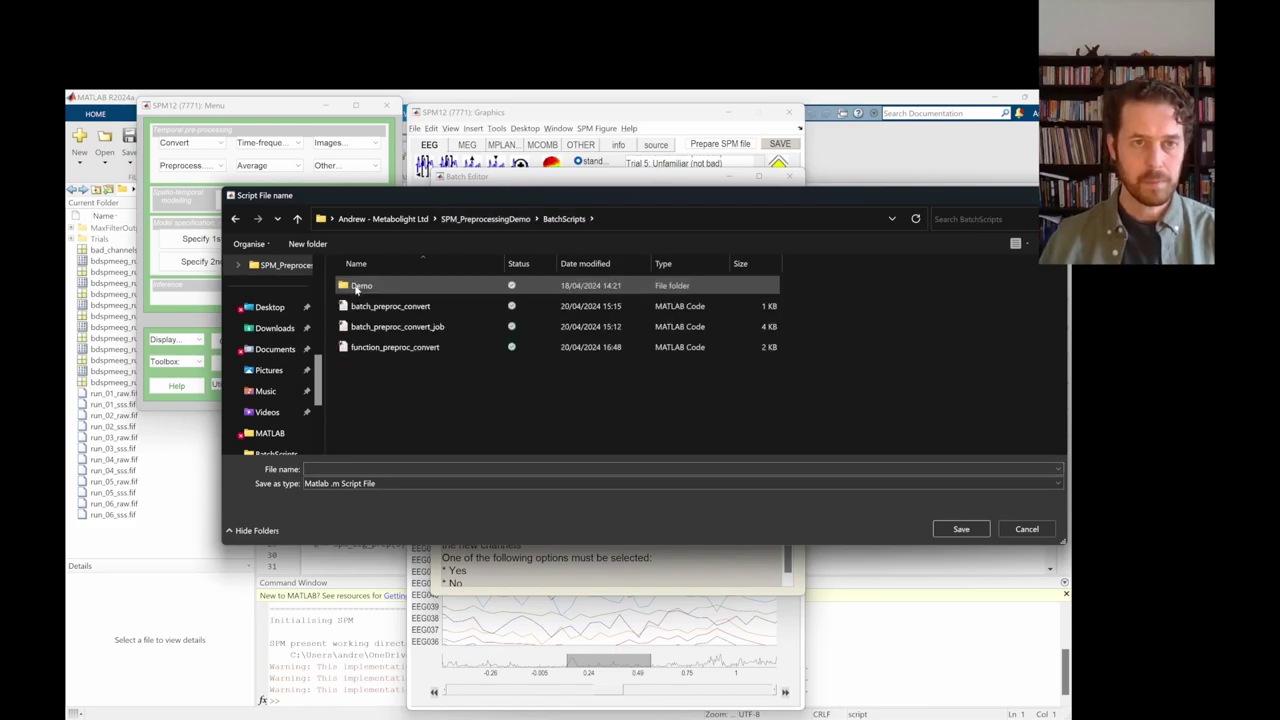
{"action": "type", "text": "ba"}
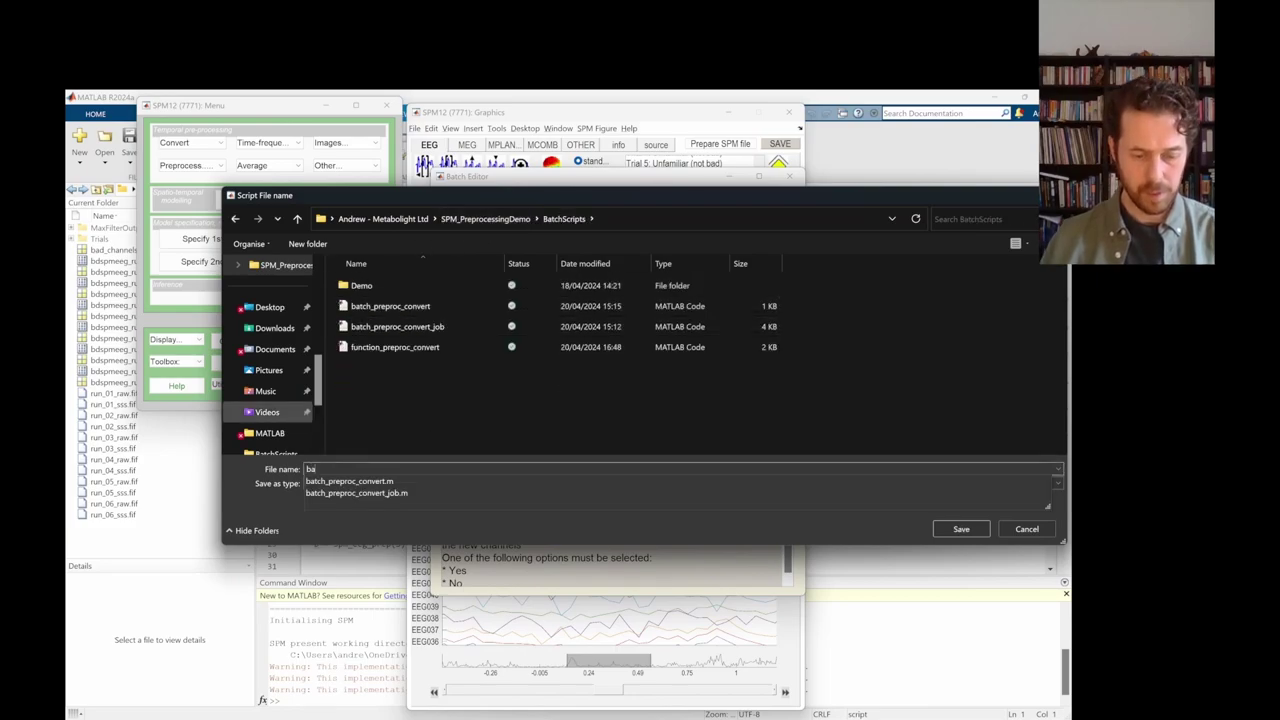
{"action": "type", "text": "tch_preproc"}
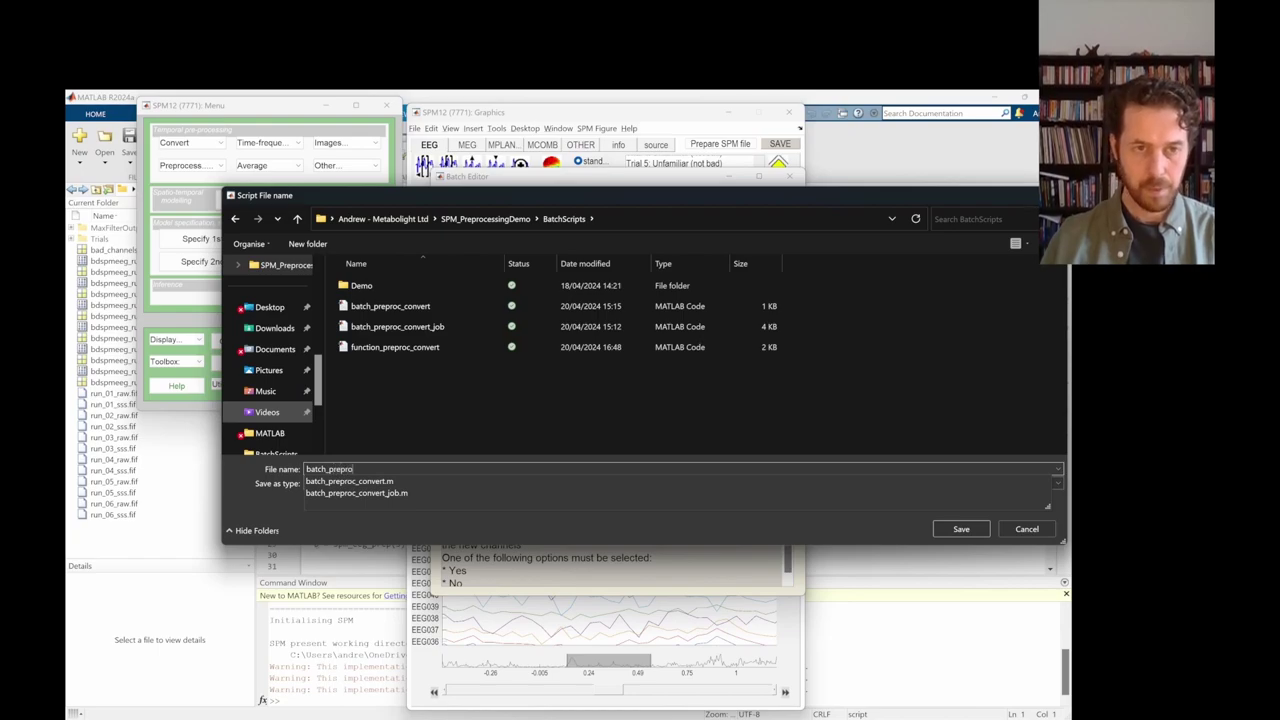
{"action": "type", "text": "_"}
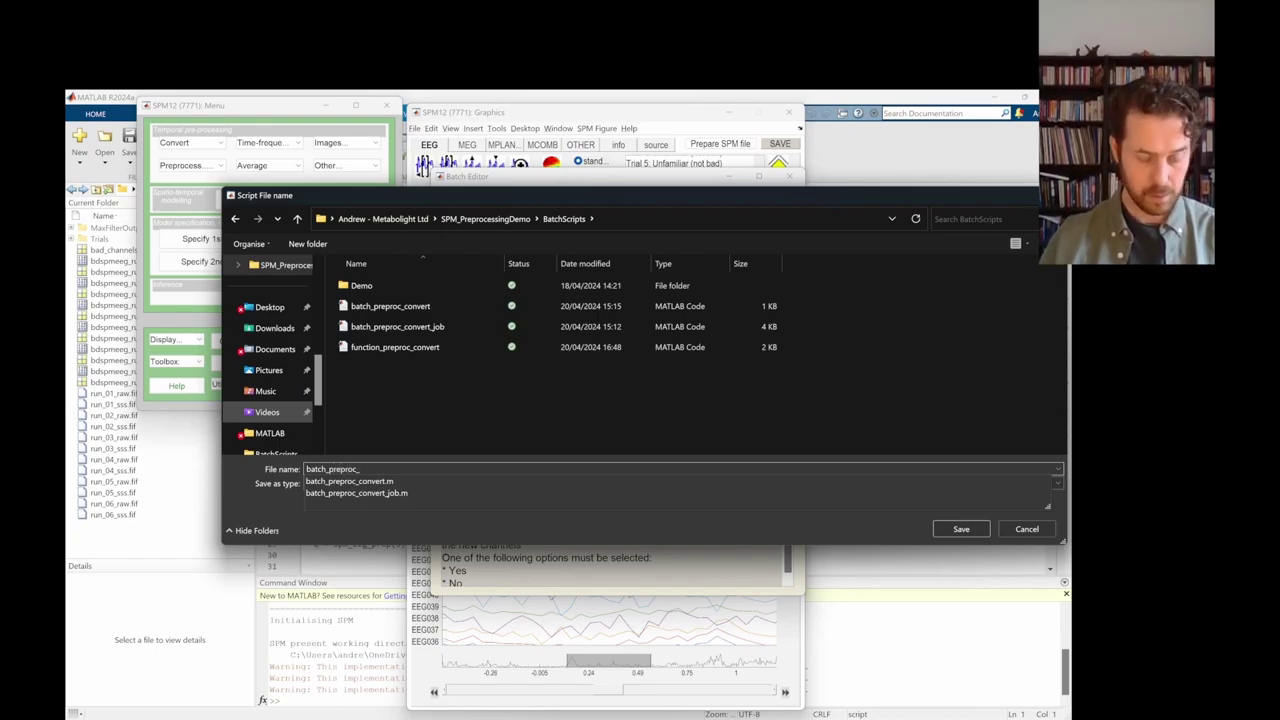
{"action": "type", "text": "merge"}
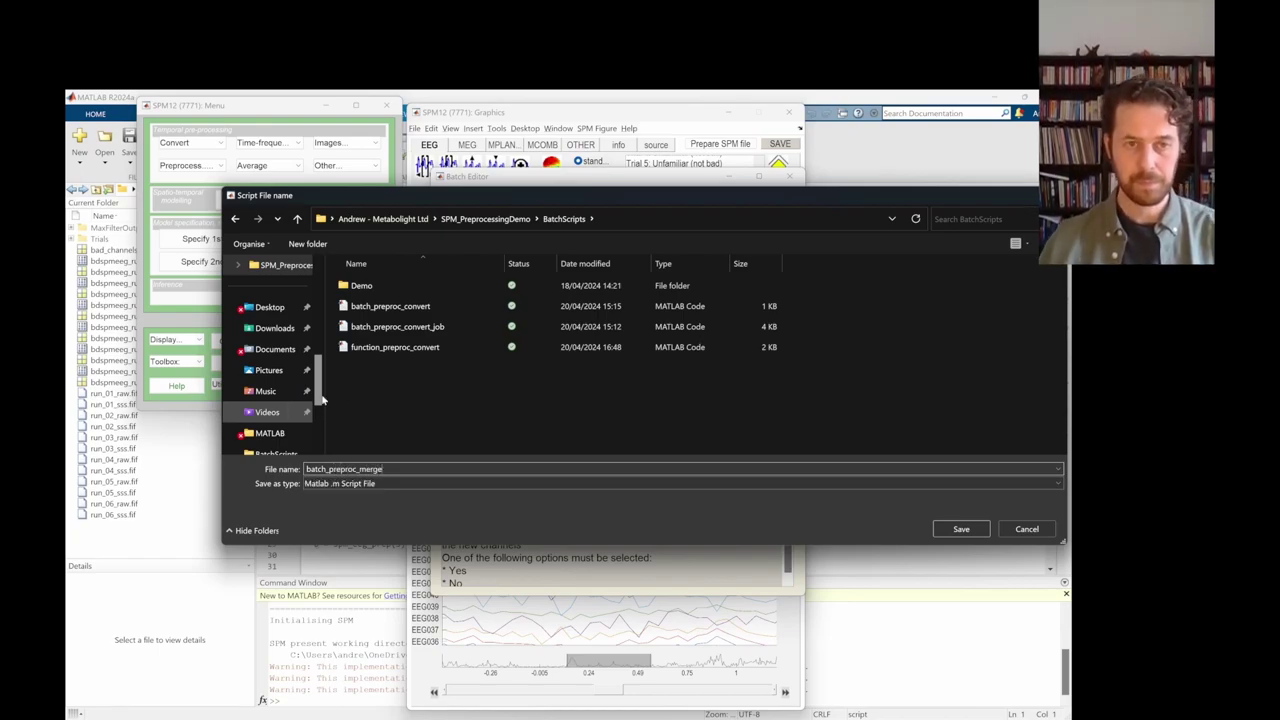
{"action": "left_click", "coordinate": [962, 530]}
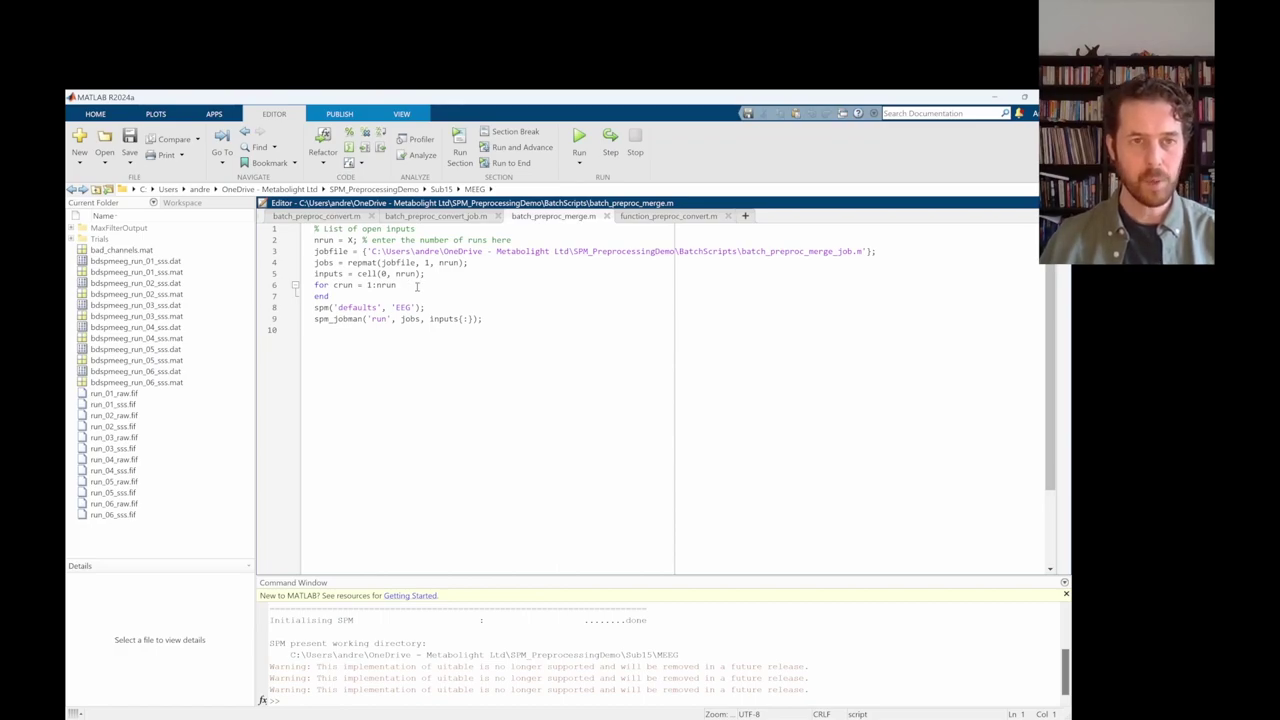
- Return to the Batch Editor, check the Merging and Montage modules, and run the batch
{"action": "key", "text": "alt+Tab"}
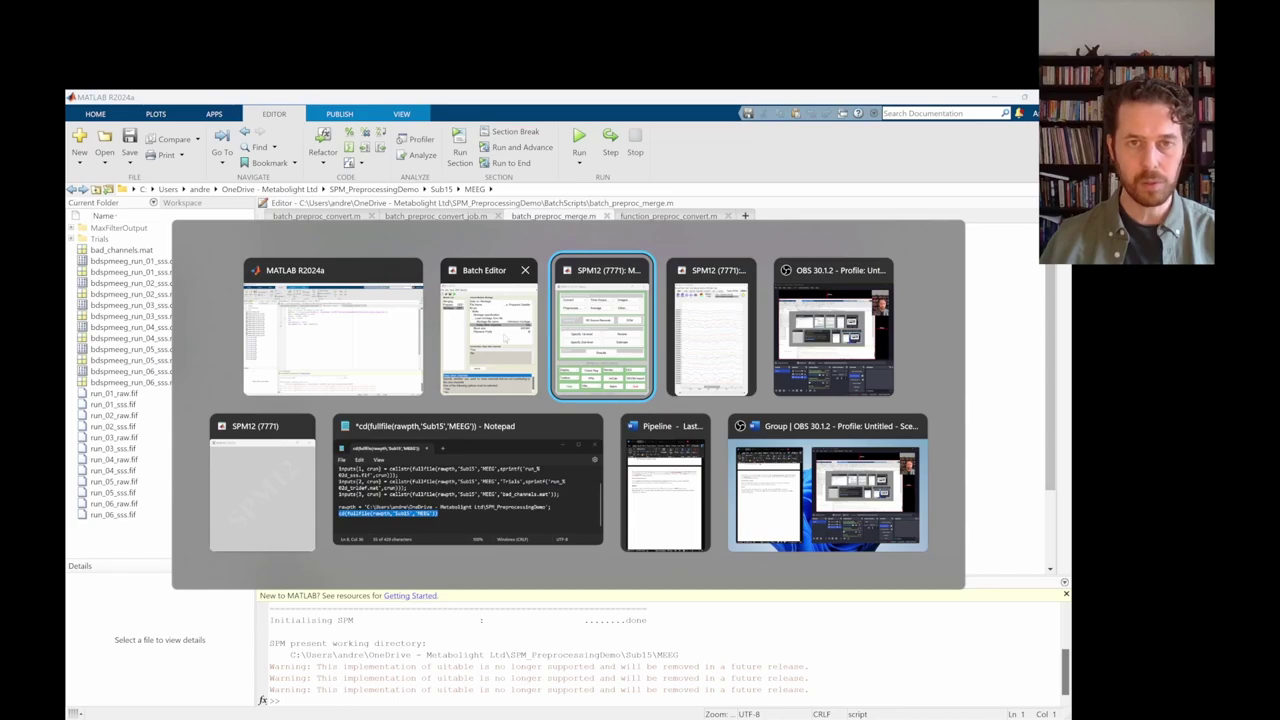
{"action": "left_click", "coordinate": [512, 368]}
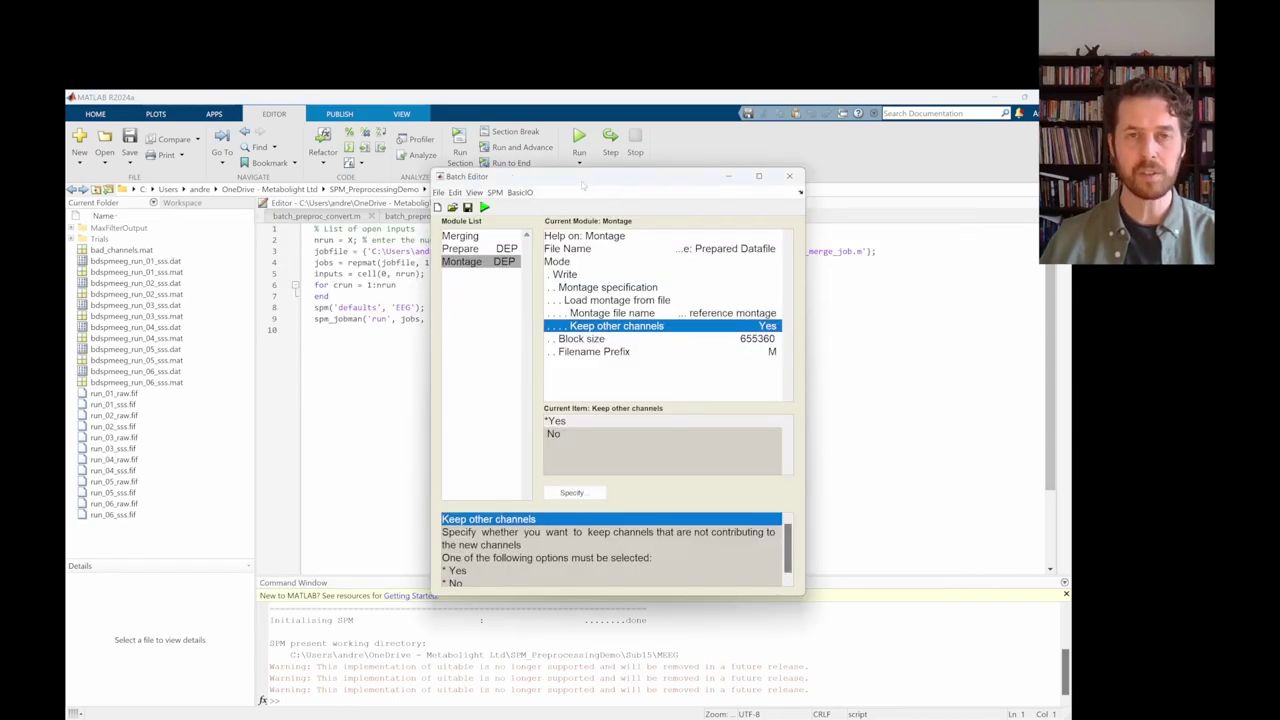
{"action": "left_click_drag", "start_coordinate": [583, 185], "coordinate": [660, 162]}
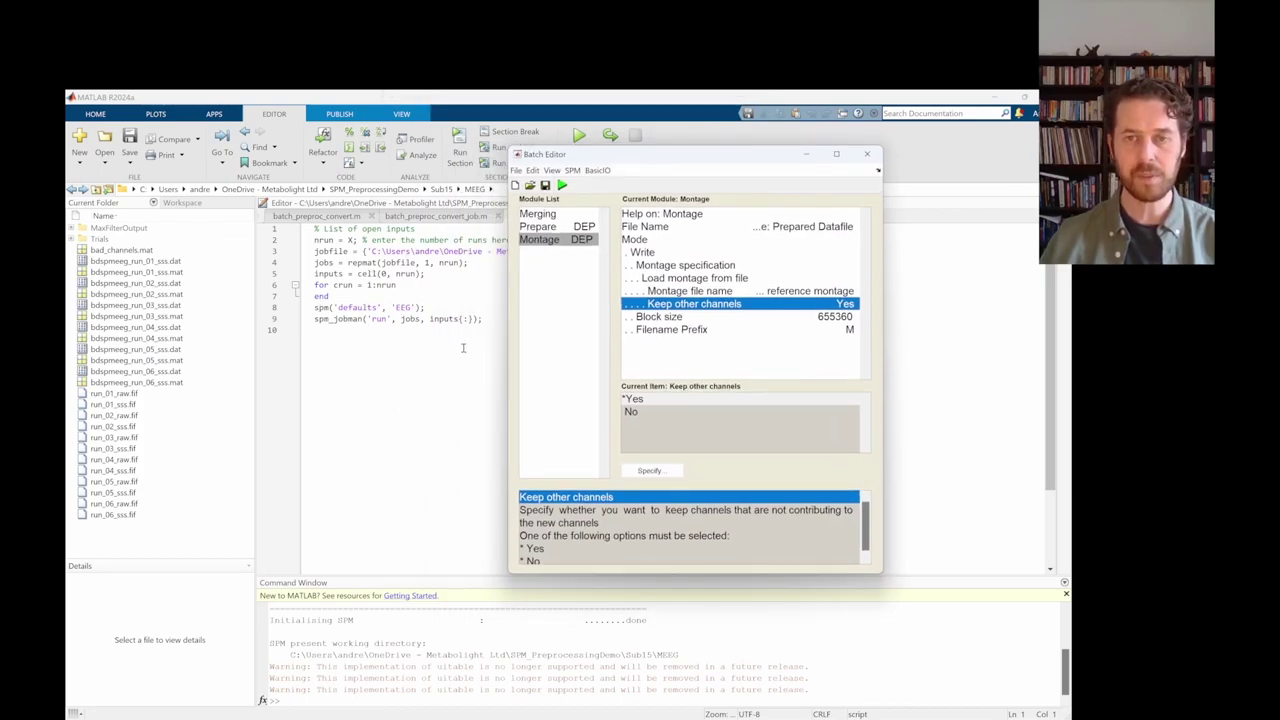
{"action": "left_click", "coordinate": [540, 214]}
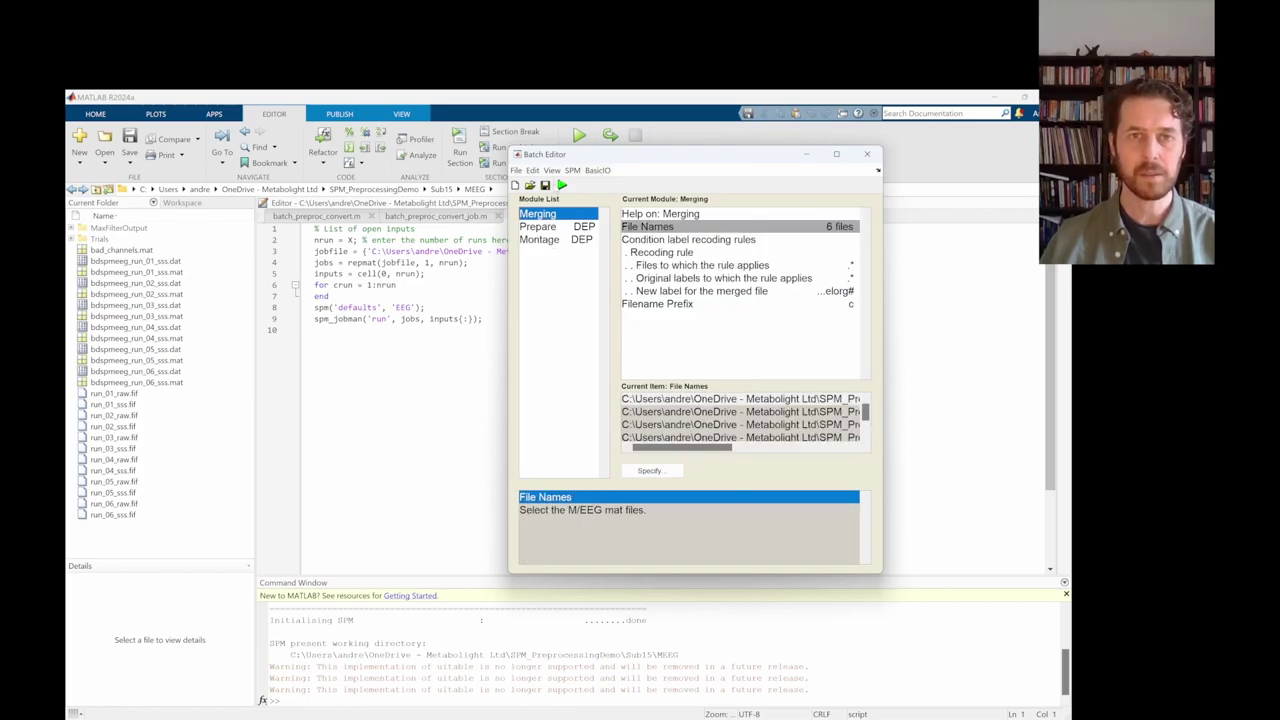
{"action": "left_click", "coordinate": [540, 240]}
{"action": "left_click", "coordinate": [562, 186]}
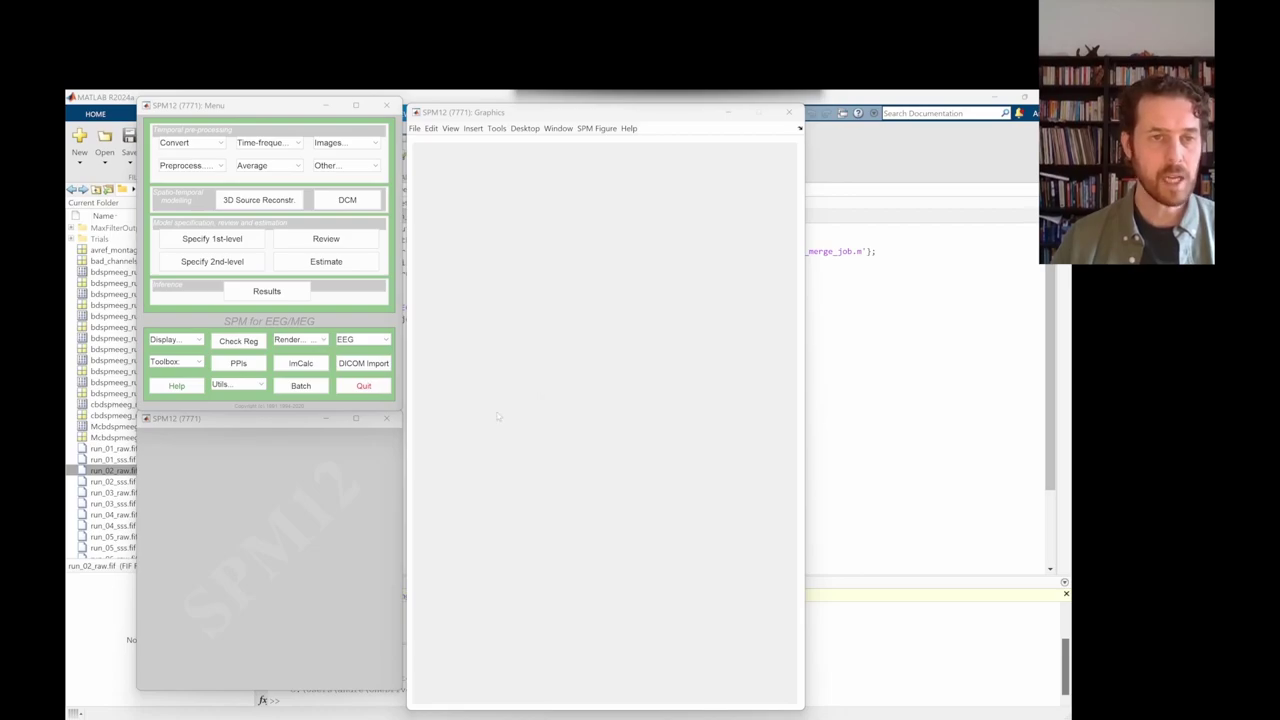
- Switch to MATLAB to examine the batch's output files in the current folder, and return to the SPM menu
{"action": "left_click", "coordinate": [74, 550]}
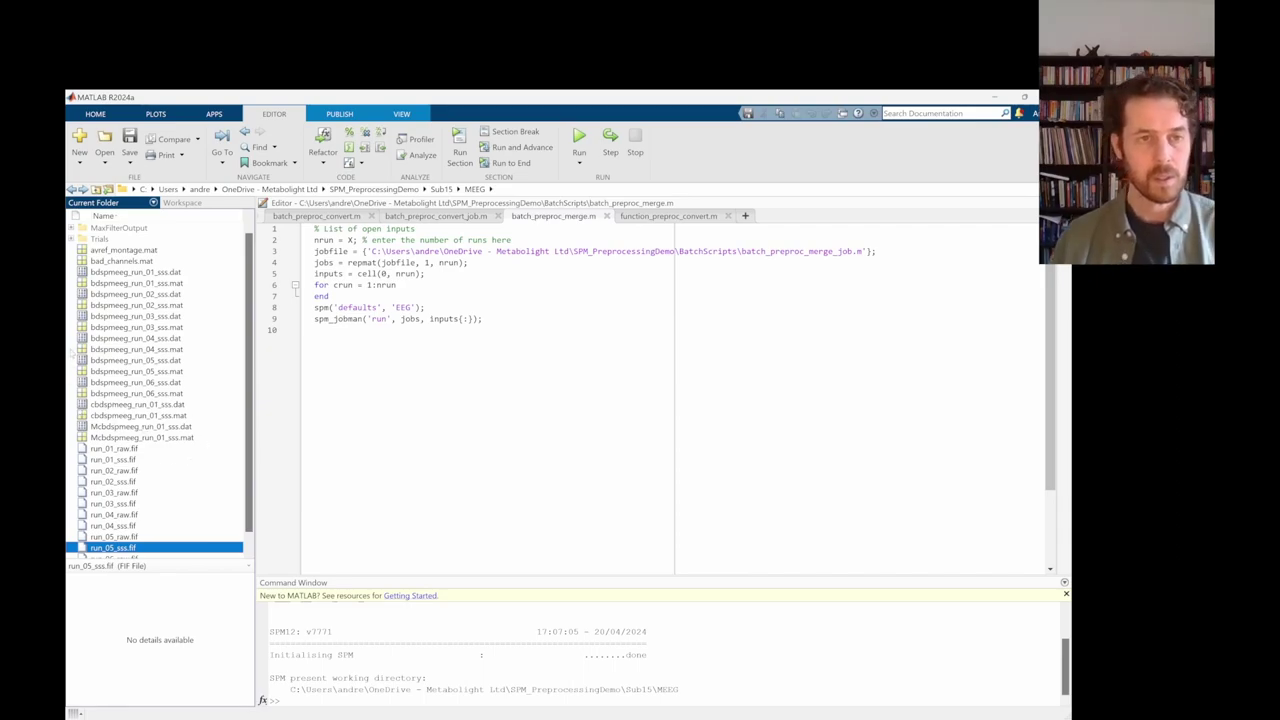
{"action": "key", "text": "alt+Tab"}
{"action": "key", "text": "alt+Tab"}
{"action": "key", "text": "alt+Tab"}
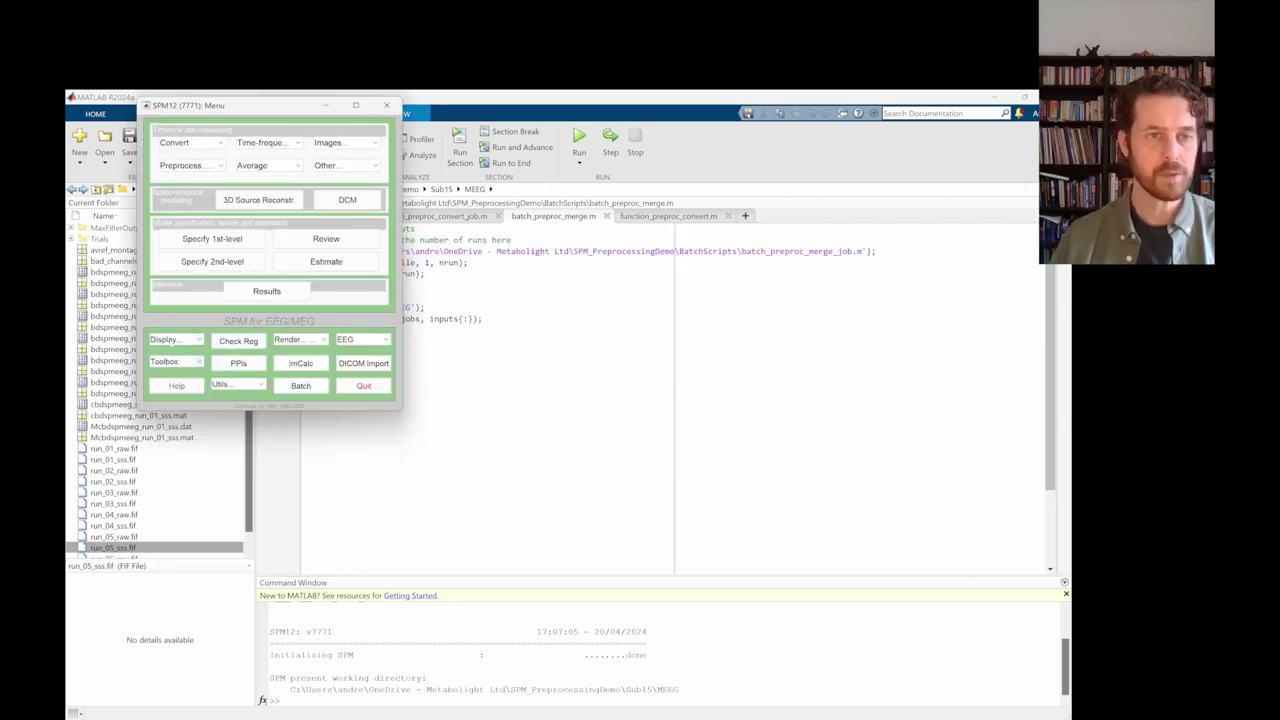
- Display the M/EEG file Mcbdspmeeg_run_01_sss.mat and widen its history table columns to read the processing steps
{"action": "left_click", "coordinate": [168, 340]}
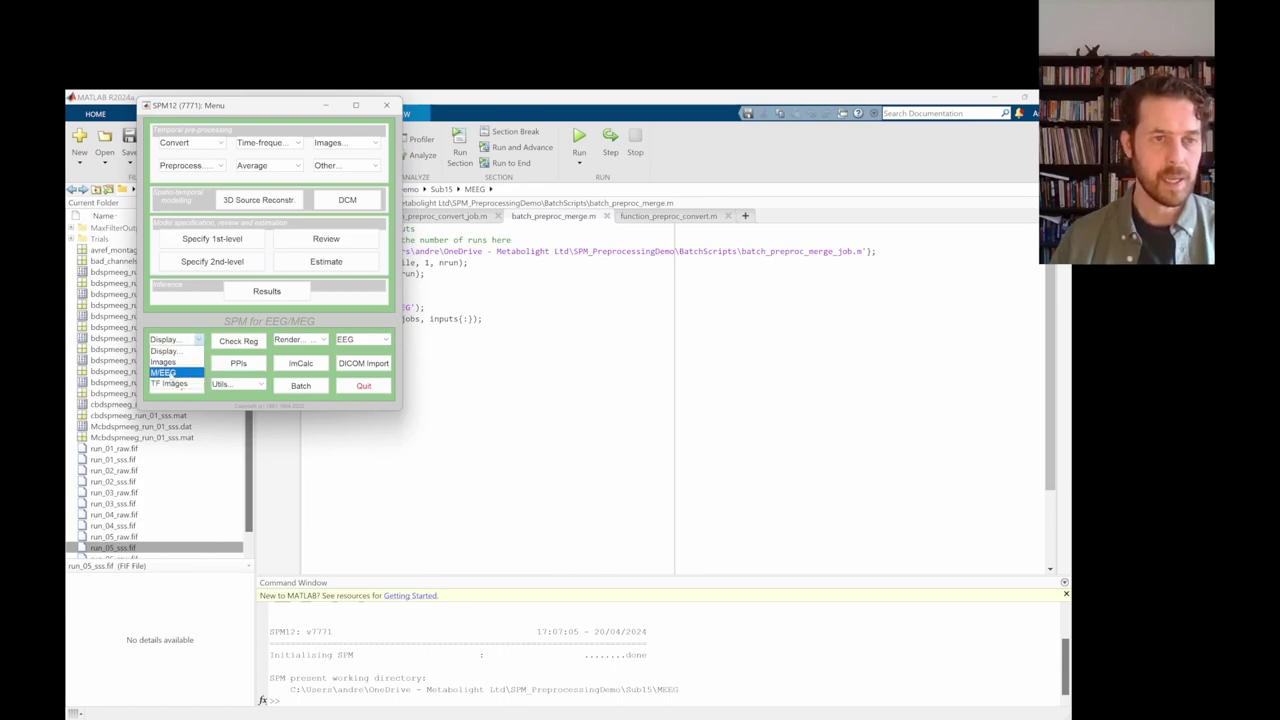
{"action": "left_click", "coordinate": [163, 372]}
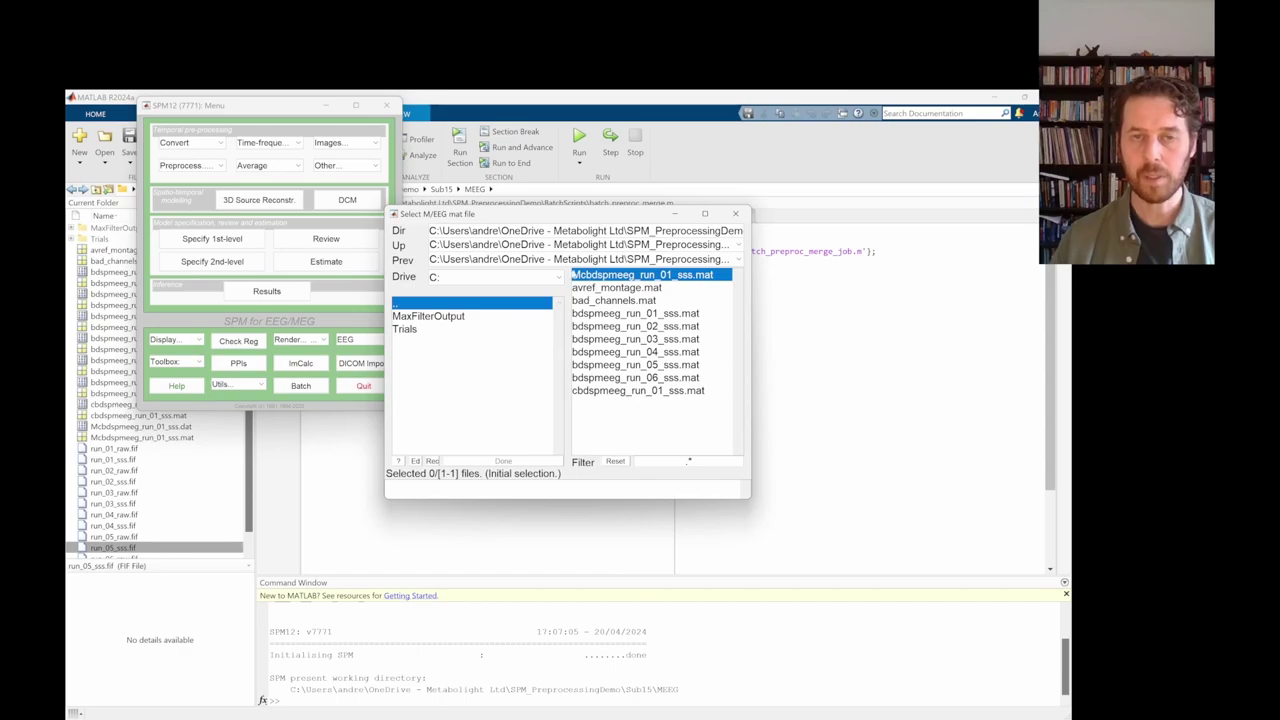
{"action": "left_click", "coordinate": [600, 276]}
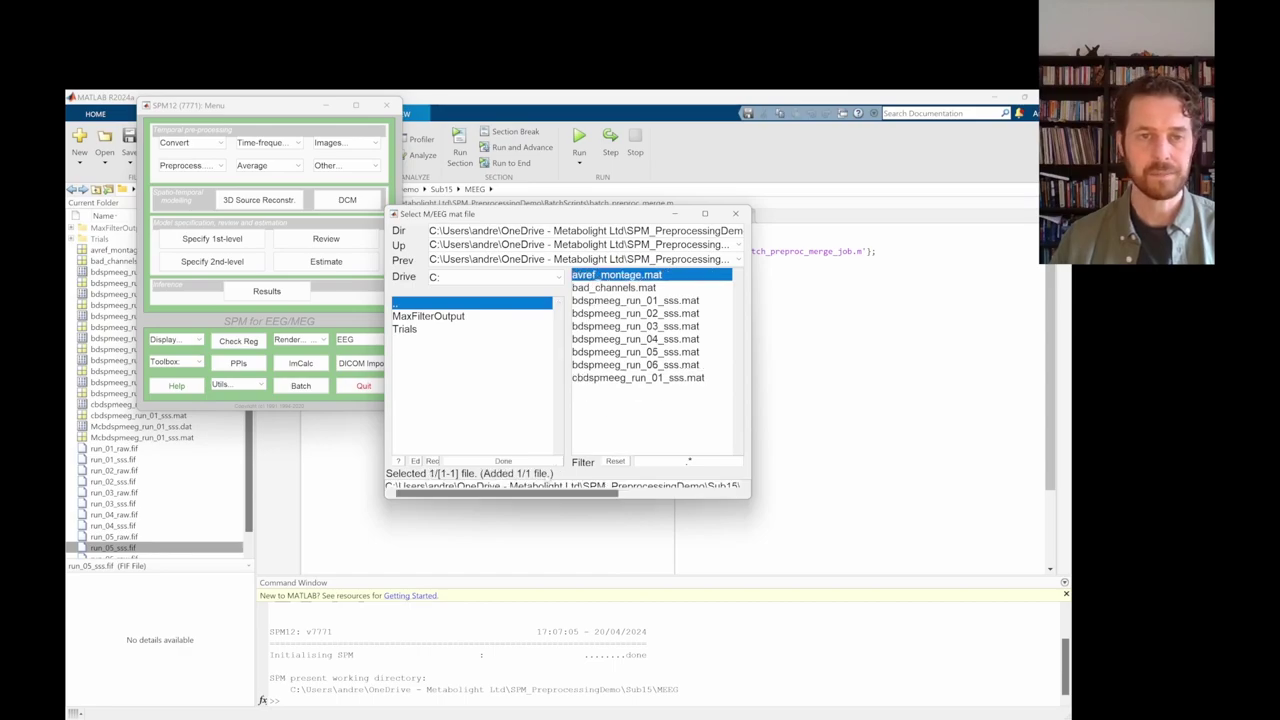
{"action": "left_click", "coordinate": [503, 461]}
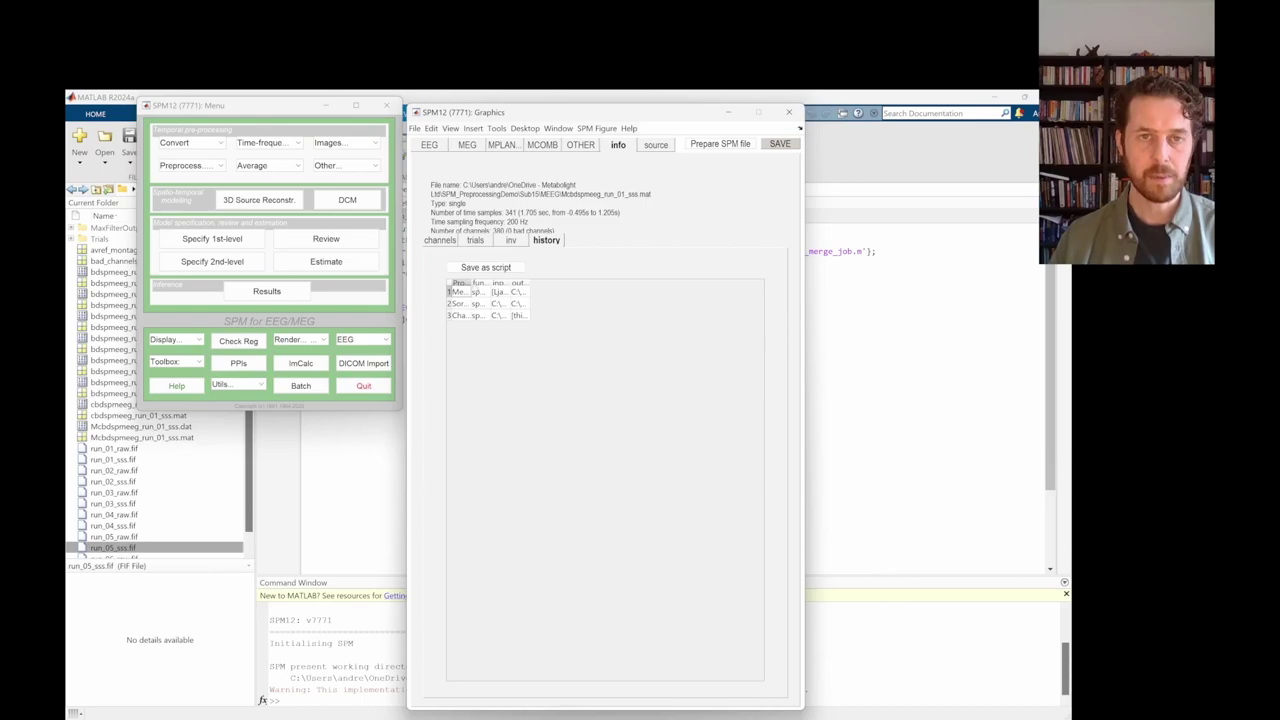
{"action": "left_click_drag", "start_coordinate": [467, 284], "coordinate": [690, 282]}
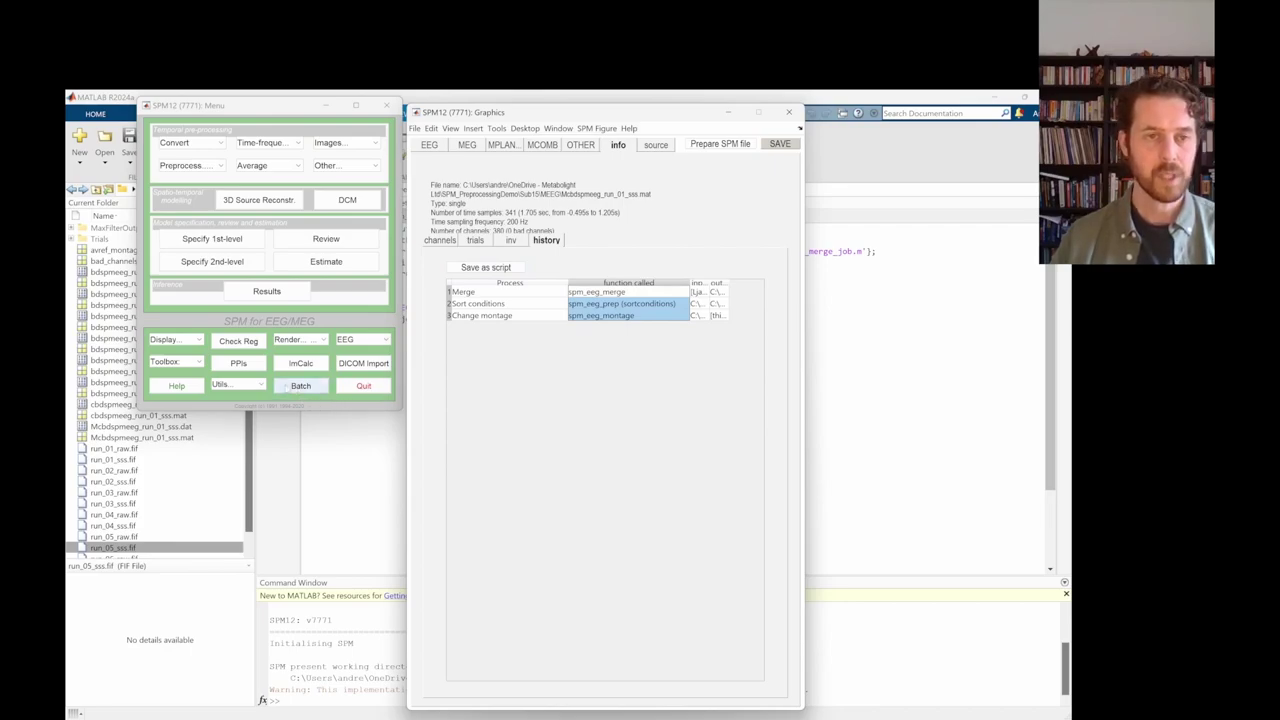
- Open a new batch and add an M/EEG preprocessing Crop module
{"action": "left_click", "coordinate": [300, 385]}
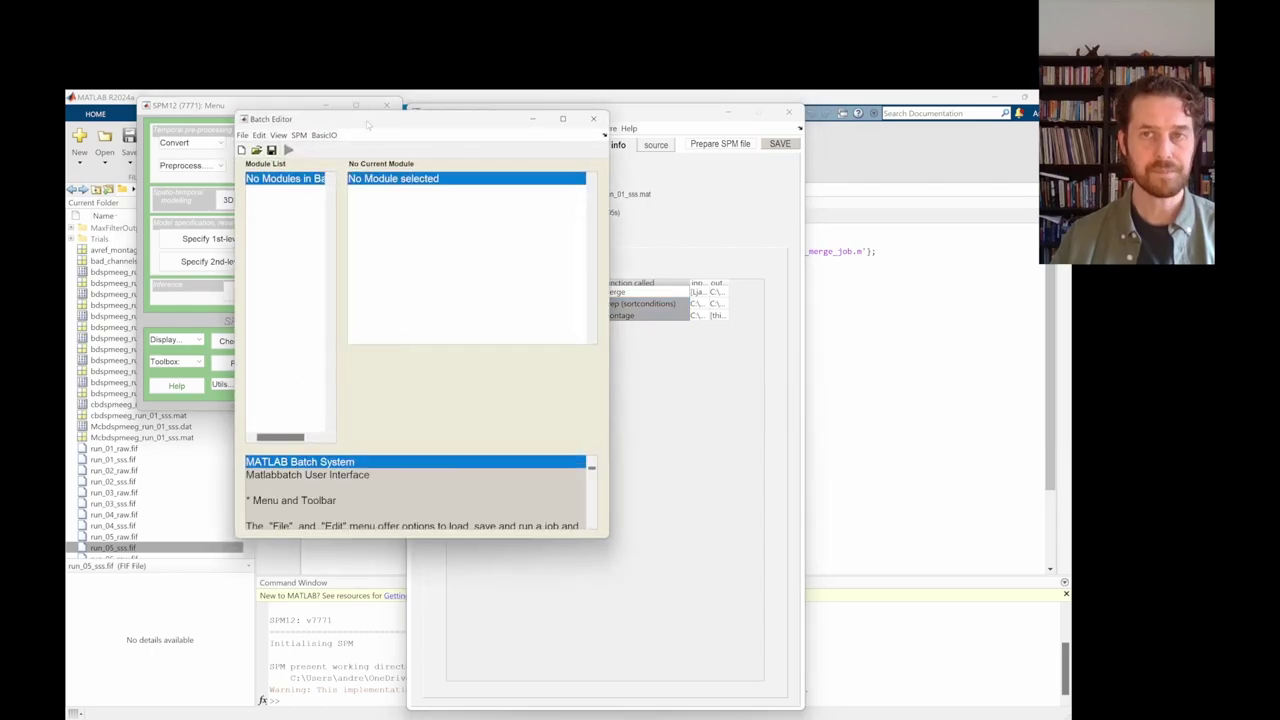
{"action": "left_click_drag", "start_coordinate": [366, 127], "coordinate": [596, 163]}
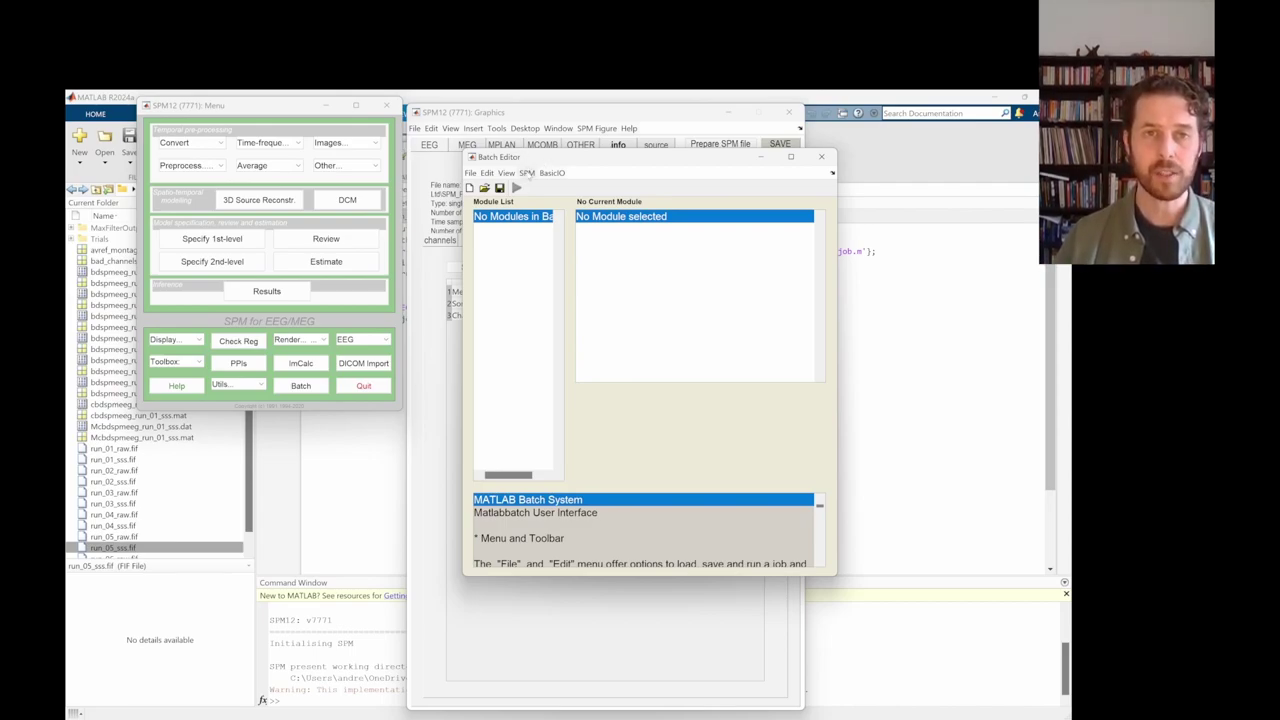
{"action": "left_click", "coordinate": [527, 173]}
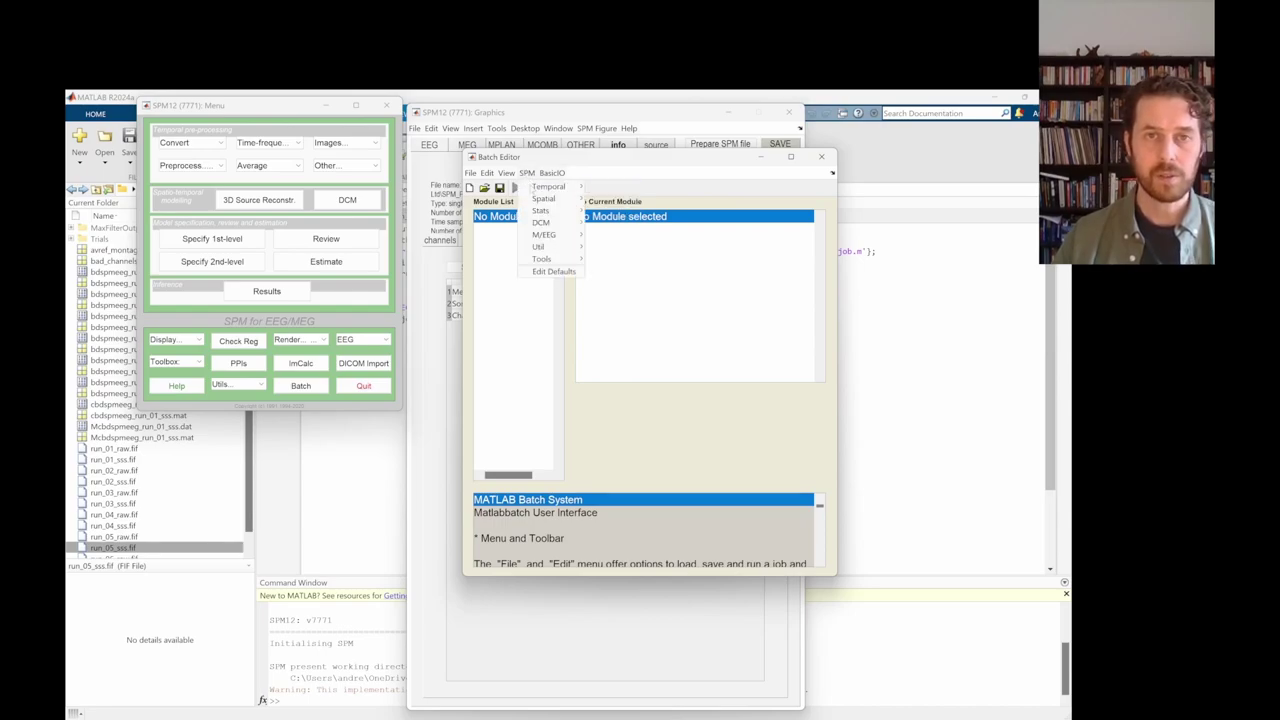
{"action": "mouse_move", "coordinate": [557, 238]}
{"action": "mouse_move", "coordinate": [626, 249]}
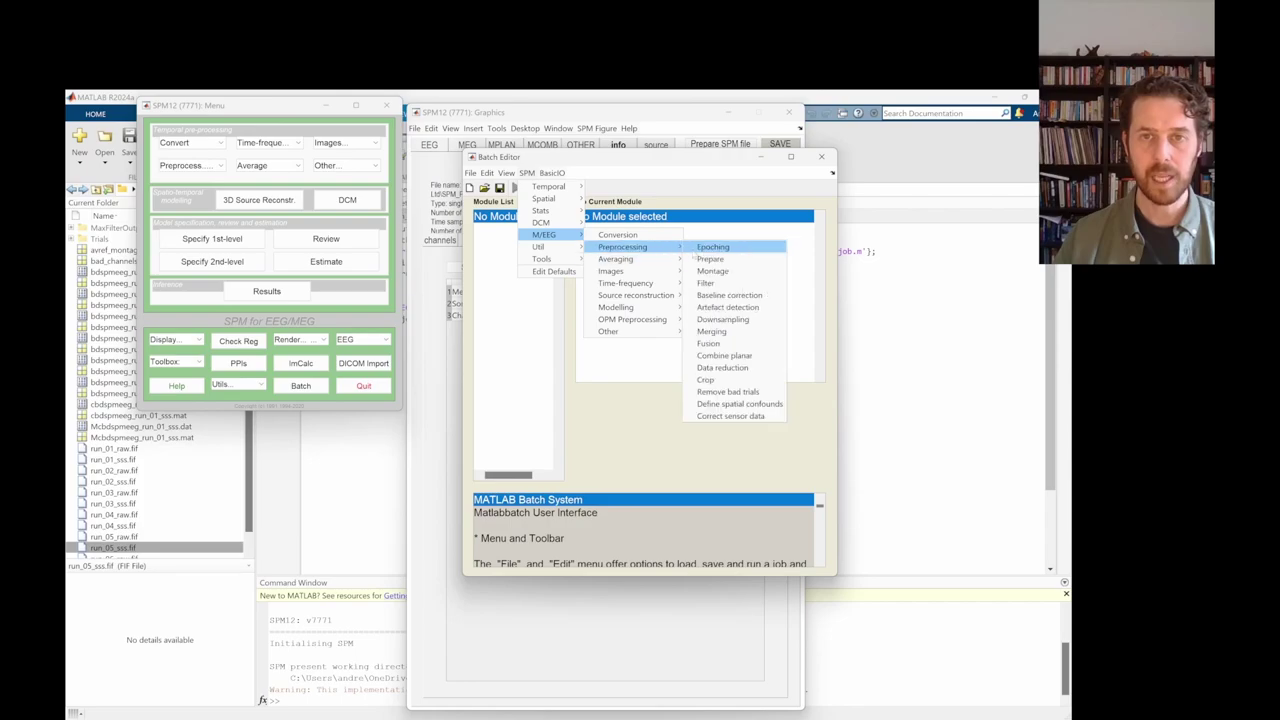
{"action": "left_click", "coordinate": [707, 380]}
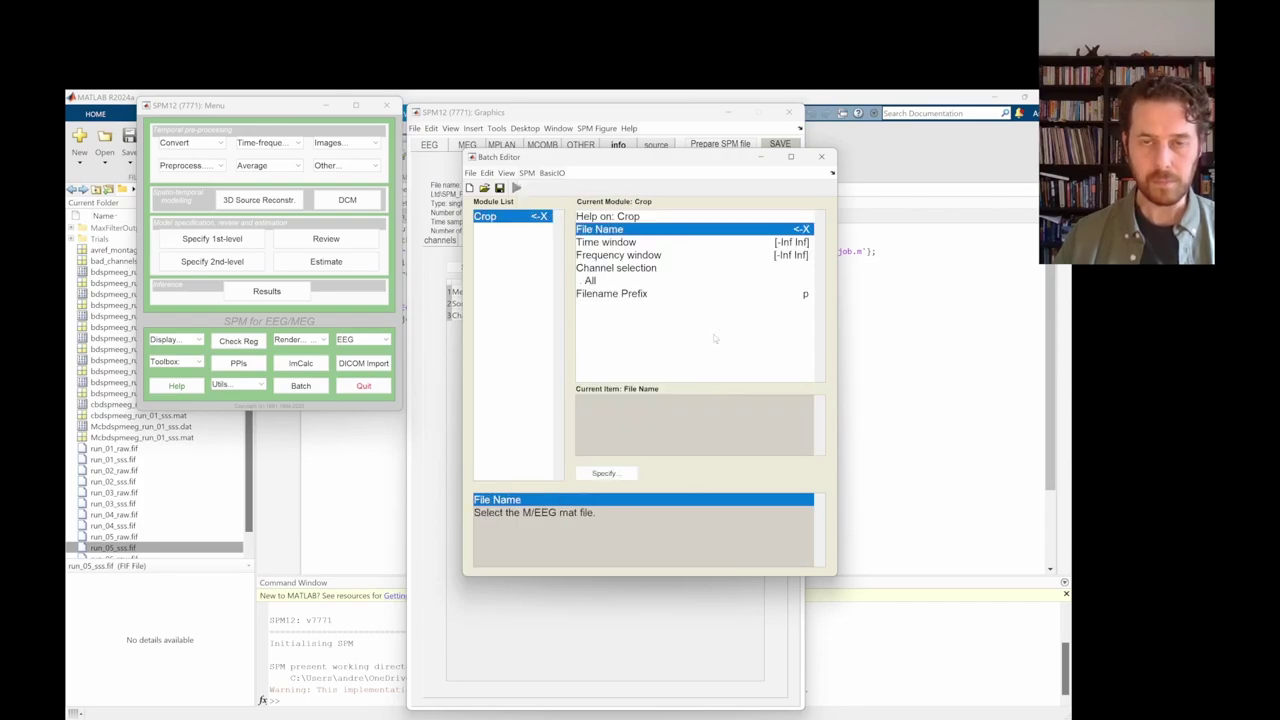
- Set the Crop module's File Name to Mcbdspmeeg_run_01_sss.mat
{"action": "left_click", "coordinate": [606, 474]}
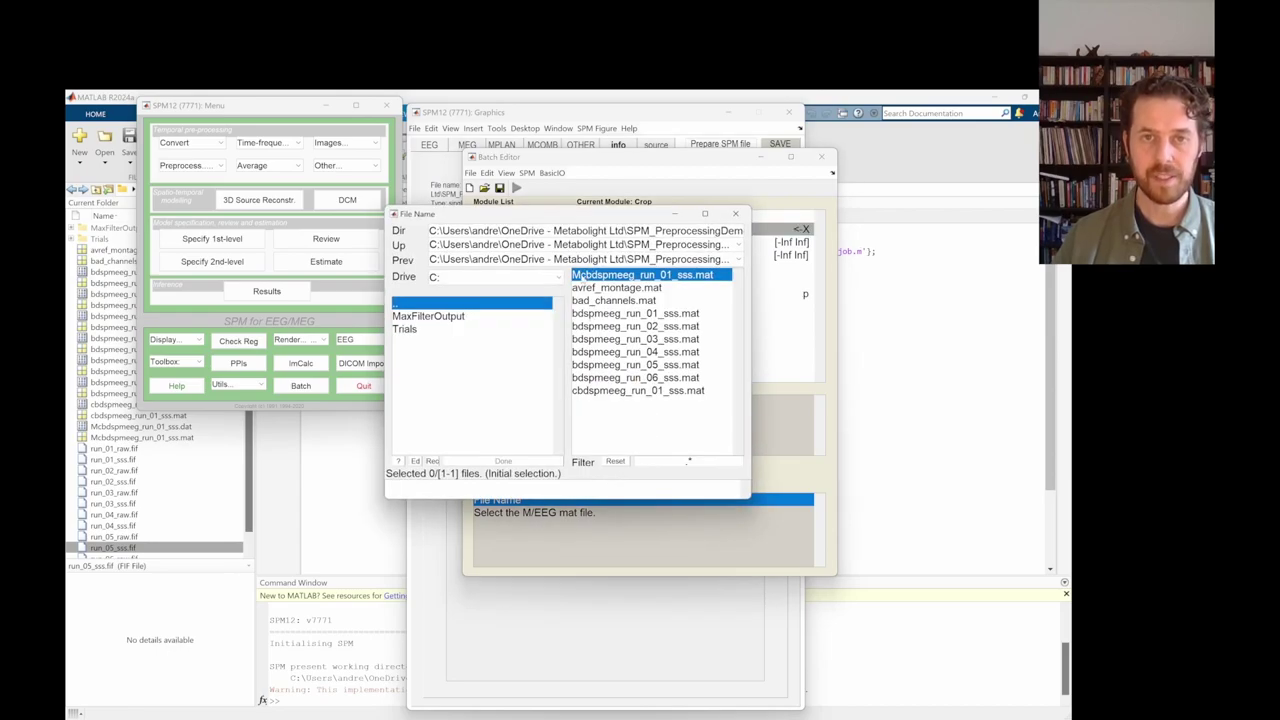
{"action": "left_click", "coordinate": [588, 279]}
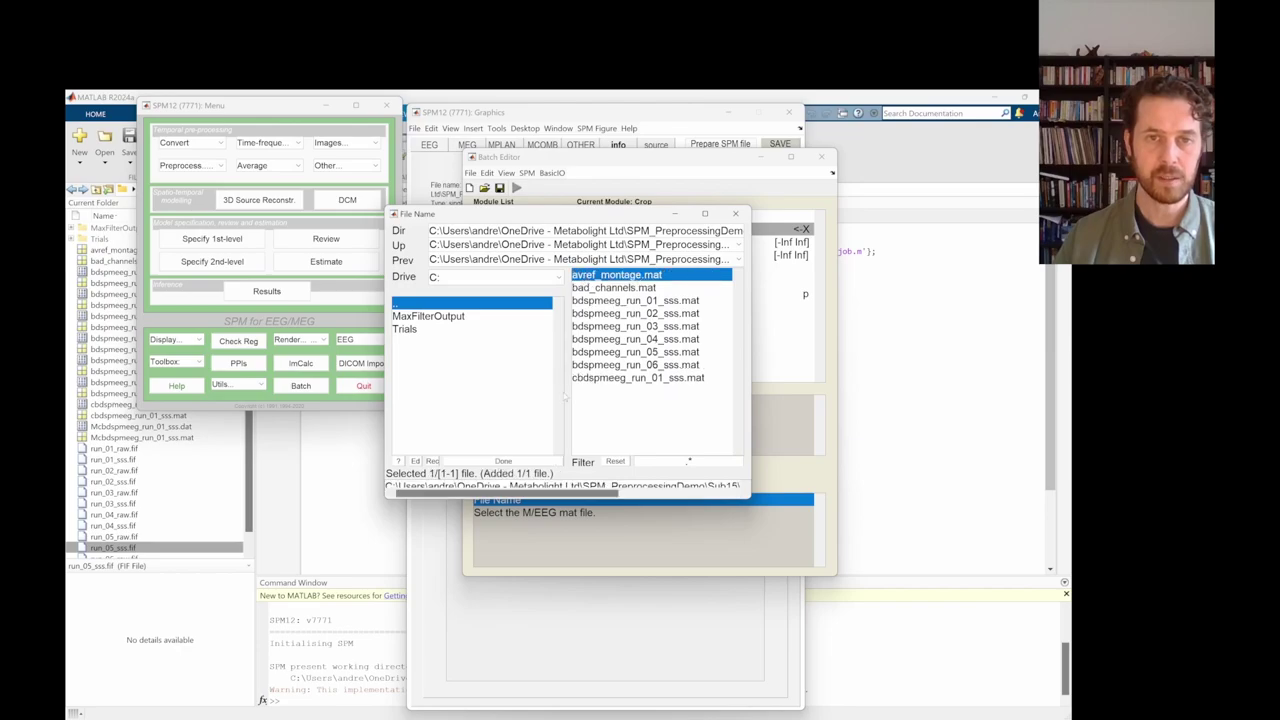
{"action": "left_click", "coordinate": [521, 462]}
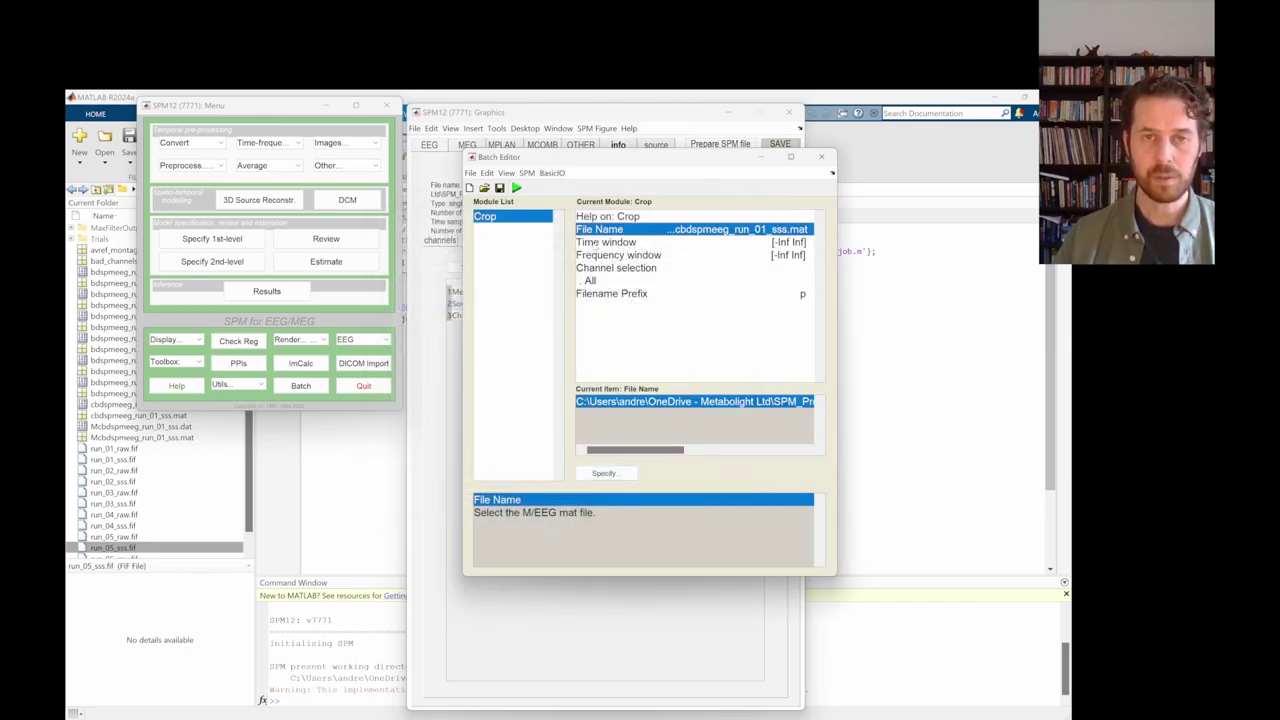
- Set the Crop module's time window to -100 800 ms
{"action": "left_click", "coordinate": [594, 242]}
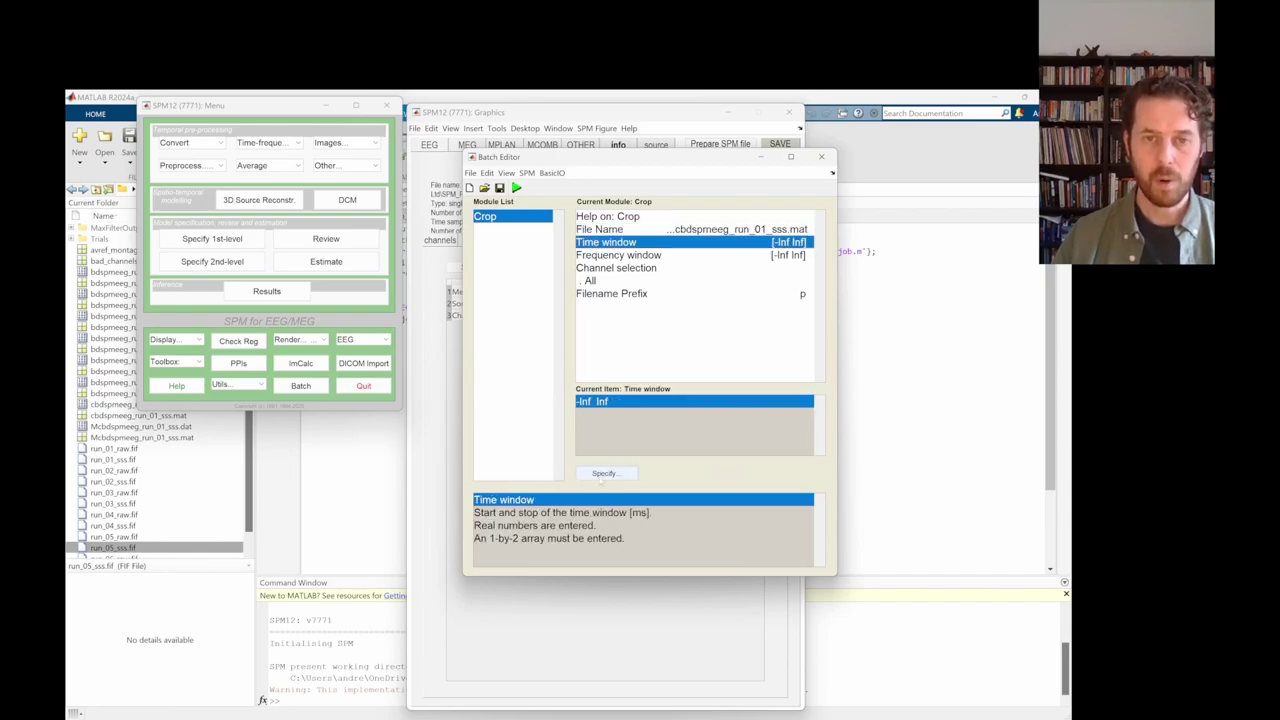
{"action": "left_click", "coordinate": [603, 474]}
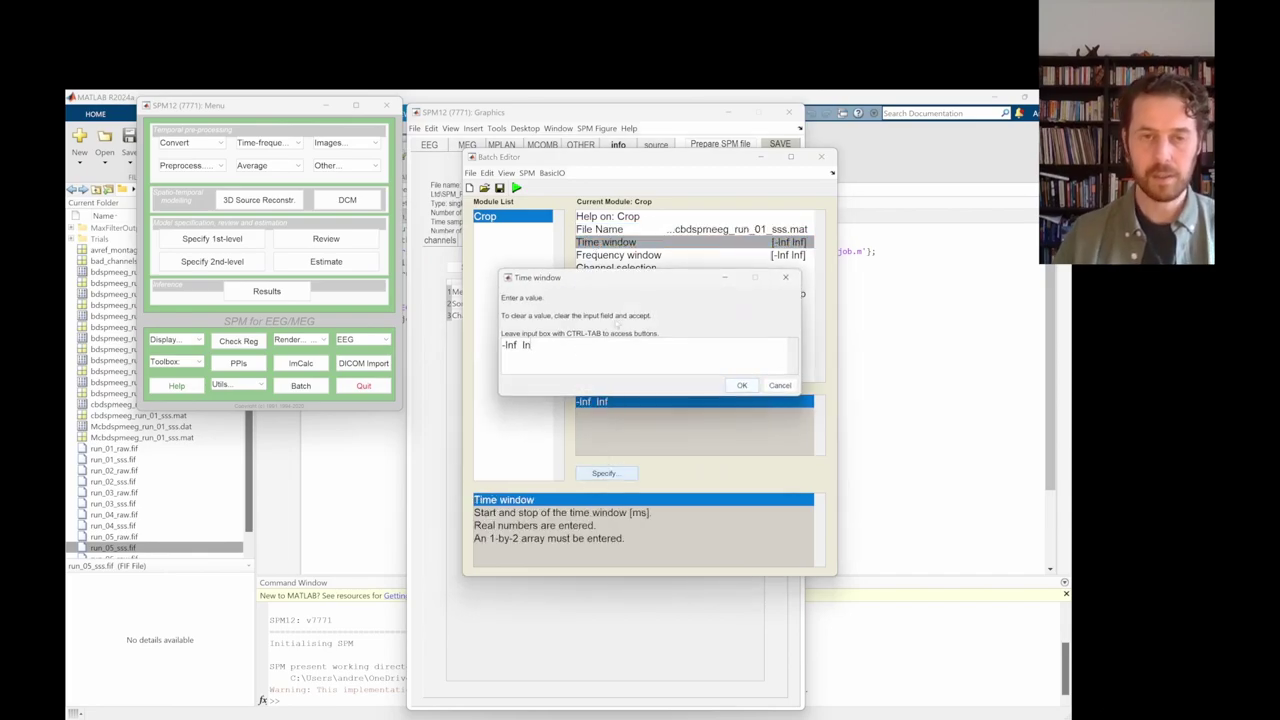
{"action": "key", "text": "BackSpace"}
{"action": "key", "text": "BackSpace"}
{"action": "key", "text": "BackSpace"}
{"action": "key", "text": "BackSpace"}
{"action": "key", "text": "BackSpace"}
{"action": "key", "text": "BackSpace"}
{"action": "key", "text": "BackSpace"}
{"action": "type", "text": "100"}
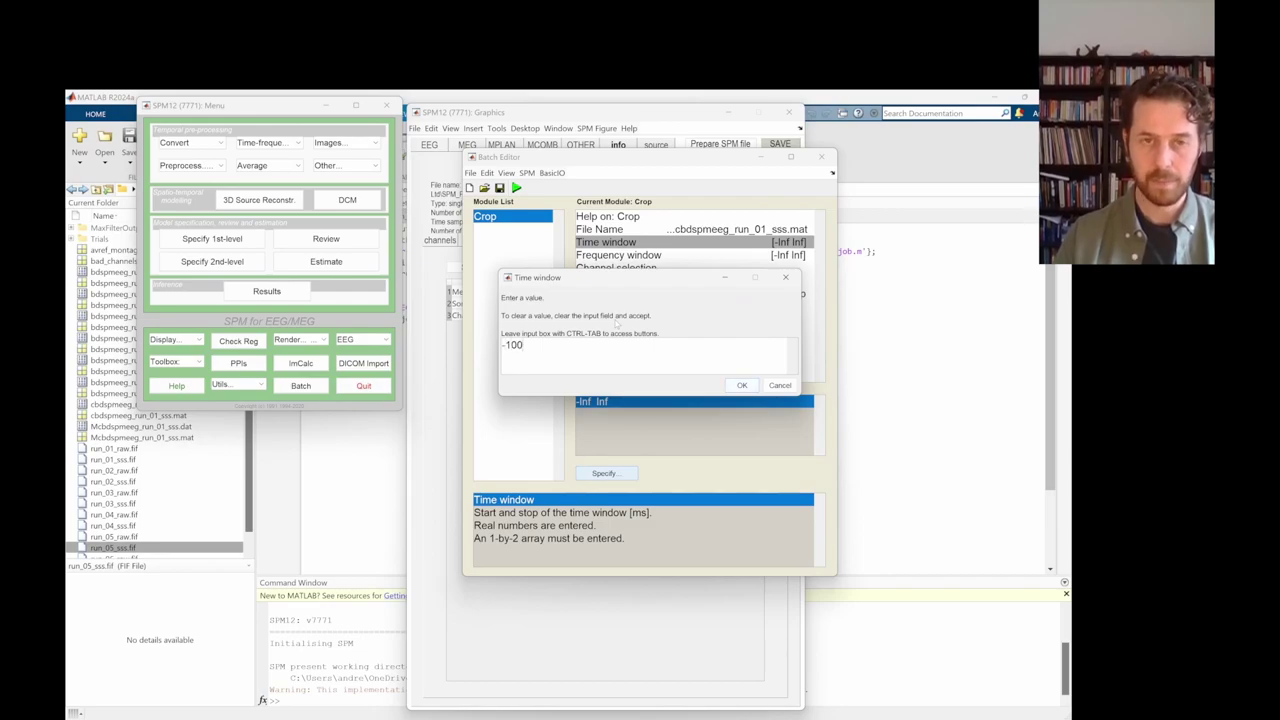
{"action": "type", "text": " 800"}
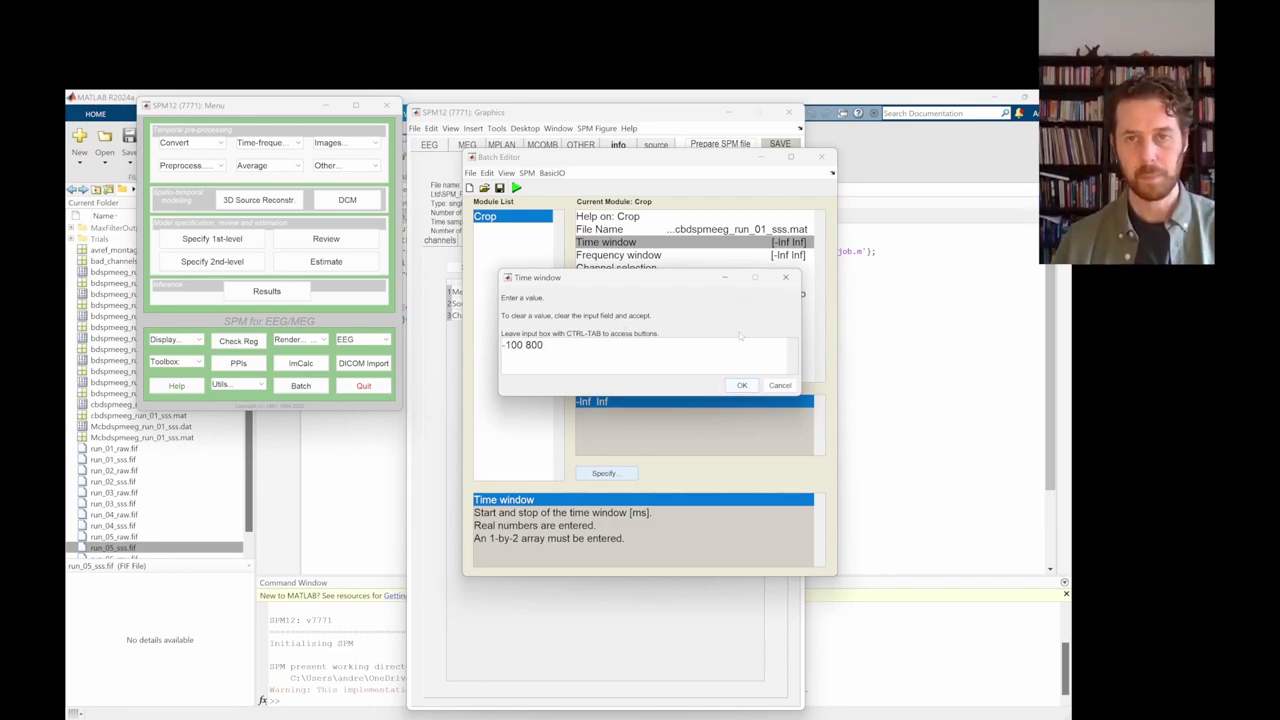
{"action": "left_click", "coordinate": [747, 392]}
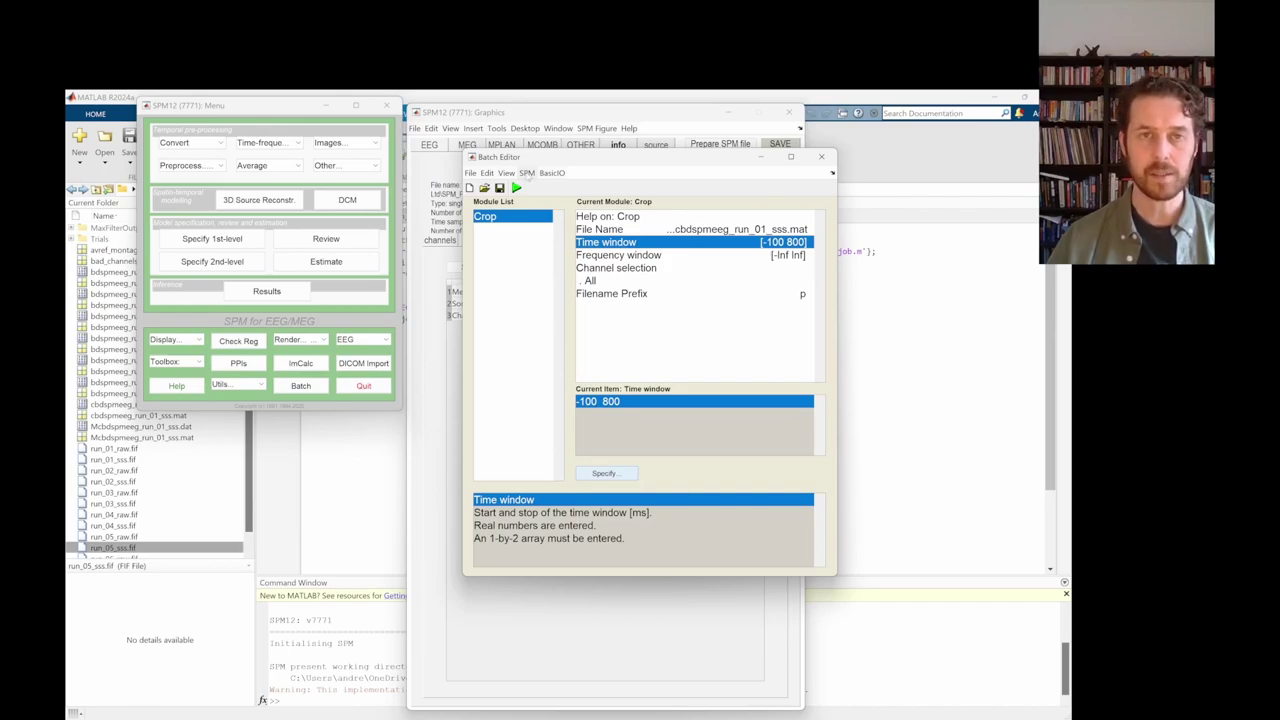
- Add an M/EEG preprocessing Artefact detection module and make its File Name depend on the Crop module's cropped M/EEG datafile
{"action": "left_click", "coordinate": [527, 173]}
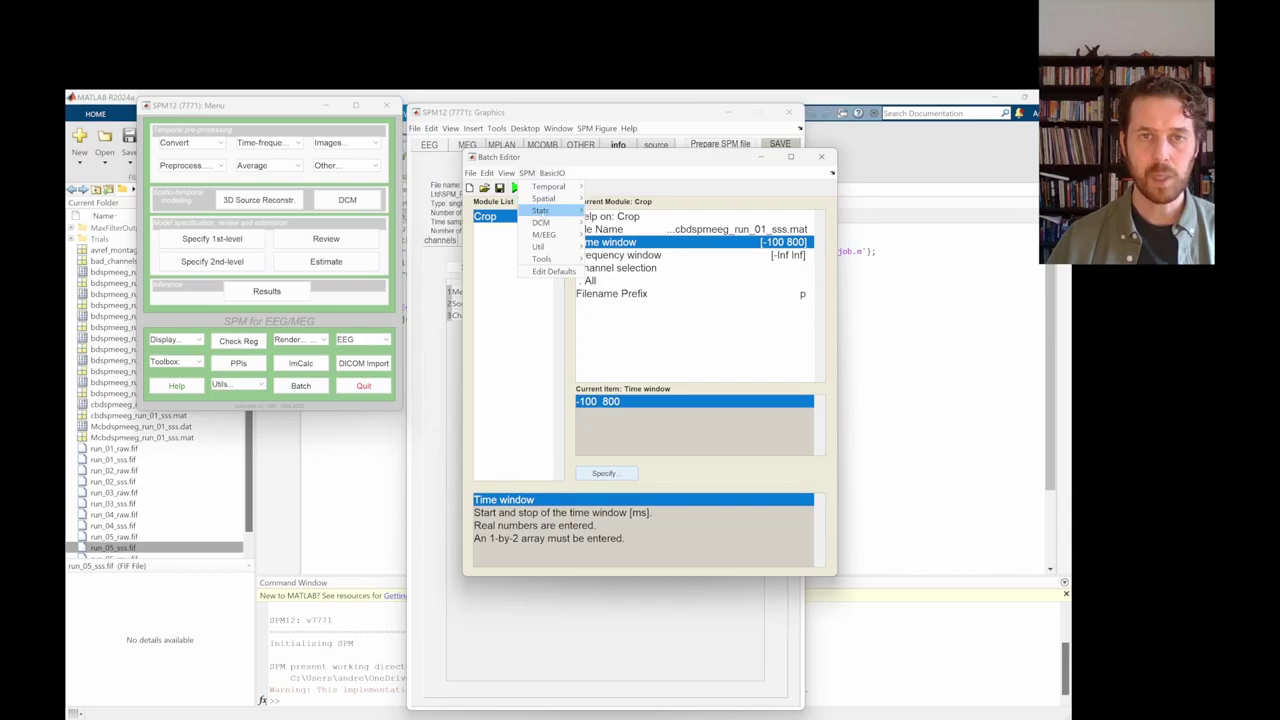
{"action": "mouse_move", "coordinate": [549, 238]}
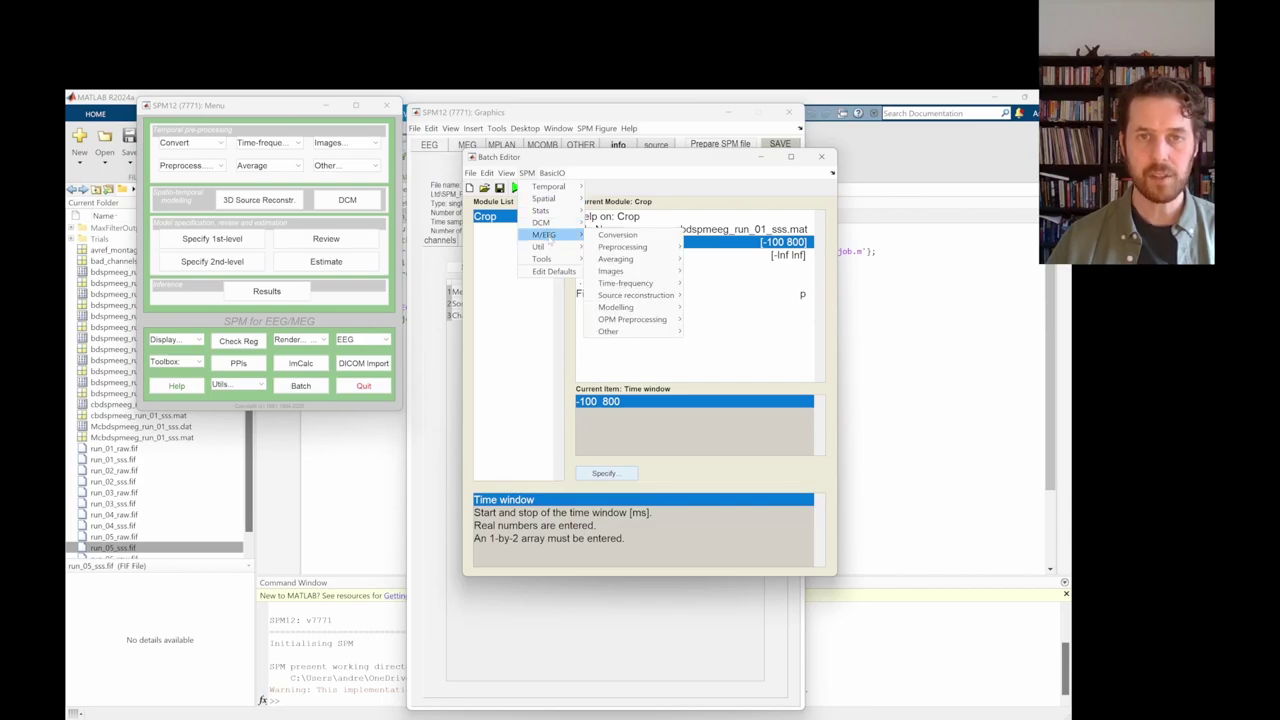
{"action": "mouse_move", "coordinate": [630, 247]}
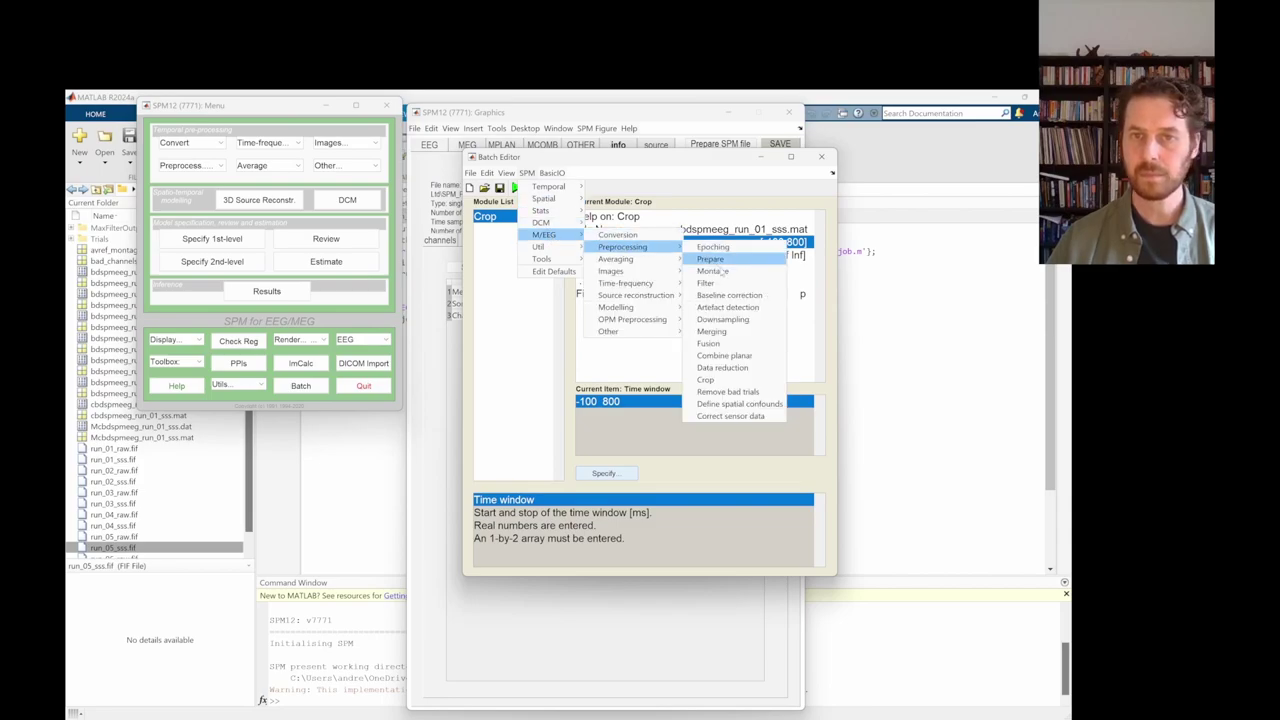
{"action": "left_click", "coordinate": [728, 307]}
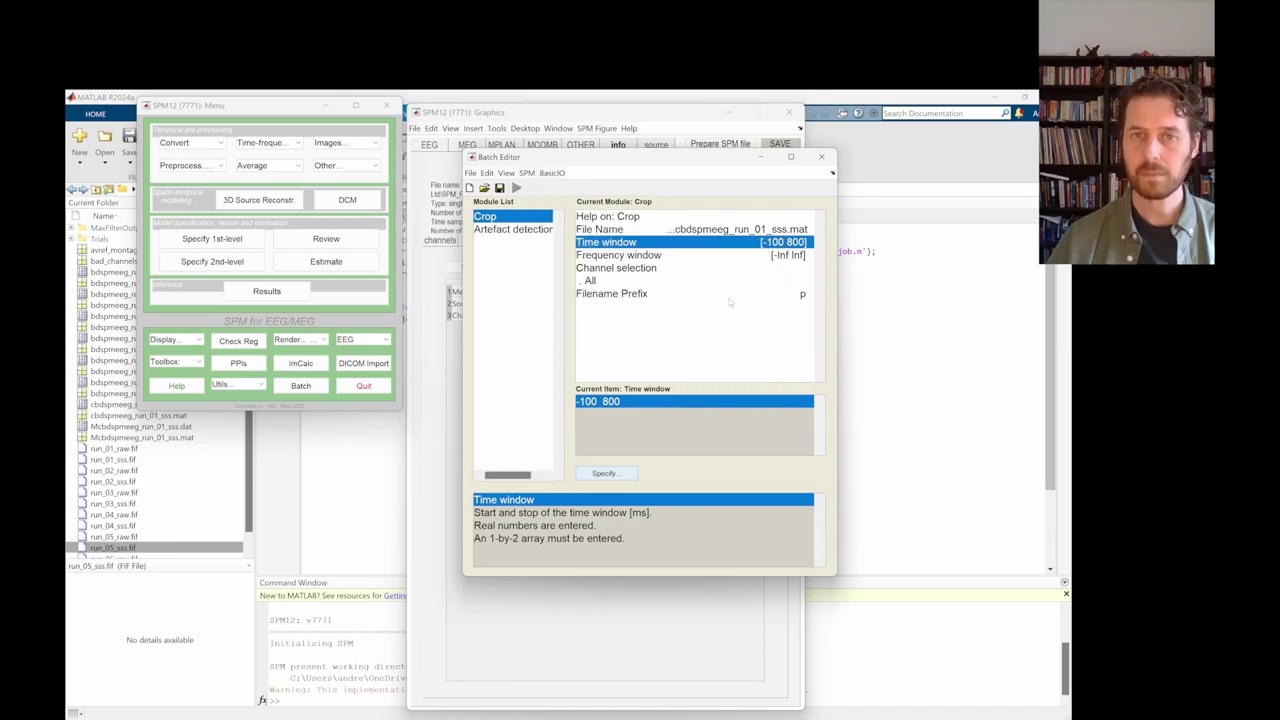
{"action": "left_click", "coordinate": [502, 233]}
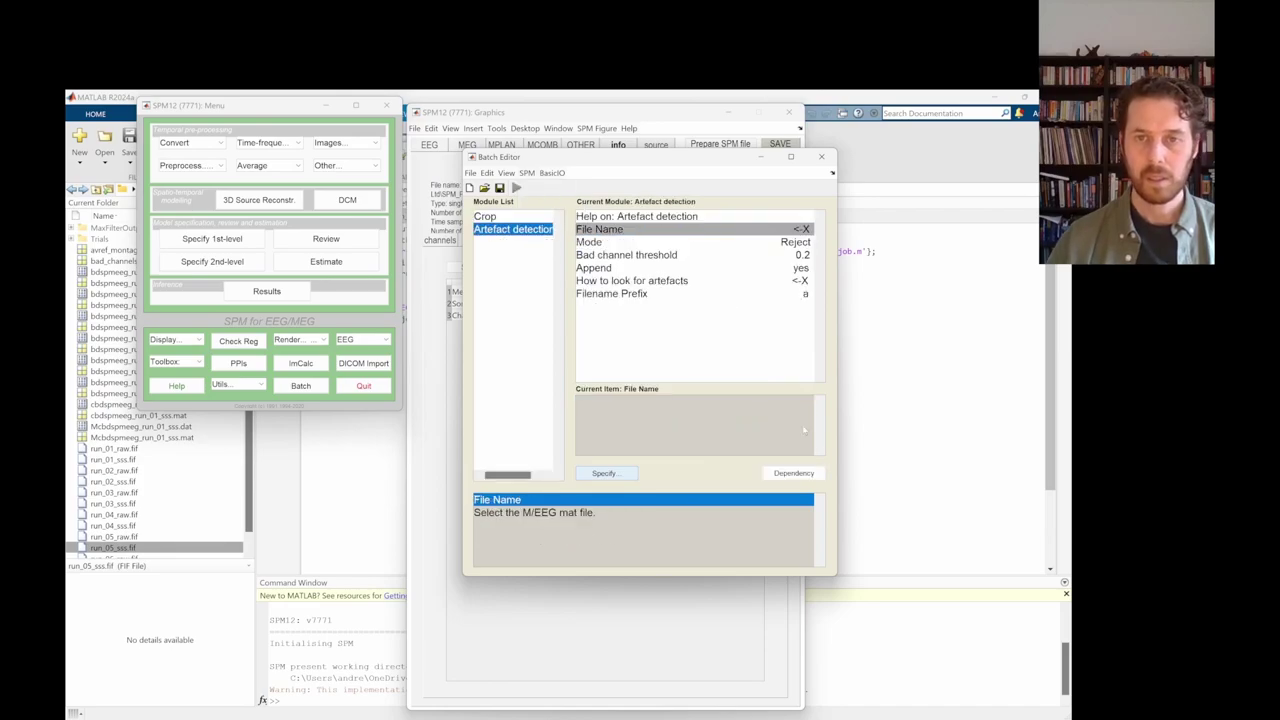
{"action": "left_click", "coordinate": [800, 474]}
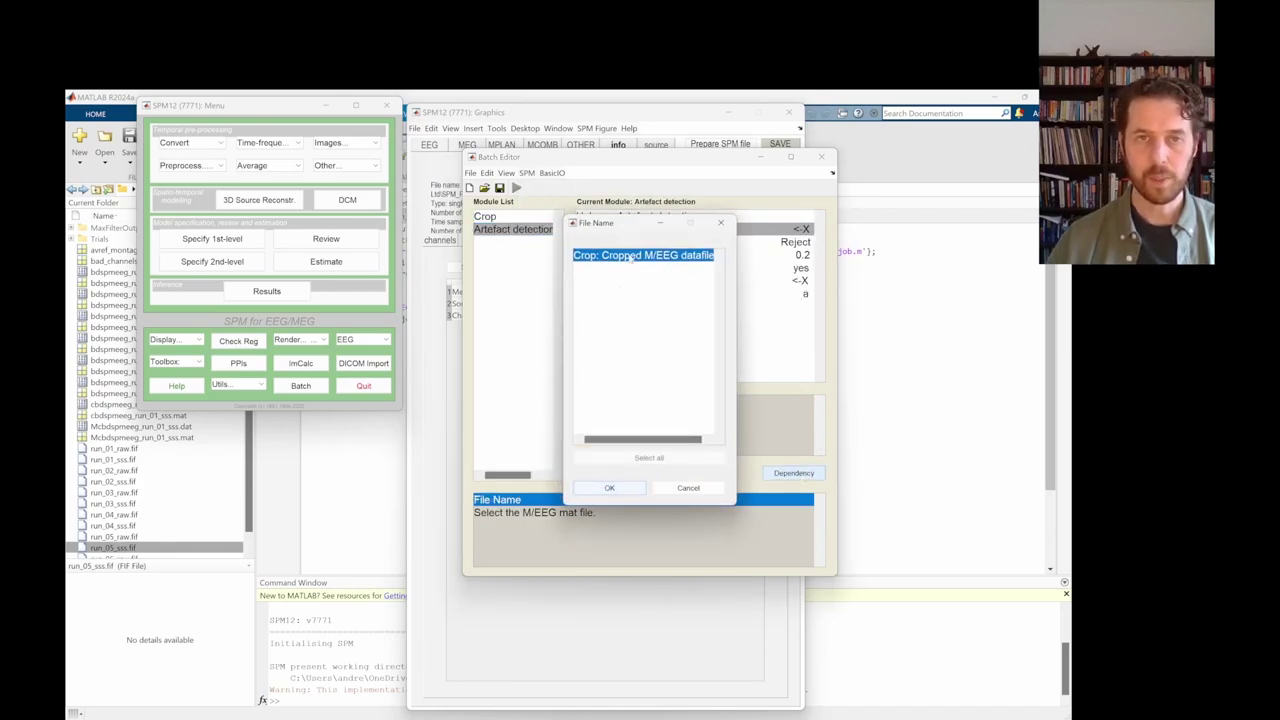
{"action": "left_click", "coordinate": [612, 488]}
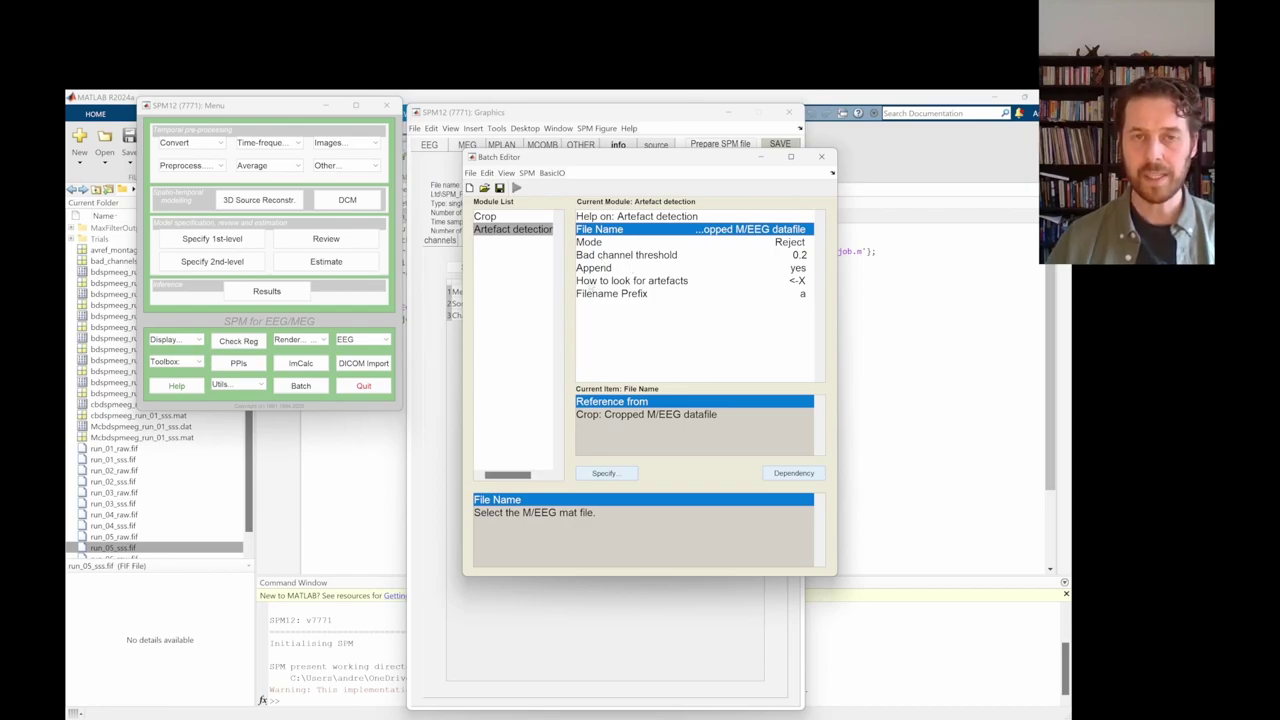
- Add a method for finding artefacts and replace its All channel selection with channels of type EOG
{"action": "left_click", "coordinate": [595, 281]}
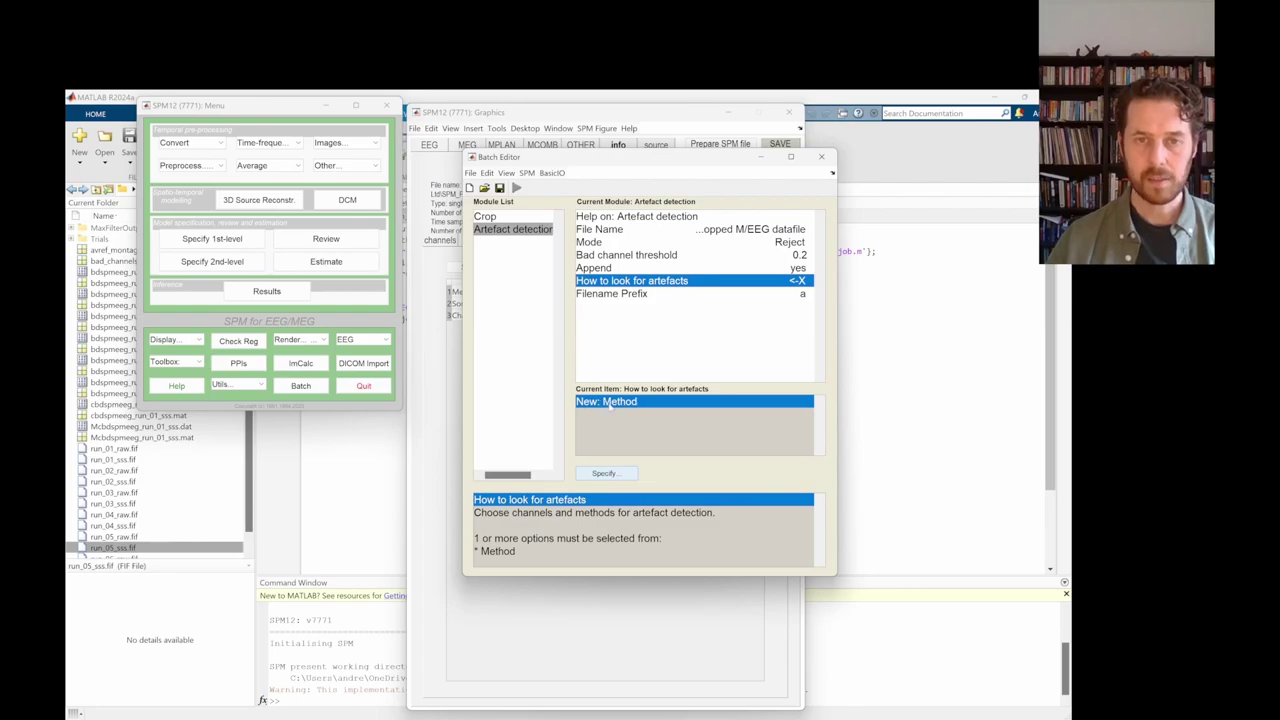
{"action": "double_click", "coordinate": [608, 402]}
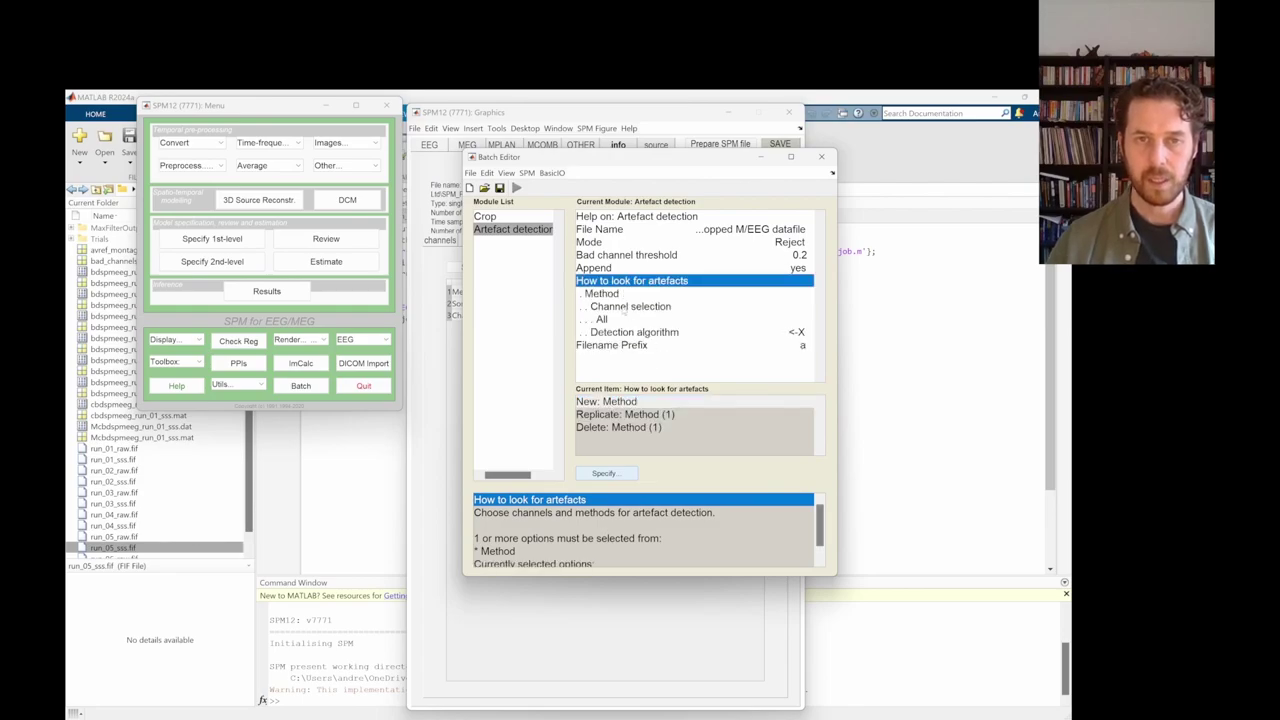
{"action": "left_click", "coordinate": [604, 308]}
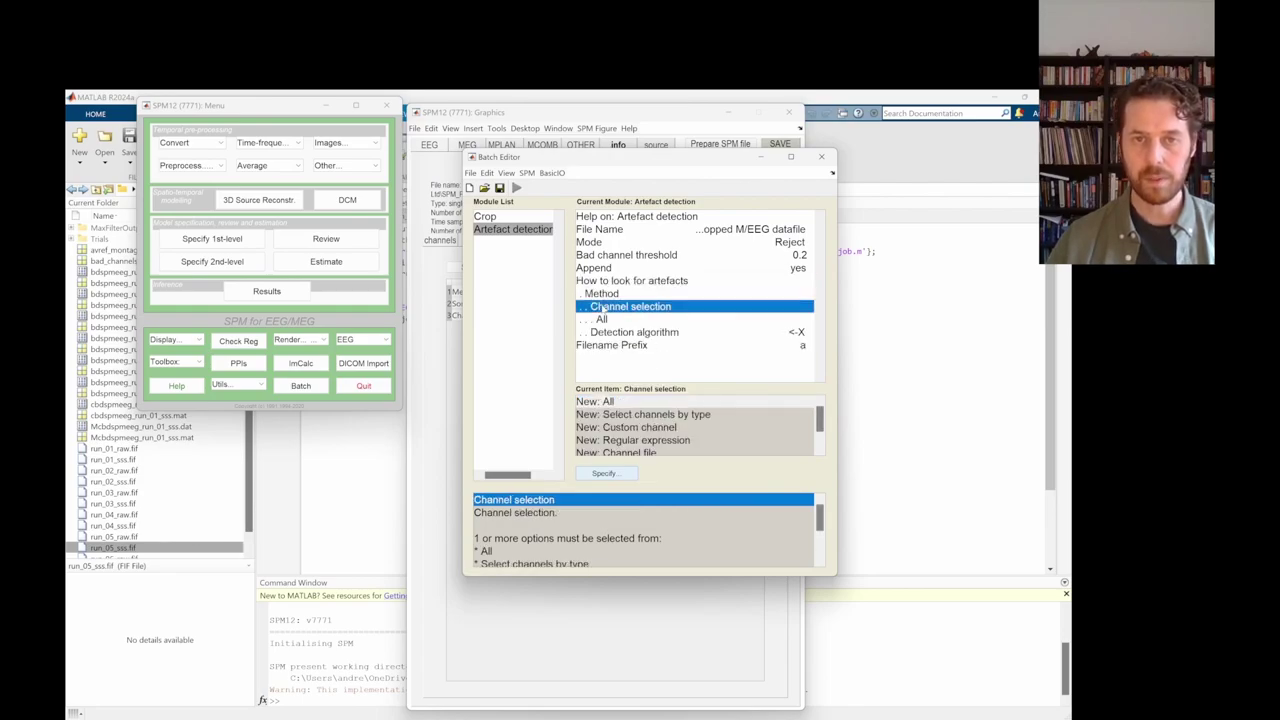
{"action": "scroll", "coordinate": [626, 437], "scroll_direction": "down", "scroll_amount": 1}
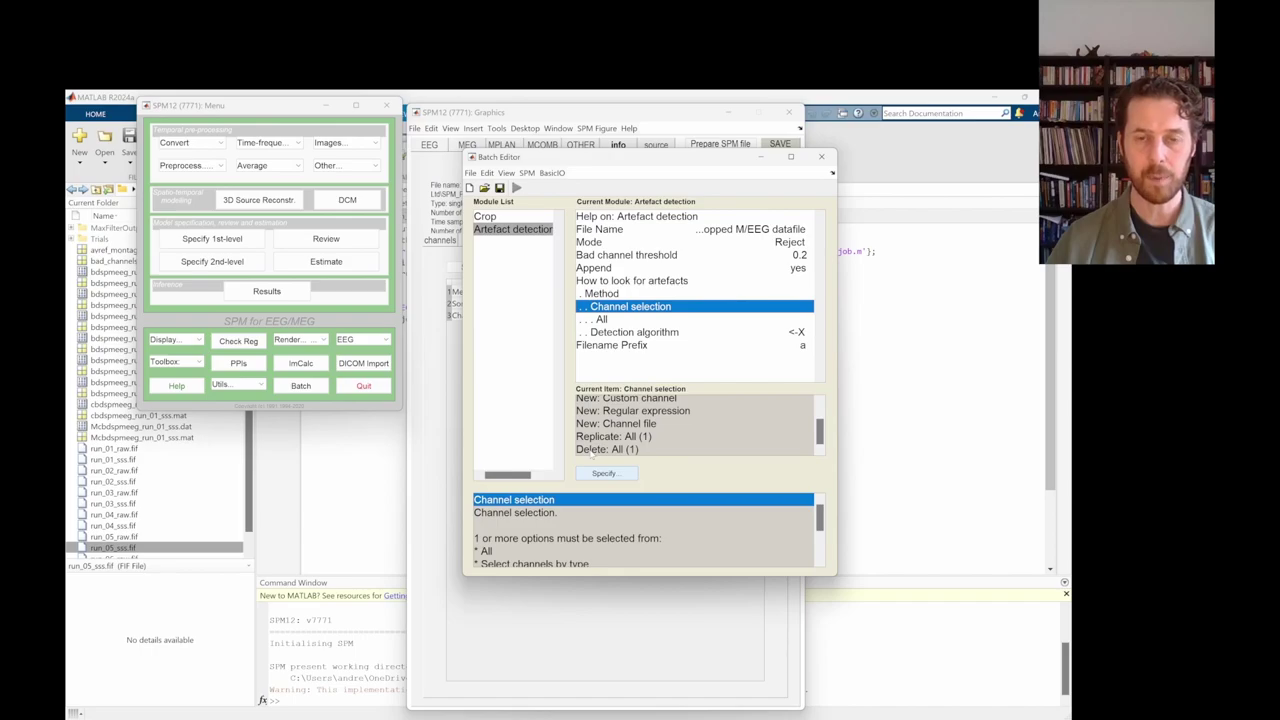
{"action": "left_click", "coordinate": [591, 451]}
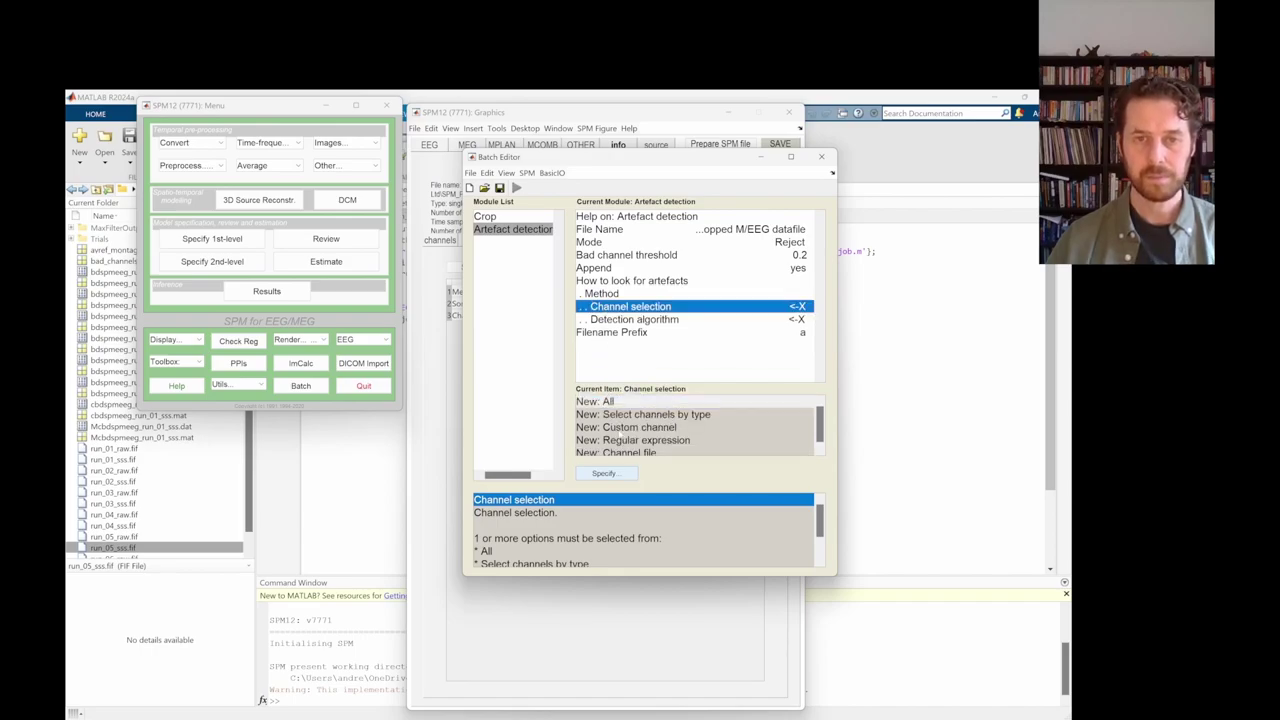
{"action": "double_click", "coordinate": [620, 416]}
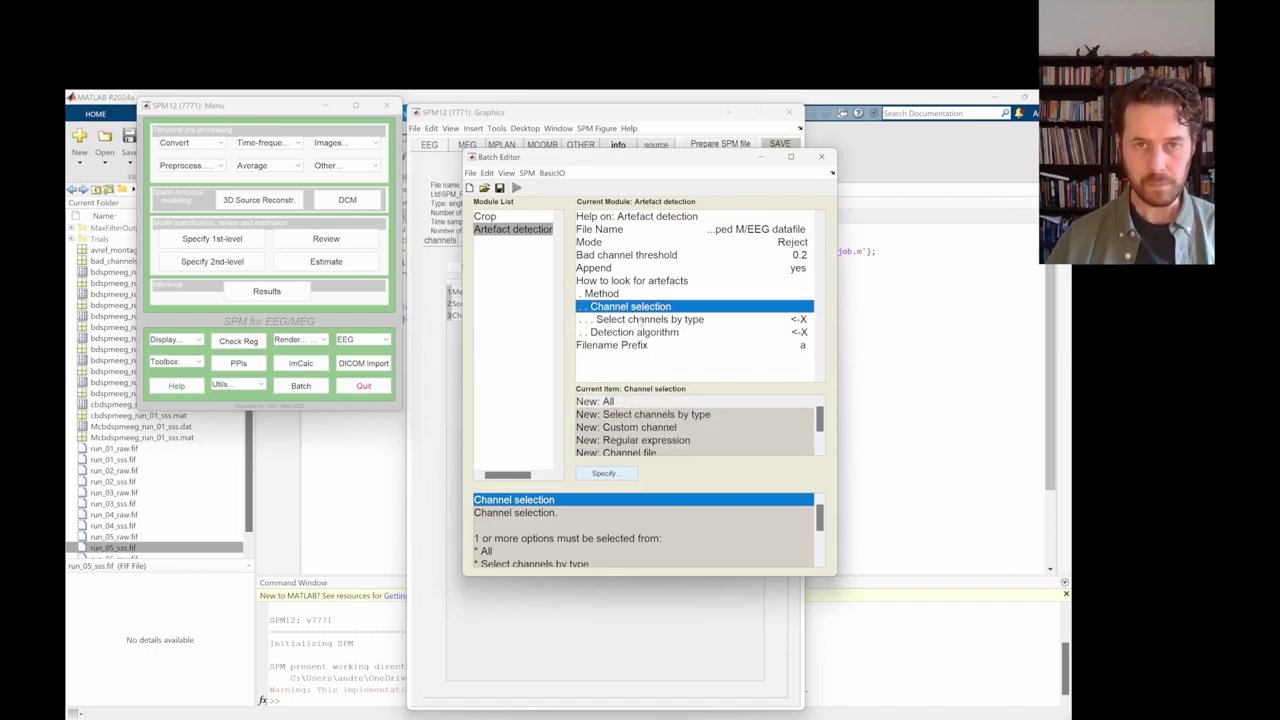
{"action": "left_click", "coordinate": [660, 320]}
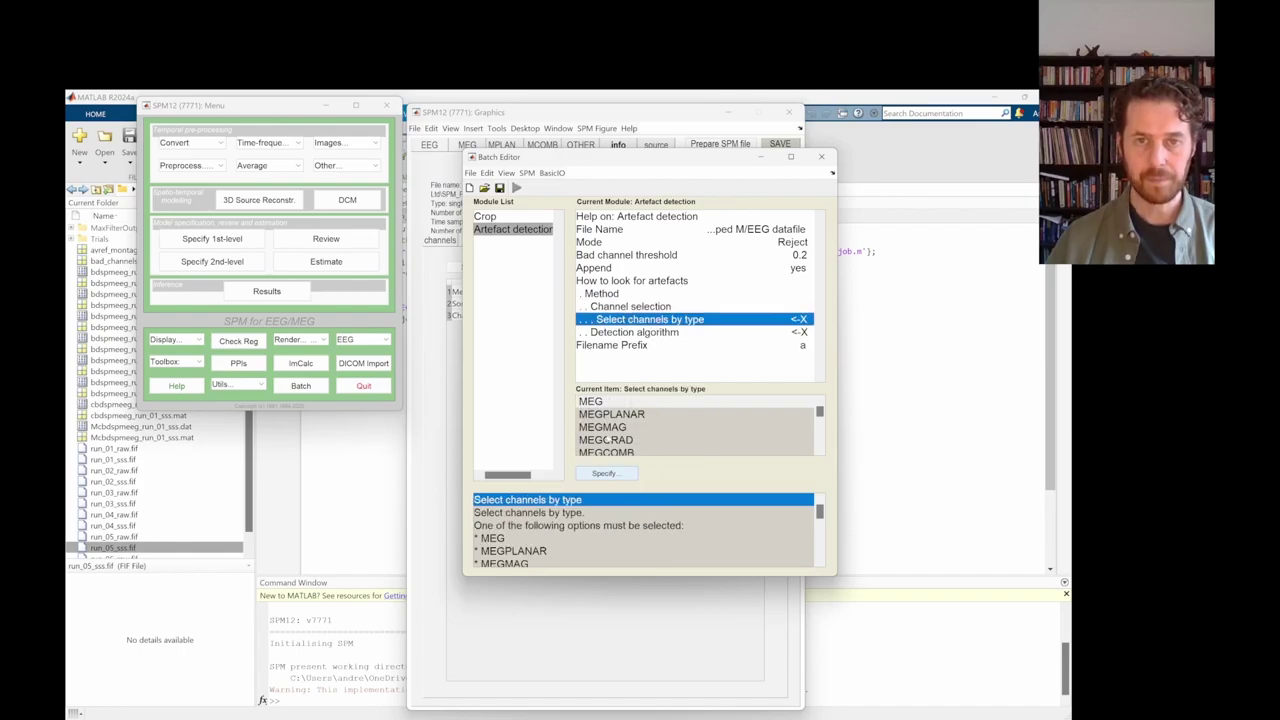
{"action": "scroll", "coordinate": [615, 425], "scroll_direction": "down", "scroll_amount": 2}
{"action": "double_click", "coordinate": [592, 401]}
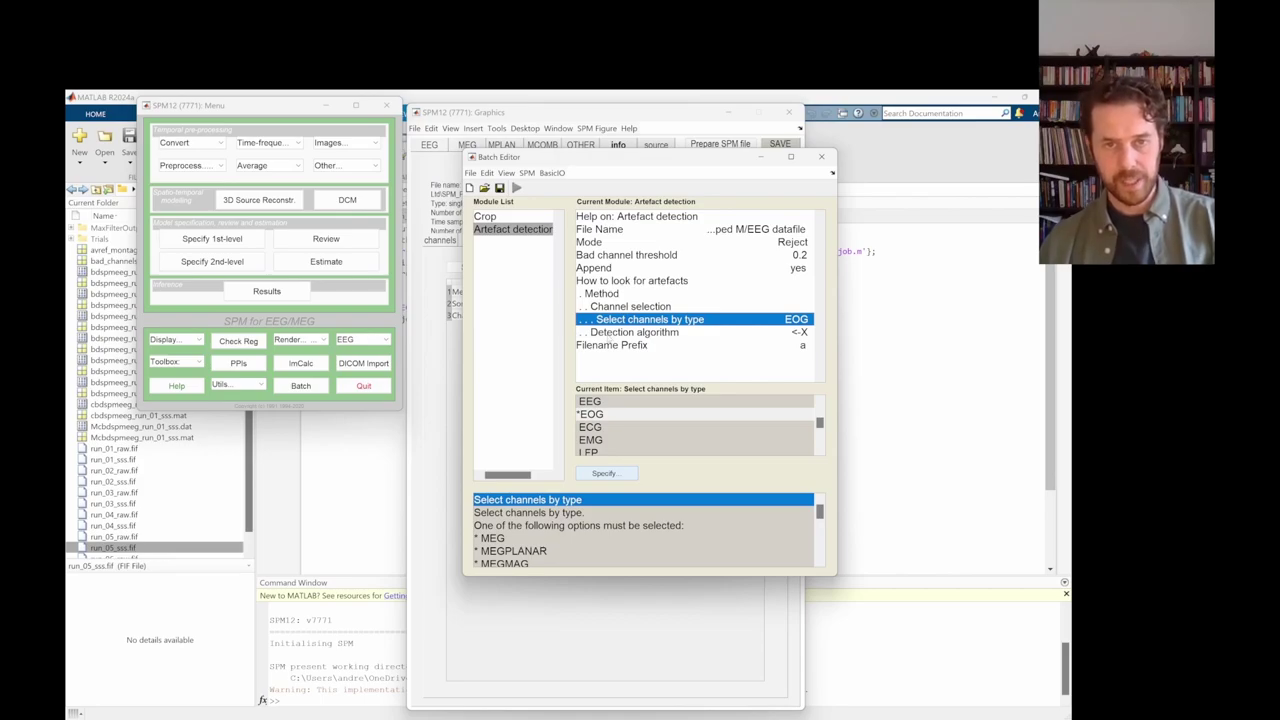
- Set the method's detection algorithm to Threshold channels with a threshold of 200, and check the bad channel threshold setting
{"action": "left_click", "coordinate": [612, 333]}
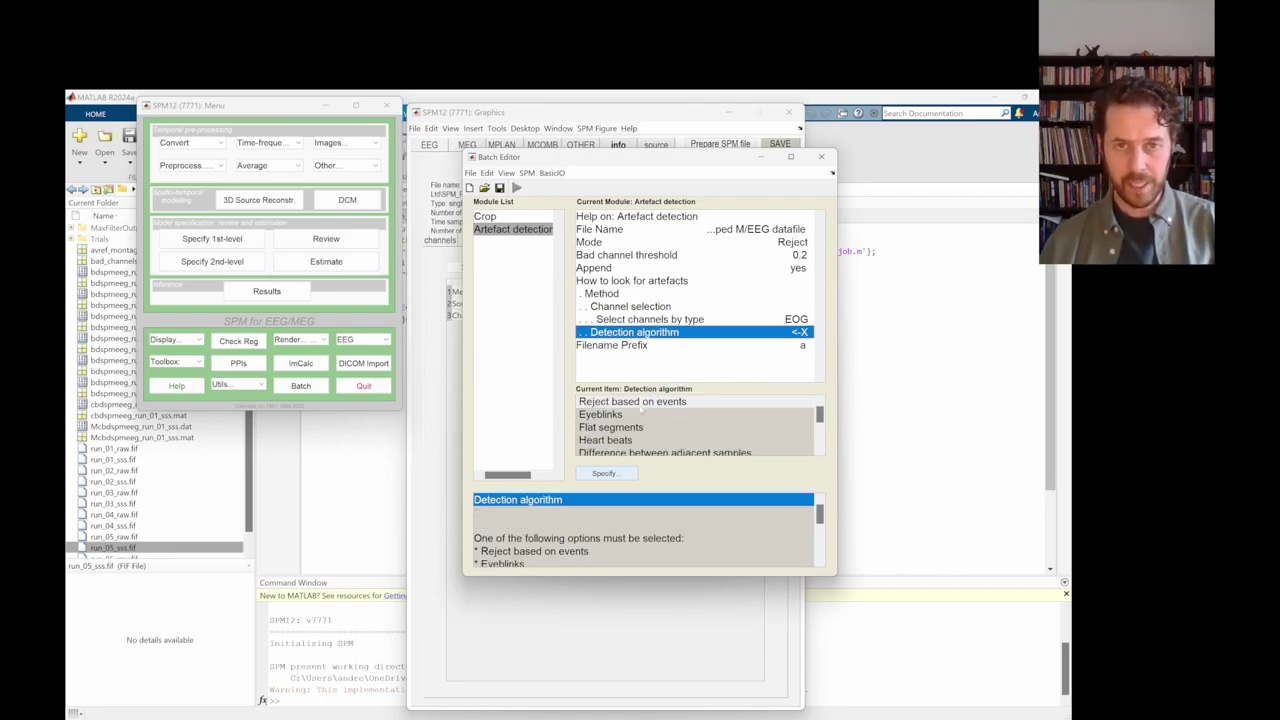
{"action": "scroll", "coordinate": [640, 410], "scroll_direction": "down", "scroll_amount": 1}
{"action": "scroll", "coordinate": [638, 410], "scroll_direction": "down", "scroll_amount": 2}
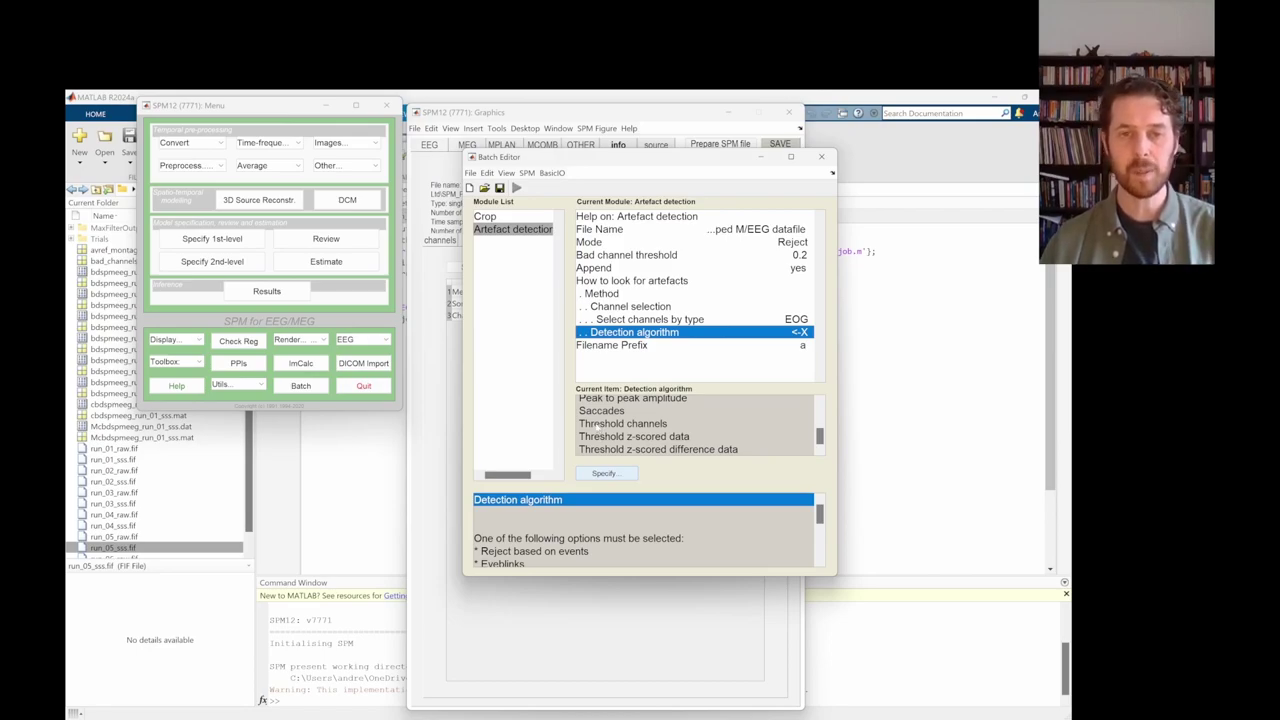
{"action": "double_click", "coordinate": [596, 424]}
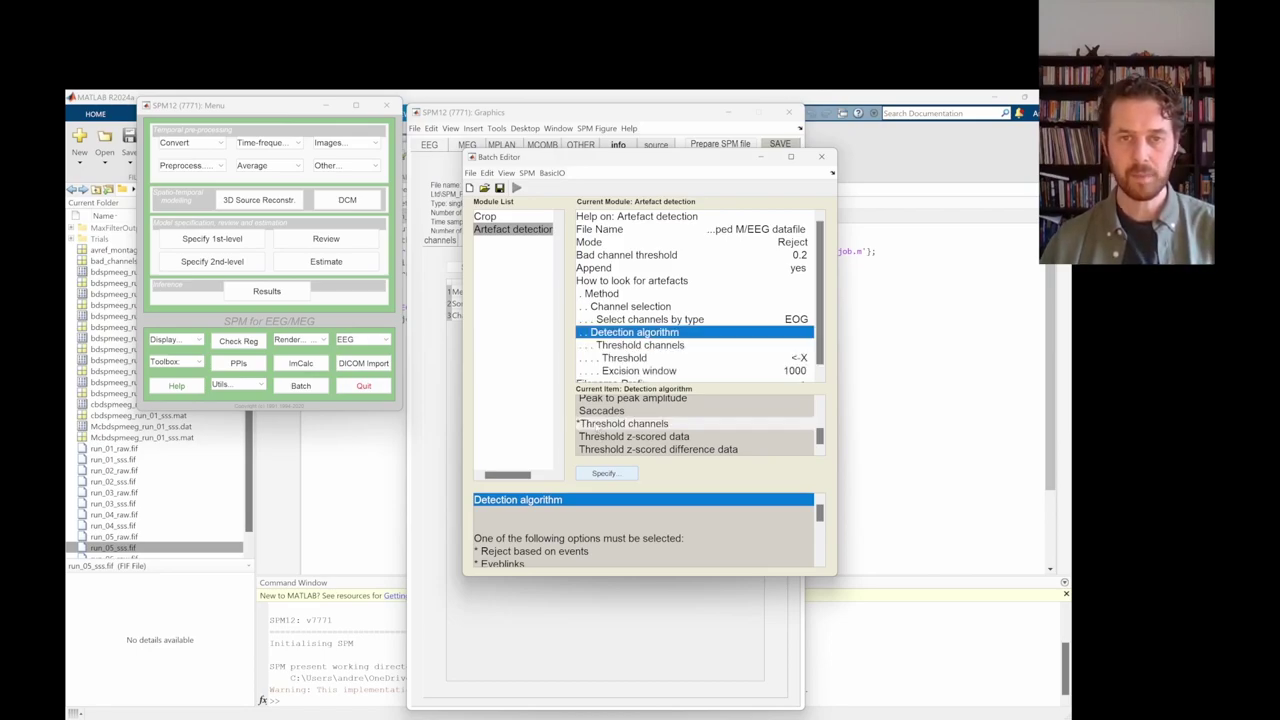
{"action": "left_click", "coordinate": [636, 358]}
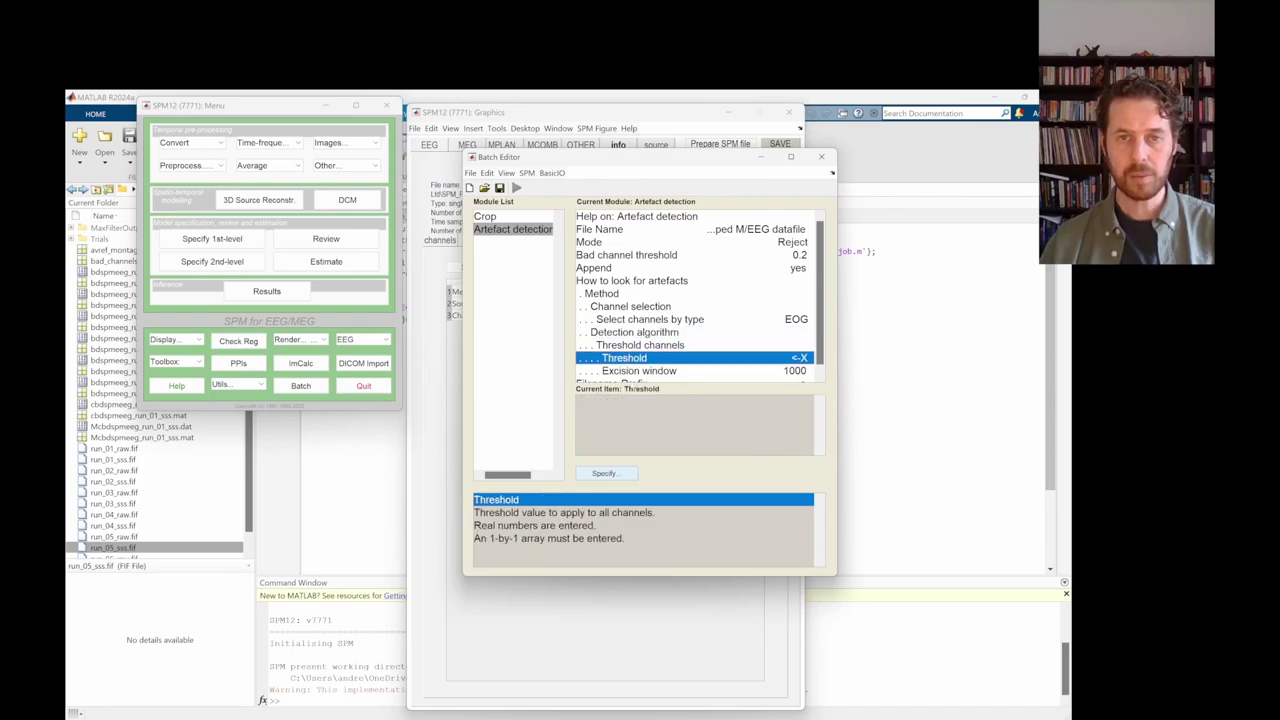
{"action": "left_click", "coordinate": [604, 473]}
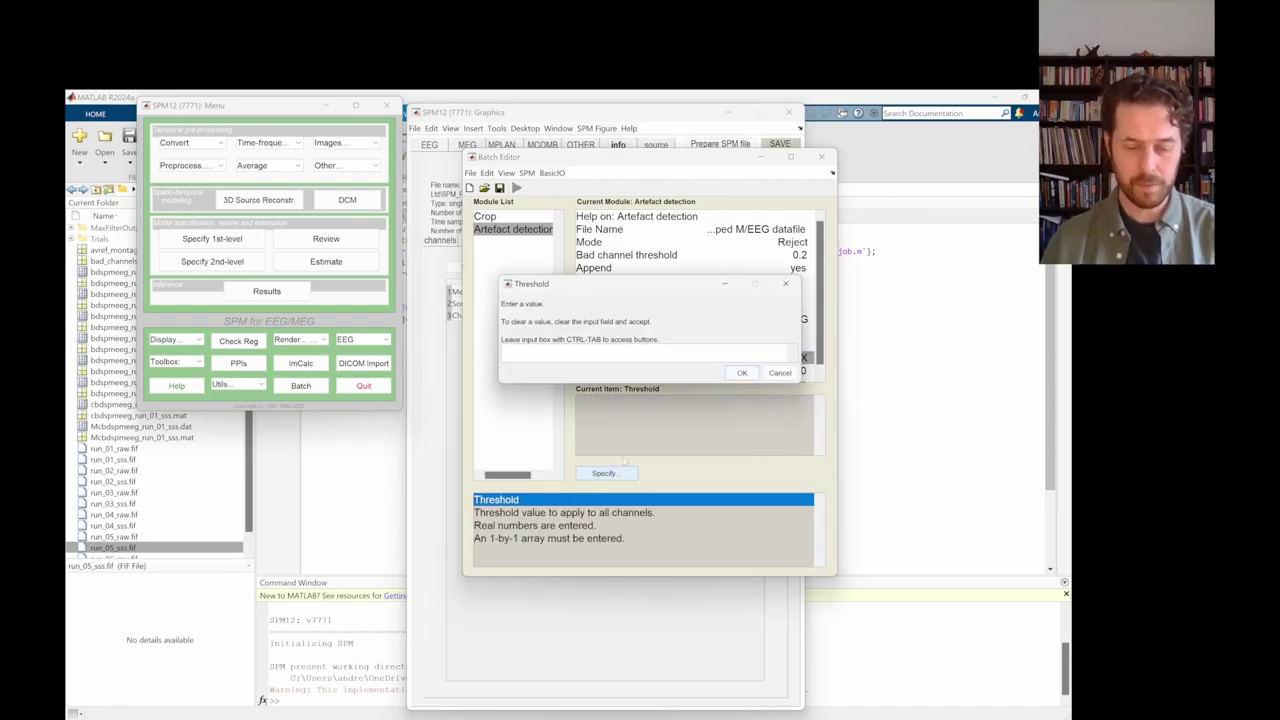
{"action": "type", "text": "200"}
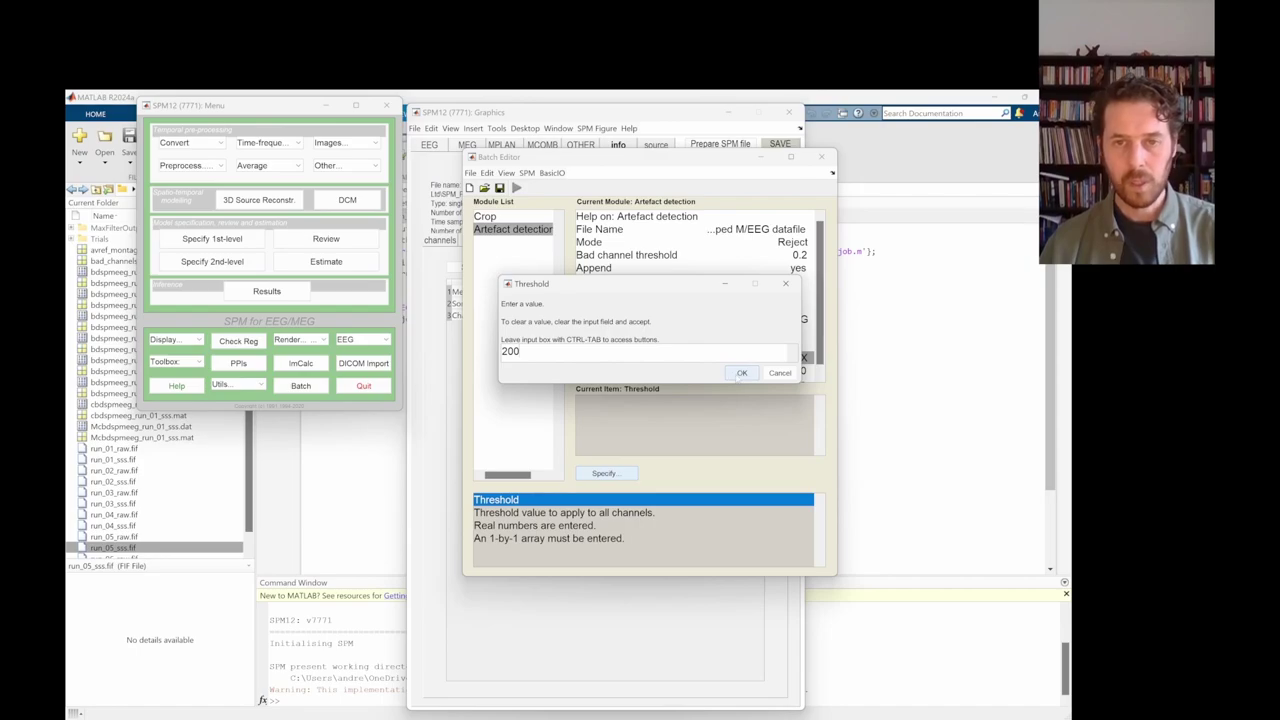
{"action": "left_click", "coordinate": [738, 372]}
{"action": "scroll", "coordinate": [662, 300], "scroll_direction": "down", "scroll_amount": 1}
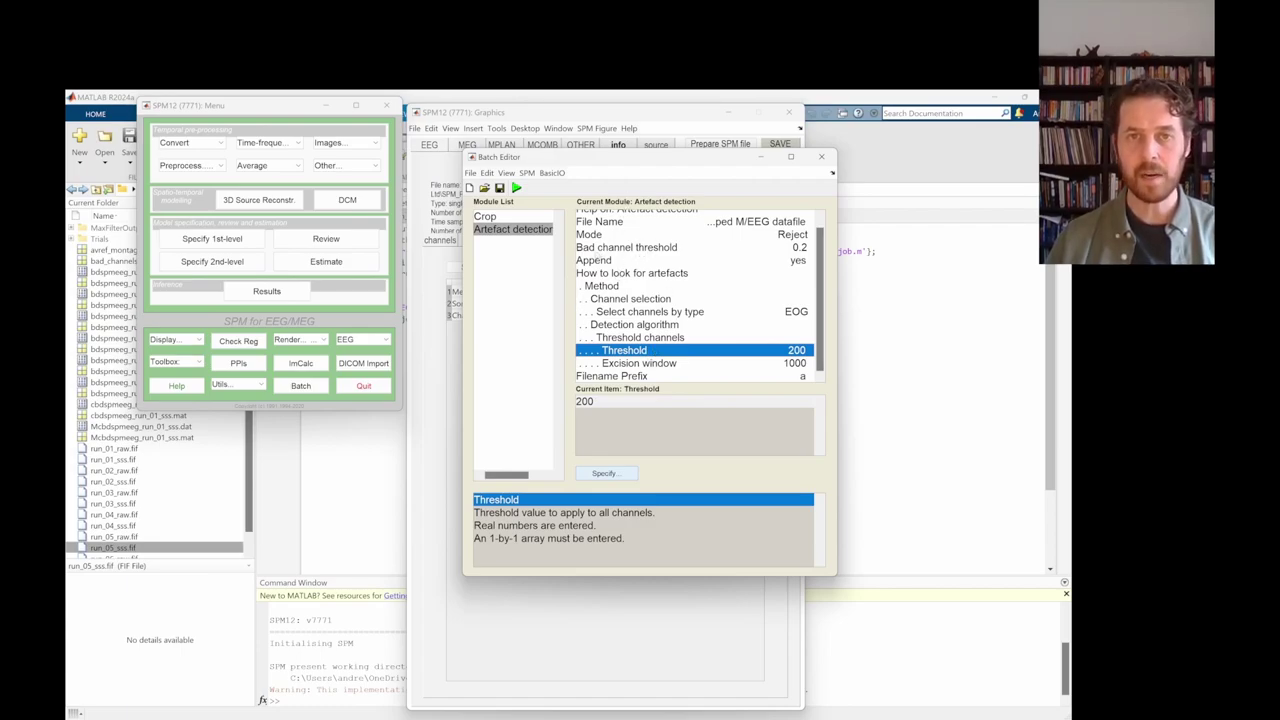
{"action": "left_click", "coordinate": [637, 249]}
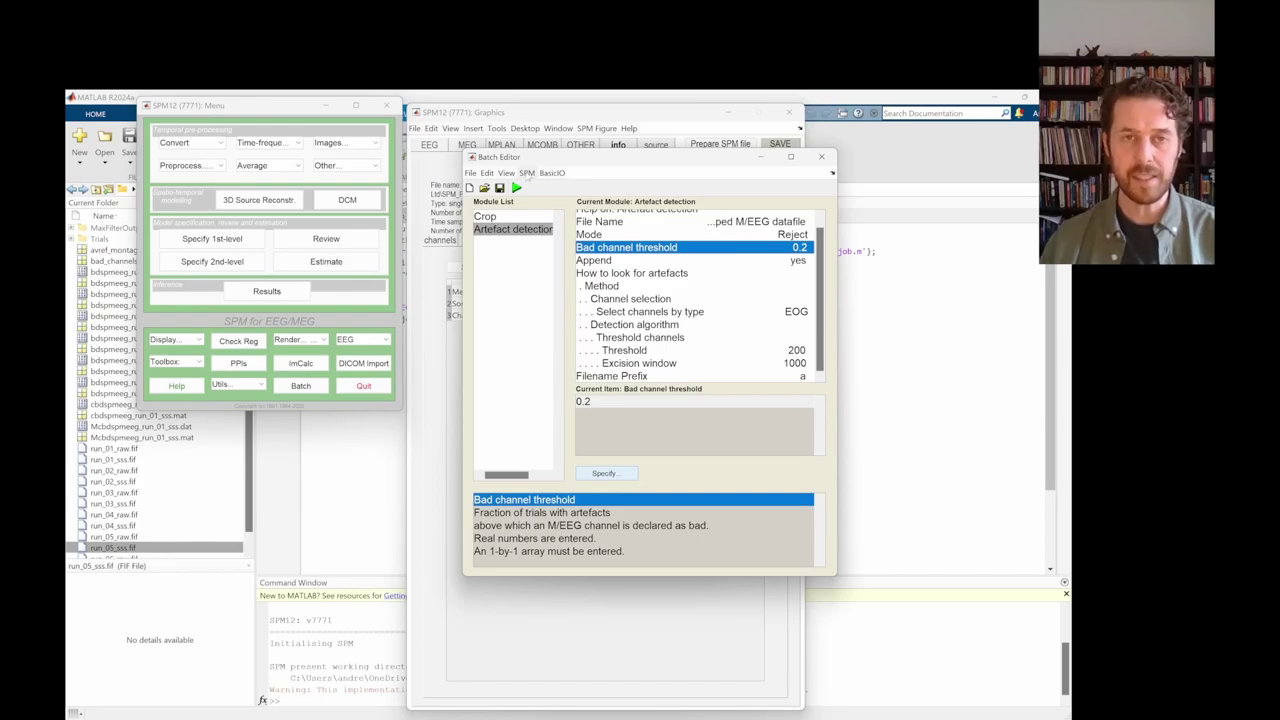
- Add a Combine planar module and make its File Name depend on the artefact-detected datafile from Artefact detection
{"action": "left_click", "coordinate": [527, 173]}
{"action": "mouse_move", "coordinate": [540, 236]}
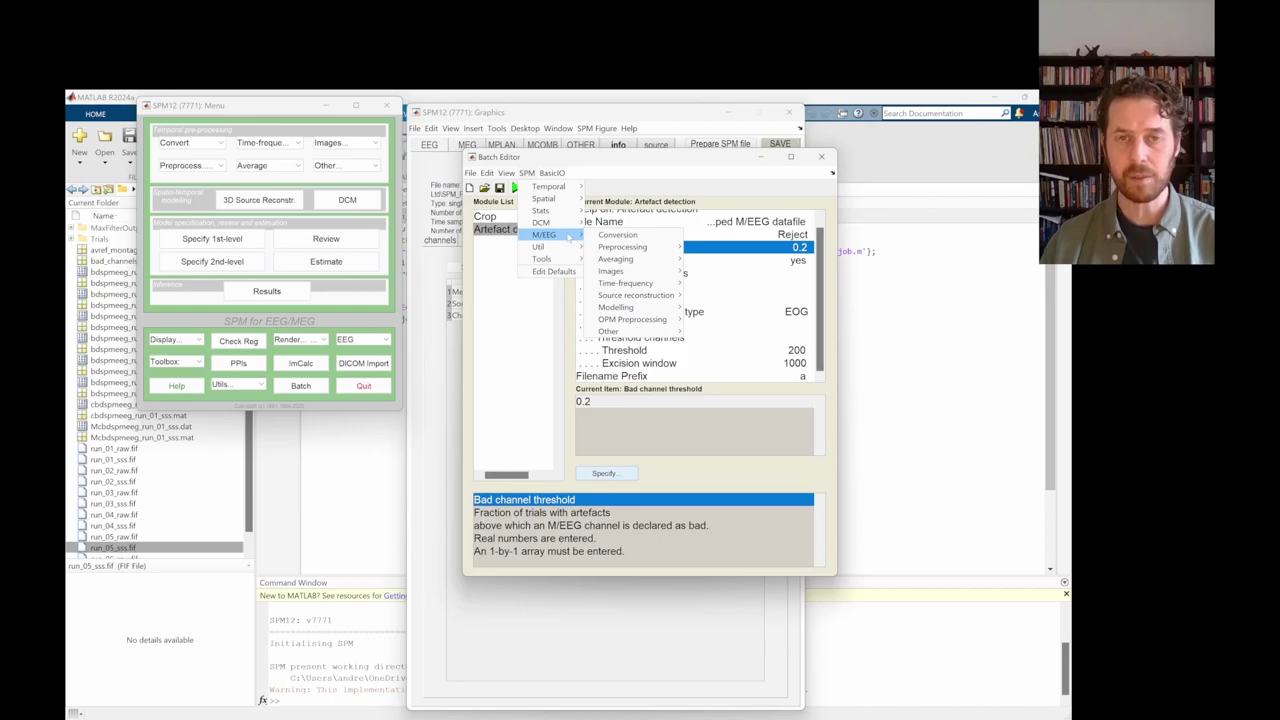
{"action": "mouse_move", "coordinate": [614, 250]}
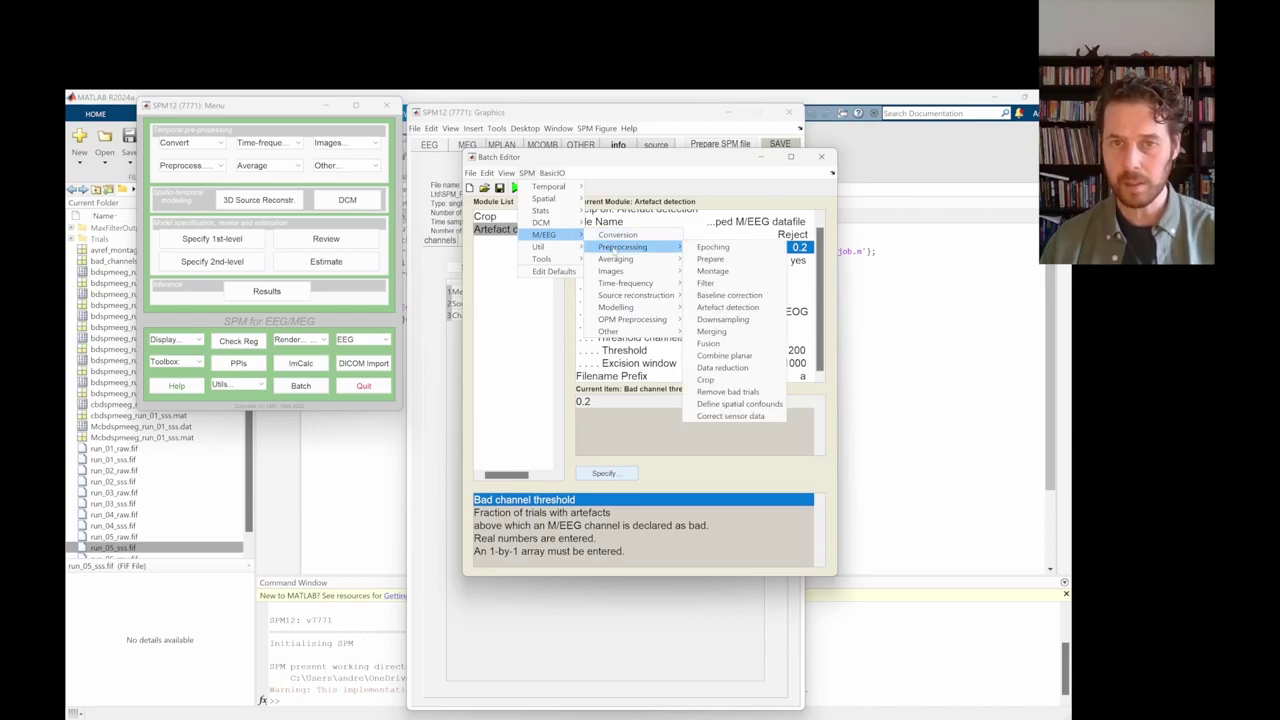
{"action": "left_click", "coordinate": [724, 356]}
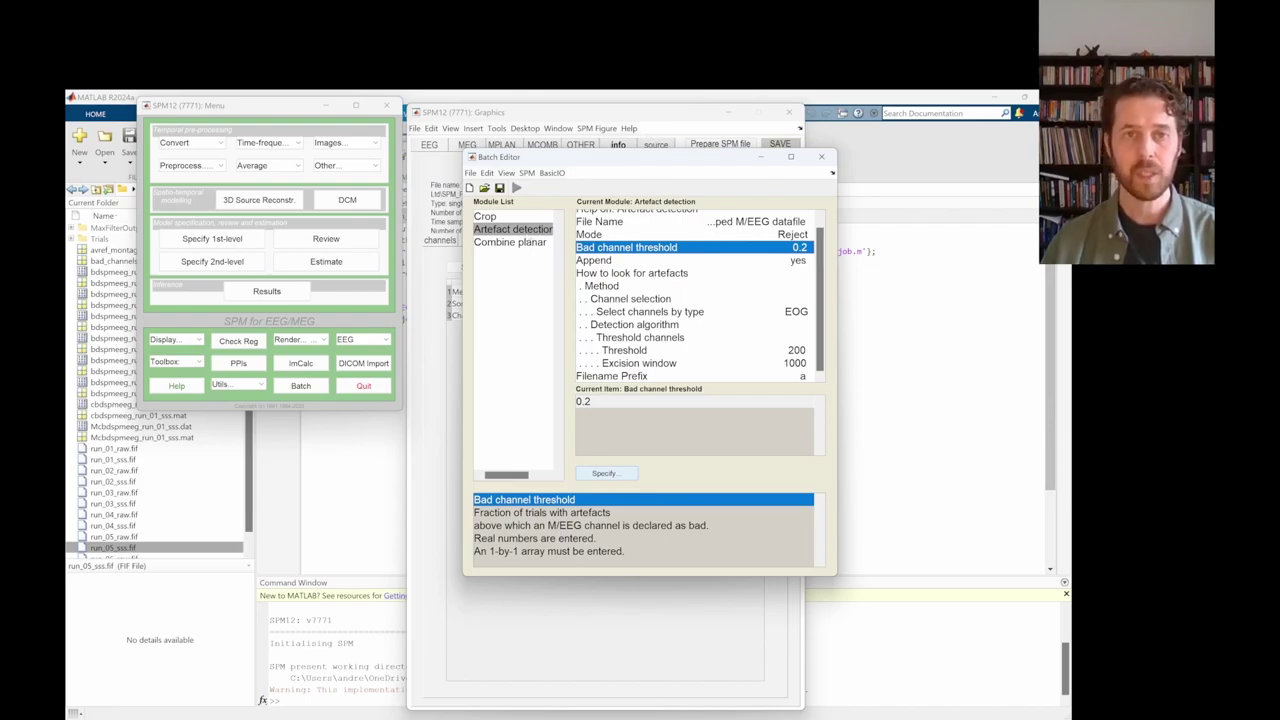
{"action": "left_click", "coordinate": [489, 244]}
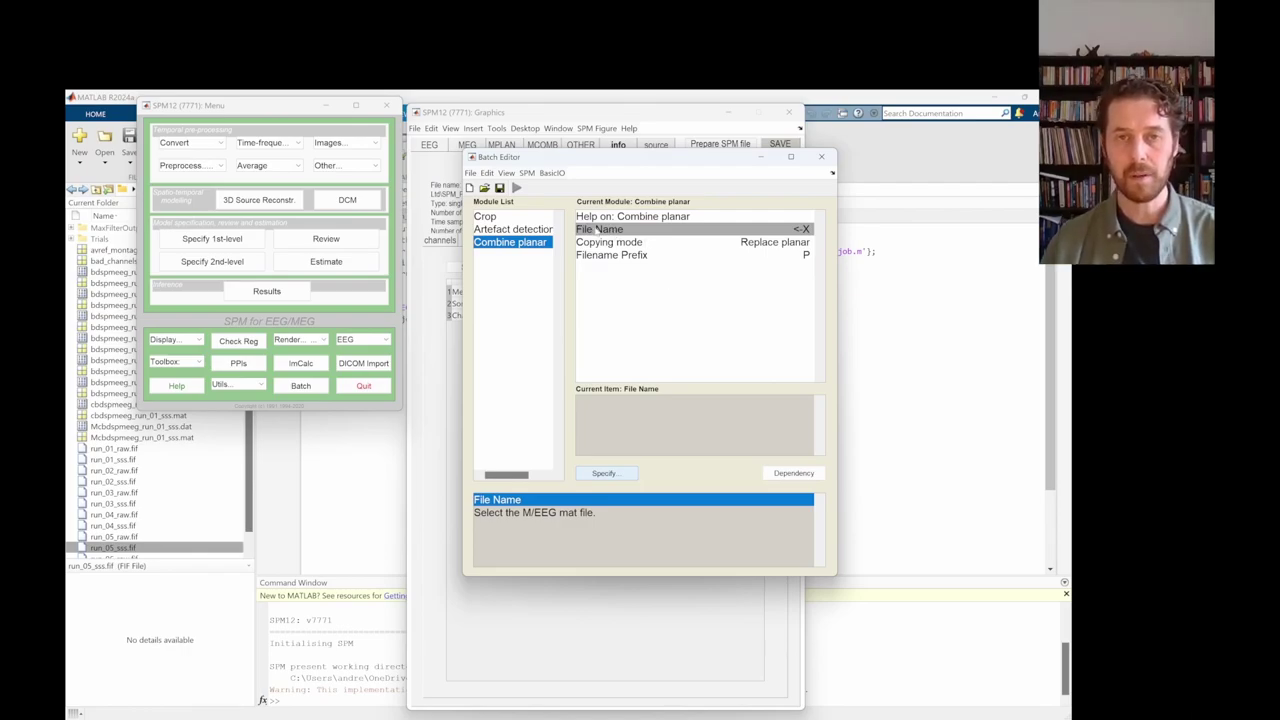
{"action": "left_click", "coordinate": [795, 473]}
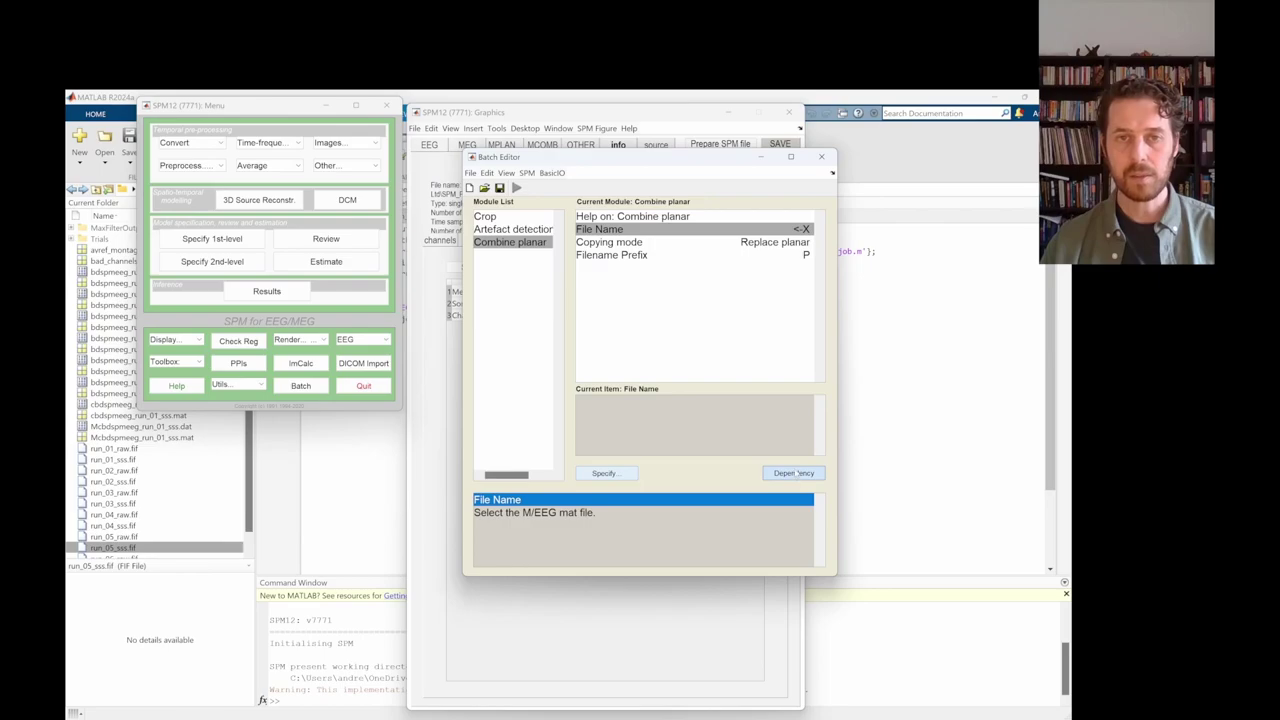
{"action": "left_click", "coordinate": [576, 270]}
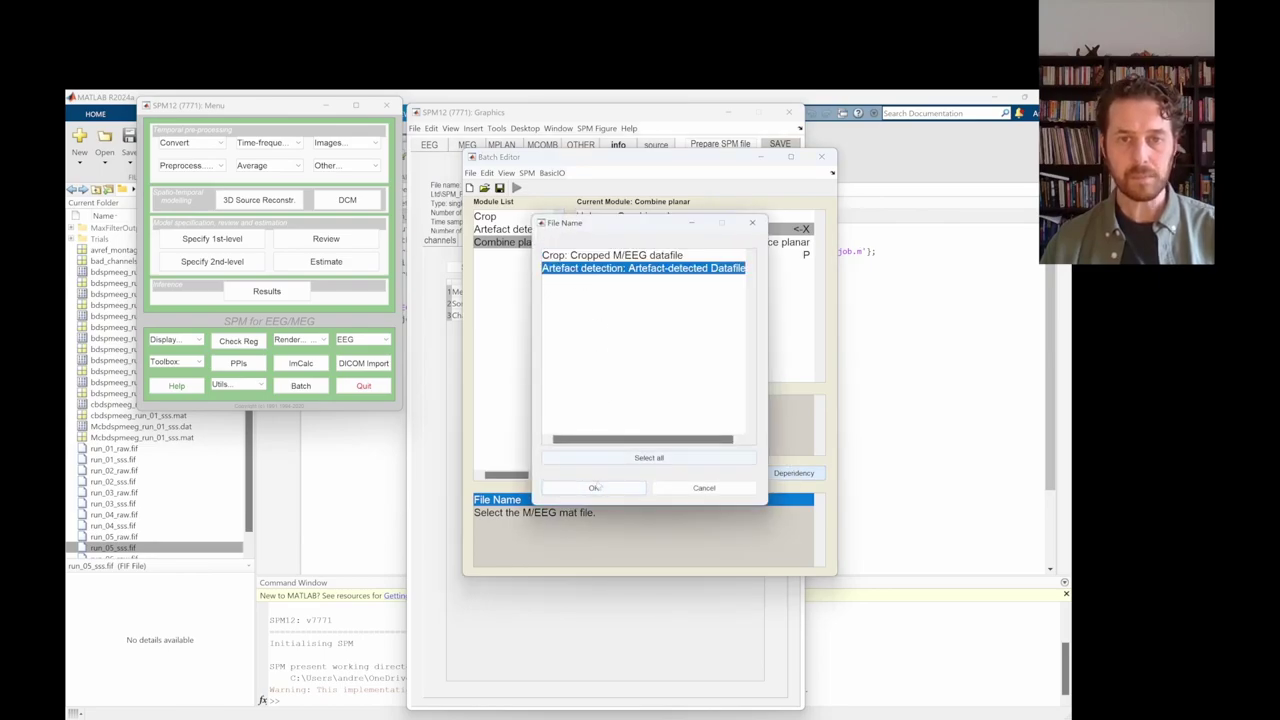
{"action": "left_click", "coordinate": [593, 487]}
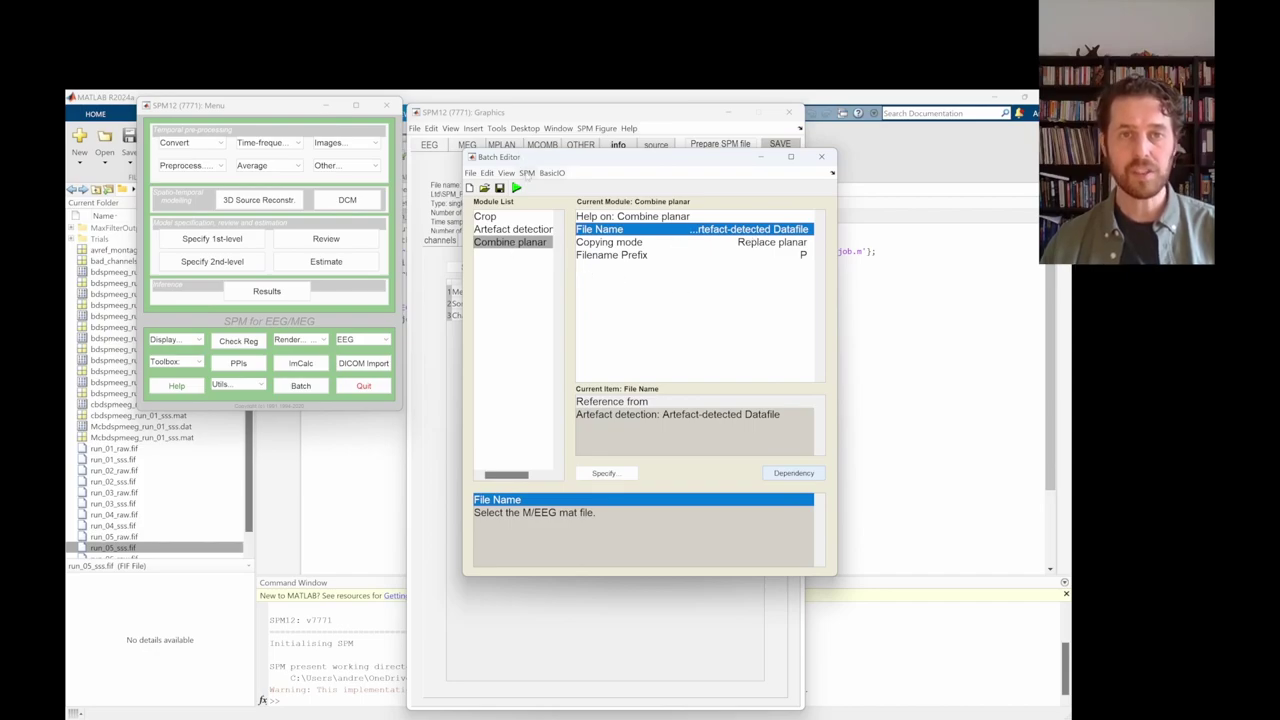
- Add an Averaging module, make its File Name depend on the planar-combined MEG datafile from Combine planar, and check the averaging type options
{"action": "left_click", "coordinate": [527, 173]}
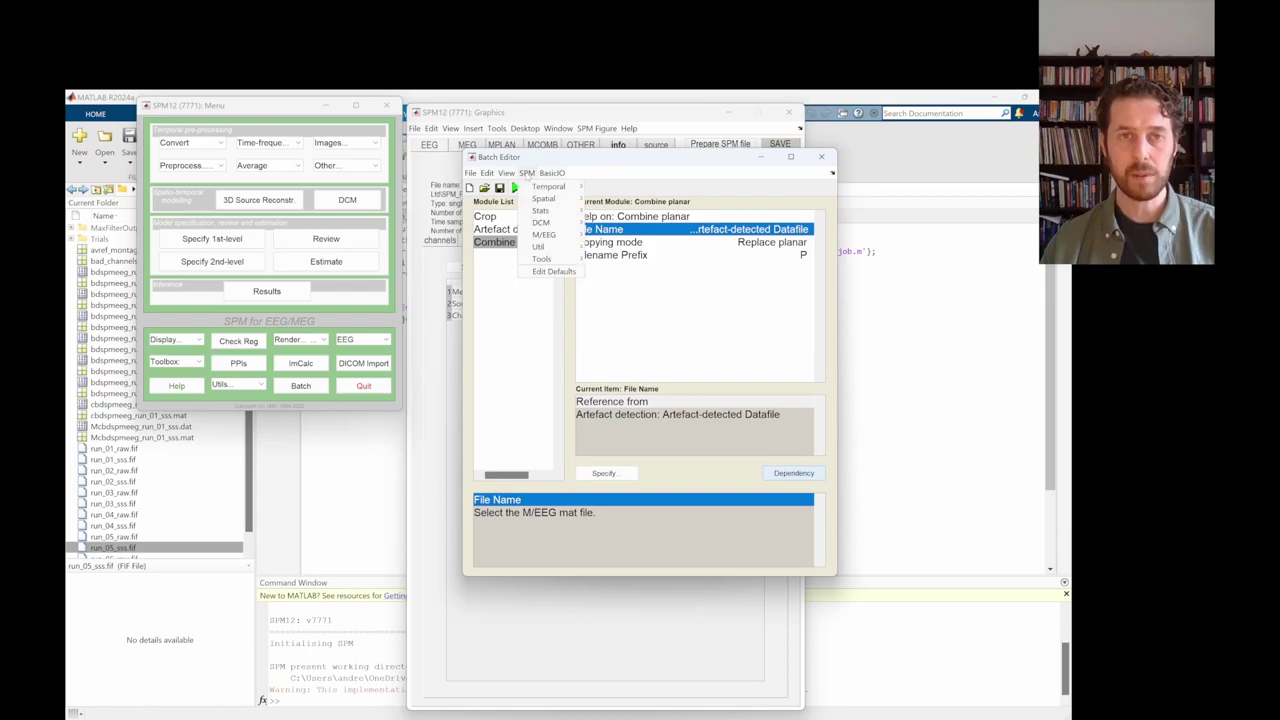
{"action": "mouse_move", "coordinate": [543, 234]}
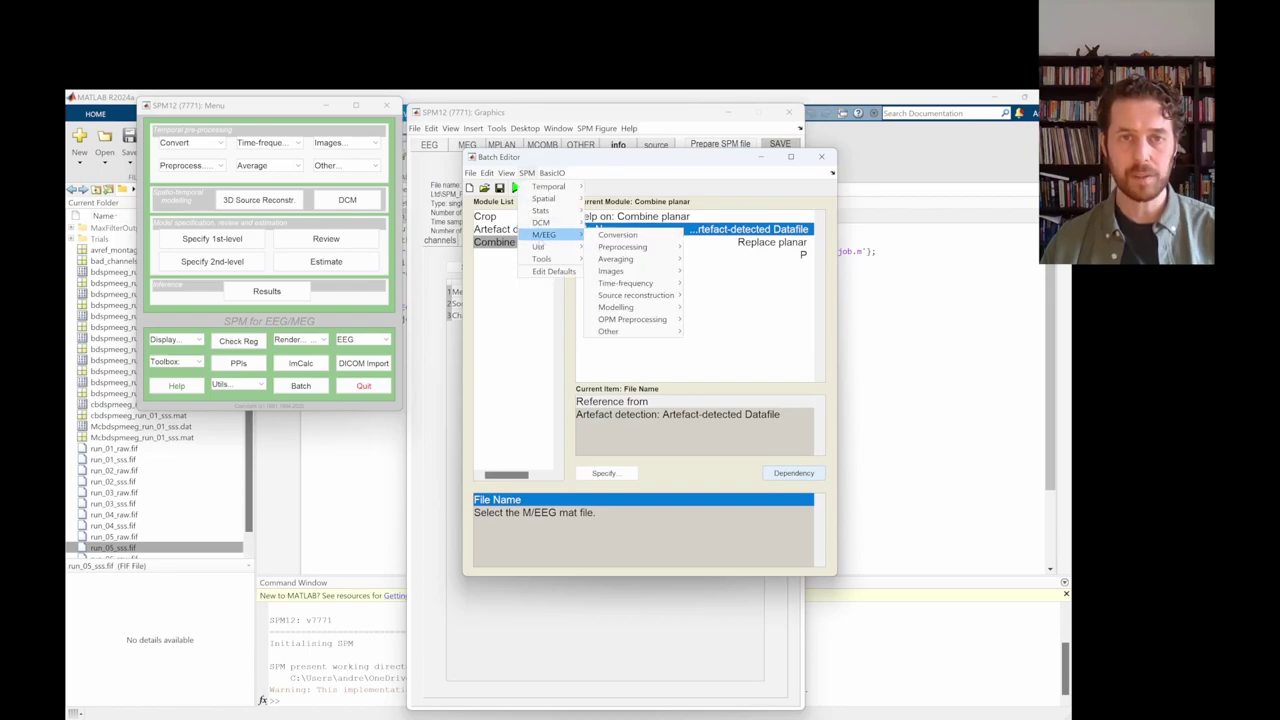
{"action": "mouse_move", "coordinate": [615, 259]}
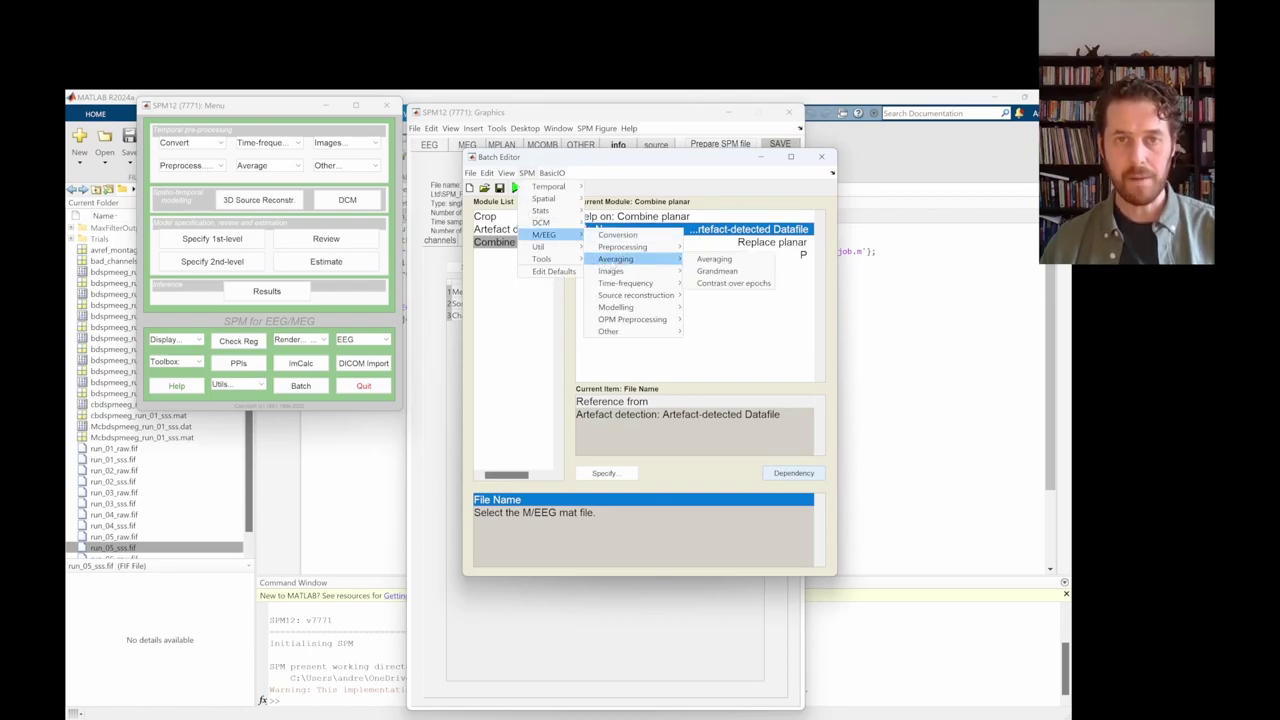
{"action": "left_click", "coordinate": [716, 259]}
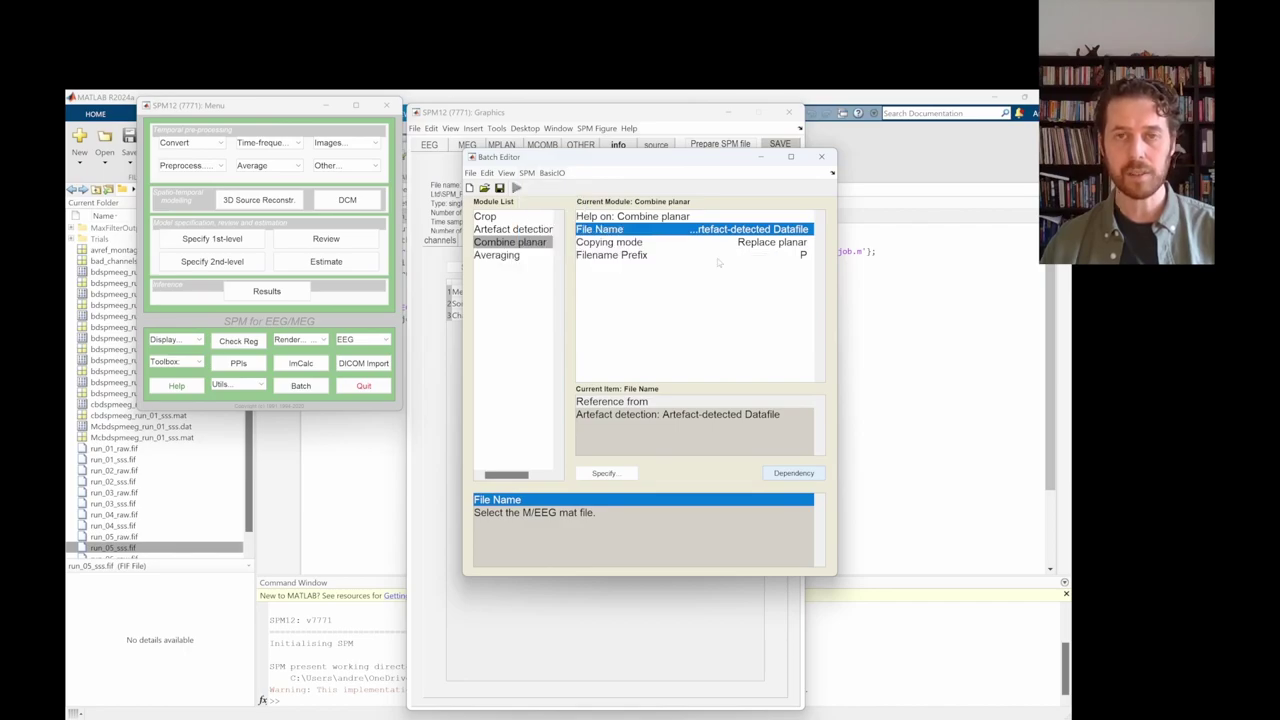
{"action": "left_click", "coordinate": [508, 256]}
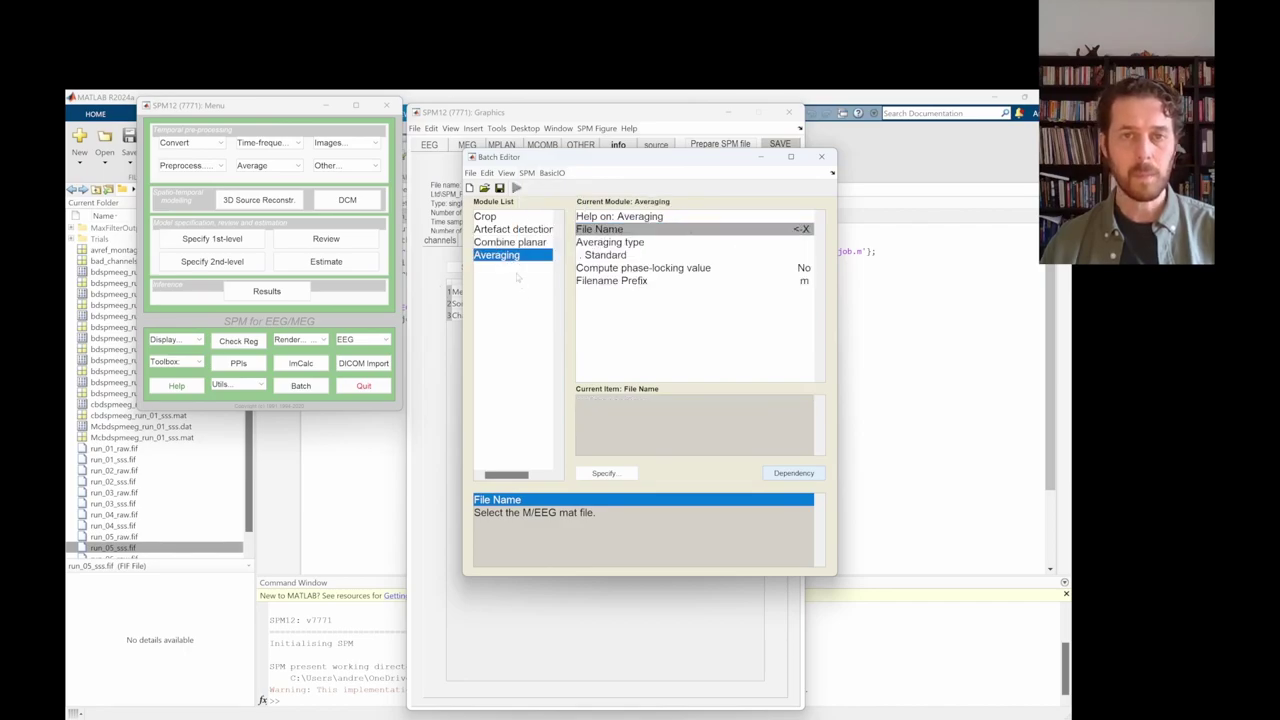
{"action": "left_click", "coordinate": [795, 474]}
{"action": "left_click", "coordinate": [569, 283]}
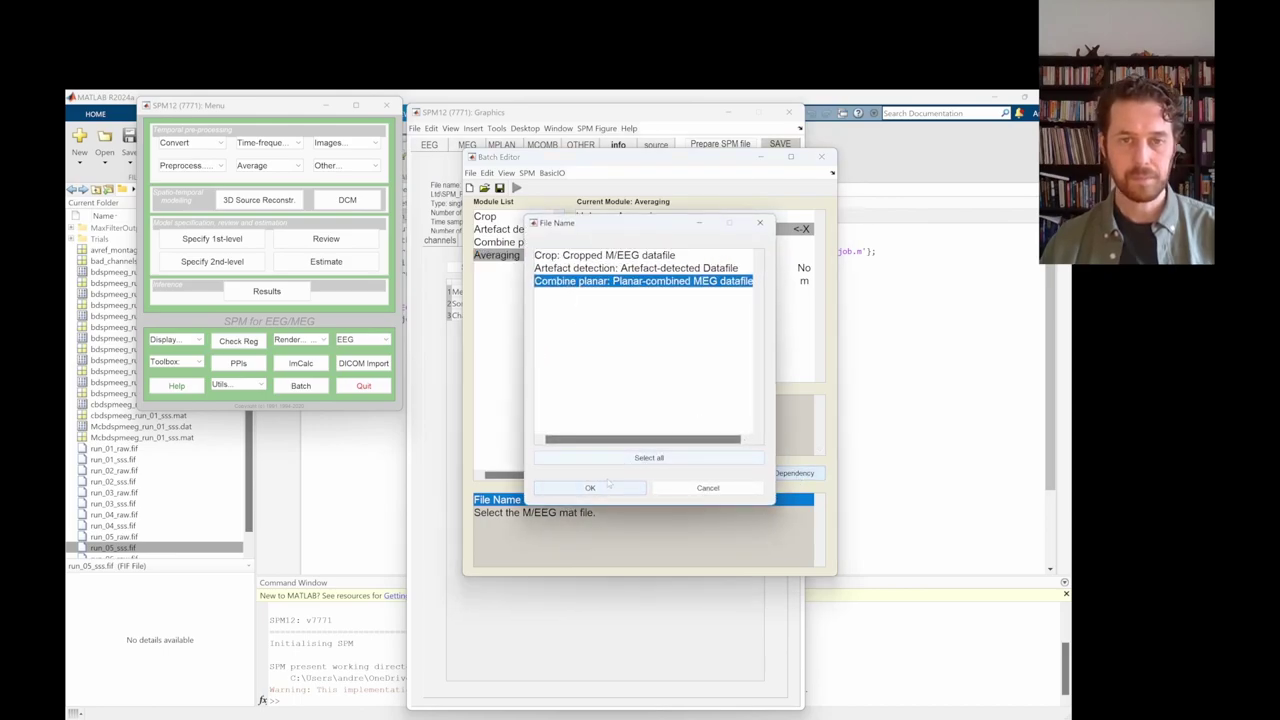
{"action": "left_click", "coordinate": [590, 487]}
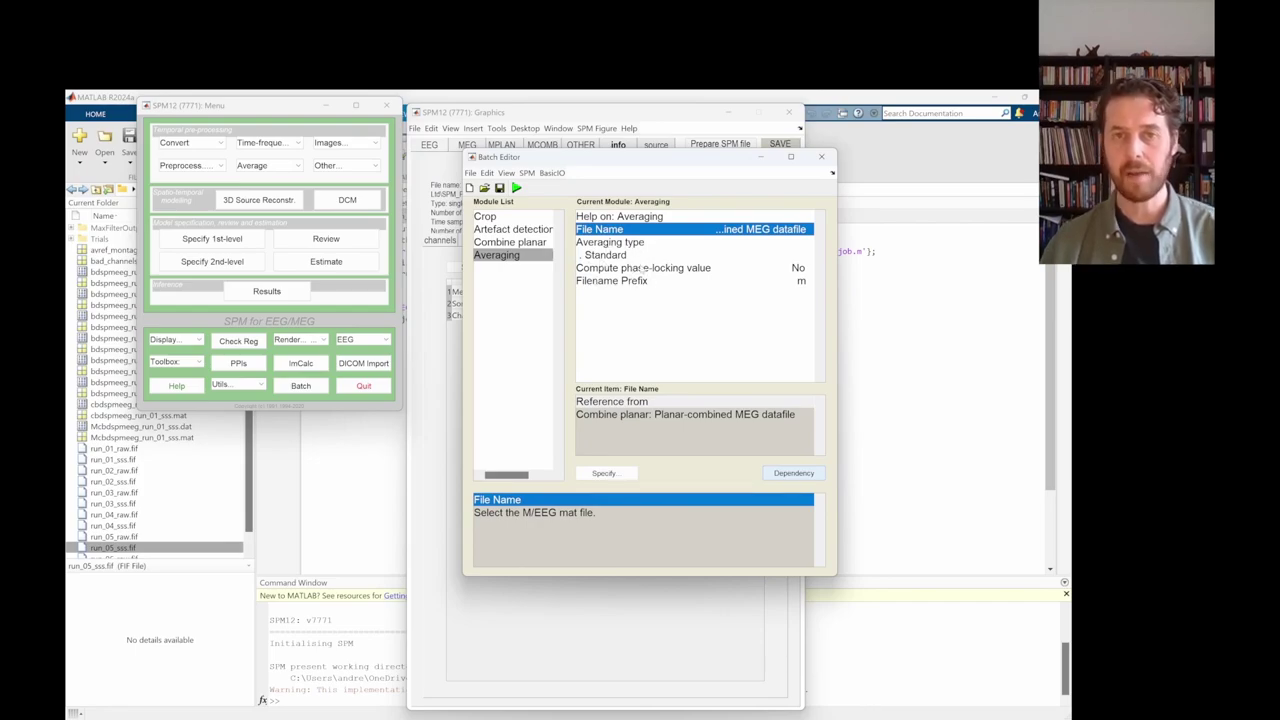
{"action": "left_click", "coordinate": [608, 243]}
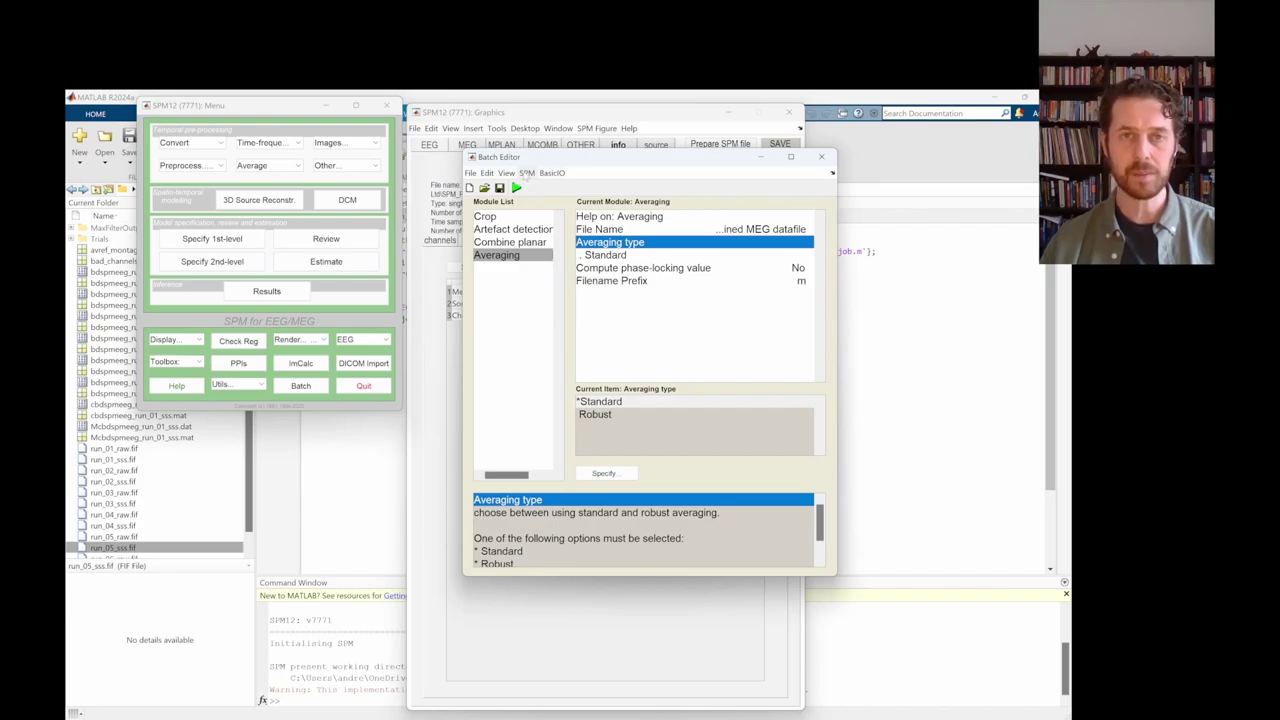
- Add a Contrast over epochs module and make its File Name depend on the averaged datafile from Averaging
{"action": "left_click", "coordinate": [527, 173]}
{"action": "mouse_move", "coordinate": [539, 234]}
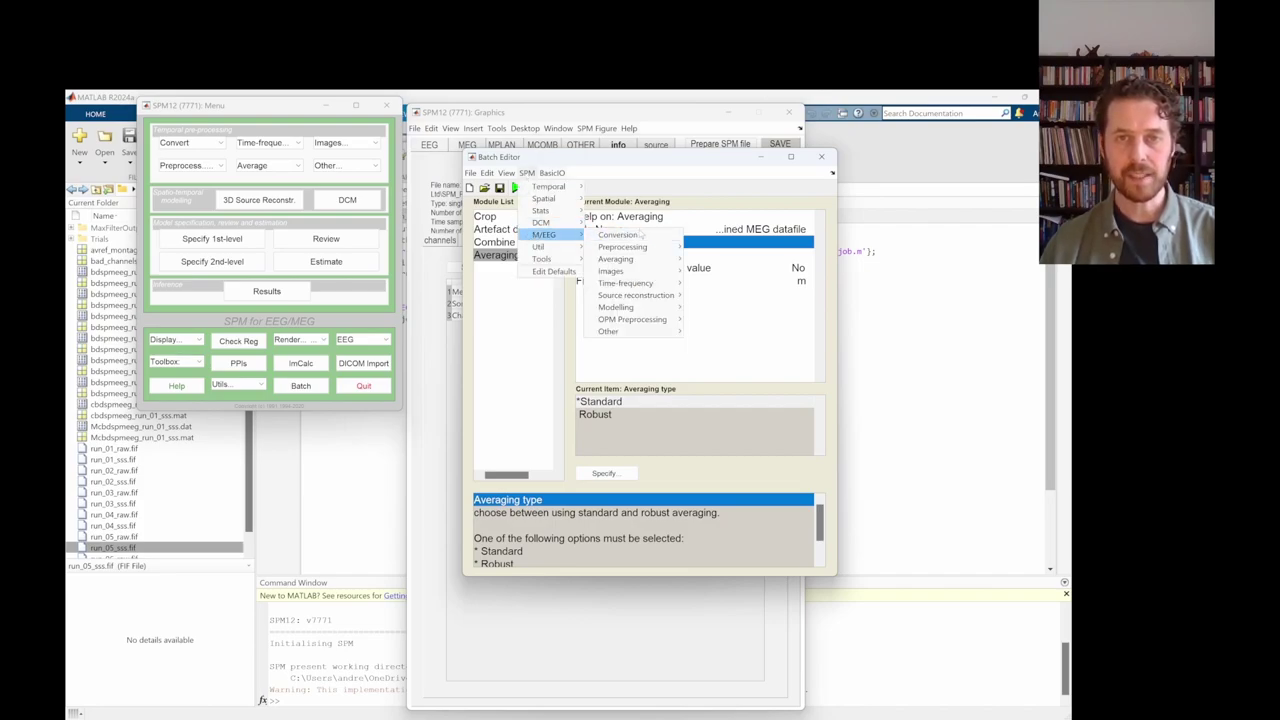
{"action": "mouse_move", "coordinate": [640, 259]}
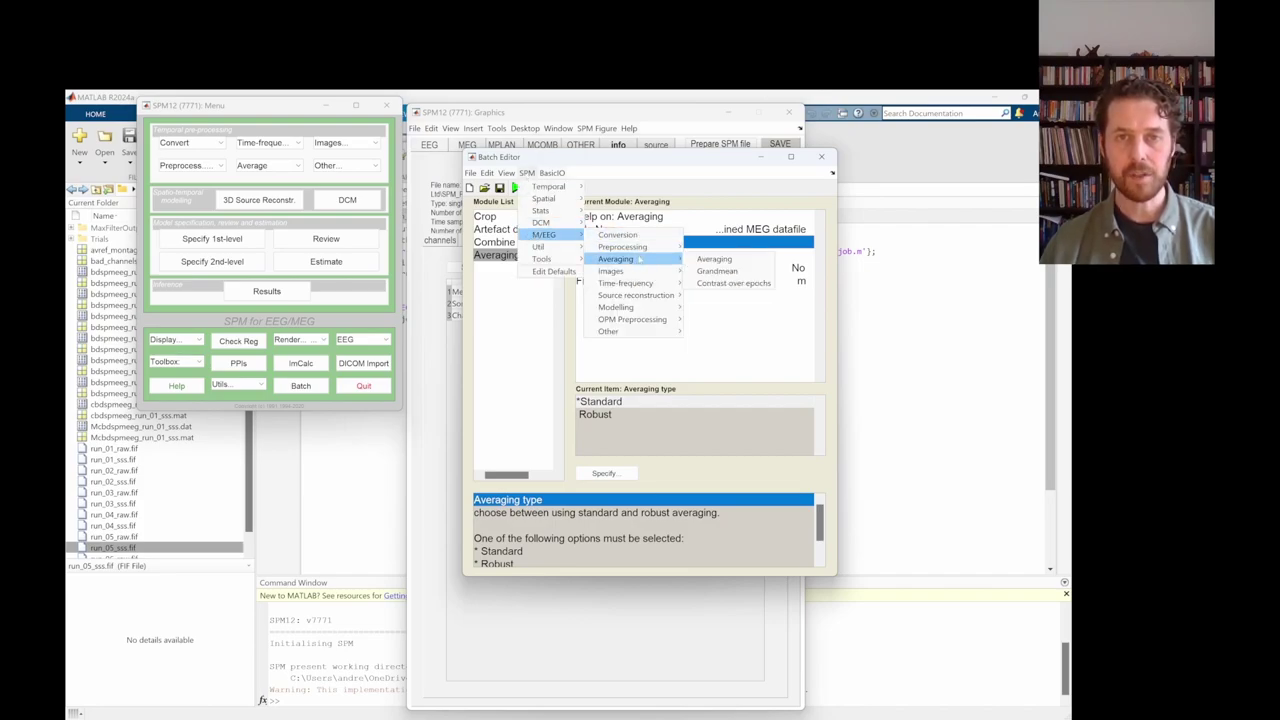
{"action": "left_click", "coordinate": [714, 285]}
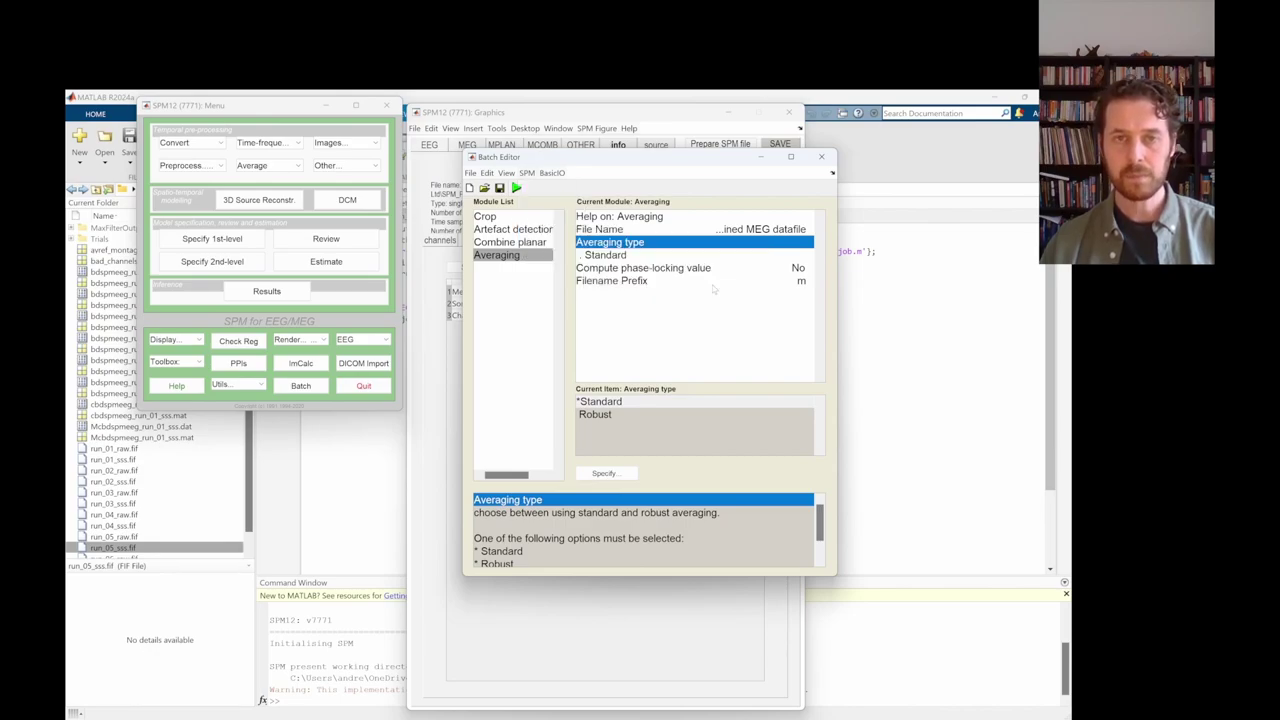
{"action": "left_click", "coordinate": [502, 268]}
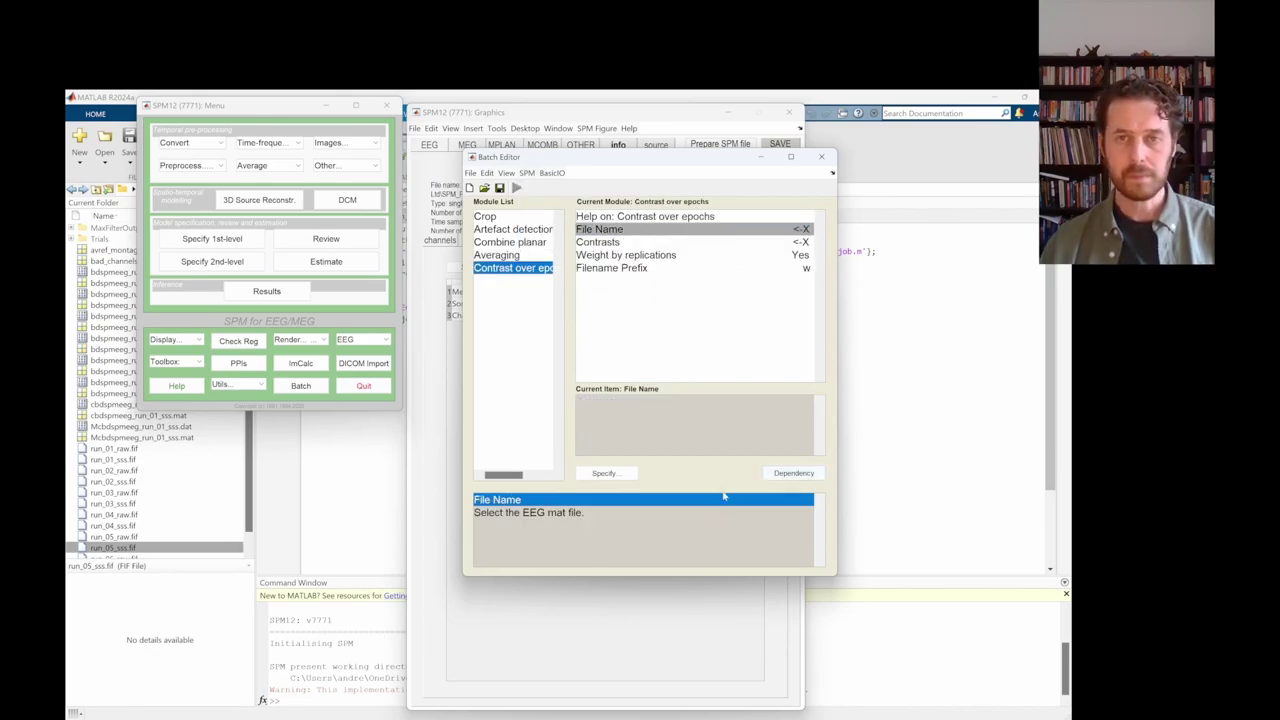
{"action": "left_click", "coordinate": [795, 473]}
{"action": "left_click", "coordinate": [585, 294]}
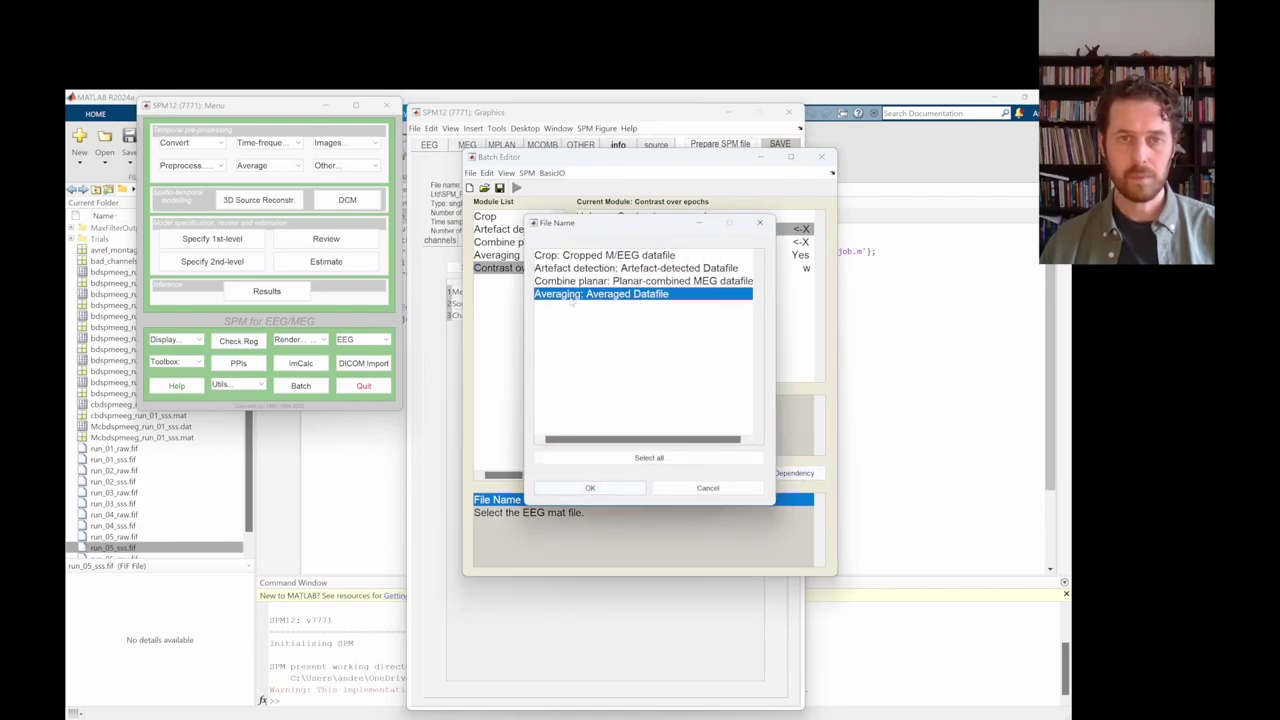
{"action": "left_click", "coordinate": [590, 488]}
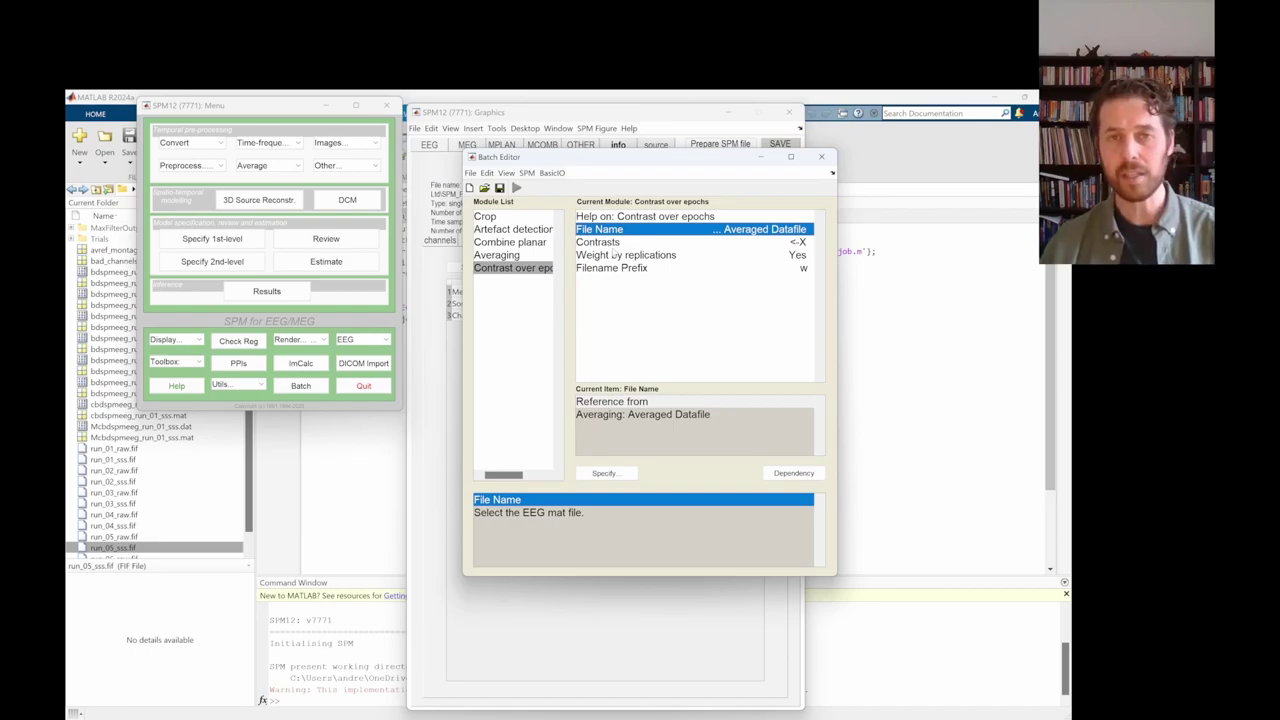
- Create three new contrasts in the Contrast over epochs module
{"action": "left_click", "coordinate": [596, 243]}
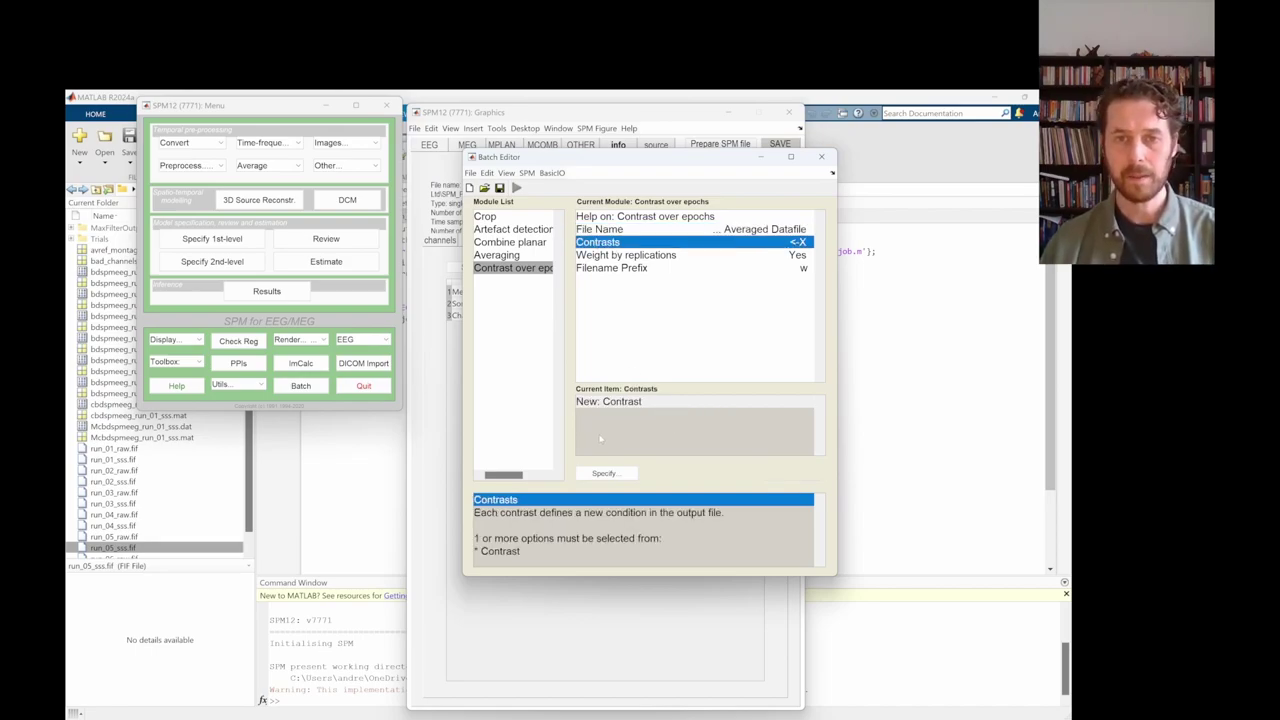
{"action": "double_click", "coordinate": [606, 402]}
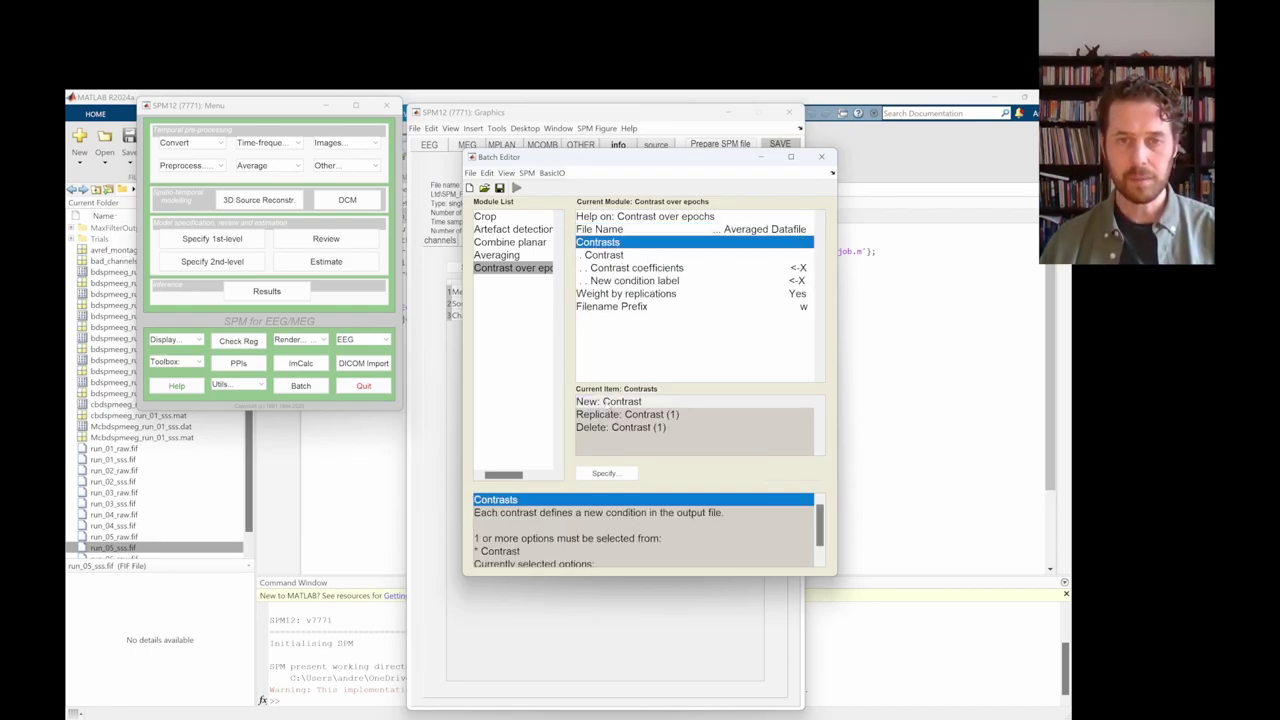
{"action": "double_click", "coordinate": [606, 402]}
{"action": "double_click", "coordinate": [606, 402]}
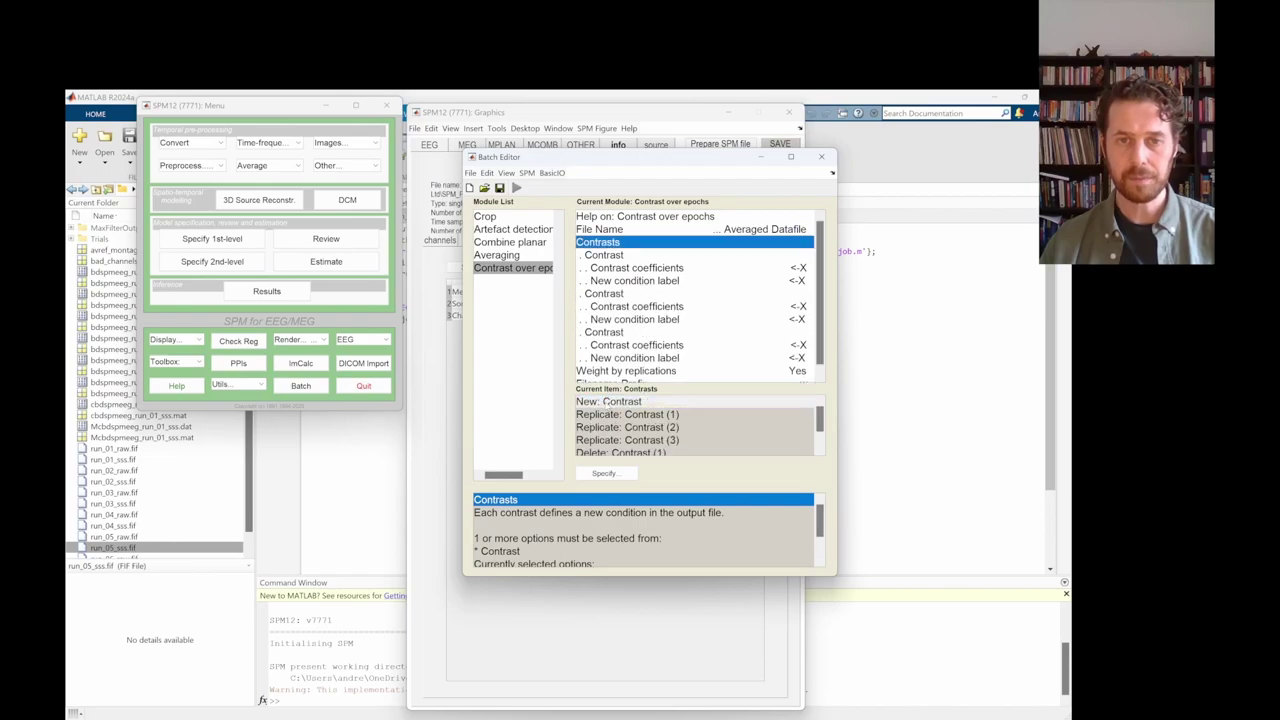
- Set the first contrast's coefficients to [1 0 0] and its new condition label to Famous
{"action": "left_click", "coordinate": [620, 270]}
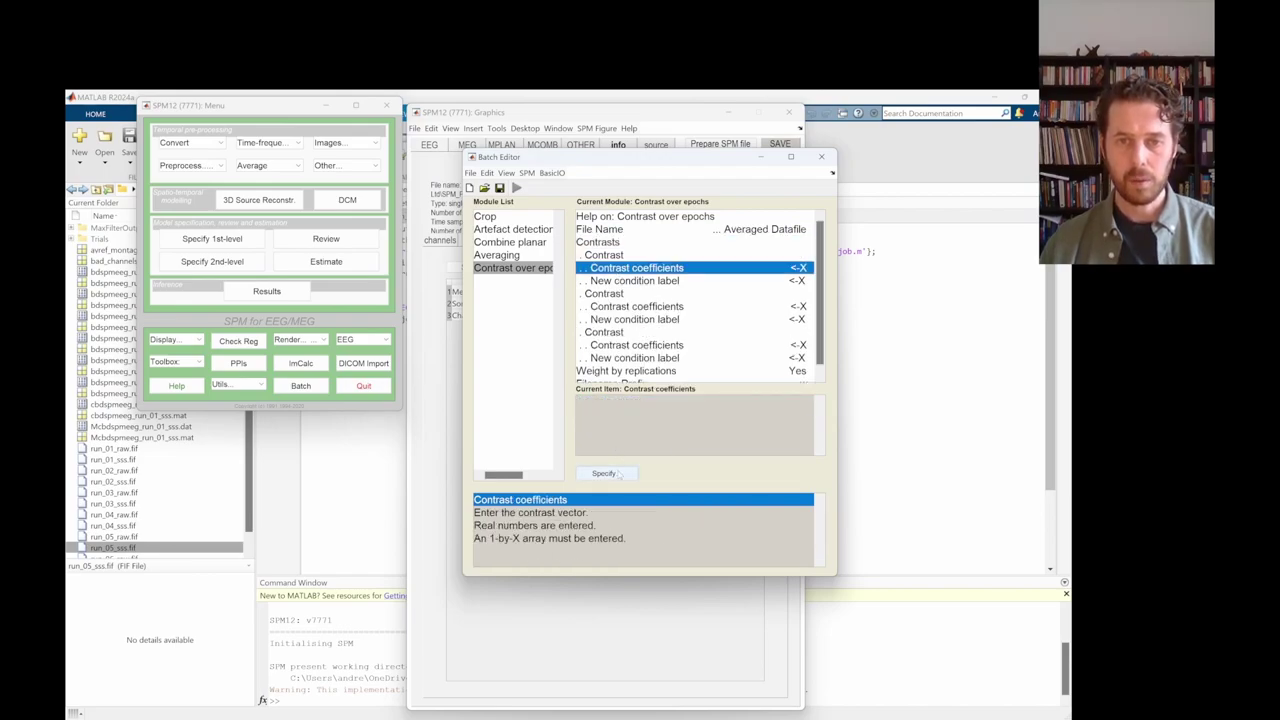
{"action": "left_click", "coordinate": [615, 472]}
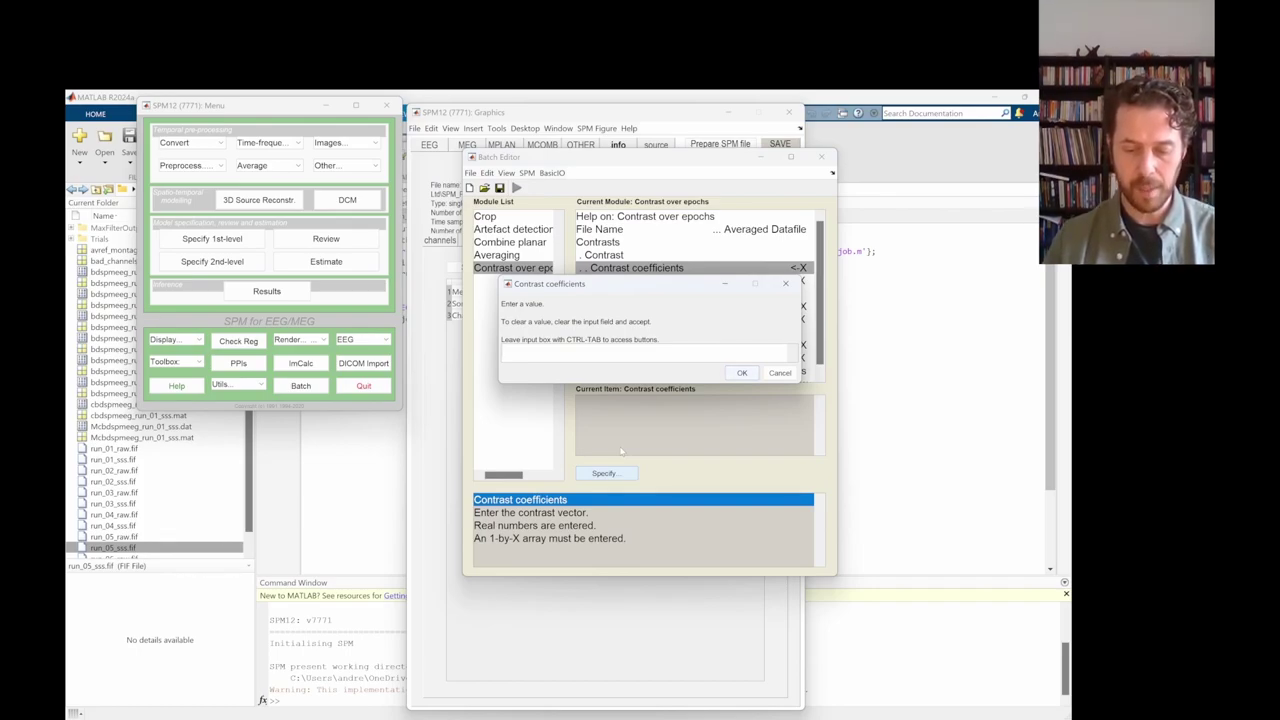
{"action": "type", "text": "[1"}
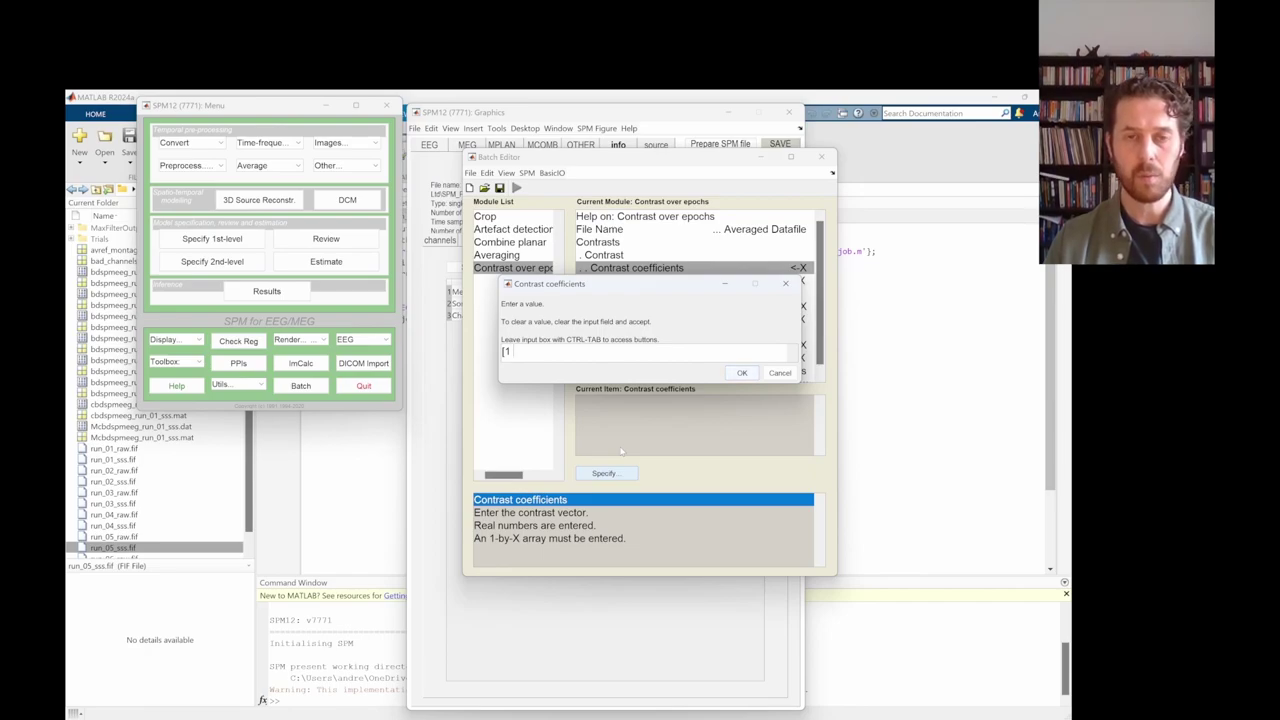
{"action": "type", "text": " 0 0]"}
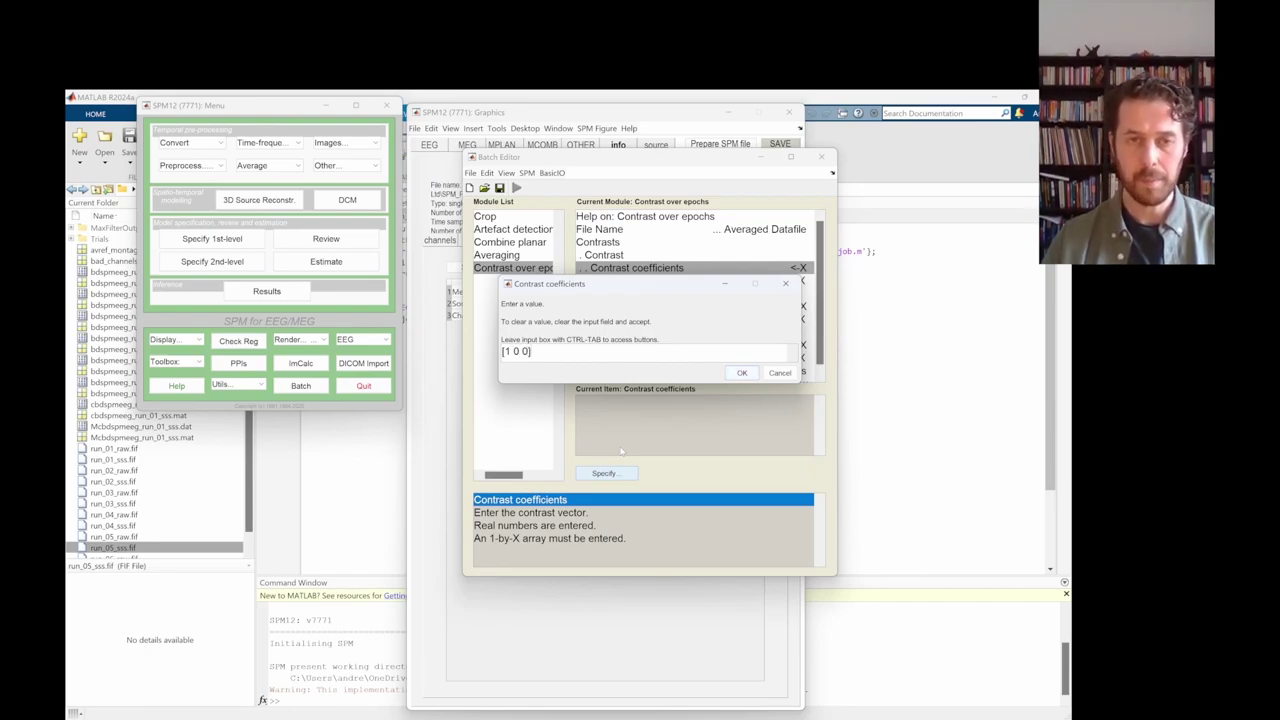
{"action": "left_click", "coordinate": [742, 372]}
{"action": "left_click", "coordinate": [634, 281]}
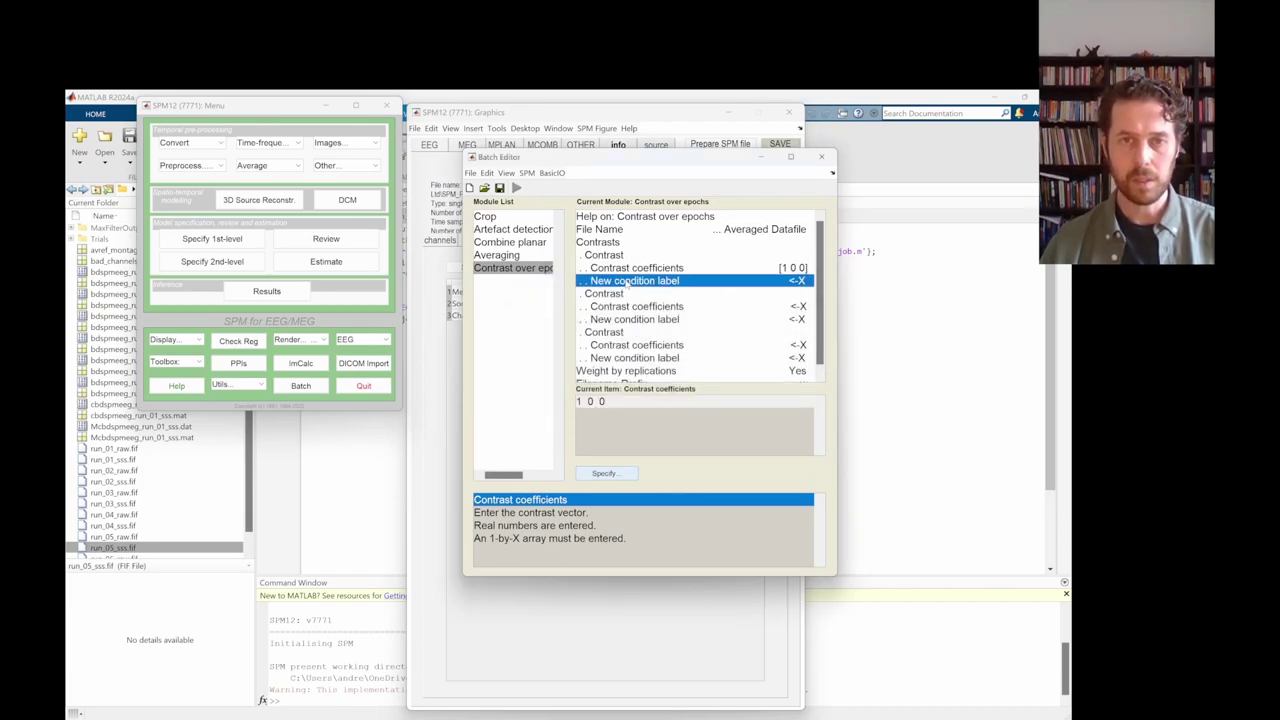
{"action": "left_click", "coordinate": [605, 473]}
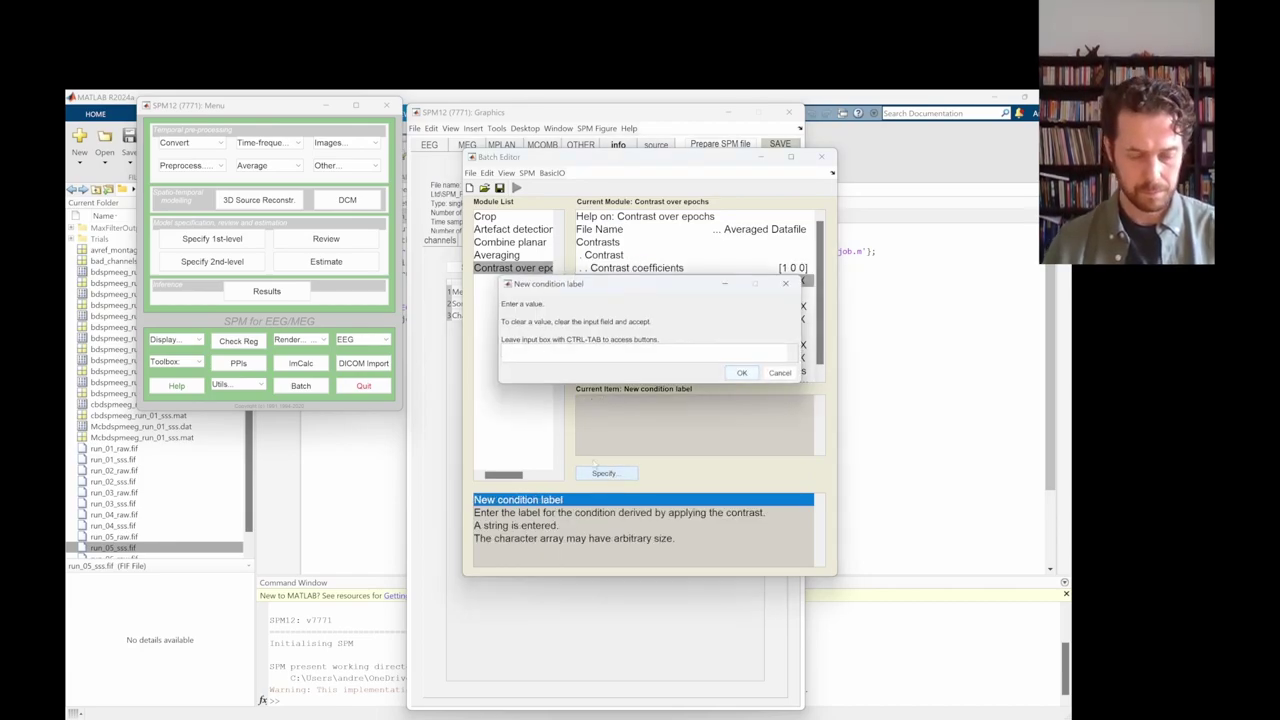
{"action": "type", "text": "Famour"}
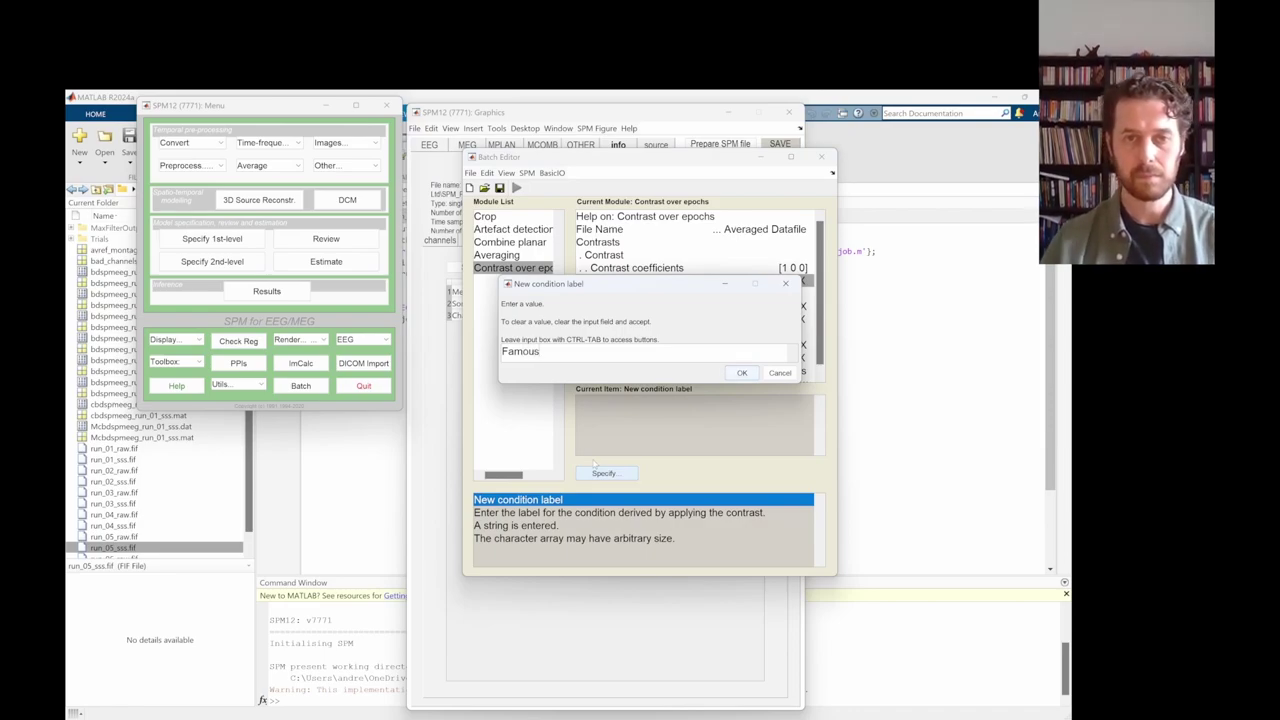
{"action": "left_click", "coordinate": [742, 372]}
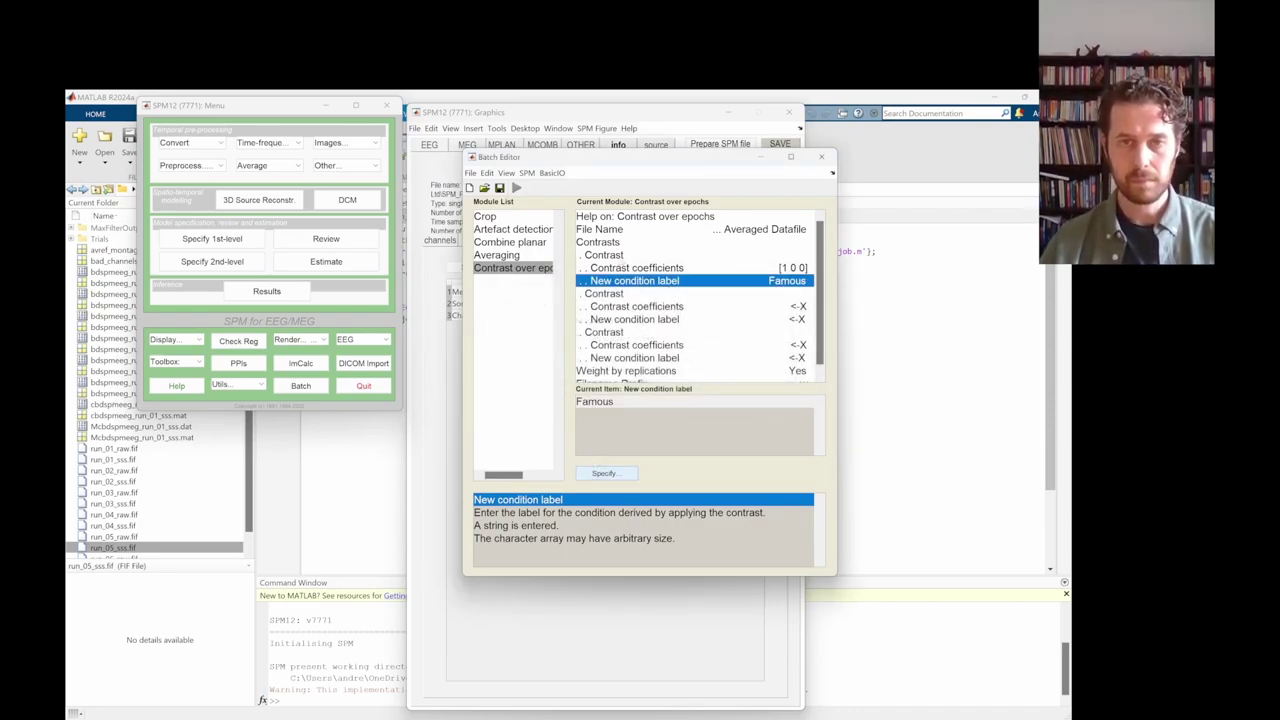
- Set the second contrast's coefficients to [0 1 0] and its new condition label to Unfamiliar
{"action": "left_click", "coordinate": [630, 306]}
{"action": "left_click", "coordinate": [606, 473]}
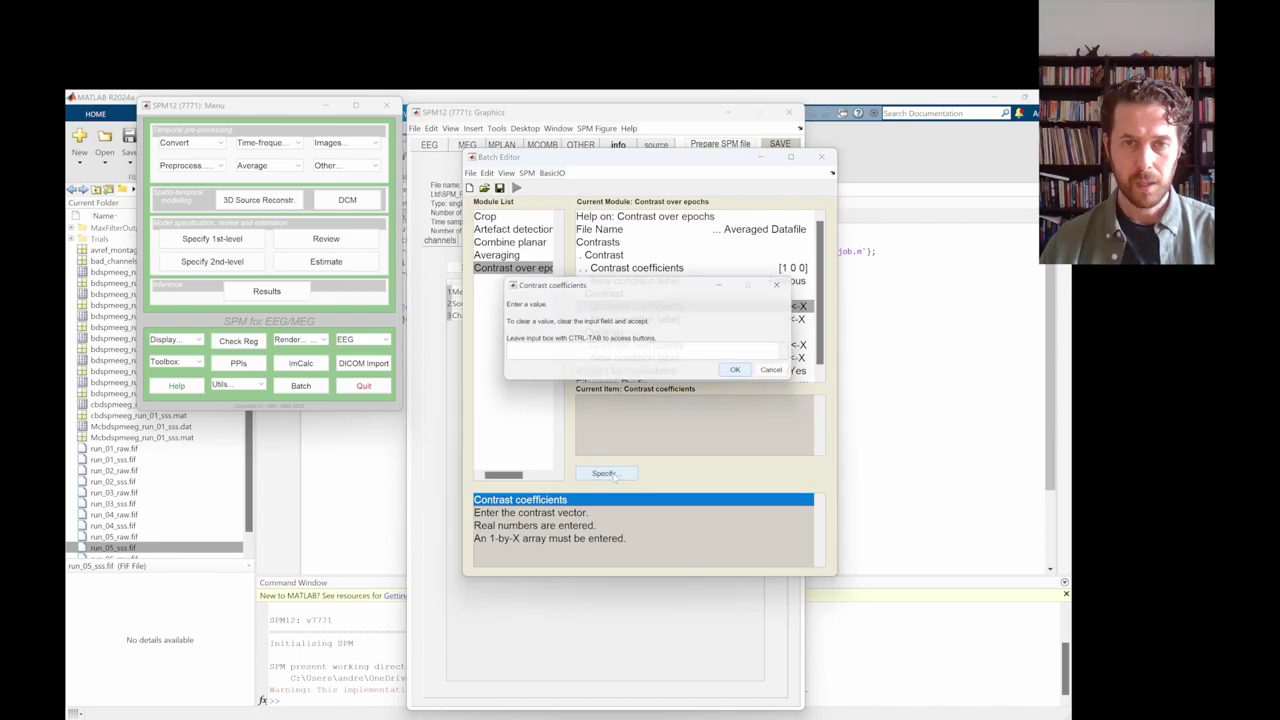
{"action": "type", "text": "[0 1 0"}
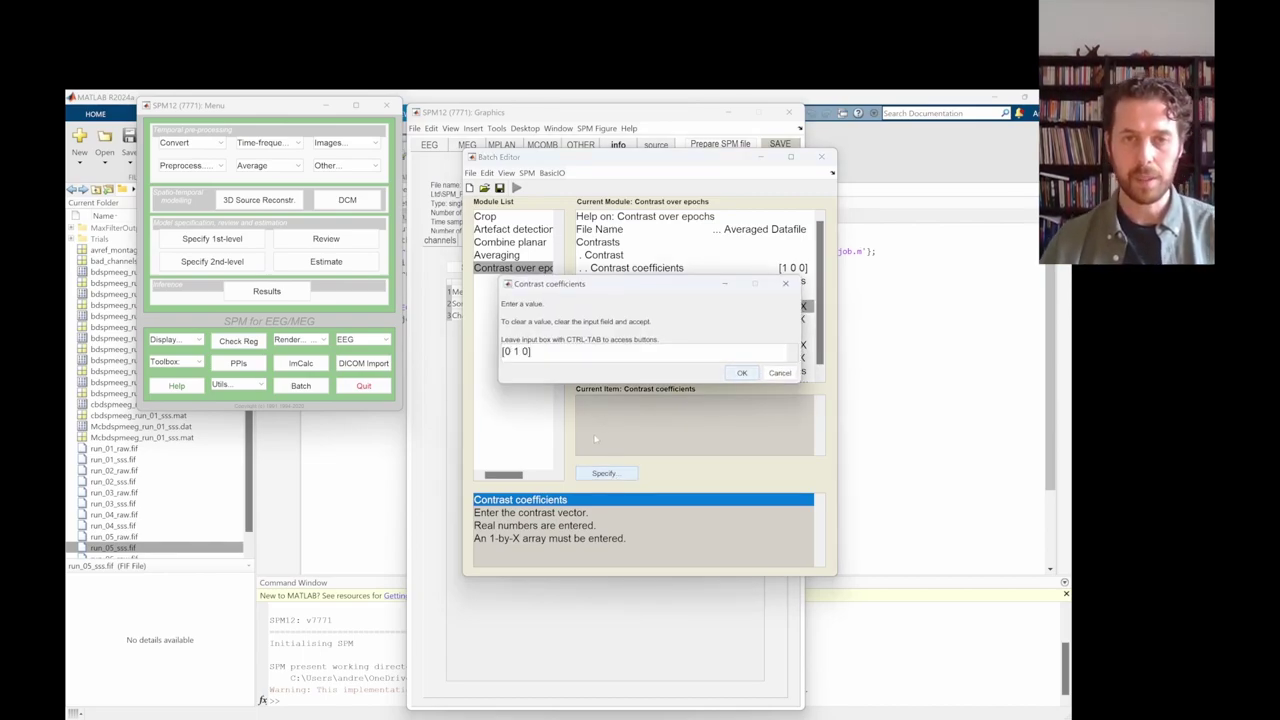
{"action": "left_click", "coordinate": [741, 373]}
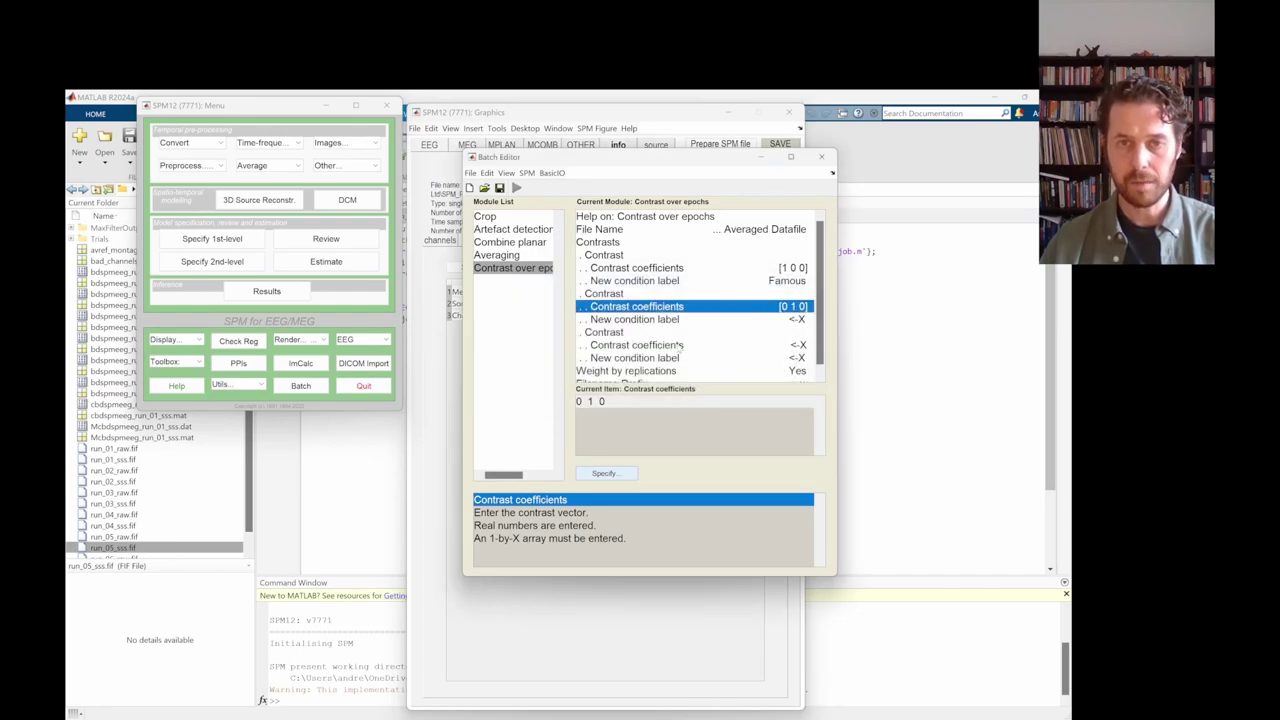
{"action": "left_click", "coordinate": [654, 319]}
{"action": "left_click", "coordinate": [606, 473]}
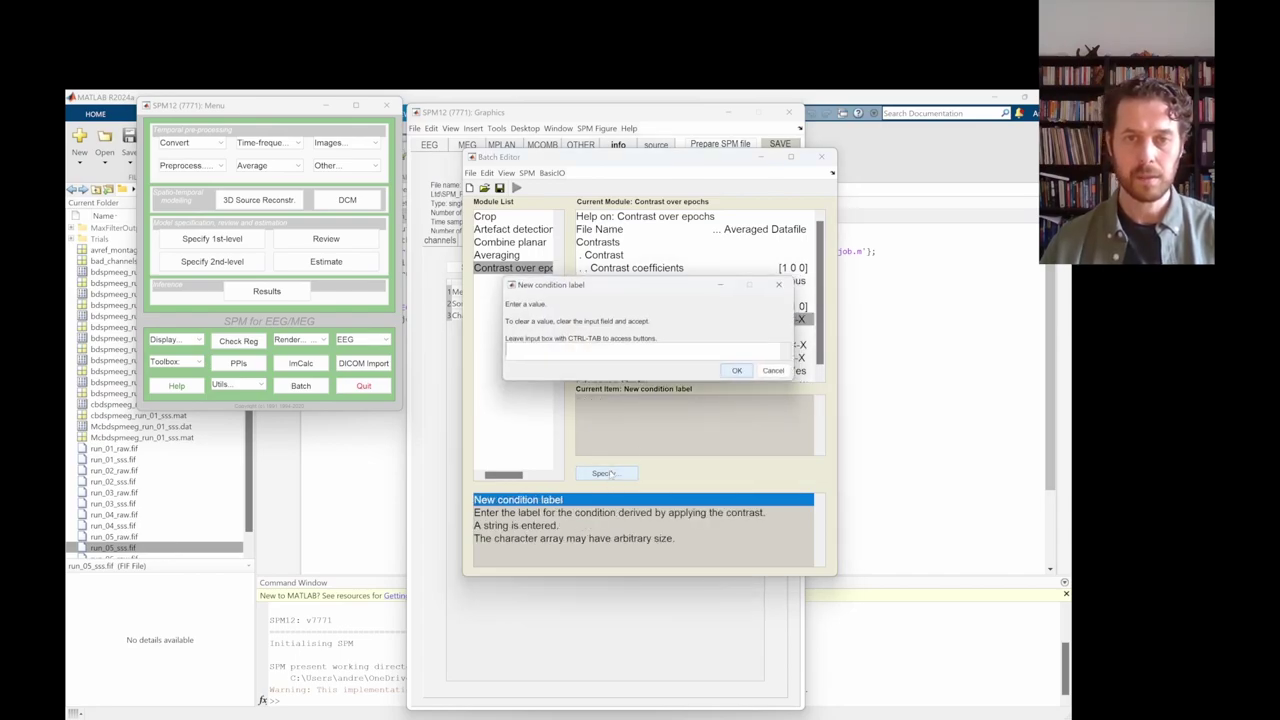
{"action": "type", "text": "Unfa"}
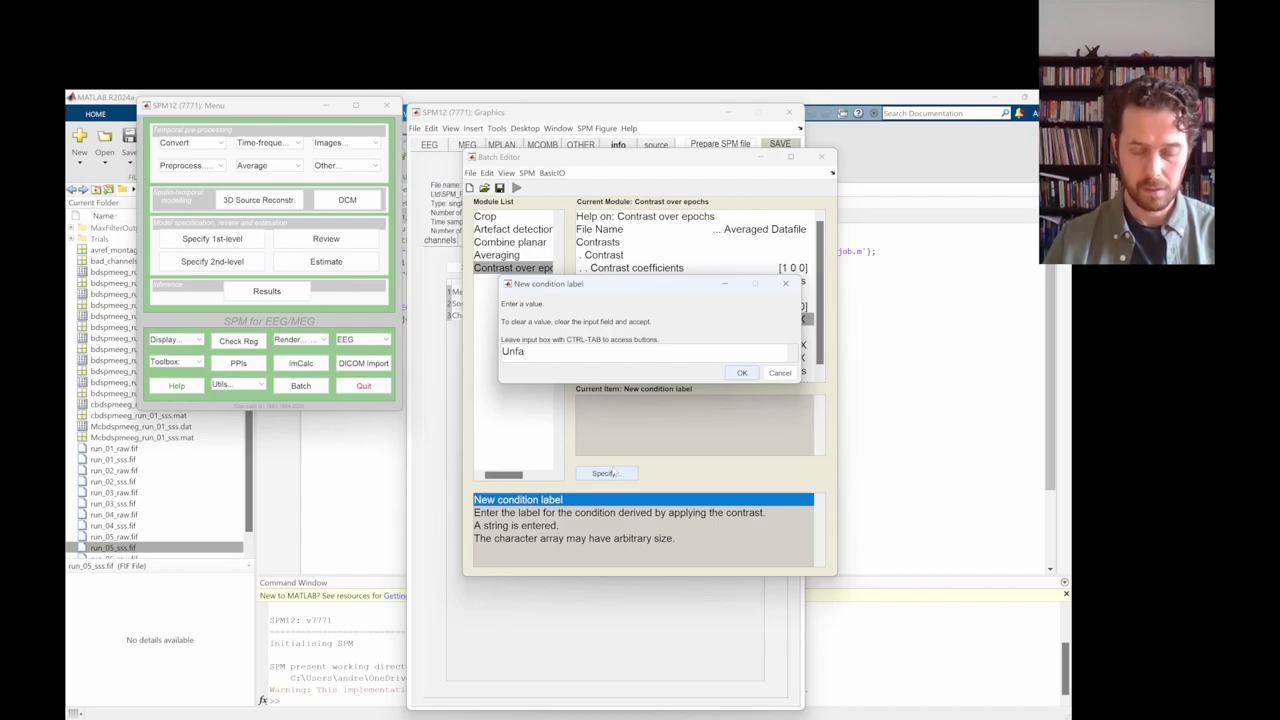
{"action": "type", "text": "miliar"}
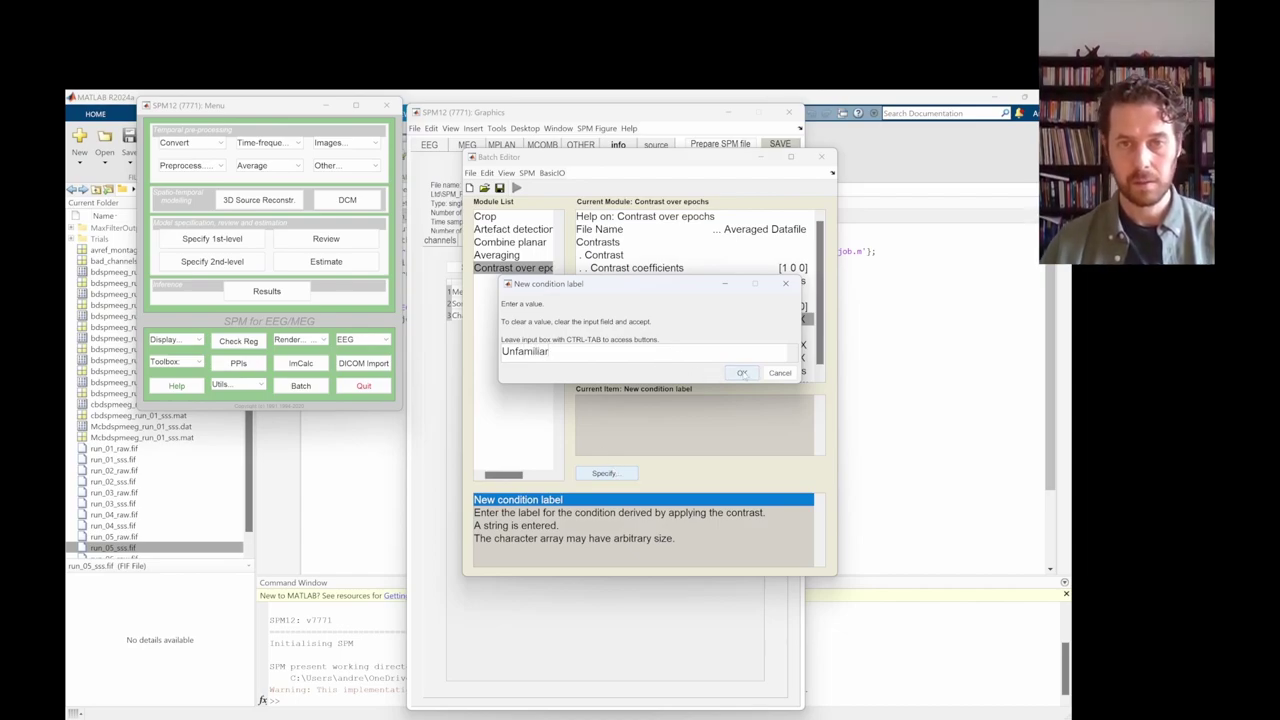
{"action": "left_click", "coordinate": [742, 373]}
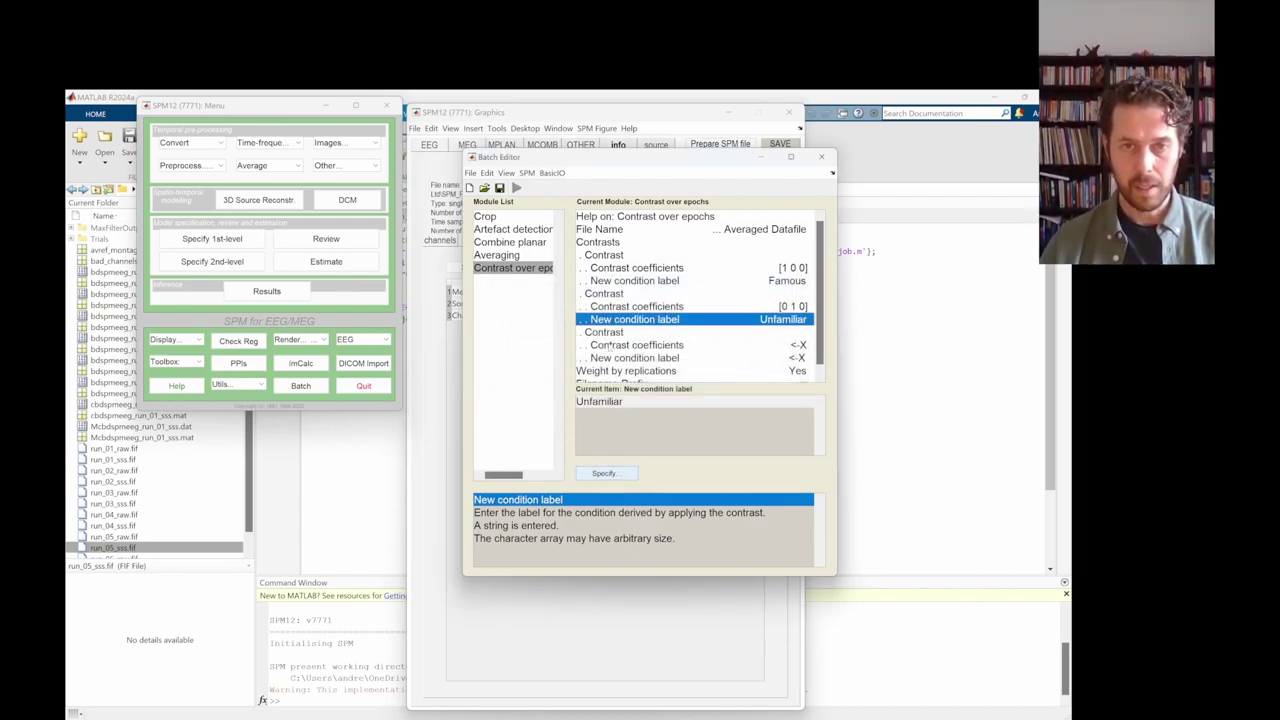
- Set the third contrast's coefficients to [0 0 1] and its new condition label to Scrambled
{"action": "left_click", "coordinate": [610, 345]}
{"action": "left_click", "coordinate": [619, 474]}
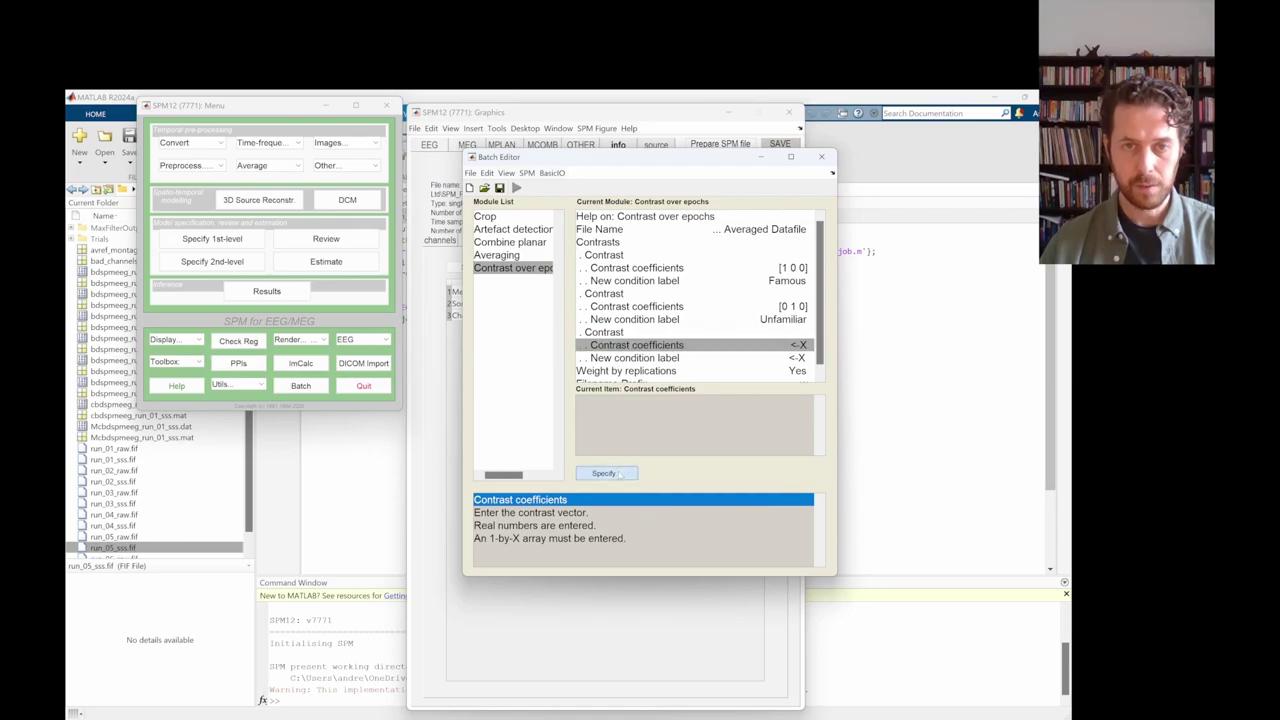
{"action": "type", "text": "[0 "}
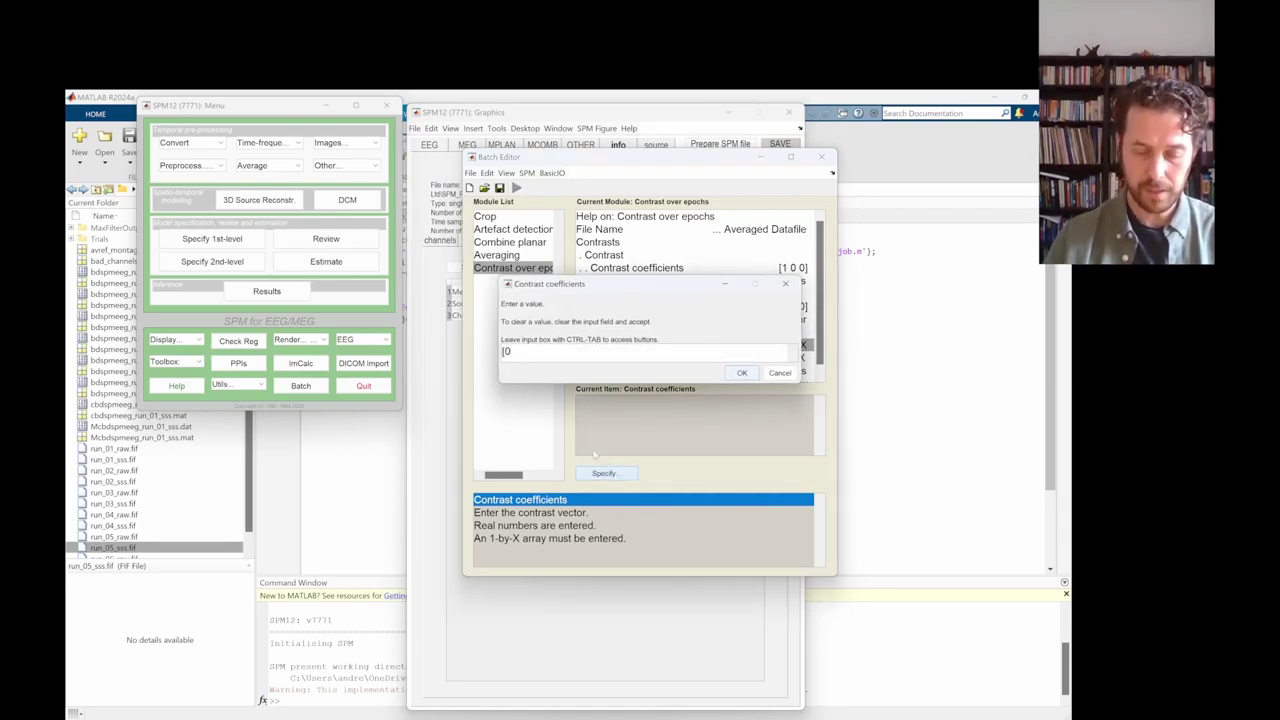
{"action": "type", "text": "0 1"}
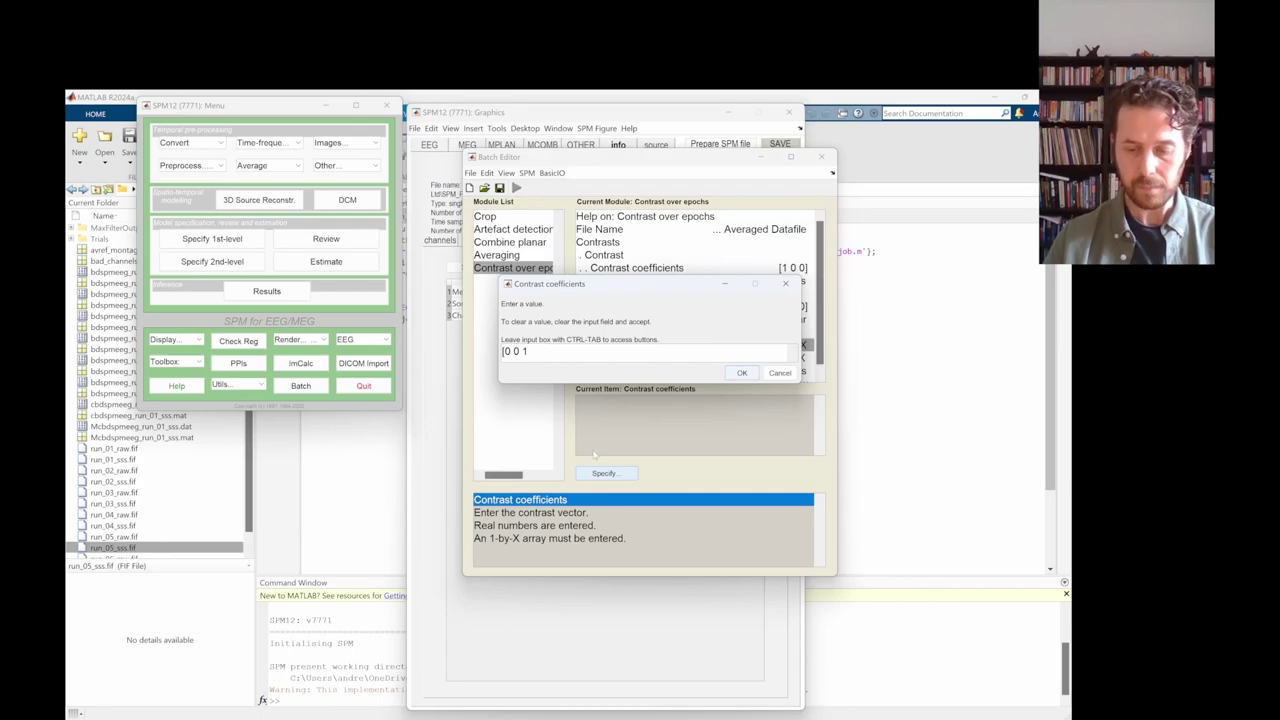
{"action": "type", "text": "]"}
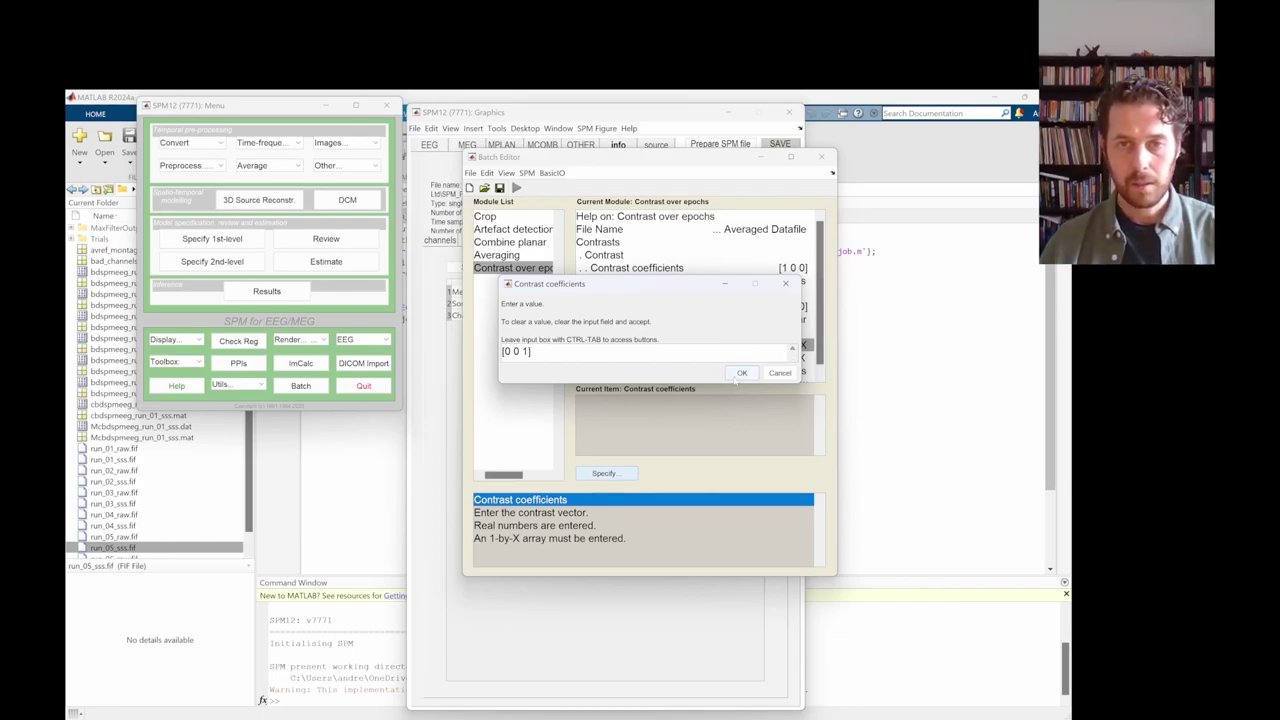
{"action": "left_click", "coordinate": [740, 372]}
{"action": "left_click", "coordinate": [673, 358]}
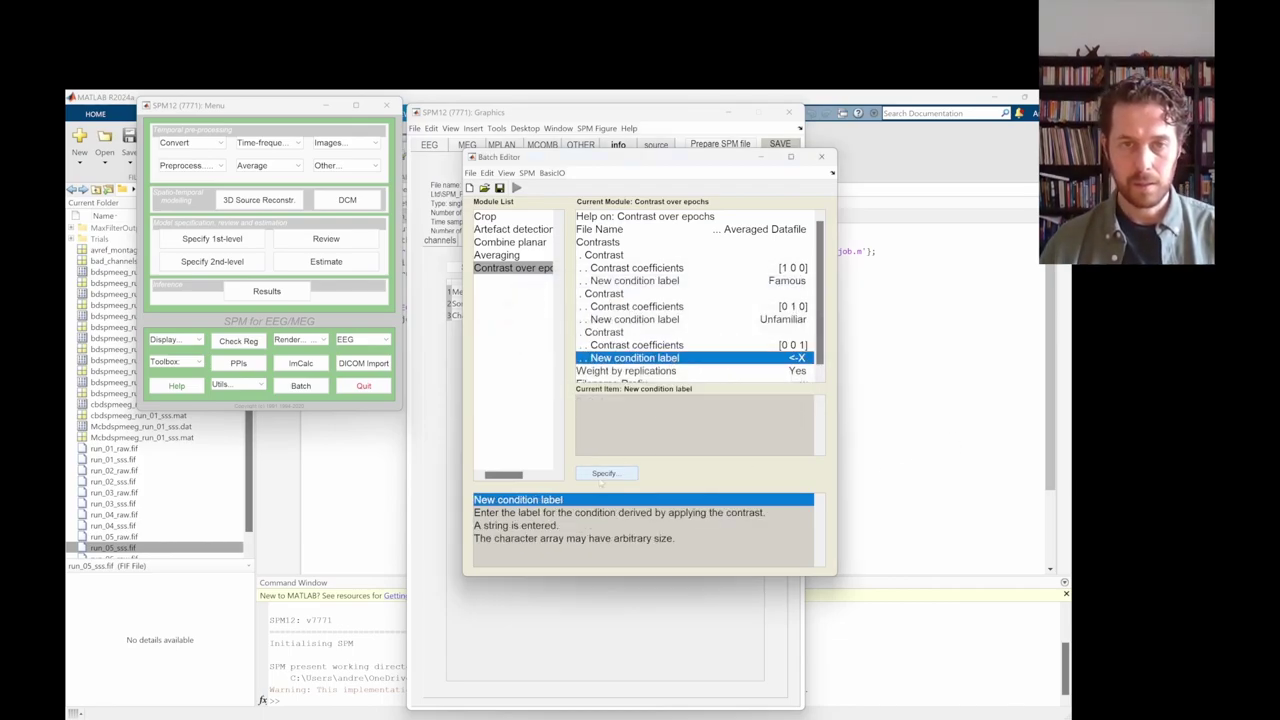
{"action": "left_click", "coordinate": [618, 474]}
{"action": "type", "text": "Sc"}
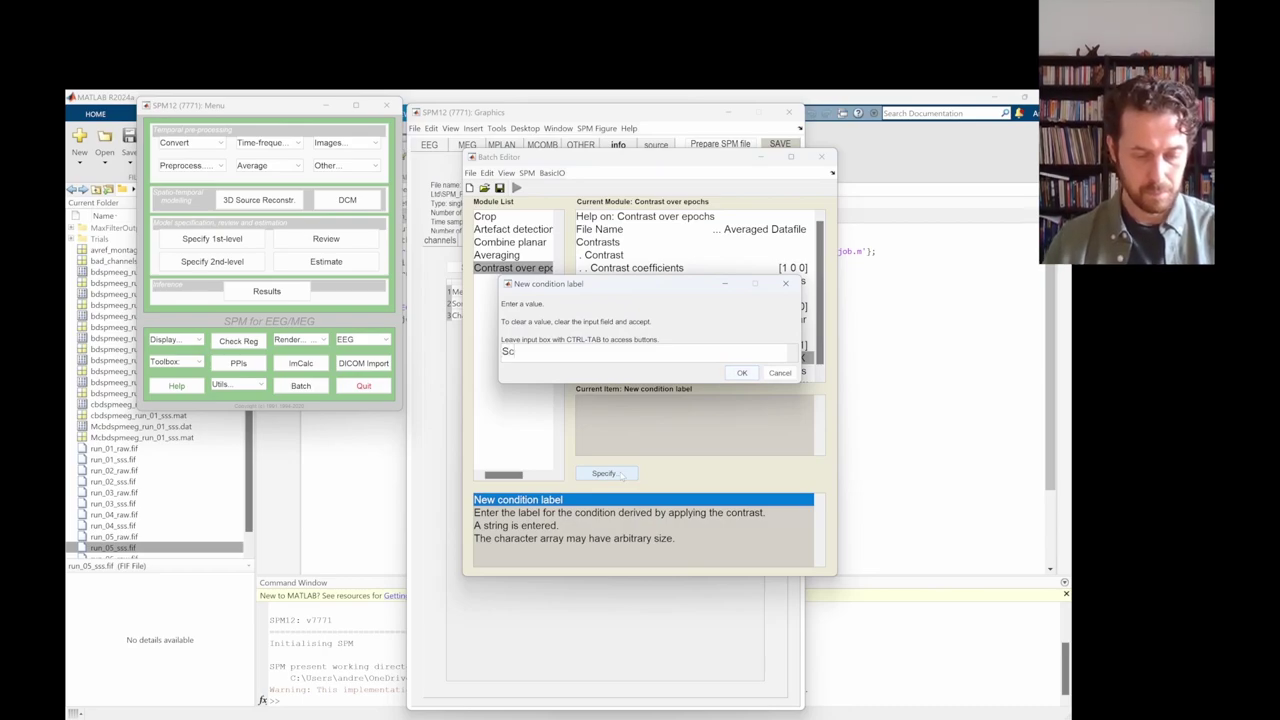
{"action": "type", "text": "rabl"}
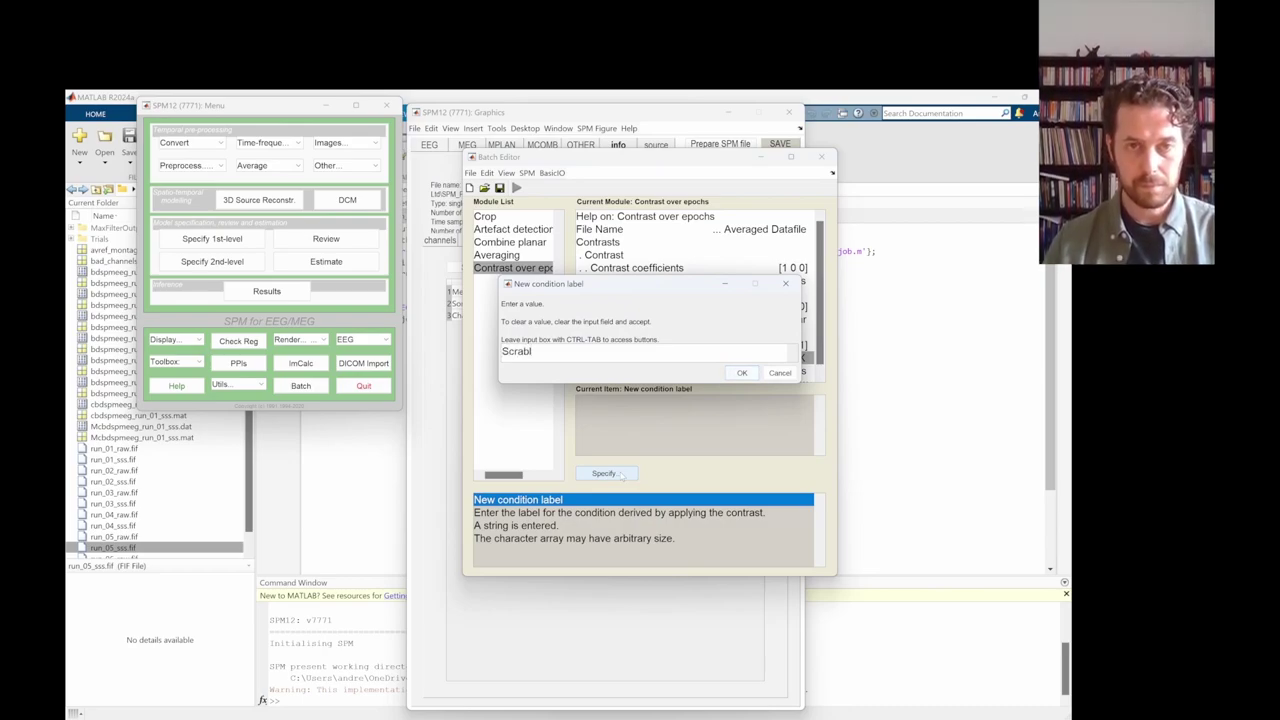
{"action": "type", "text": "mbled"}
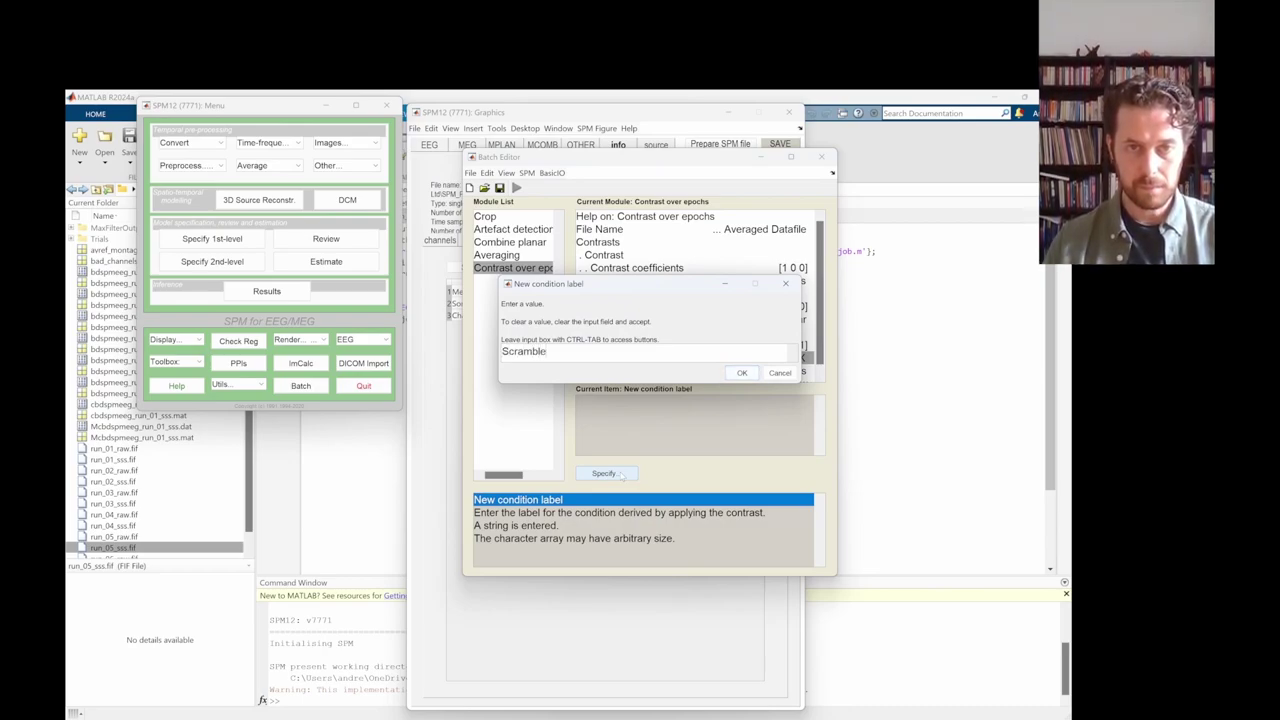
{"action": "left_click", "coordinate": [742, 372]}
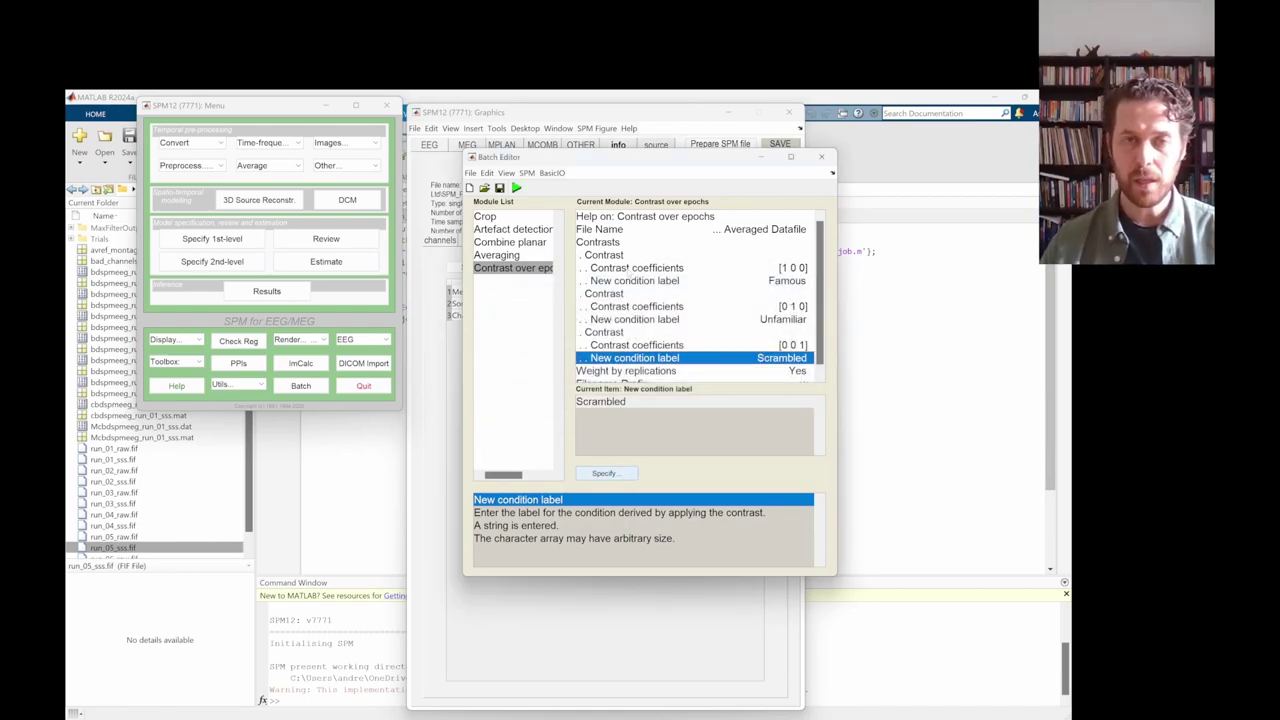
- Add two more new contrasts to the Contrast over epochs module
{"action": "left_click", "coordinate": [607, 257]}
{"action": "left_click", "coordinate": [598, 243]}
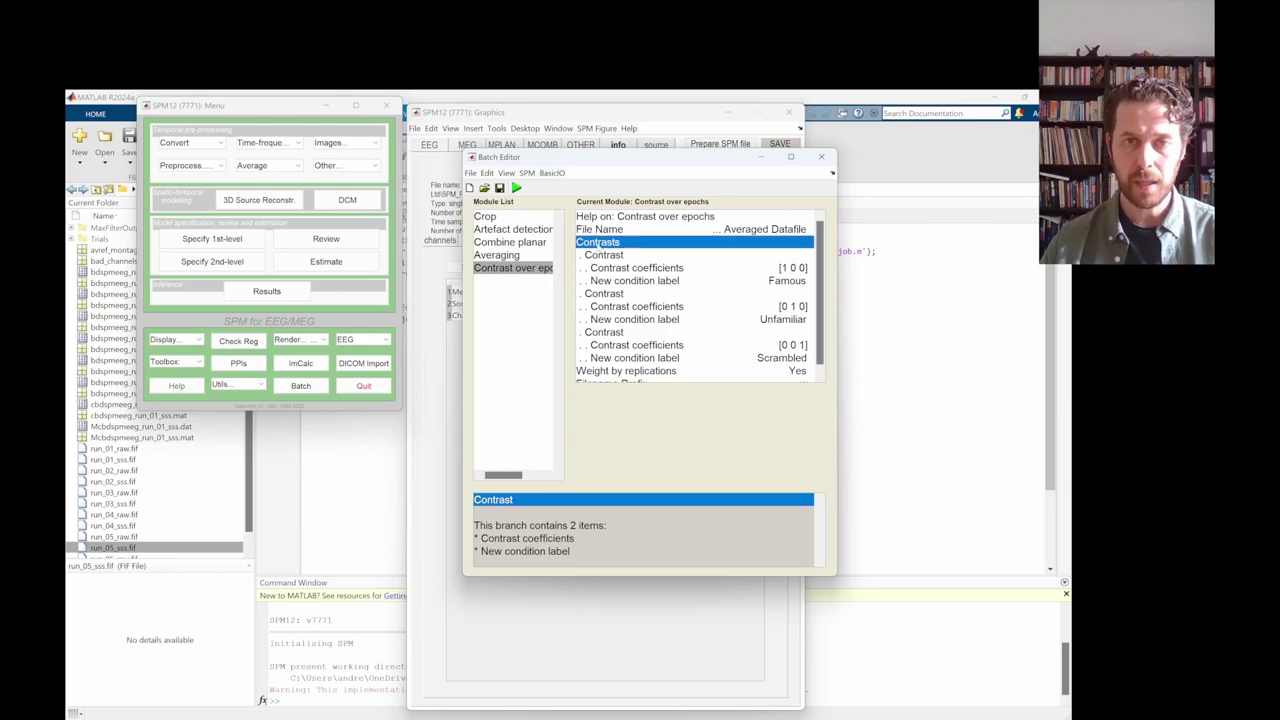
{"action": "left_click", "coordinate": [608, 401]}
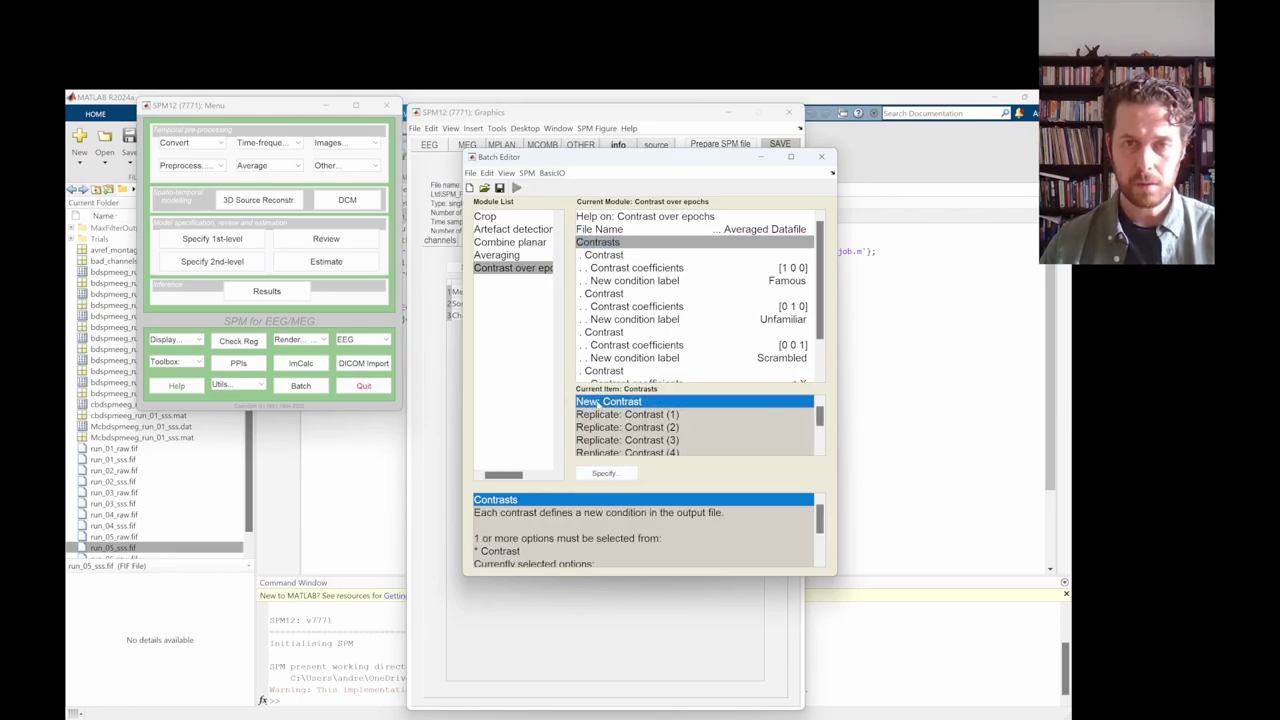
{"action": "left_click", "coordinate": [608, 401]}
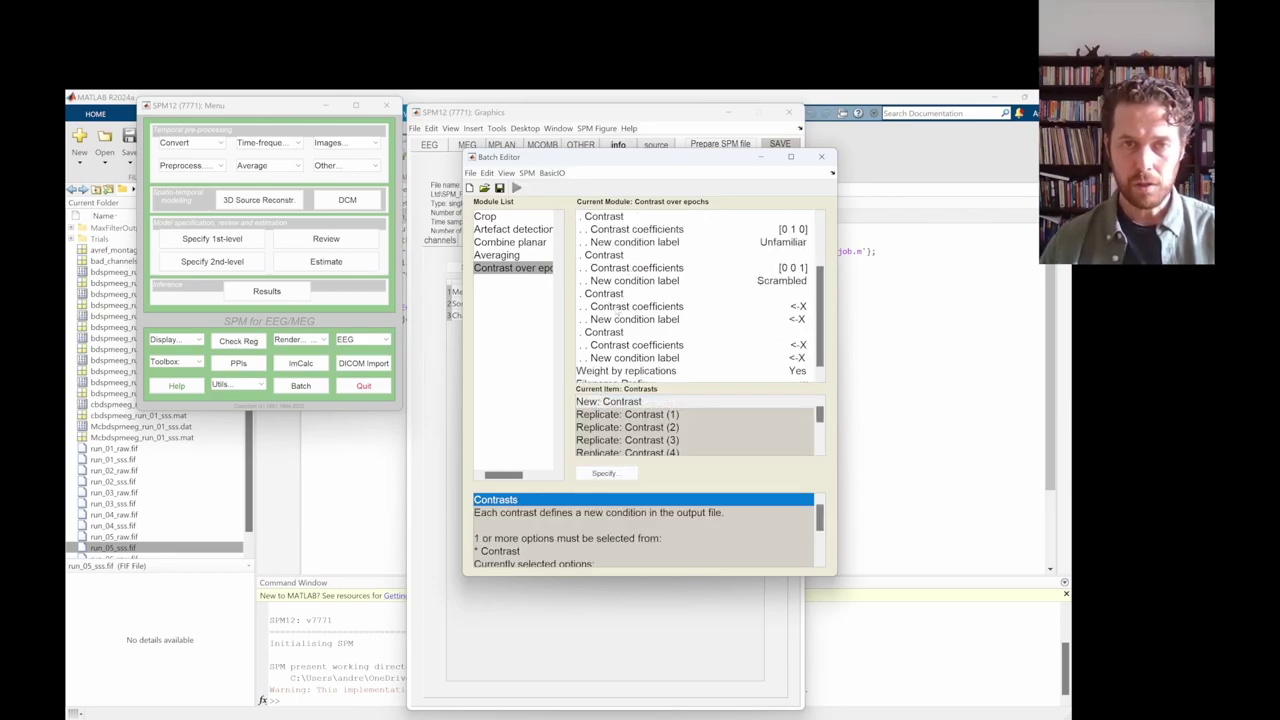
- Set the fourth contrast's coefficients to [.5 .5 -1] and its new condition label to Face - Scrambled
{"action": "left_click", "coordinate": [617, 309]}
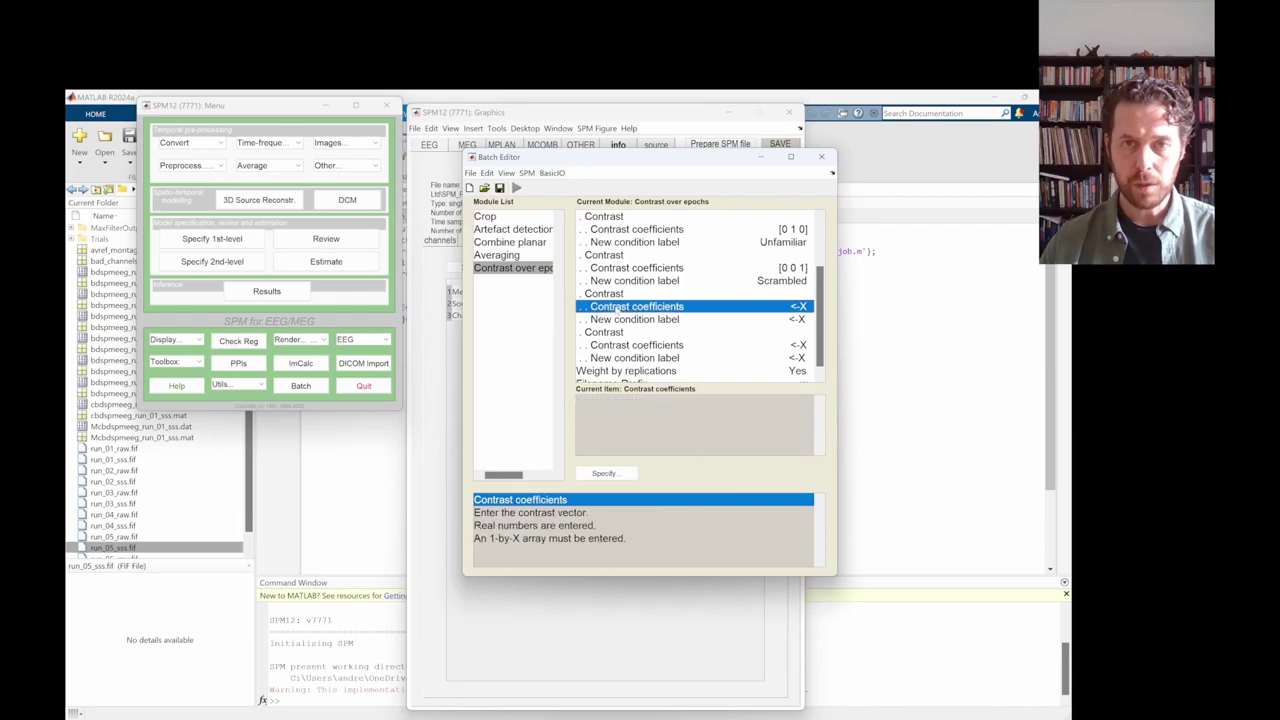
{"action": "left_click", "coordinate": [608, 474]}
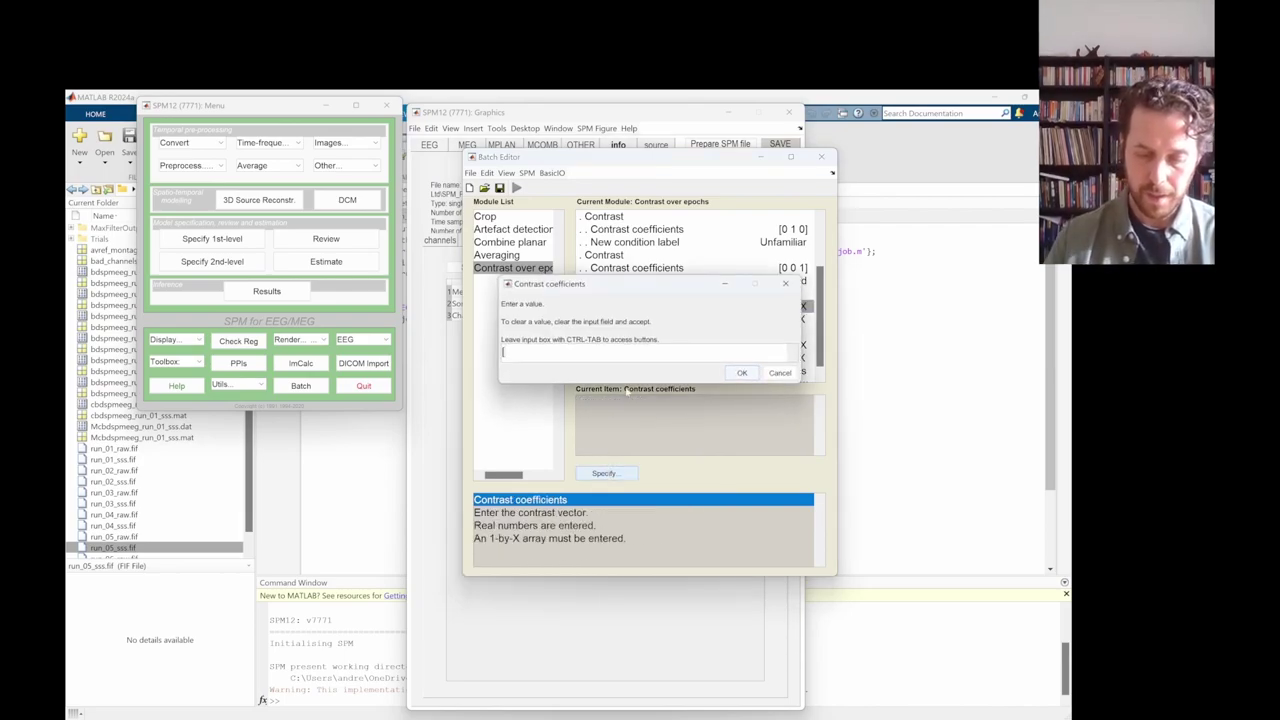
{"action": "type", "text": "["}
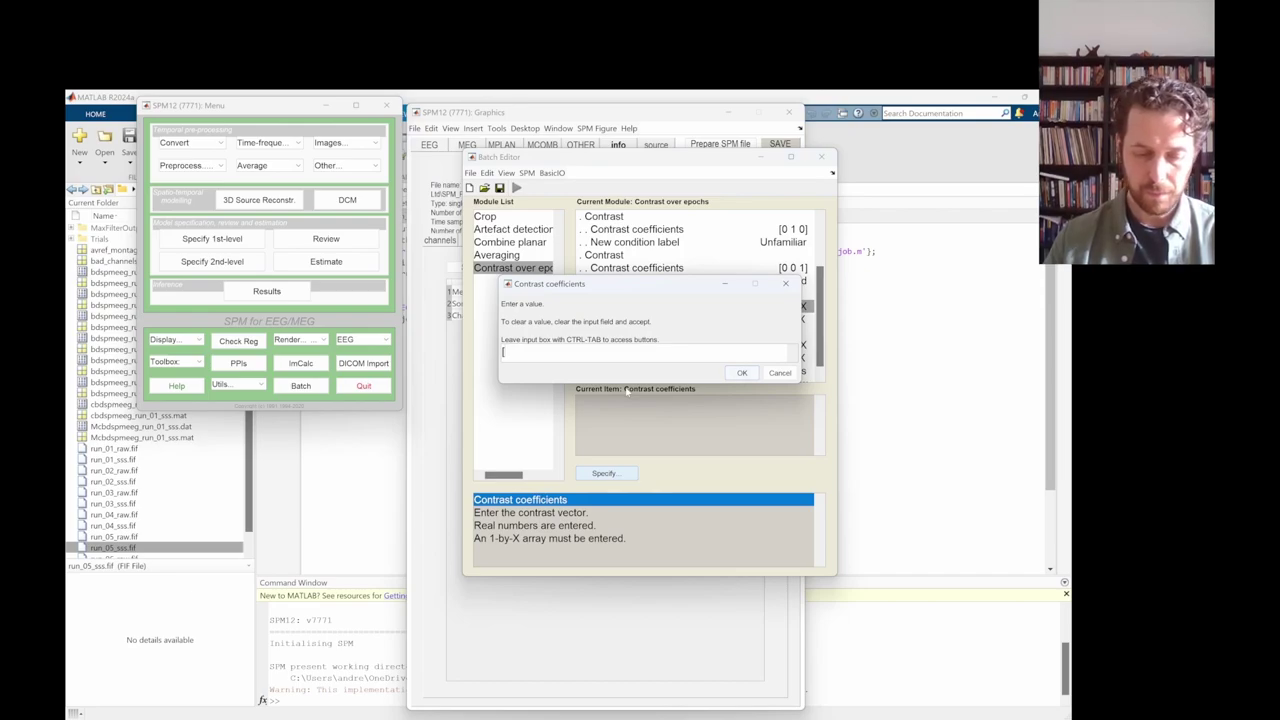
{"action": "type", "text": ".5 .5"}
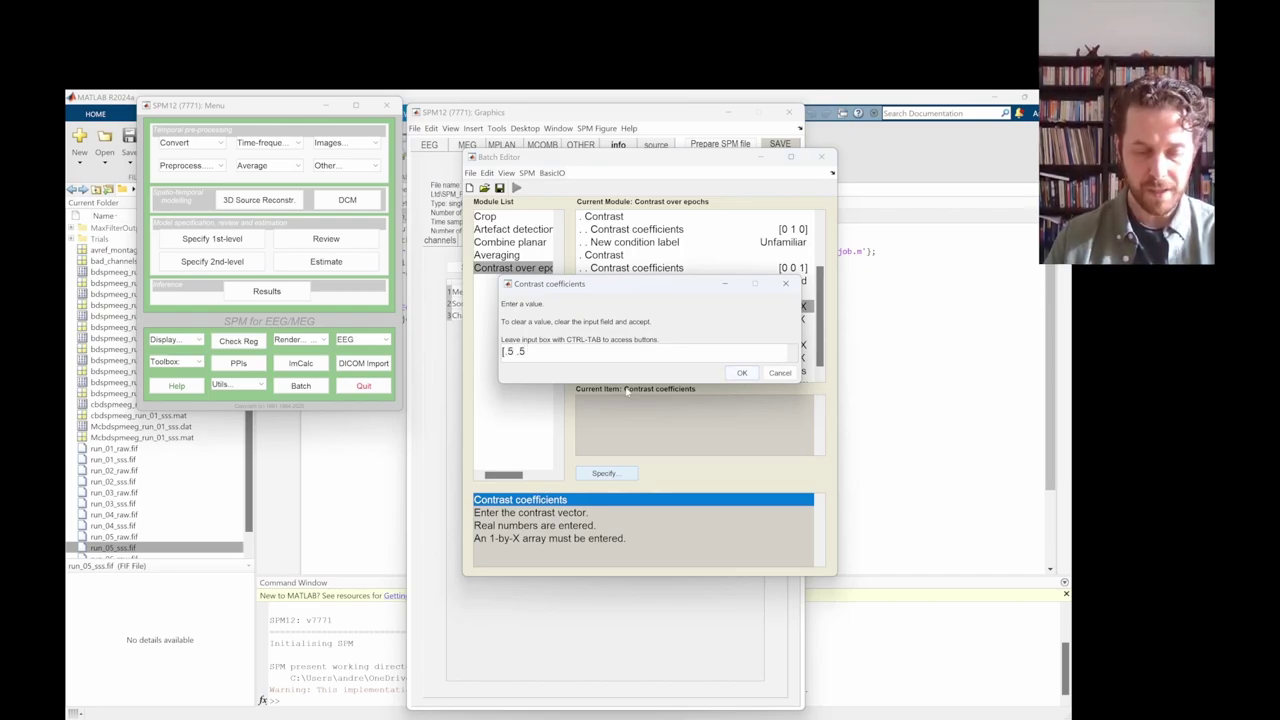
{"action": "type", "text": " -1"}
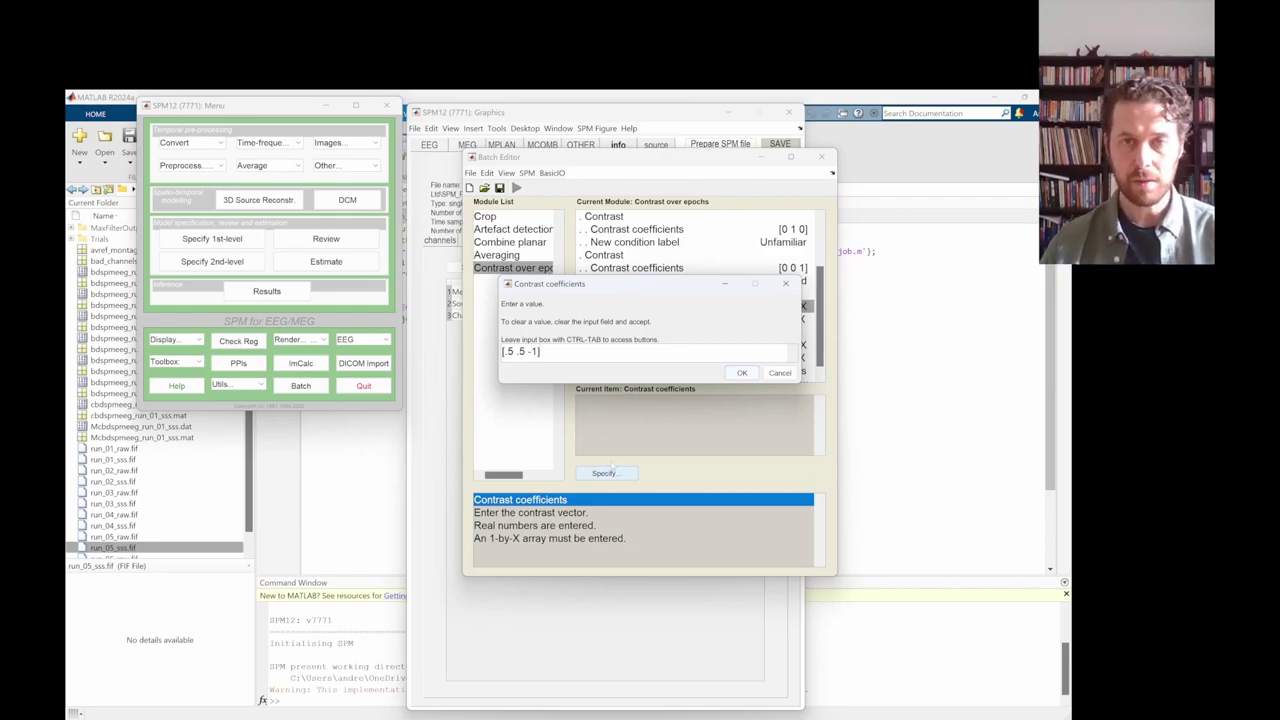
{"action": "left_click", "coordinate": [742, 372]}
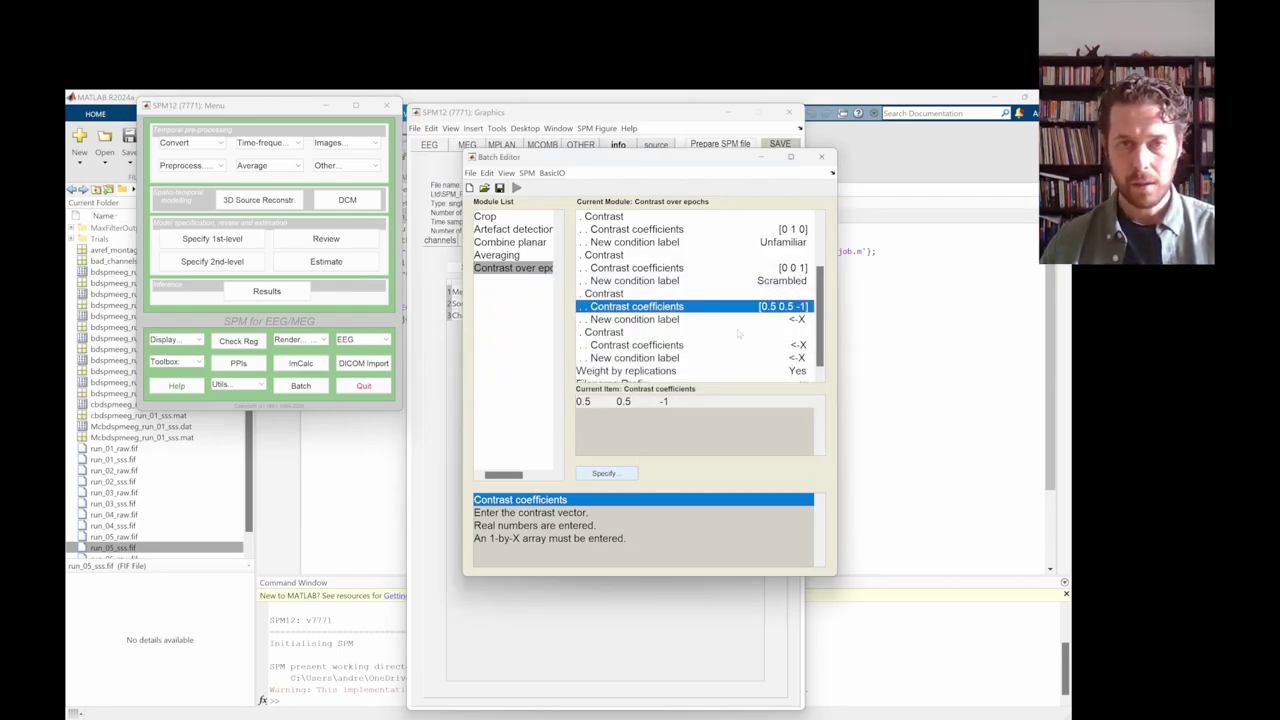
{"action": "left_click", "coordinate": [675, 320]}
{"action": "left_click", "coordinate": [604, 474]}
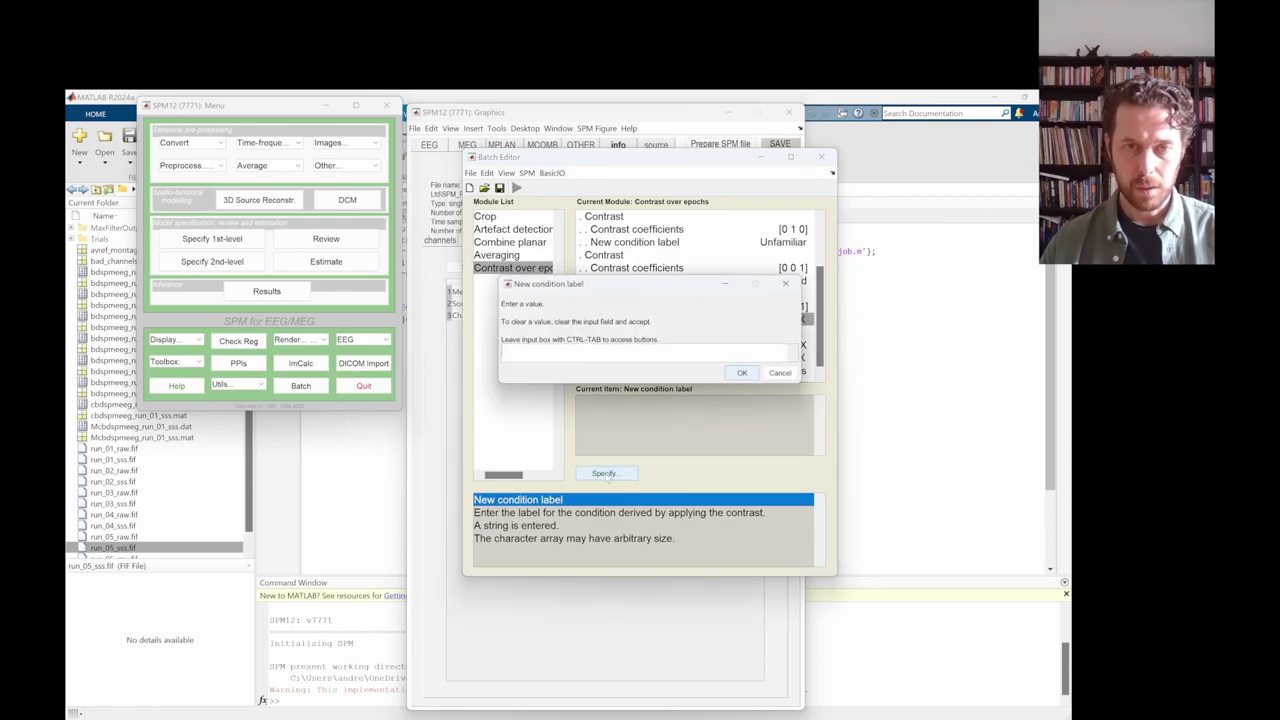
{"action": "type", "text": "Face"}
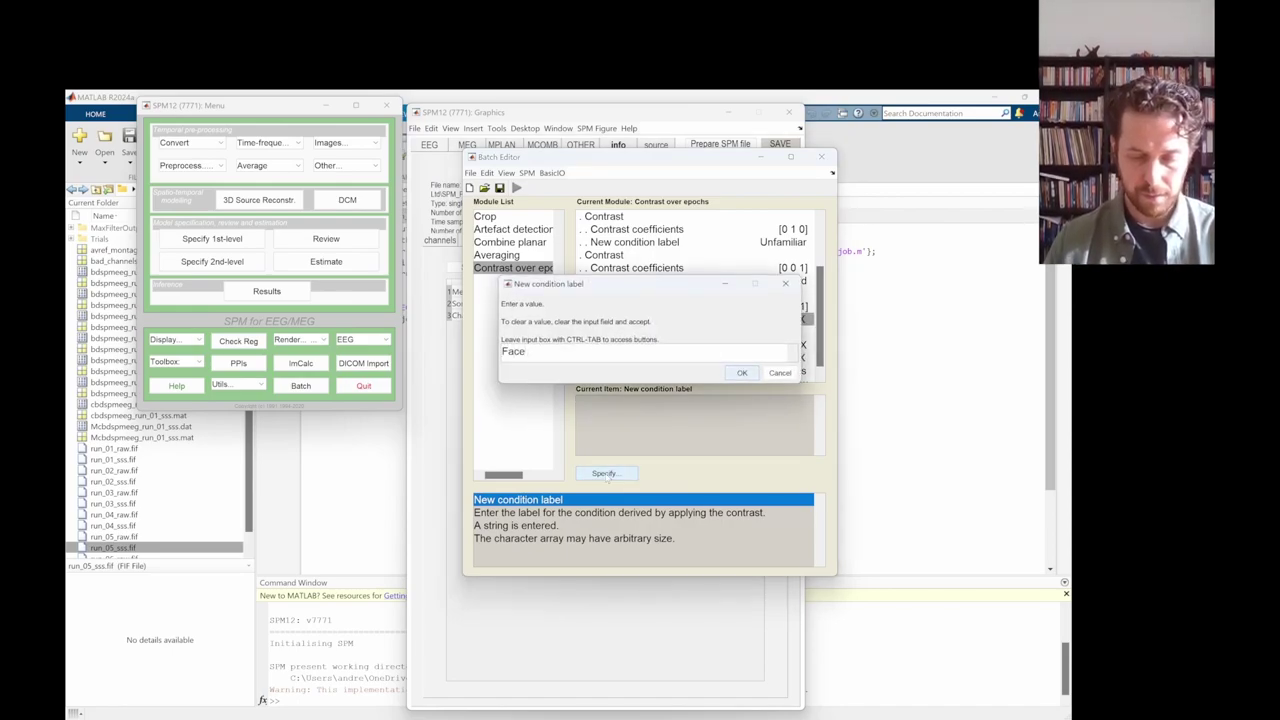
{"action": "type", "text": " - Scr"}
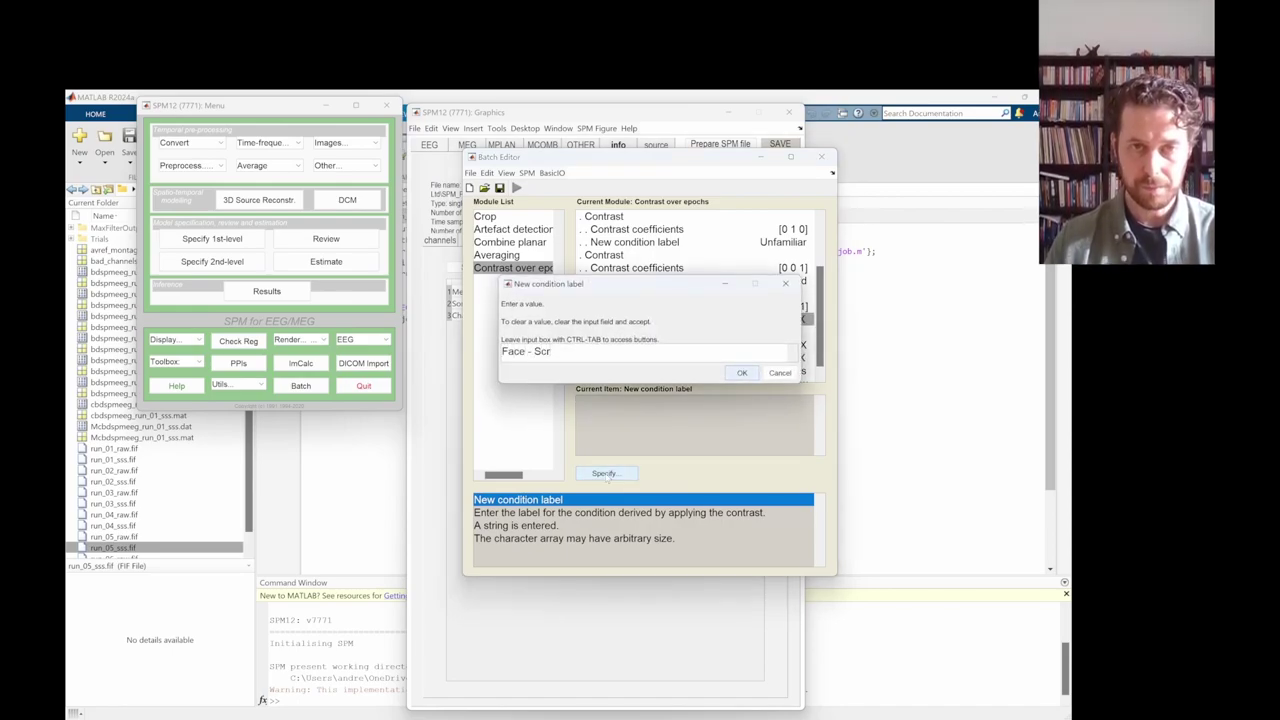
{"action": "type", "text": "ambled"}
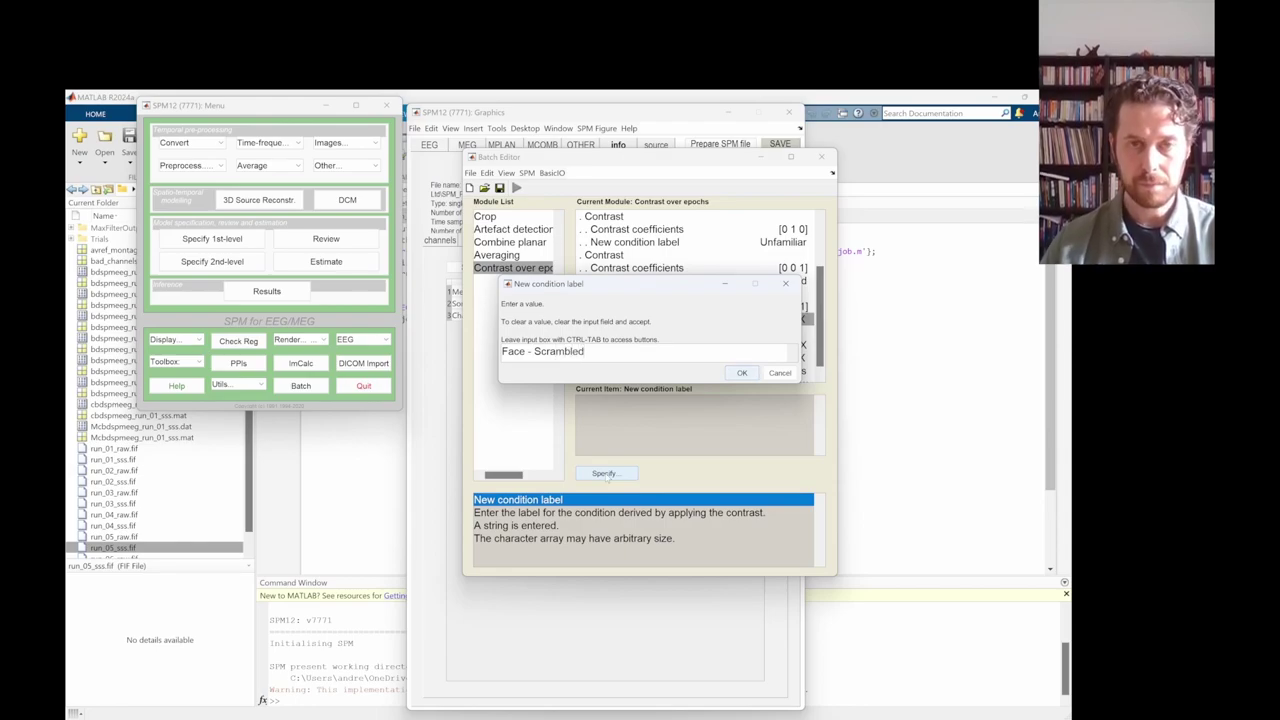
{"action": "left_click", "coordinate": [731, 372]}
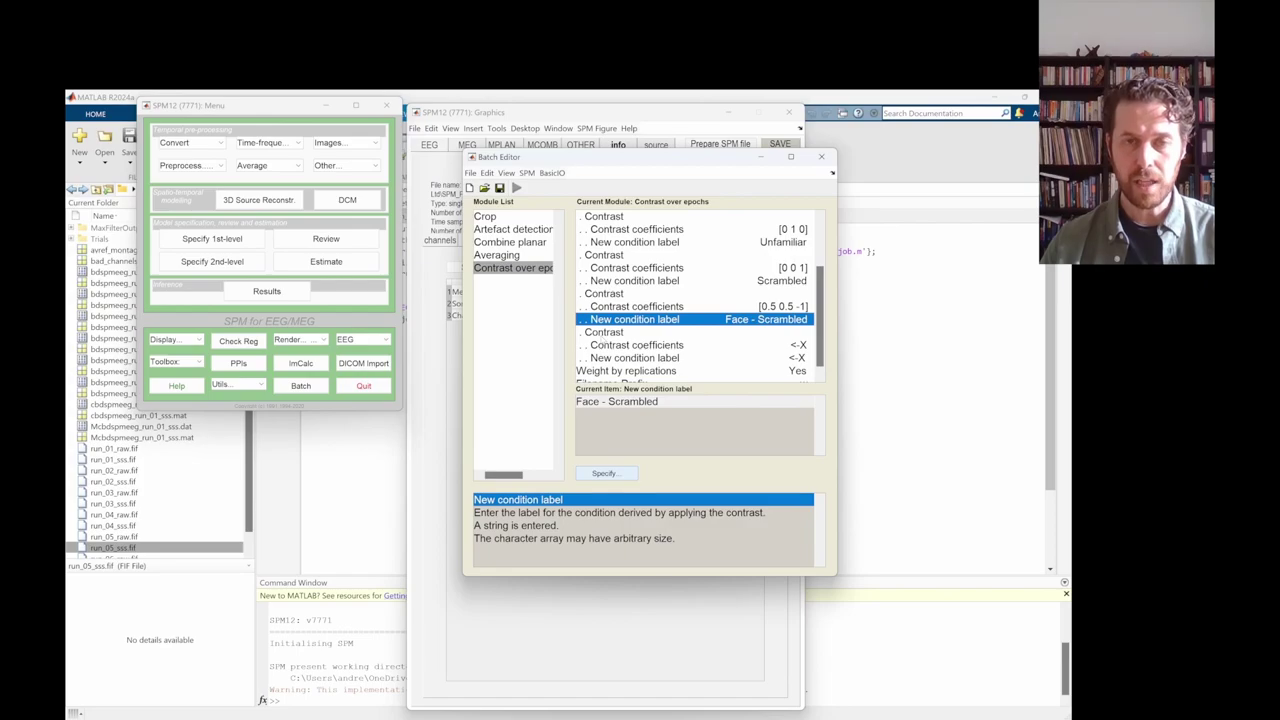
- Set the fifth contrast's coefficients to [1 -1 0] and its new condition label to Famous - Unfamiliar
{"action": "left_click", "coordinate": [600, 345]}
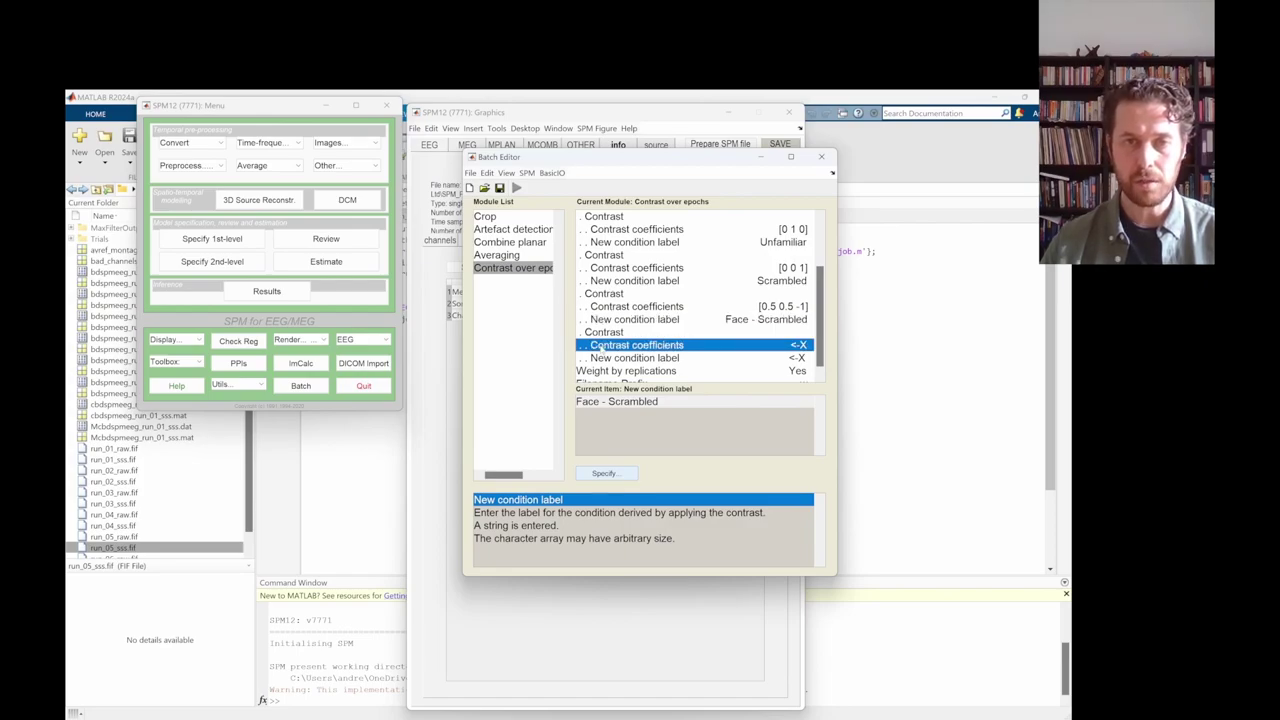
{"action": "left_click", "coordinate": [606, 473]}
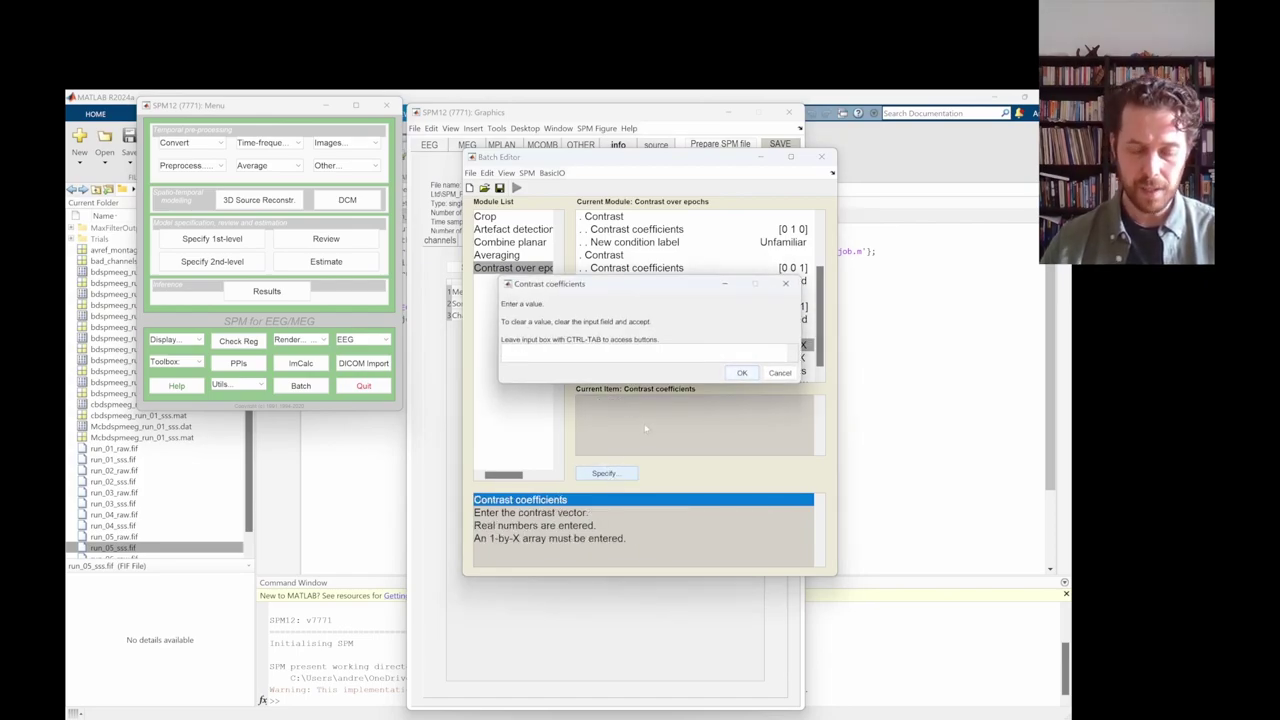
{"action": "type", "text": "["}
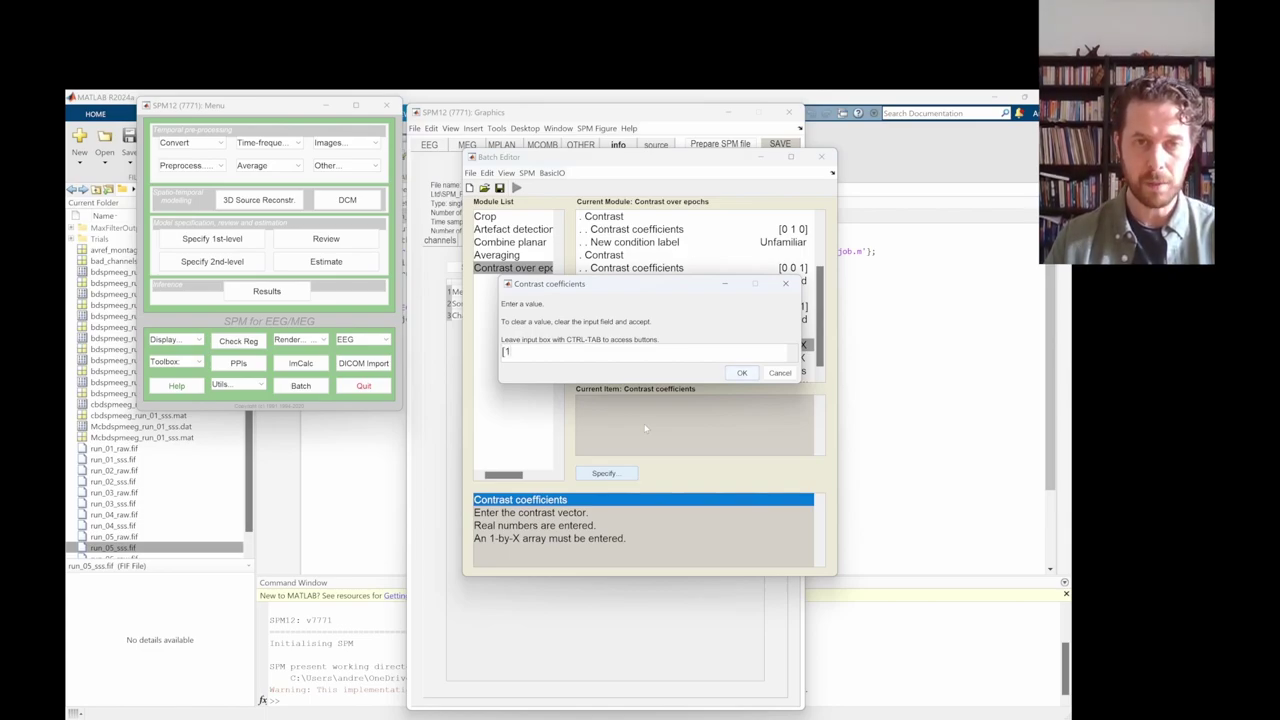
{"action": "type", "text": "1 -1 0"}
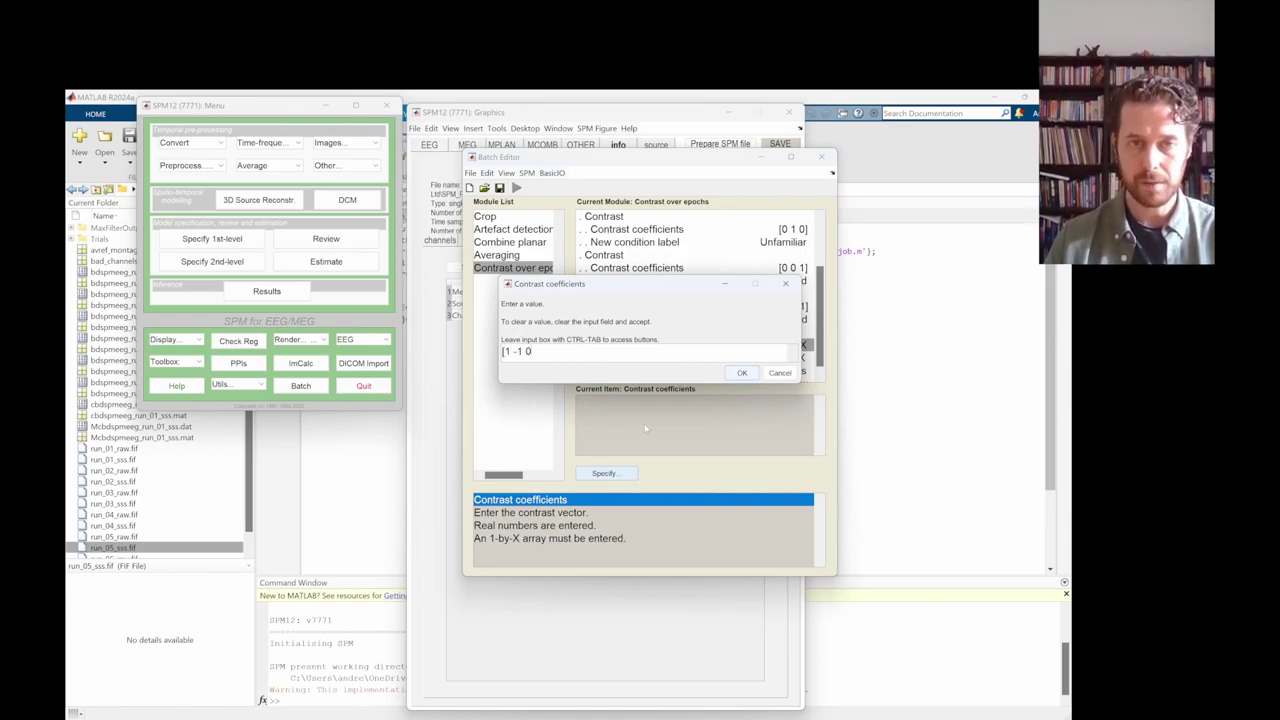
{"action": "left_click", "coordinate": [742, 372]}
{"action": "left_click", "coordinate": [634, 357]}
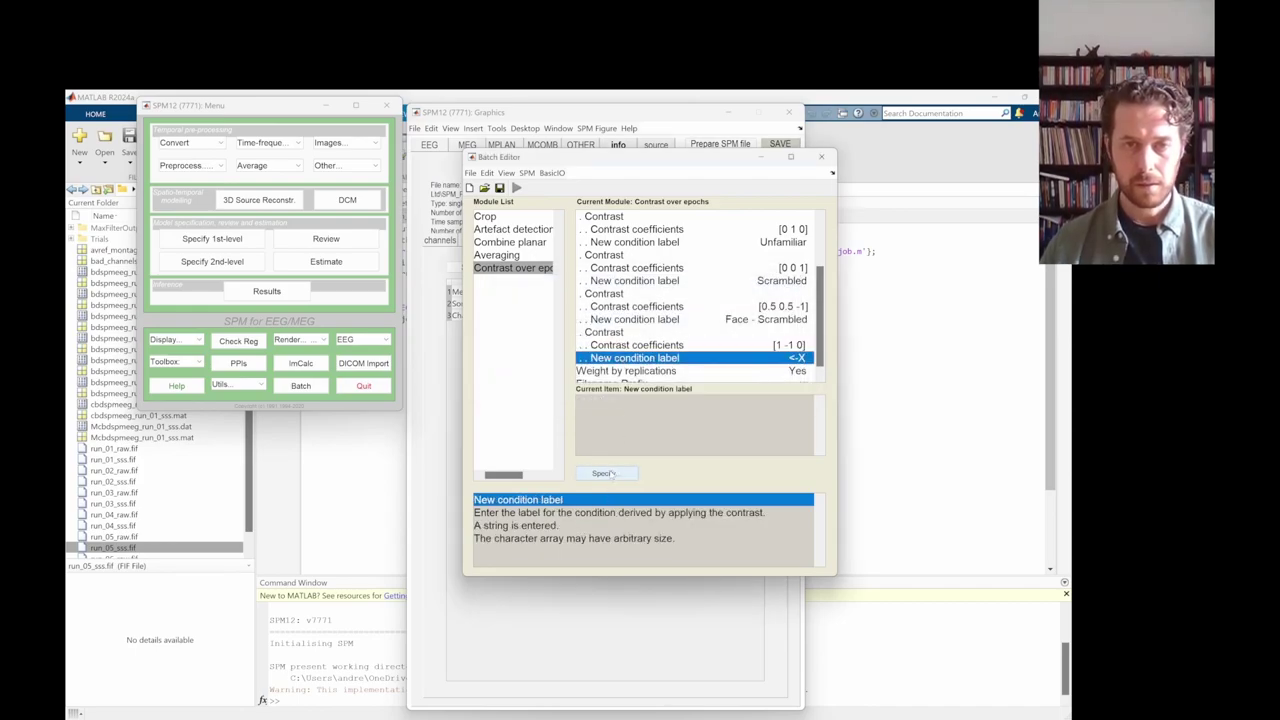
{"action": "left_click", "coordinate": [606, 473]}
{"action": "type", "text": "Famou"}
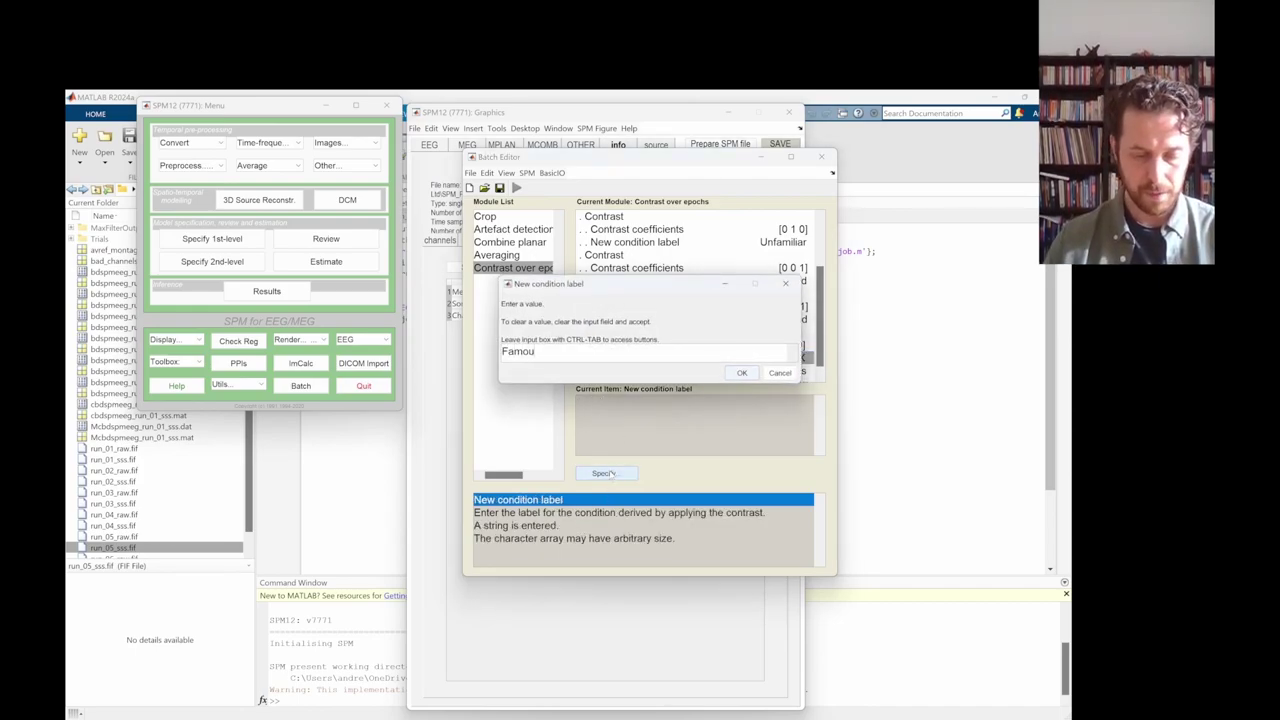
{"action": "type", "text": "s - Unf"}
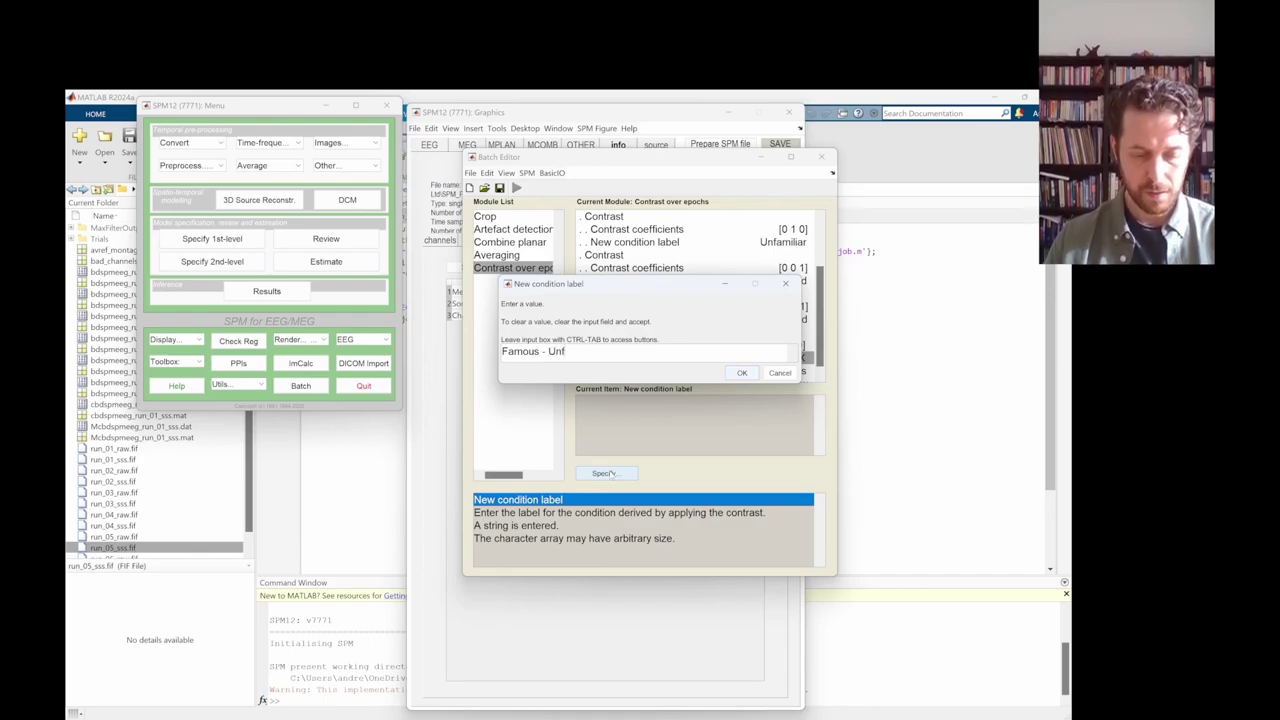
{"action": "type", "text": "amiliar"}
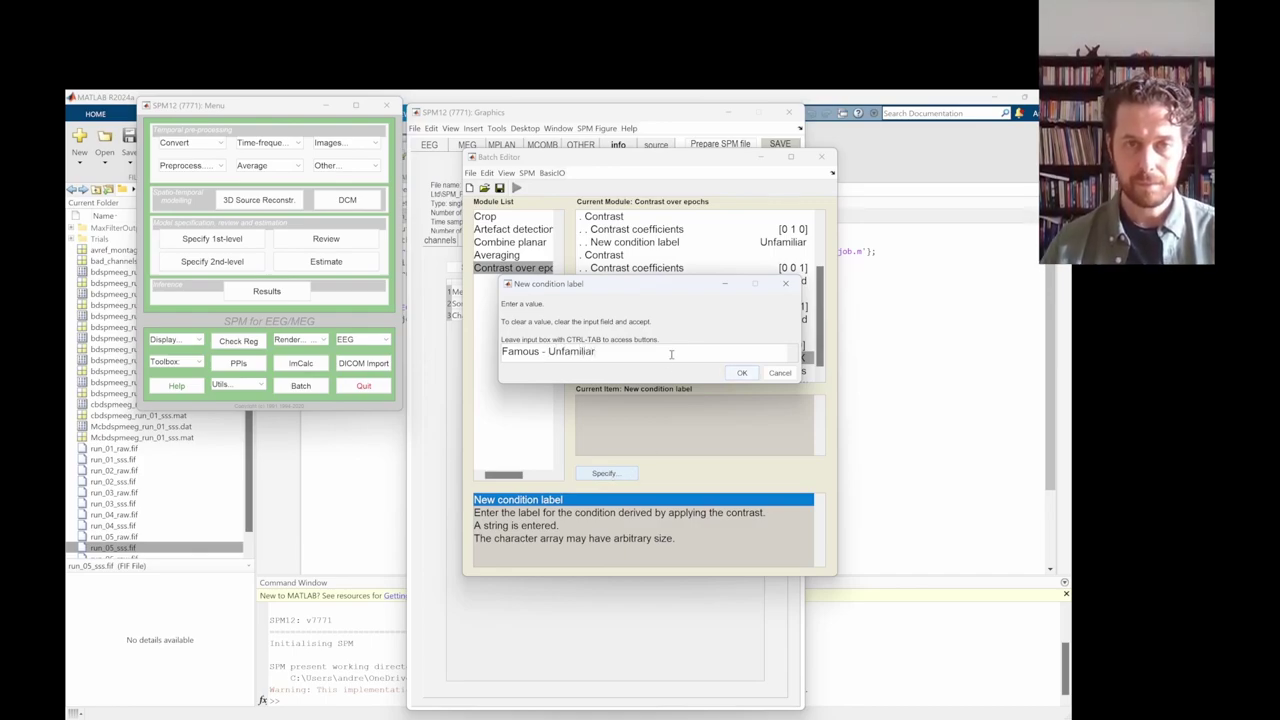
{"action": "left_click", "coordinate": [742, 373]}
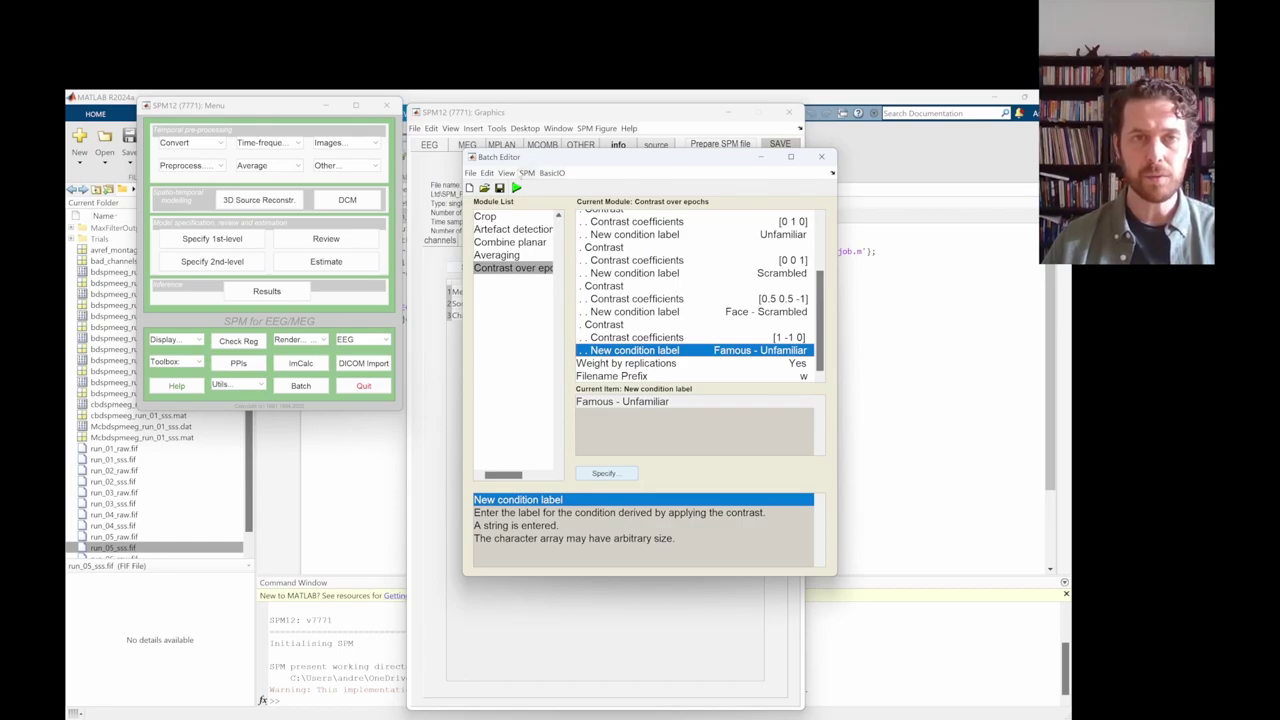
- Save the batch and its script as batch_preproc_erp in the BatchScripts folder
{"action": "left_click", "coordinate": [470, 173]}
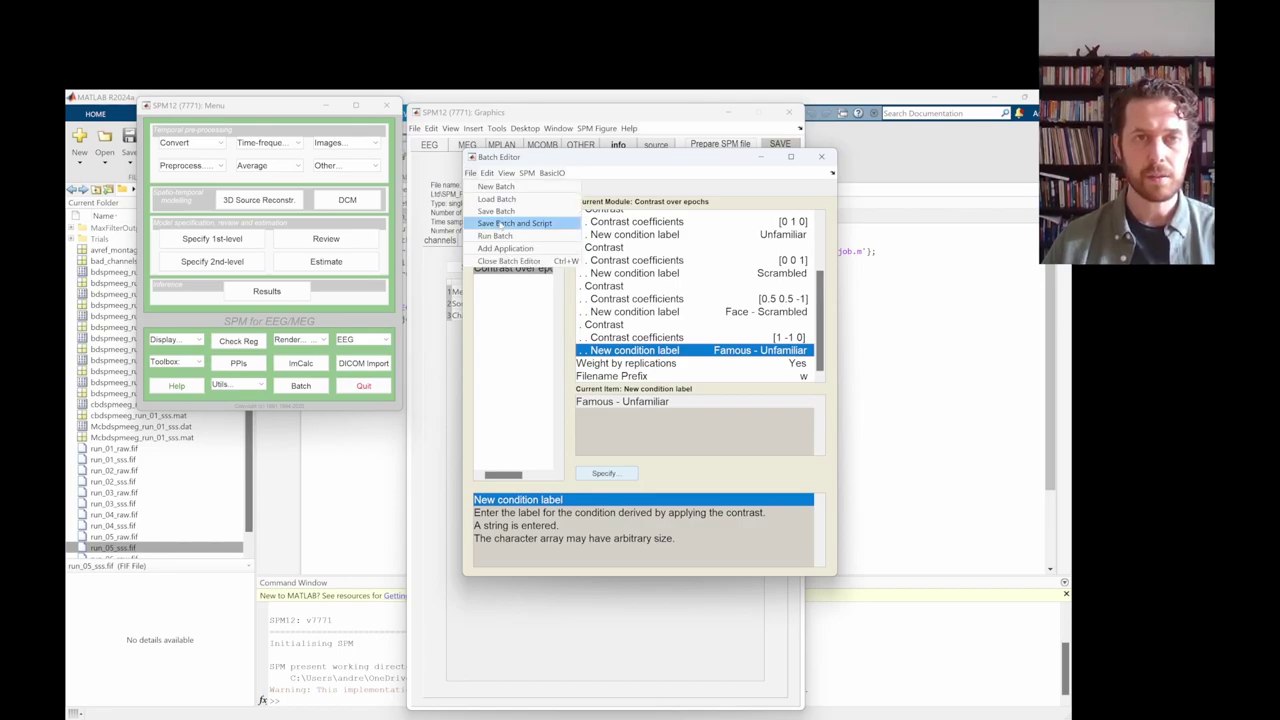
{"action": "left_click", "coordinate": [508, 222]}
{"action": "left_click", "coordinate": [508, 201]}
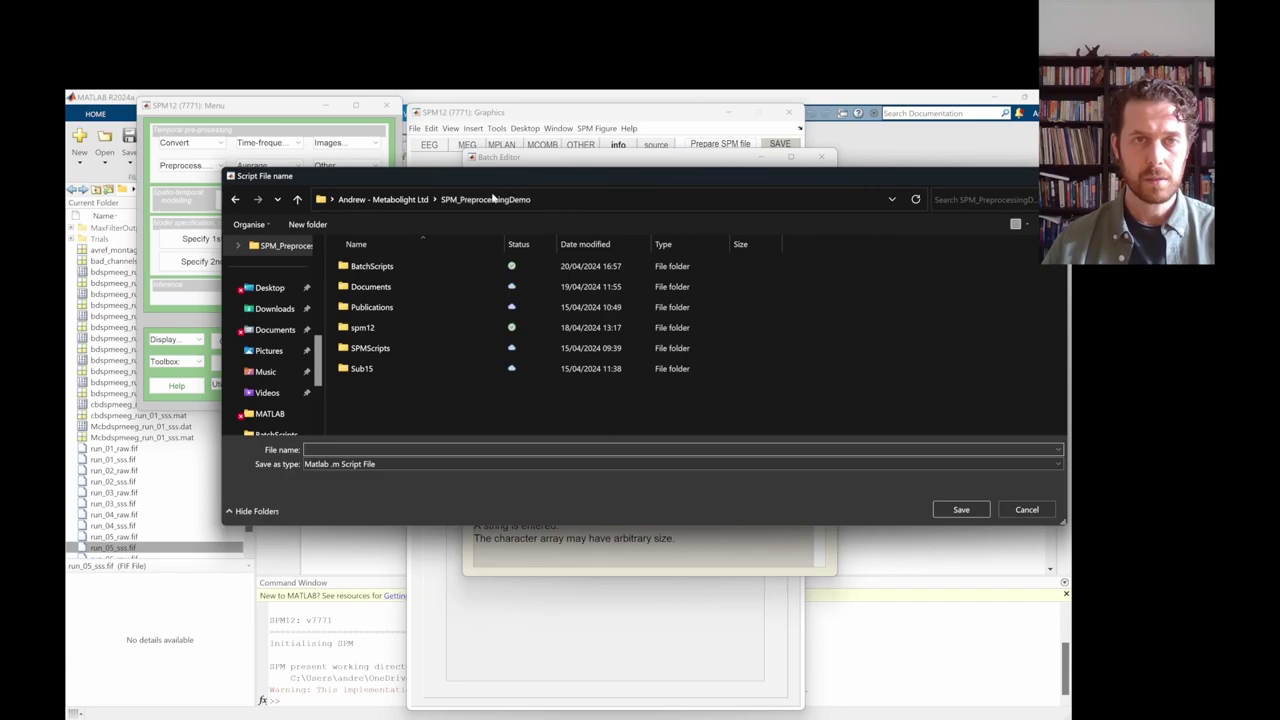
{"action": "double_click", "coordinate": [375, 265]}
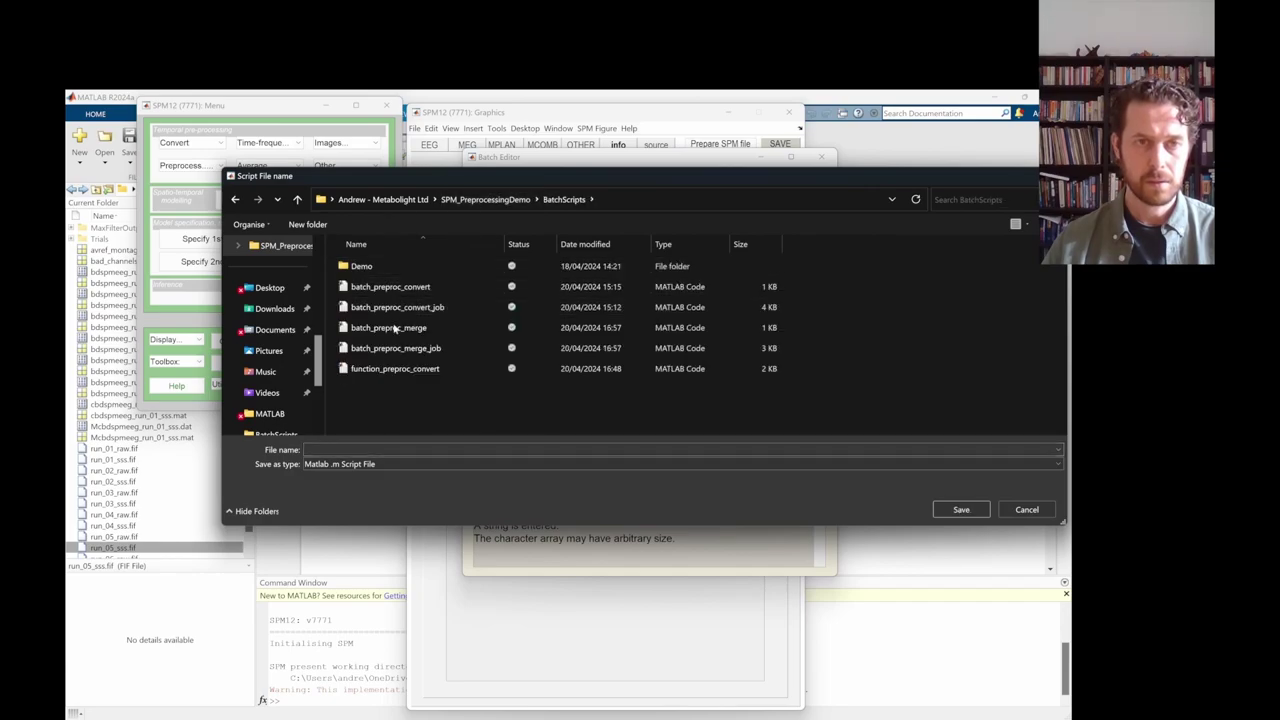
{"action": "left_click", "coordinate": [408, 449]}
{"action": "type", "text": "b"}
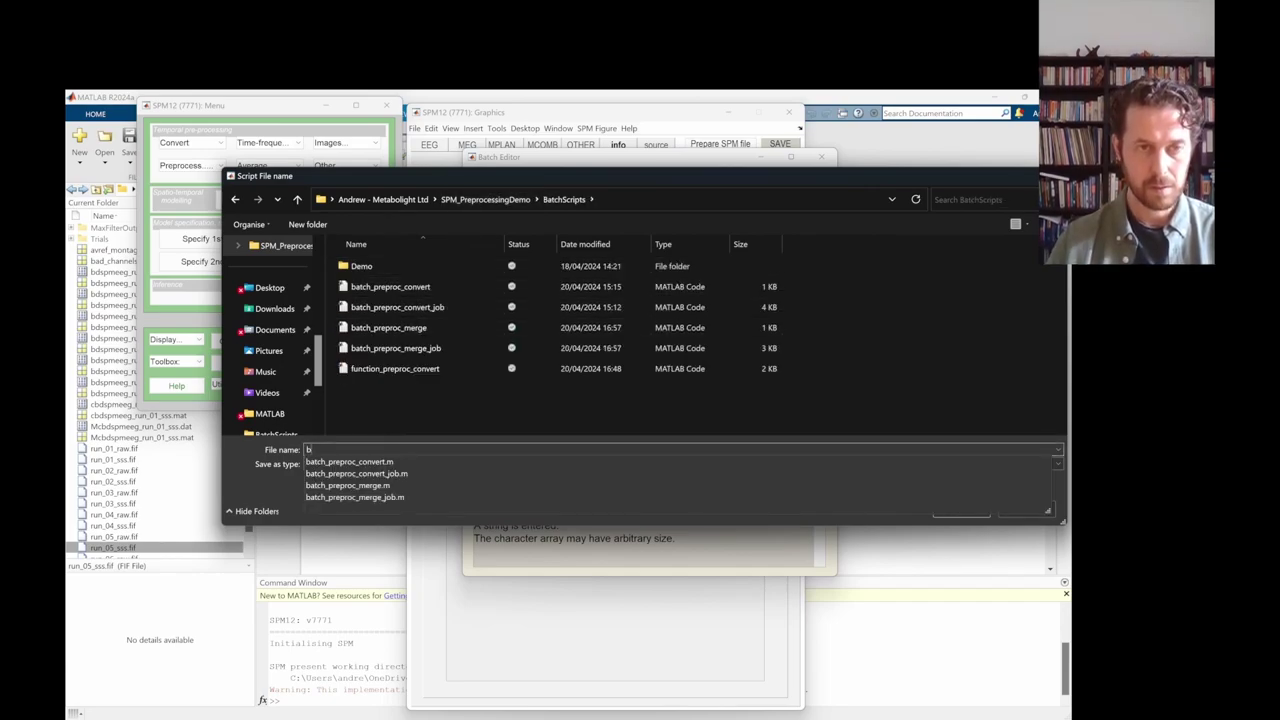
{"action": "type", "text": "atch"}
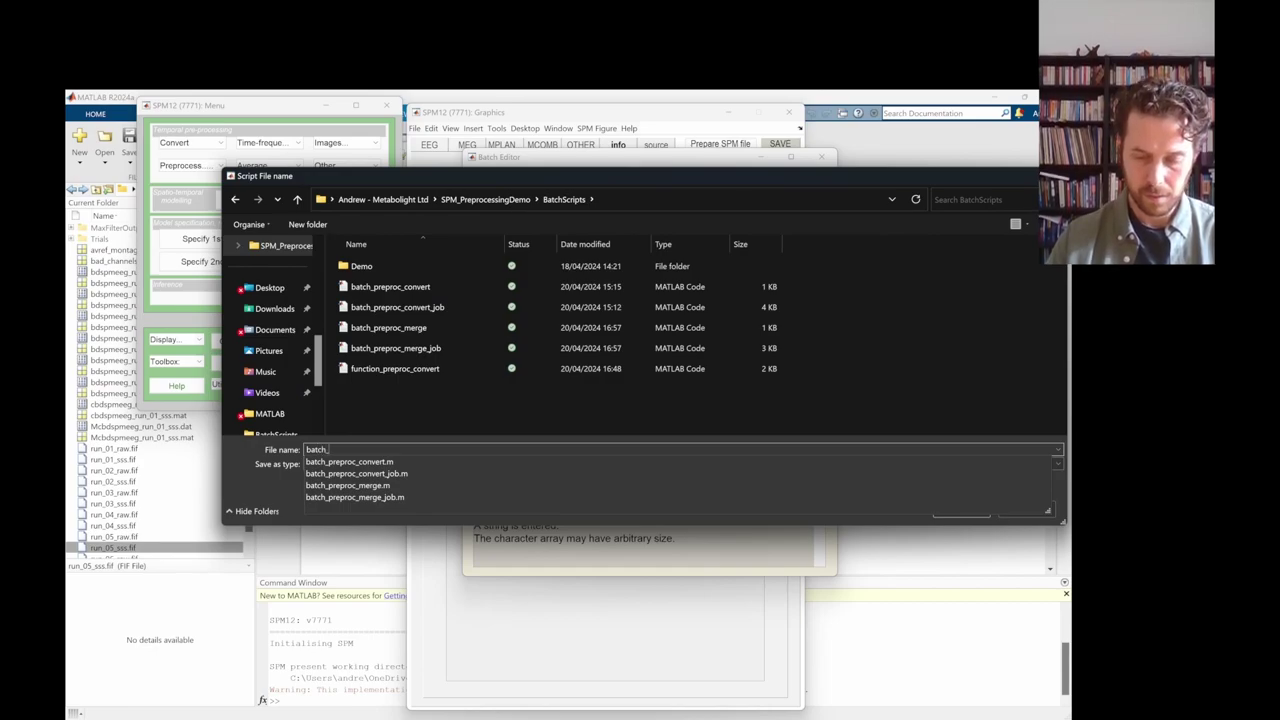
{"action": "type", "text": "_preproc_erp"}
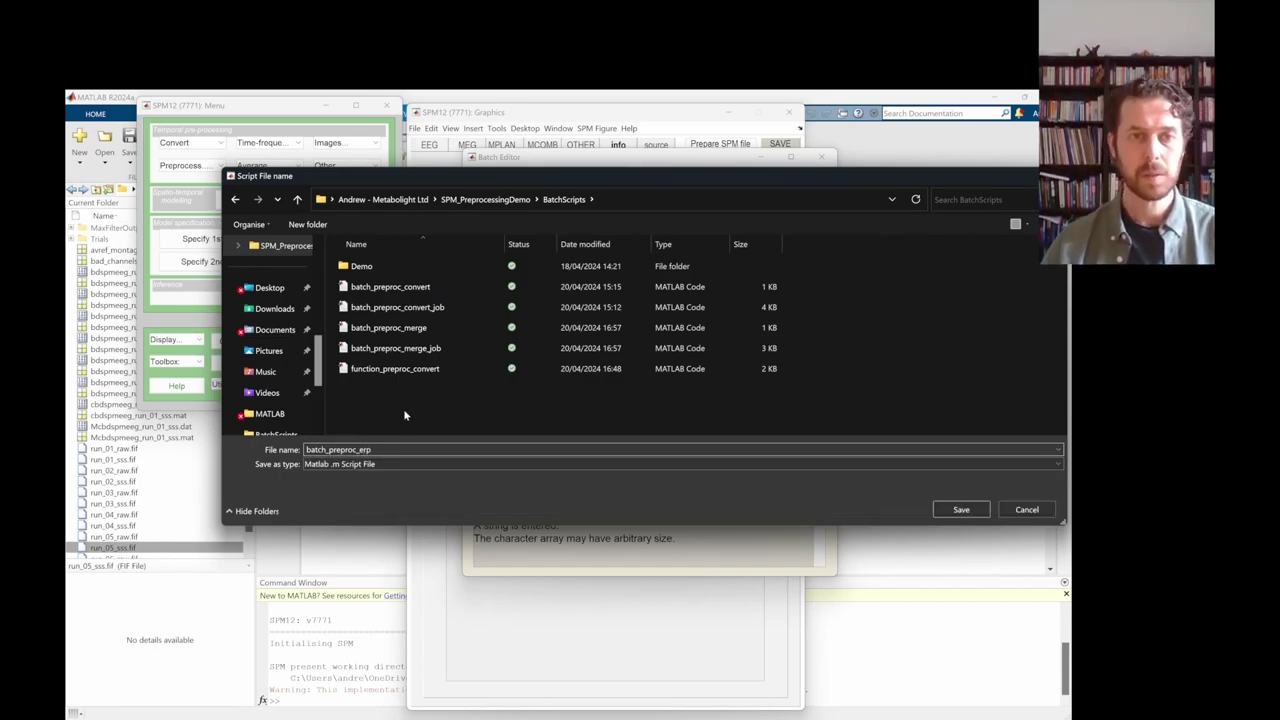
{"action": "left_click", "coordinate": [960, 510]}
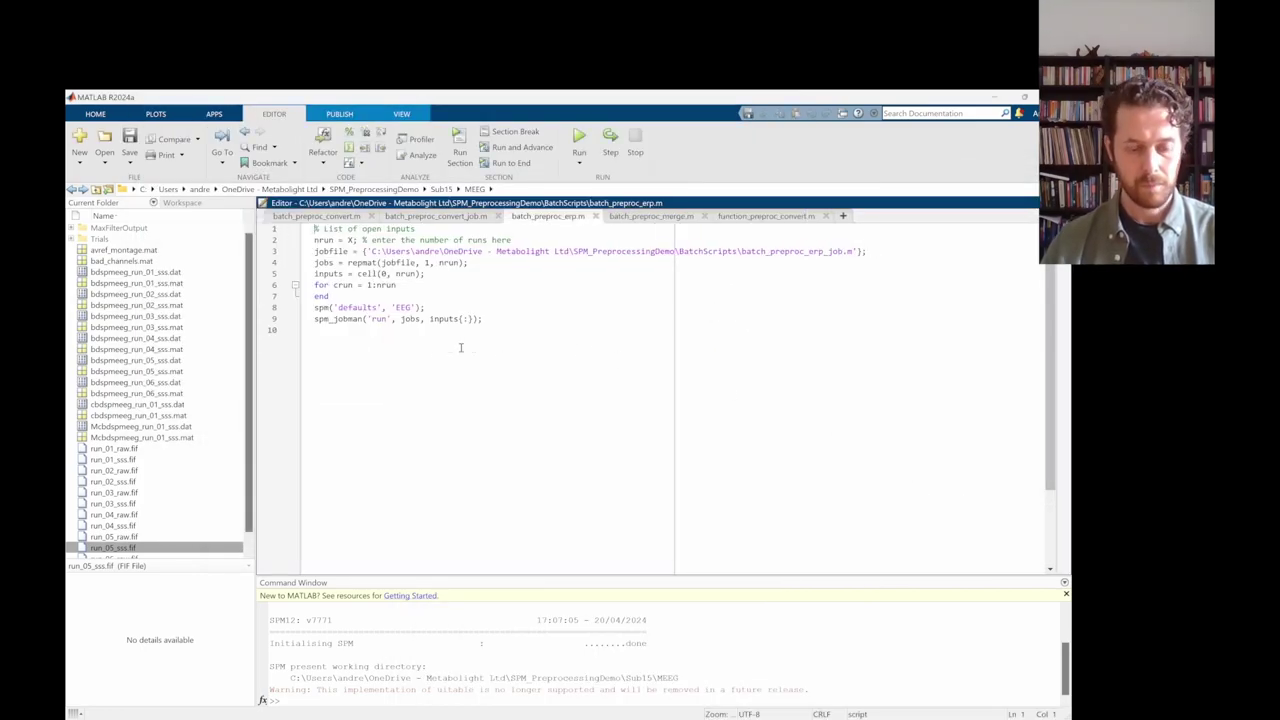
- Return to the Batch Editor and run the complete ERP preprocessing batch
{"action": "key", "text": "alt+Tab"}
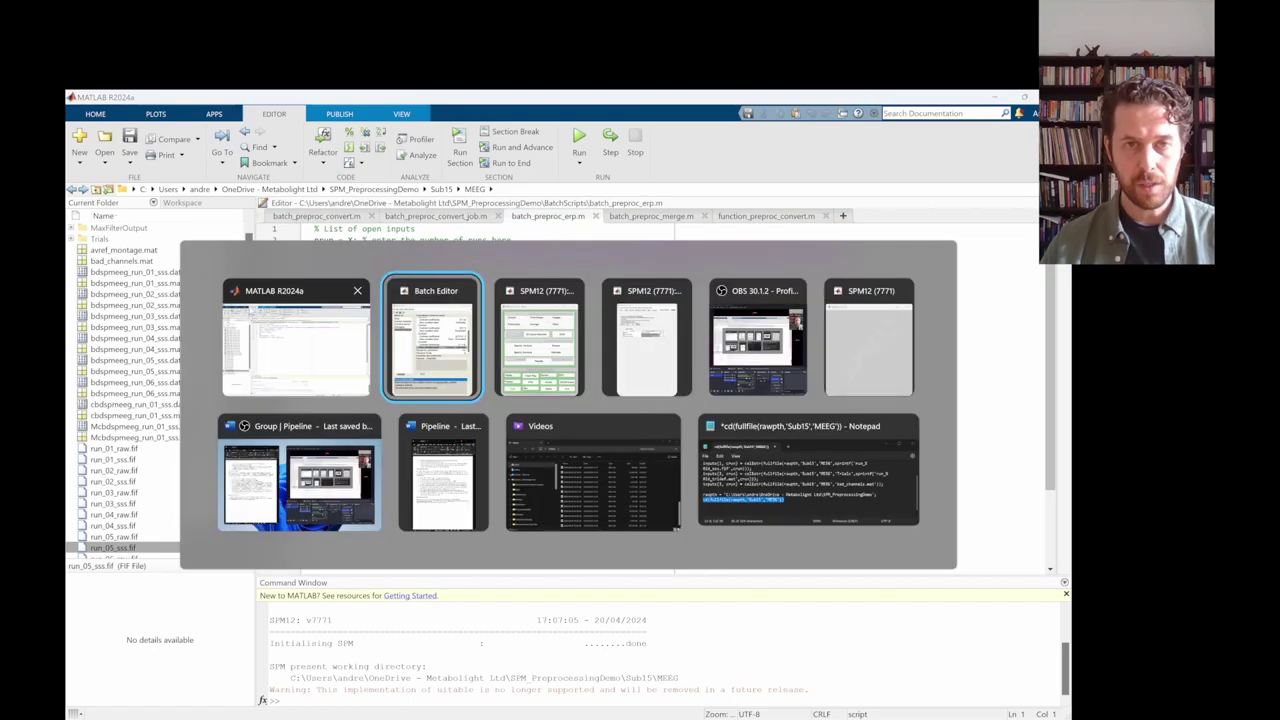
{"action": "left_click", "coordinate": [432, 340]}
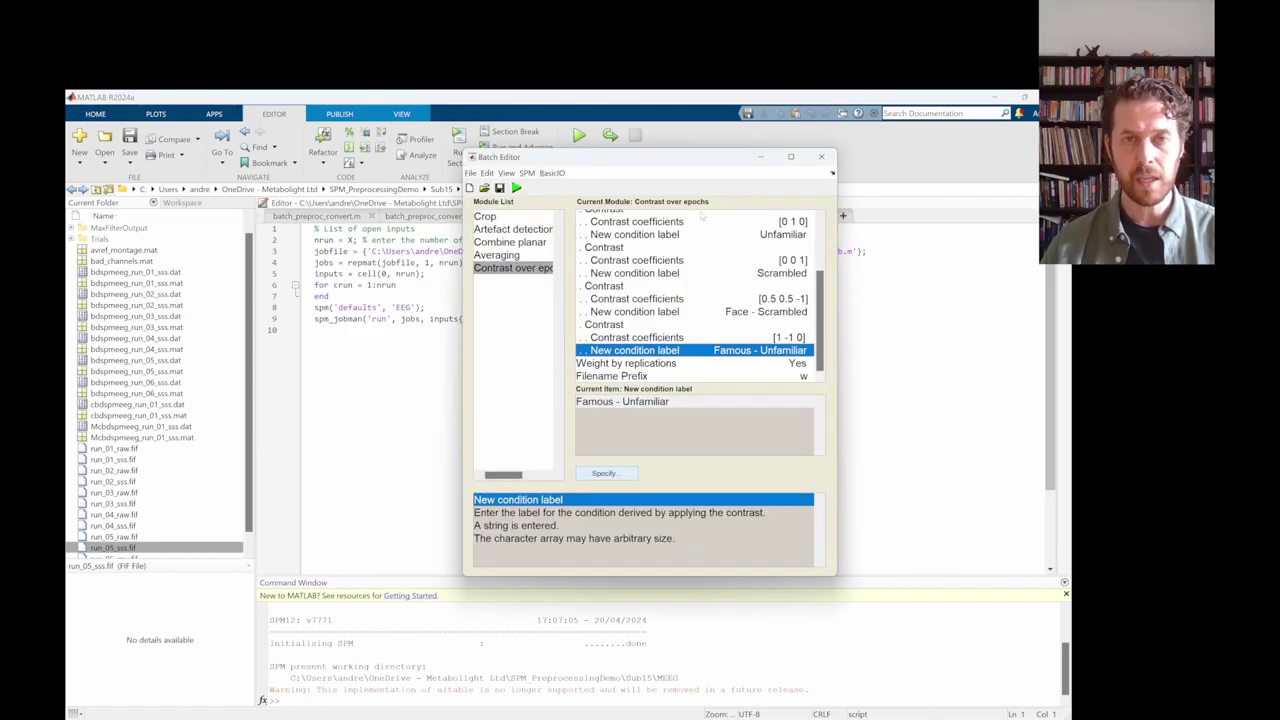
{"action": "left_click_drag", "start_coordinate": [651, 160], "coordinate": [585, 180]}
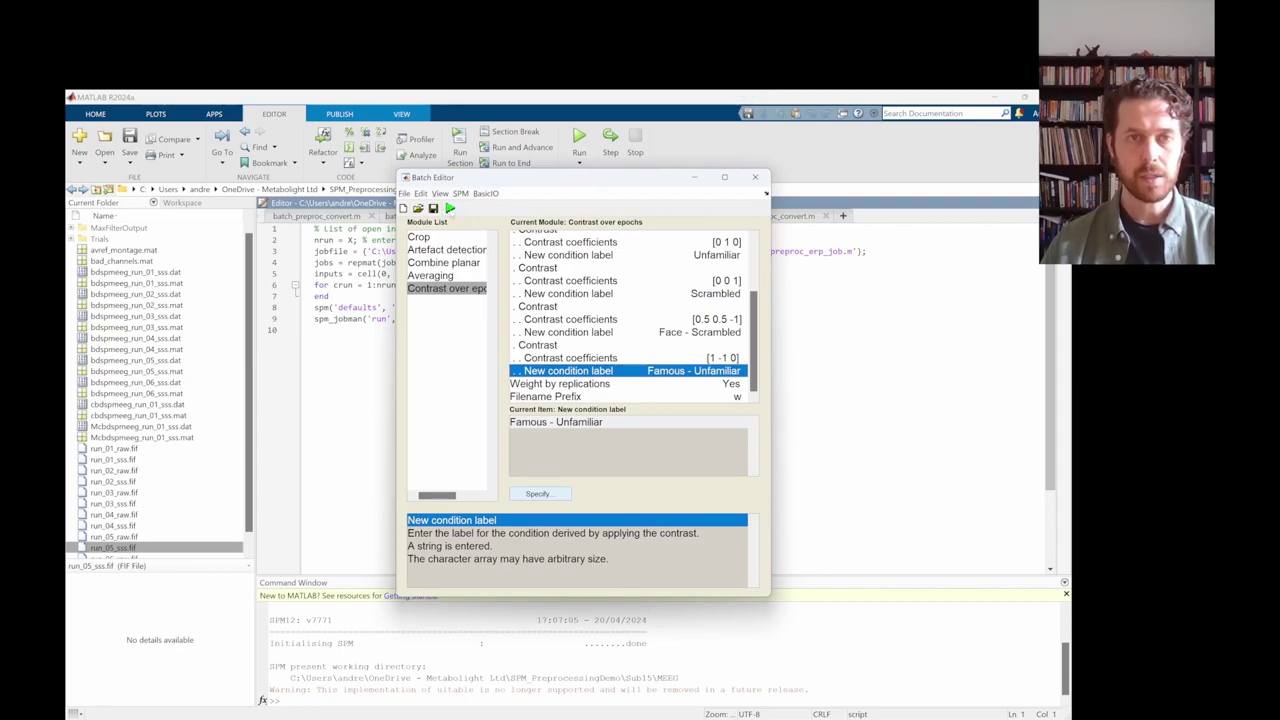
{"action": "left_click", "coordinate": [451, 209]}
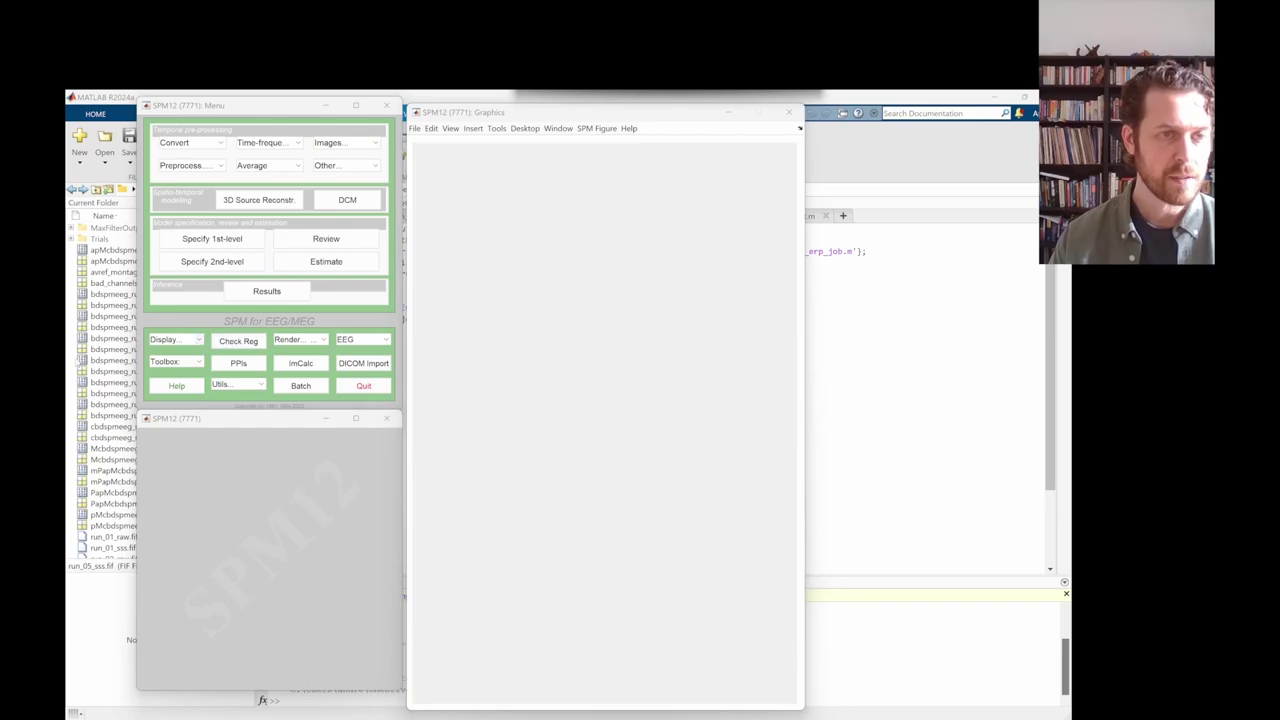
- Check the output files in the MEEG folder and load wmPapMcbdspmeeg_run_01_sss.mat for M/EEG display
{"action": "left_click", "coordinate": [73, 362]}
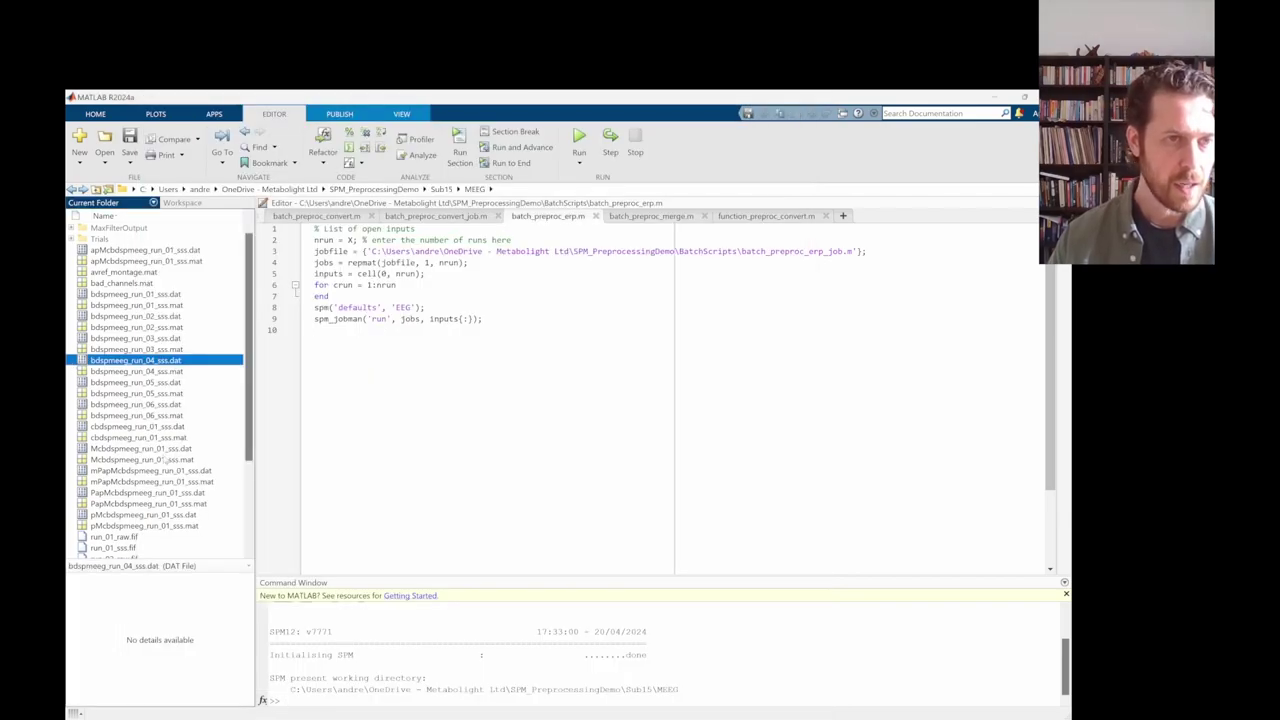
{"action": "scroll", "coordinate": [170, 458], "scroll_direction": "down", "scroll_amount": 2}
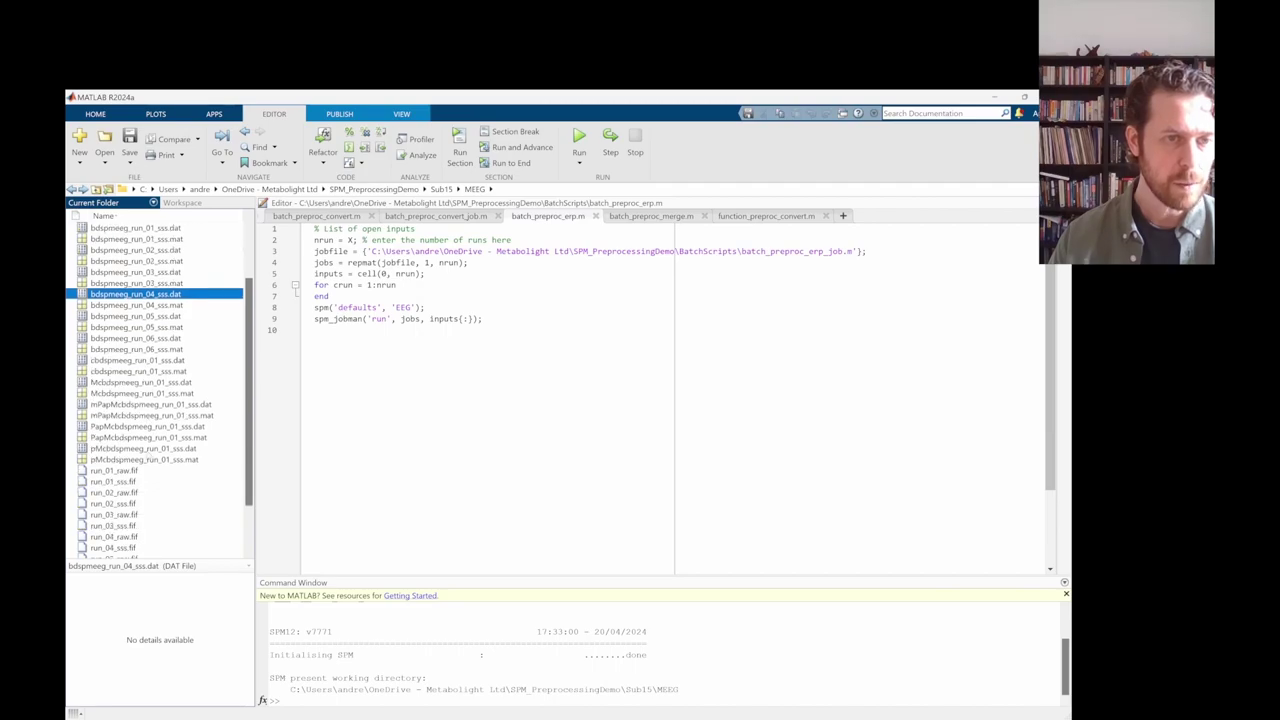
{"action": "scroll", "coordinate": [148, 453], "scroll_direction": "down", "scroll_amount": 2}
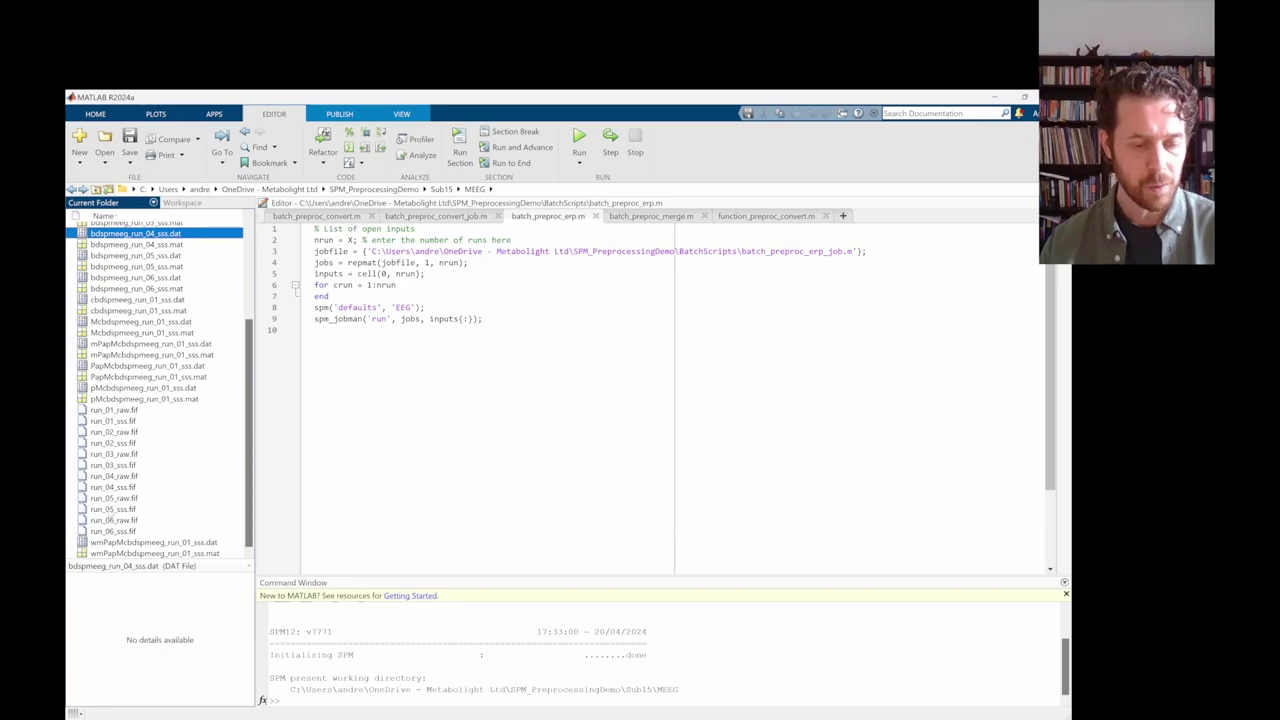
{"action": "key", "text": "super+Tab"}
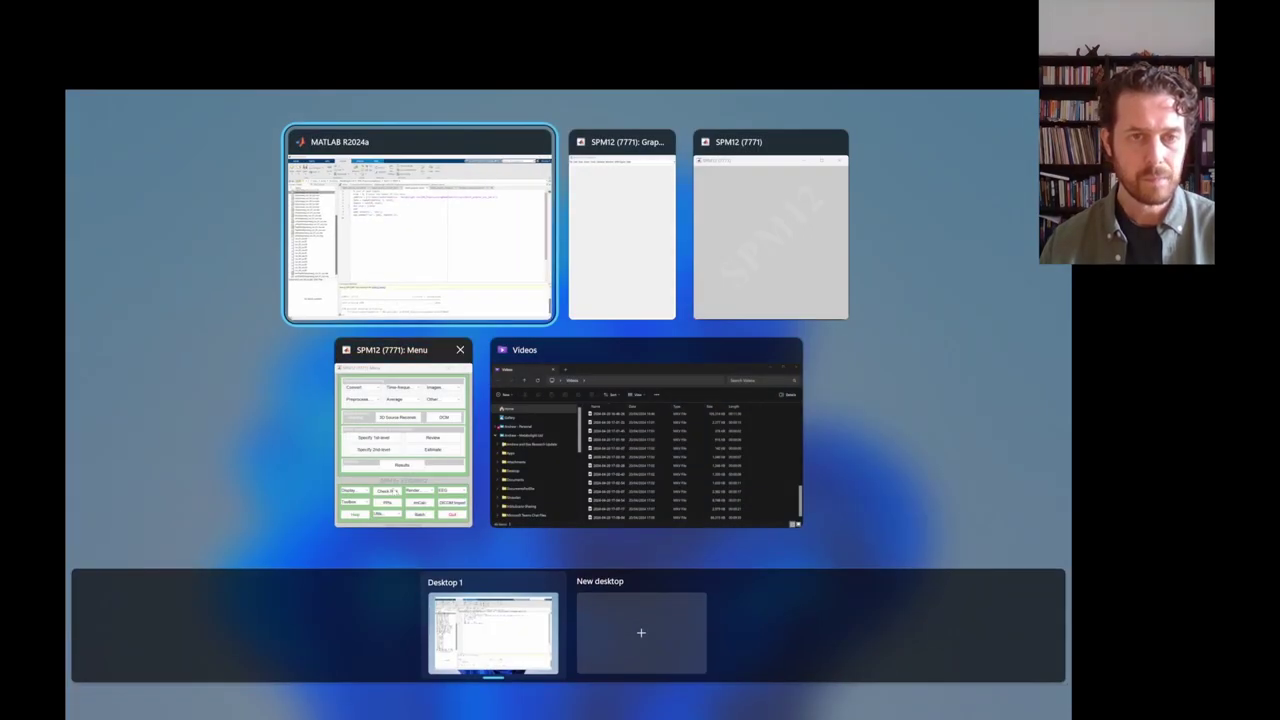
{"action": "left_click", "coordinate": [403, 432]}
{"action": "left_click", "coordinate": [175, 340]}
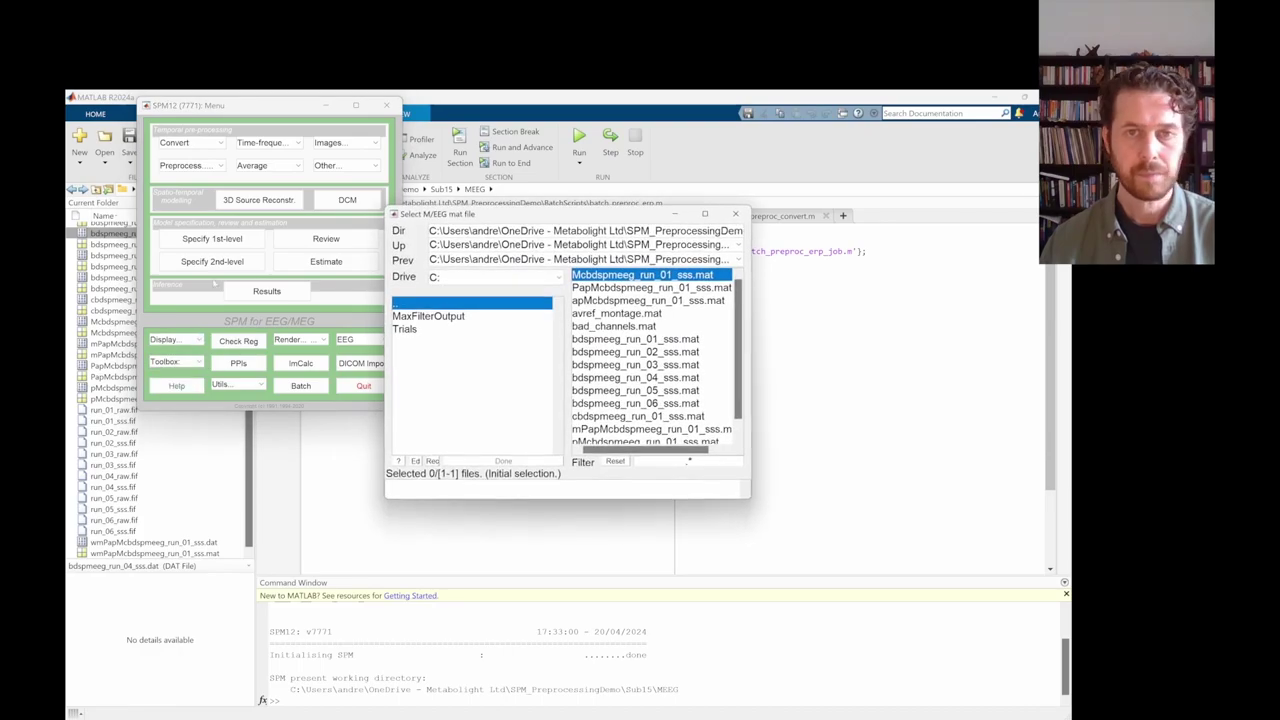
{"action": "scroll", "coordinate": [640, 380], "scroll_direction": "down", "scroll_amount": 1}
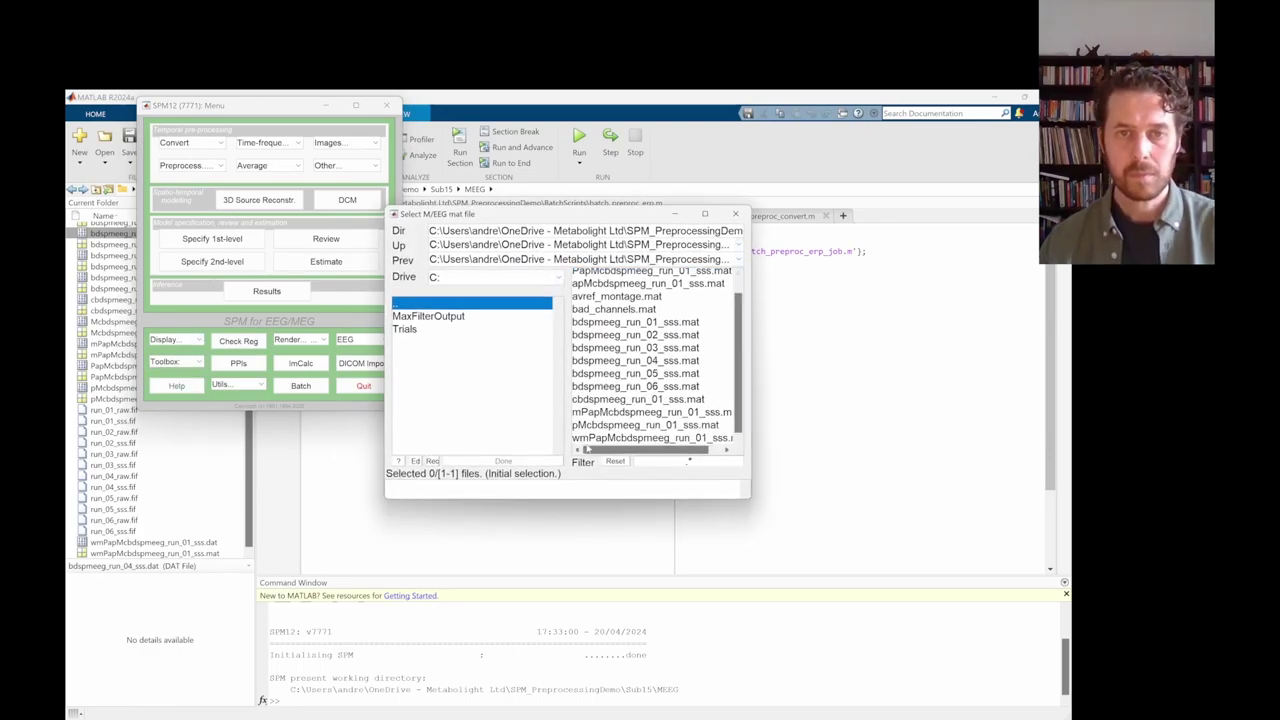
{"action": "left_click", "coordinate": [610, 437]}
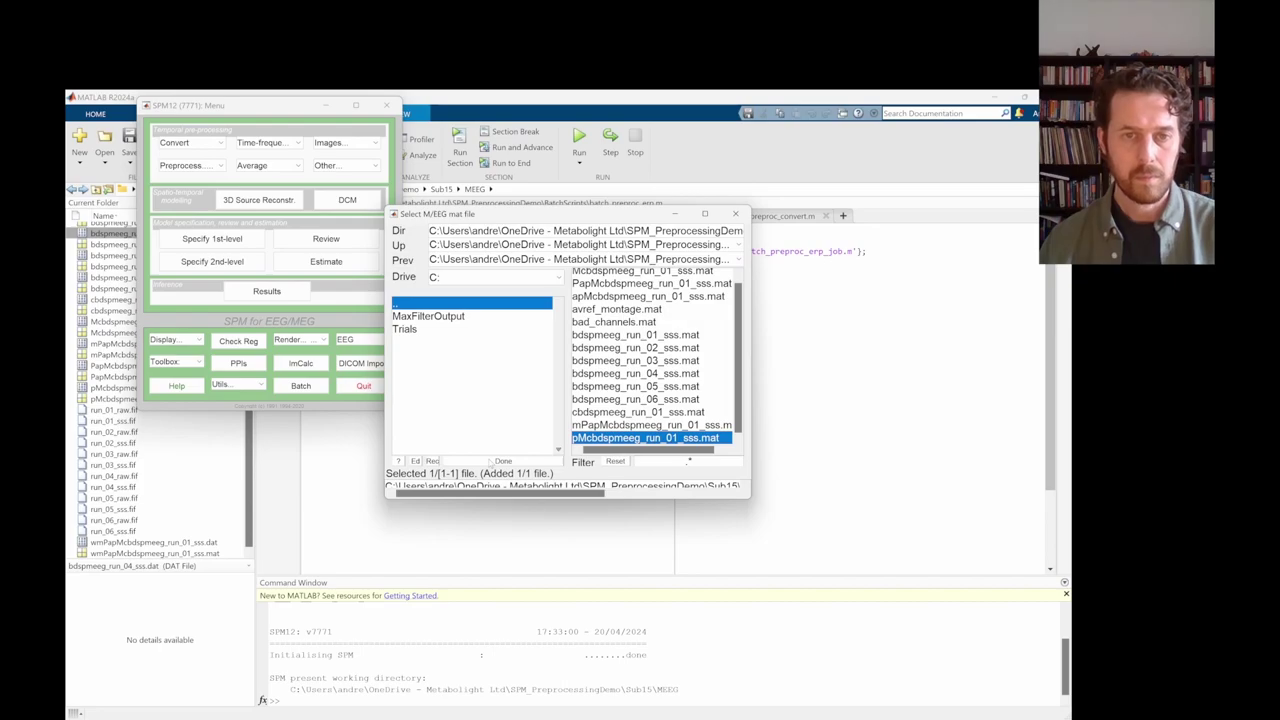
{"action": "left_click", "coordinate": [500, 461]}
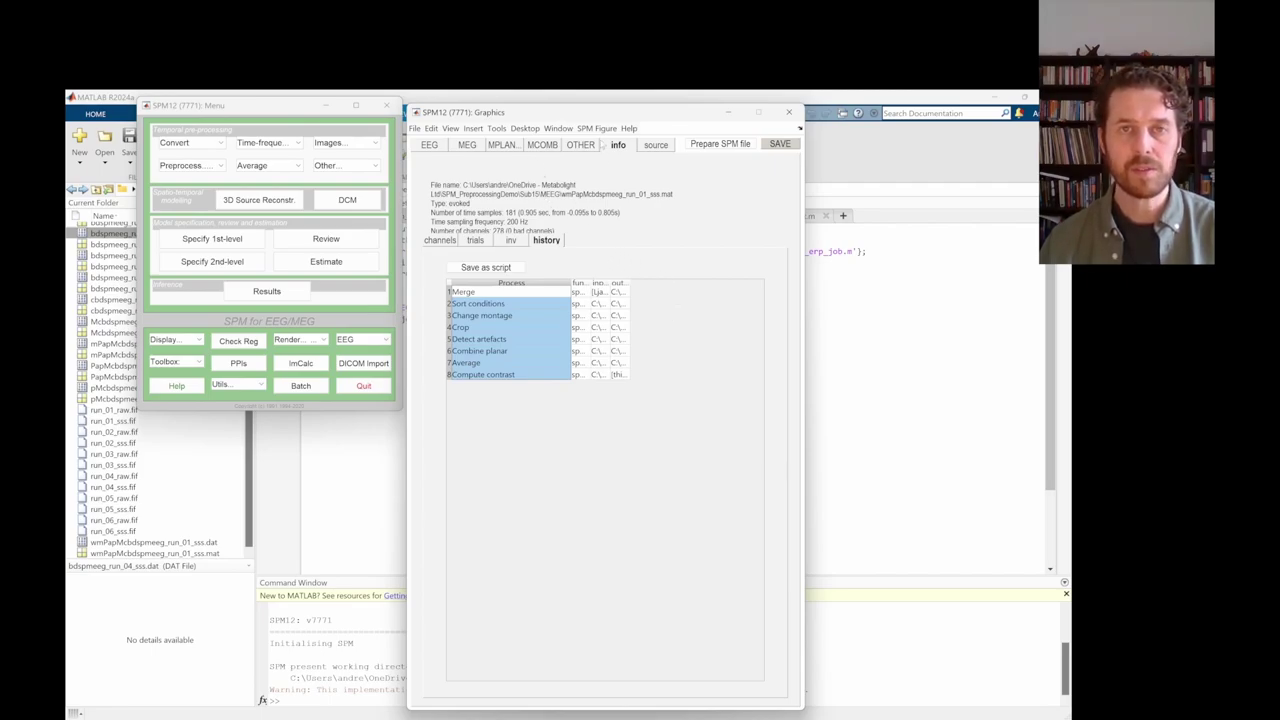
- View the combined planar (MCOMB) channel traces of the contrast file
{"action": "left_click_drag", "start_coordinate": [596, 118], "coordinate": [617, 125]}
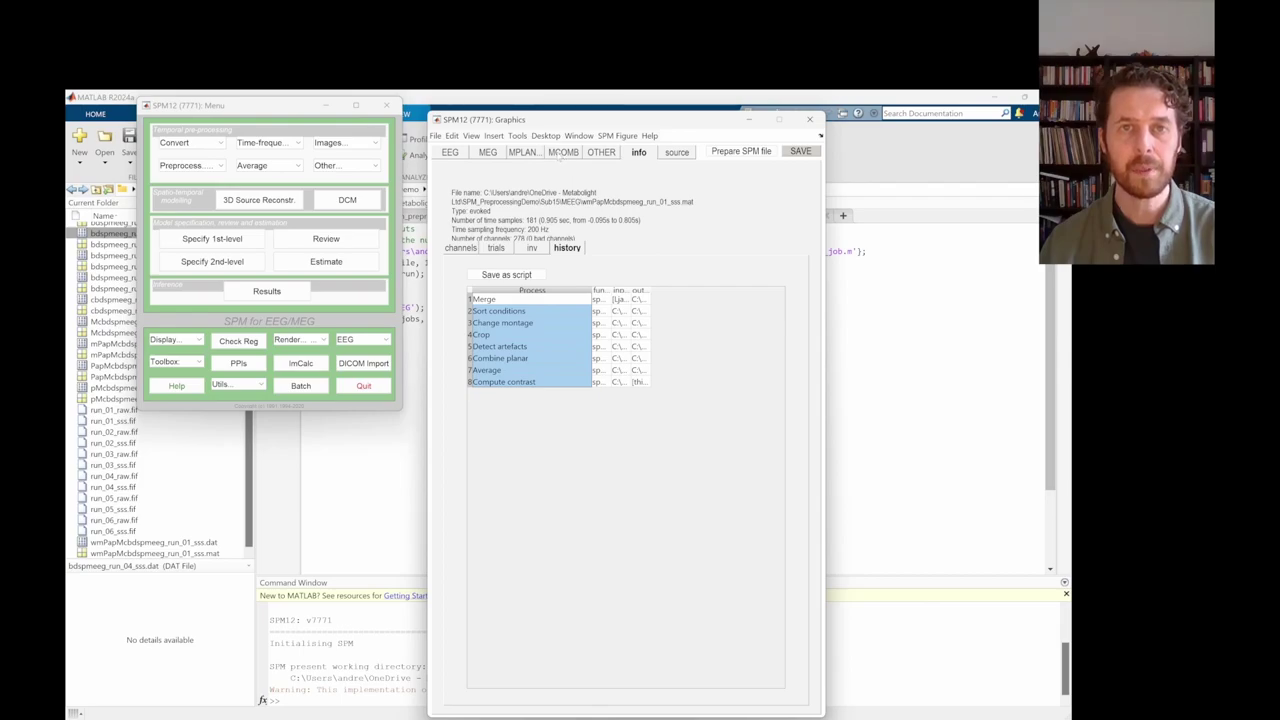
{"action": "left_click", "coordinate": [557, 152]}
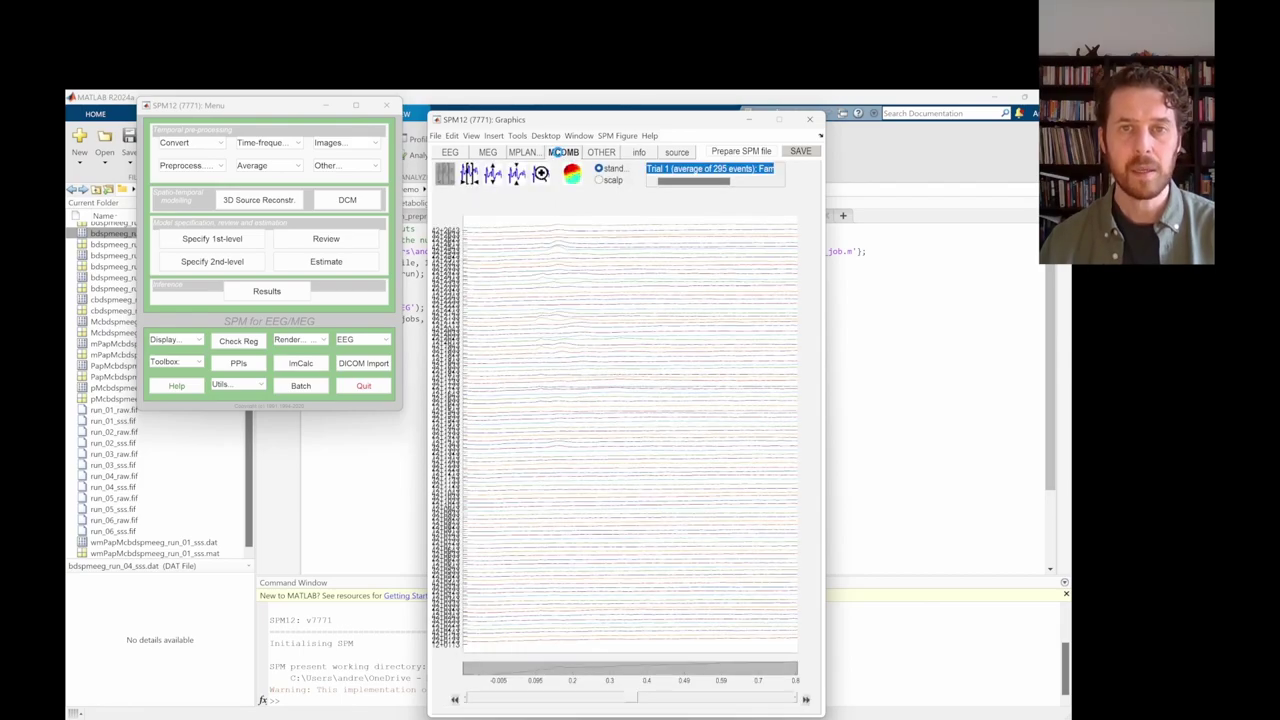